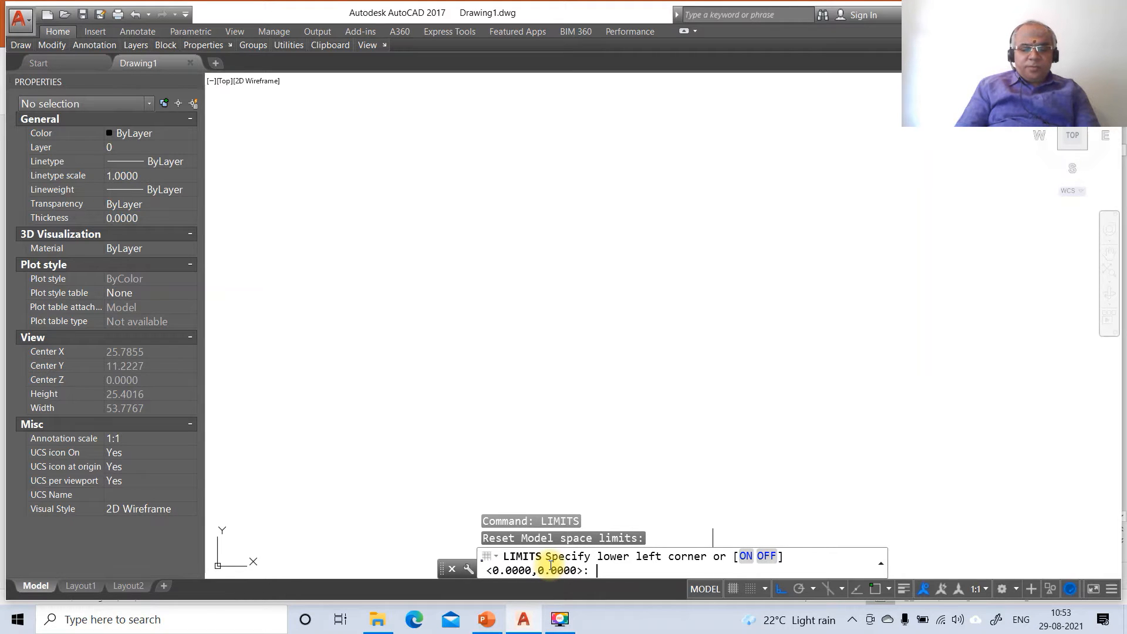
- Set the model space limits with the lower-left corner at 0,0 and the upper-right corner at 297,210
{"action": "key", "text": "Return"}
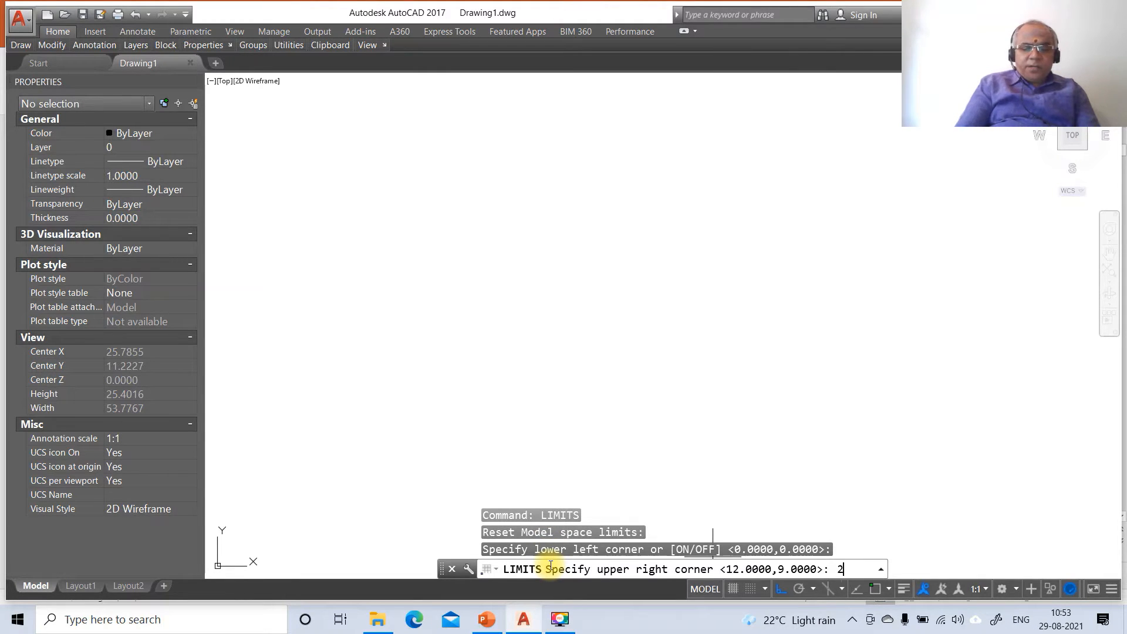
{"action": "type", "text": "297,210"}
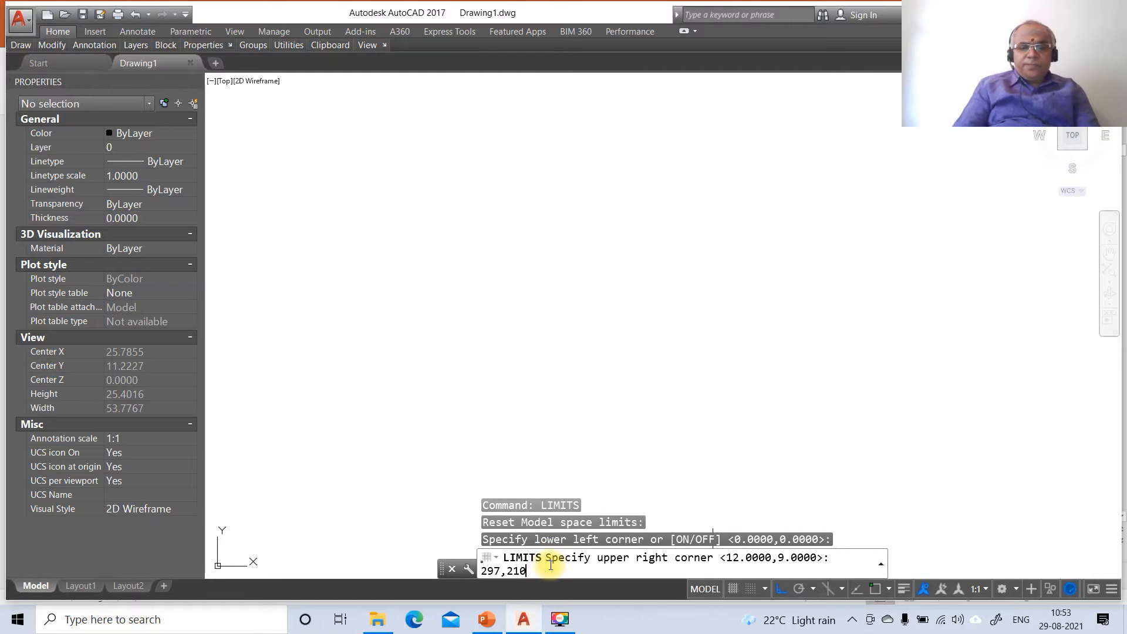
{"action": "key", "text": "Return"}
- Draw a horizontal line 297 units long as the sheet border's bottom edge, starting at about -37.5,36.9
{"action": "type", "text": "Z"}
{"action": "key", "text": "Return"}
{"action": "type", "text": "A"}
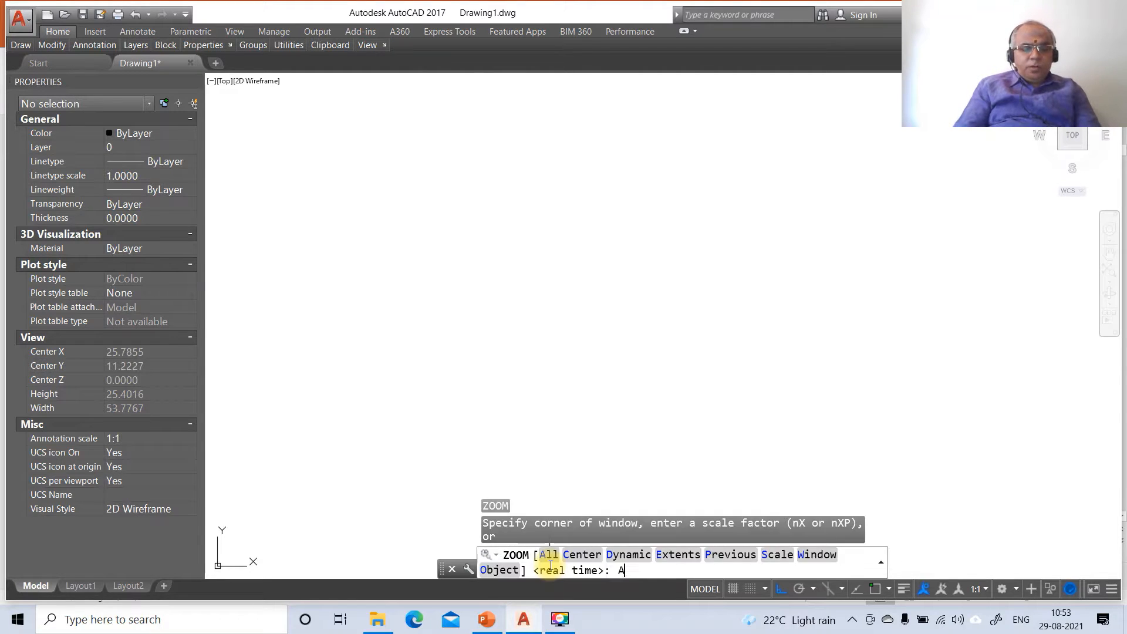
{"action": "key", "text": "Return"}
{"action": "type", "text": "L"}
{"action": "key", "text": "Return"}
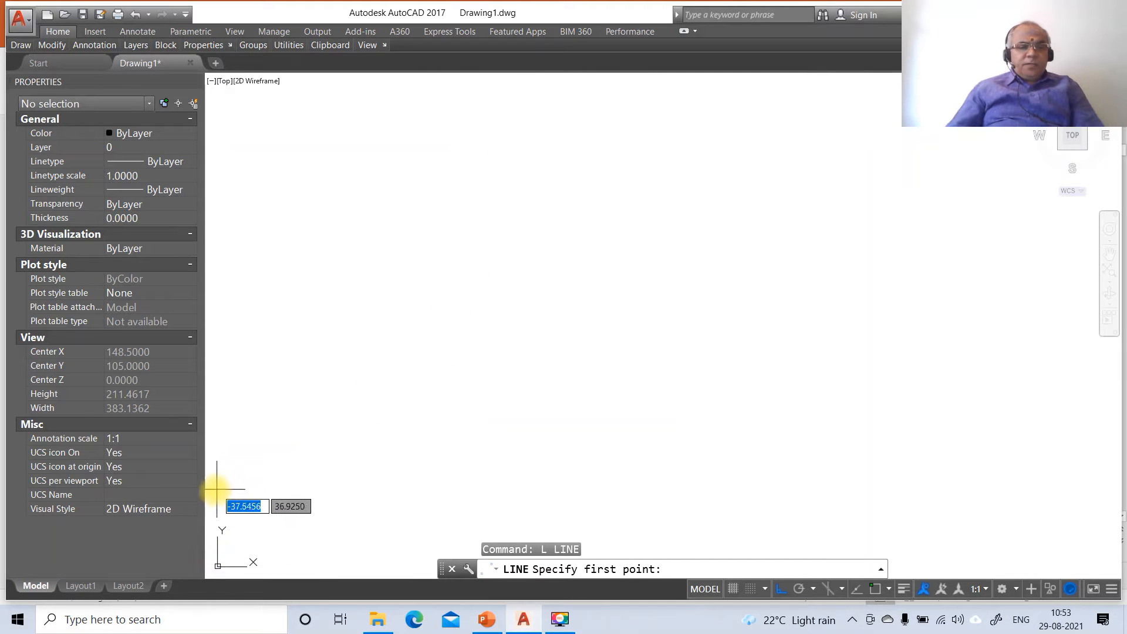
{"action": "left_click", "coordinate": [218, 491]}
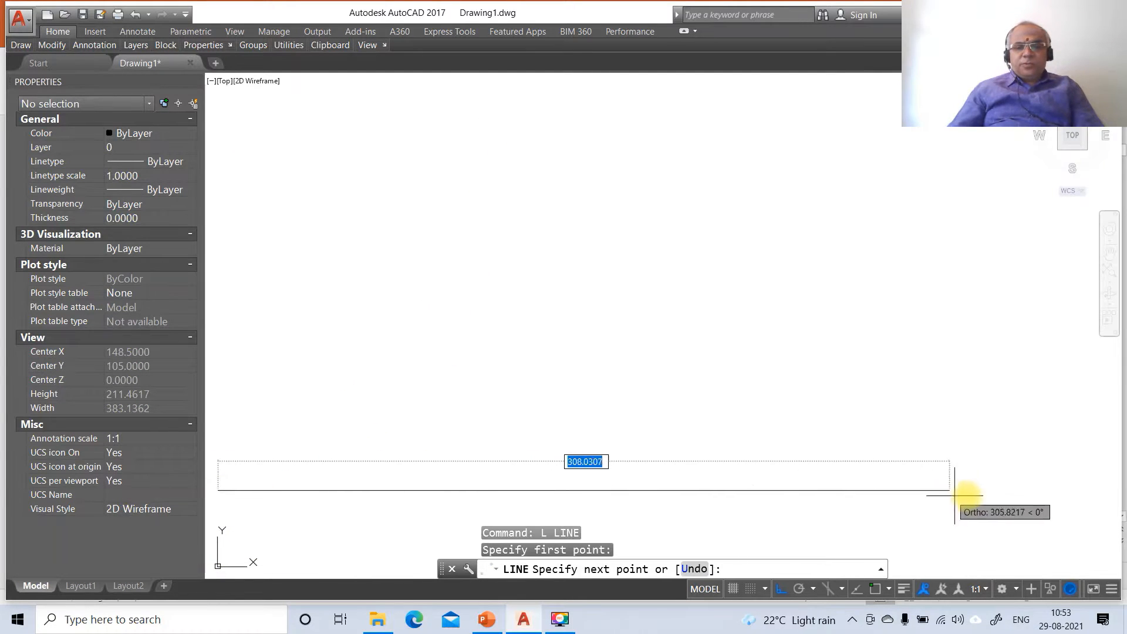
{"action": "type", "text": "29"}
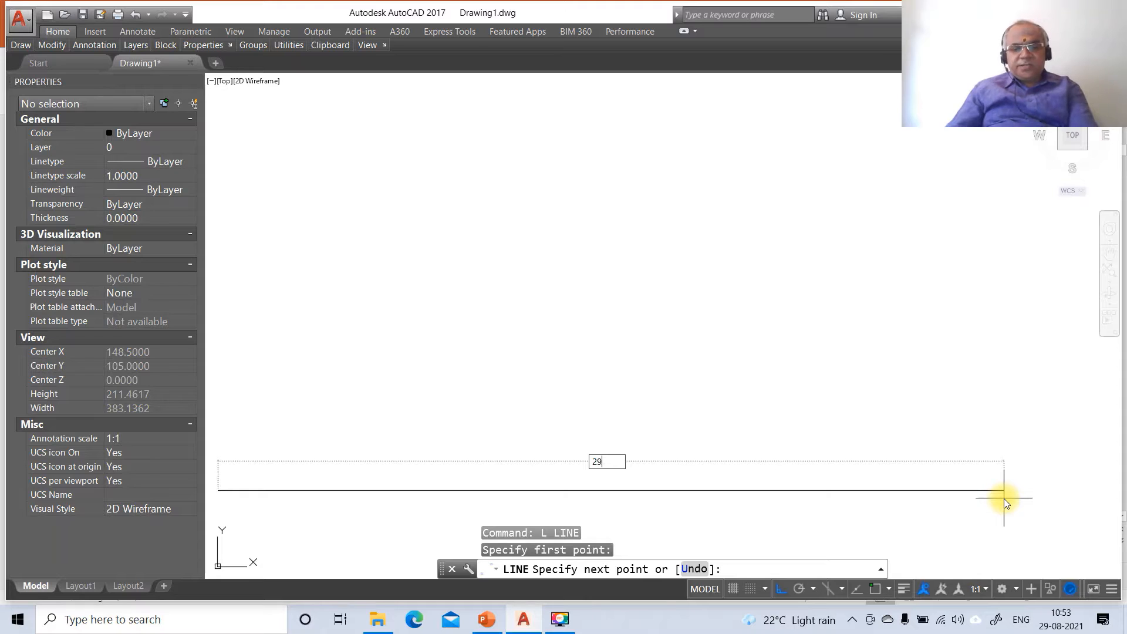
{"action": "type", "text": "7"}
{"action": "key", "text": "Return"}
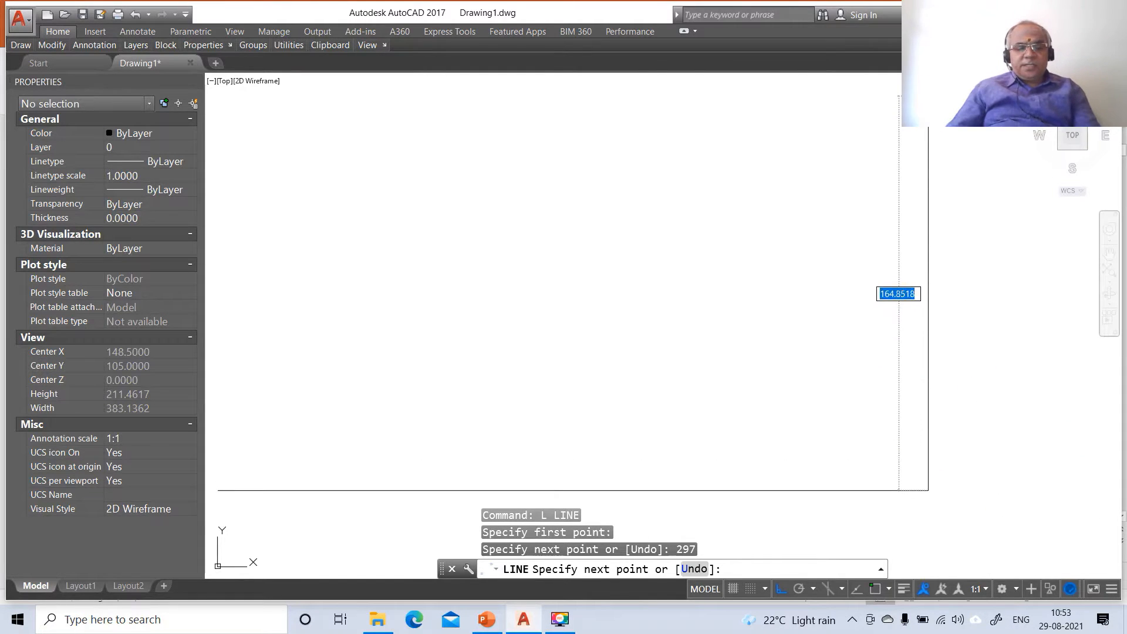
- Complete the rectangular border with a 210-unit vertical side upwards, a 297-unit top side to the left, and a segment closing the outline
{"action": "type", "text": "210"}
{"action": "key", "text": "Return"}
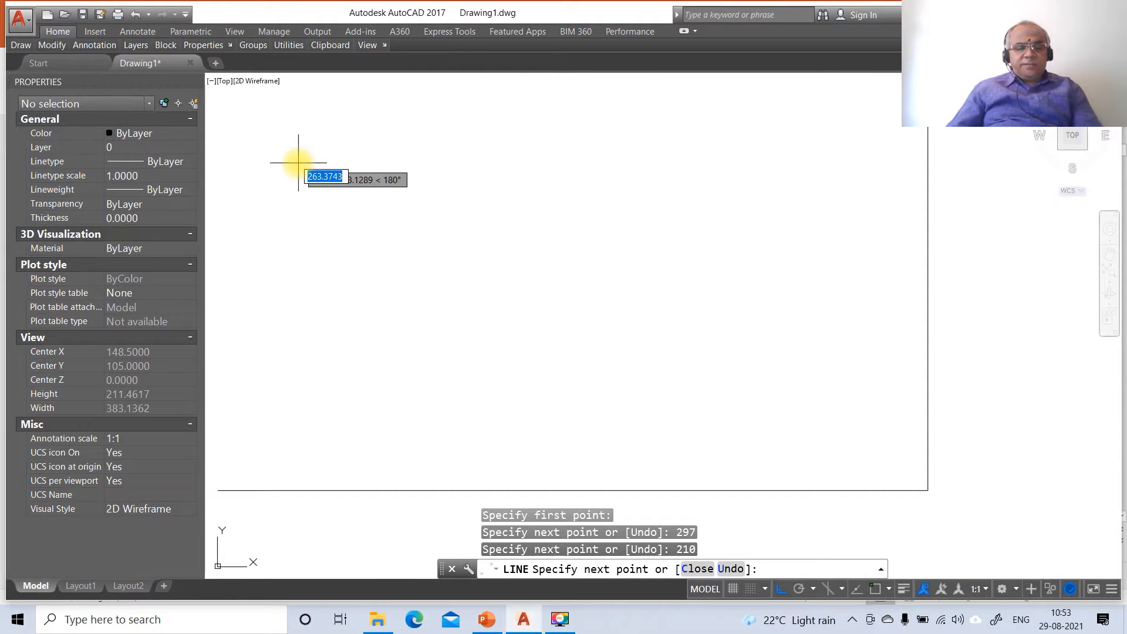
{"action": "type", "text": "297"}
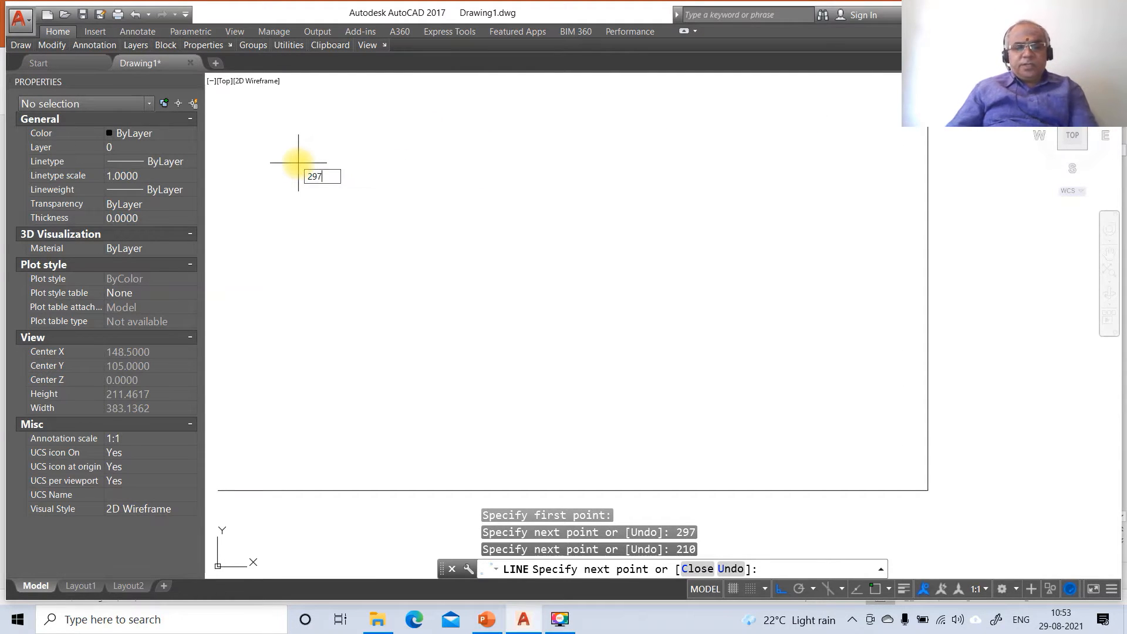
{"action": "key", "text": "Return"}
{"action": "type", "text": "c"}
{"action": "key", "text": "Return"}
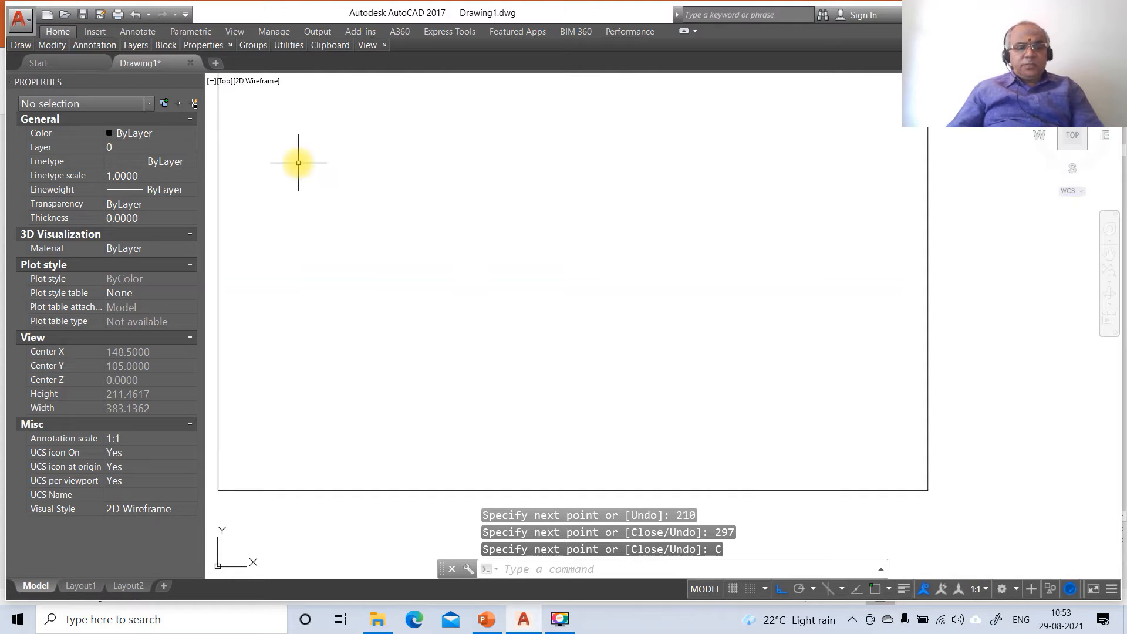
- Create two new layers named XY and AXIS
{"action": "type", "text": "z"}
{"action": "key", "text": "Return"}
{"action": "type", "text": "e"}
{"action": "key", "text": "Return"}
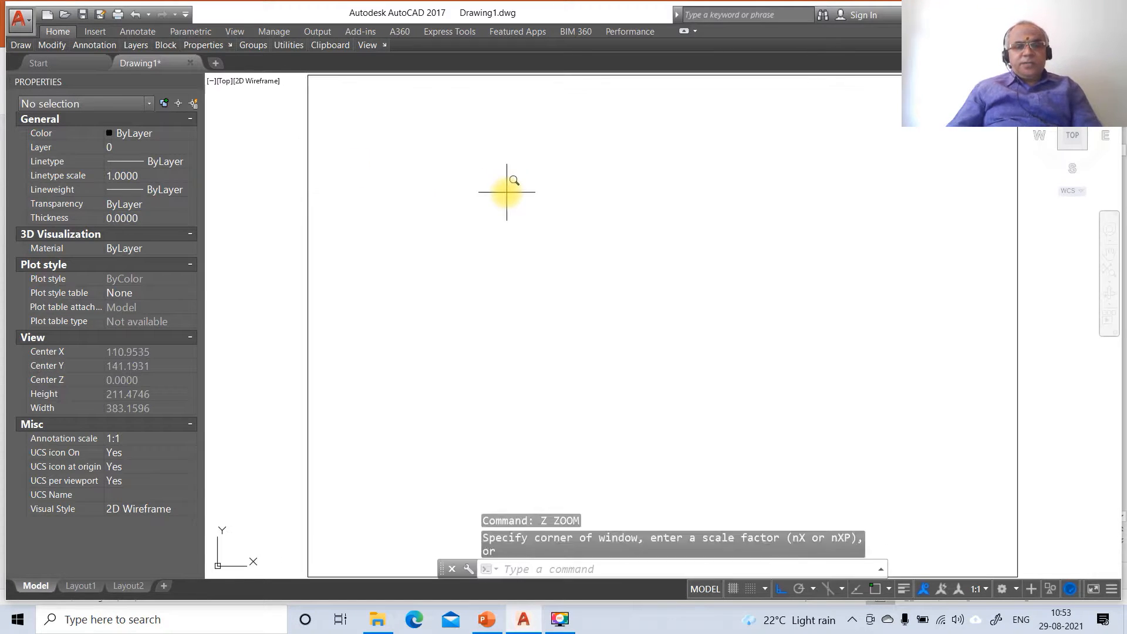
{"action": "key", "text": "Return"}
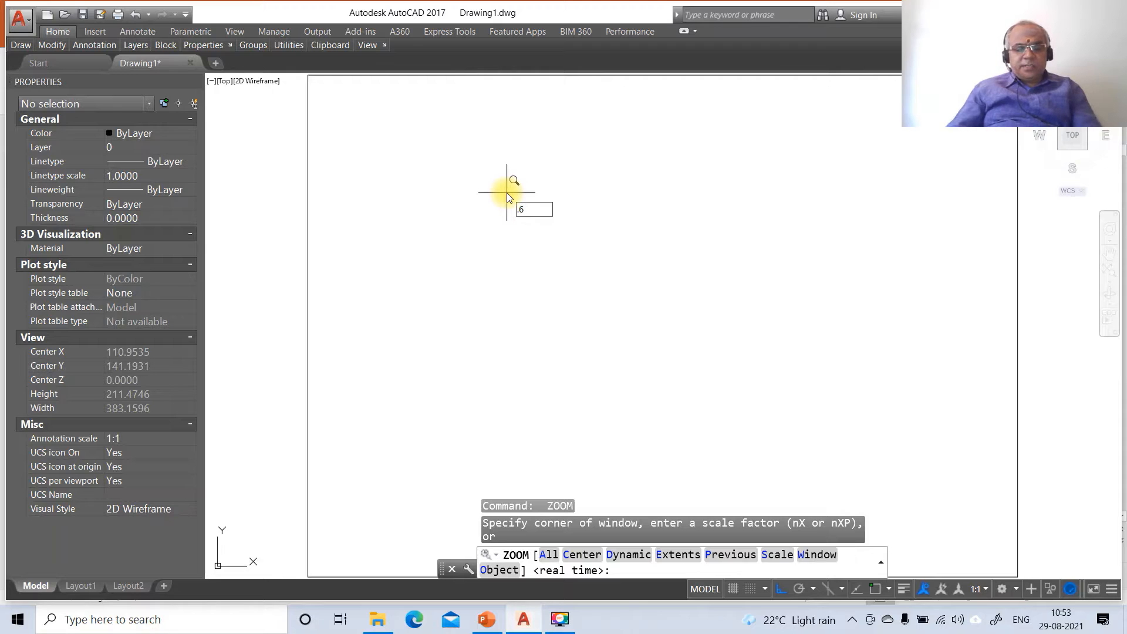
{"action": "key", "text": "Return"}
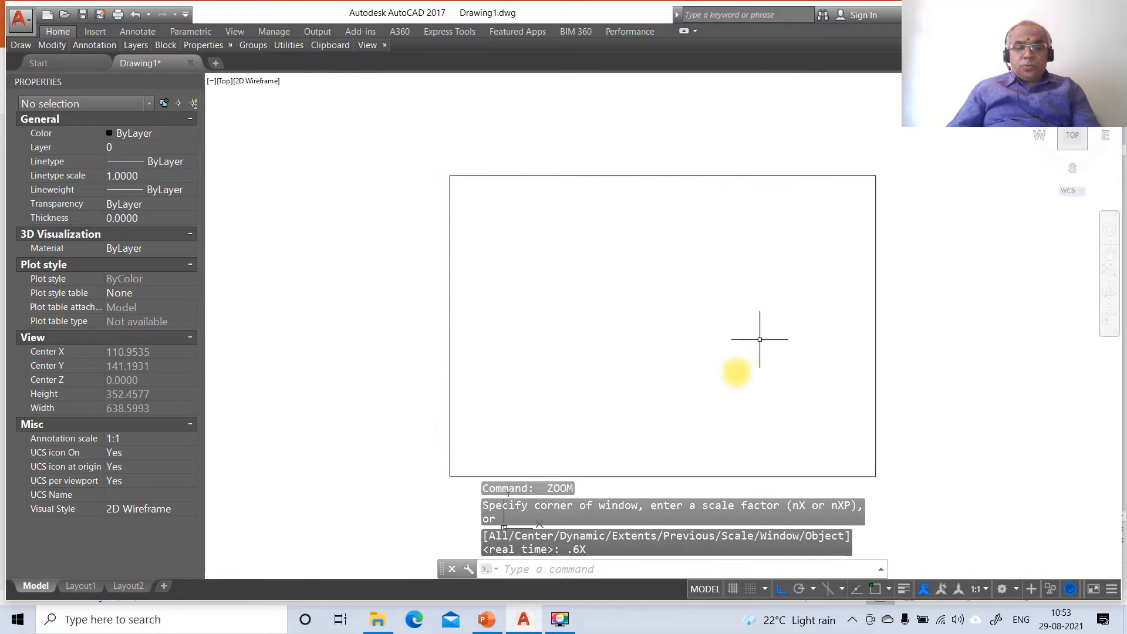
{"action": "type", "text": "LA"}
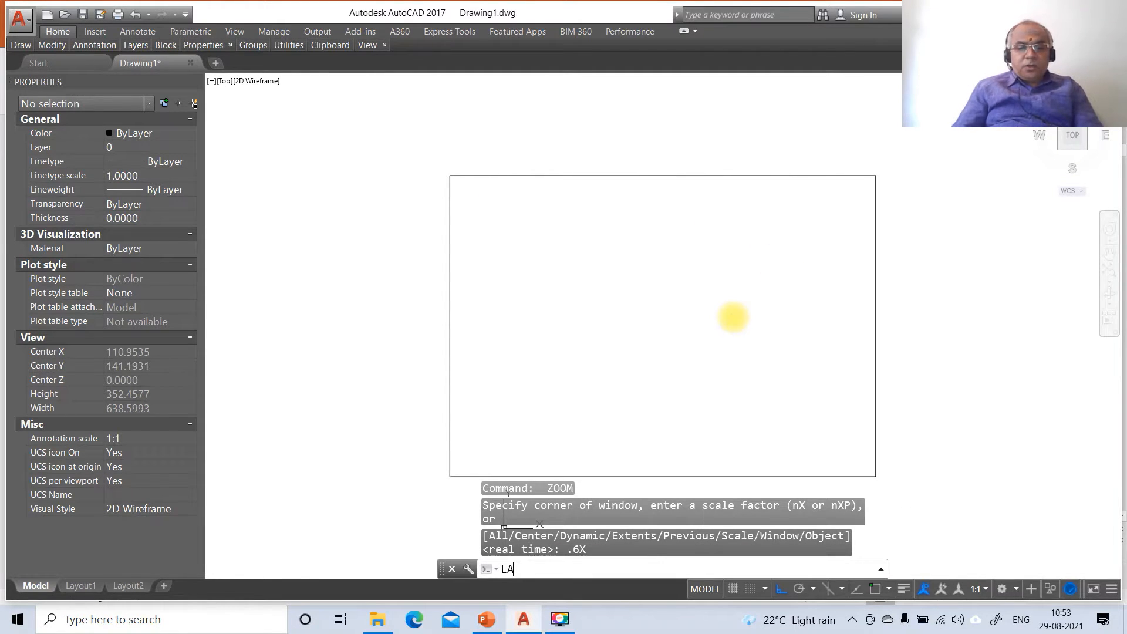
{"action": "key", "text": "Return"}
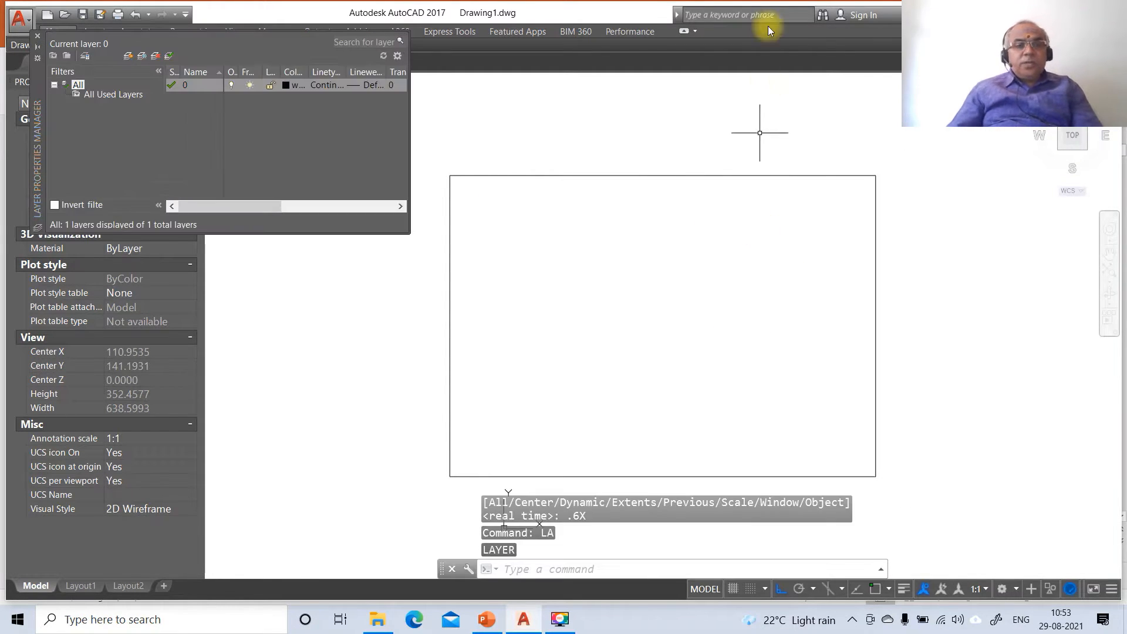
{"action": "left_click", "coordinate": [128, 56]}
{"action": "type", "text": "XY"}
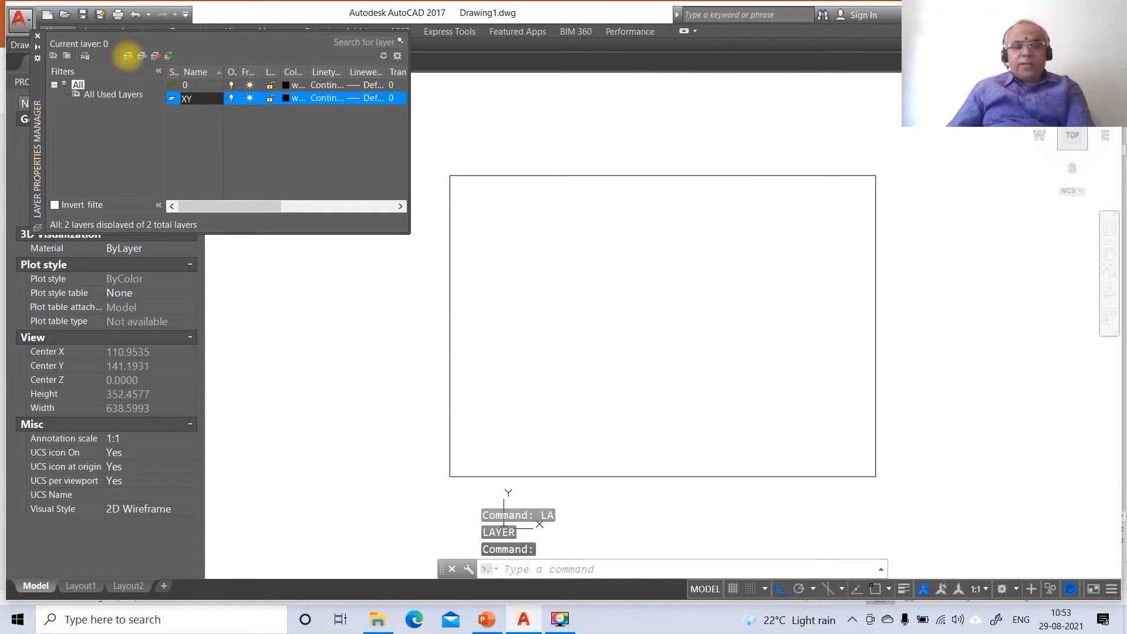
{"action": "key", "text": "Return"}
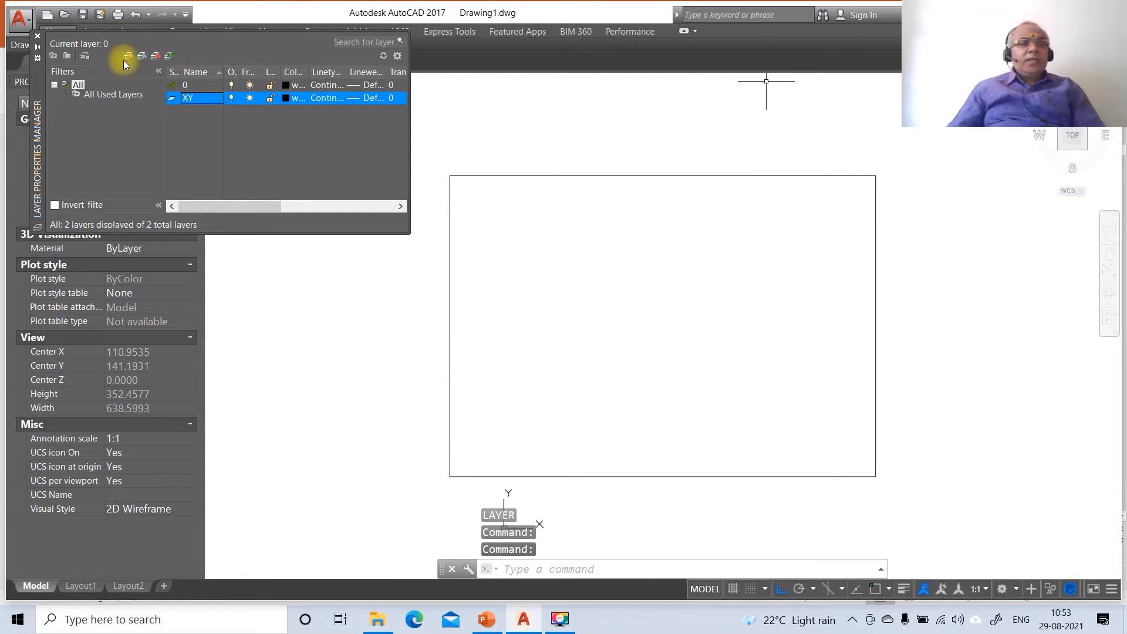
{"action": "left_click", "coordinate": [128, 56]}
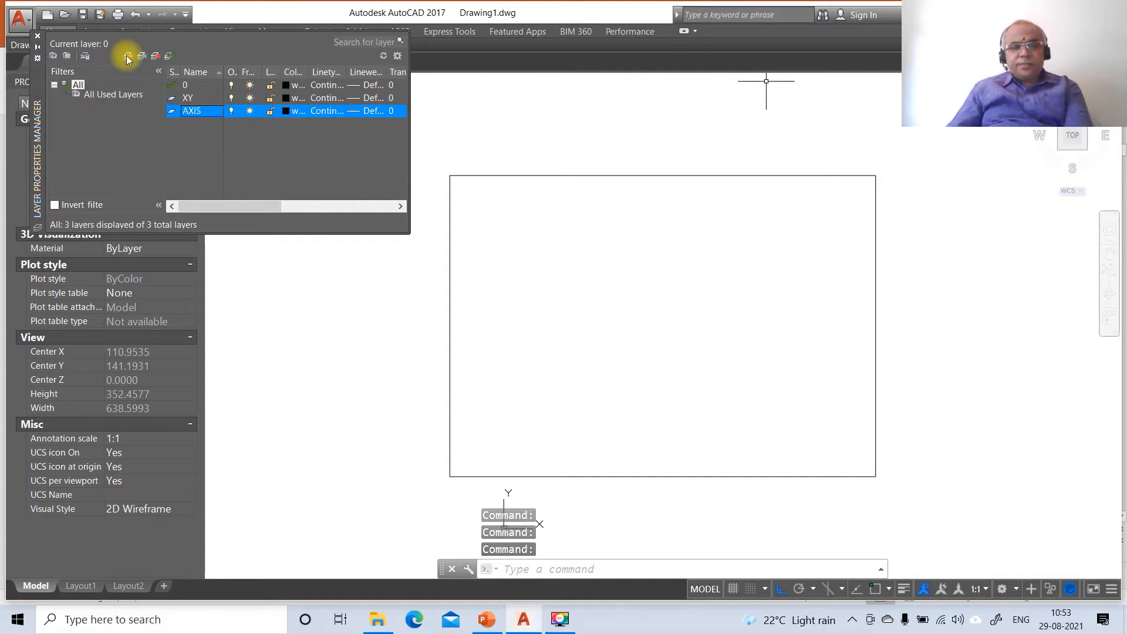
- Add two more layers named FV and FV HIDDEN
{"action": "left_click", "coordinate": [126, 57]}
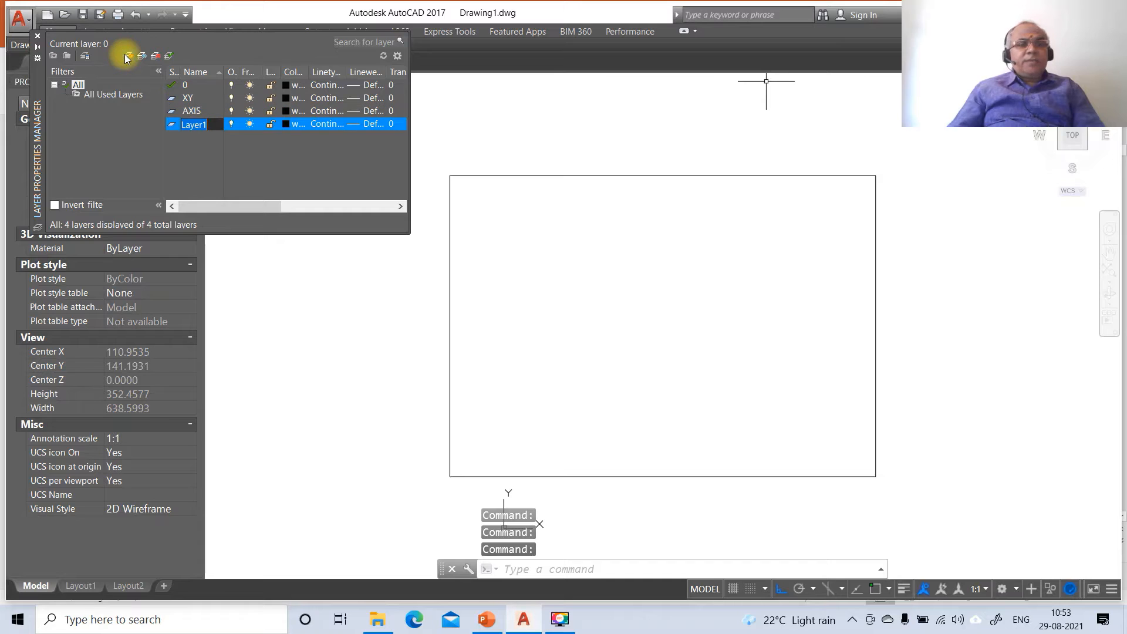
{"action": "type", "text": "FV"}
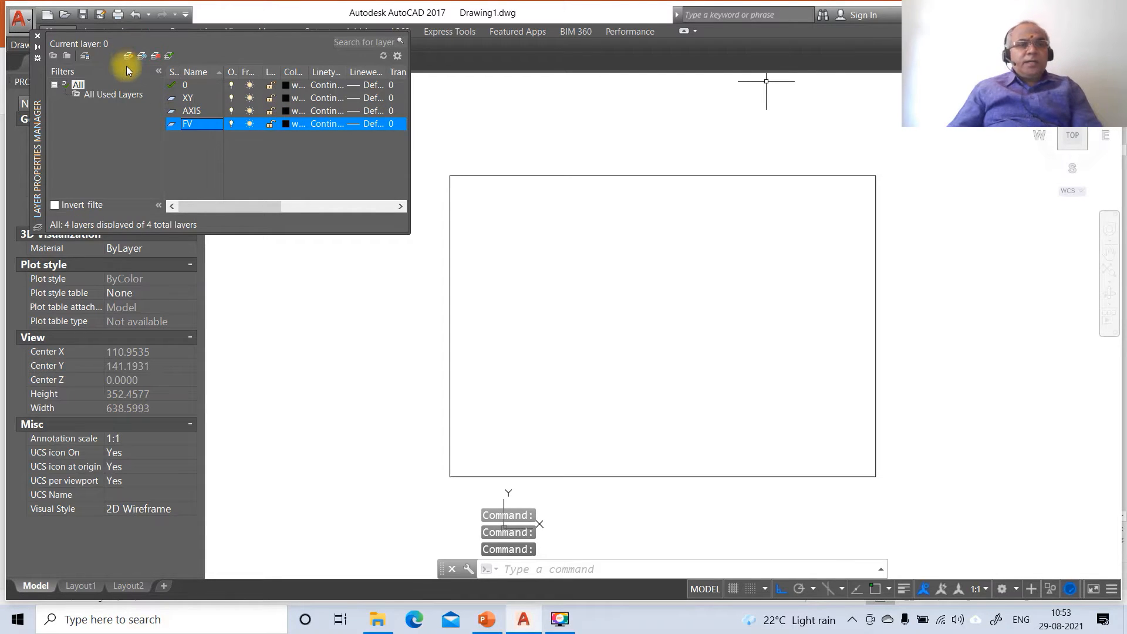
{"action": "left_click", "coordinate": [127, 58]}
{"action": "type", "text": "FV"}
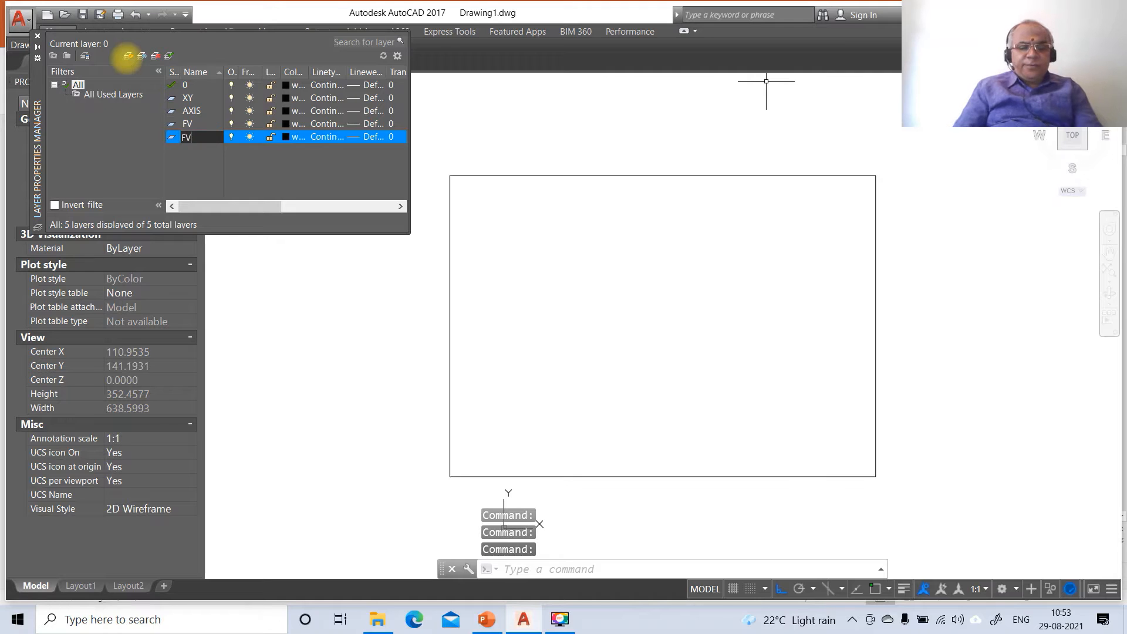
{"action": "type", "text": " HIDDE"}
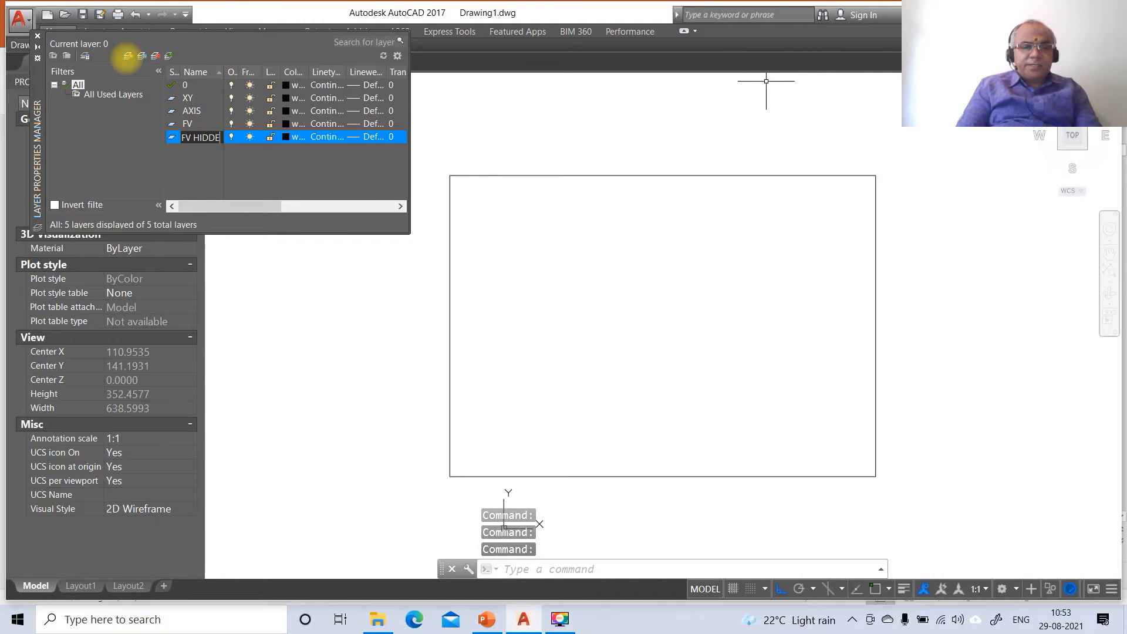
{"action": "type", "text": "N"}
{"action": "key", "text": "Return"}
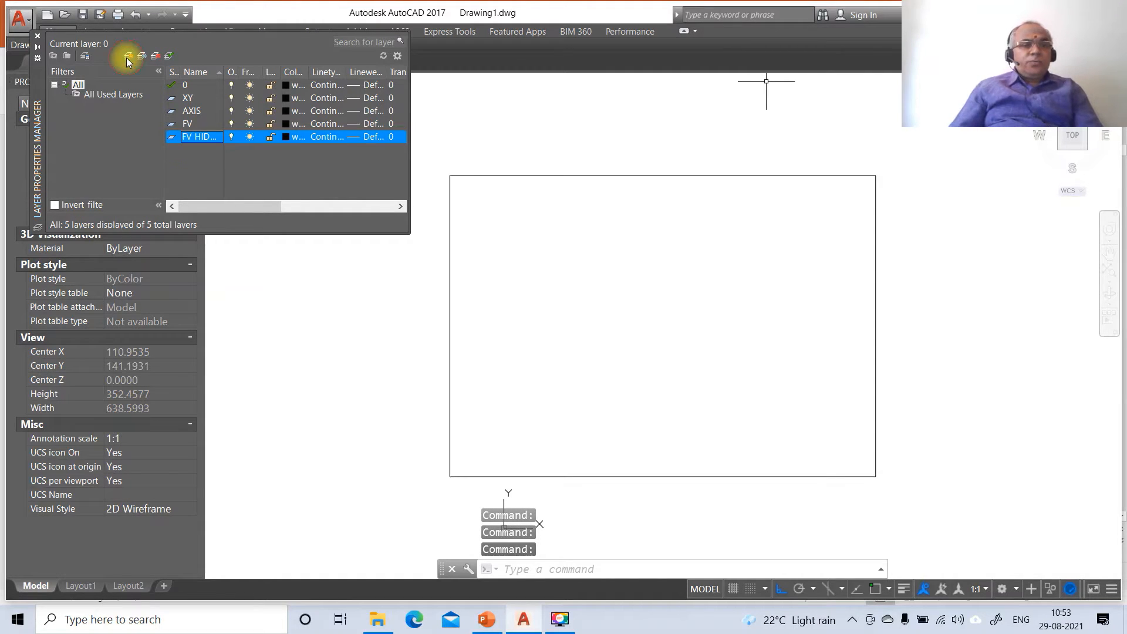
- Add layers named TV and TV HIDDEN to the layer list
{"action": "left_click", "coordinate": [126, 57]}
{"action": "type", "text": "TV"}
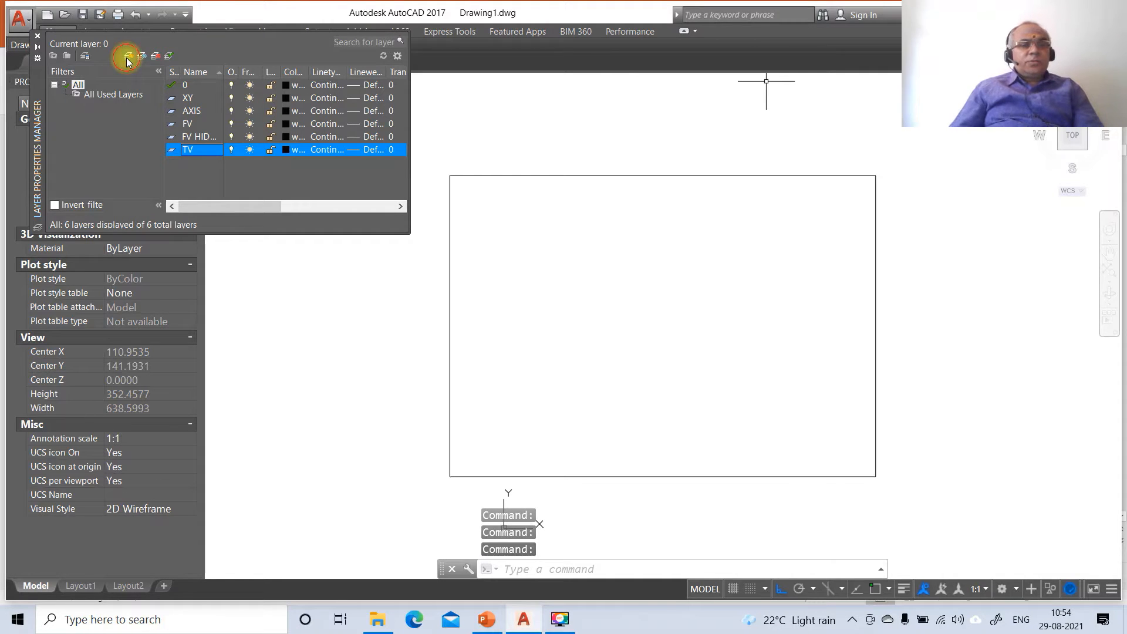
{"action": "left_click", "coordinate": [127, 56]}
{"action": "type", "text": "TV H"}
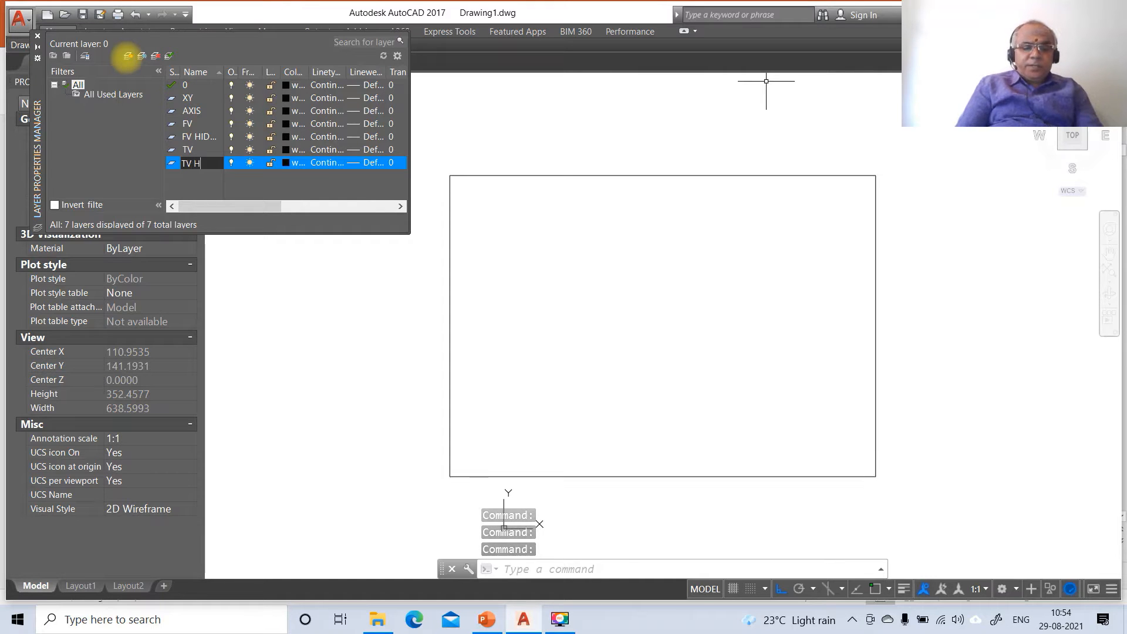
{"action": "type", "text": "IDDEN"}
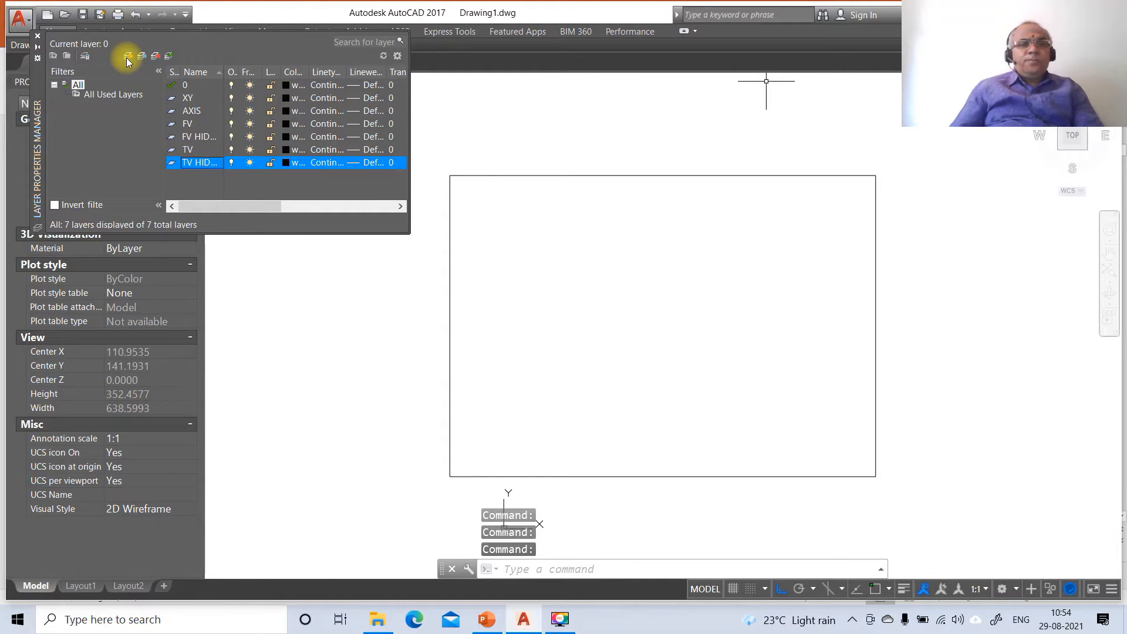
{"action": "key", "text": "Return"}
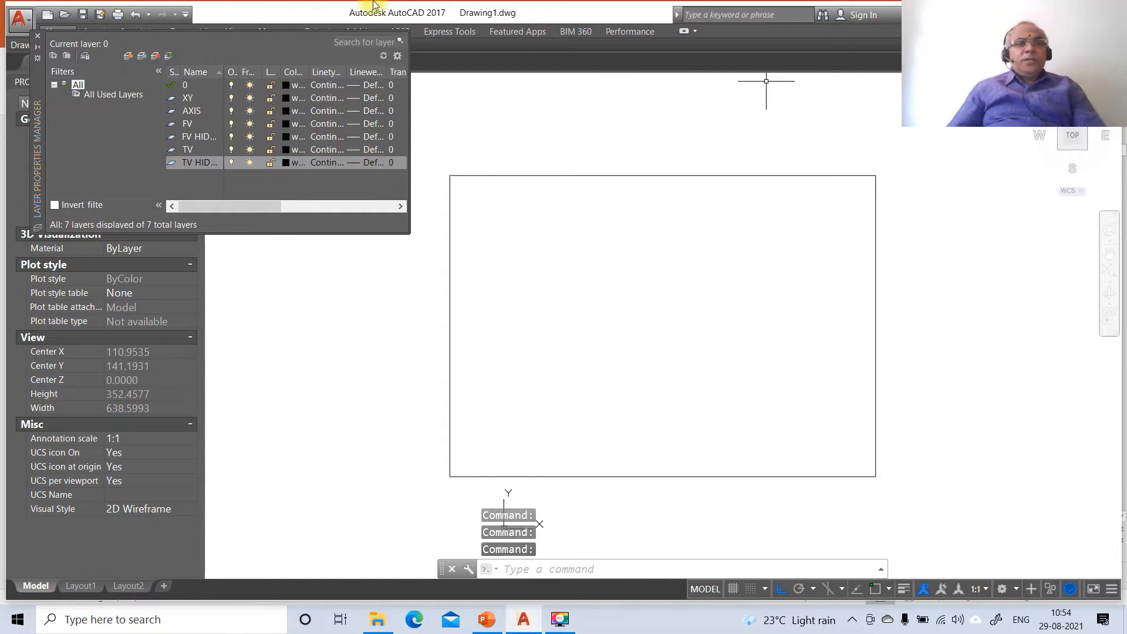
- Set the lineweight of layer 0 to 0.05 mm and of layer XY to 0.13 mm
{"action": "left_click", "coordinate": [367, 85]}
{"action": "left_click", "coordinate": [561, 248]}
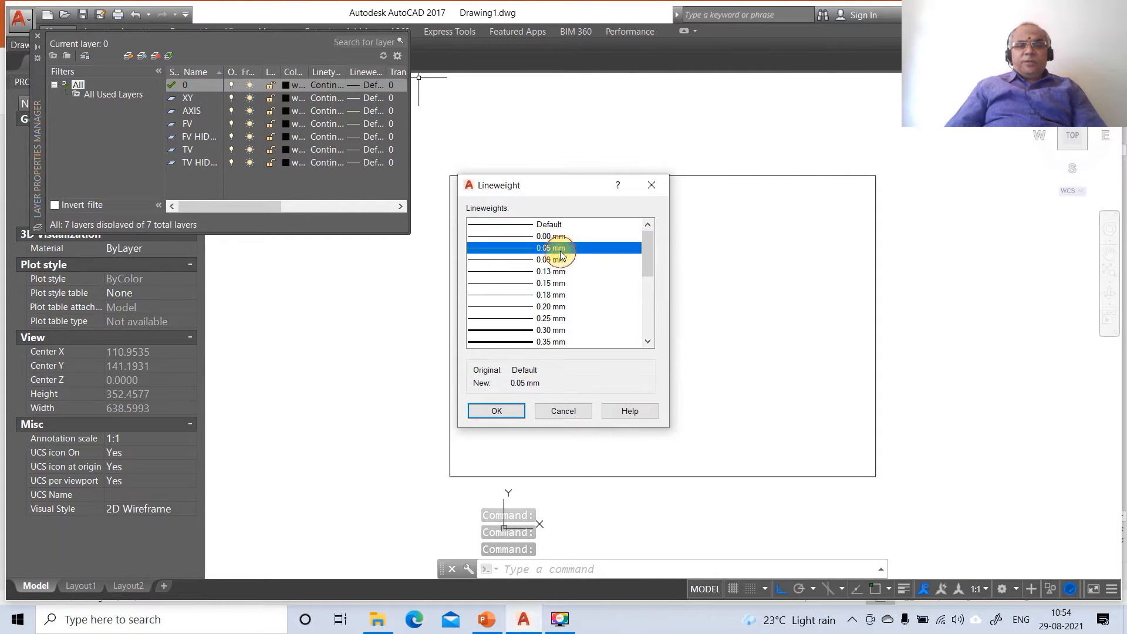
{"action": "left_click", "coordinate": [500, 410]}
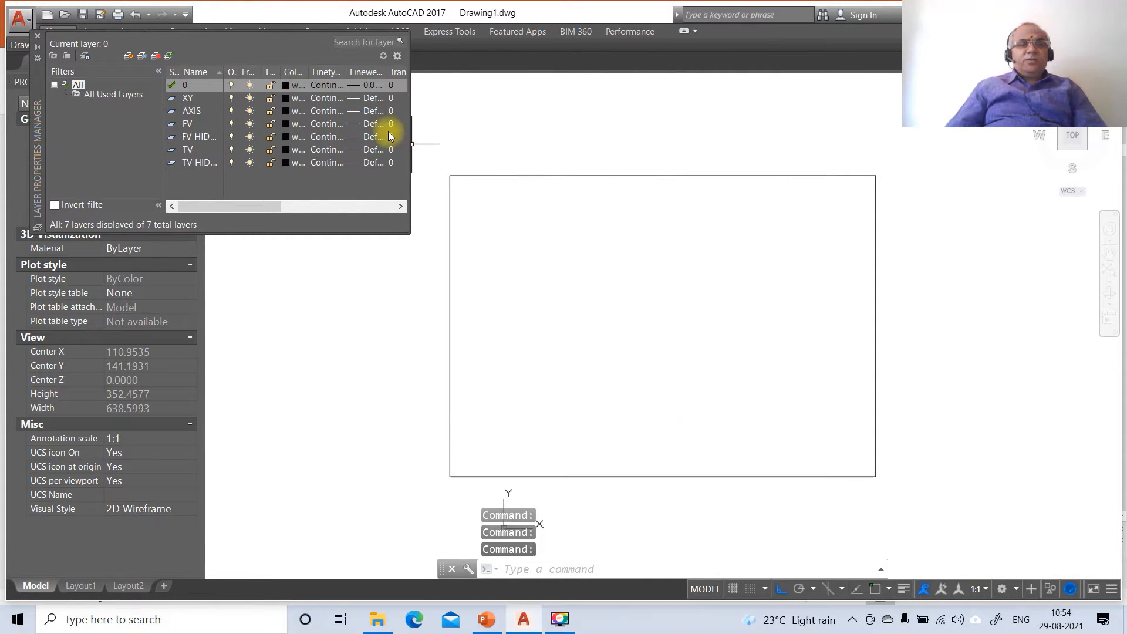
{"action": "left_click", "coordinate": [373, 100]}
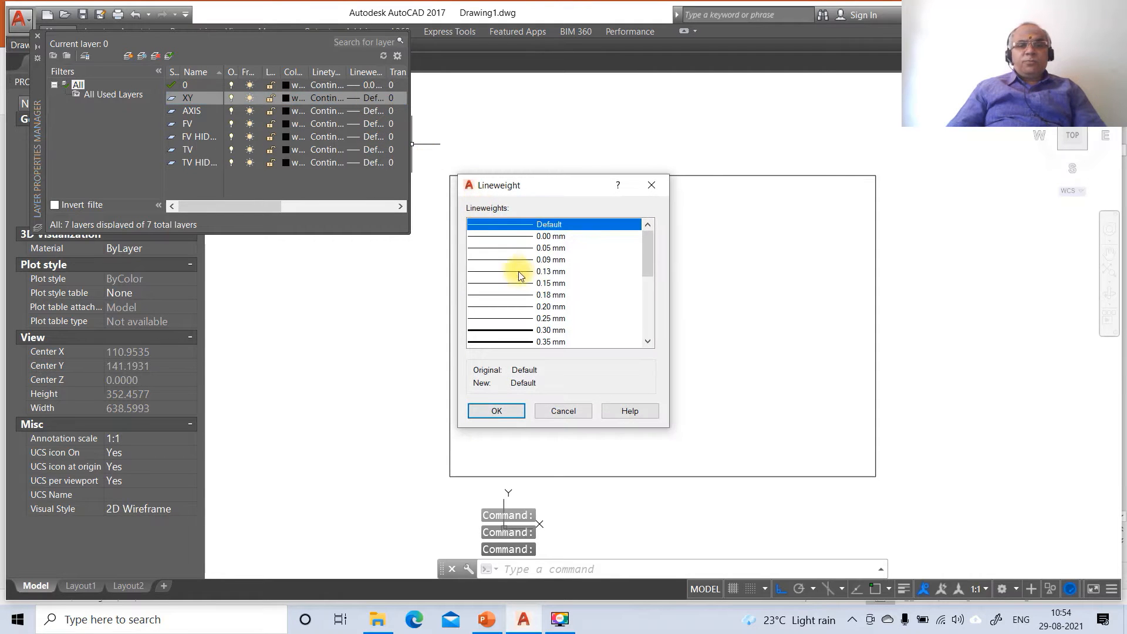
{"action": "left_click", "coordinate": [544, 271]}
{"action": "left_click", "coordinate": [498, 414]}
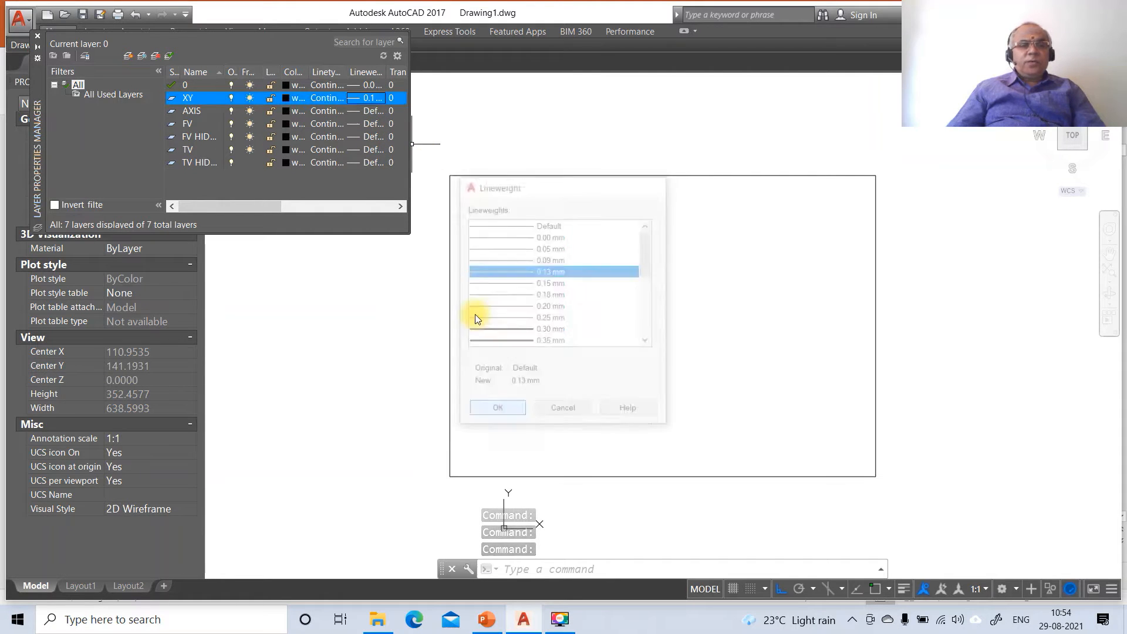
- Set the lineweight of the AXIS layer to 0.05 mm
{"action": "left_click", "coordinate": [374, 111]}
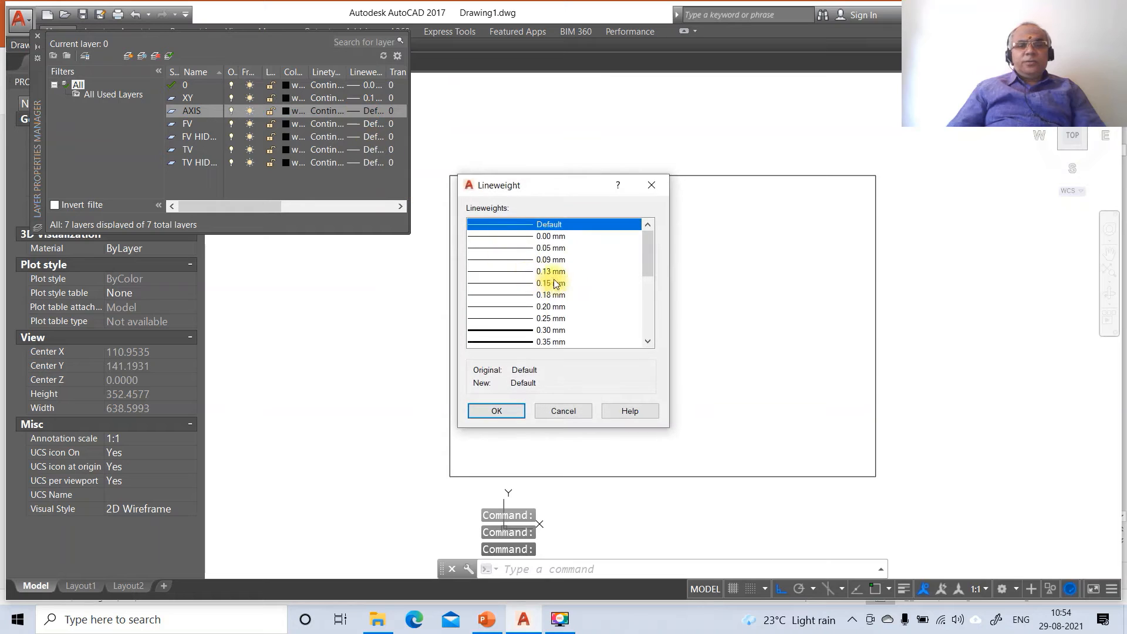
{"action": "left_click", "coordinate": [550, 249]}
{"action": "left_click", "coordinate": [496, 410]}
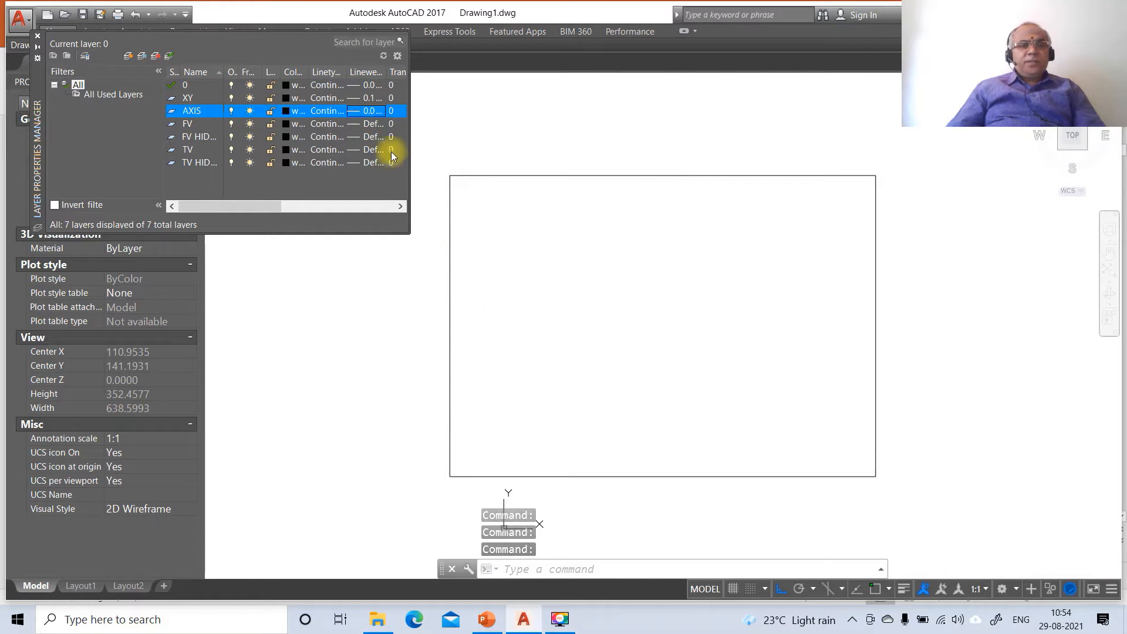
- Set the lineweight of the FV layer to 0.50 mm and of the FV HIDDEN layer to 0.30 mm
{"action": "left_click", "coordinate": [368, 124]}
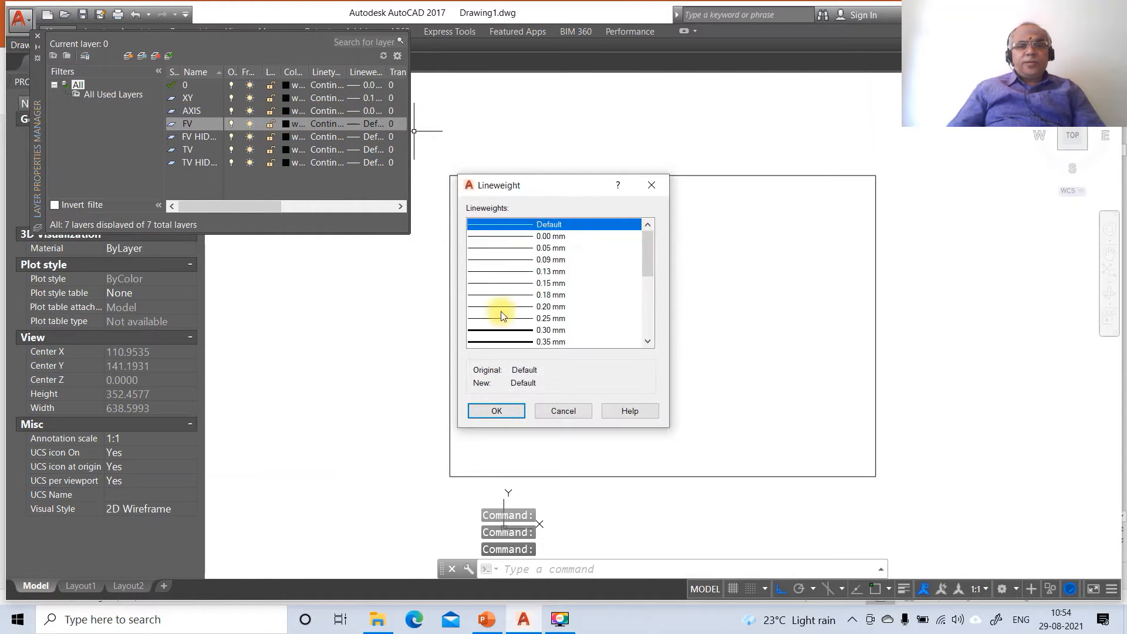
{"action": "scroll", "coordinate": [528, 317], "scroll_direction": "down", "scroll_amount": 2}
{"action": "left_click", "coordinate": [543, 293]}
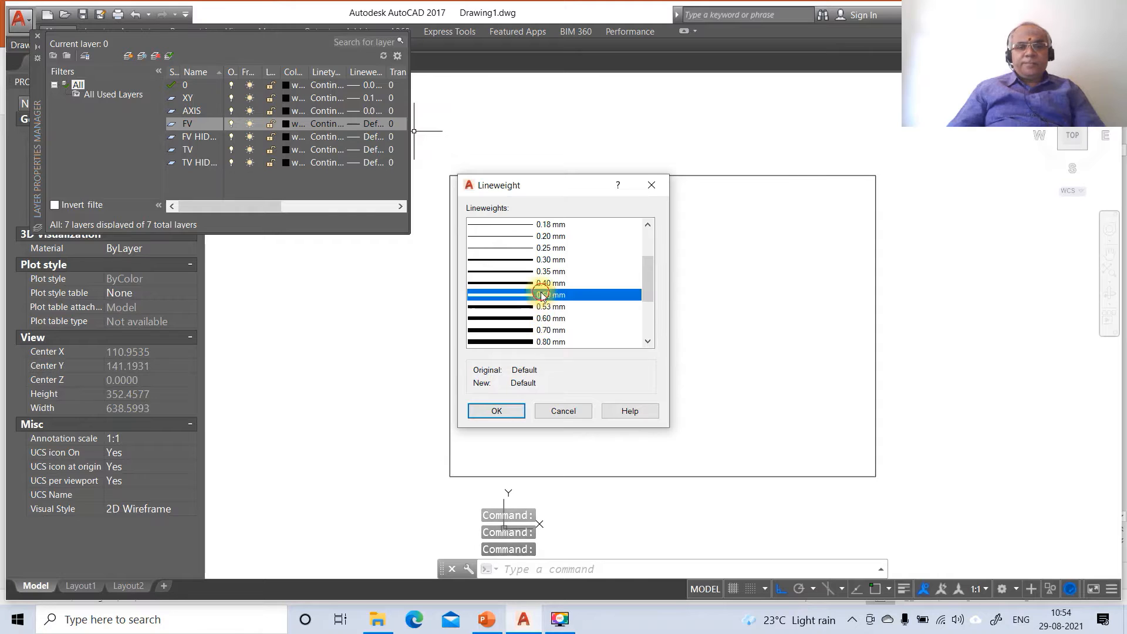
{"action": "left_click", "coordinate": [508, 410]}
{"action": "left_click", "coordinate": [372, 136]}
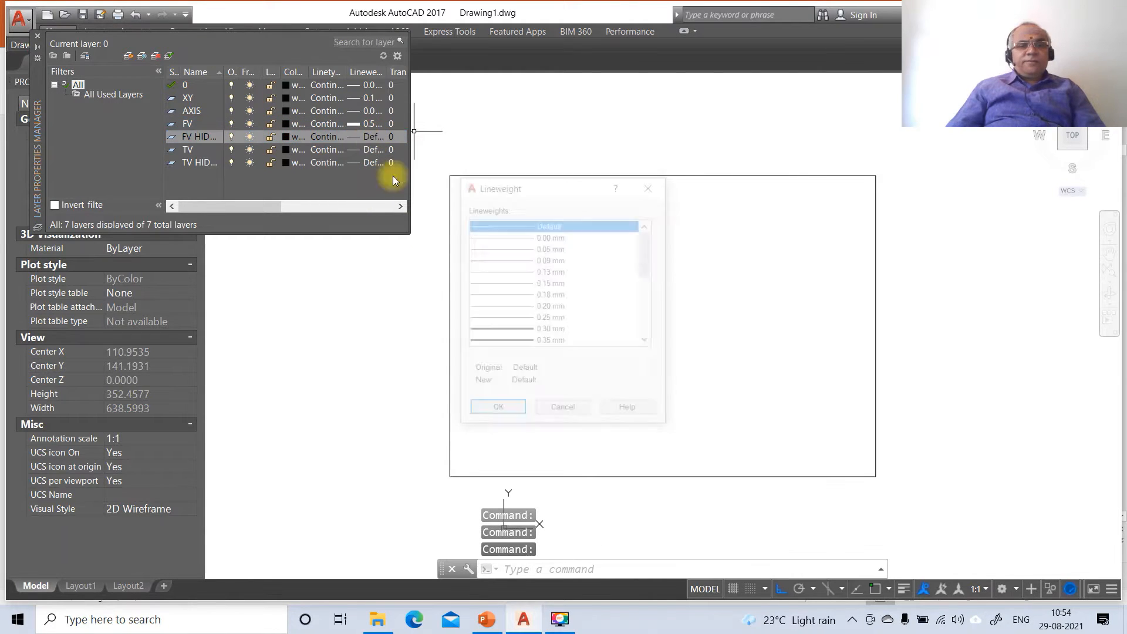
{"action": "scroll", "coordinate": [553, 286], "scroll_direction": "down", "scroll_amount": 1}
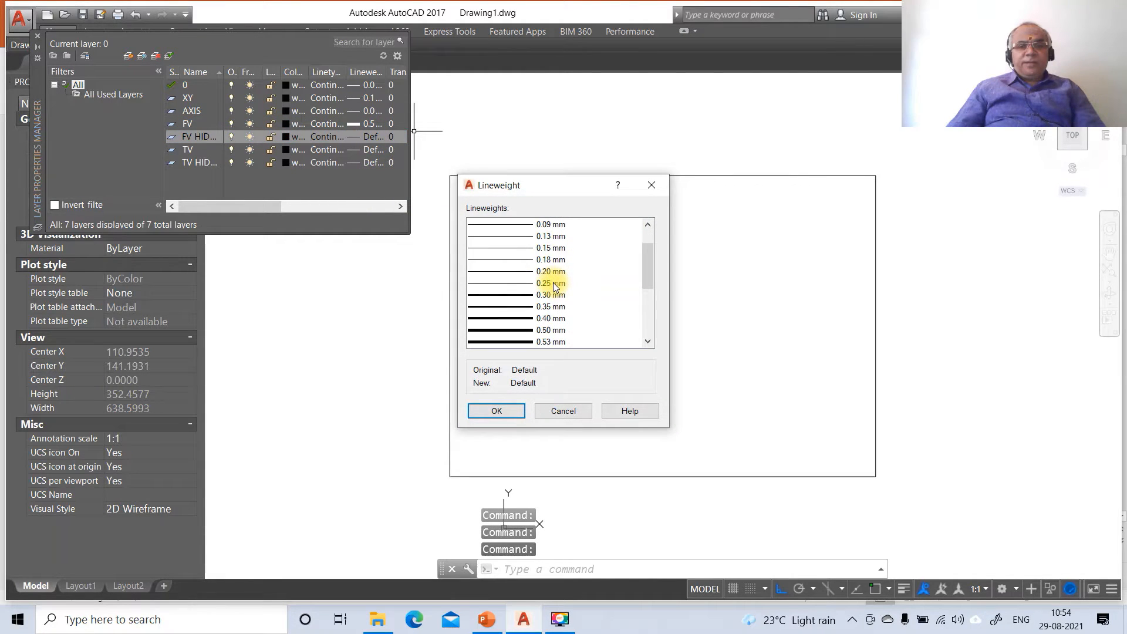
{"action": "left_click", "coordinate": [517, 294]}
{"action": "left_click", "coordinate": [496, 410]}
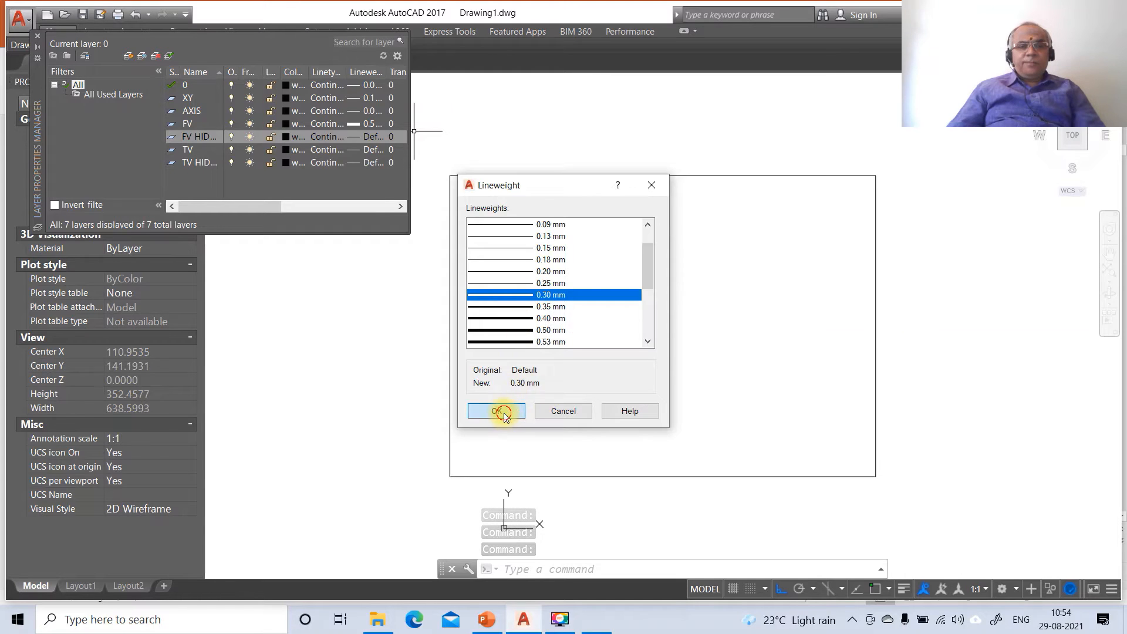
- Set the lineweight of the TV layer to 0.50 mm and of the TV HIDDEN layer to 0.30 mm
{"action": "left_click", "coordinate": [372, 150]}
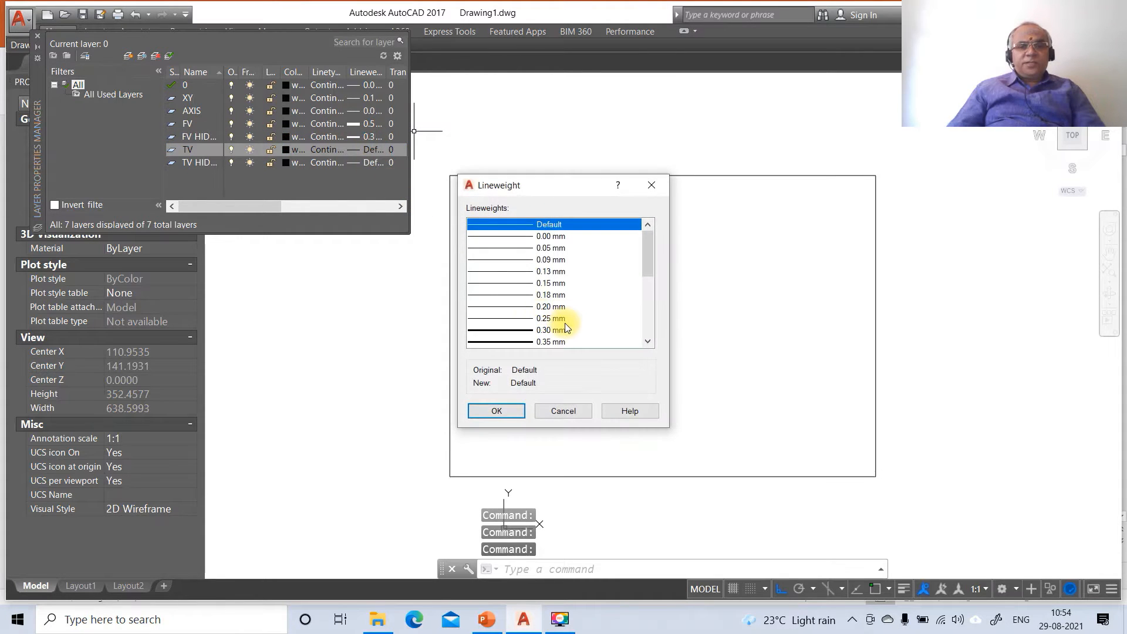
{"action": "scroll", "coordinate": [560, 328], "scroll_direction": "down", "scroll_amount": 1}
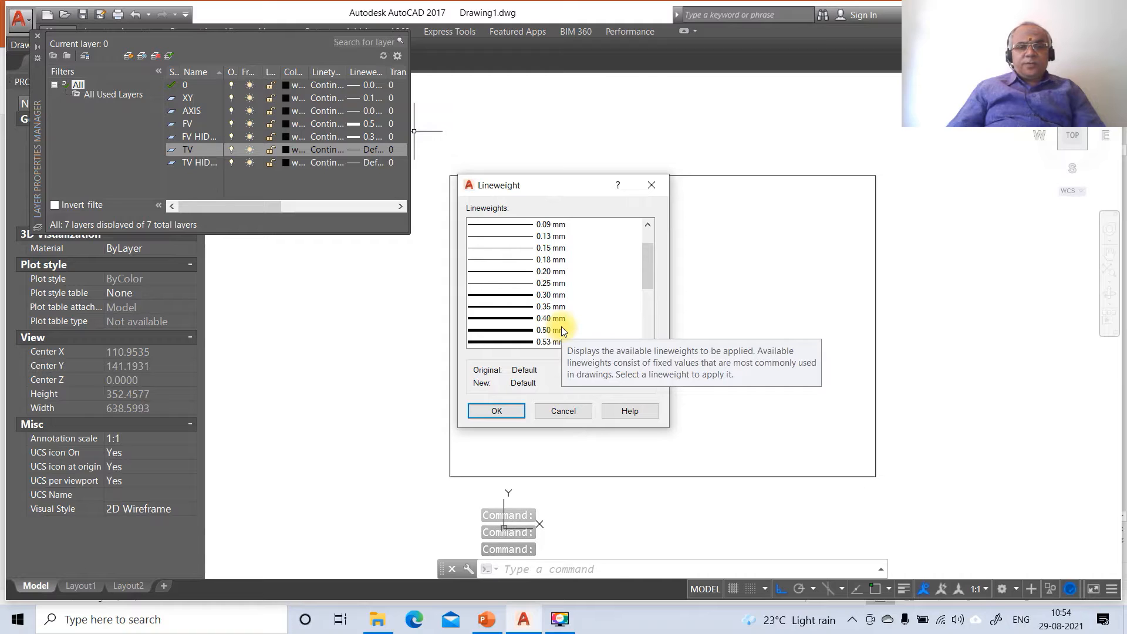
{"action": "left_click", "coordinate": [560, 330]}
{"action": "left_click", "coordinate": [509, 411]}
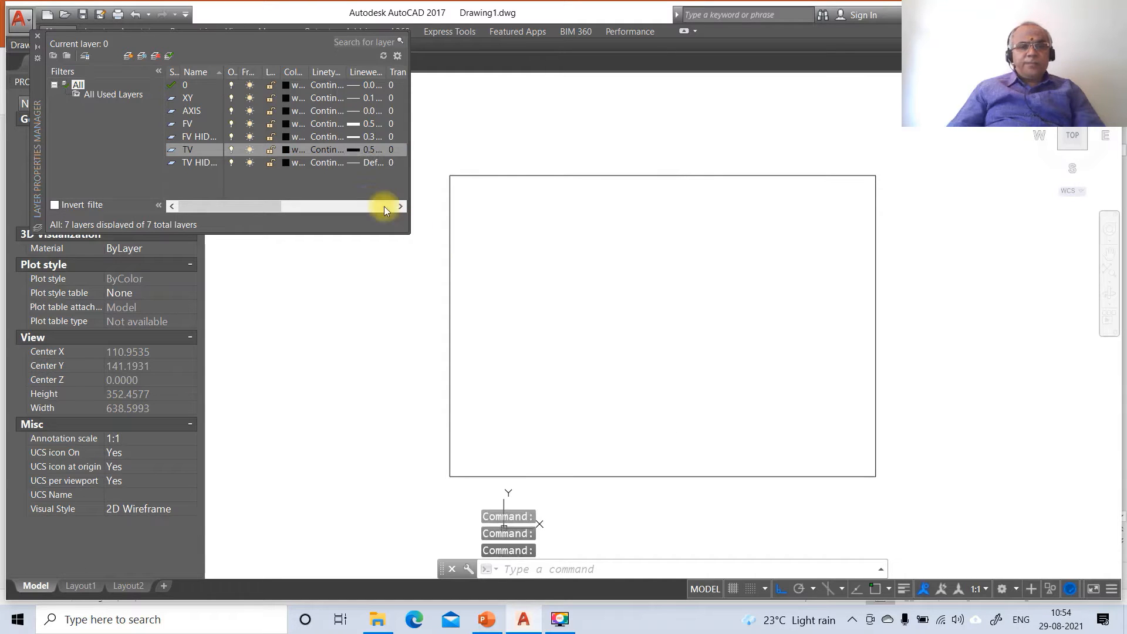
{"action": "left_click", "coordinate": [371, 163]}
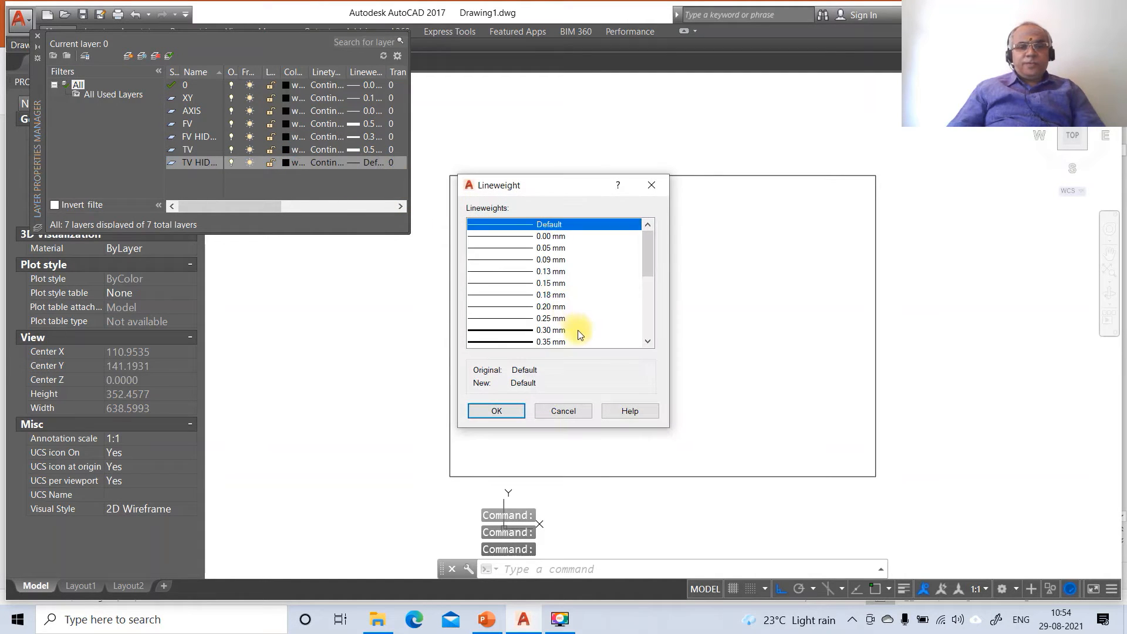
{"action": "left_click", "coordinate": [557, 330]}
{"action": "left_click", "coordinate": [497, 411]}
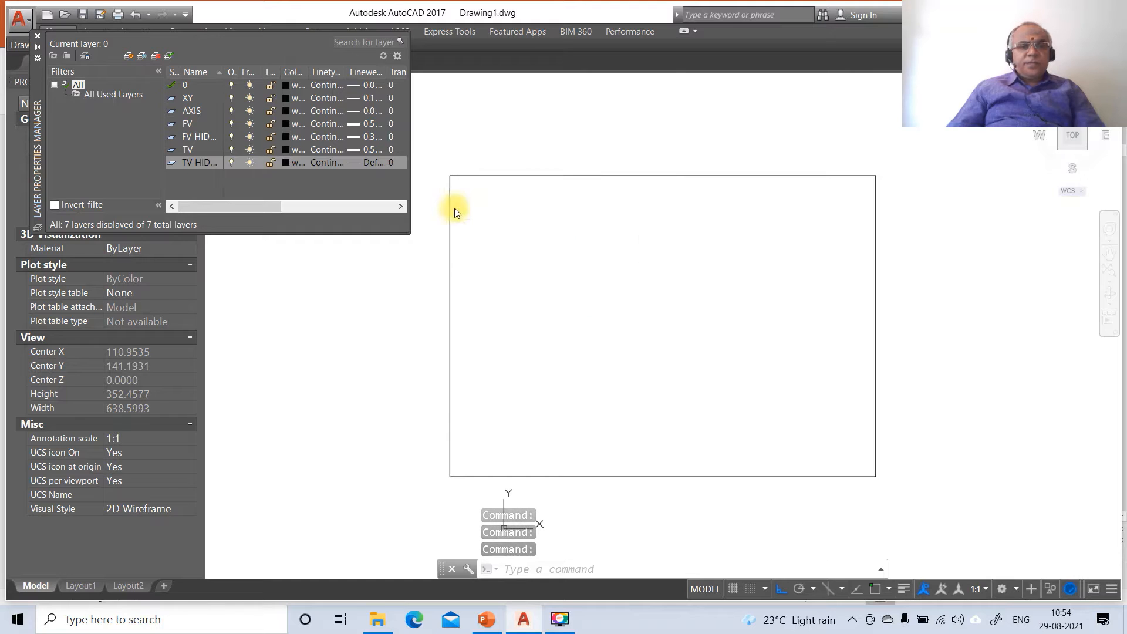
- Load the CENTER linetype from acad.lin while choosing a linetype for the AXIS layer
{"action": "left_click", "coordinate": [327, 113]}
{"action": "left_click", "coordinate": [587, 386]}
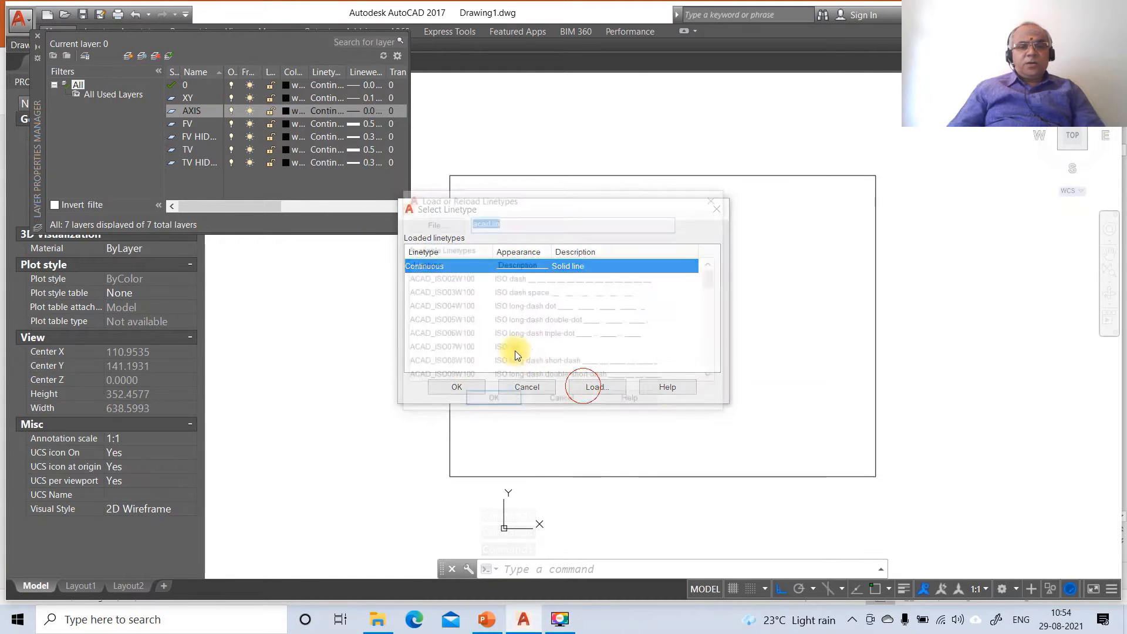
{"action": "left_click", "coordinate": [433, 282]}
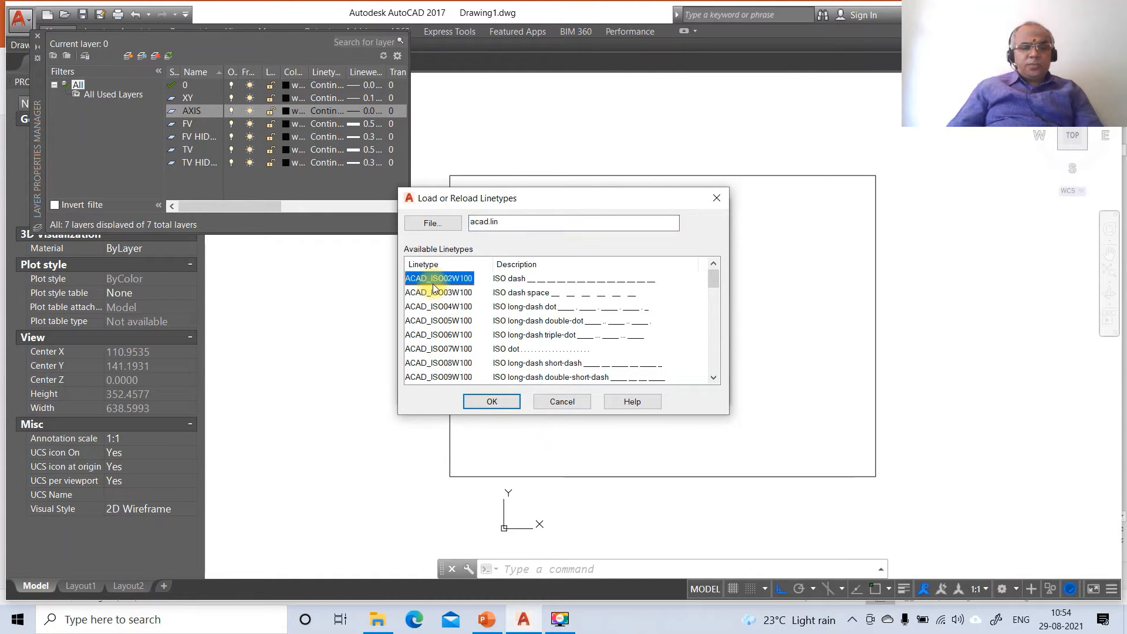
{"action": "scroll", "coordinate": [433, 283], "scroll_direction": "down", "scroll_amount": 6}
{"action": "left_click", "coordinate": [433, 278]}
{"action": "left_click", "coordinate": [492, 402]}
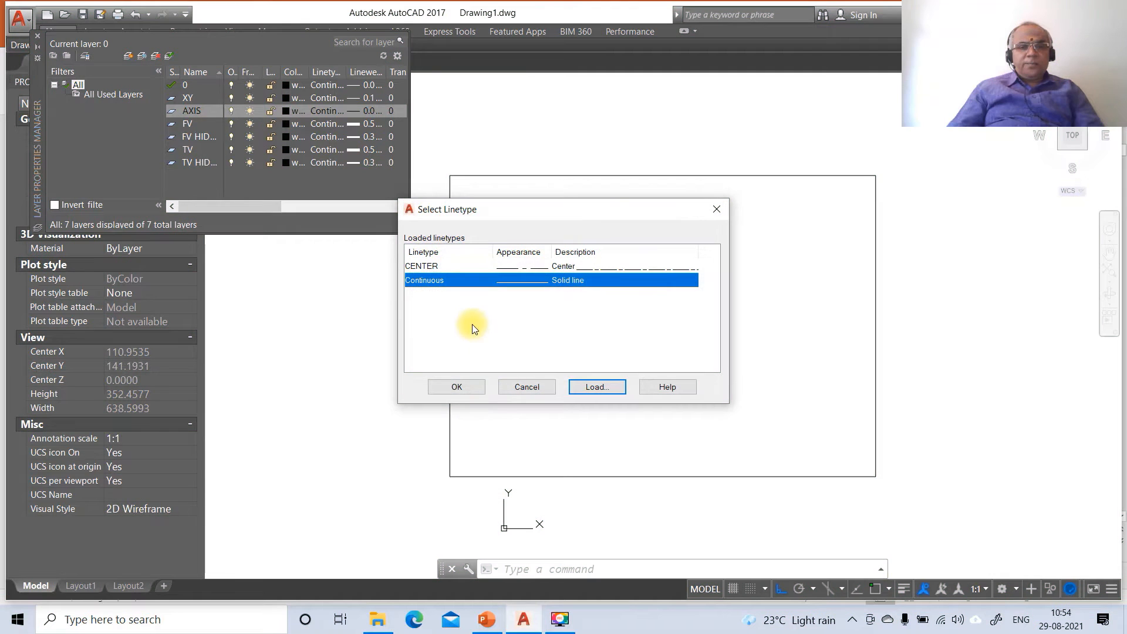
- Load the HIDDEN linetype from acad.lin and assign the CENTER linetype to the AXIS layer
{"action": "left_click", "coordinate": [587, 386]}
{"action": "left_click", "coordinate": [447, 306]}
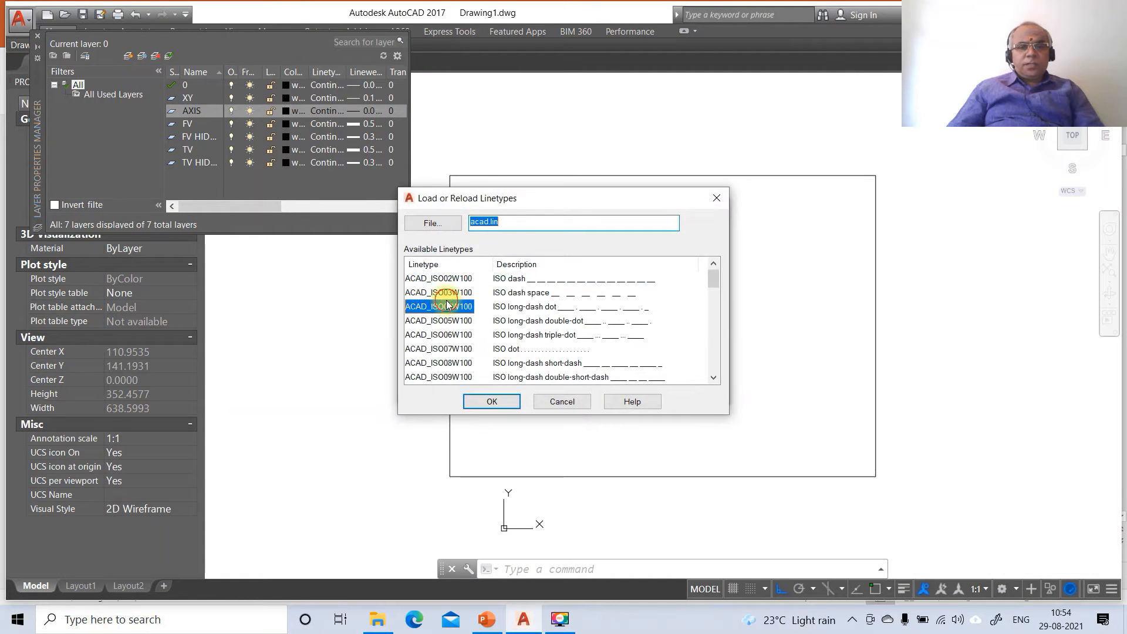
{"action": "scroll", "coordinate": [447, 306], "scroll_direction": "down", "scroll_amount": 12}
{"action": "left_click", "coordinate": [434, 278]}
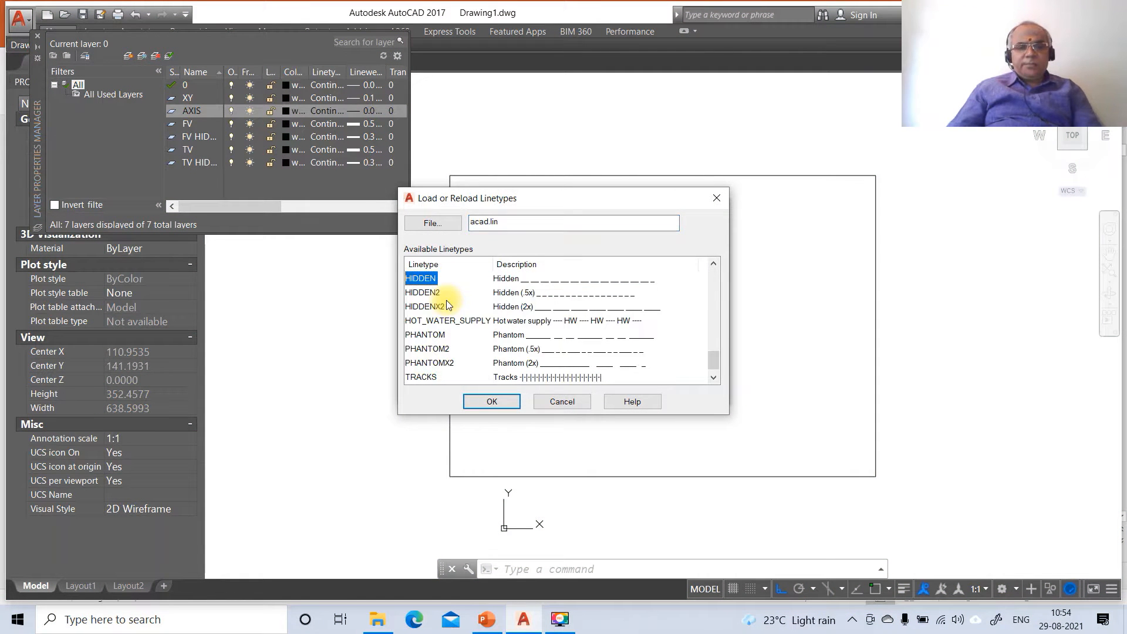
{"action": "left_click", "coordinate": [478, 402]}
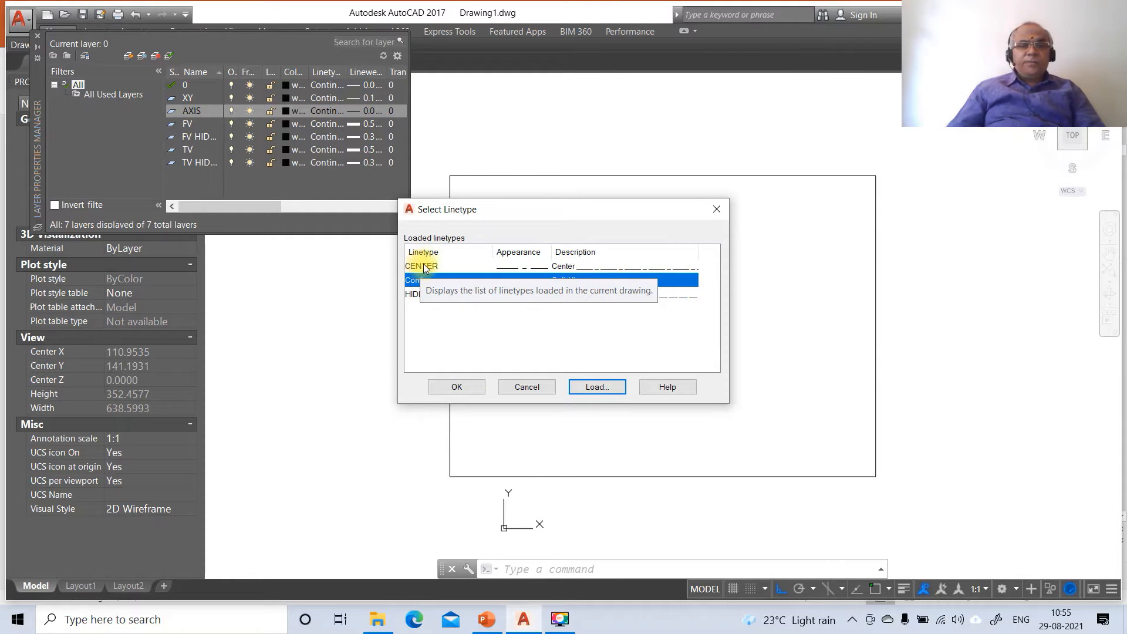
{"action": "left_click", "coordinate": [423, 267]}
{"action": "left_click", "coordinate": [449, 385]}
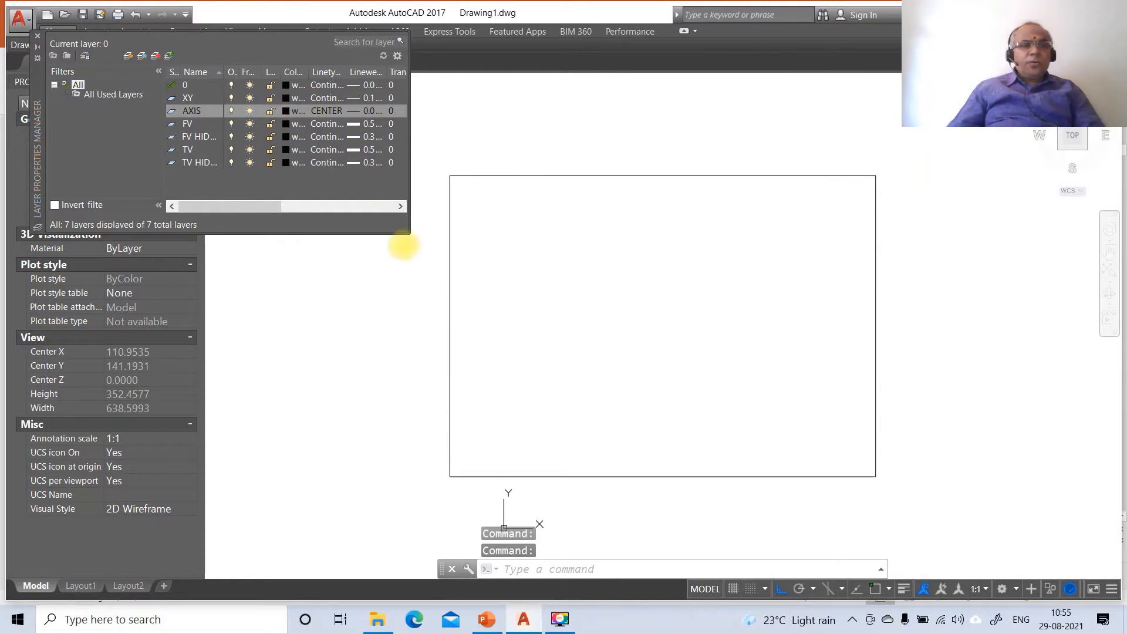
- Assign the HIDDEN linetype to the FV HIDDEN and TV HIDDEN layers
{"action": "left_click", "coordinate": [323, 139]}
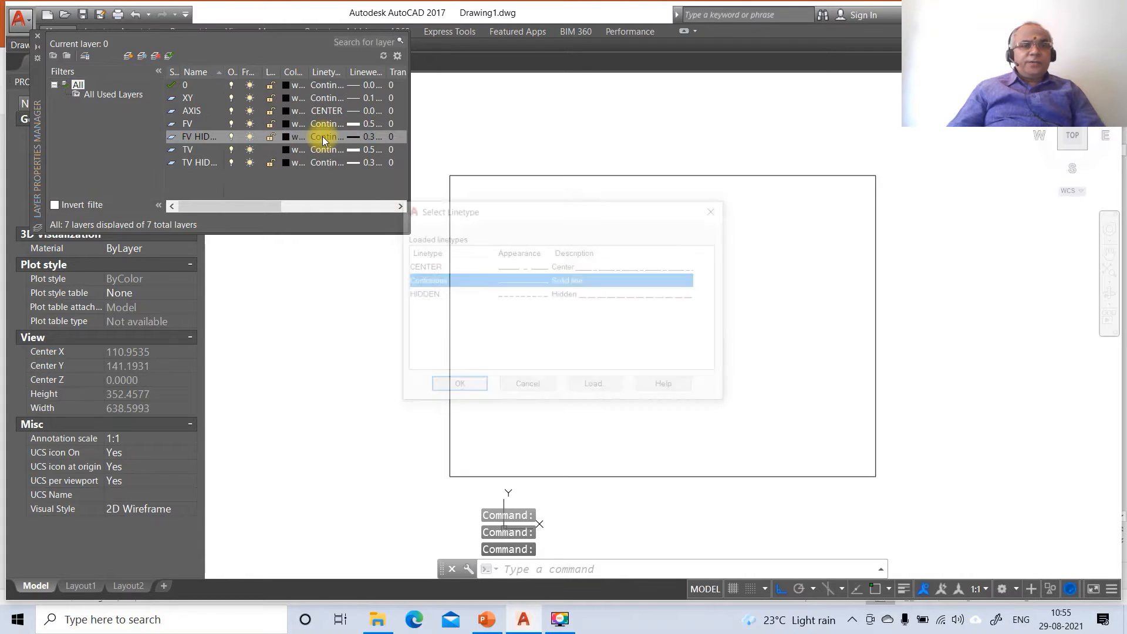
{"action": "left_click", "coordinate": [435, 294]}
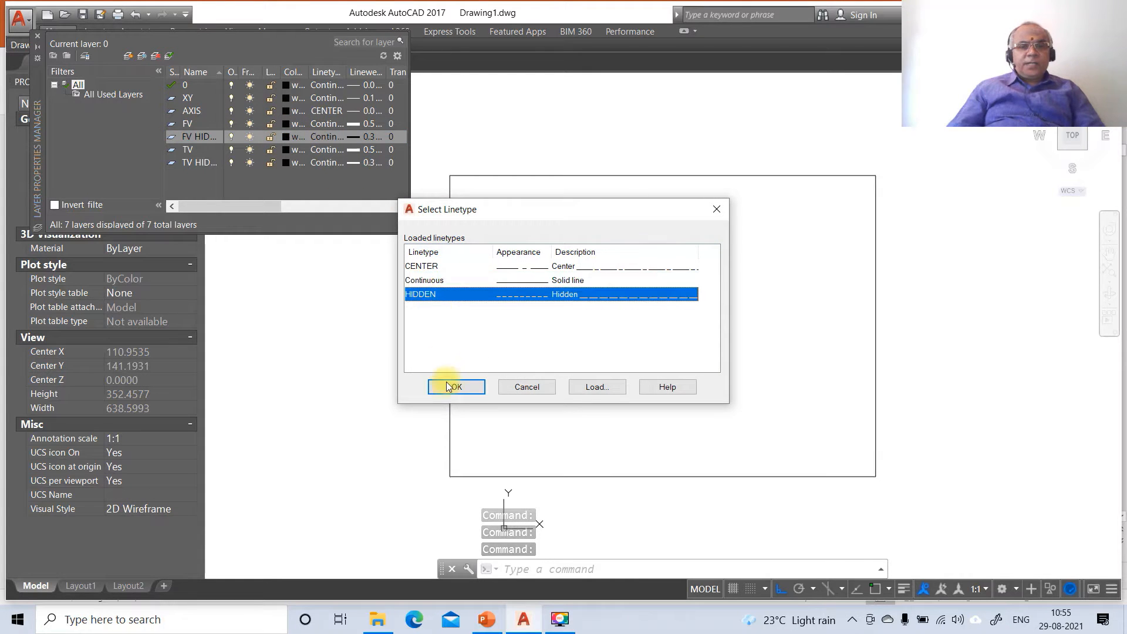
{"action": "left_click", "coordinate": [449, 385]}
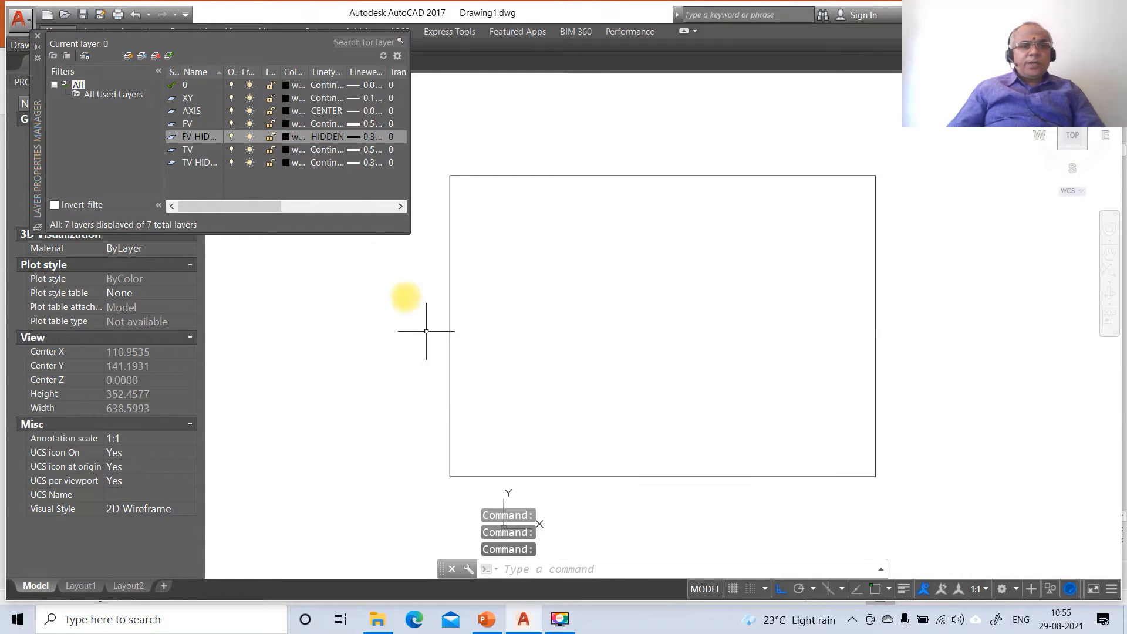
{"action": "left_click", "coordinate": [324, 166]}
{"action": "left_click", "coordinate": [419, 294]}
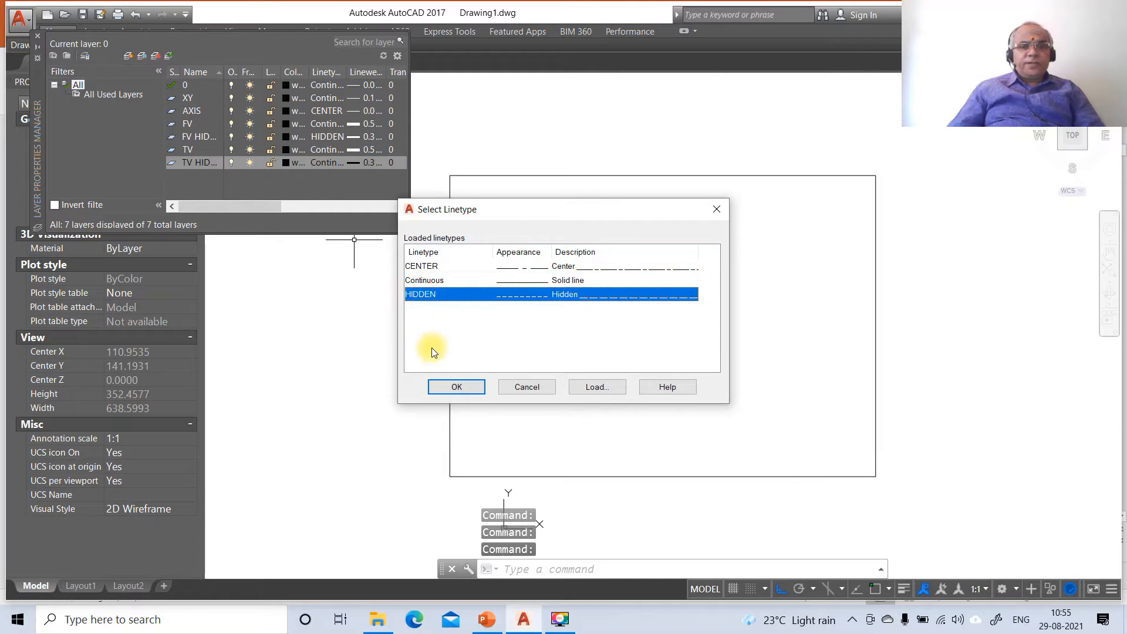
{"action": "left_click", "coordinate": [447, 385]}
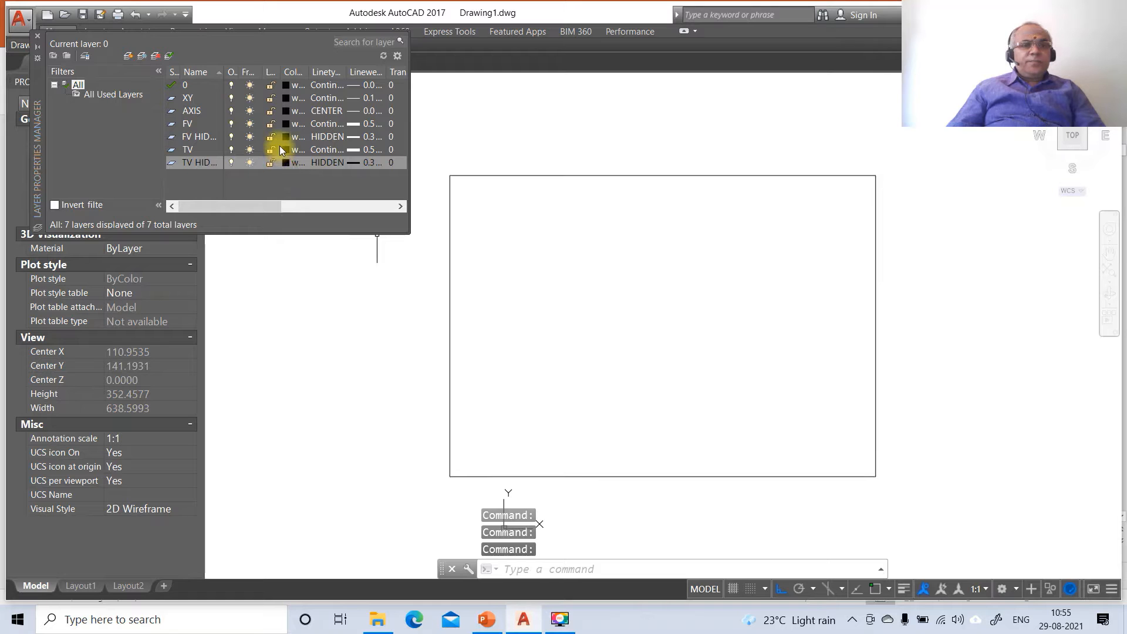
- Check the view colours on the final solution slide in PowerPoint, and in AutoCAD colour the FV and FV HIDDEN layers red
{"action": "left_click", "coordinate": [486, 619]}
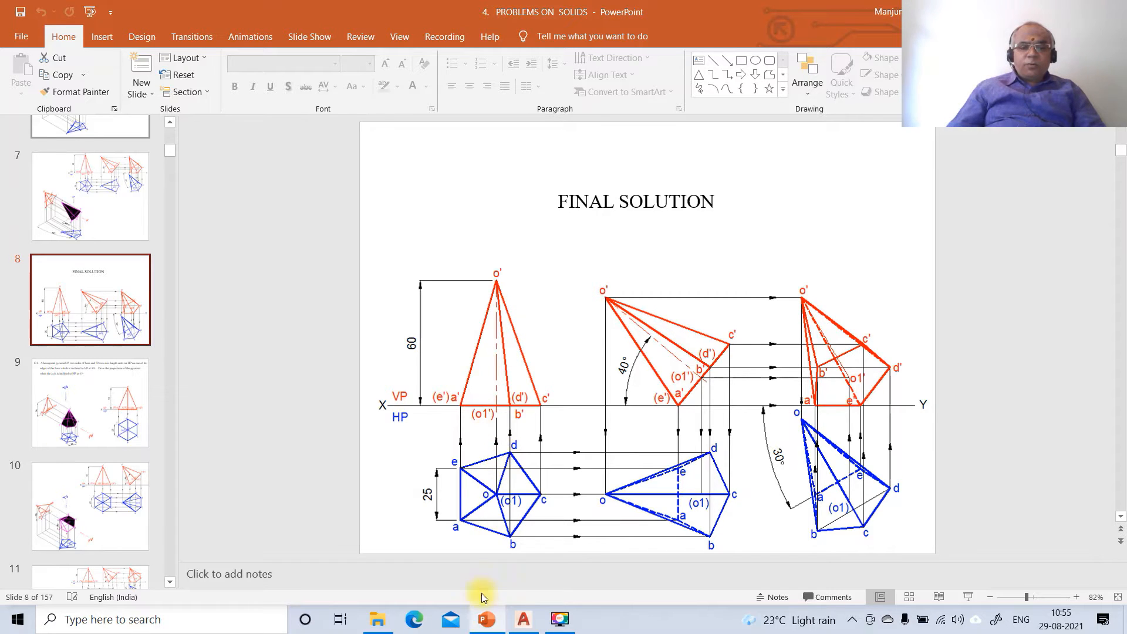
{"action": "left_click", "coordinate": [514, 622]}
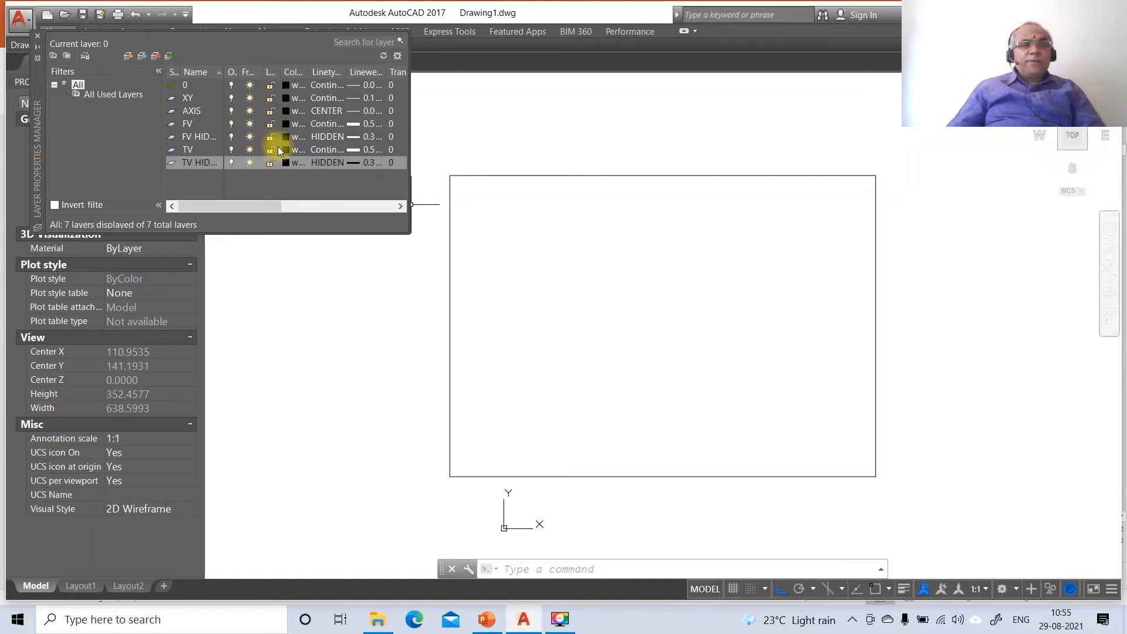
{"action": "left_click", "coordinate": [286, 123]}
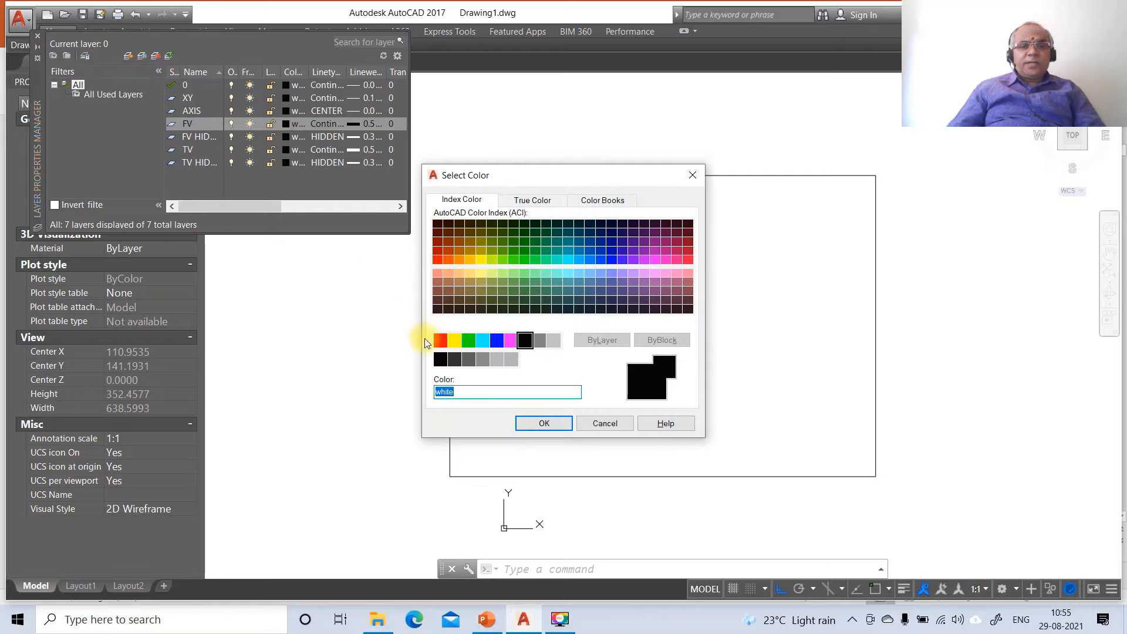
{"action": "left_click", "coordinate": [439, 340]}
{"action": "left_click", "coordinate": [531, 423]}
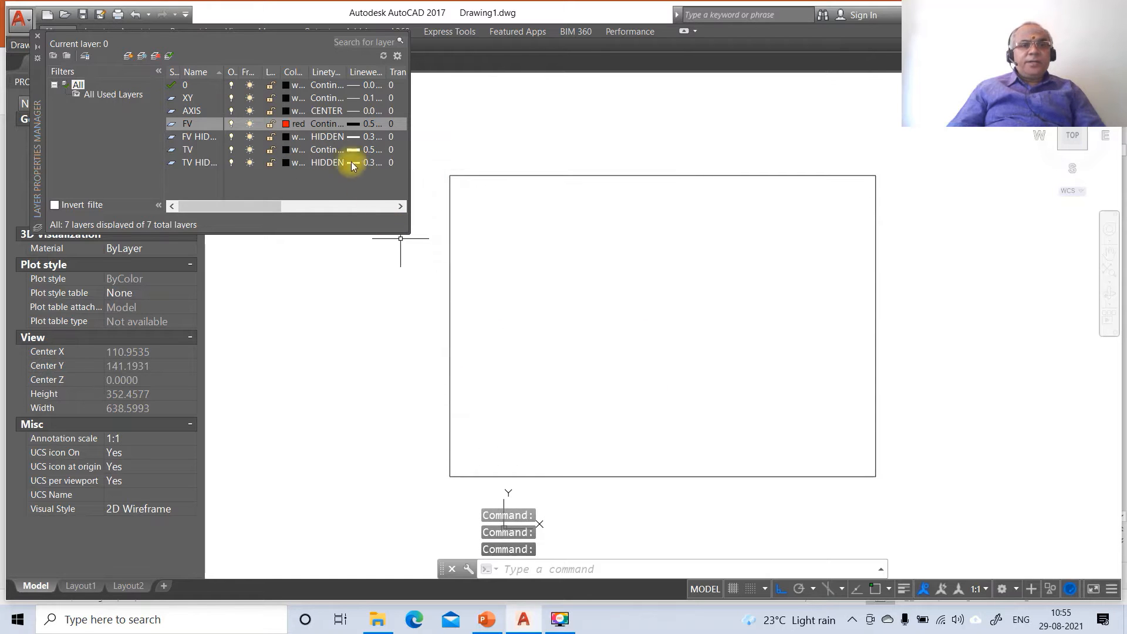
{"action": "left_click", "coordinate": [287, 136]}
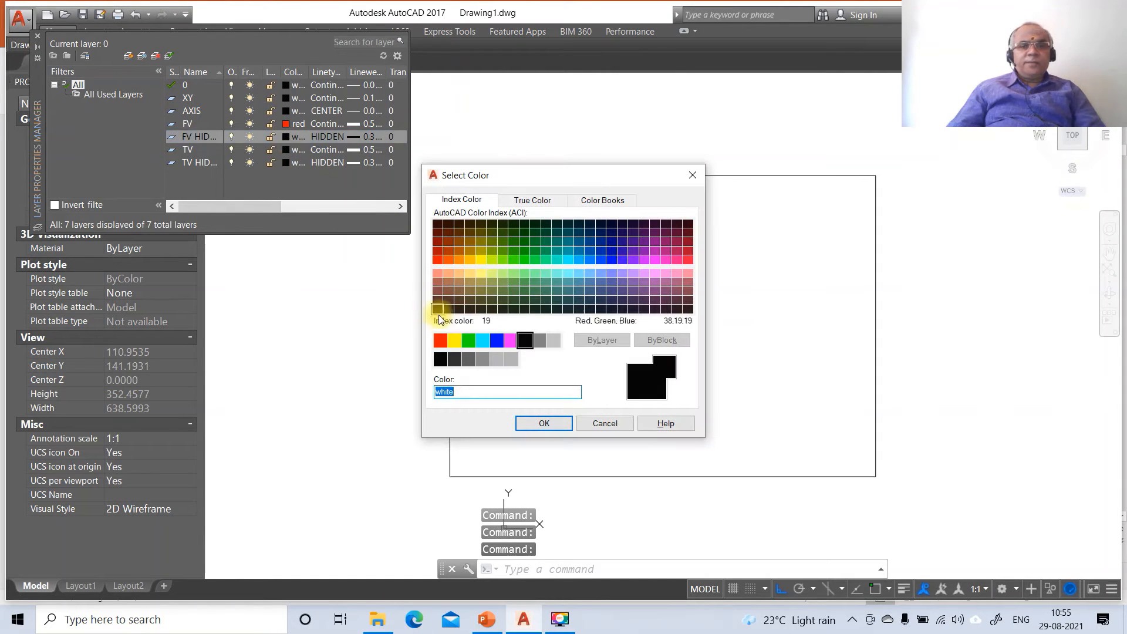
{"action": "left_click", "coordinate": [440, 341]}
{"action": "left_click", "coordinate": [525, 423]}
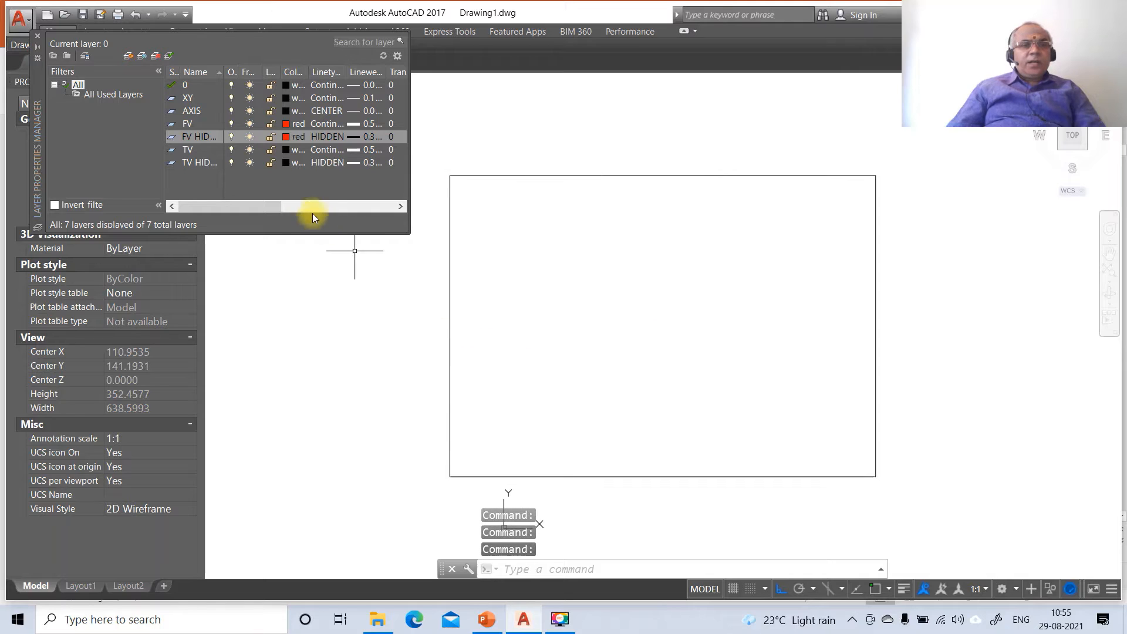
- Set the colour of the TV and TV HIDDEN layers to blue
{"action": "left_click", "coordinate": [286, 151]}
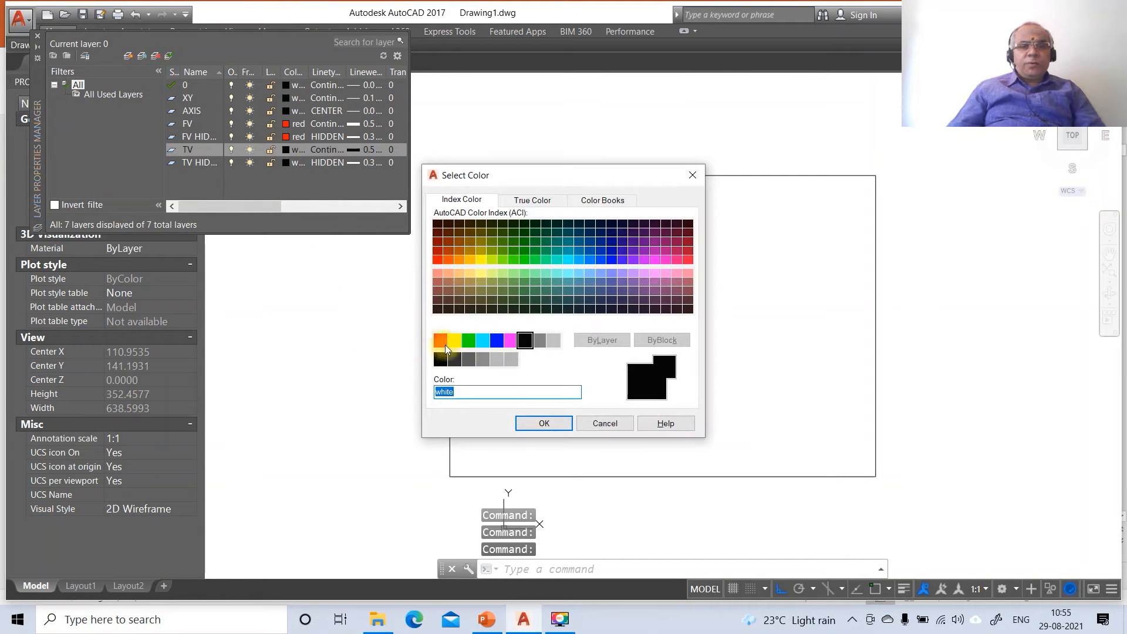
{"action": "left_click", "coordinate": [497, 341]}
{"action": "left_click", "coordinate": [524, 422]}
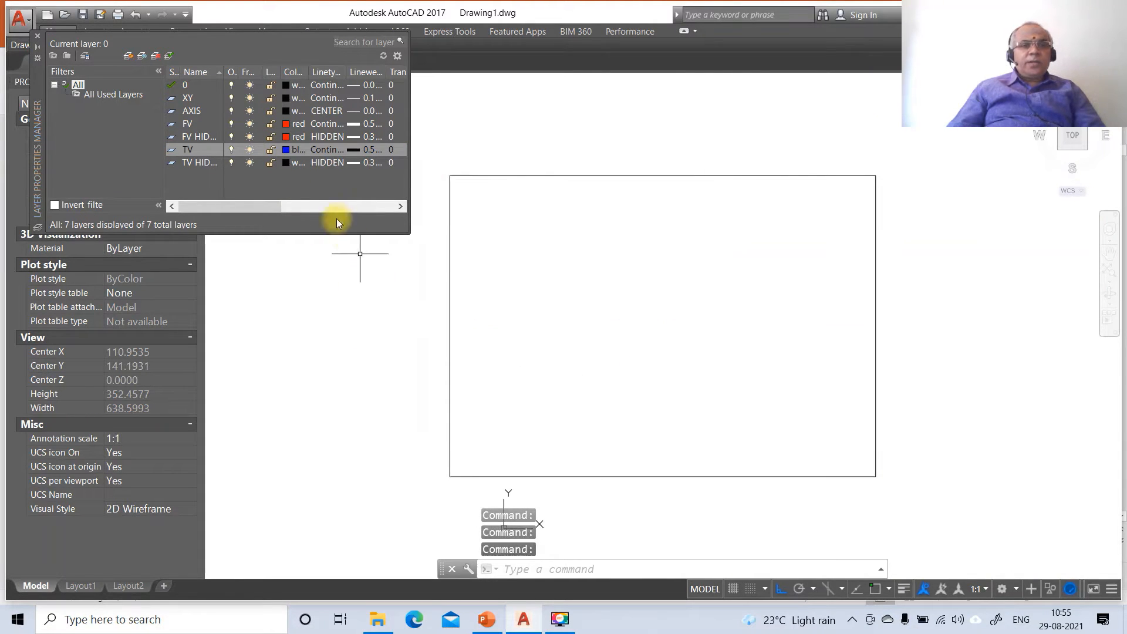
{"action": "left_click", "coordinate": [286, 163]}
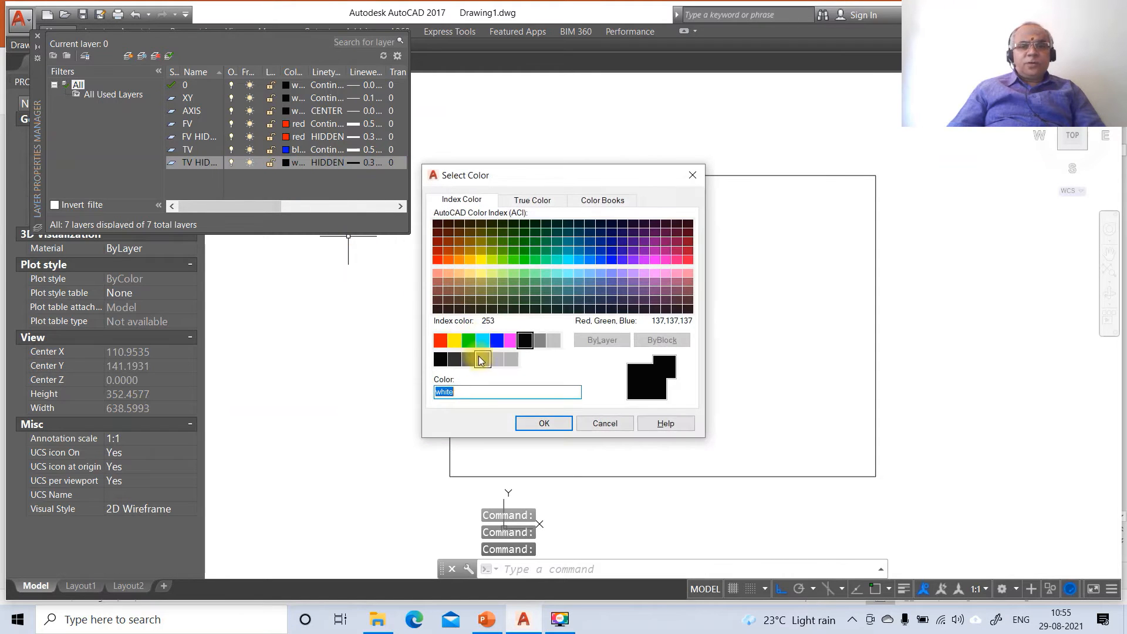
{"action": "left_click", "coordinate": [496, 340]}
{"action": "left_click", "coordinate": [526, 418]}
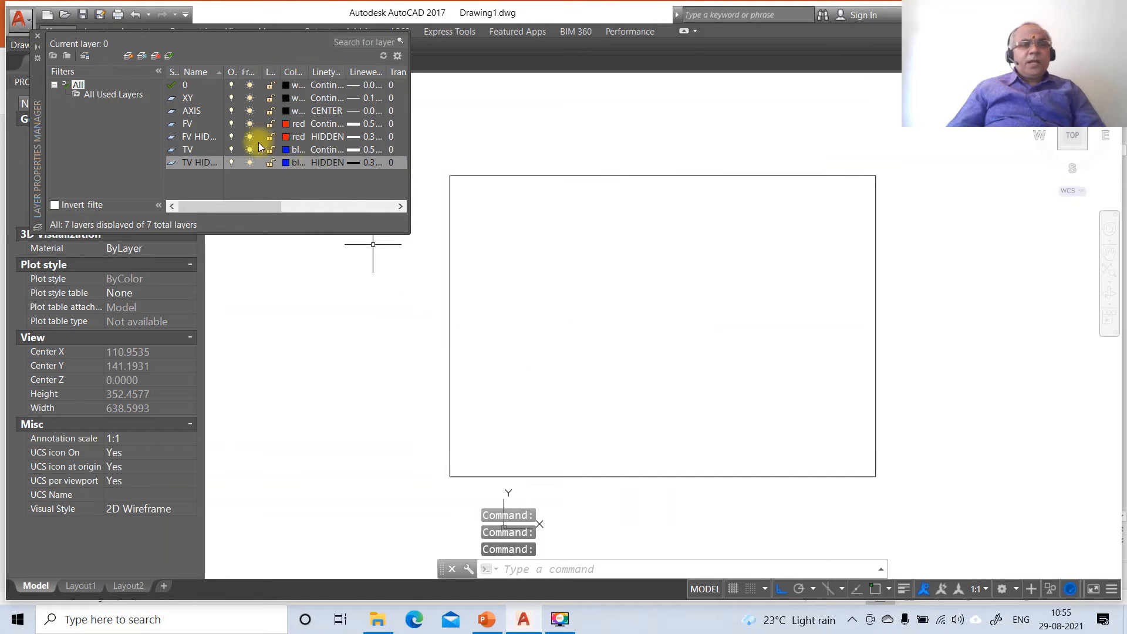
- Set the colour of the AXIS layer to magenta and close the layer manager
{"action": "left_click", "coordinate": [286, 111]}
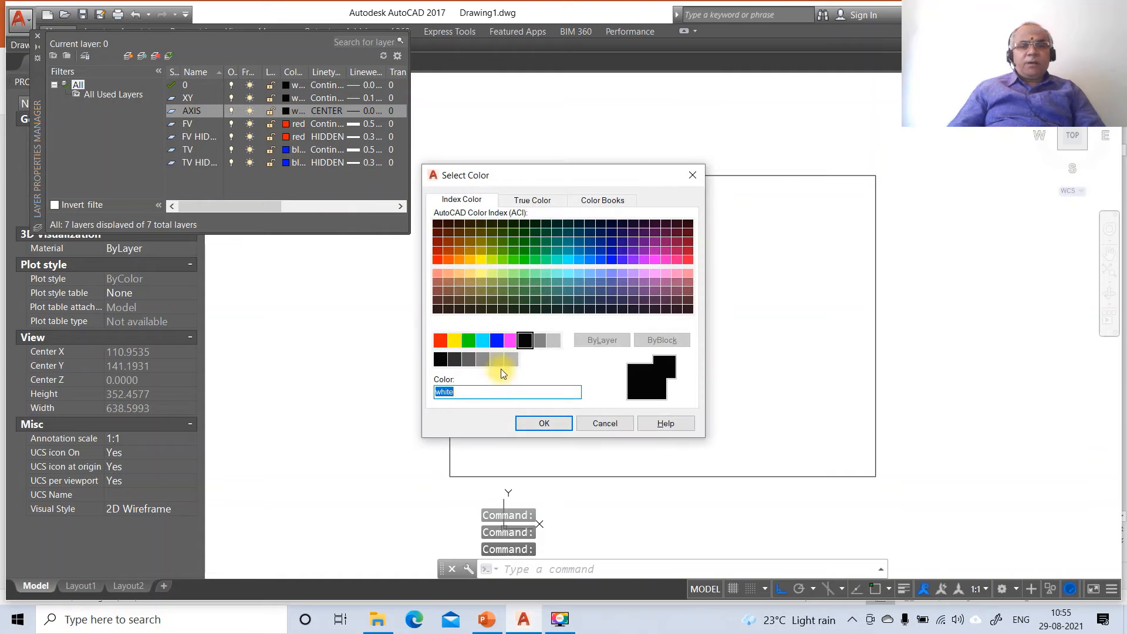
{"action": "left_click", "coordinate": [509, 341]}
{"action": "left_click", "coordinate": [534, 422]}
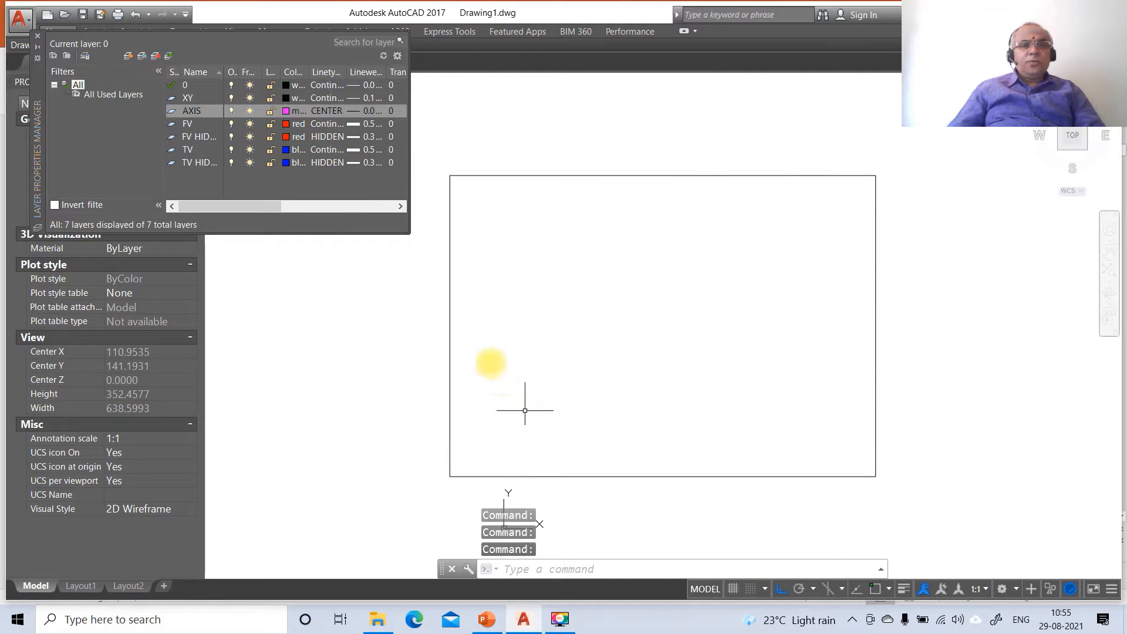
{"action": "left_click", "coordinate": [37, 36]}
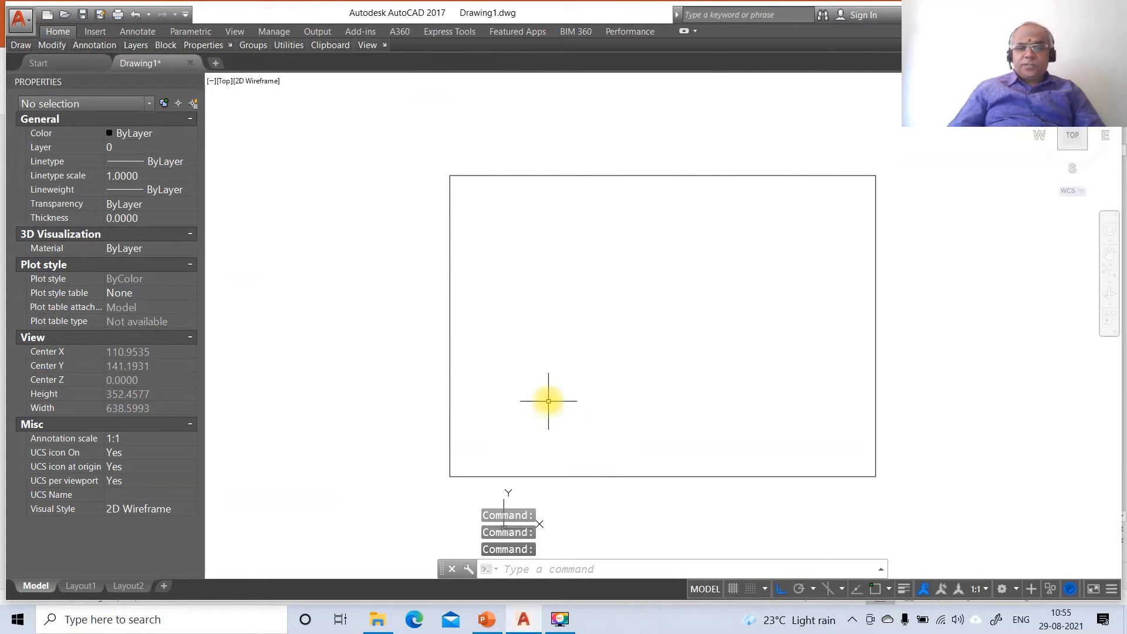
- Check the final solution slide in PowerPoint, and in AutoCAD draw a pentagon with a vertical left edge of 25 mm in the border's lower-left area
{"action": "left_click", "coordinate": [490, 625]}
{"action": "left_click", "coordinate": [523, 621]}
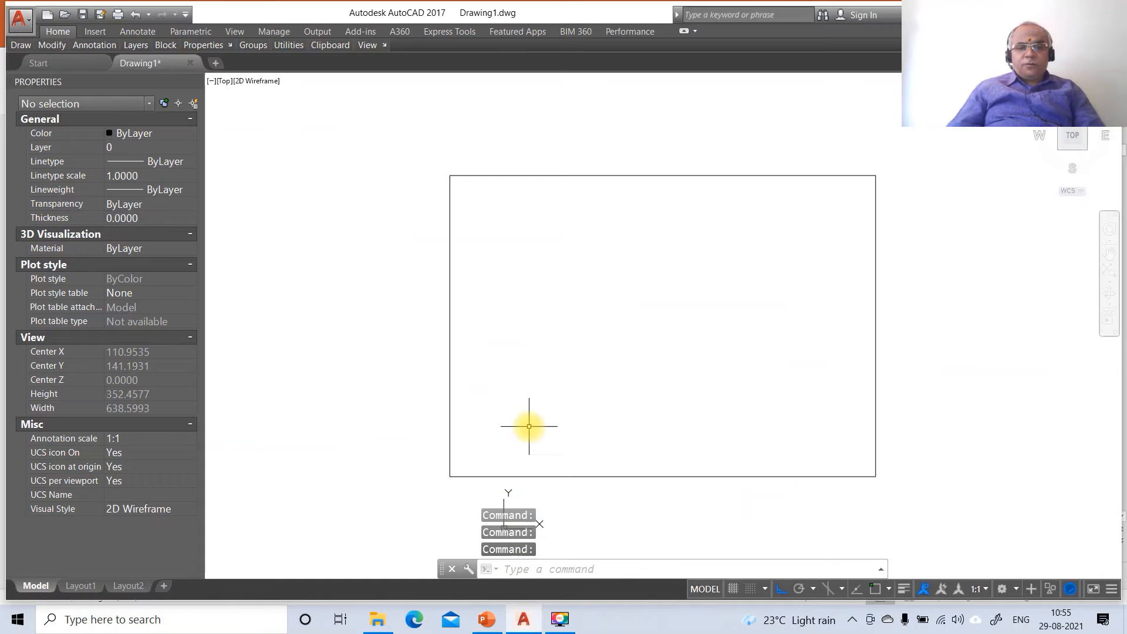
{"action": "type", "text": "POL"}
{"action": "key", "text": "Return"}
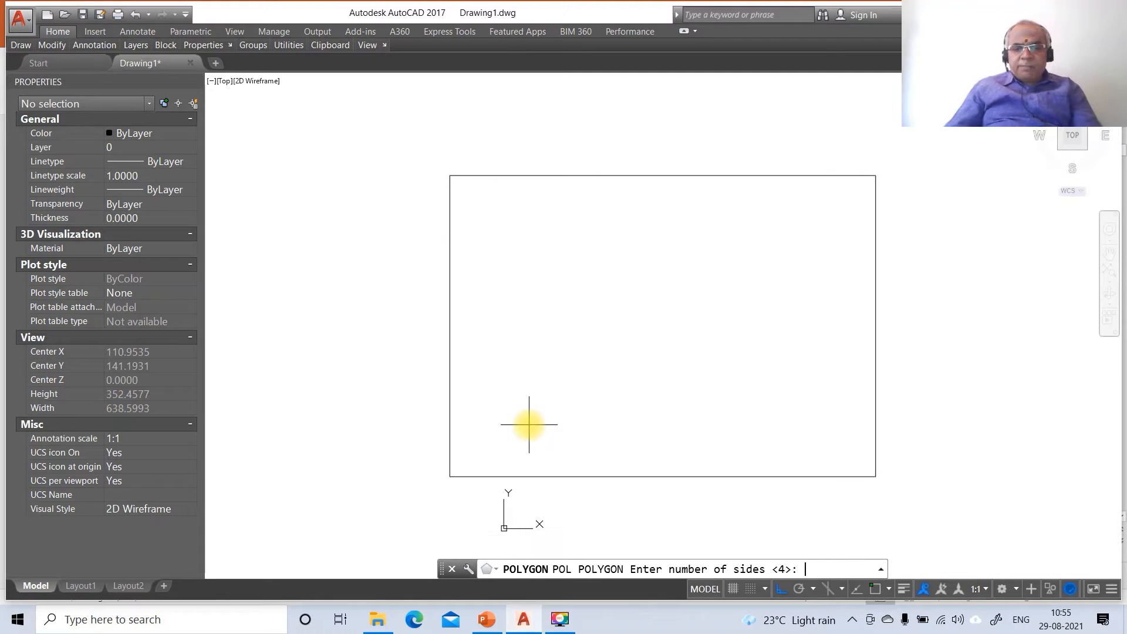
{"action": "type", "text": "5"}
{"action": "key", "text": "Return"}
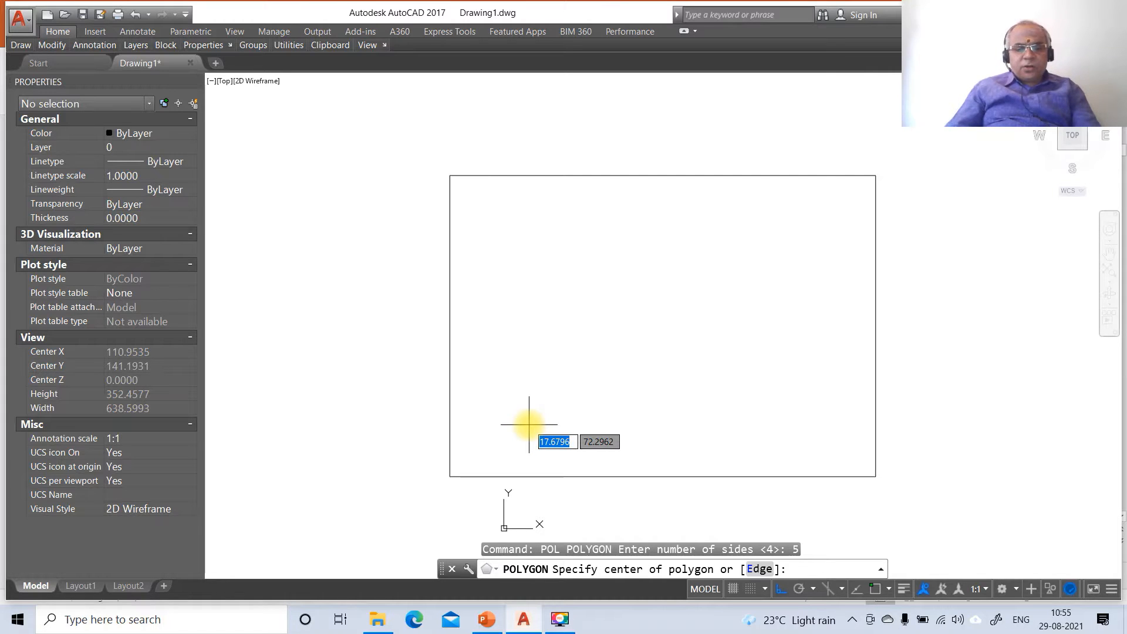
{"action": "type", "text": "E"}
{"action": "key", "text": "Return"}
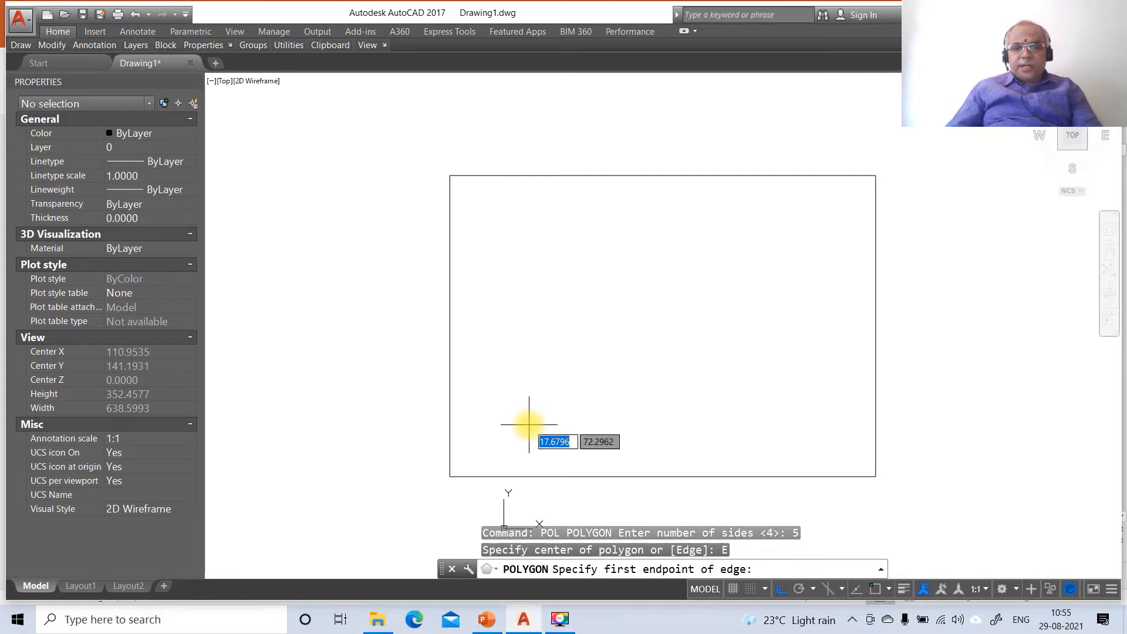
{"action": "left_click", "coordinate": [510, 364]}
{"action": "type", "text": "25"}
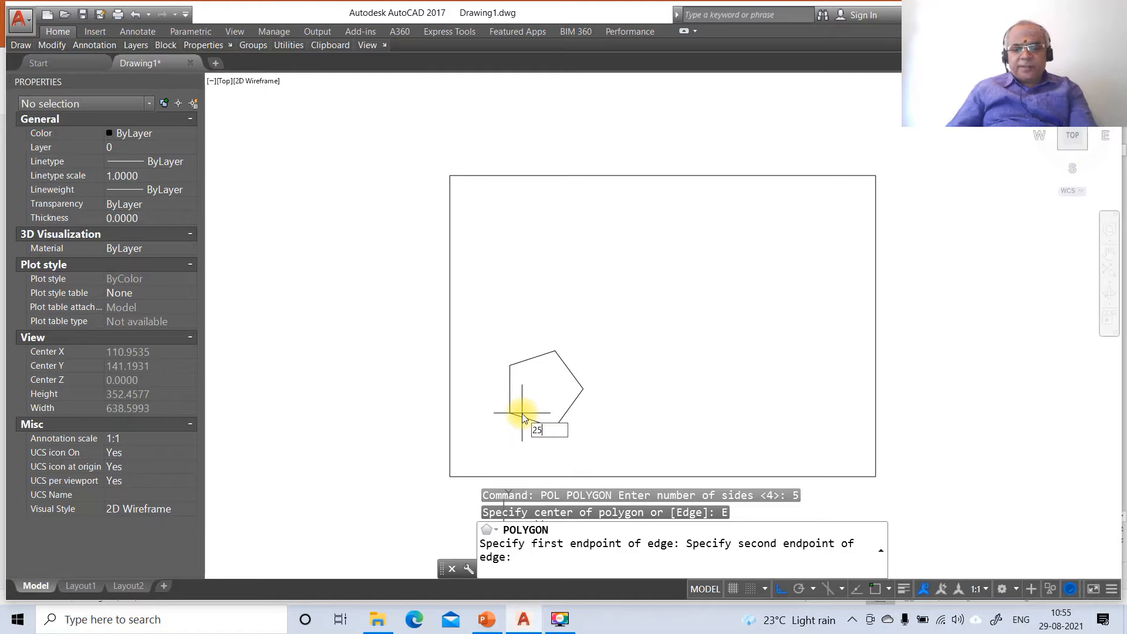
{"action": "key", "text": "Return"}
- Draw a line from the pentagon's upper-left vertex to the midpoint of its opposite lower-right edge
{"action": "type", "text": "L"}
{"action": "key", "text": "Return"}
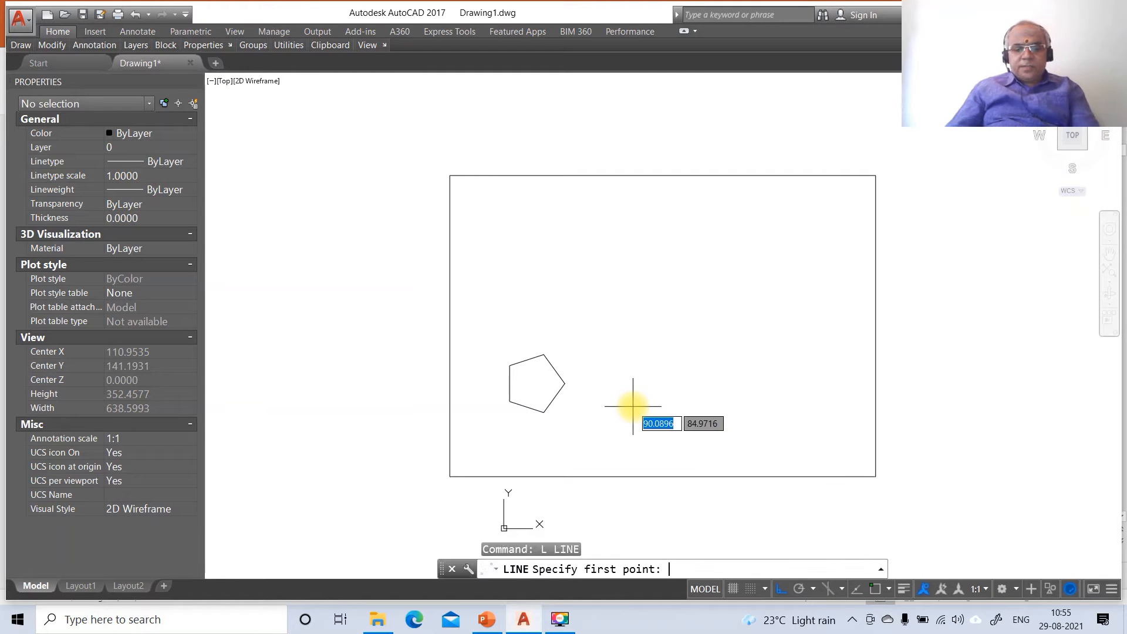
{"action": "type", "text": "INT"}
{"action": "key", "text": "Return"}
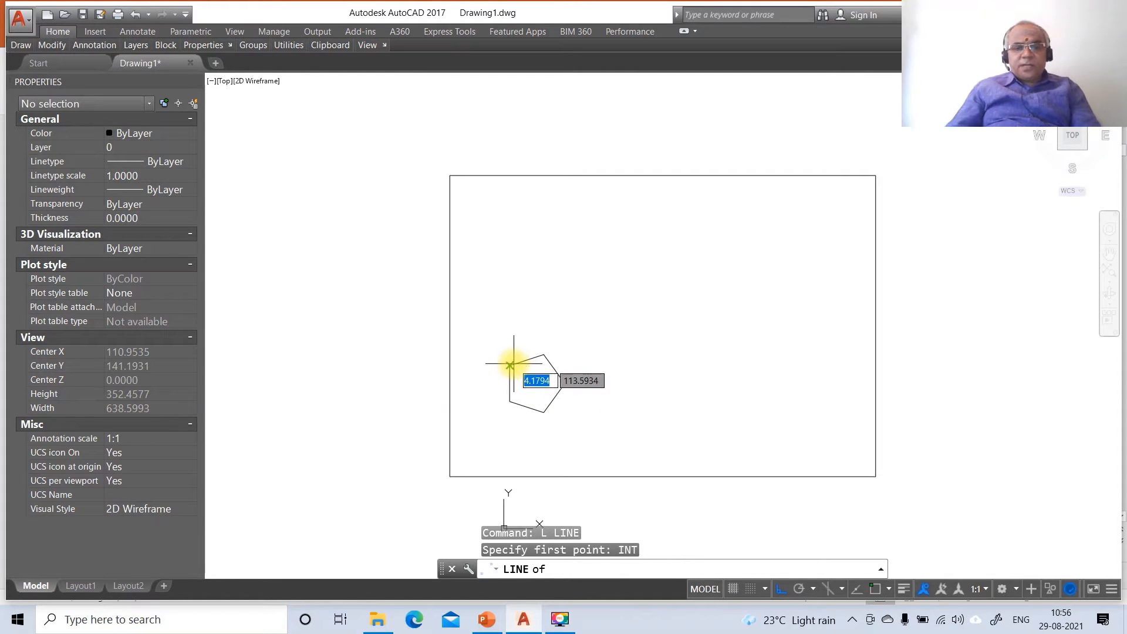
{"action": "left_click", "coordinate": [509, 364]}
{"action": "type", "text": "MID"}
{"action": "key", "text": "Return"}
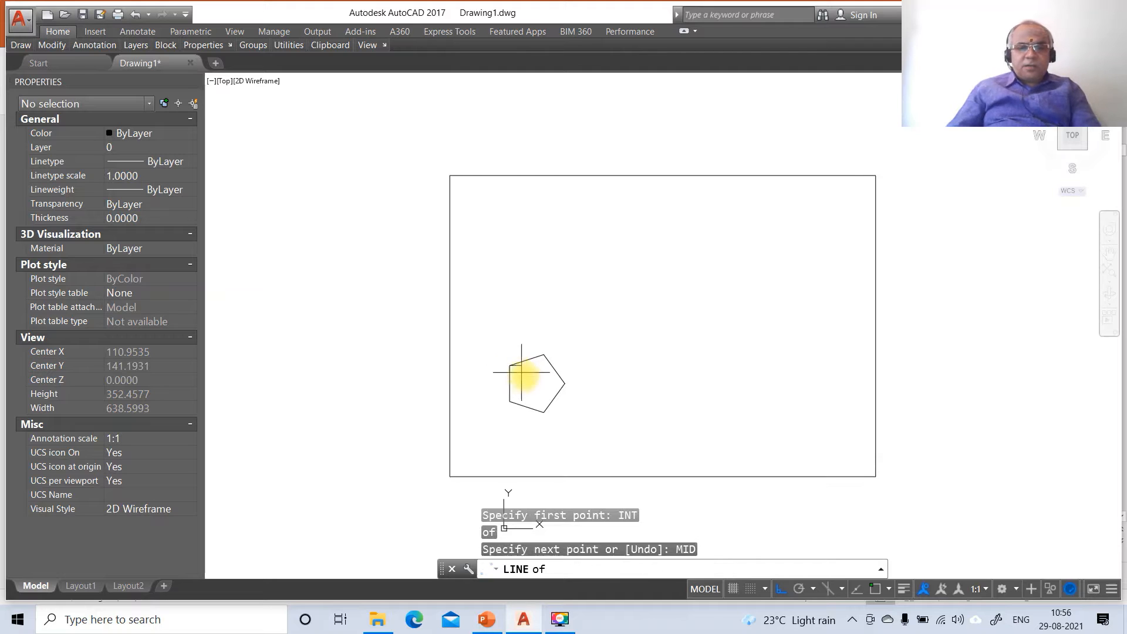
{"action": "left_click", "coordinate": [552, 397]}
{"action": "key", "text": "Return"}
- Draw a line from the pentagon's lower-left vertex to the midpoint of its opposite upper-right edge
{"action": "key", "text": "Return"}
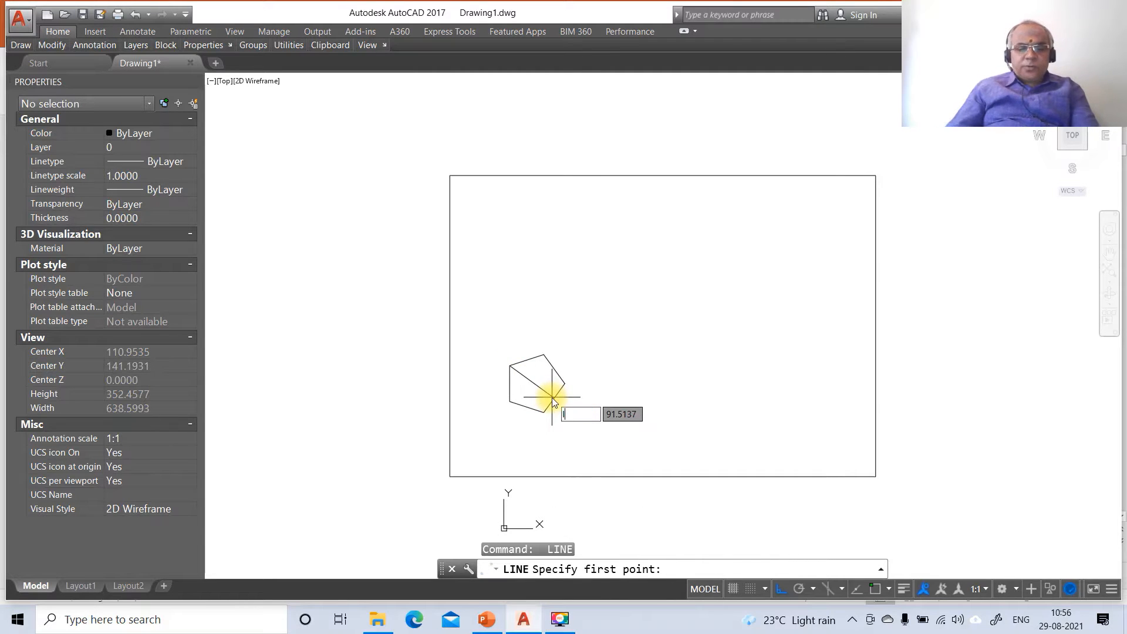
{"action": "type", "text": "INT"}
{"action": "key", "text": "Return"}
{"action": "left_click", "coordinate": [510, 403]}
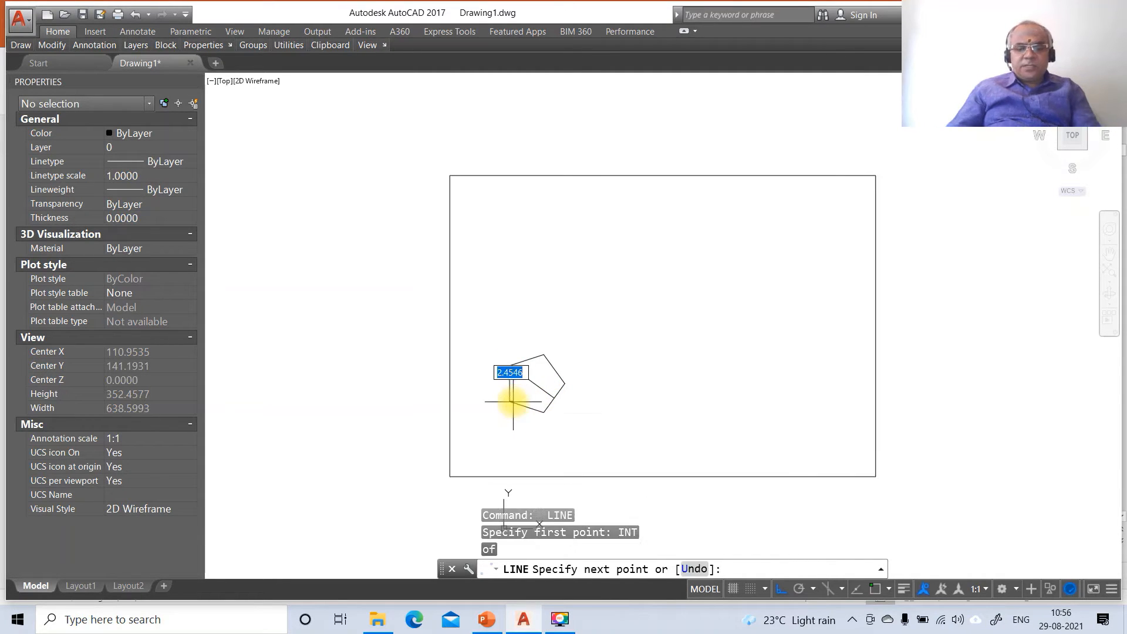
{"action": "type", "text": "MID"}
{"action": "key", "text": "Return"}
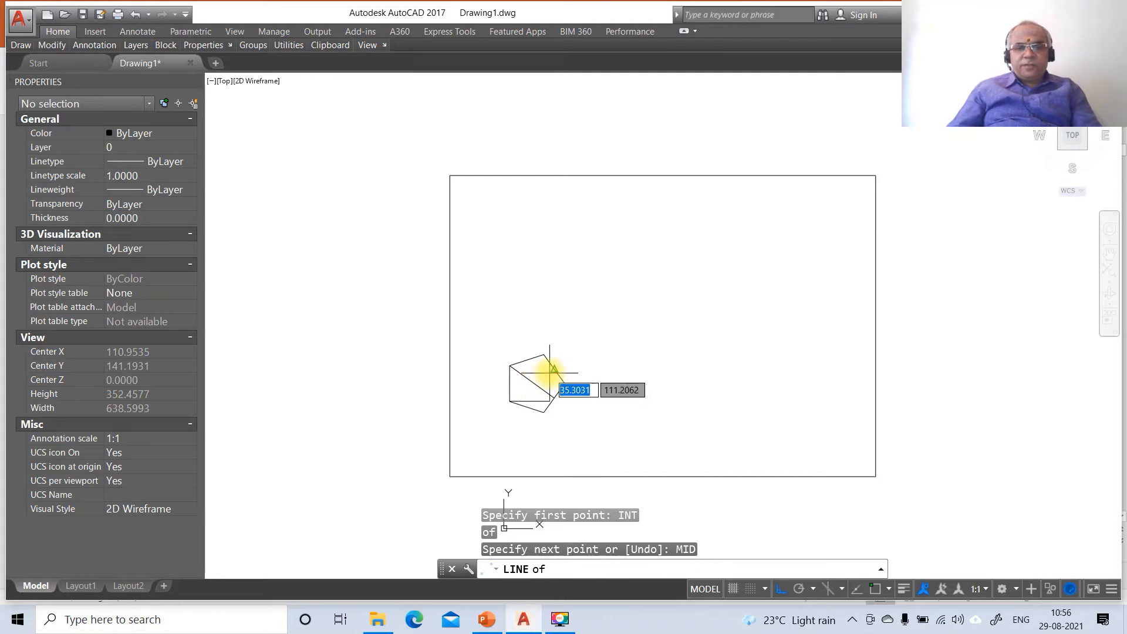
{"action": "left_click", "coordinate": [552, 371]}
{"action": "key", "text": "Return"}
- Fillet the two crossing lines with zero radius so they meet at the pentagon's centre, keeping the parts toward the left vertices
{"action": "type", "text": "F"}
{"action": "key", "text": "Return"}
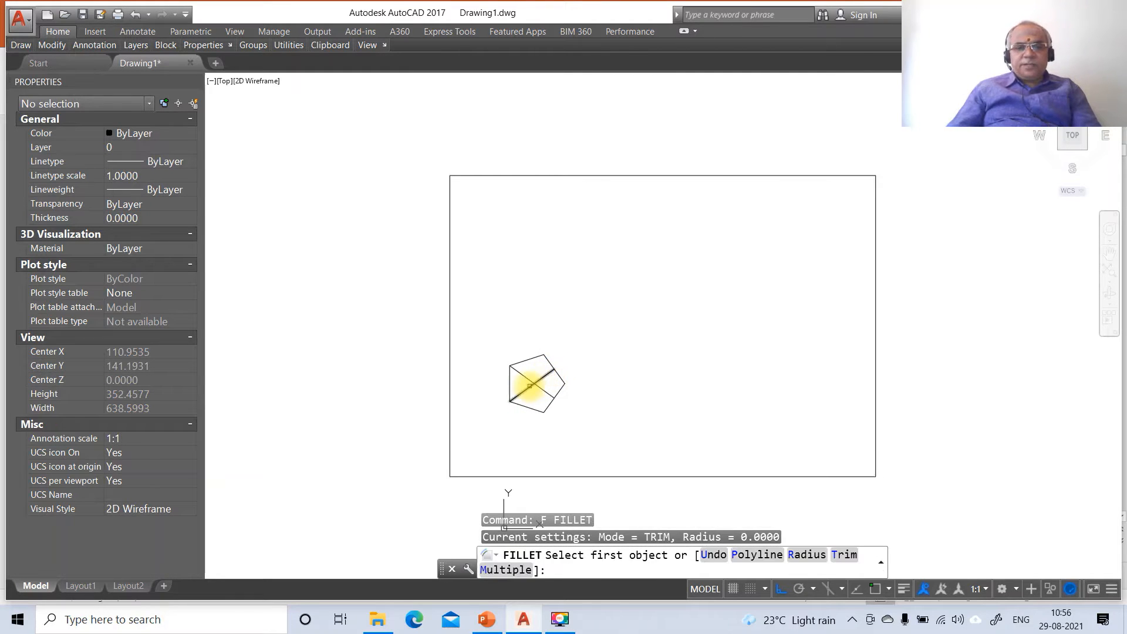
{"action": "left_click", "coordinate": [528, 389]}
{"action": "left_click", "coordinate": [527, 379]}
- Draw connected lines from the pentagon's top vertex to its centre and on to the rightmost vertex
{"action": "type", "text": "L"}
{"action": "key", "text": "Return"}
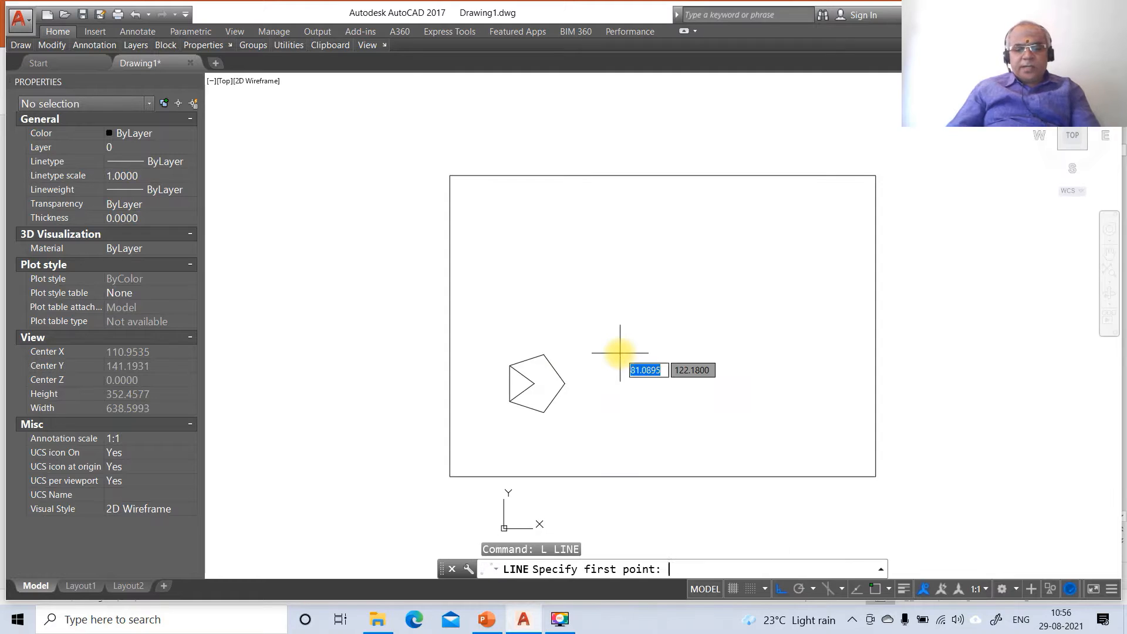
{"action": "type", "text": "INT"}
{"action": "key", "text": "Return"}
{"action": "left_click", "coordinate": [543, 355]}
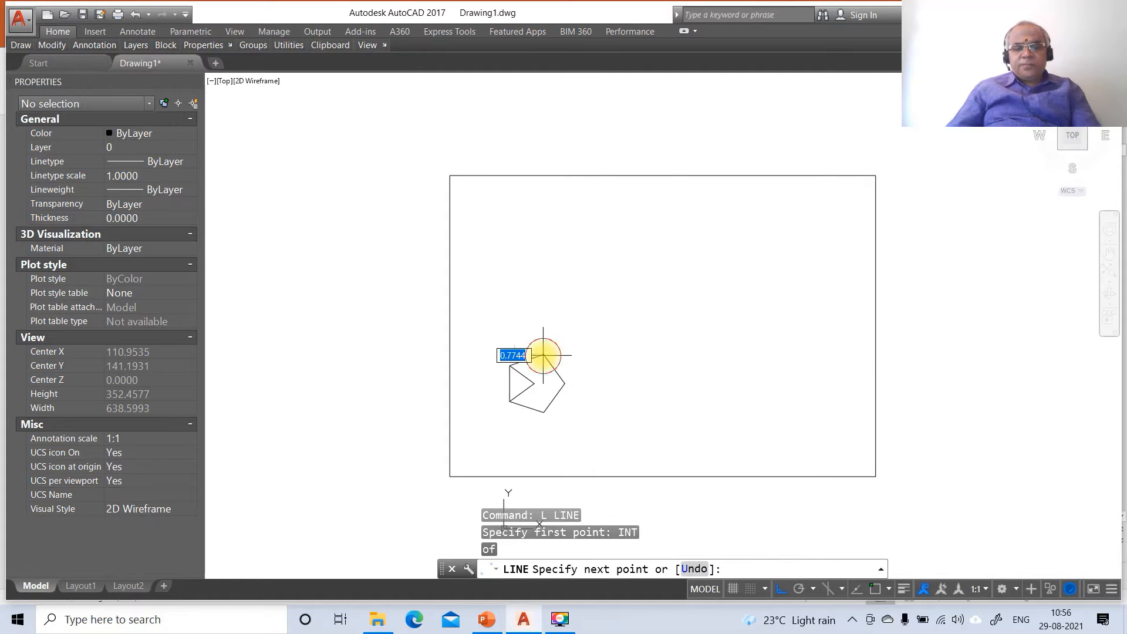
{"action": "key", "text": "Return"}
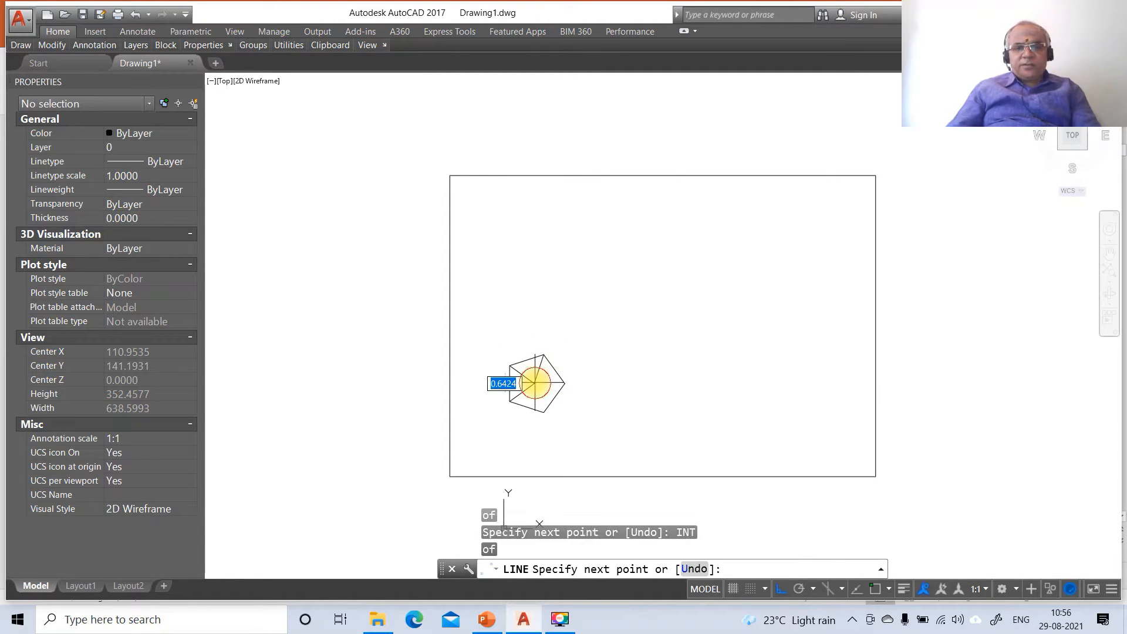
{"action": "type", "text": "INT"}
{"action": "key", "text": "Return"}
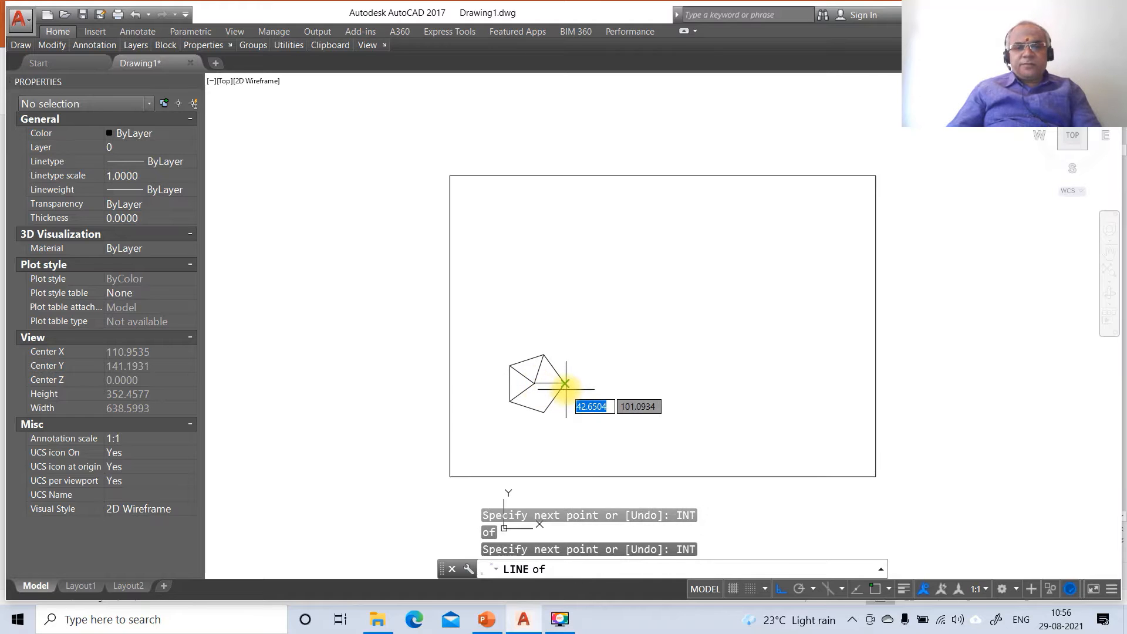
{"action": "left_click", "coordinate": [567, 387]}
{"action": "key", "text": "Return"}
- Draw a line from the pentagon's bottom vertex to its centre
{"action": "key", "text": "Return"}
{"action": "type", "text": "T"}
{"action": "key", "text": "Return"}
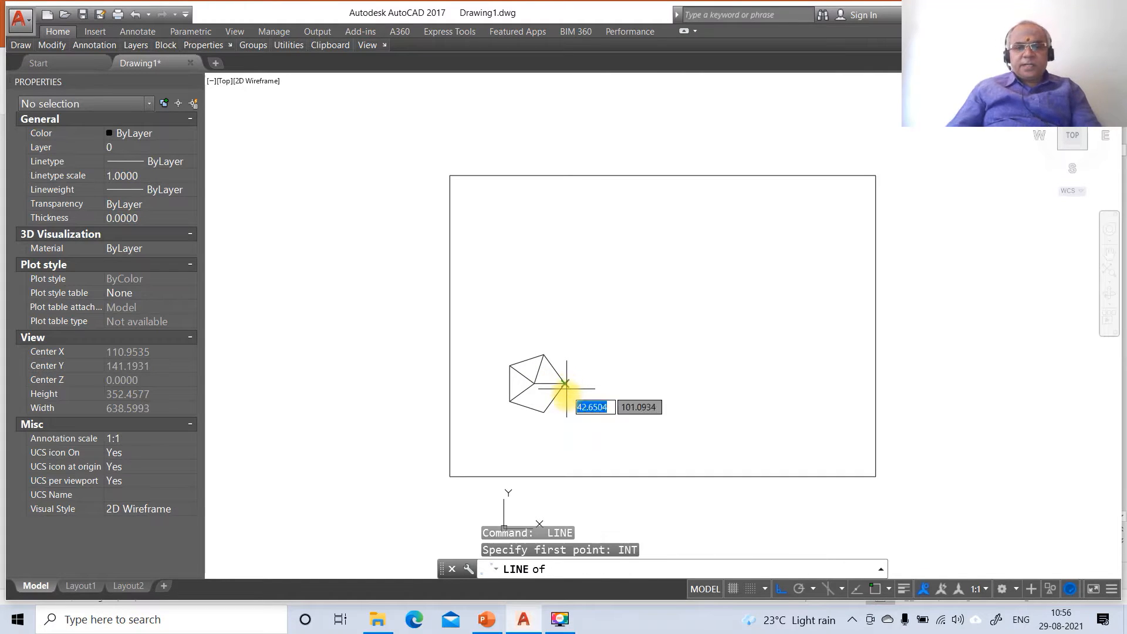
{"action": "left_click", "coordinate": [542, 412]}
{"action": "type", "text": "INT"}
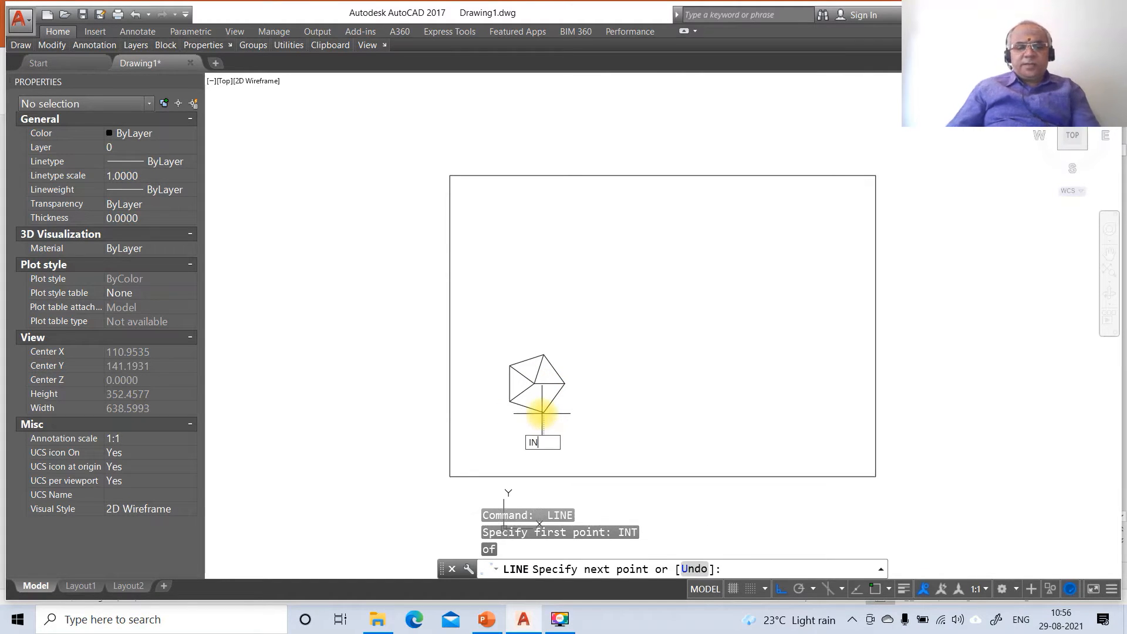
{"action": "key", "text": "Return"}
{"action": "left_click", "coordinate": [535, 384]}
{"action": "key", "text": "Return"}
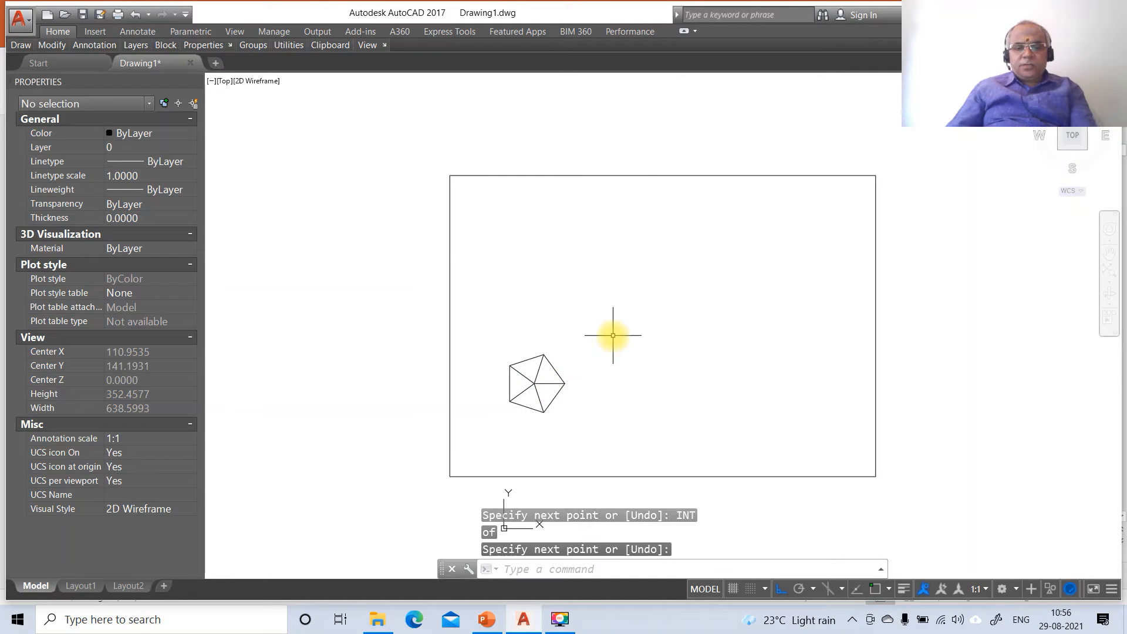
- Draw a horizontal reference line above the pentagon, extending past it on both sides
{"action": "type", "text": "L"}
{"action": "key", "text": "Return"}
{"action": "left_click", "coordinate": [481, 322]}
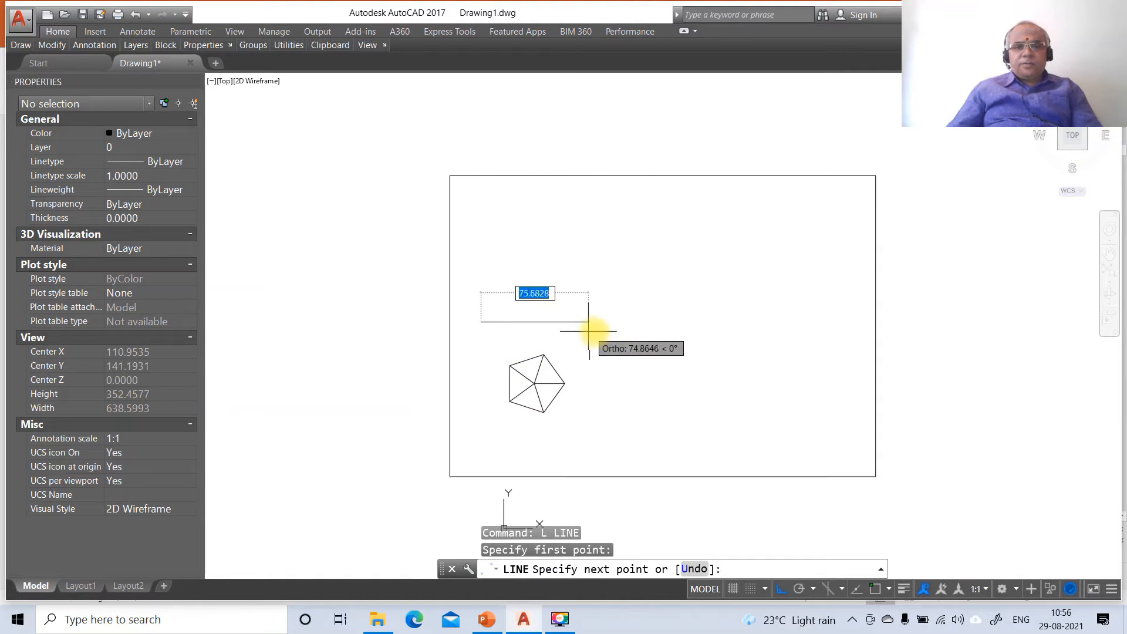
{"action": "left_click", "coordinate": [604, 322]}
{"action": "key", "text": "Return"}
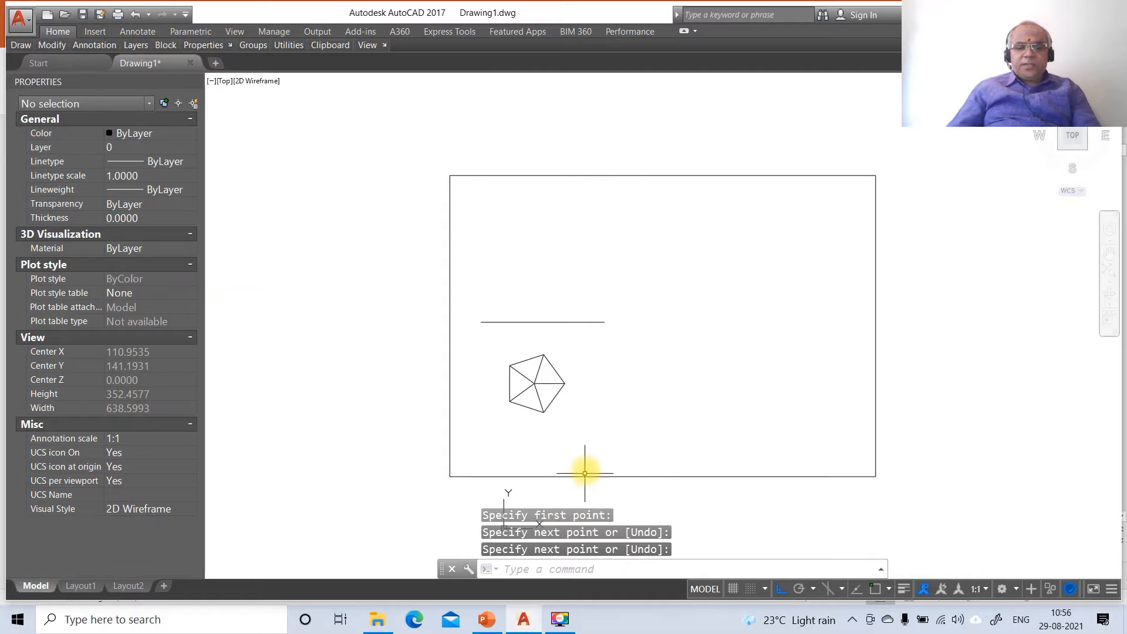
- Offset the horizontal reference line 60 mm upward, checking the height on the PowerPoint solution slide
{"action": "type", "text": "O"}
{"action": "key", "text": "Return"}
{"action": "type", "text": "60"}
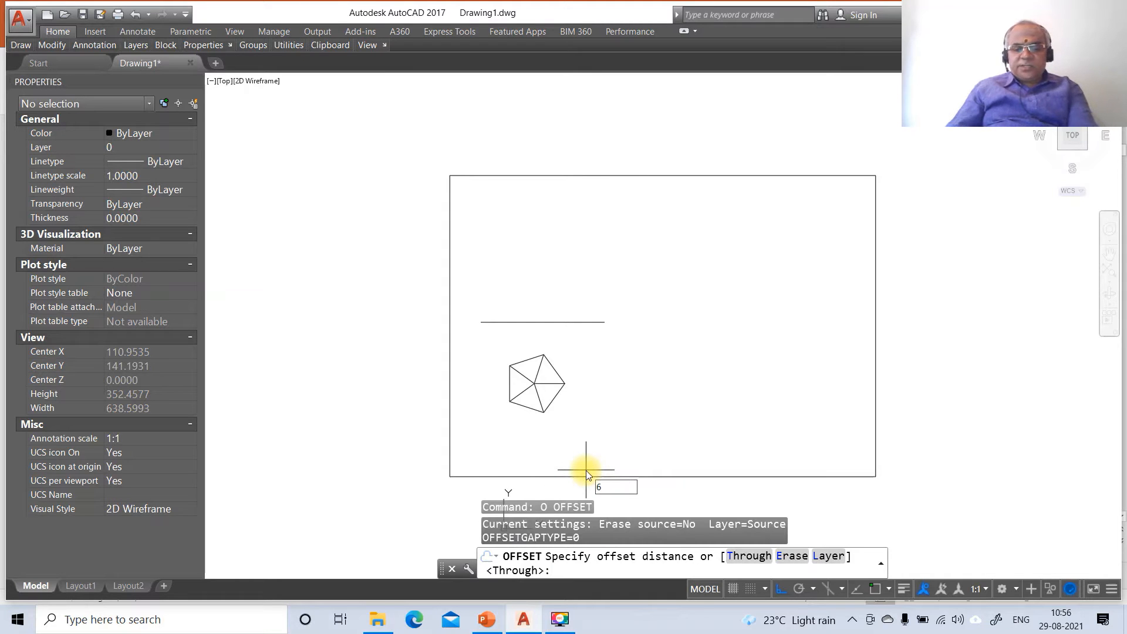
{"action": "key", "text": "Return"}
{"action": "left_click", "coordinate": [494, 621]}
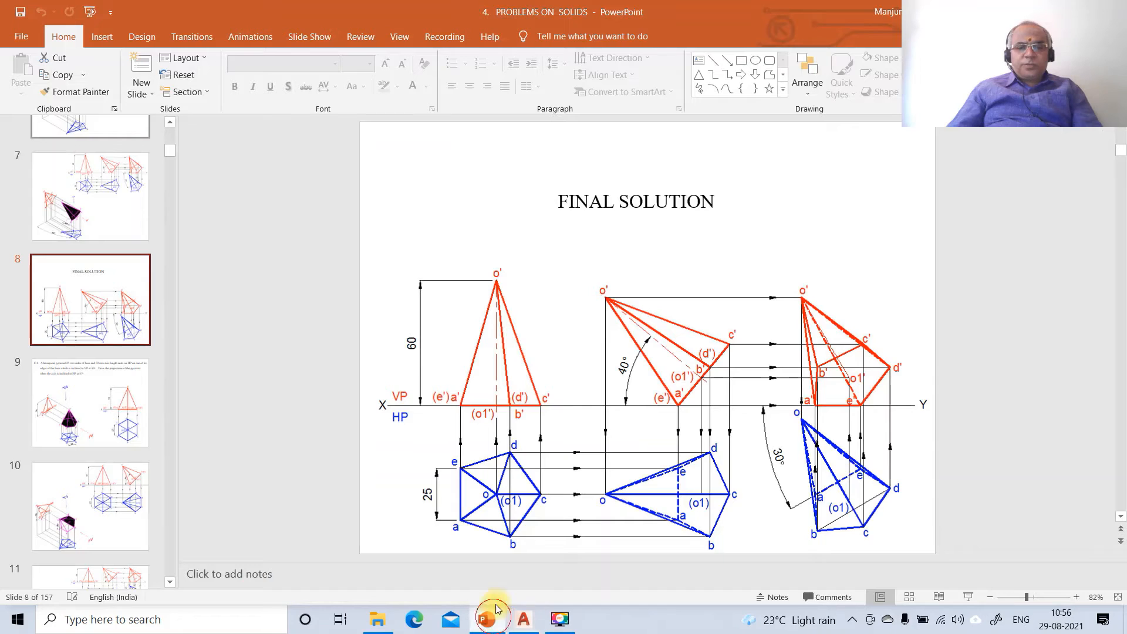
{"action": "left_click", "coordinate": [523, 619]}
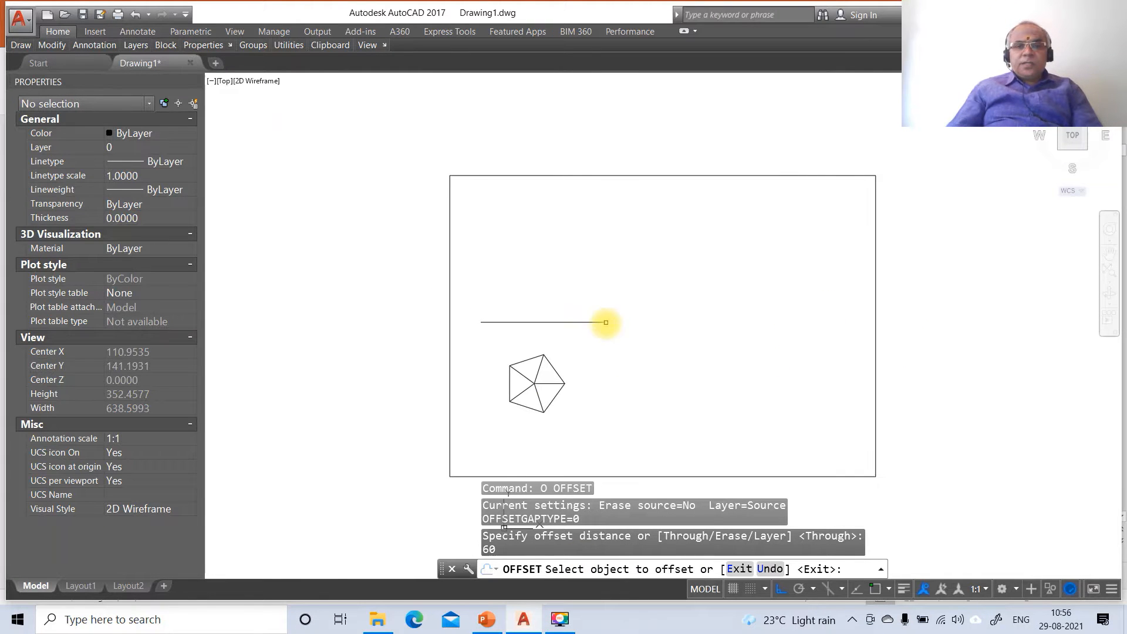
{"action": "left_click", "coordinate": [572, 324]}
{"action": "left_click", "coordinate": [573, 321]}
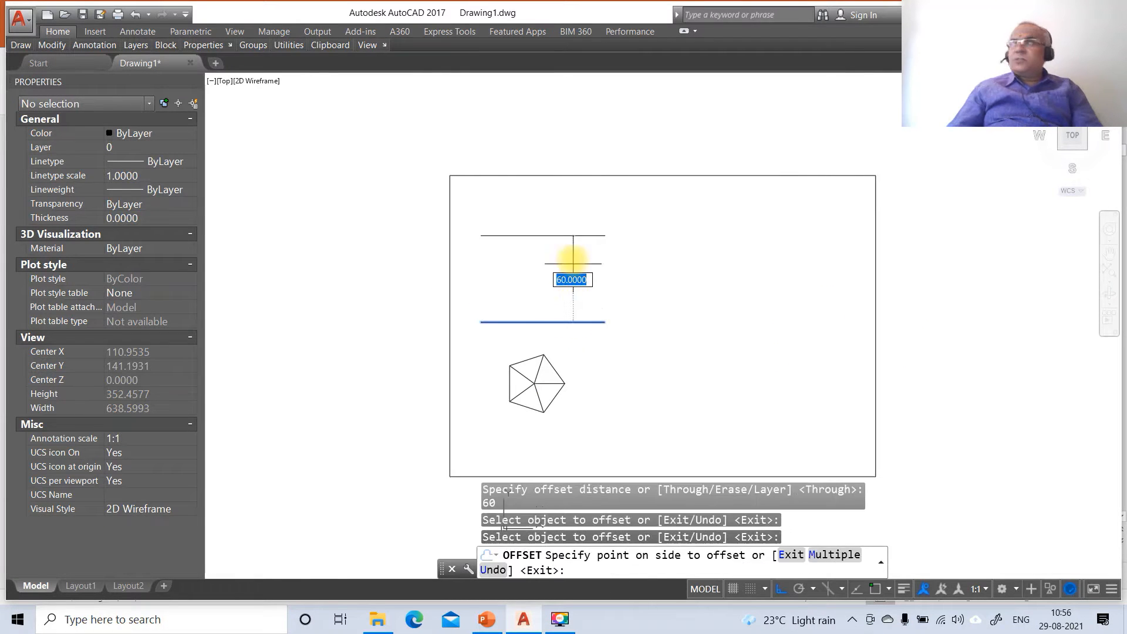
{"action": "left_click", "coordinate": [572, 259]}
{"action": "key", "text": "Return"}
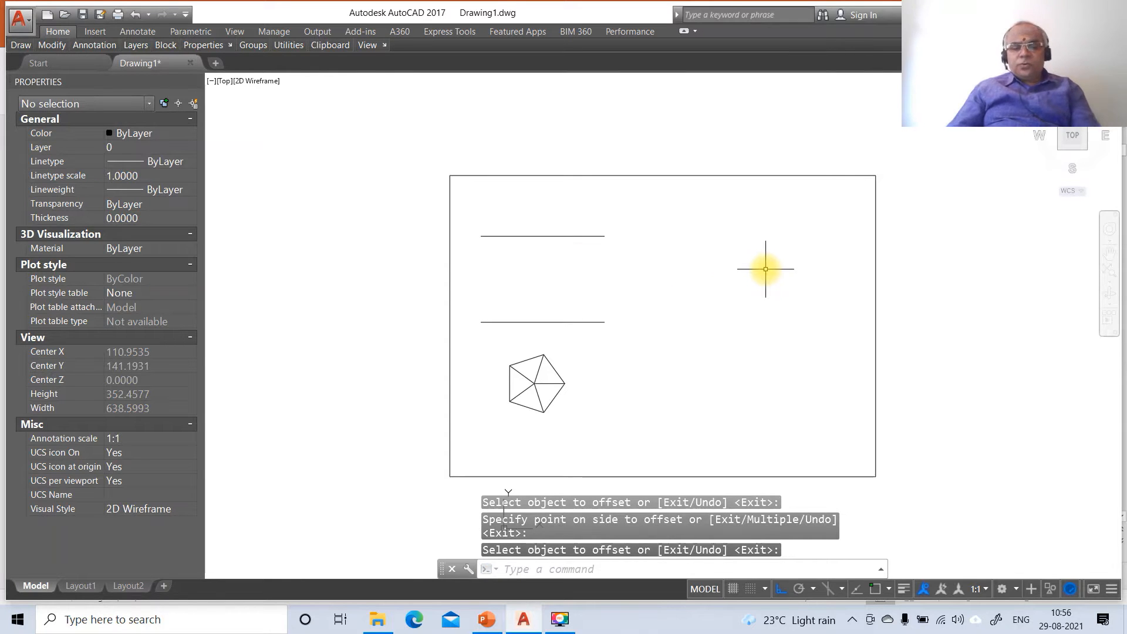
- Draw a vertical projector from the pentagon's upper-left vertex perpendicular to the lower horizontal line
{"action": "type", "text": "L"}
{"action": "key", "text": "Return"}
{"action": "type", "text": "IN"}
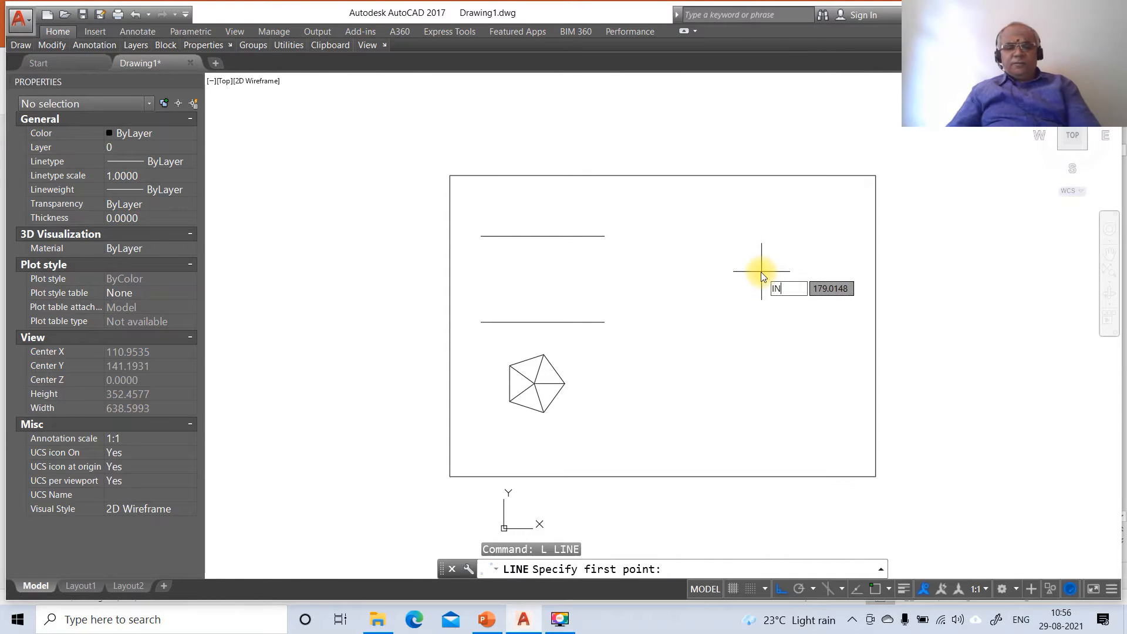
{"action": "type", "text": "T"}
{"action": "key", "text": "Return"}
{"action": "left_click", "coordinate": [513, 364]}
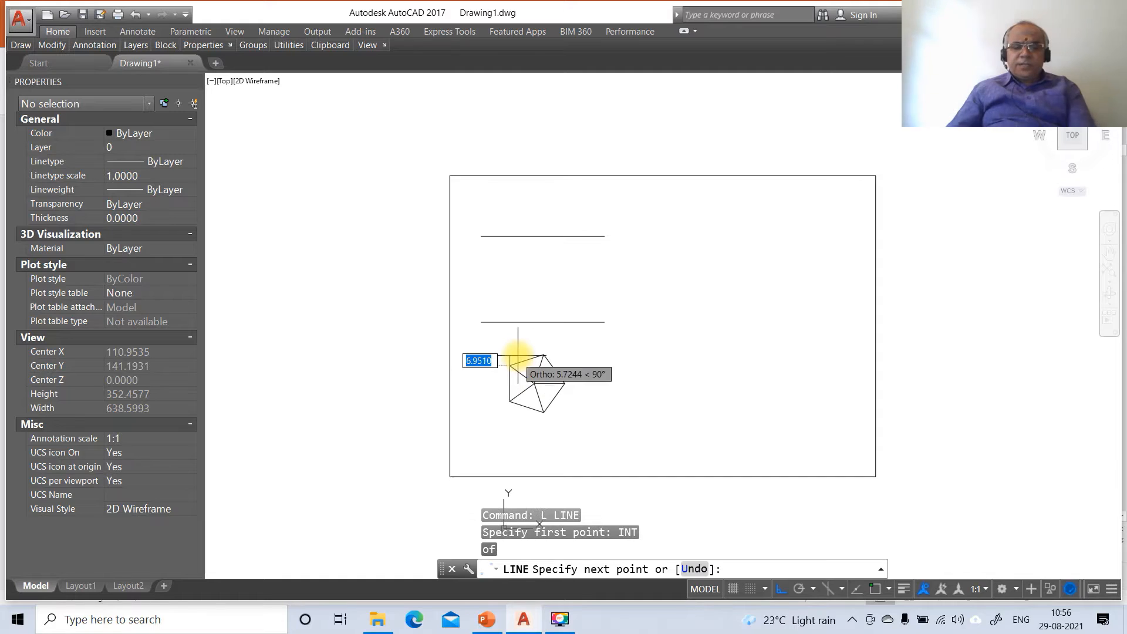
{"action": "type", "text": "PER"}
{"action": "key", "text": "Return"}
{"action": "left_click", "coordinate": [524, 322]}
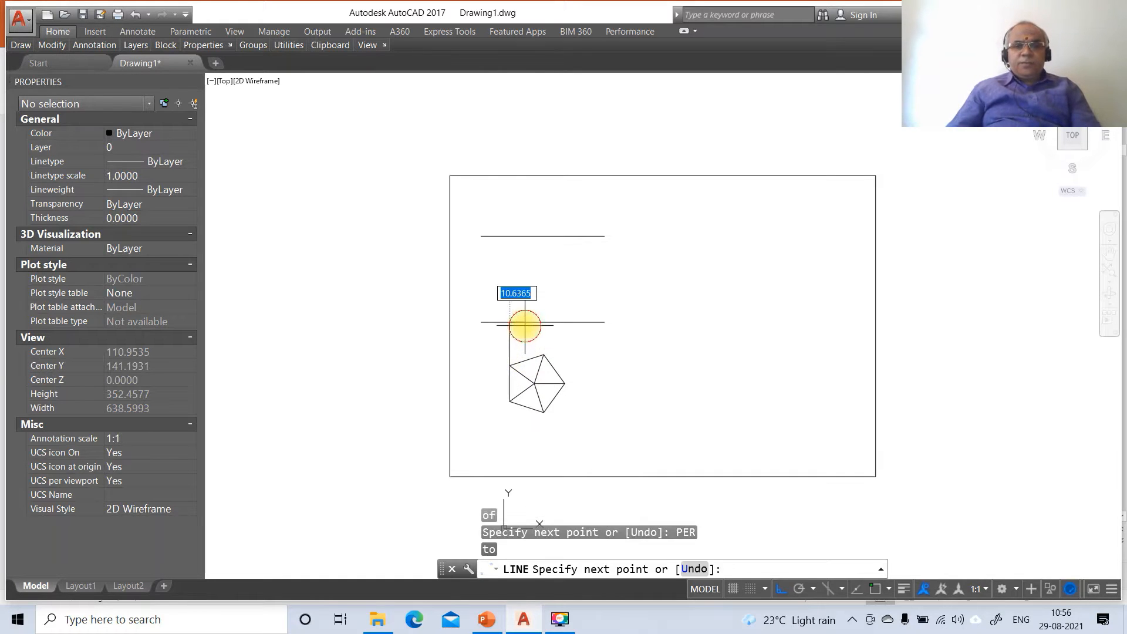
{"action": "key", "text": "Return"}
- Draw a vertical projector from the pentagon's centre perpendicular to the upper horizontal line
{"action": "key", "text": "Return"}
{"action": "type", "text": "INT"}
{"action": "key", "text": "Return"}
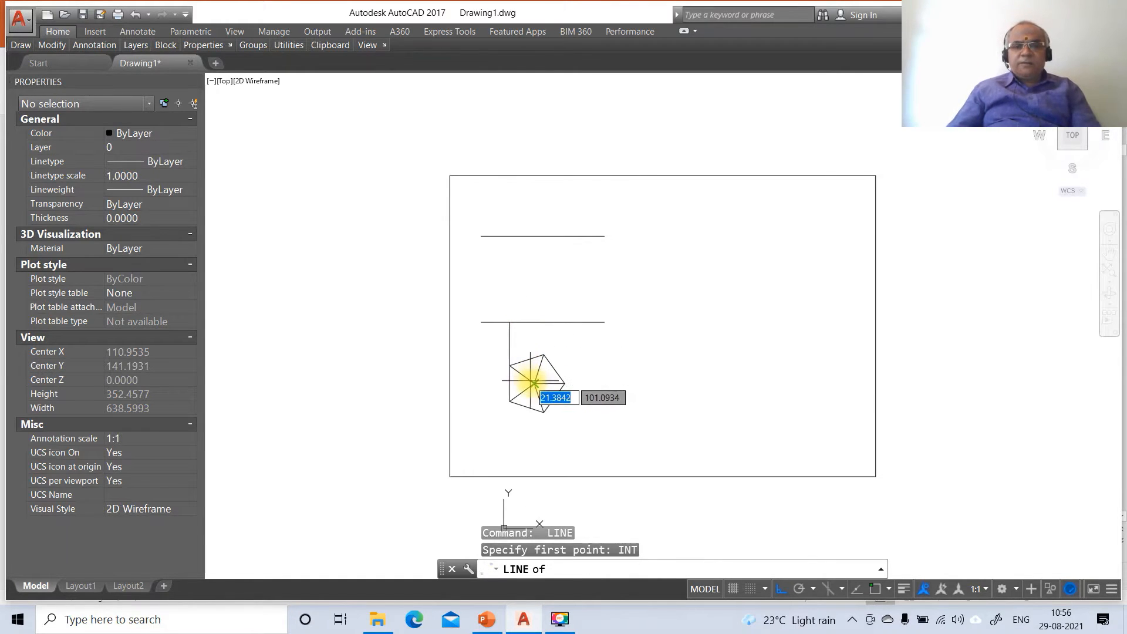
{"action": "left_click", "coordinate": [532, 383]}
{"action": "type", "text": "PER"}
{"action": "key", "text": "Return"}
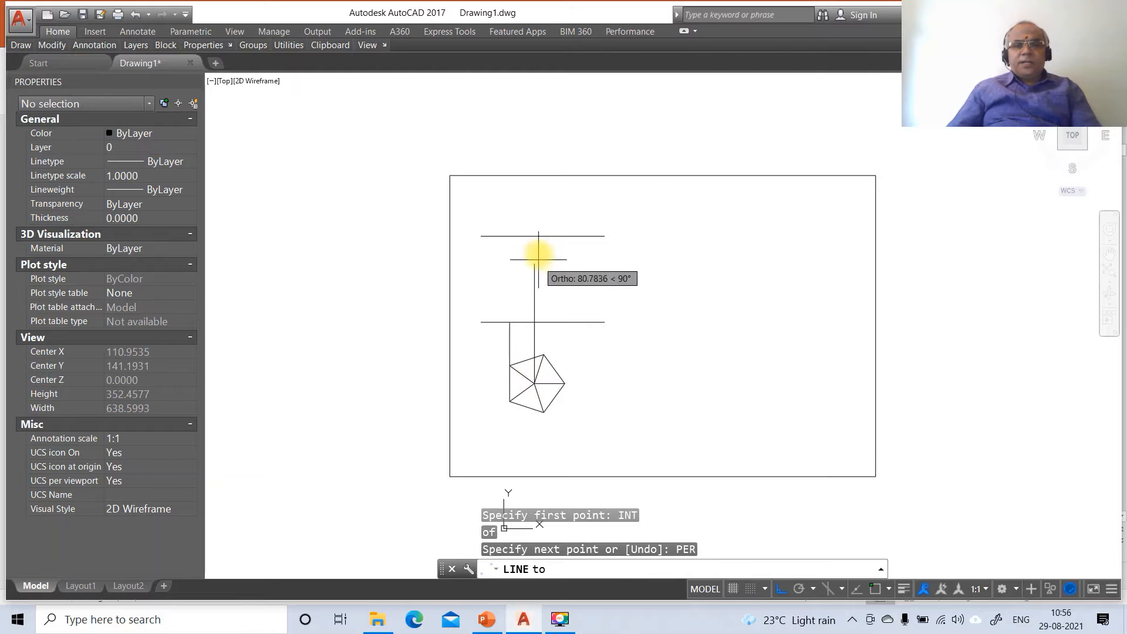
{"action": "left_click", "coordinate": [534, 235]}
{"action": "key", "text": "Return"}
- Draw a vertical projector from the pentagon's bottom vertex perpendicular to the lower horizontal line
{"action": "key", "text": "Return"}
{"action": "type", "text": "INT"}
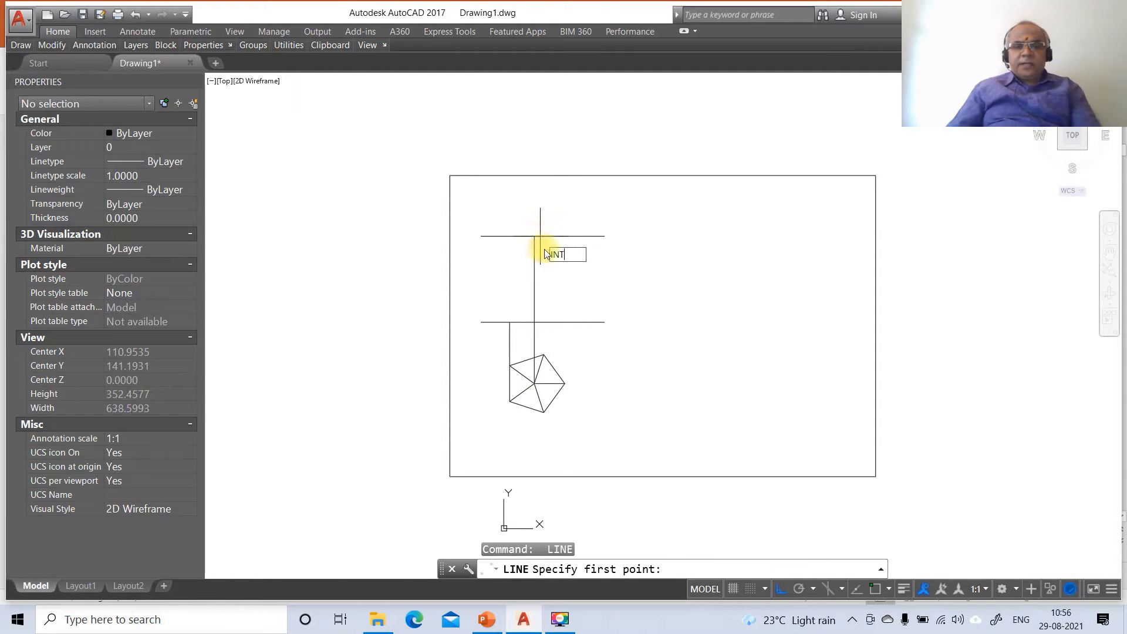
{"action": "key", "text": "Return"}
{"action": "left_click", "coordinate": [545, 410]}
{"action": "type", "text": "PE"}
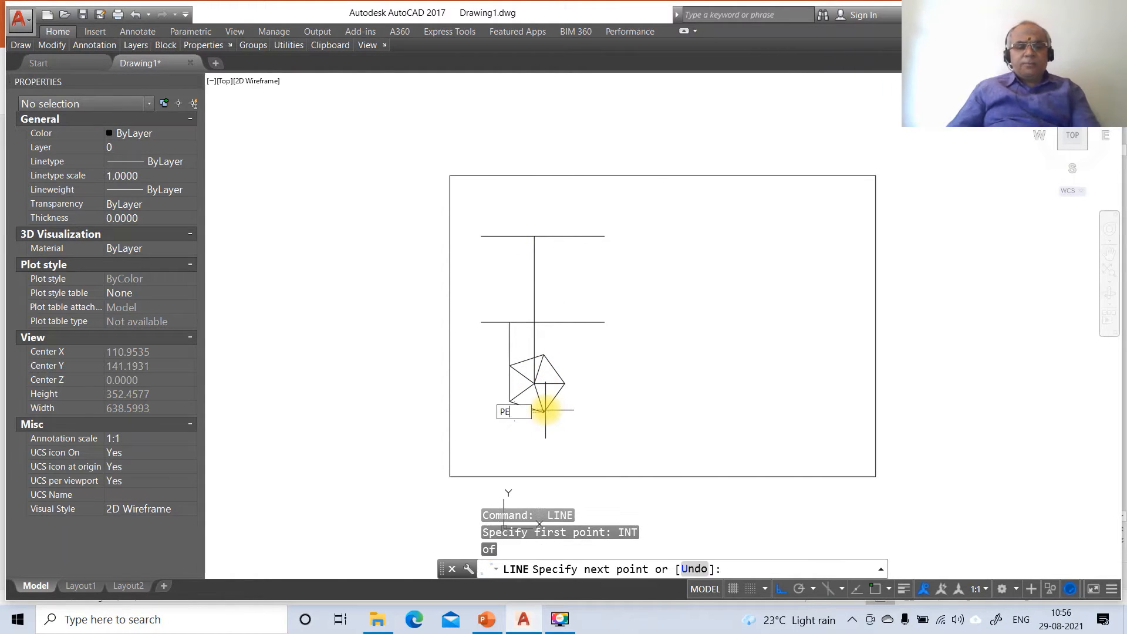
{"action": "type", "text": "R"}
{"action": "key", "text": "Return"}
{"action": "left_click", "coordinate": [557, 321]}
{"action": "key", "text": "Return"}
- Draw a vertical projector from the pentagon's right vertex perpendicular to the lower horizontal line
{"action": "key", "text": "Return"}
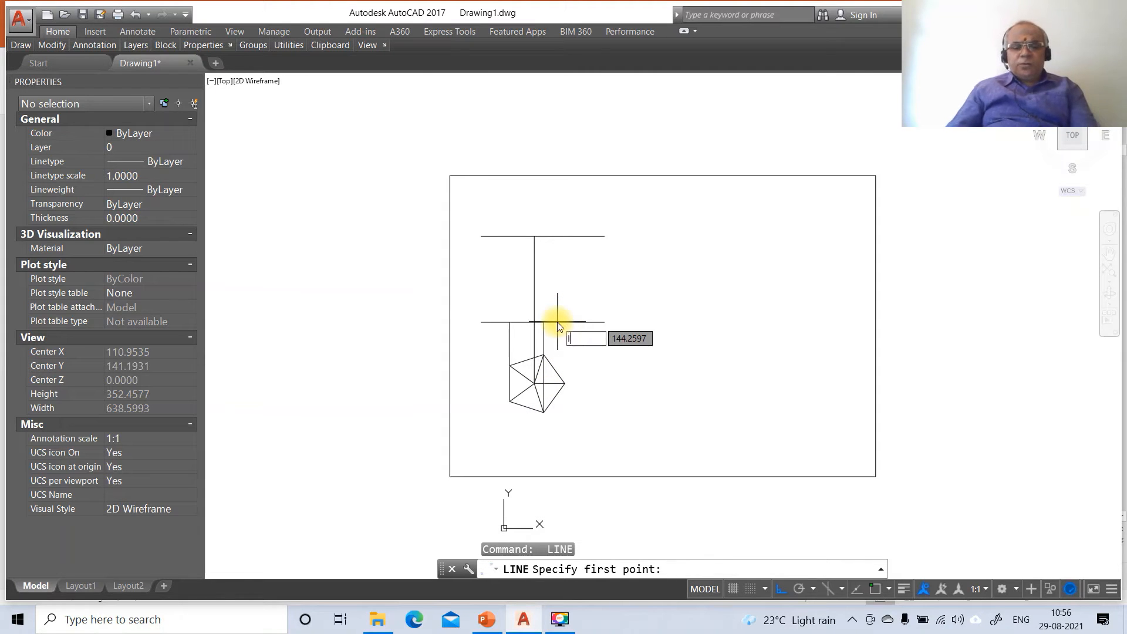
{"action": "type", "text": "INT"}
{"action": "key", "text": "Return"}
{"action": "left_click", "coordinate": [562, 381]}
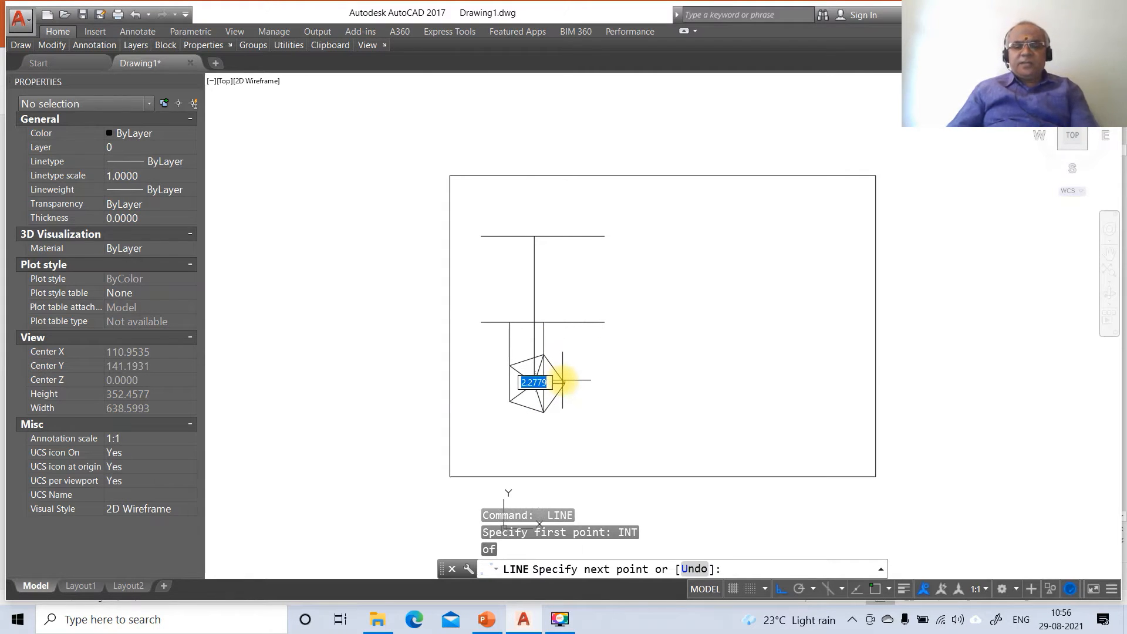
{"action": "type", "text": "PER"}
{"action": "key", "text": "Return"}
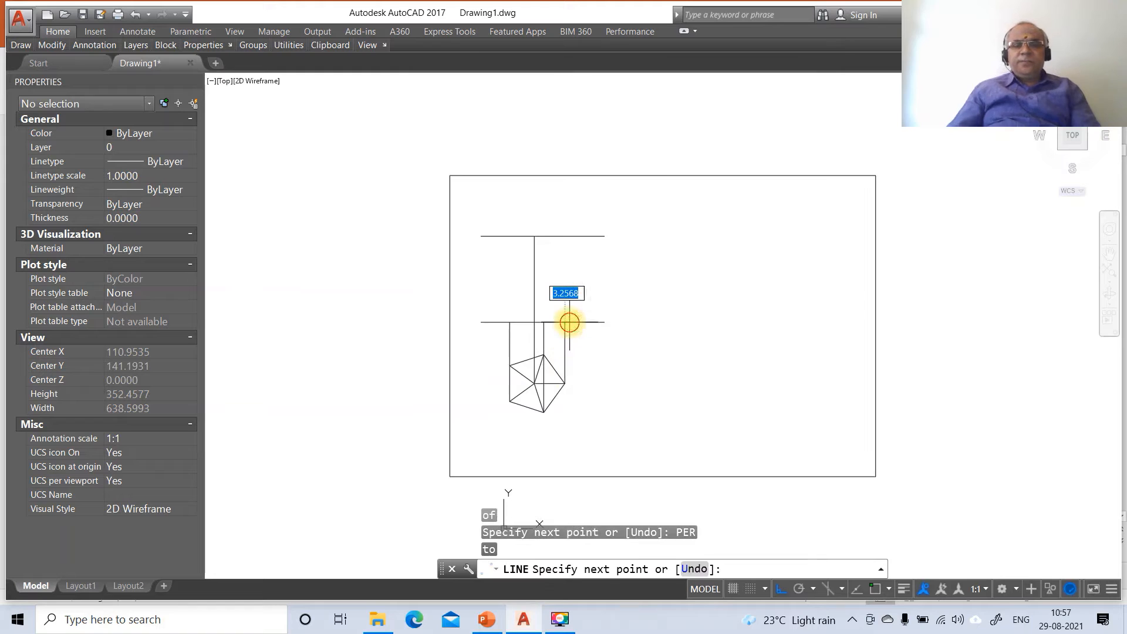
- Draw the front view's right slant edge up to the apex and its inner edge from the apex to the middle projector on the base line
{"action": "type", "text": "IN"}
{"action": "left_click", "coordinate": [566, 321]}
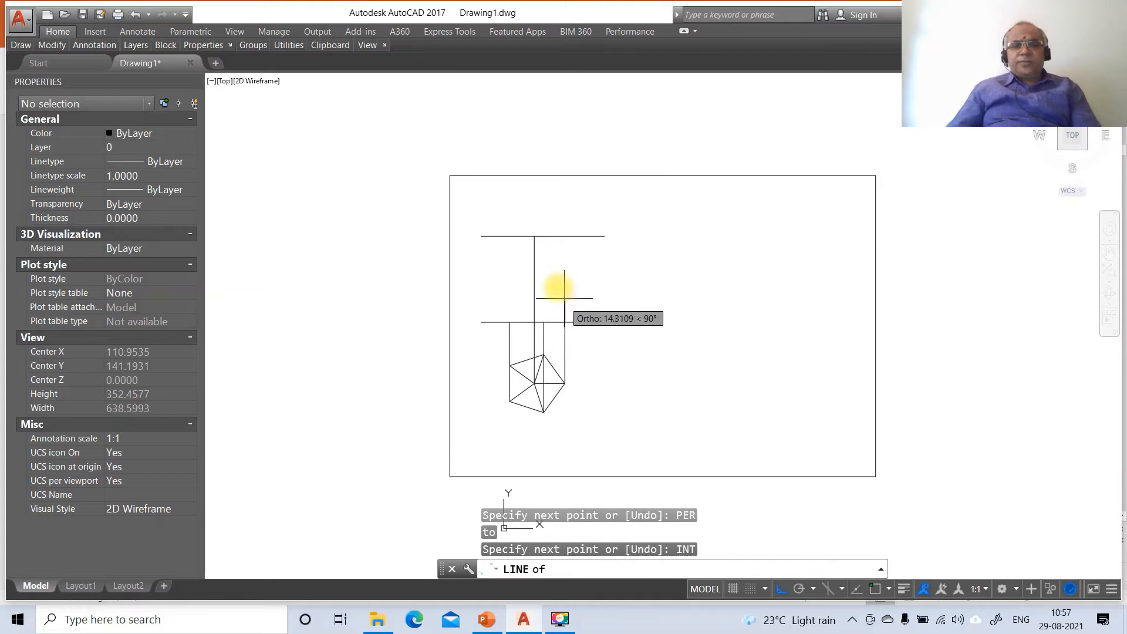
{"action": "type", "text": "INT"}
{"action": "key", "text": "Return"}
{"action": "left_click", "coordinate": [533, 237]}
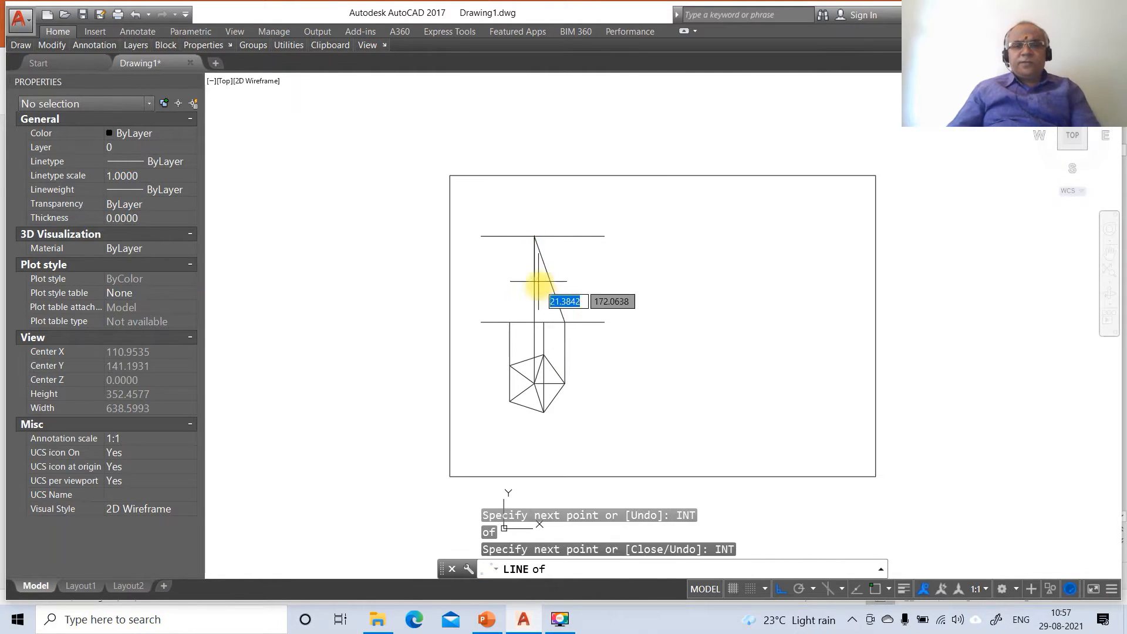
{"action": "key", "text": "Return"}
- Draw the front view's left slant edge from the left projector's end on the base line to the apex
{"action": "key", "text": "Return"}
{"action": "type", "text": "INT"}
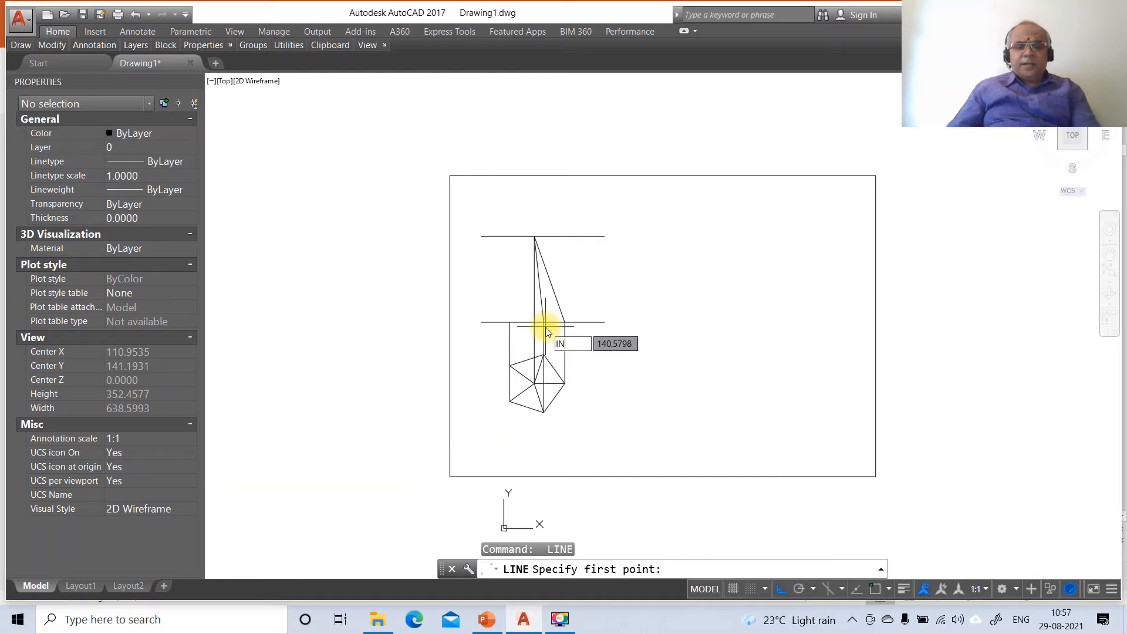
{"action": "key", "text": "Return"}
{"action": "left_click", "coordinate": [508, 322]}
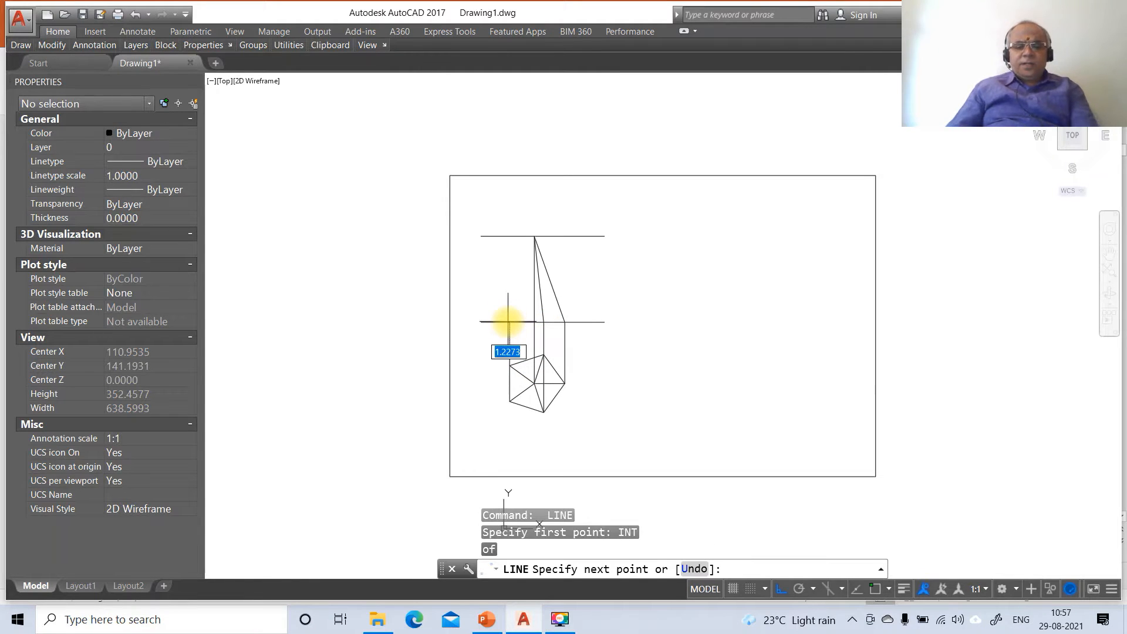
{"action": "type", "text": "INT"}
{"action": "key", "text": "Return"}
{"action": "left_click", "coordinate": [534, 236]}
{"action": "key", "text": "Return"}
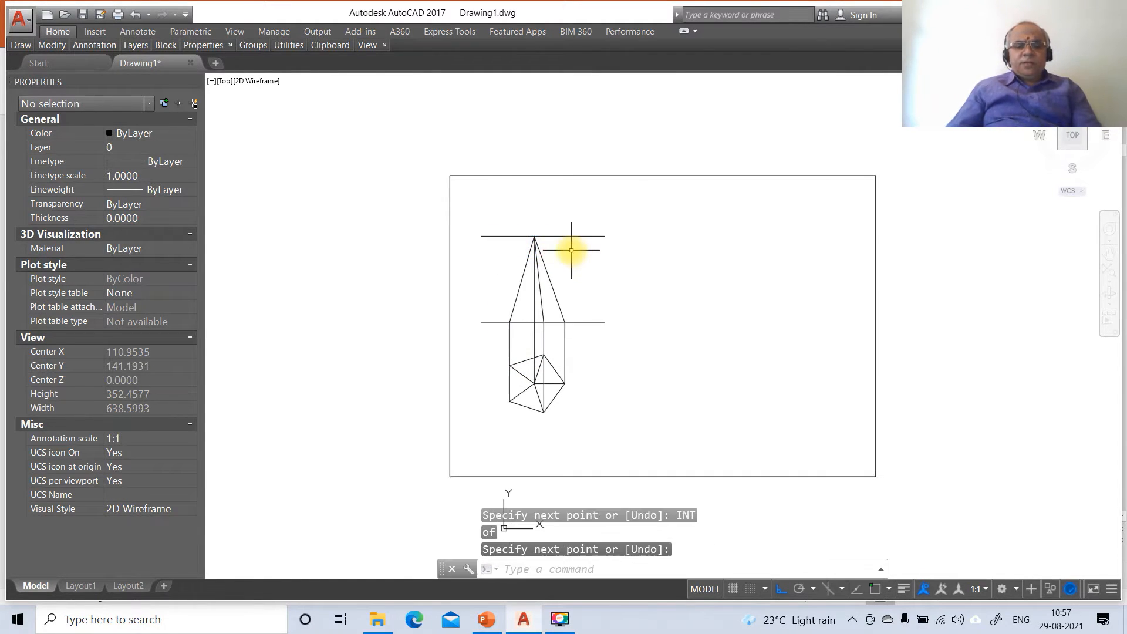
- Erase the upper horizontal construction line through the apex
{"action": "type", "text": "E"}
{"action": "key", "text": "Return"}
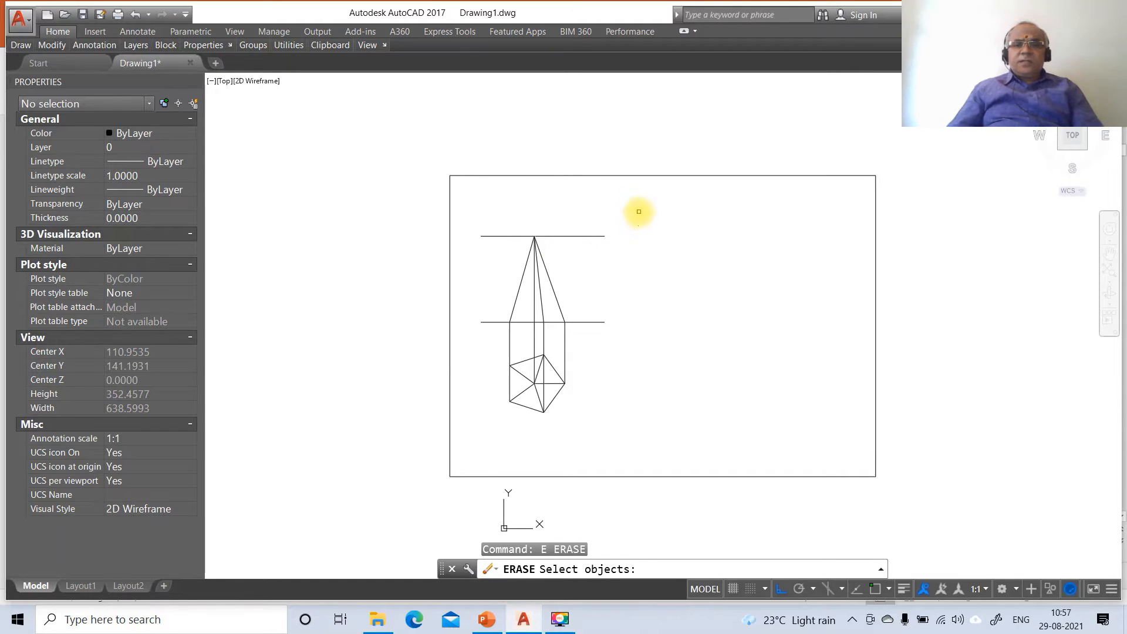
{"action": "left_click", "coordinate": [638, 211]}
{"action": "left_click", "coordinate": [543, 293]}
{"action": "key", "text": "Return"}
- Fillet both ends of the base line with the outer projectors at radius 0 to trim off the overhangs
{"action": "type", "text": "F"}
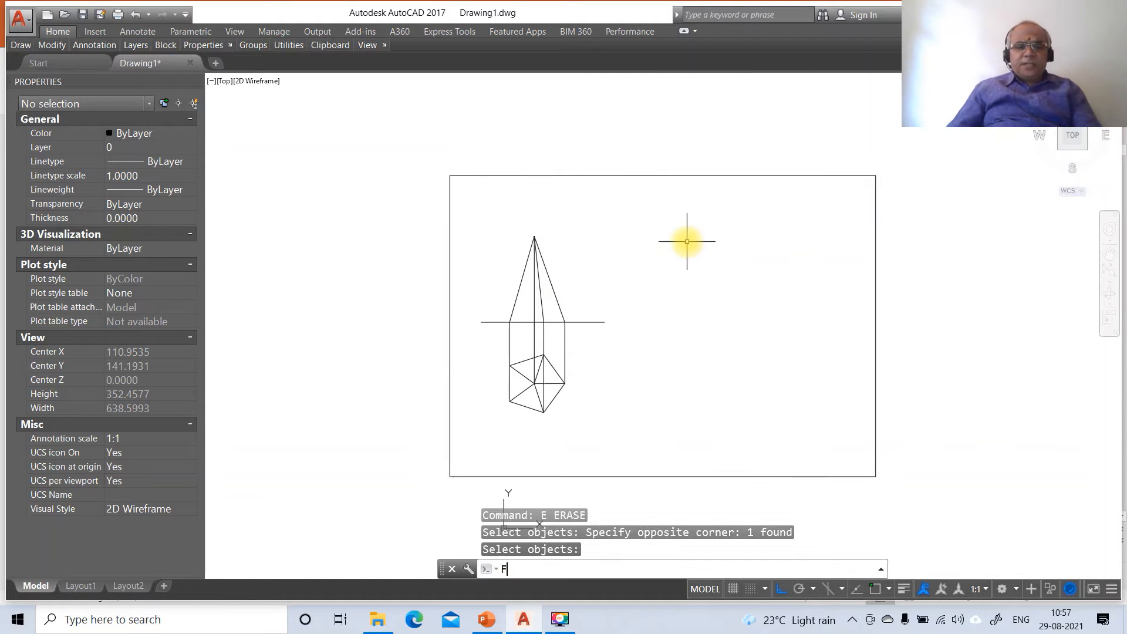
{"action": "key", "text": "Return"}
{"action": "left_click", "coordinate": [510, 333]}
{"action": "left_click", "coordinate": [519, 322]}
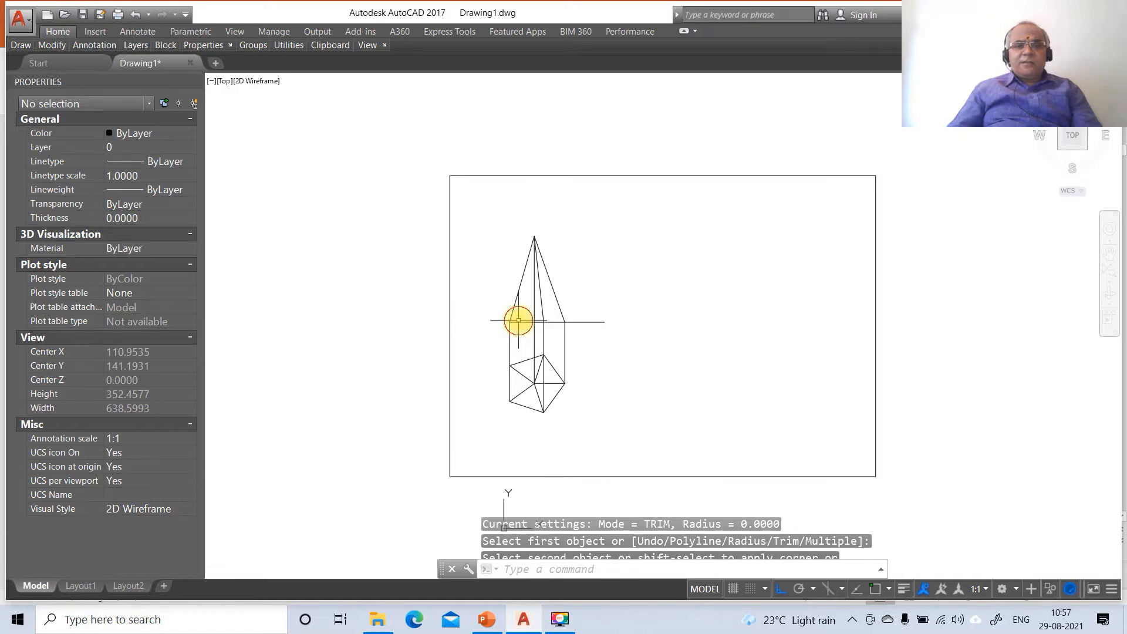
{"action": "key", "text": "Return"}
{"action": "left_click", "coordinate": [554, 322]}
{"action": "left_click", "coordinate": [565, 329]}
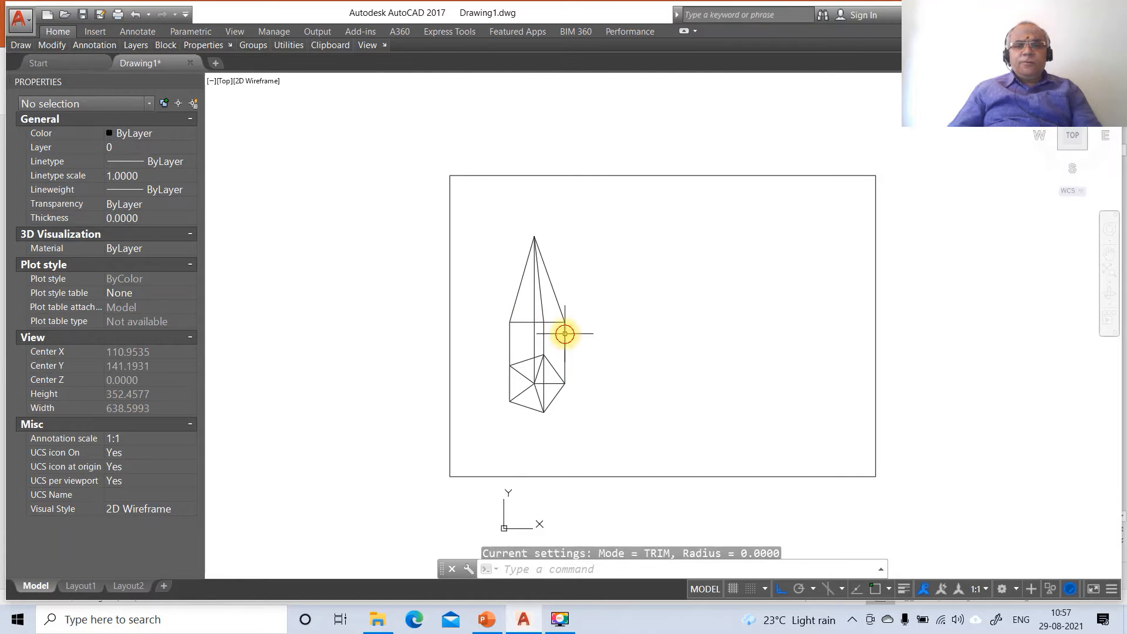
- Break the central vertical line just below the front view's base to separate the axis from the projector
{"action": "type", "text": "BR"}
{"action": "key", "text": "Return"}
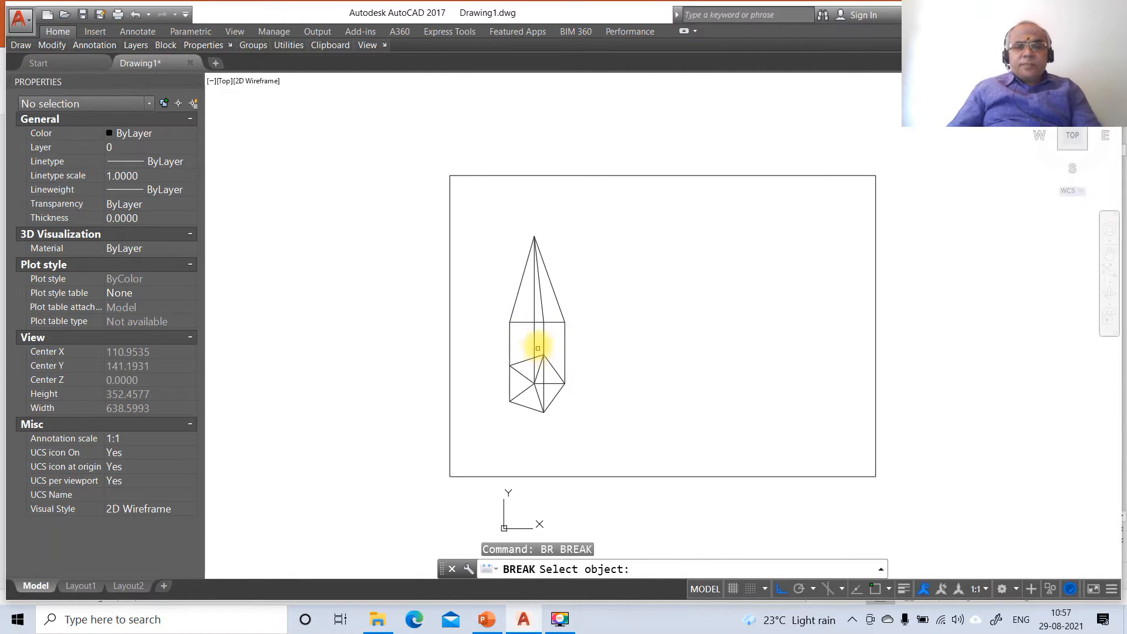
{"action": "left_click", "coordinate": [533, 337]}
{"action": "left_click", "coordinate": [534, 325]}
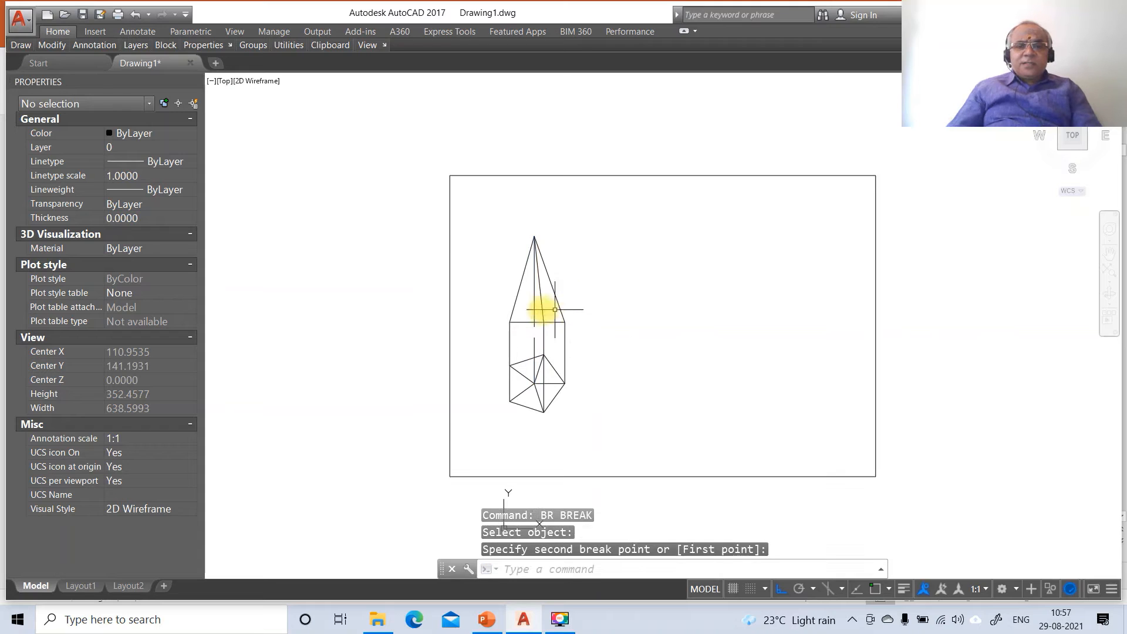
- Assign the front view's central vertical line to layer AXIS with a linetype scale of 10
{"action": "left_click", "coordinate": [534, 310]}
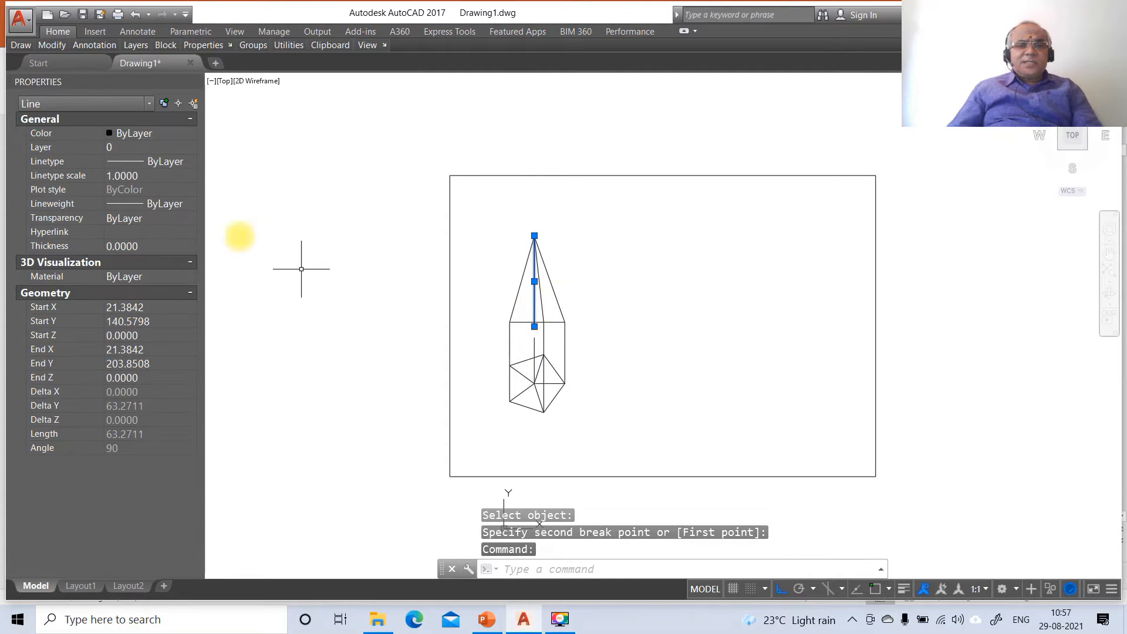
{"action": "left_click", "coordinate": [191, 149]}
{"action": "left_click", "coordinate": [123, 172]}
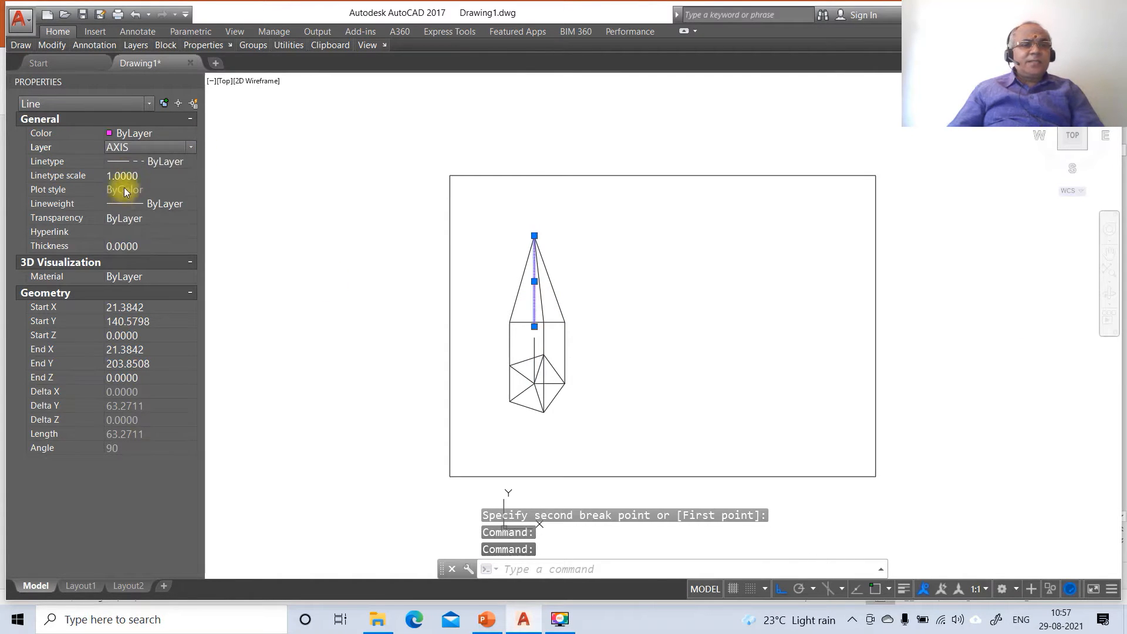
{"action": "left_click", "coordinate": [128, 175]}
{"action": "type", "text": "1"}
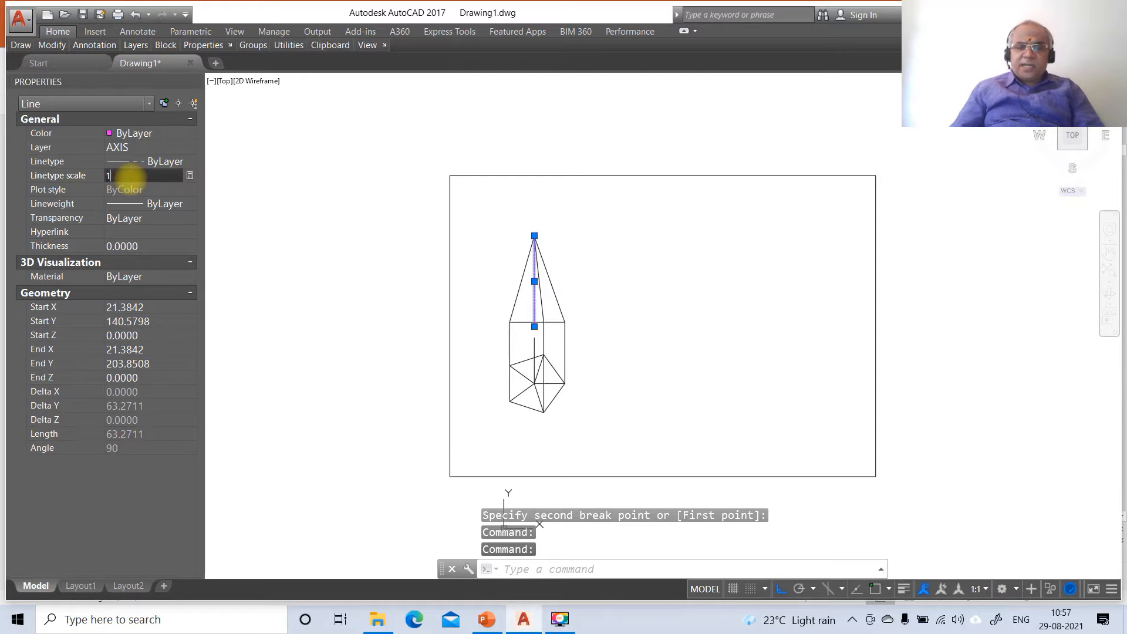
{"action": "type", "text": "0"}
{"action": "key", "text": "Return"}
{"action": "key", "text": "Escape"}
{"action": "key", "text": "Escape"}
{"action": "key", "text": "Escape"}
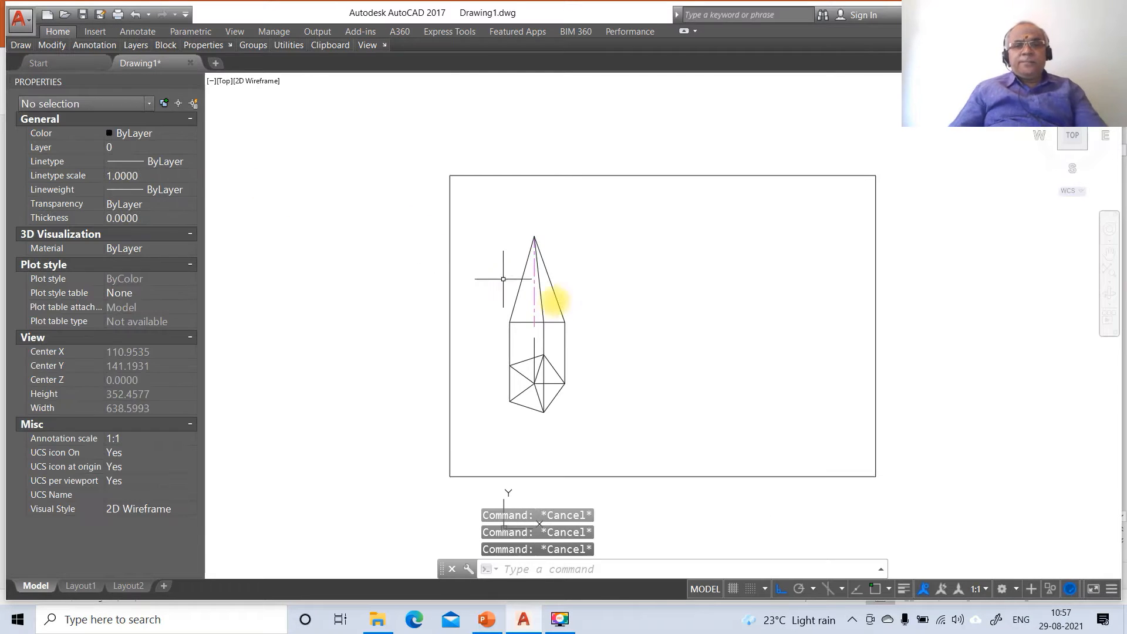
- Assign the front view's base line and three slant edges to layer FV
{"action": "left_click", "coordinate": [598, 289]}
{"action": "left_click", "coordinate": [535, 301]}
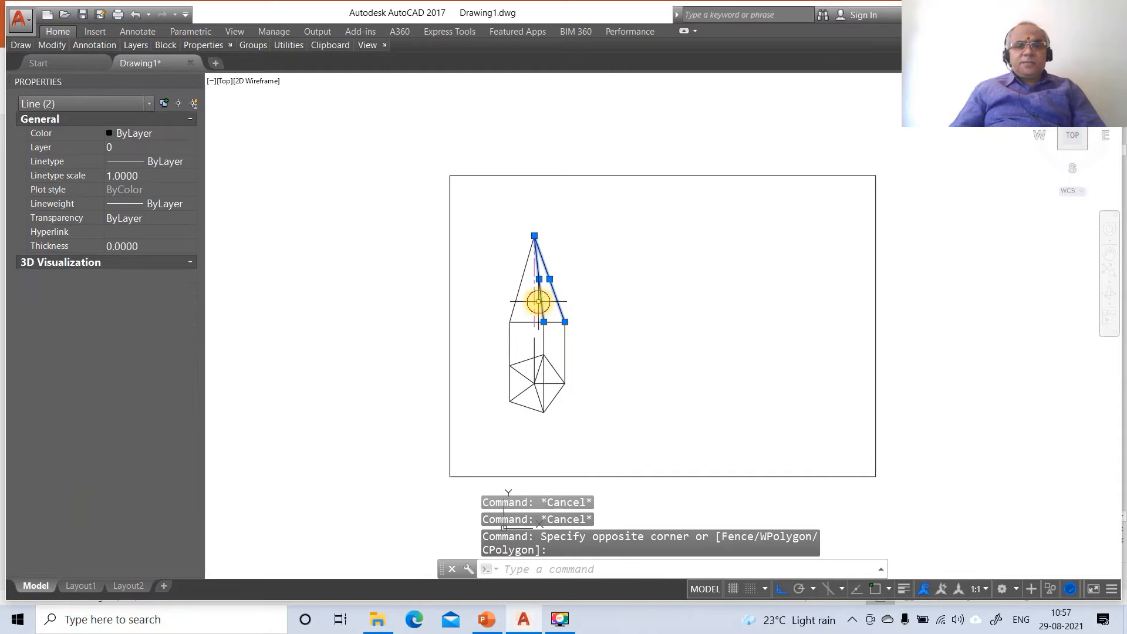
{"action": "left_click", "coordinate": [492, 306]}
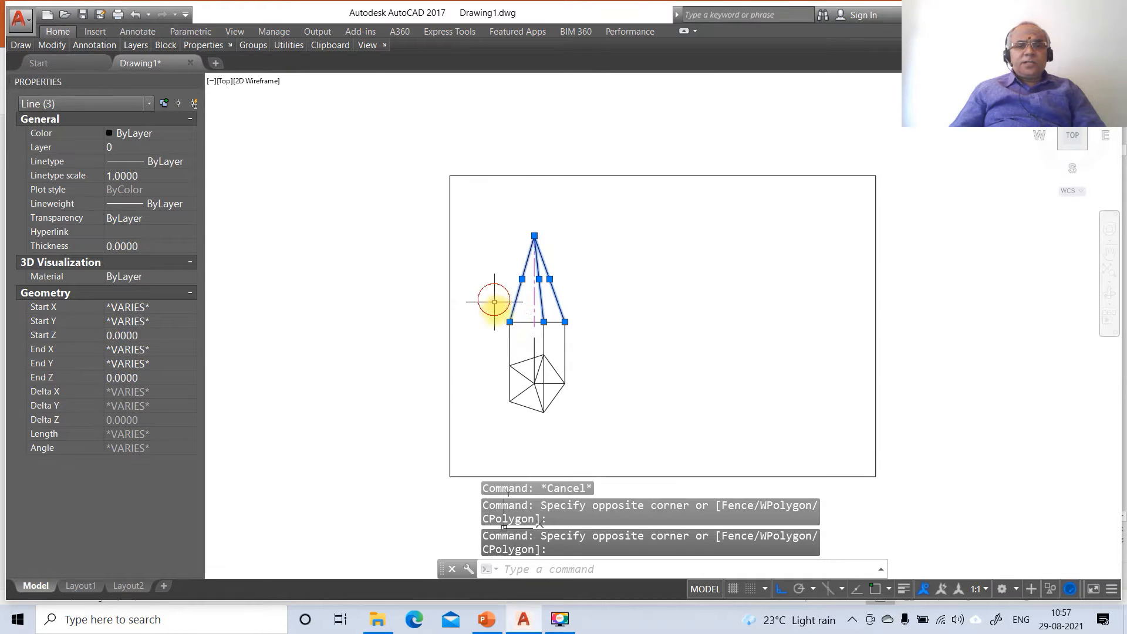
{"action": "left_click", "coordinate": [524, 322]}
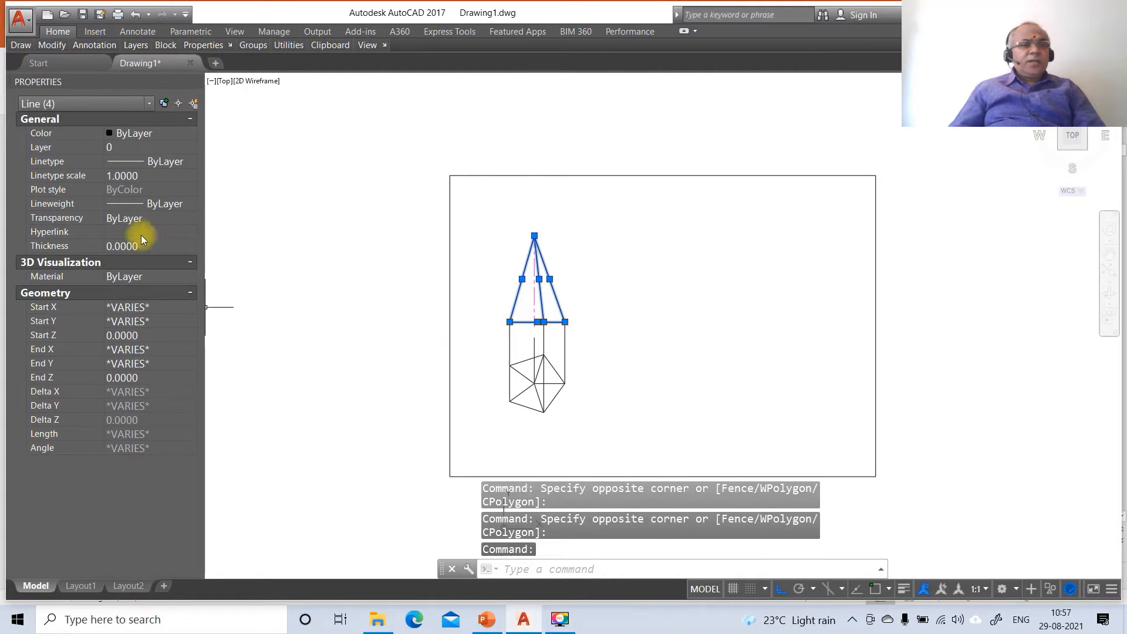
{"action": "left_click", "coordinate": [190, 148]}
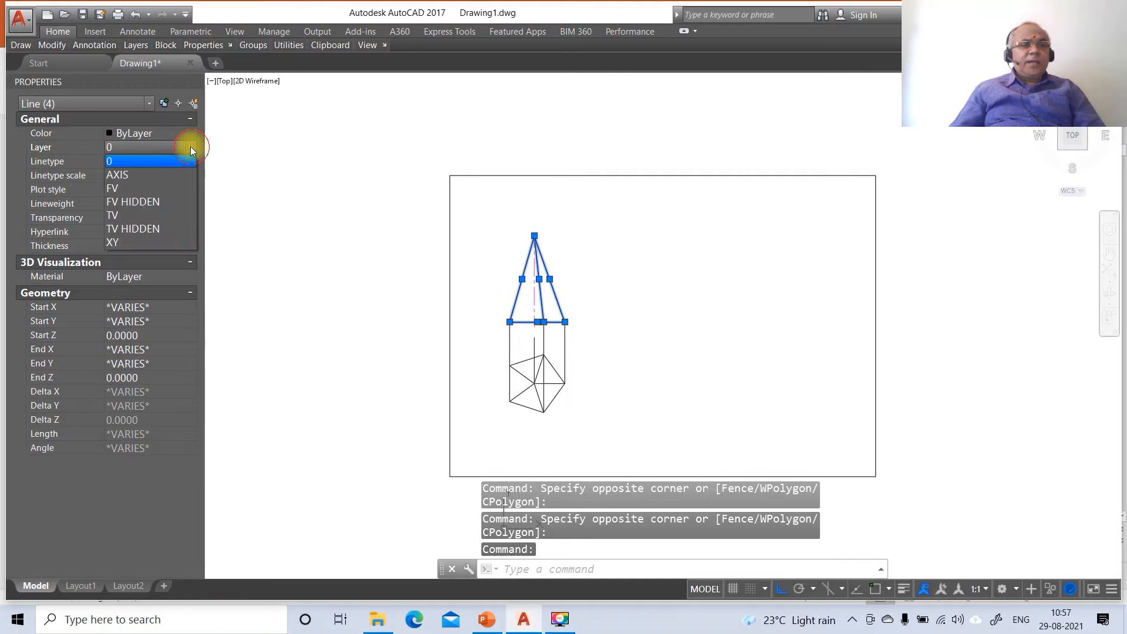
{"action": "left_click", "coordinate": [156, 187]}
{"action": "key", "text": "Escape"}
{"action": "key", "text": "Escape"}
{"action": "key", "text": "Escape"}
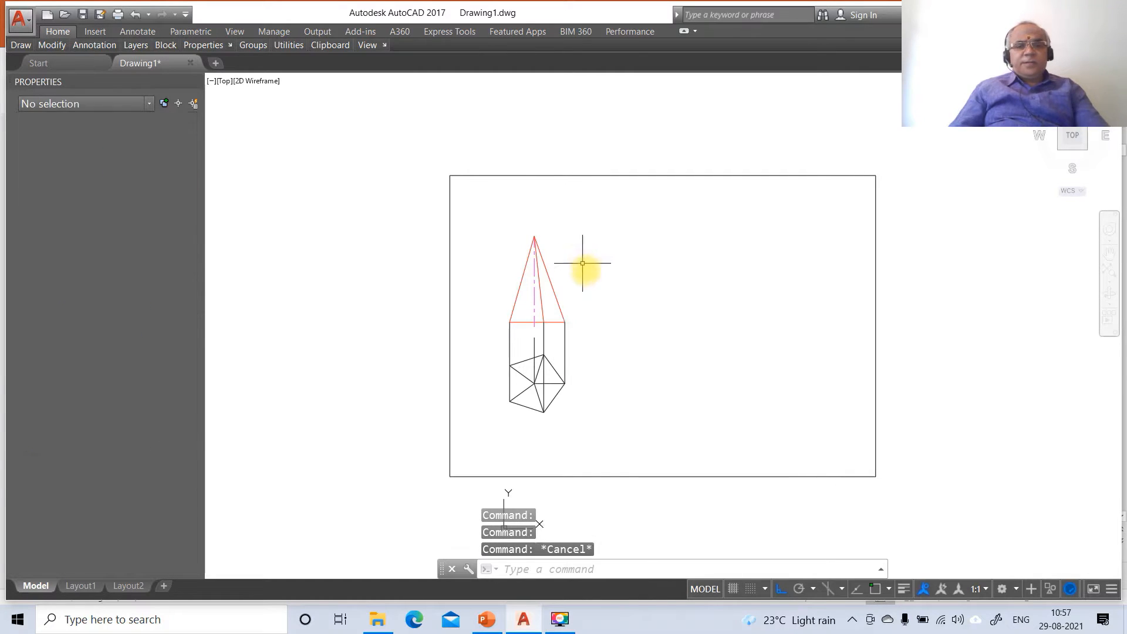
- Assign the pentagon and its five inner edges to layer TV, and turn on the lineweight display
{"action": "left_click", "coordinate": [521, 405]}
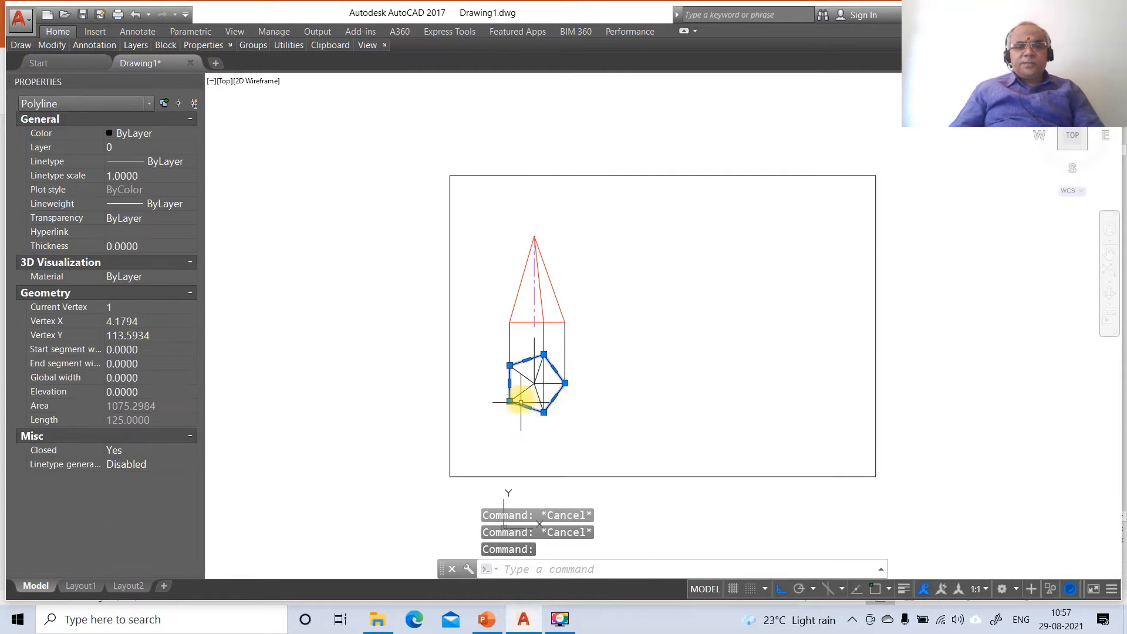
{"action": "left_click", "coordinate": [521, 385]}
{"action": "left_click", "coordinate": [520, 383]}
{"action": "left_click", "coordinate": [521, 392]}
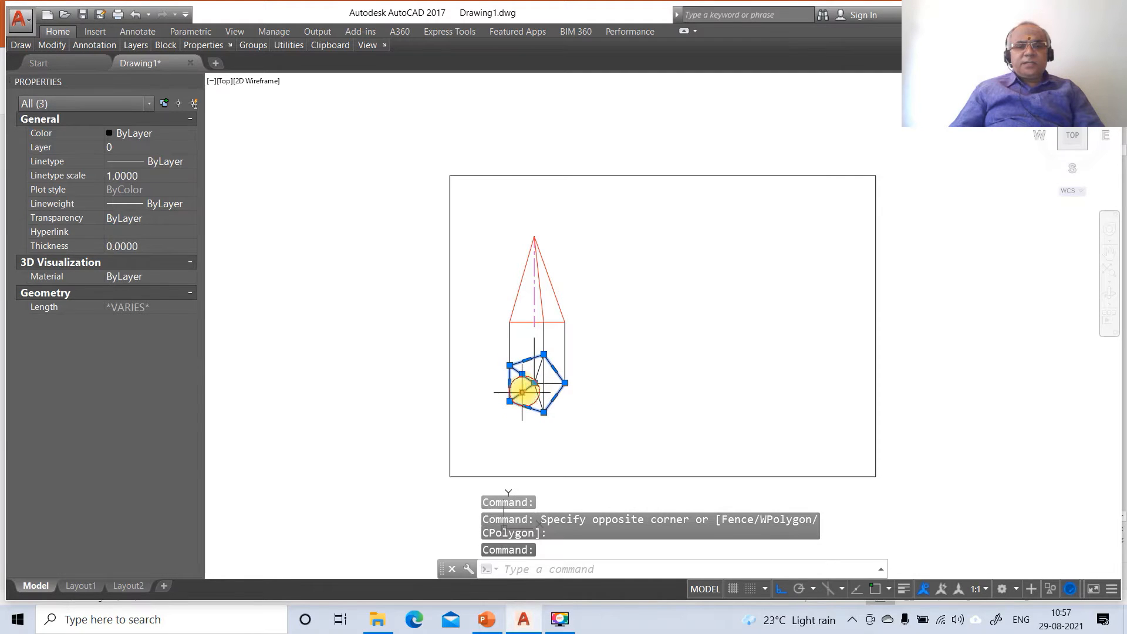
{"action": "left_click", "coordinate": [539, 397]}
{"action": "left_click", "coordinate": [549, 382]}
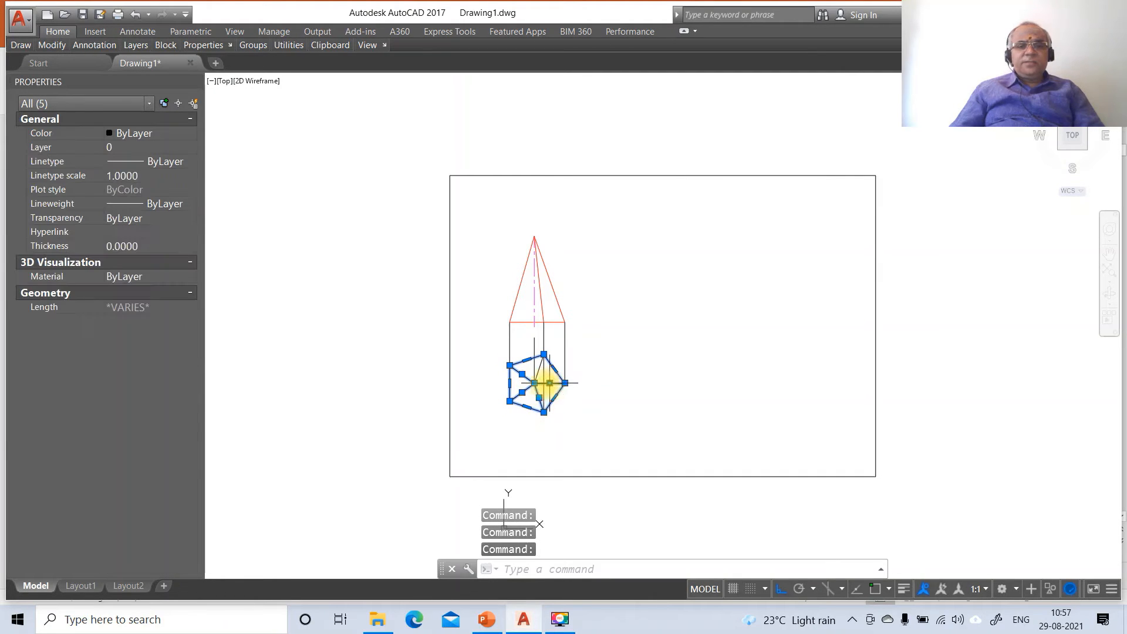
{"action": "left_click", "coordinate": [541, 369]}
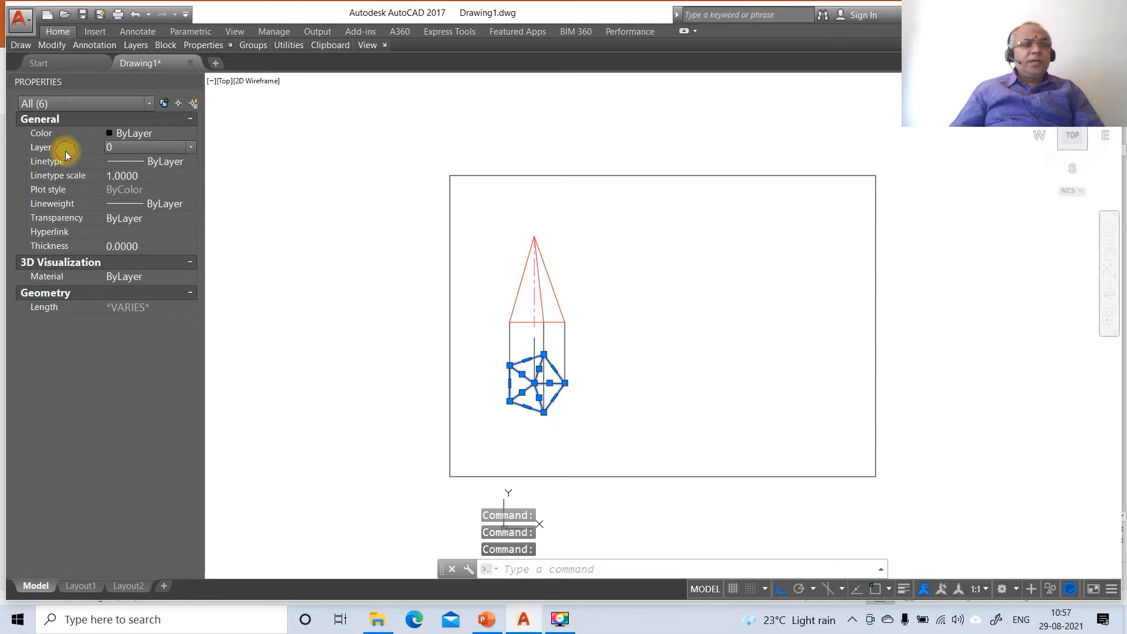
{"action": "left_click", "coordinate": [191, 147]}
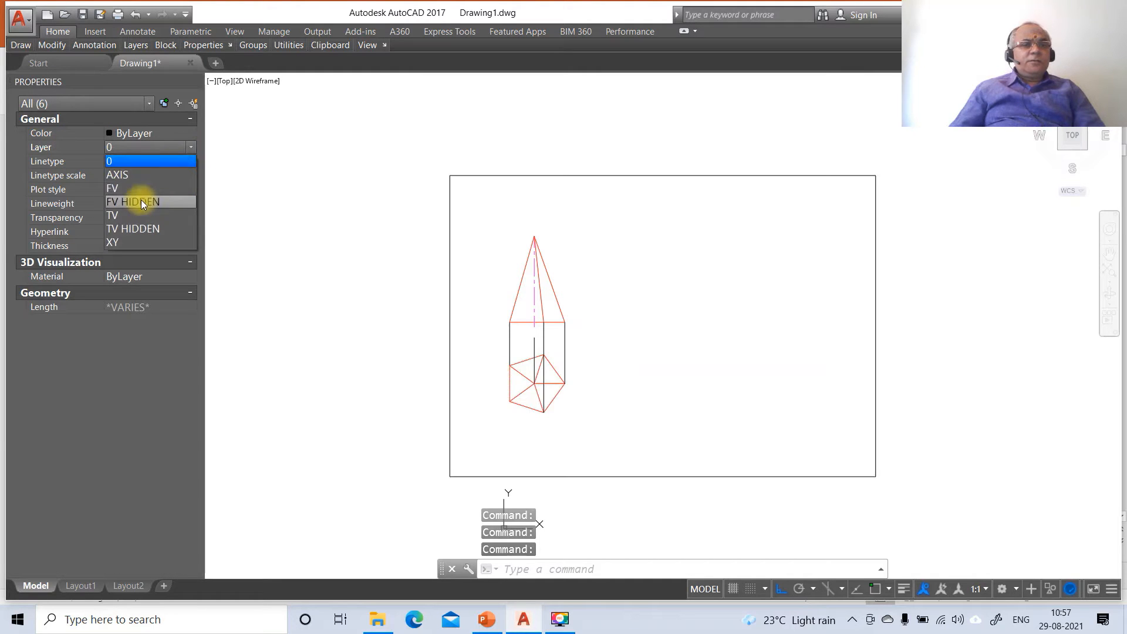
{"action": "left_click", "coordinate": [137, 215]}
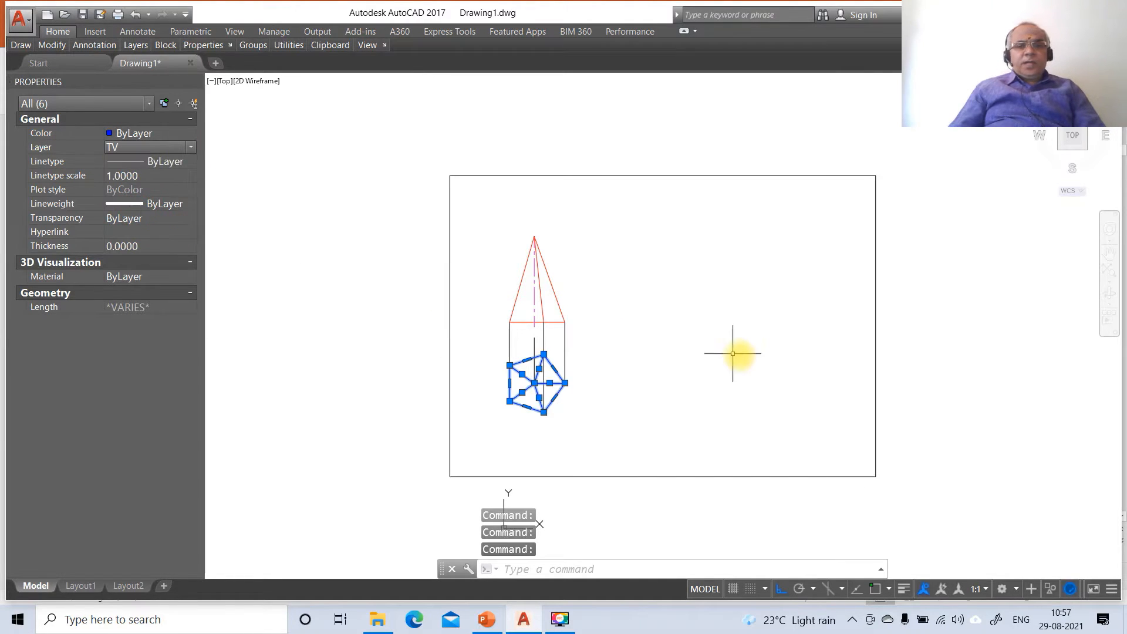
{"action": "key", "text": "Escape"}
{"action": "left_click", "coordinate": [904, 588]}
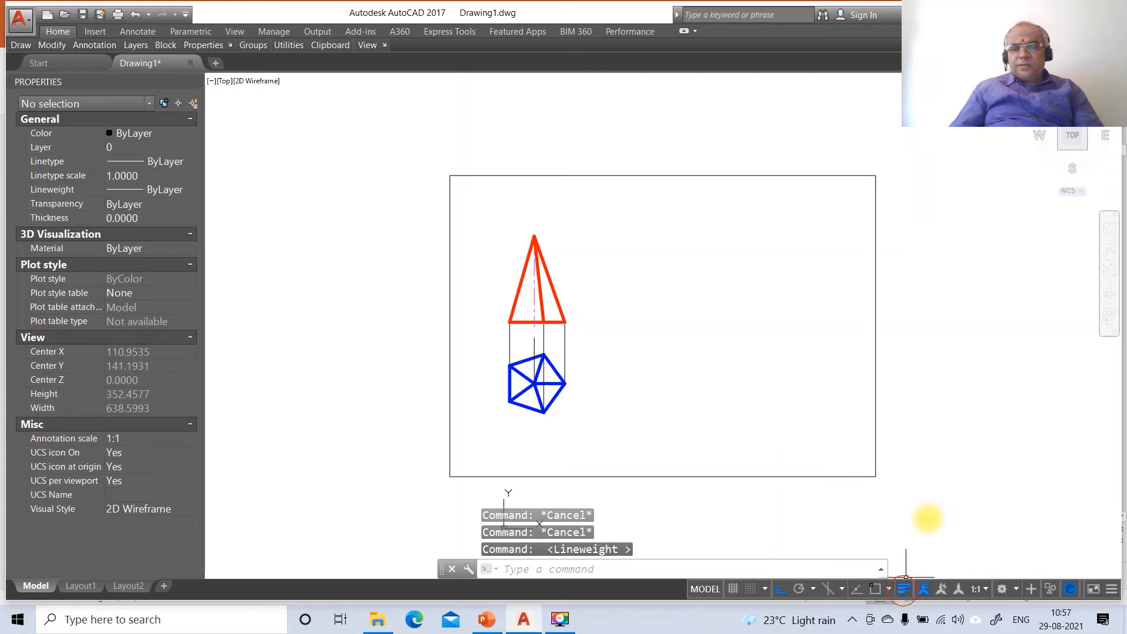
- Copy the front view with its axis horizontally to the empty area on its right
{"action": "type", "text": "co"}
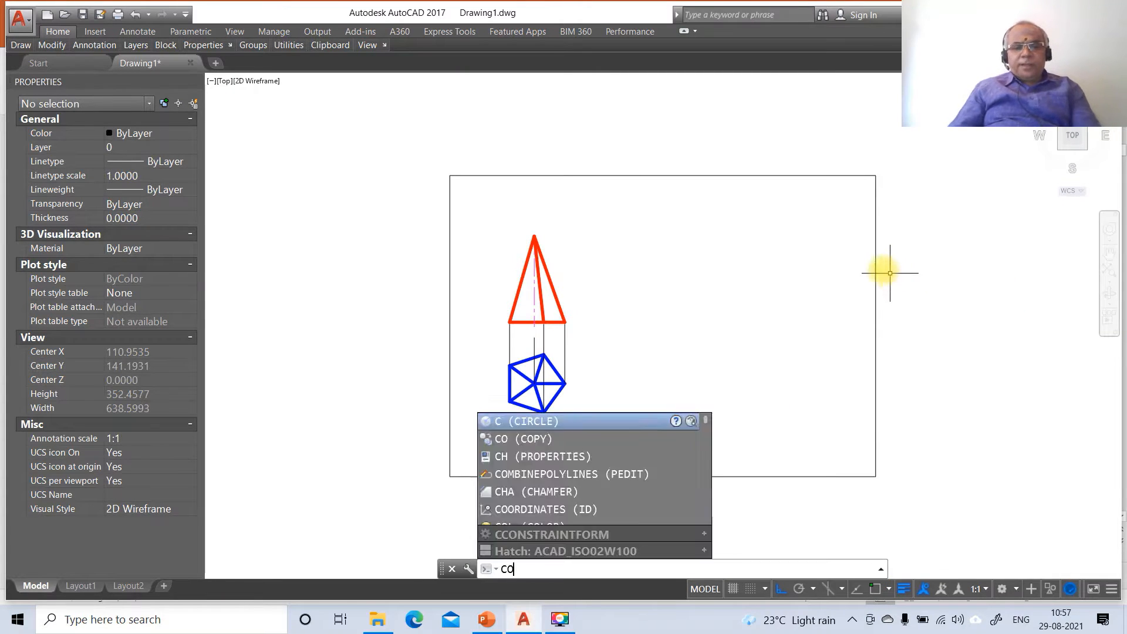
{"action": "key", "text": "Return"}
{"action": "left_click", "coordinate": [478, 216]}
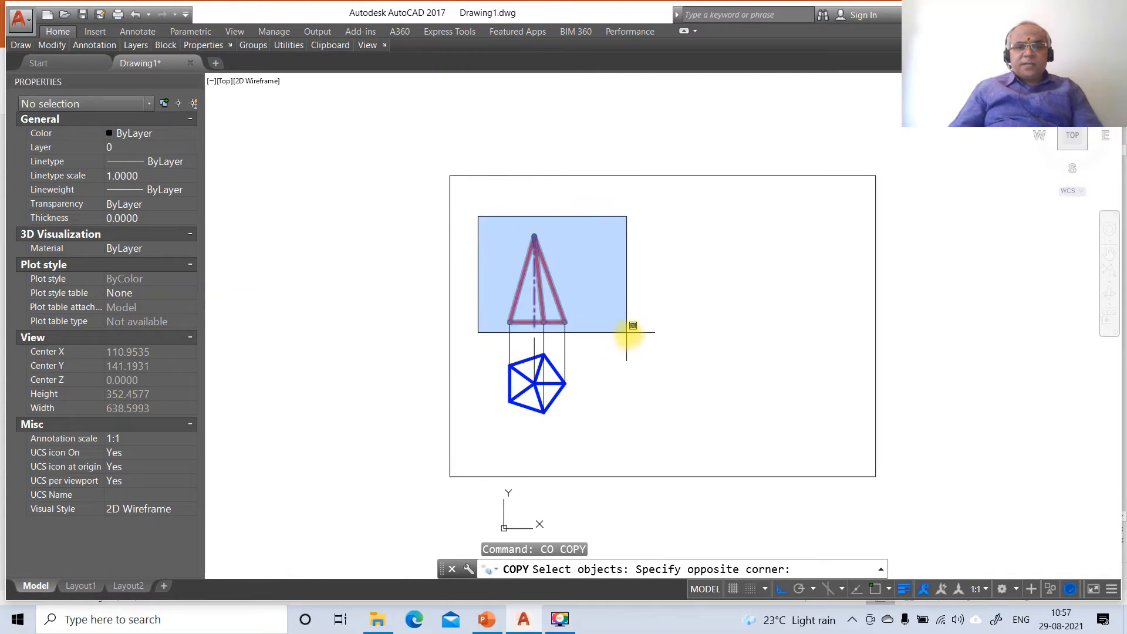
{"action": "left_click", "coordinate": [631, 330]}
{"action": "key", "text": "Return"}
{"action": "left_click", "coordinate": [620, 343]}
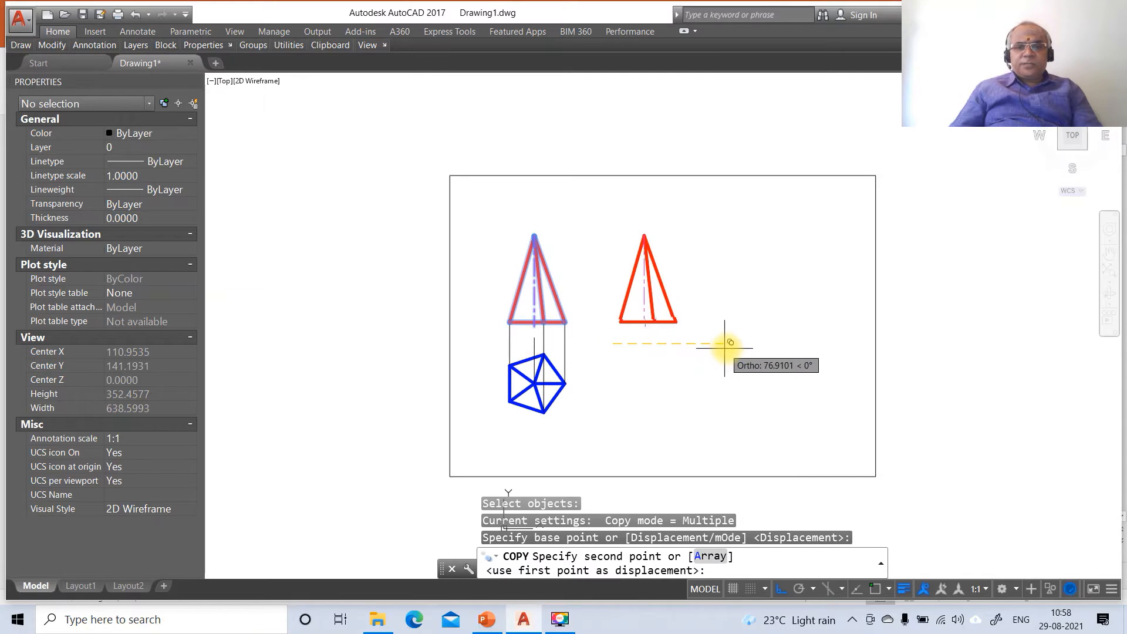
{"action": "left_click", "coordinate": [757, 344]}
{"action": "key", "text": "Return"}
- Rotate the copied front view and its axis by 50° about the left corner of its base
{"action": "type", "text": "ro"}
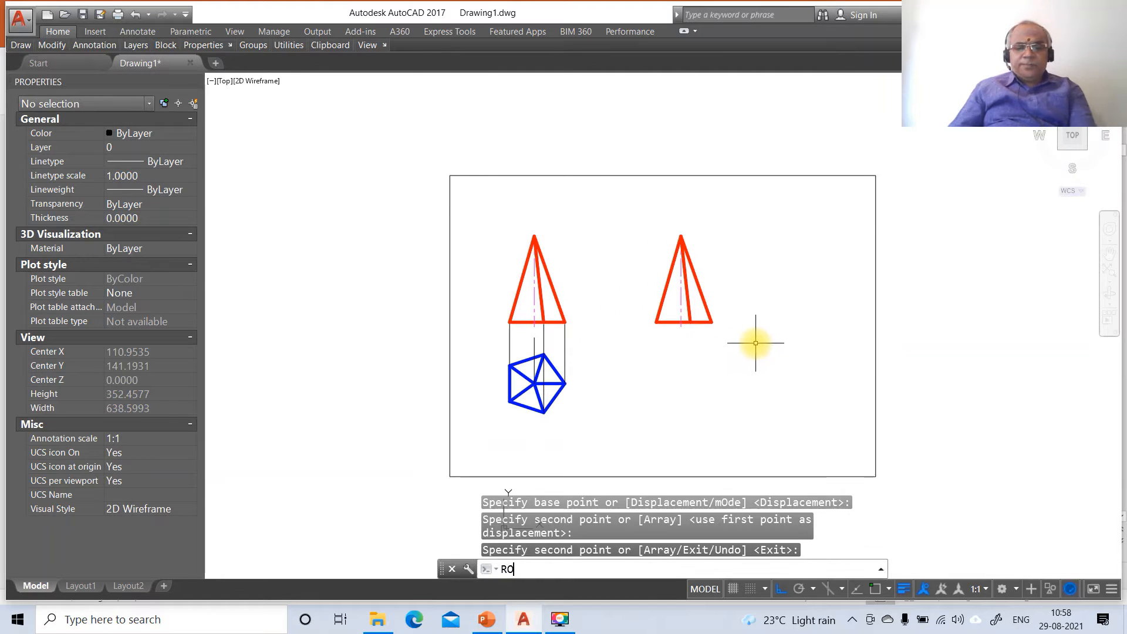
{"action": "key", "text": "Return"}
{"action": "left_click", "coordinate": [480, 613]}
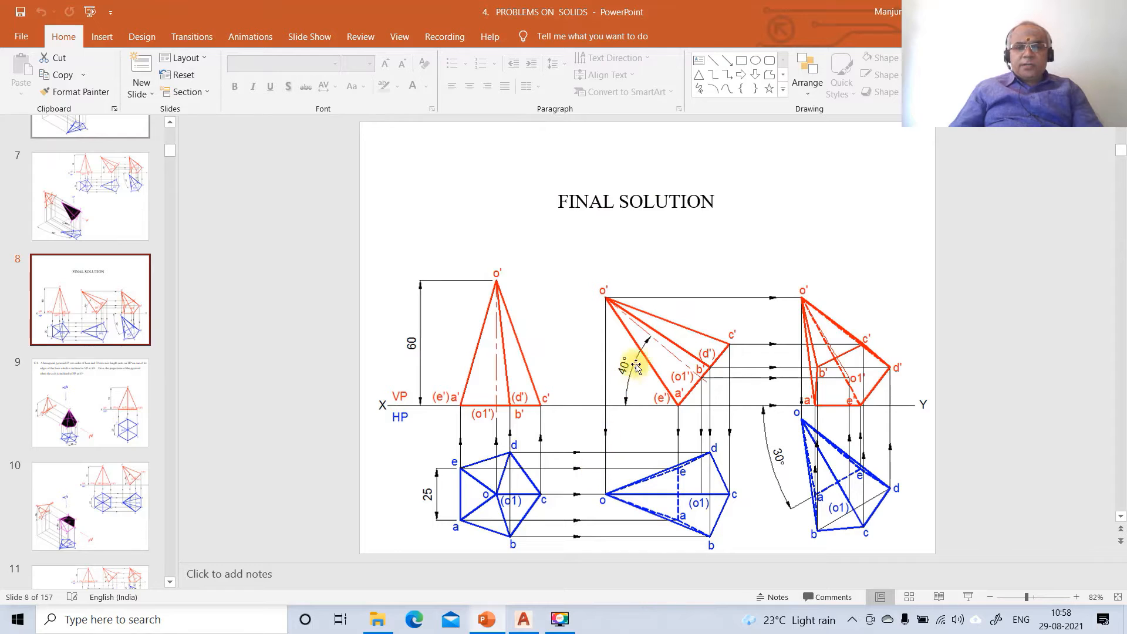
{"action": "left_click", "coordinate": [524, 620]}
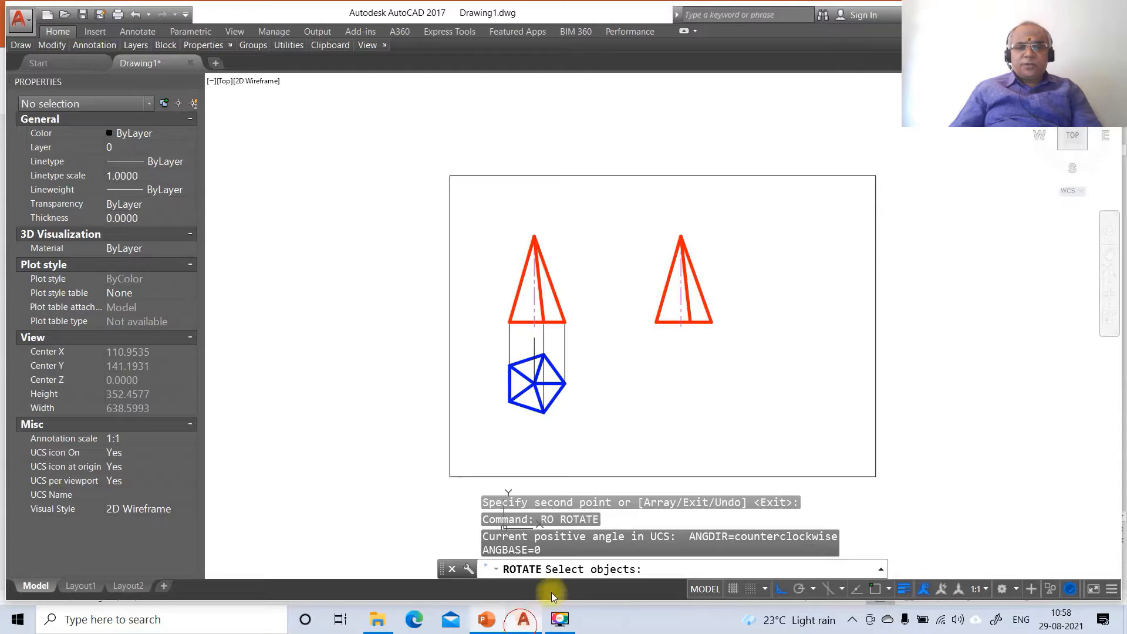
{"action": "left_click", "coordinate": [632, 218]}
{"action": "left_click", "coordinate": [782, 355]}
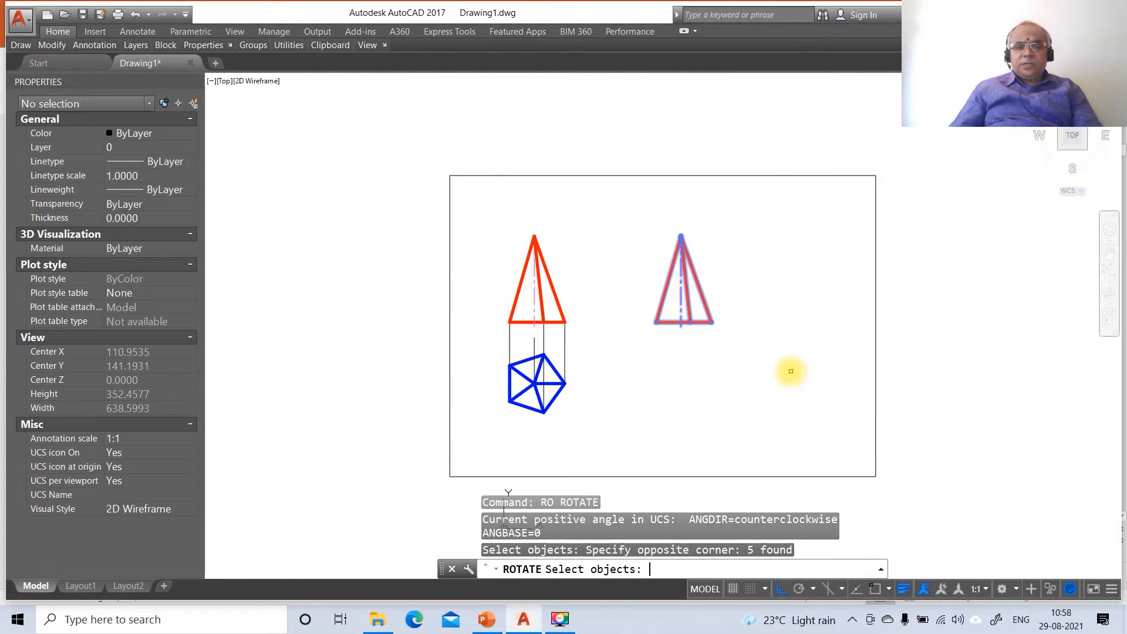
{"action": "key", "text": "Return"}
{"action": "type", "text": "INT"}
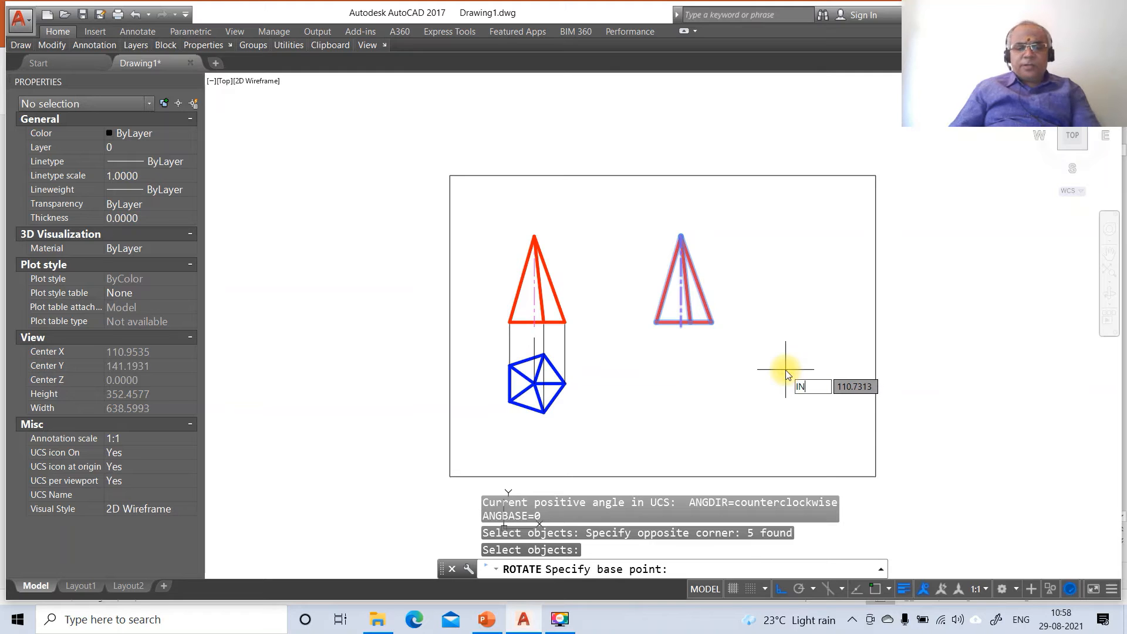
{"action": "key", "text": "Return"}
{"action": "left_click", "coordinate": [654, 322]}
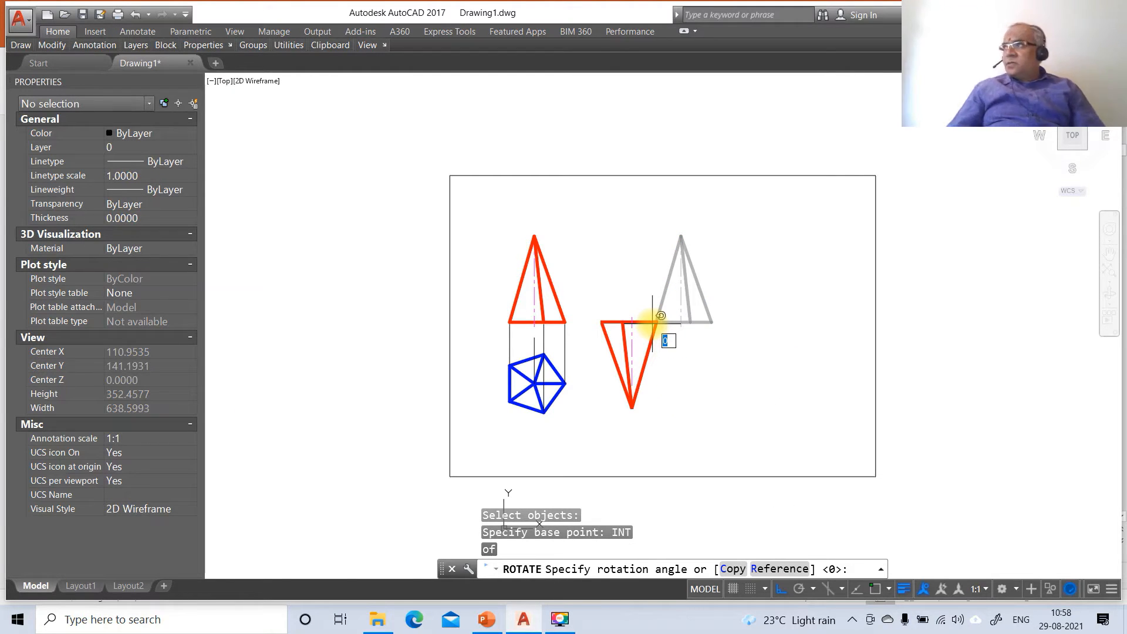
{"action": "type", "text": "5"}
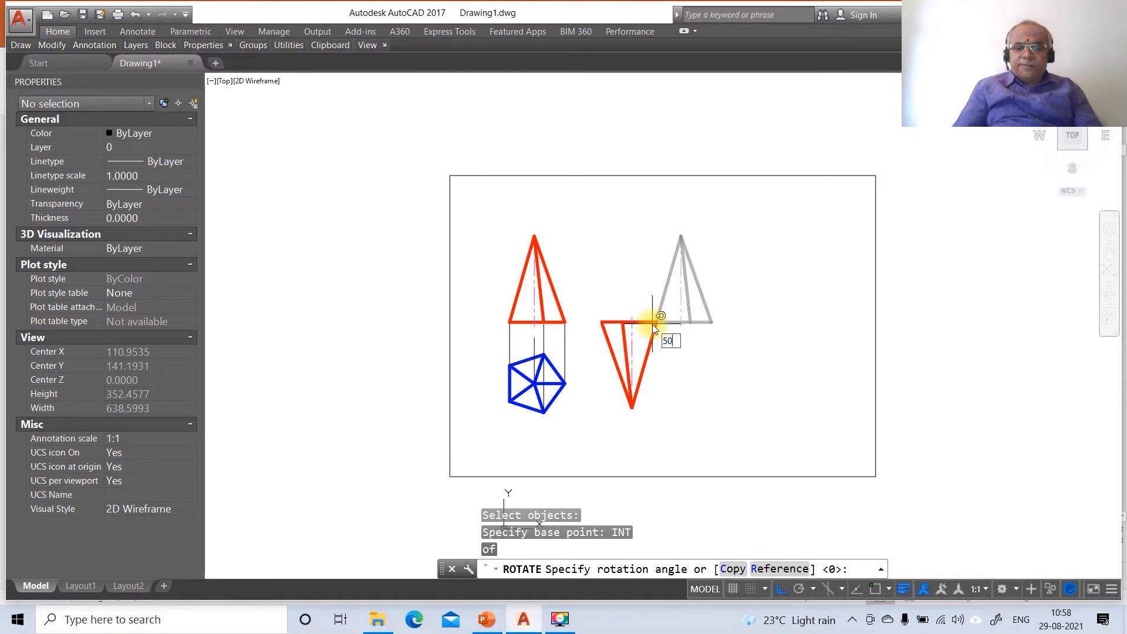
{"action": "type", "text": "0"}
{"action": "key", "text": "Return"}
- Draw a vertical projector from the tilted front view's apex down past the level of the pentagon
{"action": "type", "text": "l"}
{"action": "key", "text": "Return"}
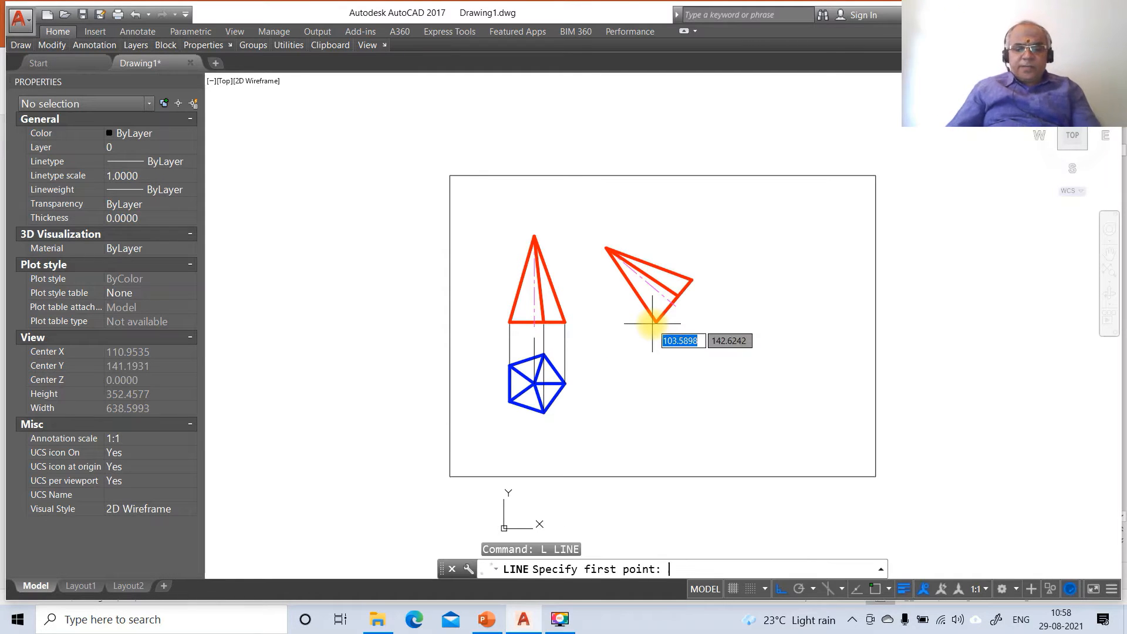
{"action": "type", "text": "int"}
{"action": "key", "text": "Return"}
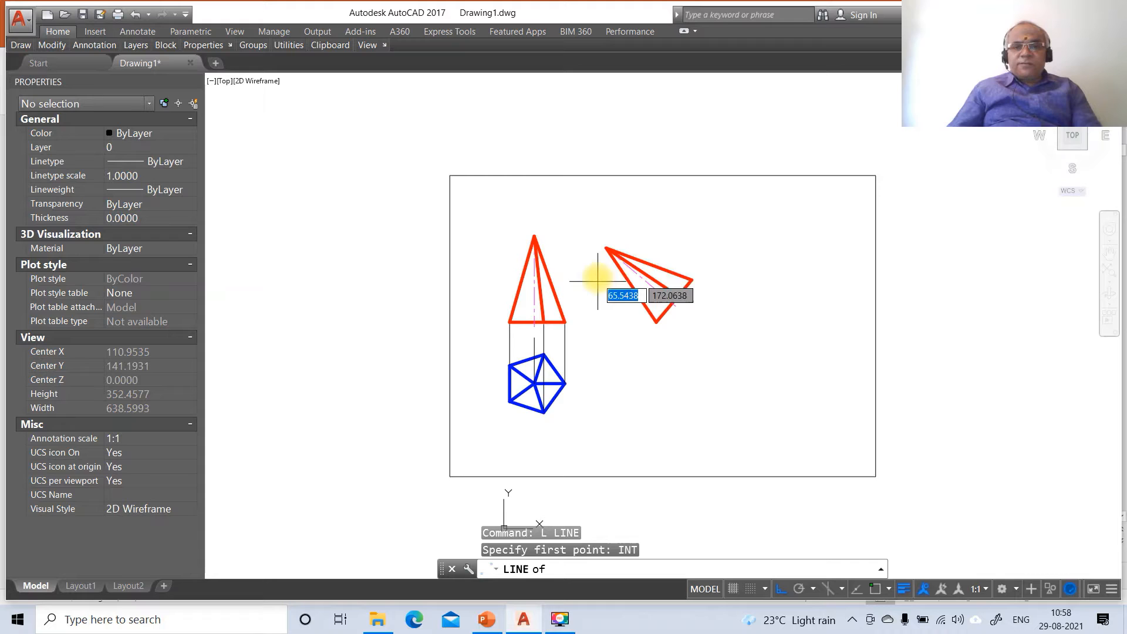
{"action": "left_click", "coordinate": [605, 248]}
{"action": "left_click", "coordinate": [607, 410]}
{"action": "key", "text": "Return"}
- Draw a vertical projector from the base end of the tilted view's axis down past the level of the pentagon
{"action": "key", "text": "Return"}
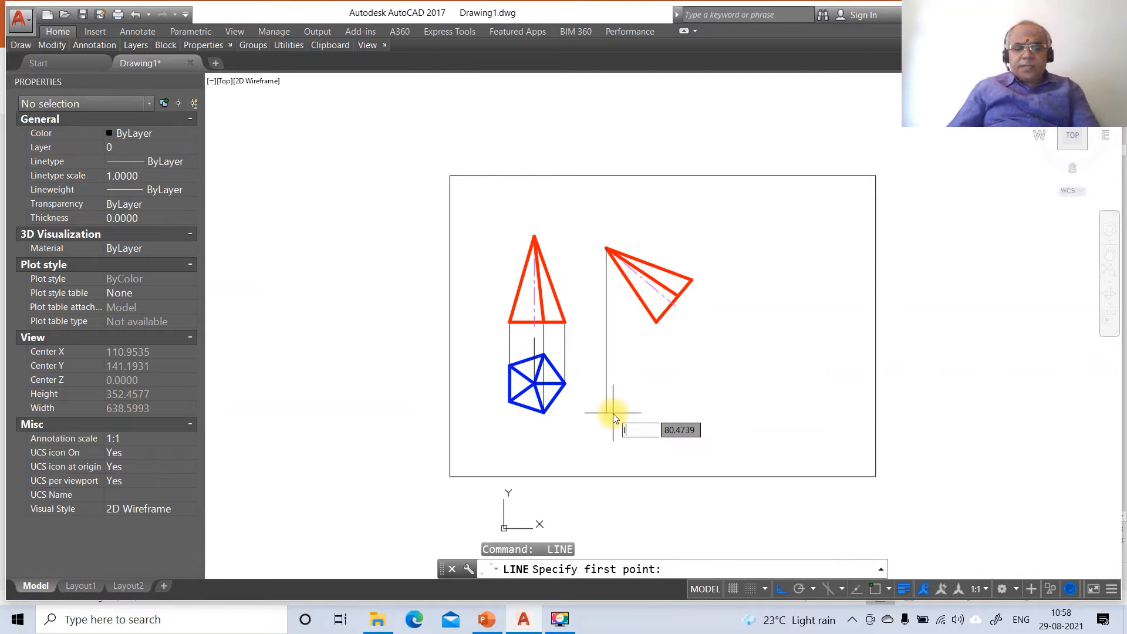
{"action": "type", "text": "INT"}
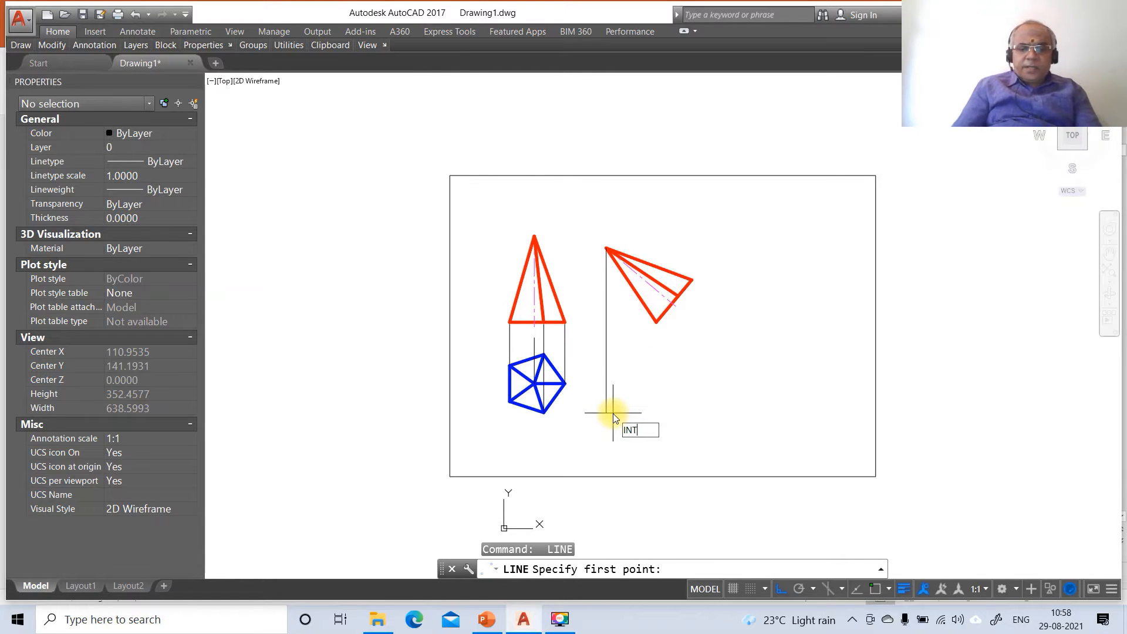
{"action": "key", "text": "Return"}
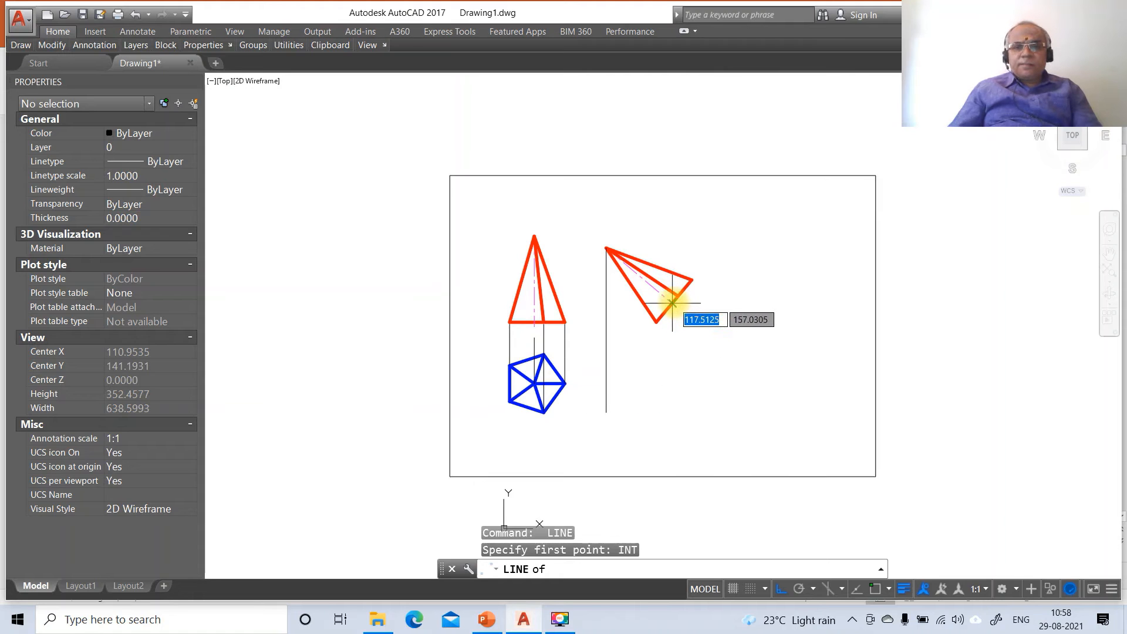
{"action": "left_click", "coordinate": [676, 295]}
{"action": "left_click", "coordinate": [678, 414]}
{"action": "key", "text": "Return"}
- Draw a vertical projector from the upper base corner of the tilted front view down past the pentagon's level
{"action": "key", "text": "Return"}
{"action": "type", "text": "INT"}
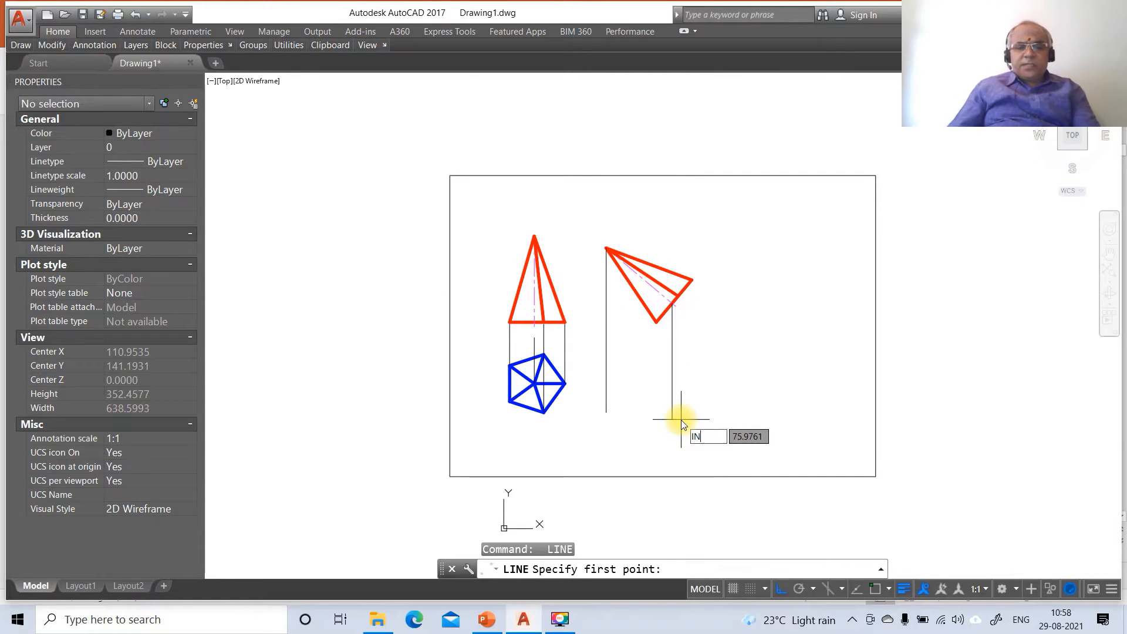
{"action": "key", "text": "Return"}
{"action": "left_click", "coordinate": [692, 275]}
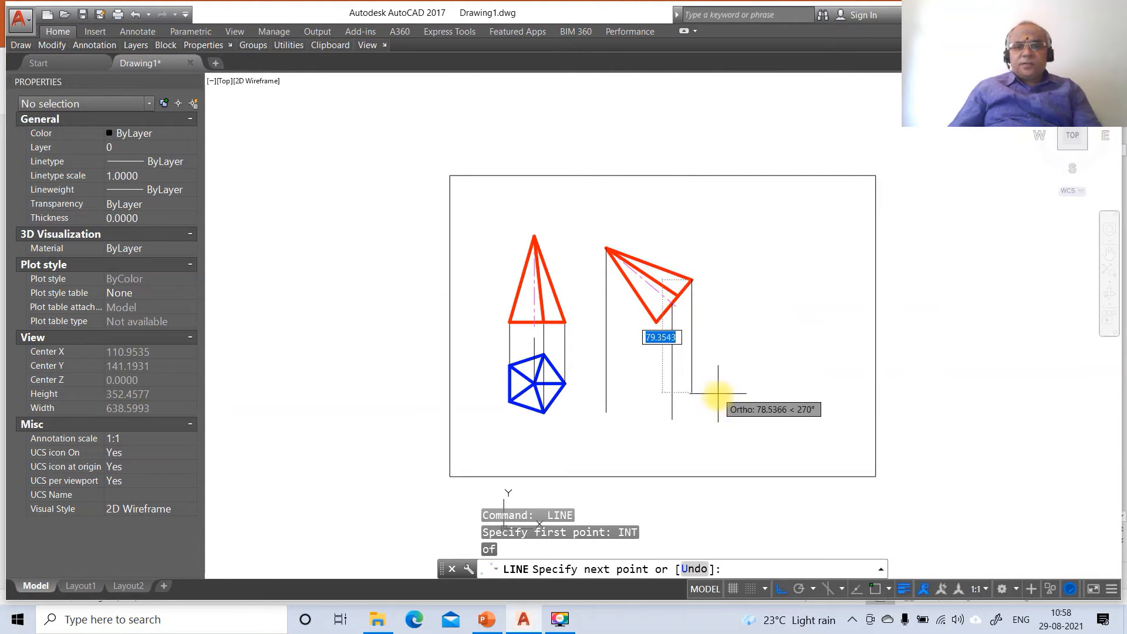
{"action": "left_click", "coordinate": [718, 419]}
{"action": "key", "text": "Return"}
- Draw a horizontal projector from the pentagon's right vertex across the three vertical projectors
{"action": "key", "text": "Return"}
{"action": "type", "text": "INT"}
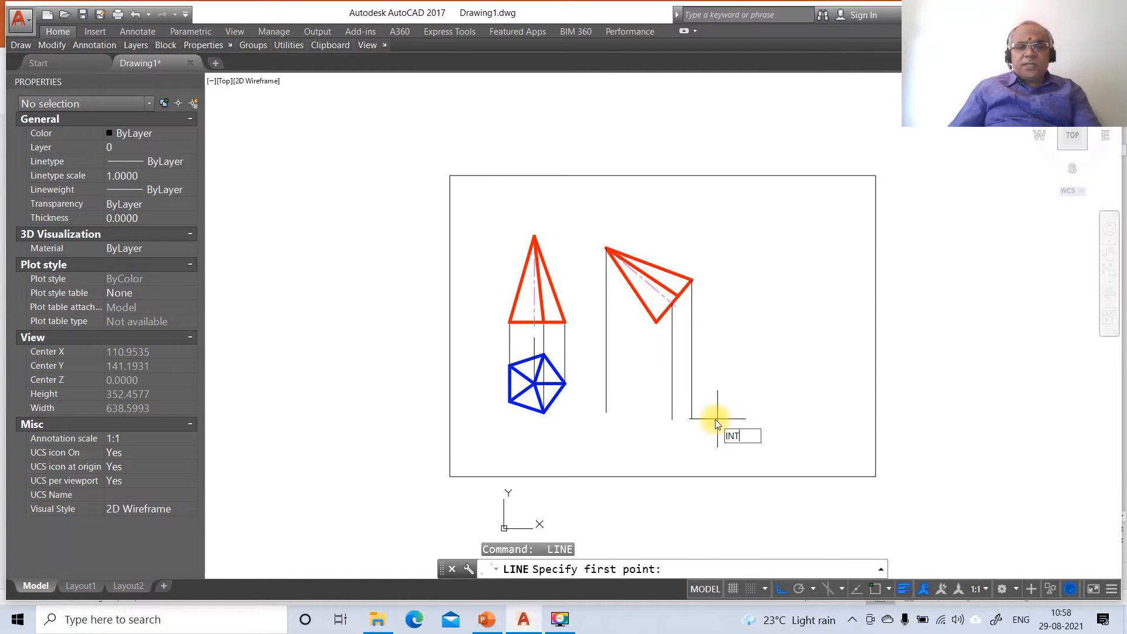
{"action": "key", "text": "Return"}
{"action": "left_click", "coordinate": [565, 383]}
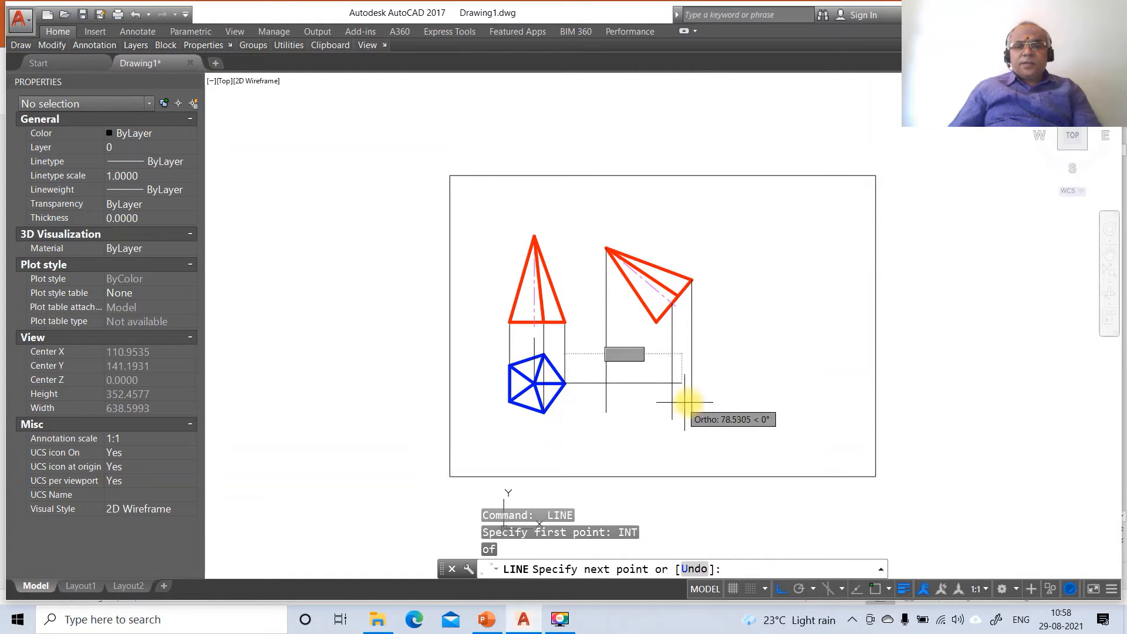
{"action": "left_click", "coordinate": [724, 404]}
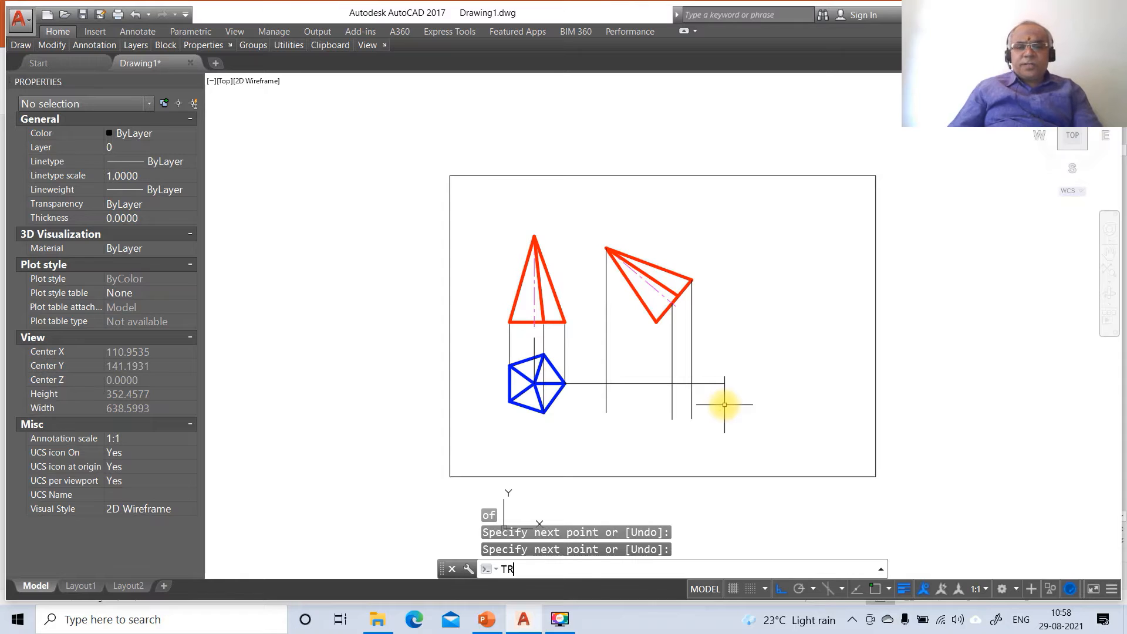
- Trim the three vertical projectors below the horizontal projector
{"action": "key", "text": "Return"}
{"action": "left_click", "coordinate": [638, 384]}
{"action": "key", "text": "Return"}
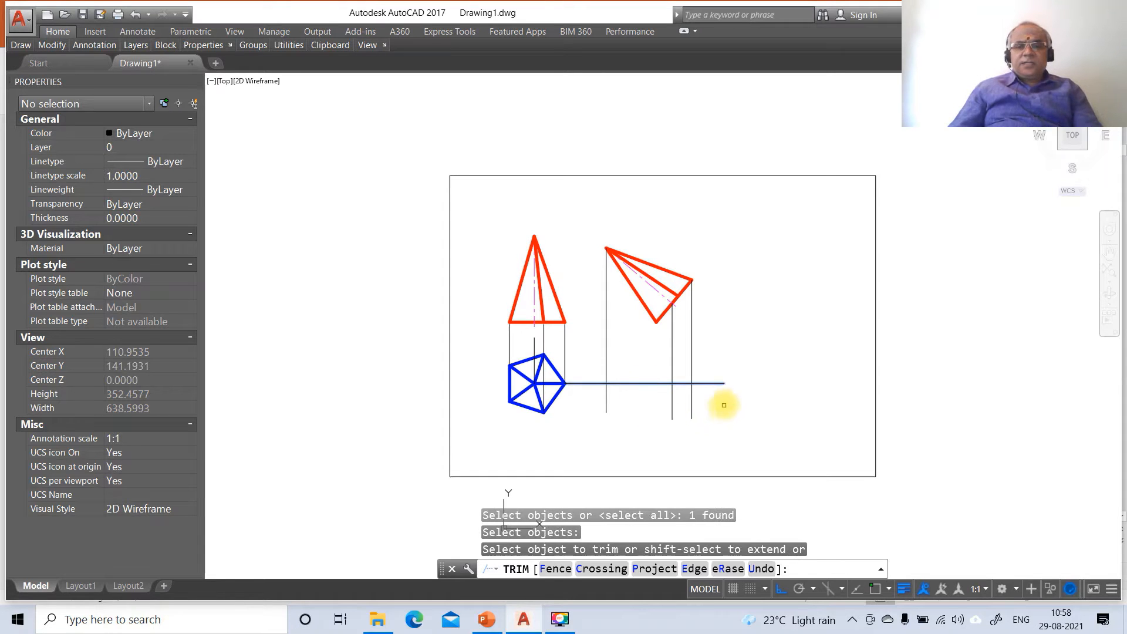
{"action": "left_click", "coordinate": [723, 405]}
{"action": "left_click", "coordinate": [604, 411]}
{"action": "key", "text": "Return"}
- Trim the horizontal projector beyond the rightmost vertical projector
{"action": "key", "text": "Return"}
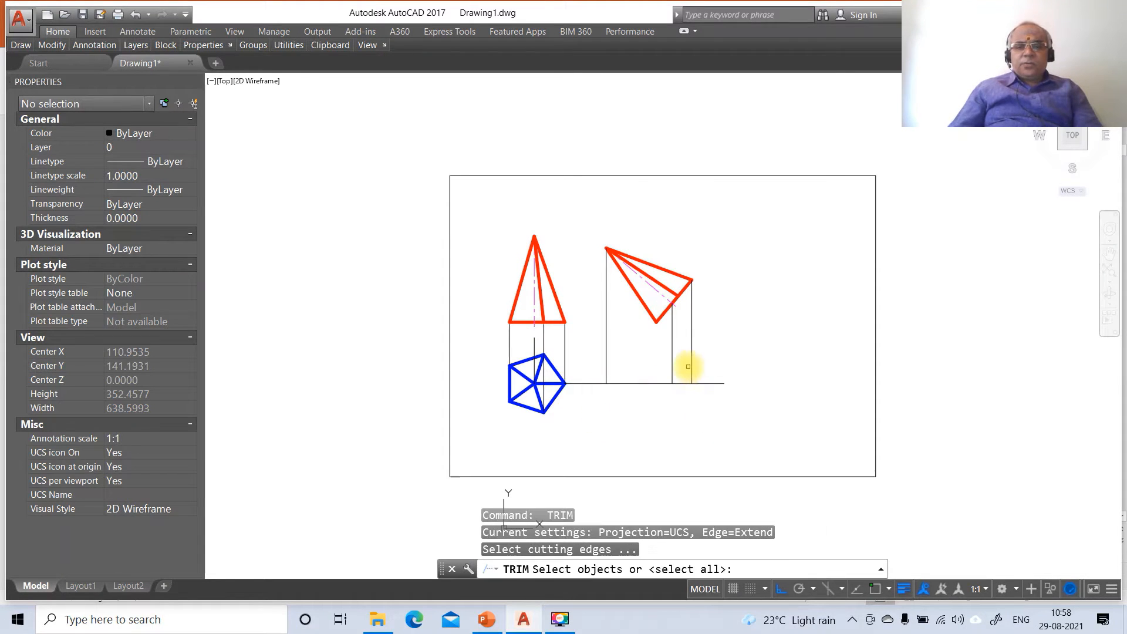
{"action": "left_click", "coordinate": [690, 368]}
{"action": "key", "text": "Return"}
{"action": "left_click", "coordinate": [705, 381]}
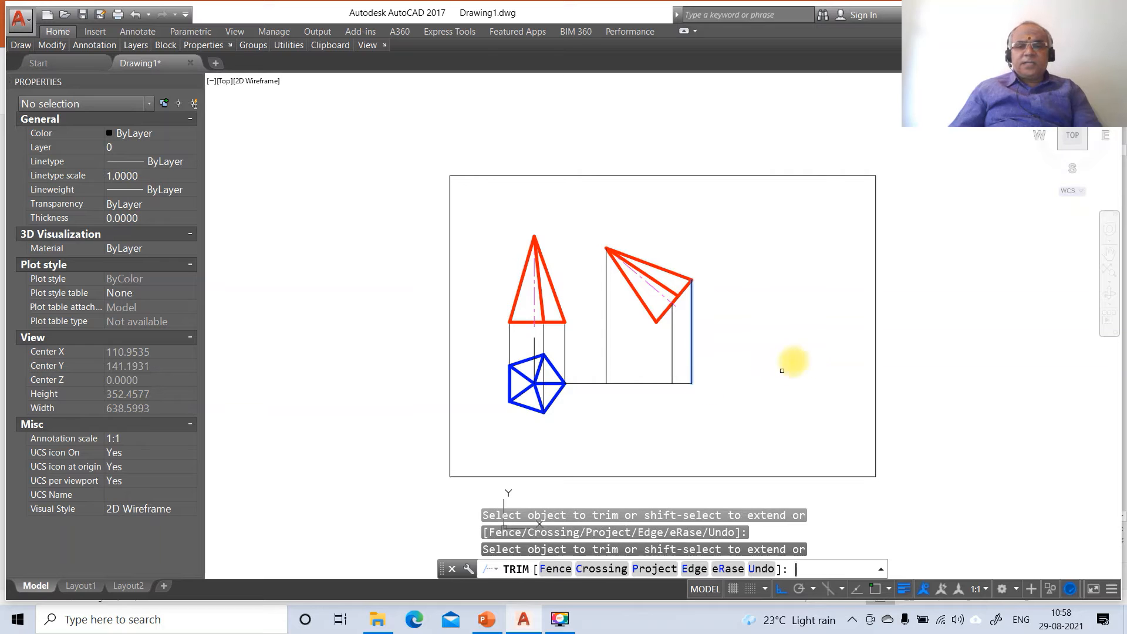
{"action": "key", "text": "Return"}
- Draw a horizontal projector from the pentagon's top vertex to beyond the tilted view's projectors
{"action": "type", "text": "L"}
{"action": "key", "text": "Return"}
{"action": "type", "text": "INT"}
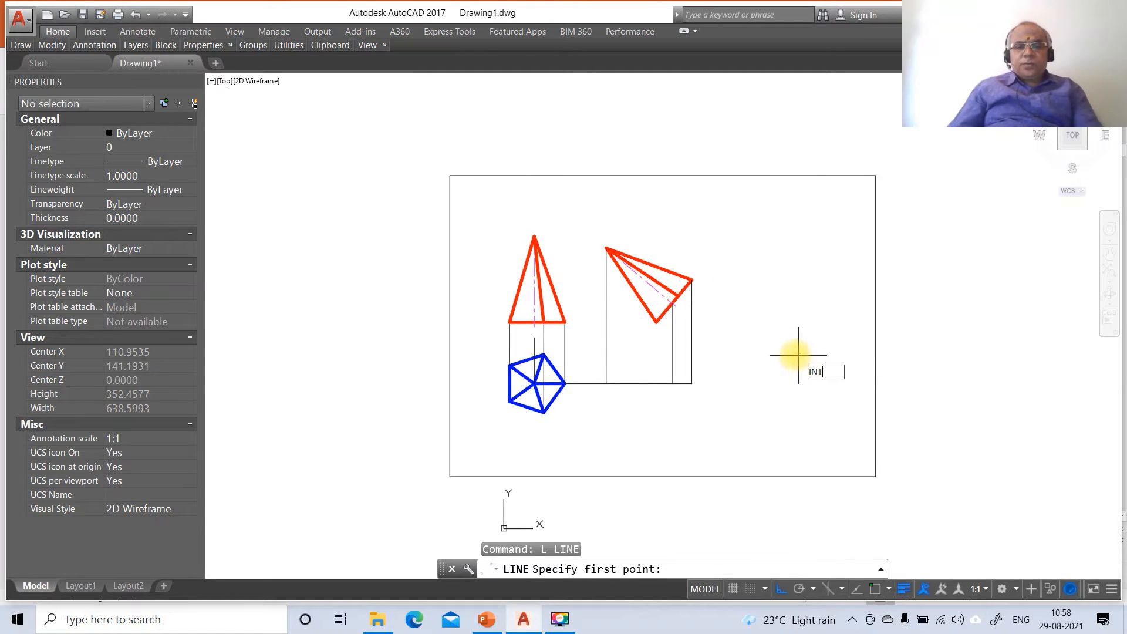
{"action": "key", "text": "Return"}
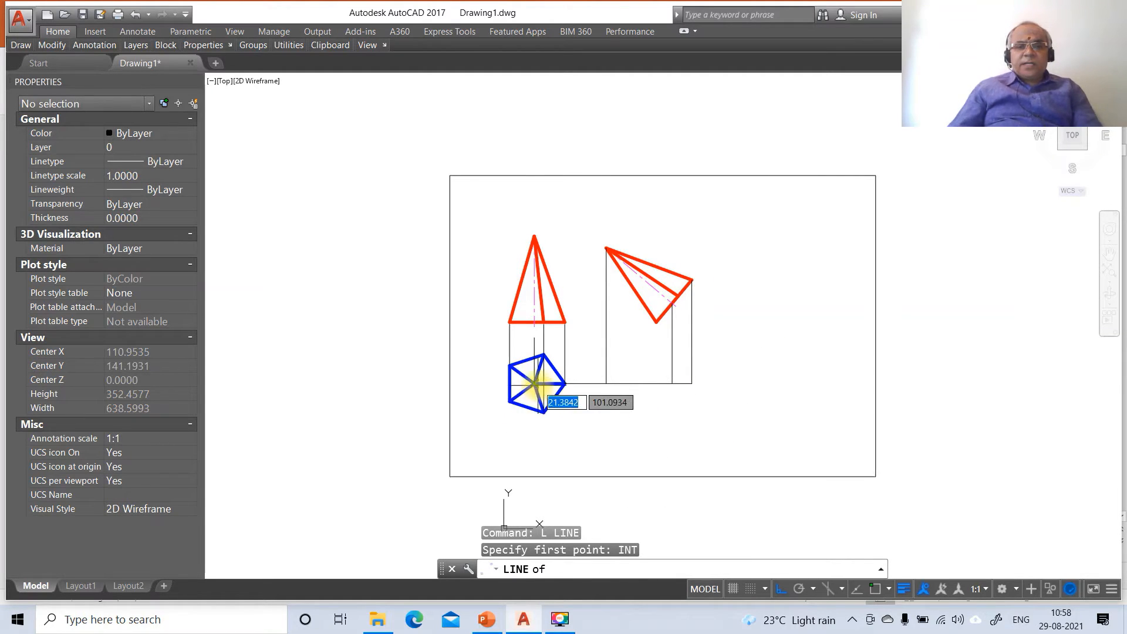
{"action": "left_click", "coordinate": [544, 355]}
{"action": "left_click", "coordinate": [783, 387]}
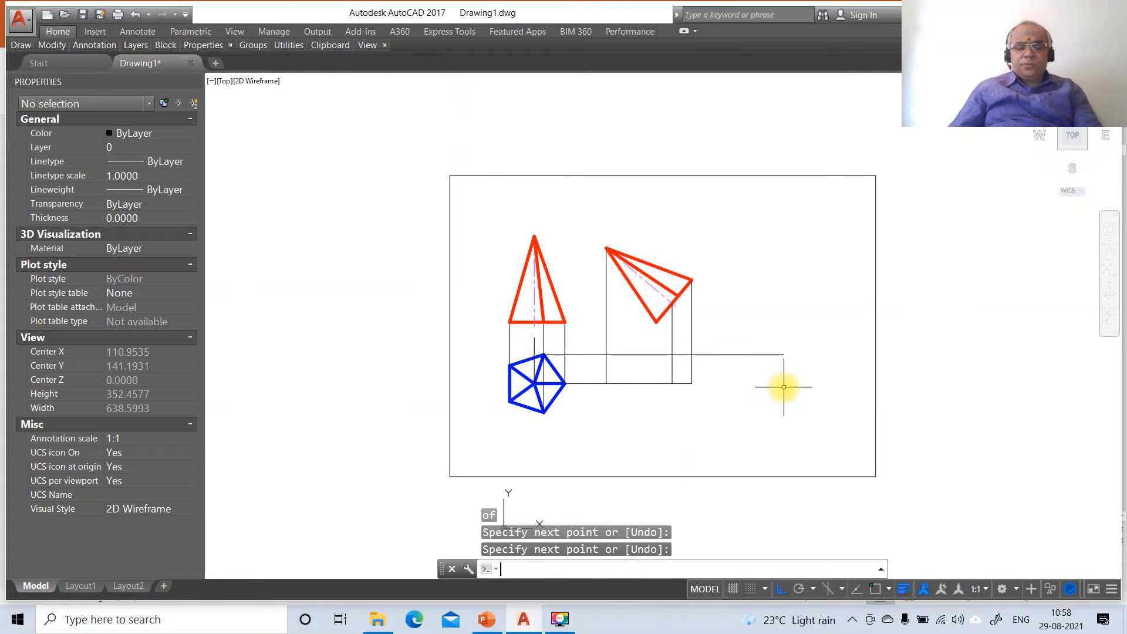
{"action": "key", "text": "Return"}
- Draw a horizontal projector from the pentagon's bottom vertex to beyond the tilted view's projectors
{"action": "key", "text": "Return"}
{"action": "type", "text": "INT"}
{"action": "key", "text": "Return"}
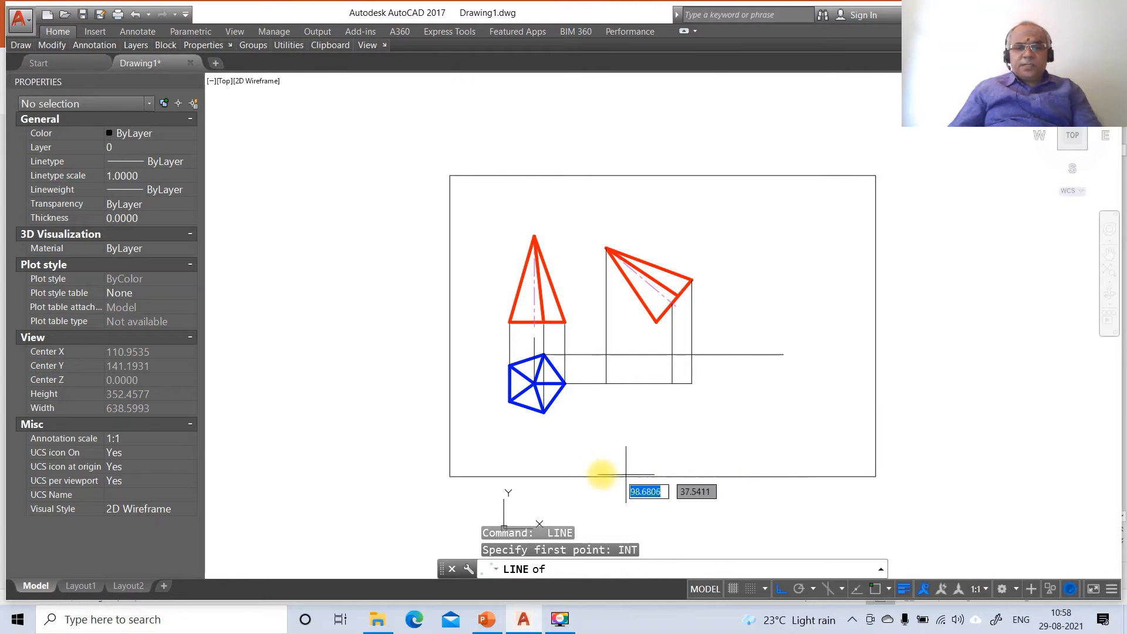
{"action": "left_click", "coordinate": [544, 413]}
{"action": "left_click", "coordinate": [794, 435]}
{"action": "key", "text": "Return"}
- Draw a vertical projector from the tilted view's inner edge point on the base, perpendicular to the lowest horizontal projector
{"action": "key", "text": "Return"}
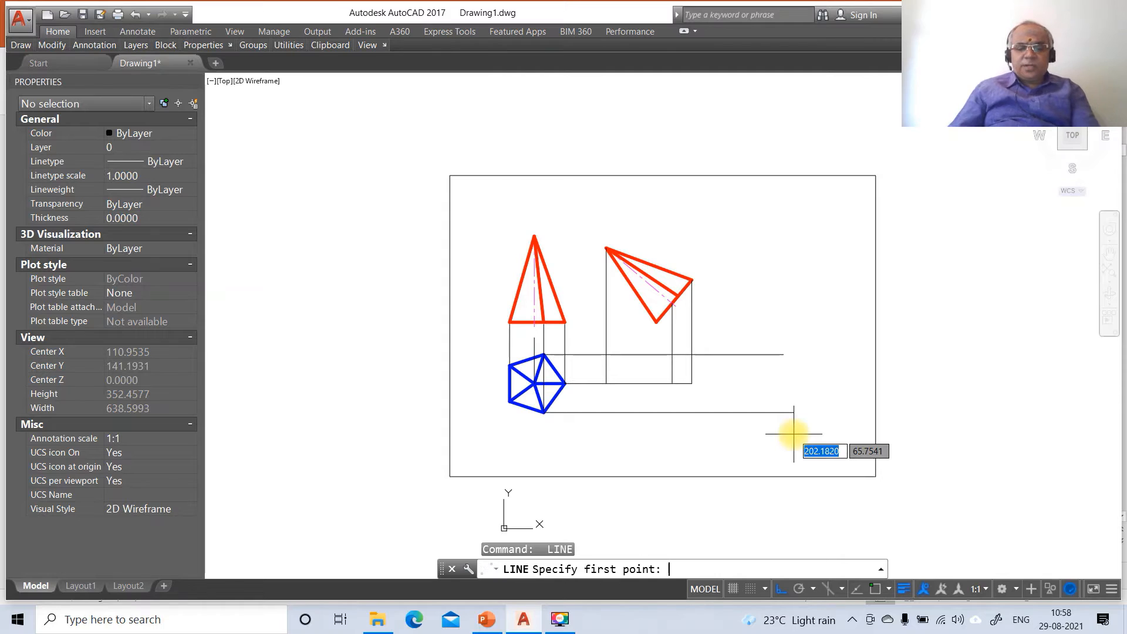
{"action": "type", "text": "INT"}
{"action": "key", "text": "Return"}
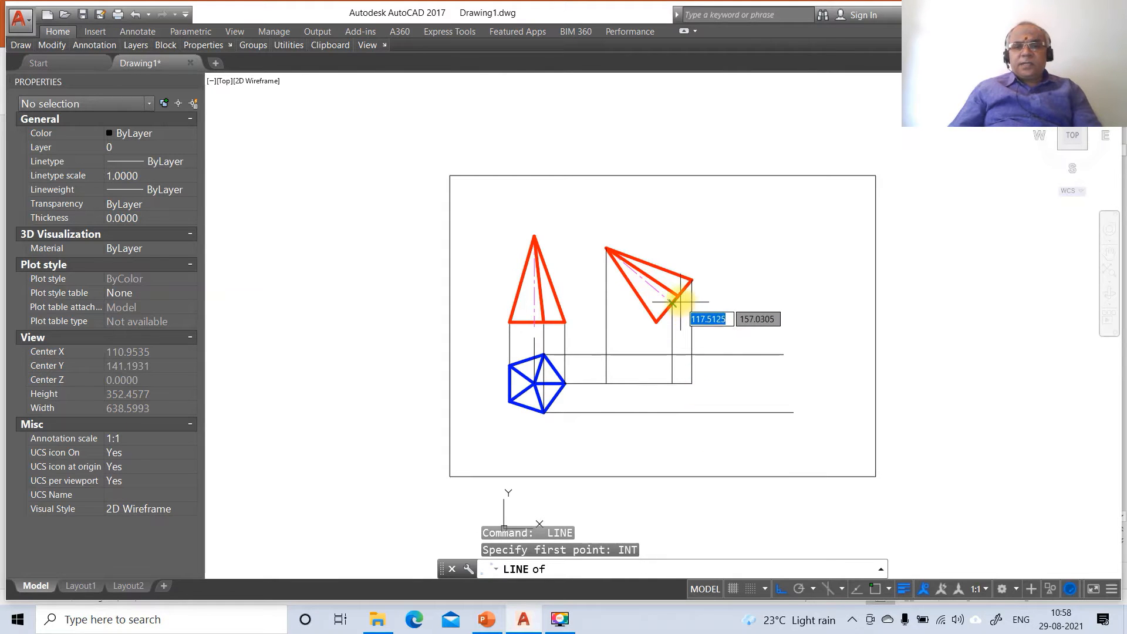
{"action": "left_click", "coordinate": [678, 296]}
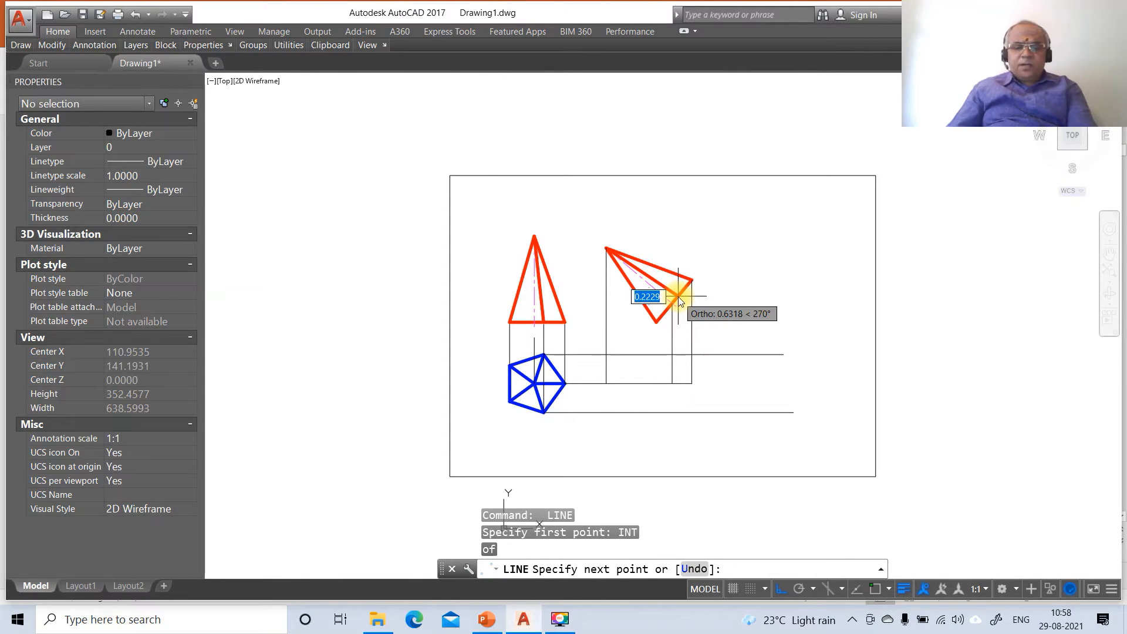
{"action": "type", "text": "PER"}
{"action": "key", "text": "Return"}
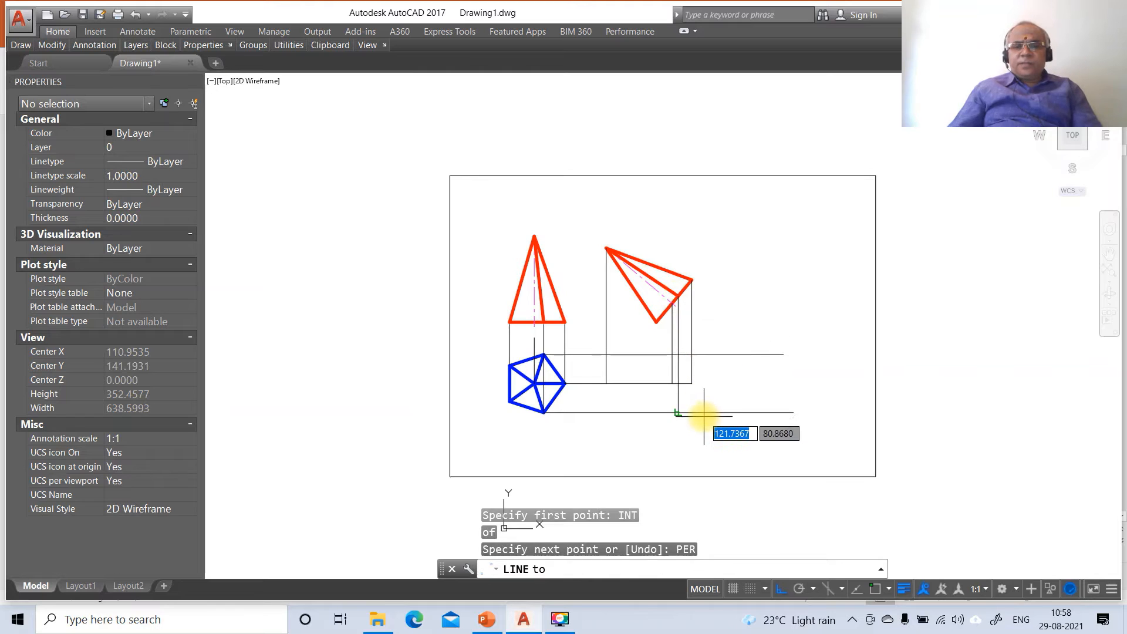
{"action": "left_click", "coordinate": [704, 416]}
{"action": "key", "text": "Return"}
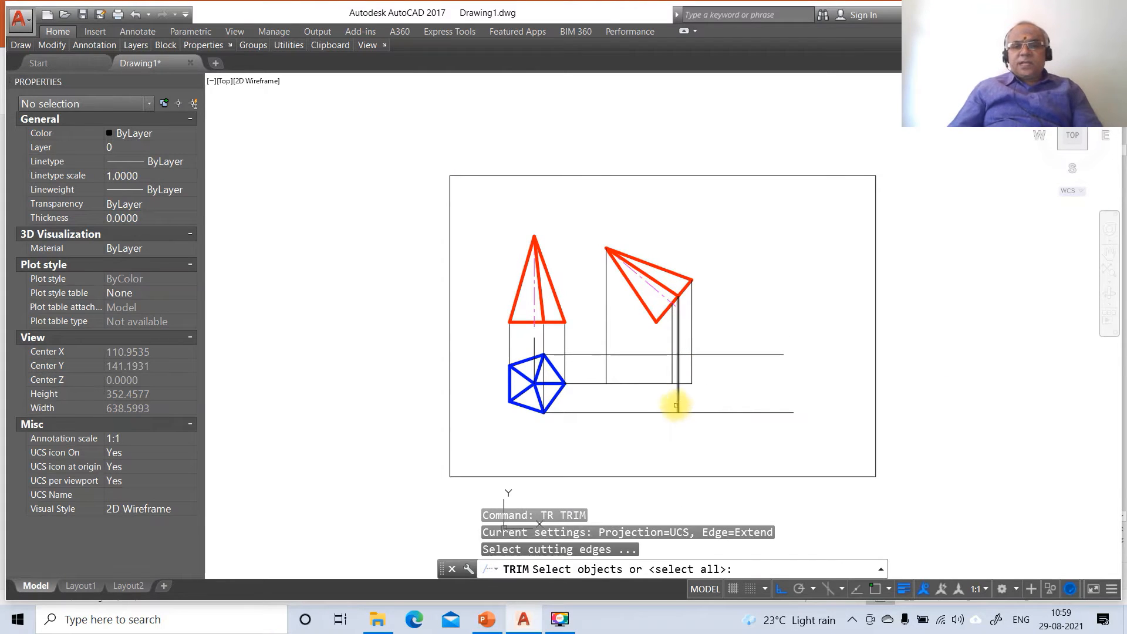
- Trim the upper and lower horizontal projectors beyond the new vertical projector
{"action": "left_click", "coordinate": [678, 399]}
{"action": "key", "text": "Return"}
{"action": "left_click", "coordinate": [782, 328]}
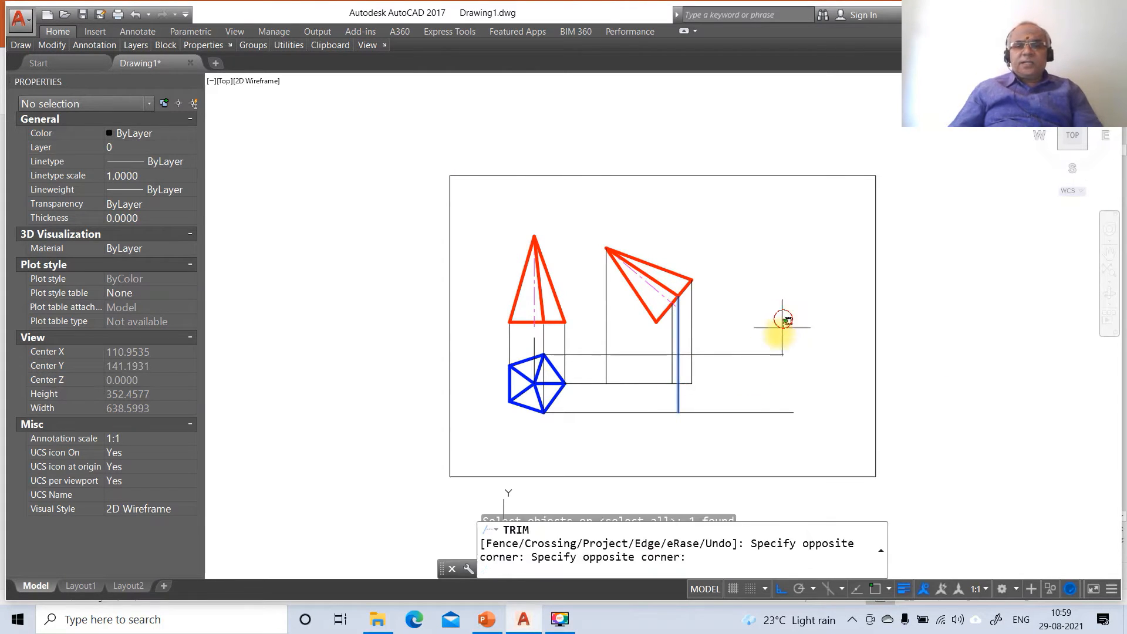
{"action": "left_click", "coordinate": [740, 428]}
{"action": "key", "text": "Return"}
- Draw a vertical projector from the lowest base corner of the tilted front view down past the lowest horizontal projector
{"action": "type", "text": "L"}
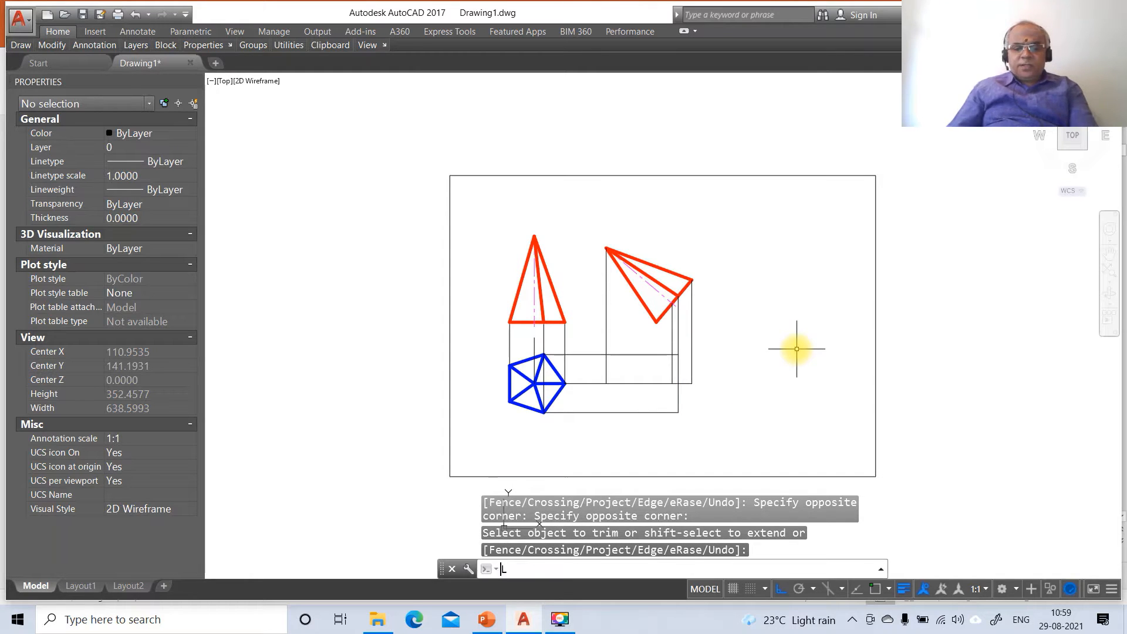
{"action": "key", "text": "Return"}
{"action": "type", "text": "INT"}
{"action": "key", "text": "Return"}
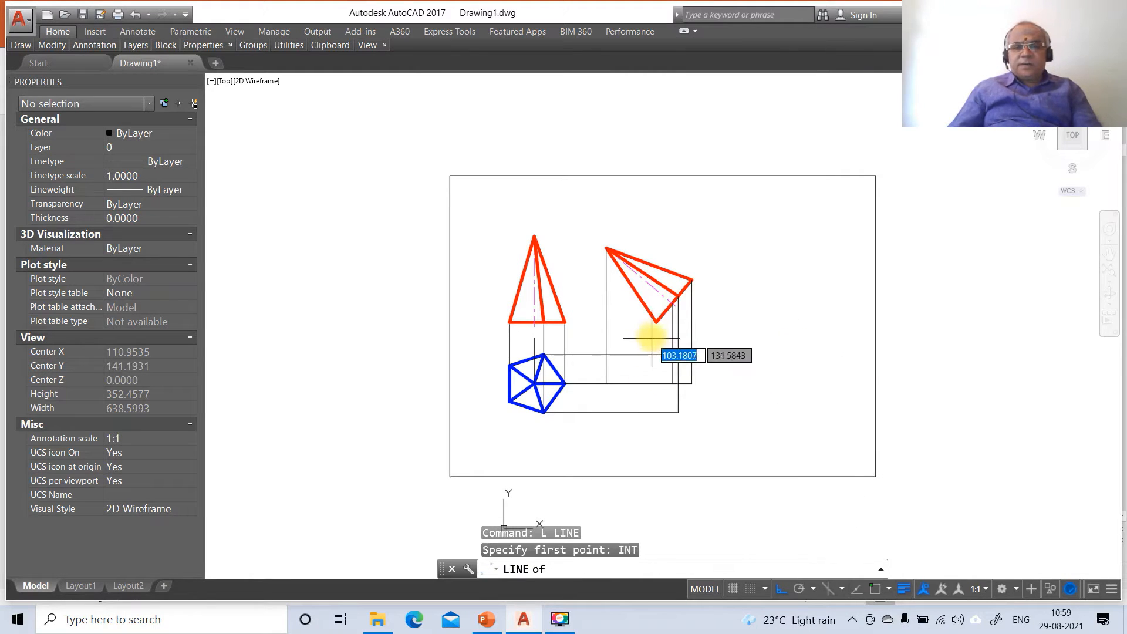
{"action": "left_click", "coordinate": [656, 322]}
{"action": "left_click", "coordinate": [668, 433]}
{"action": "key", "text": "Return"}
- Draw a horizontal projector from the pentagon's upper-left vertex, perpendicular to the vertical projector of the tilted view's lowest base corner
{"action": "key", "text": "Return"}
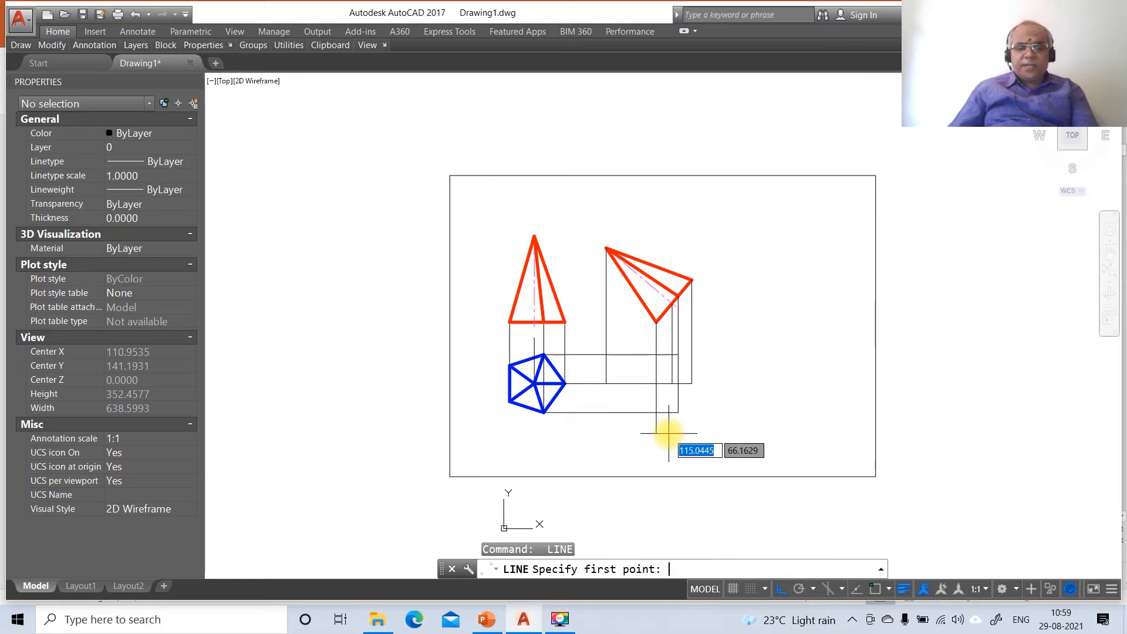
{"action": "type", "text": "INT"}
{"action": "key", "text": "Return"}
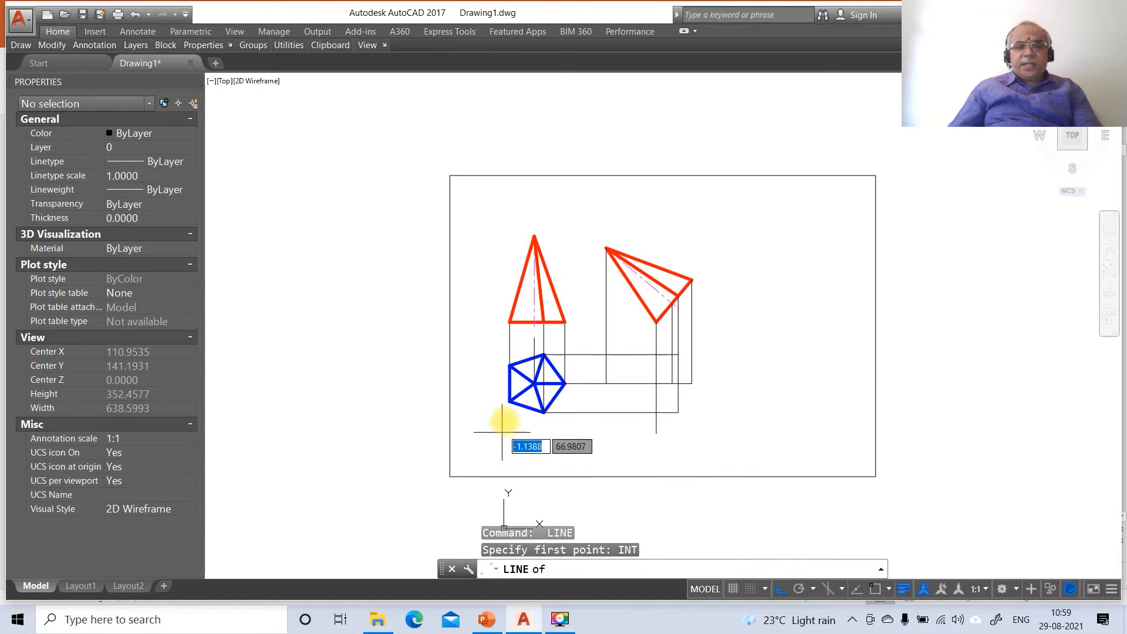
{"action": "left_click", "coordinate": [509, 366]}
{"action": "type", "text": "PER"}
{"action": "key", "text": "Return"}
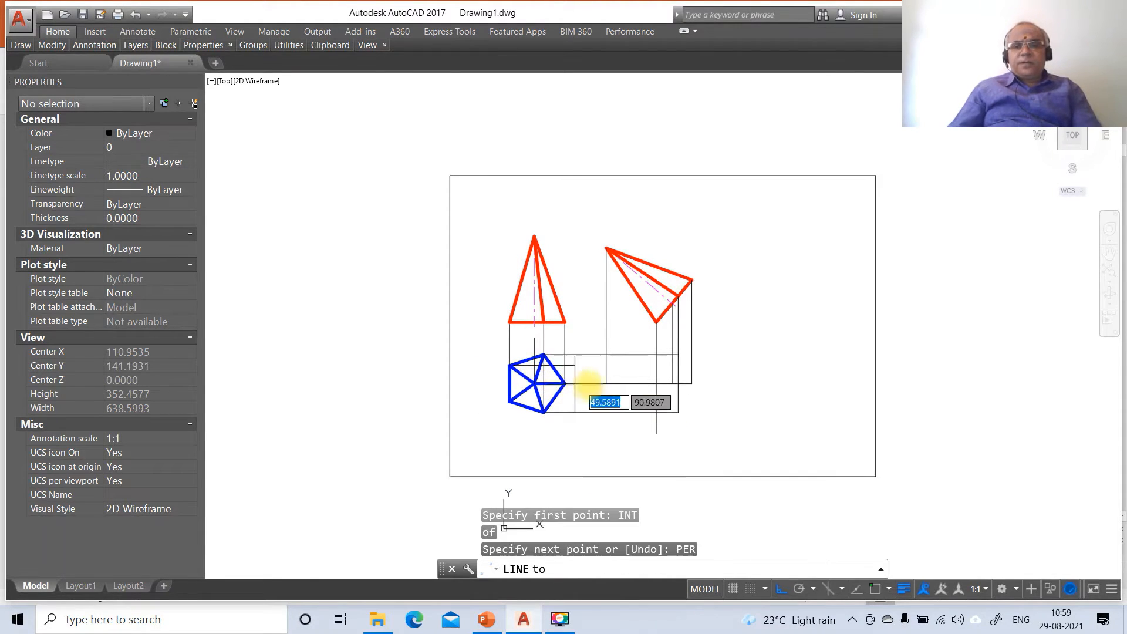
{"action": "left_click", "coordinate": [657, 383]}
{"action": "key", "text": "Return"}
- Draw a horizontal projector from the pentagon's lower-left vertex, perpendicular to the vertical projector of the tilted view's lowest base corner
{"action": "key", "text": "Return"}
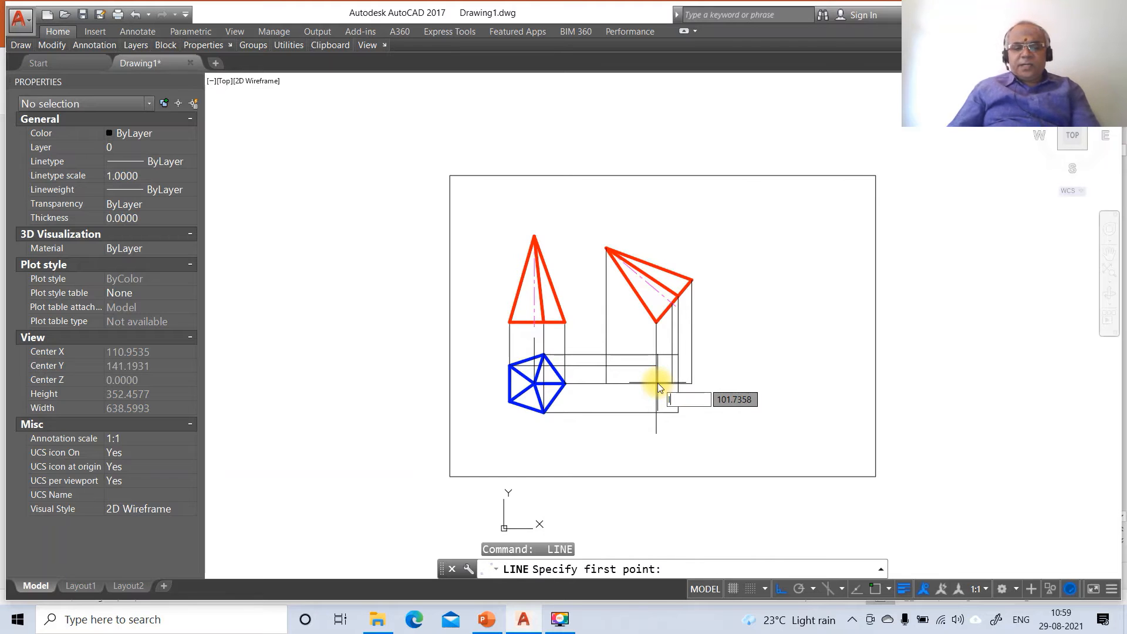
{"action": "type", "text": "INT"}
{"action": "key", "text": "Return"}
{"action": "left_click", "coordinate": [512, 400]}
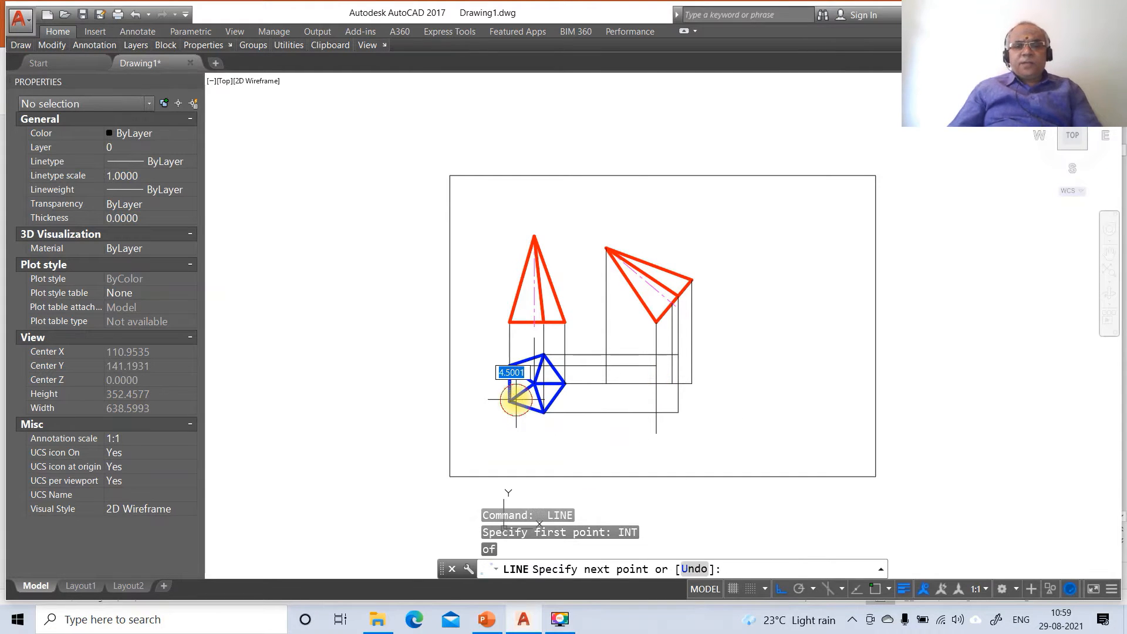
{"action": "type", "text": "PER"}
{"action": "key", "text": "Return"}
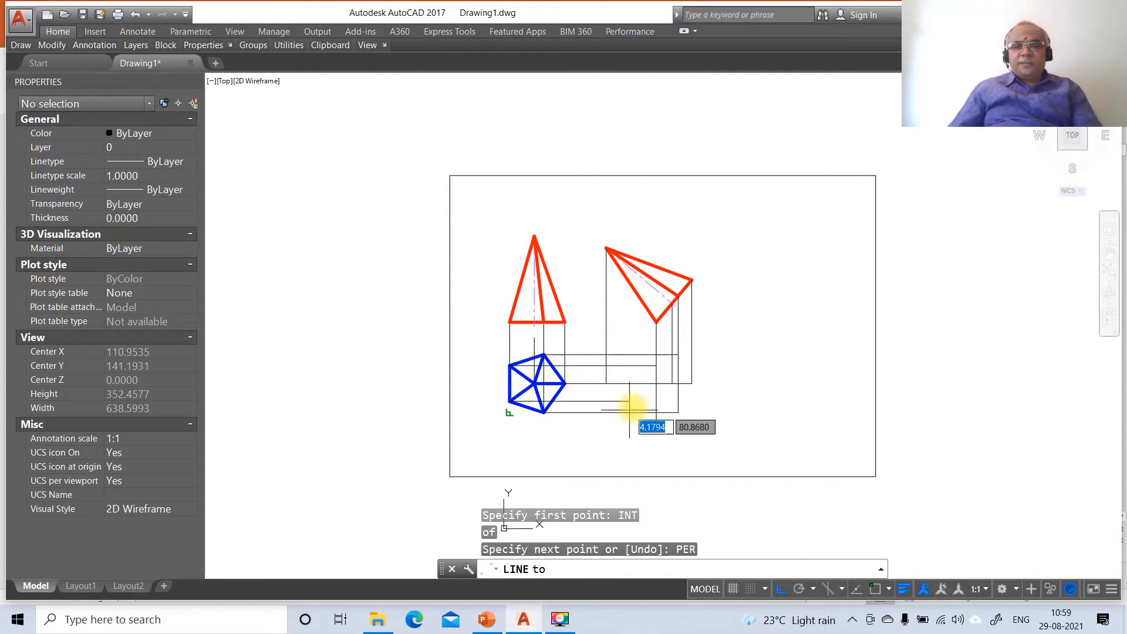
{"action": "left_click", "coordinate": [656, 401]}
{"action": "key", "text": "Return"}
- Fillet the lower-left vertex's horizontal projector with the lowest base corner's vertical projector into a sharp corner
{"action": "type", "text": "F"}
{"action": "key", "text": "Return"}
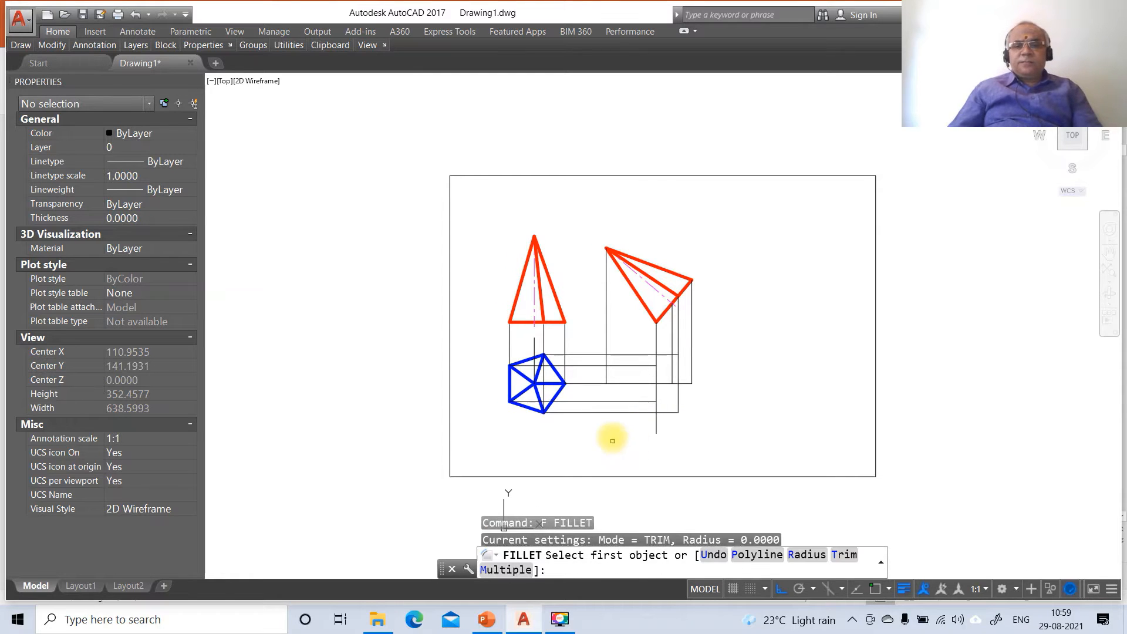
{"action": "left_click", "coordinate": [647, 400]}
{"action": "left_click", "coordinate": [653, 386]}
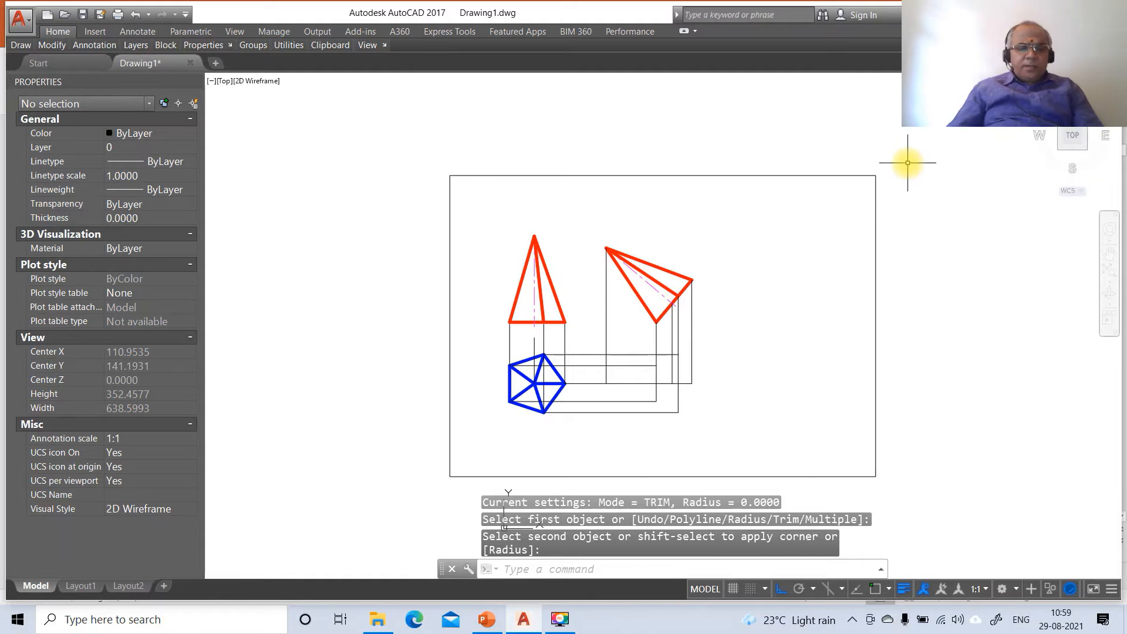
- Draw the second top view's two upper base edges, joining projector intersections from the upper-left corner over the top corner to the rightmost corner
{"action": "type", "text": "Z"}
{"action": "key", "text": "Return"}
{"action": "type", "text": "W"}
{"action": "key", "text": "Return"}
{"action": "left_click", "coordinate": [540, 315]}
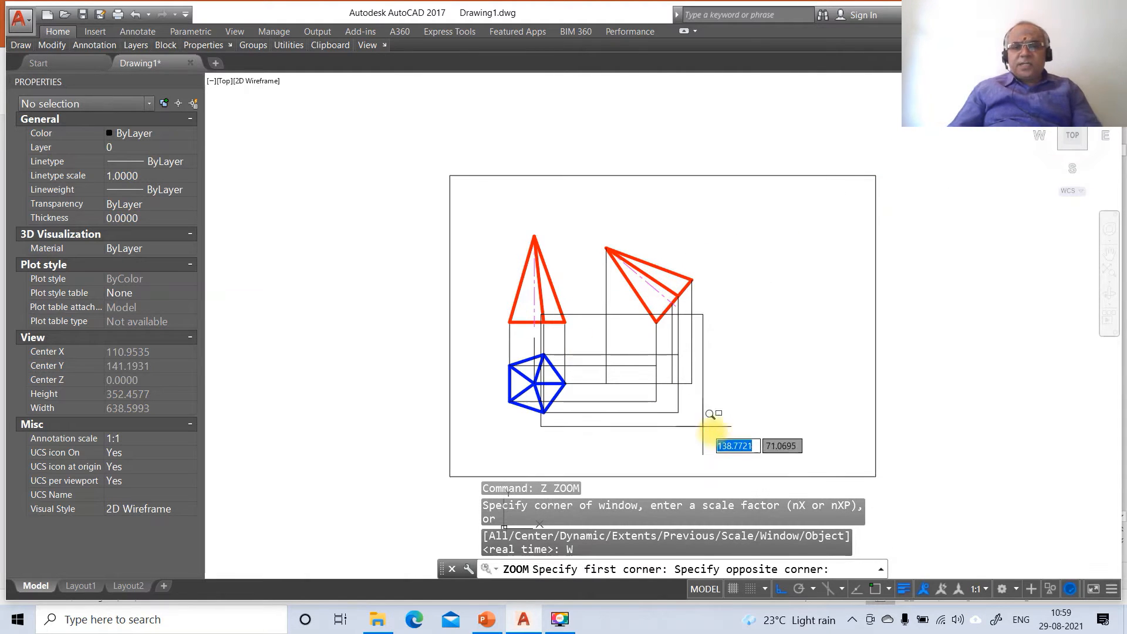
{"action": "left_click", "coordinate": [749, 453]}
{"action": "type", "text": "L"}
{"action": "key", "text": "Return"}
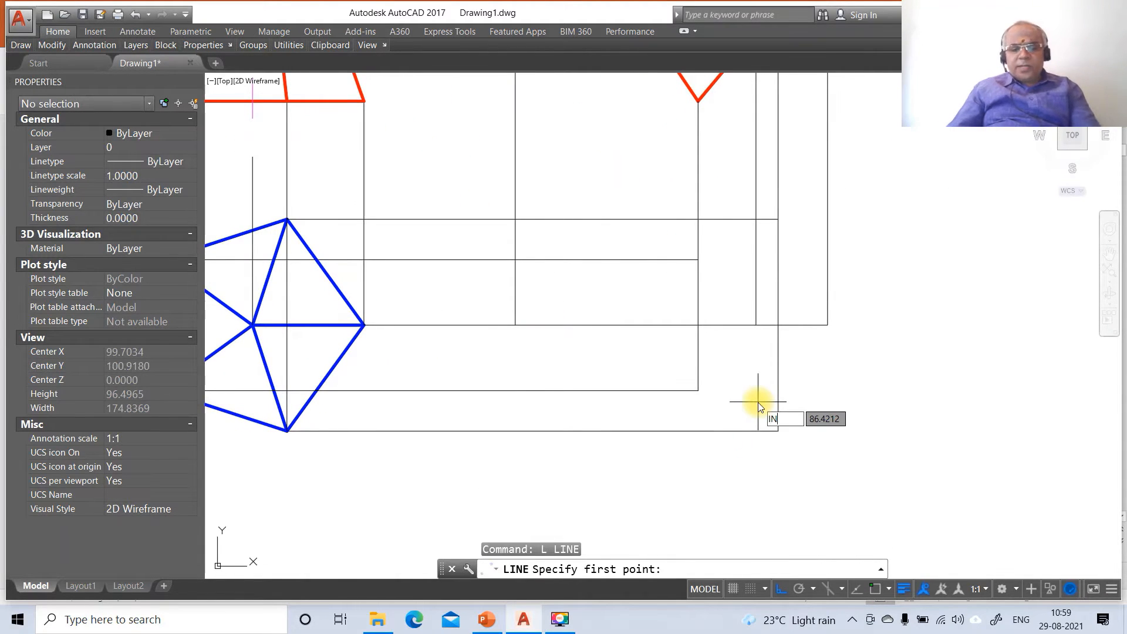
{"action": "type", "text": "INT"}
{"action": "key", "text": "Return"}
{"action": "left_click", "coordinate": [694, 258]}
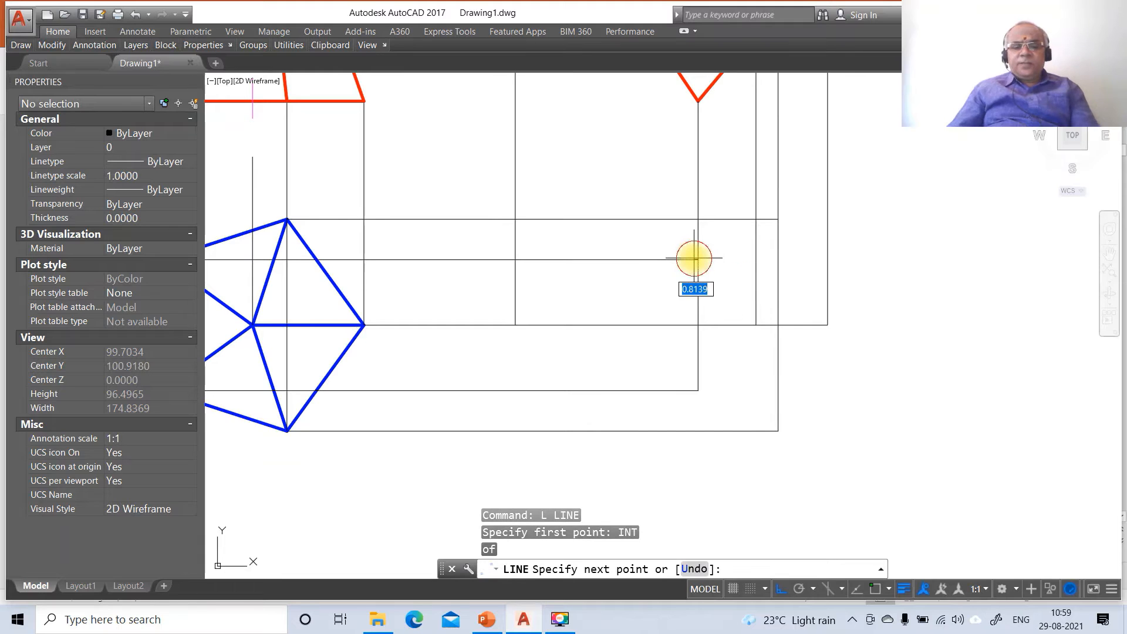
{"action": "type", "text": "INT"}
{"action": "key", "text": "Return"}
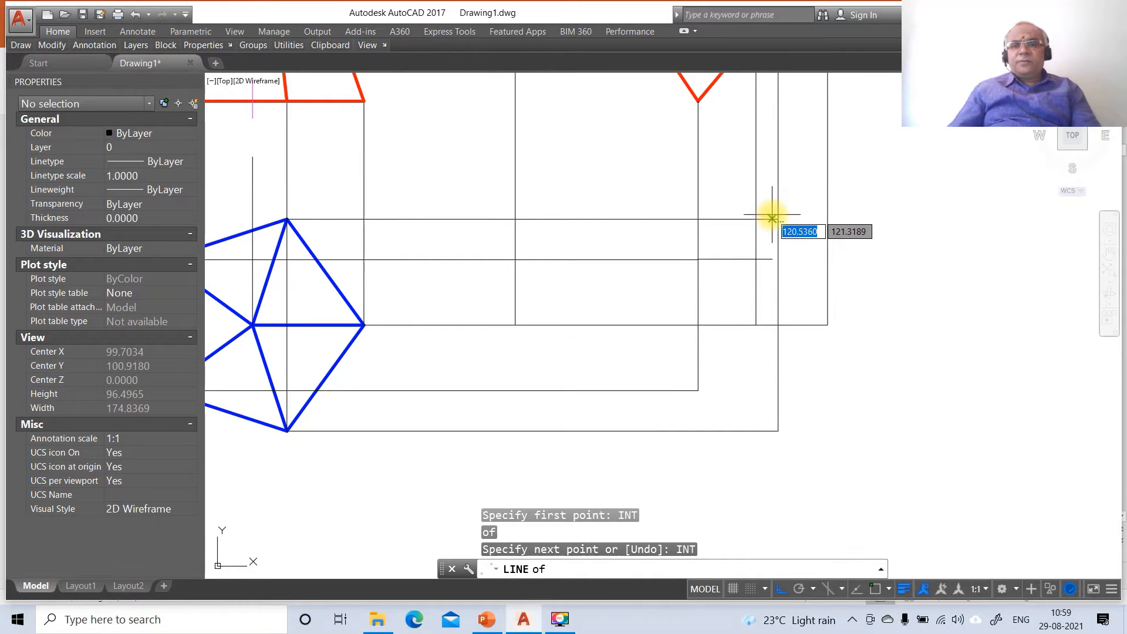
{"action": "left_click", "coordinate": [777, 218]}
{"action": "type", "text": "INT"}
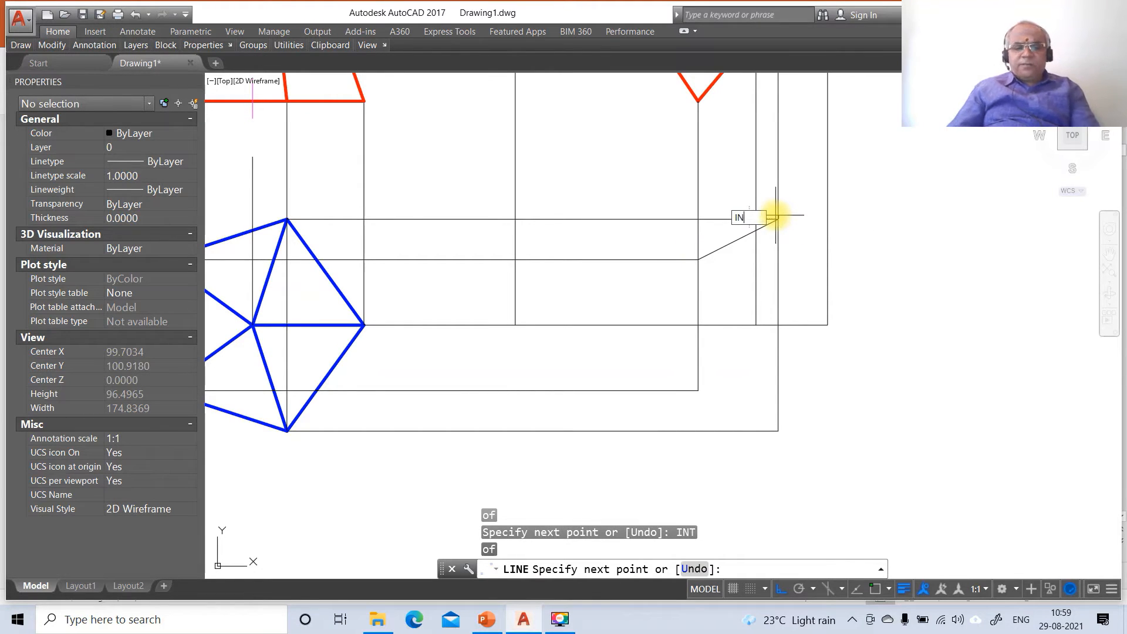
{"action": "key", "text": "Return"}
{"action": "left_click", "coordinate": [831, 325]}
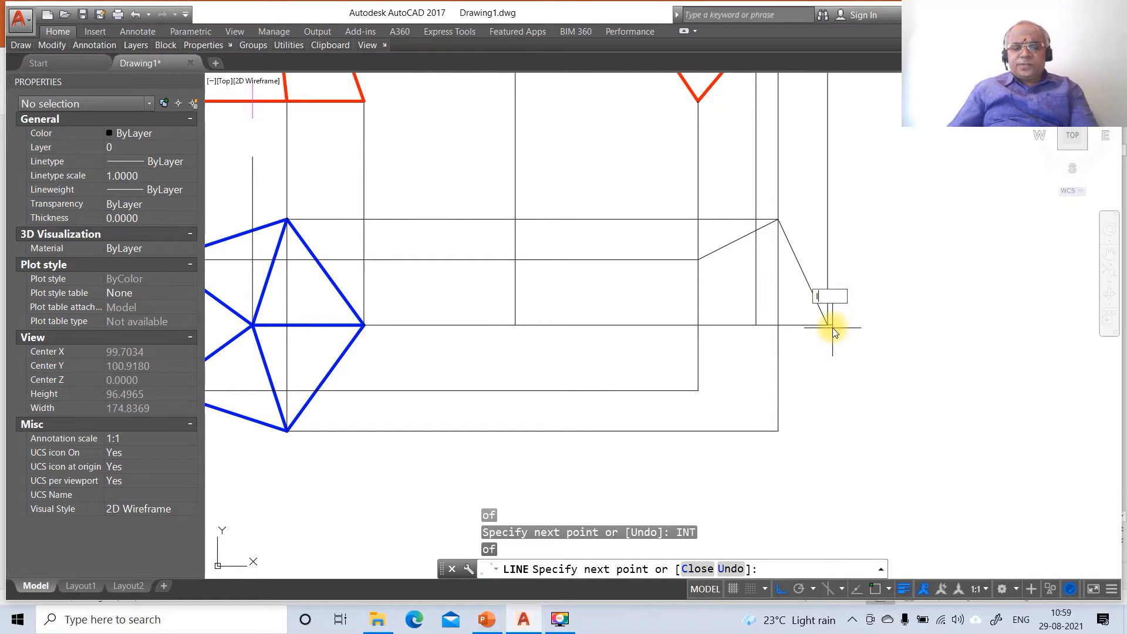
- Continue the base outline from the rightmost corner through the bottom corner to the lower-left projector intersection
{"action": "type", "text": "INT"}
{"action": "key", "text": "Return"}
{"action": "left_click", "coordinate": [778, 430]}
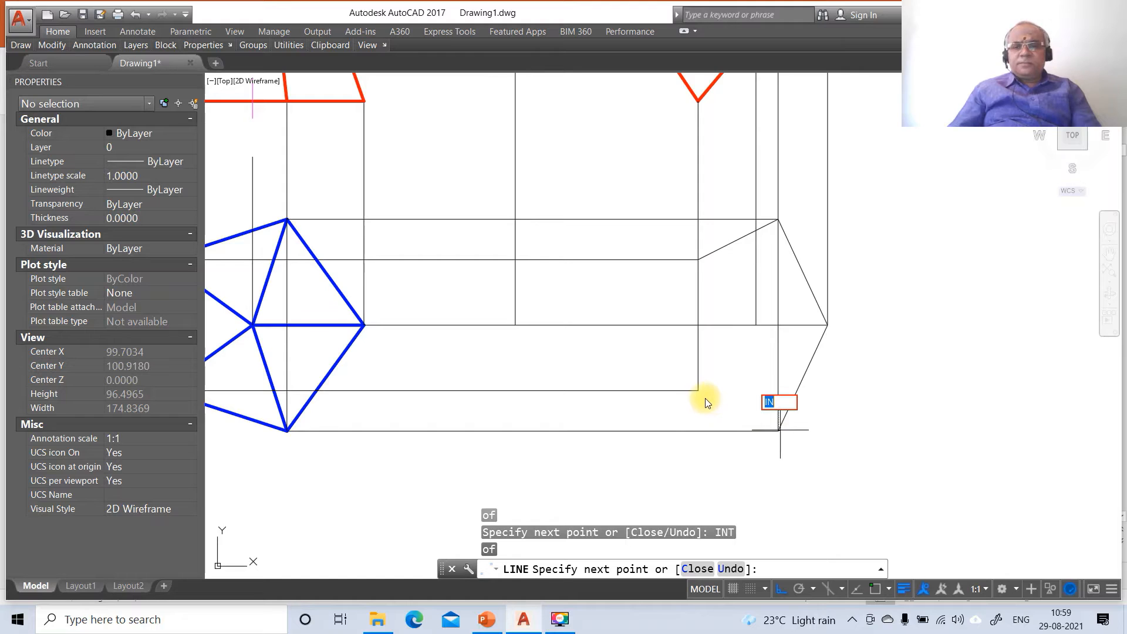
{"action": "type", "text": "INT"}
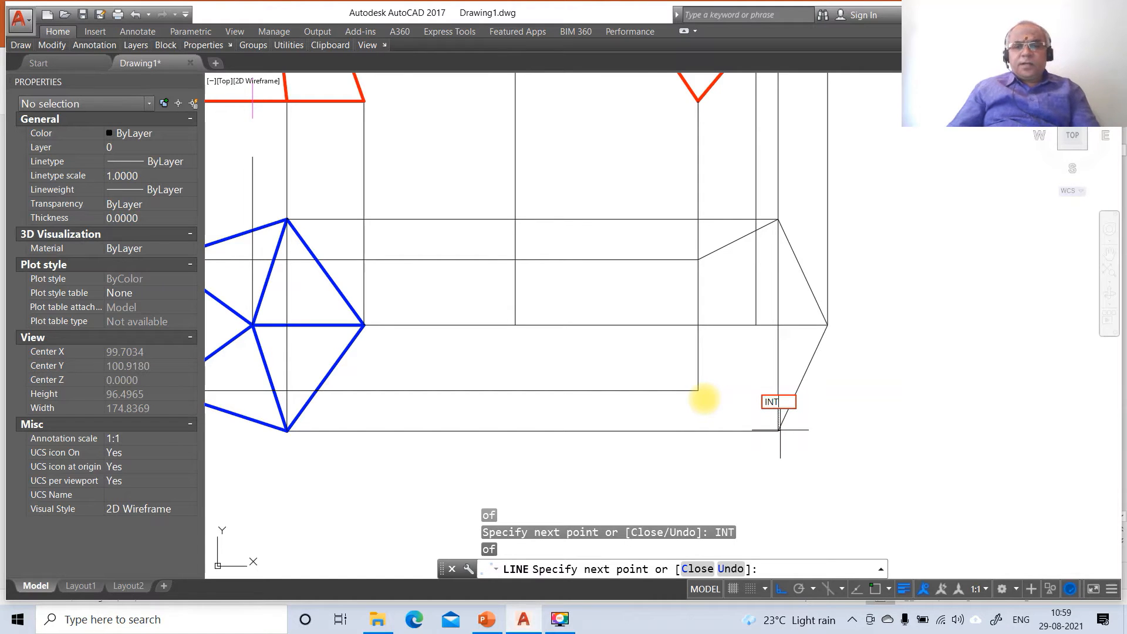
{"action": "key", "text": "Return"}
{"action": "left_click", "coordinate": [697, 390]}
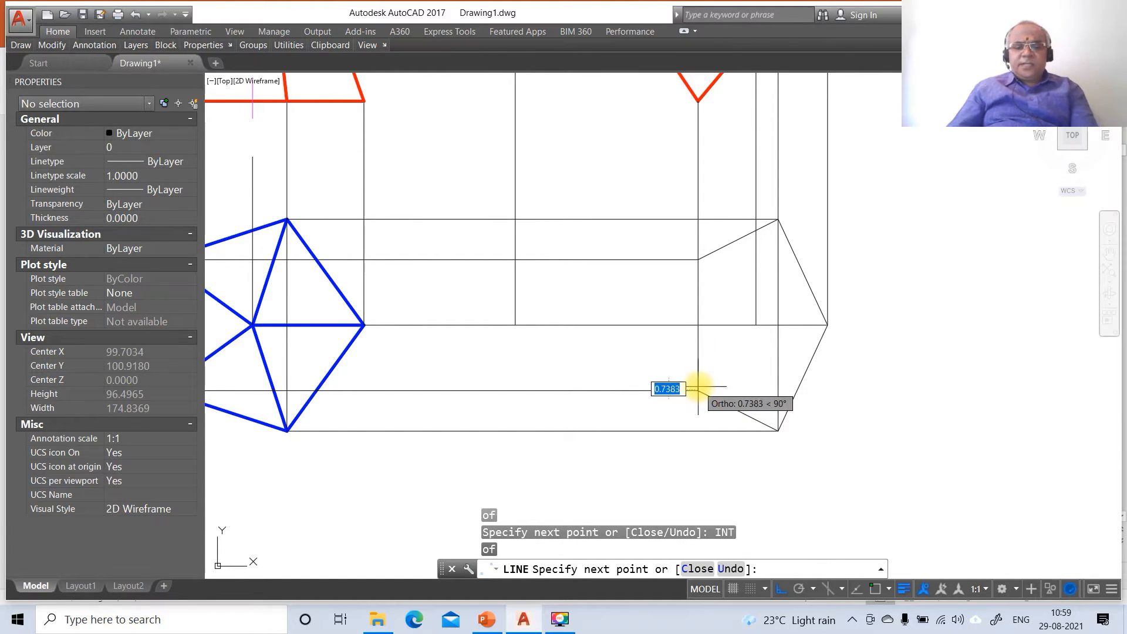
- Draw the slant edges from the lower-left base corner to the projected apex and on to the upper-left base corner
{"action": "type", "text": "INT"}
{"action": "key", "text": "Return"}
{"action": "left_click", "coordinate": [516, 324]}
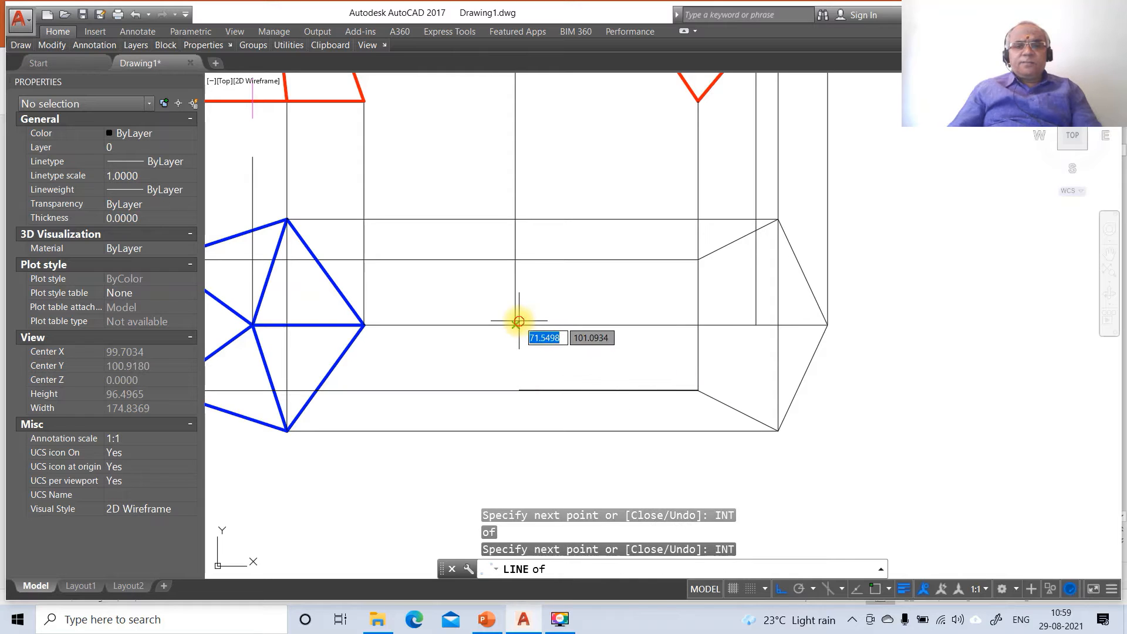
{"action": "key", "text": "Return"}
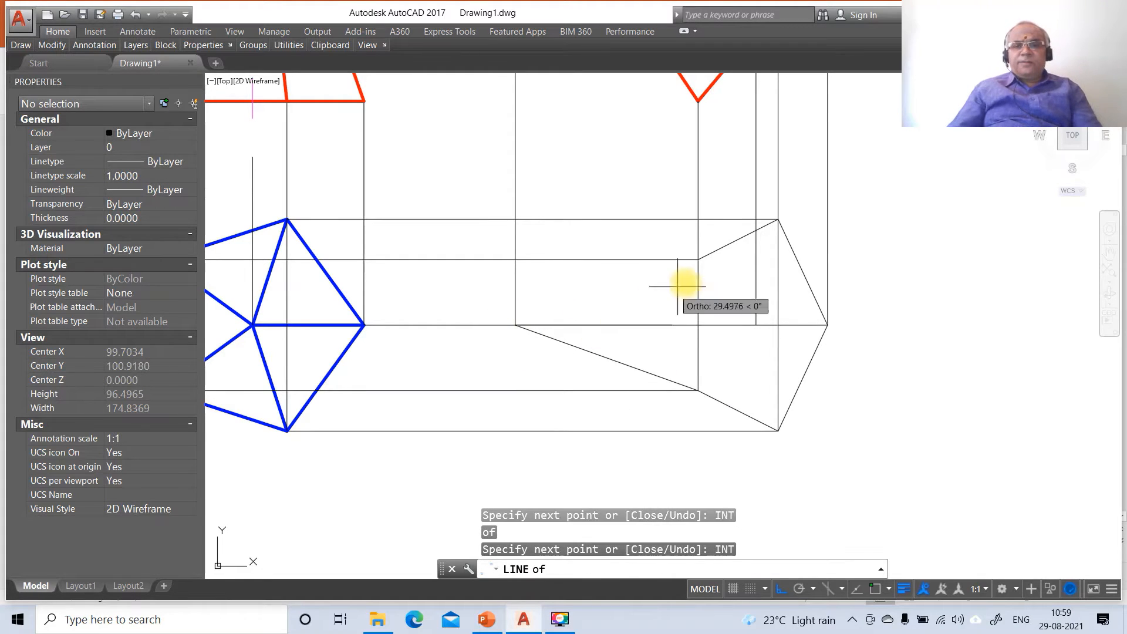
{"action": "left_click", "coordinate": [697, 258]}
{"action": "key", "text": "Return"}
- Draw the slant edges from the top base corner to the projected apex and on to the bottom base corner
{"action": "key", "text": "Return"}
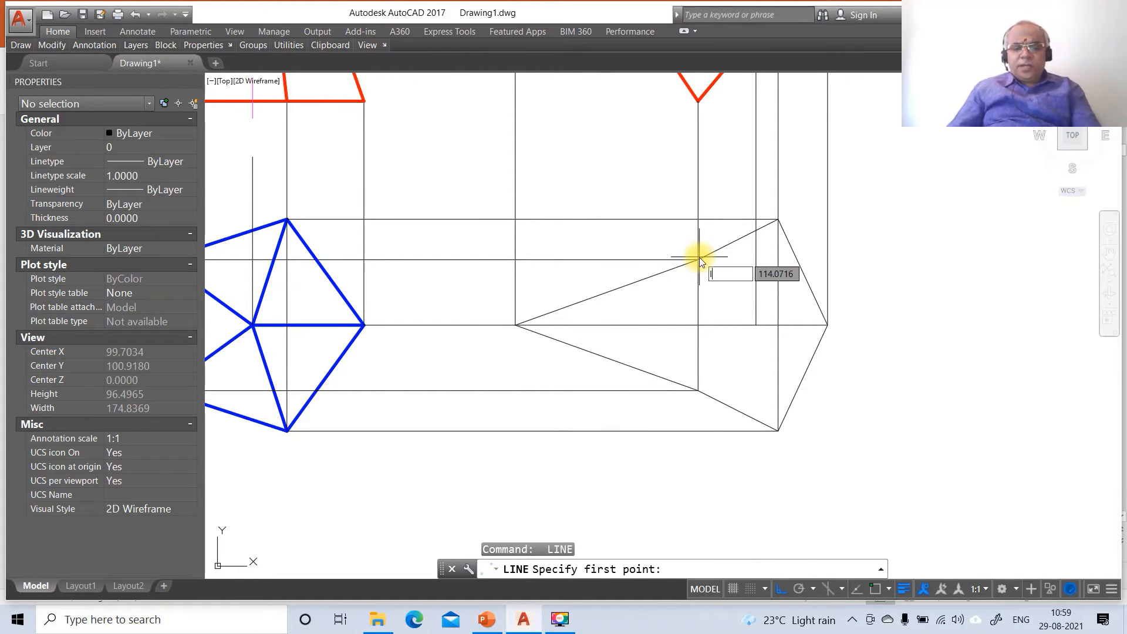
{"action": "type", "text": "INT"}
{"action": "key", "text": "Return"}
{"action": "left_click", "coordinate": [778, 220]}
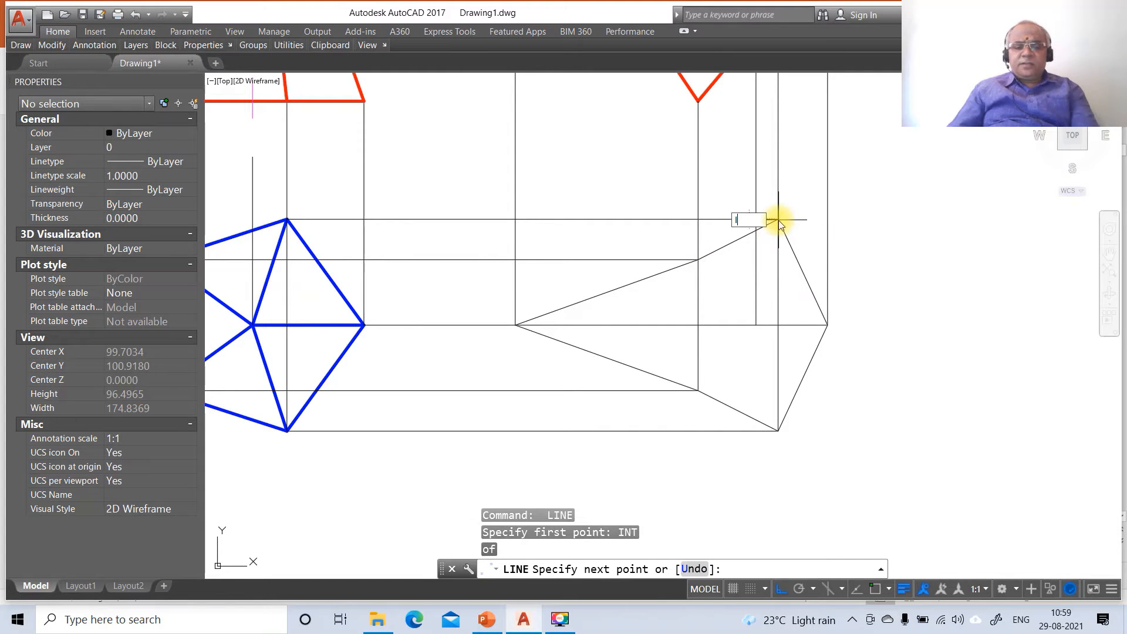
{"action": "type", "text": "INT"}
{"action": "key", "text": "Return"}
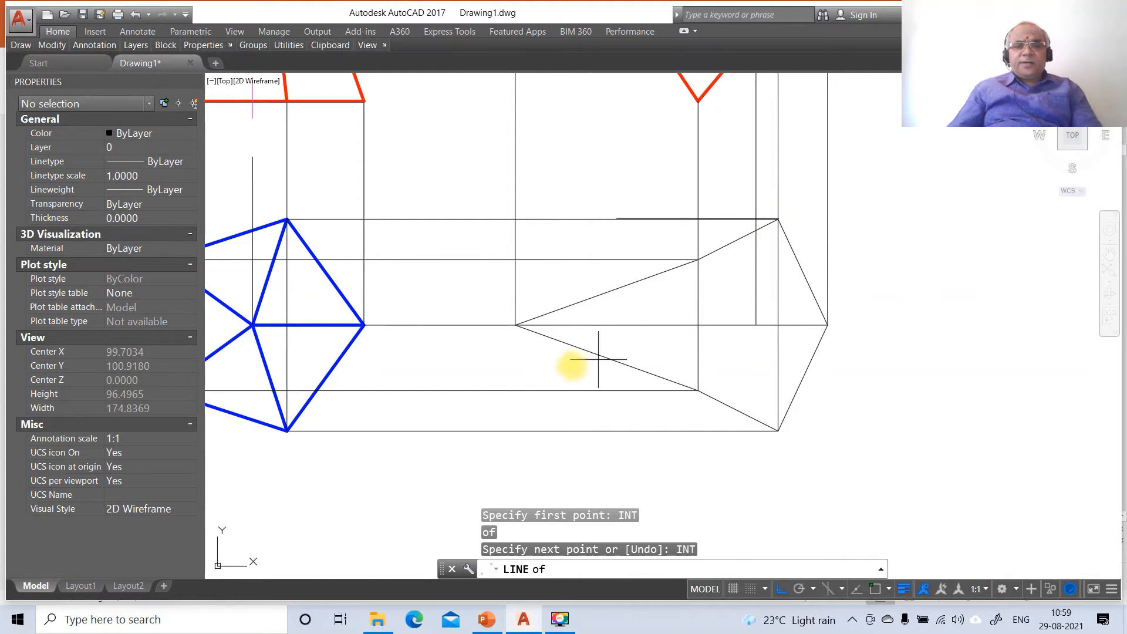
{"action": "left_click", "coordinate": [515, 324]}
{"action": "type", "text": "INT"}
{"action": "key", "text": "Return"}
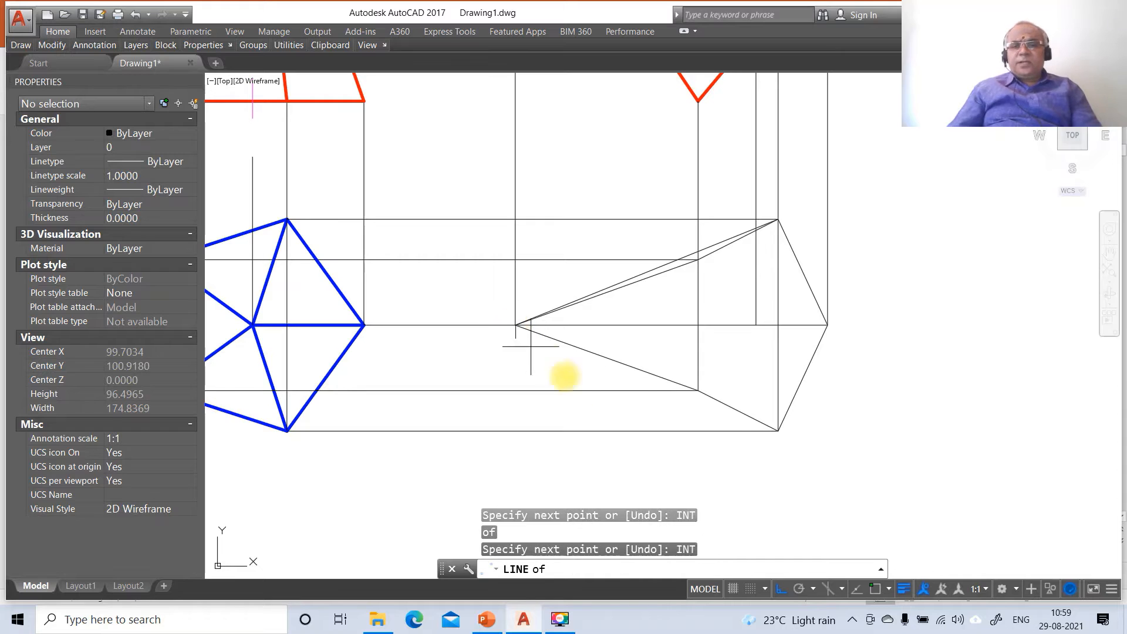
{"action": "left_click", "coordinate": [778, 430]}
{"action": "key", "text": "Return"}
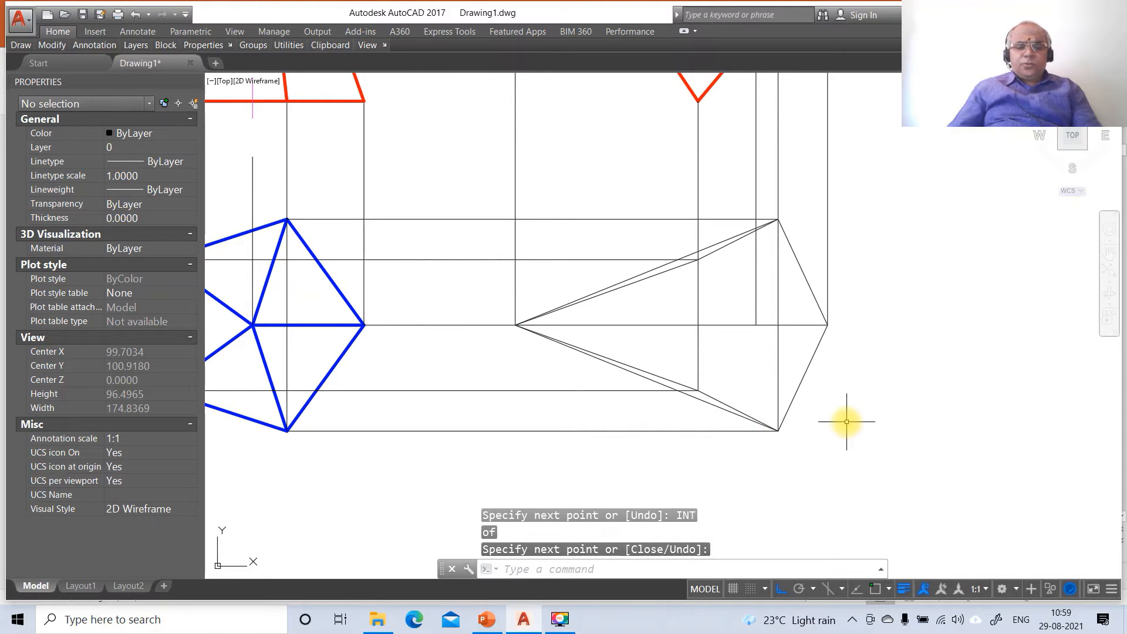
{"action": "type", "text": "BR"}
{"action": "key", "text": "Return"}
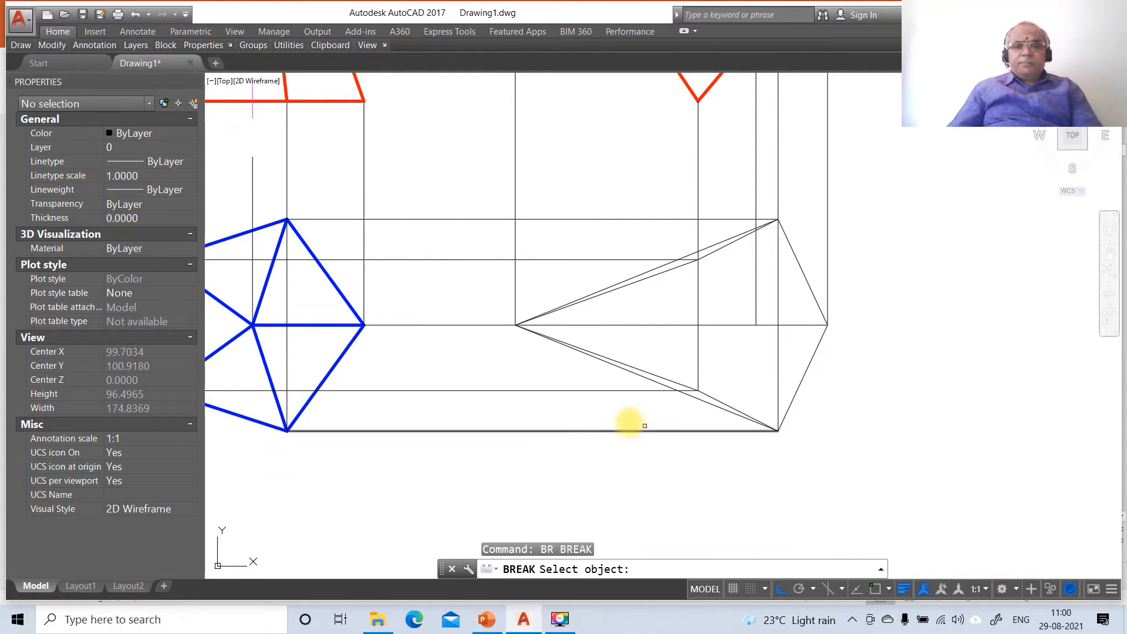
{"action": "left_click", "coordinate": [553, 324]}
{"action": "type", "text": "F"}
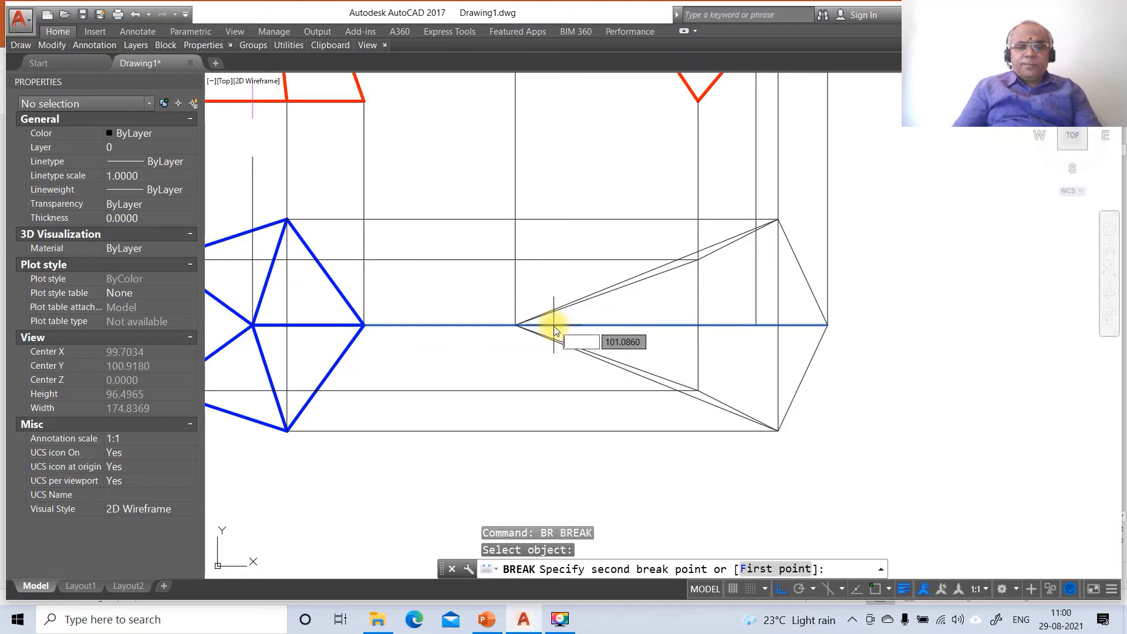
{"action": "type", "text": "R"}
{"action": "key", "text": "Return"}
{"action": "type", "text": "INT"}
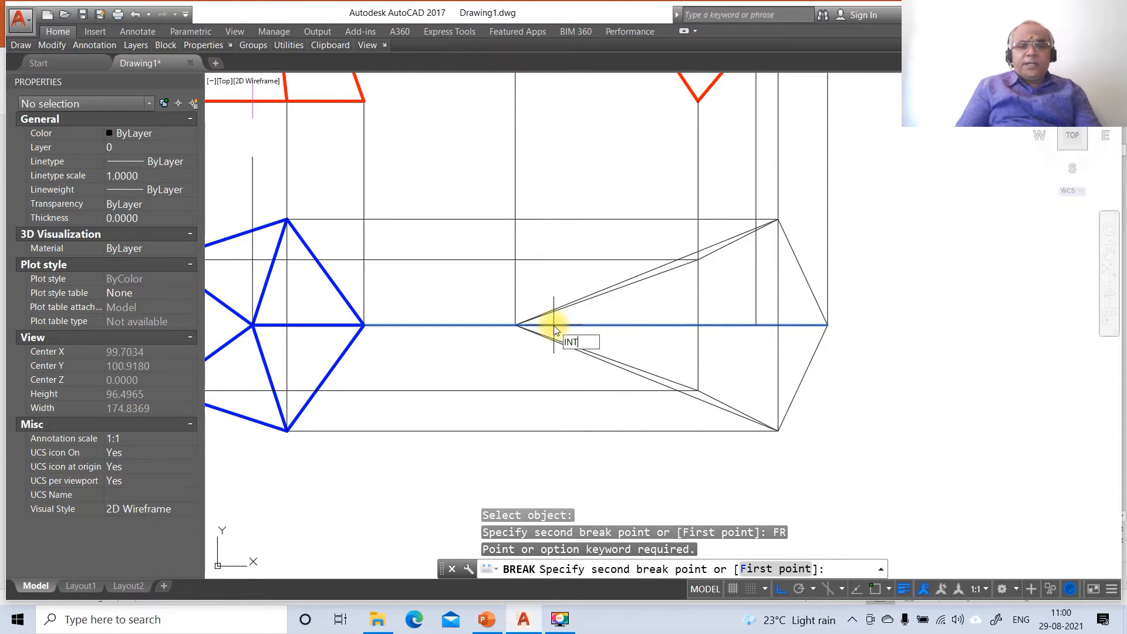
{"action": "key", "text": "Return"}
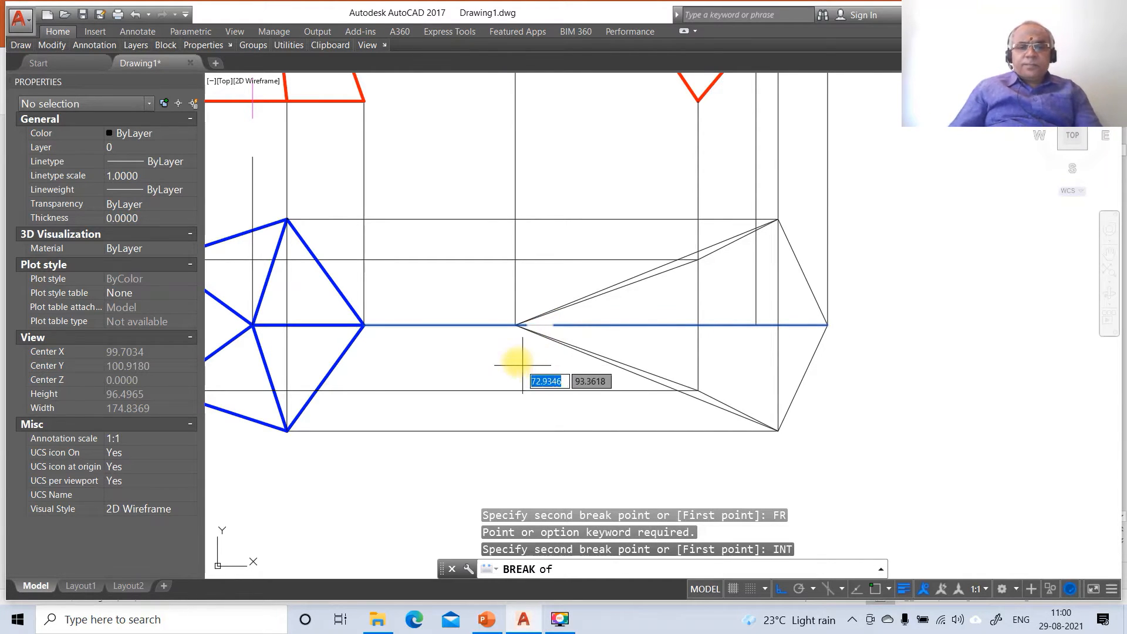
{"action": "key", "text": "Escape"}
- Break the central horizontal projector at the projected apex without leaving a gap
{"action": "key", "text": "Return"}
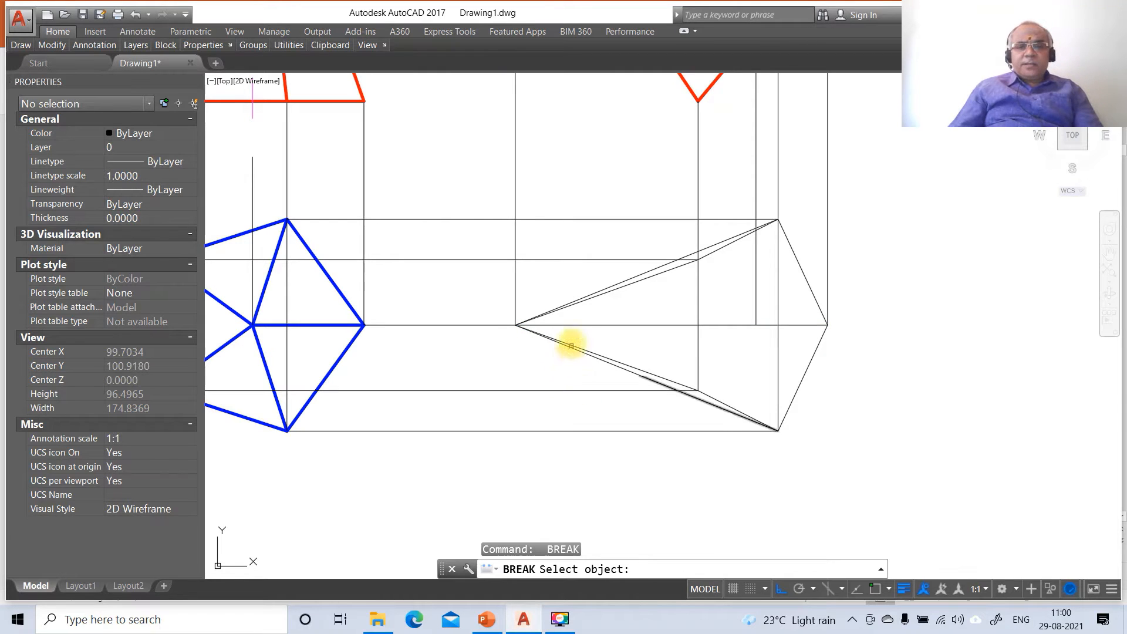
{"action": "left_click", "coordinate": [572, 324]}
{"action": "key", "text": "Return"}
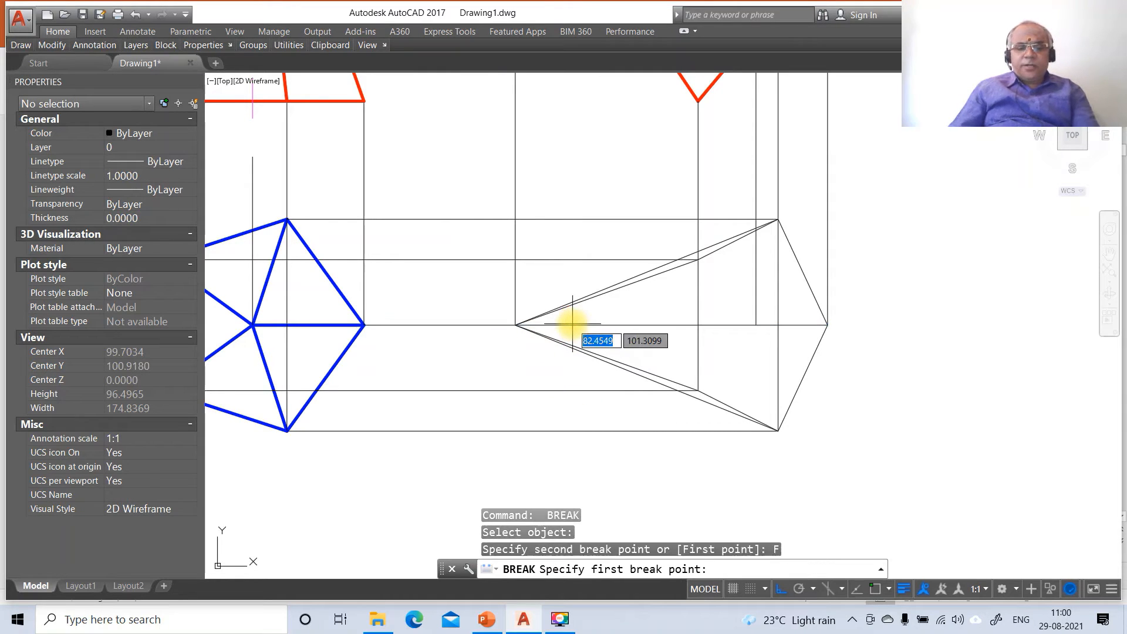
{"action": "key", "text": "Return"}
{"action": "left_click", "coordinate": [517, 324]}
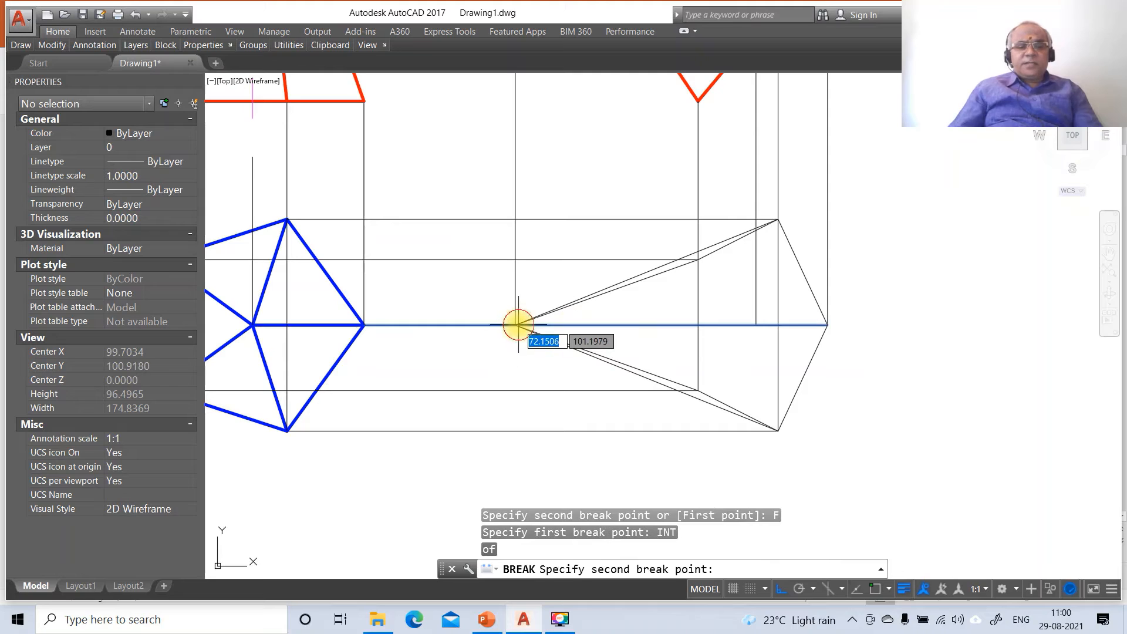
{"action": "left_click", "coordinate": [516, 324]}
- Break the central line inside the second top view at its intersection with the axis base point's vertical projector, without a gap
{"action": "key", "text": "Return"}
{"action": "left_click", "coordinate": [743, 324]}
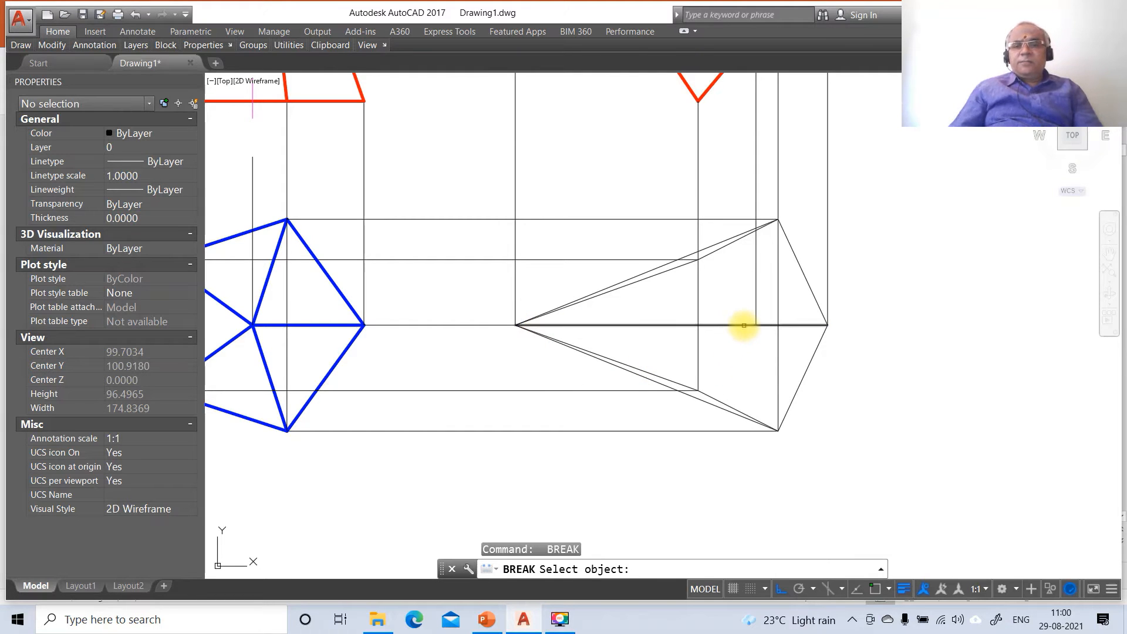
{"action": "type", "text": "F"}
{"action": "key", "text": "Return"}
{"action": "type", "text": "INT"}
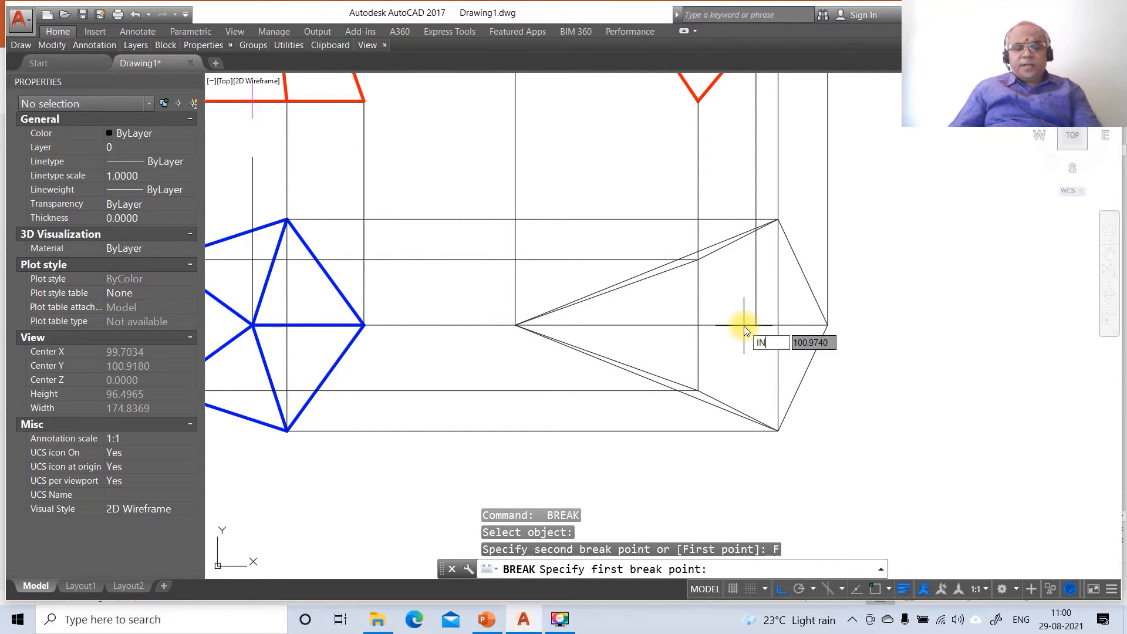
{"action": "key", "text": "Return"}
{"action": "left_click", "coordinate": [756, 324]}
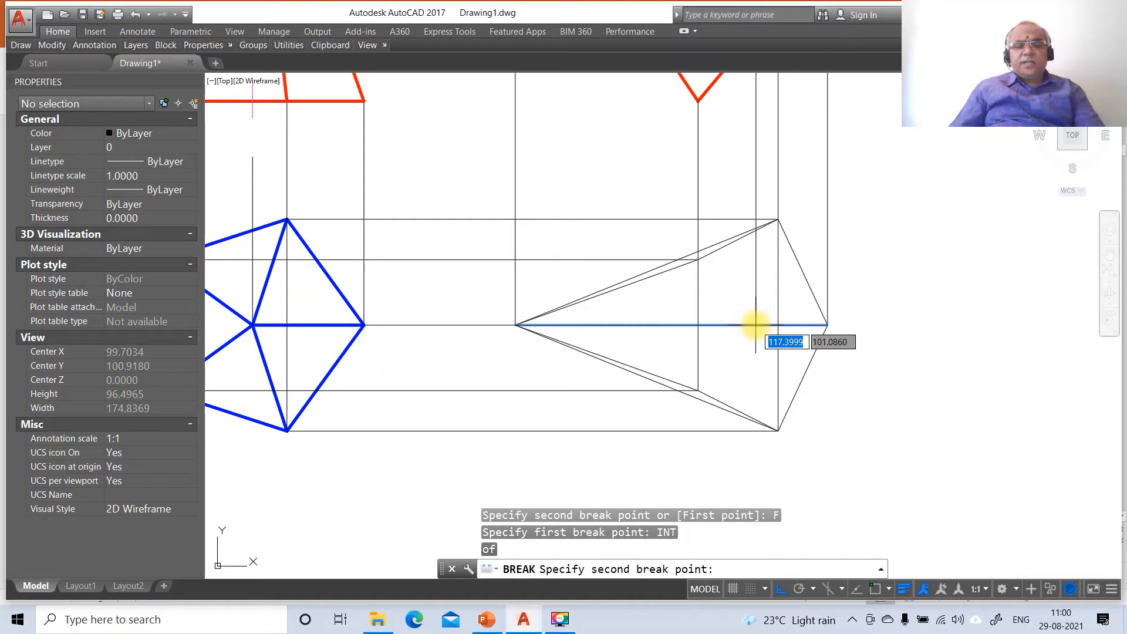
{"action": "type", "text": "@"}
{"action": "key", "text": "Return"}
{"action": "key", "text": "Return"}
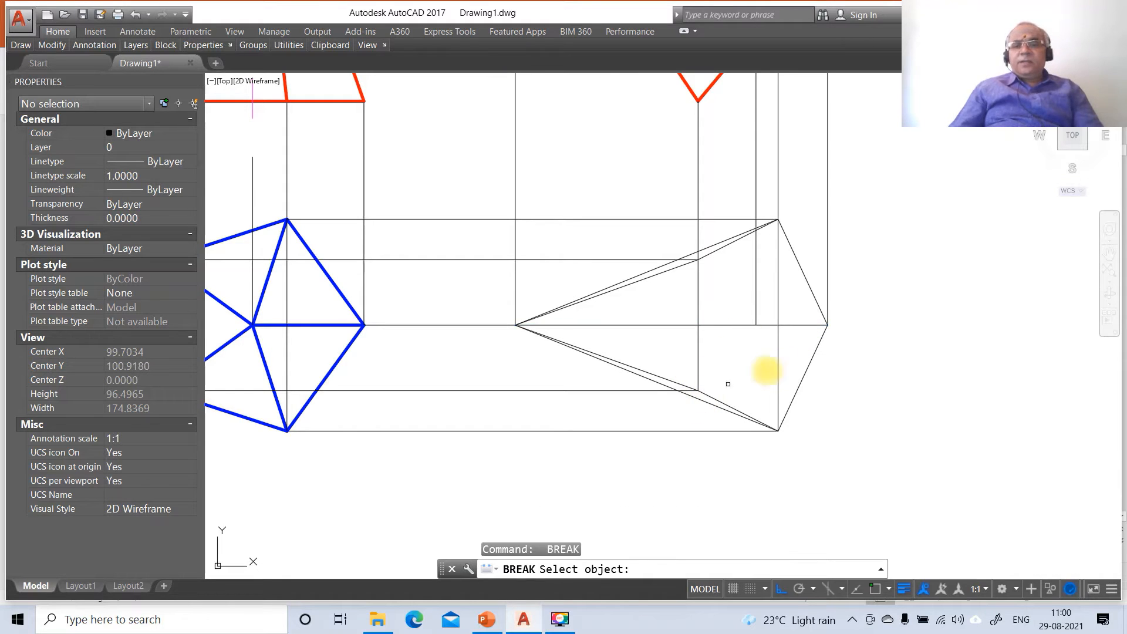
- Break the vertical projector through the second top view at the upper base corner, without leaving a gap
{"action": "left_click", "coordinate": [776, 349]}
{"action": "type", "text": "F"}
{"action": "key", "text": "Return"}
{"action": "type", "text": "INT"}
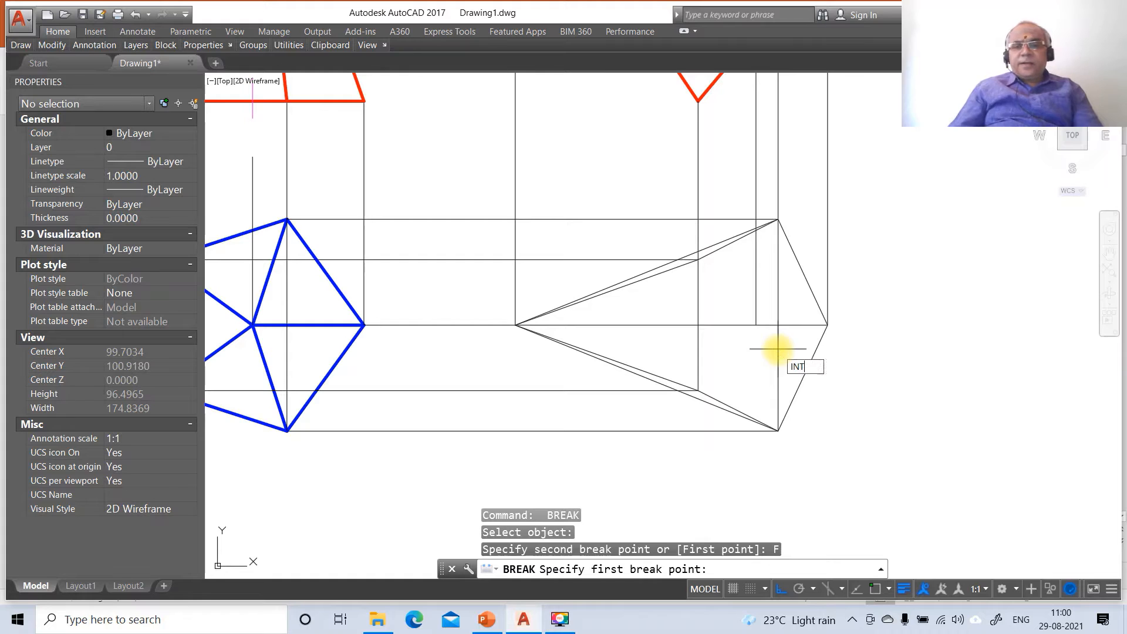
{"action": "key", "text": "Return"}
{"action": "left_click", "coordinate": [778, 222]}
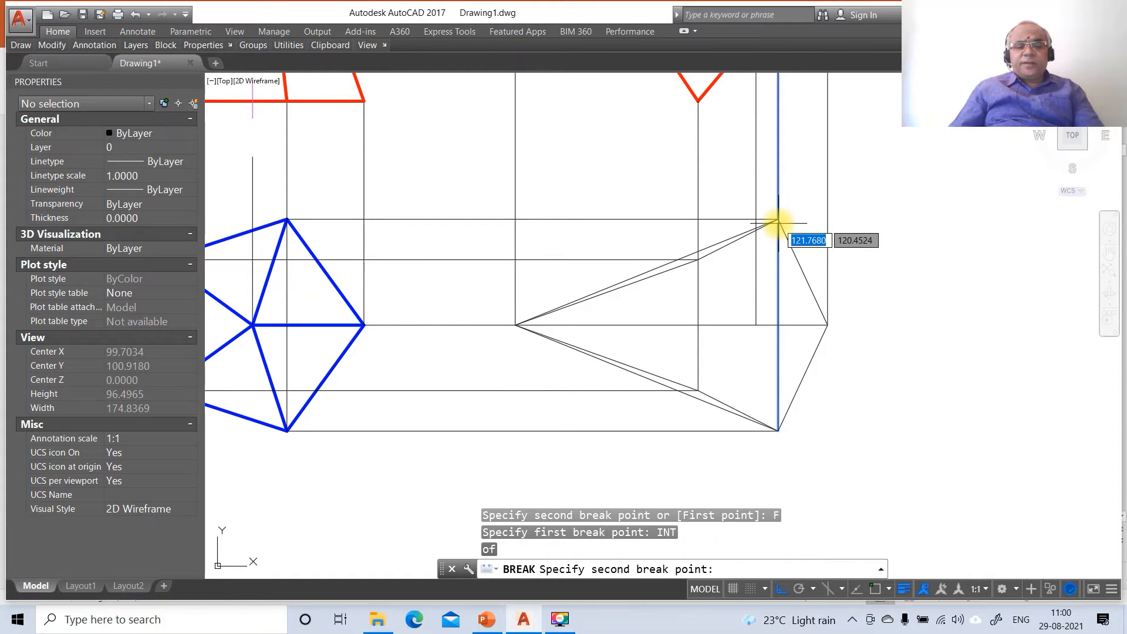
{"action": "left_click", "coordinate": [777, 223]}
- Break the vertical projector along the base edge nearest the apex at its intersection with the upper inner horizontal projector, without a gap
{"action": "key", "text": "Return"}
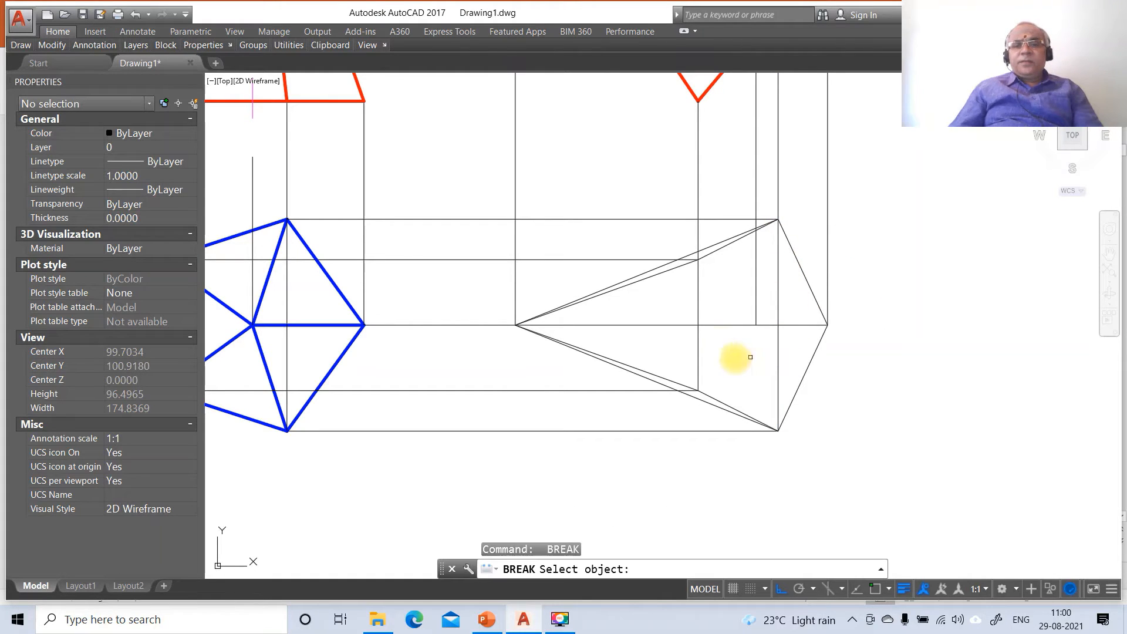
{"action": "left_click", "coordinate": [697, 288]}
{"action": "type", "text": "F"}
{"action": "key", "text": "Return"}
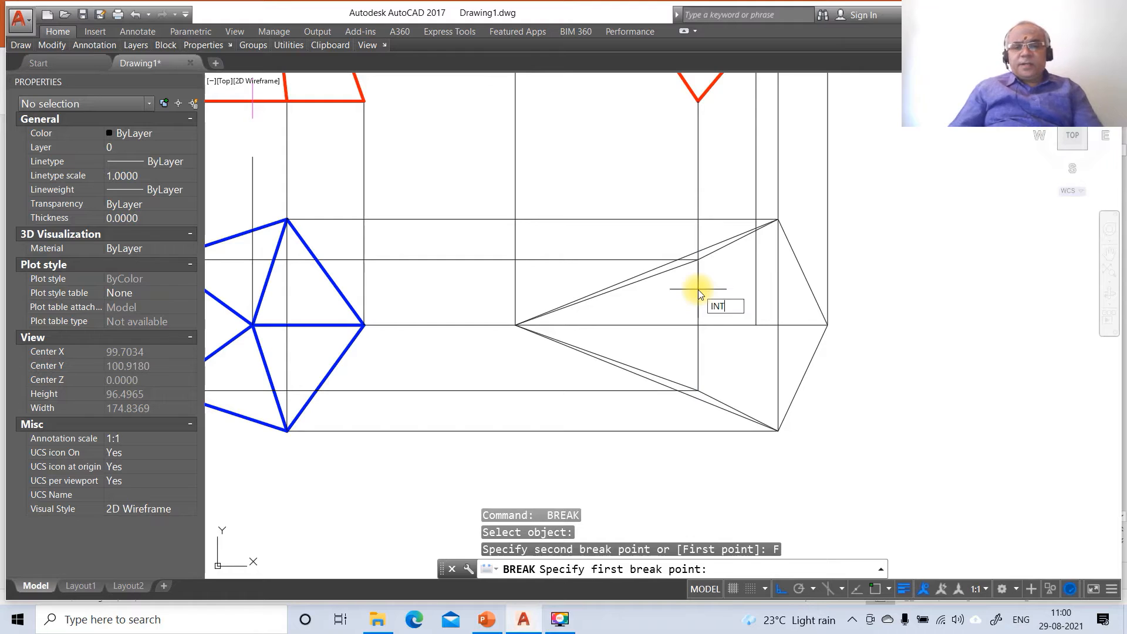
{"action": "key", "text": "Return"}
{"action": "left_click", "coordinate": [702, 264]}
{"action": "type", "text": "@"}
{"action": "key", "text": "Return"}
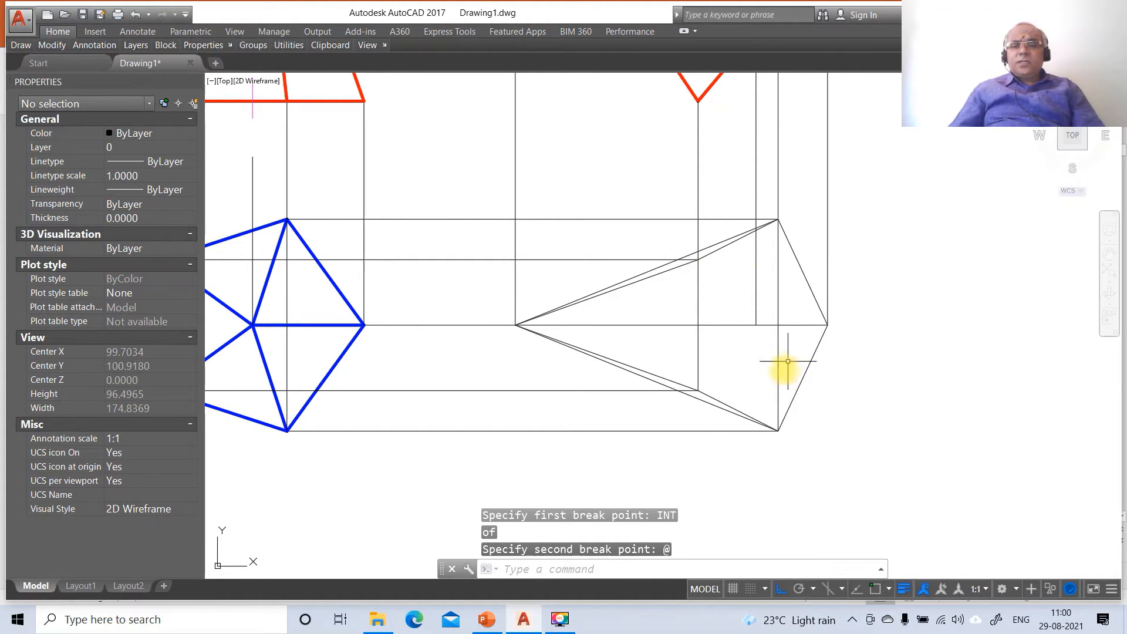
- Consult the final solution slide in PowerPoint and, back in AutoCAD, assign the second top view's outer edges and central line to layer TV
{"action": "left_click", "coordinate": [504, 619]}
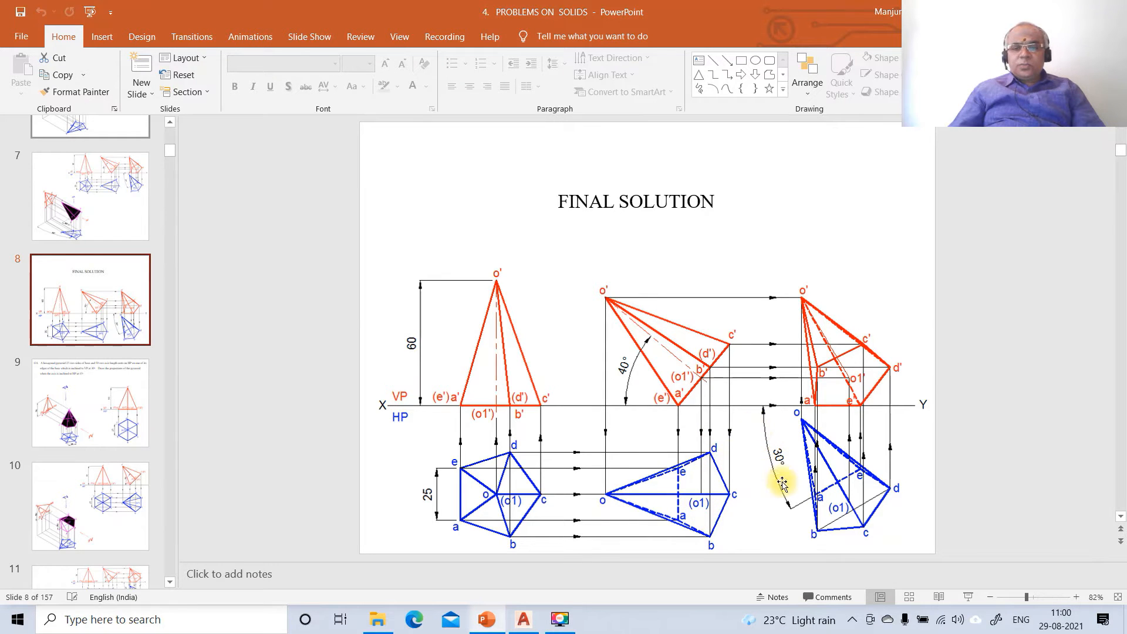
{"action": "left_click", "coordinate": [525, 621]}
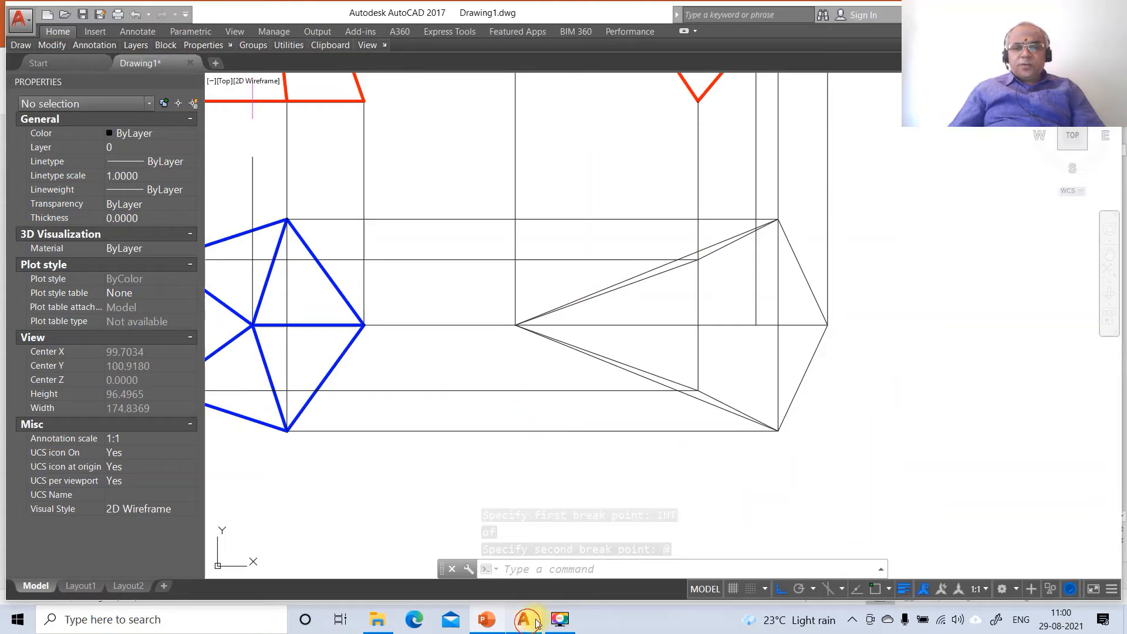
{"action": "key", "text": "Return"}
{"action": "left_click", "coordinate": [662, 265]}
{"action": "left_click", "coordinate": [789, 249]}
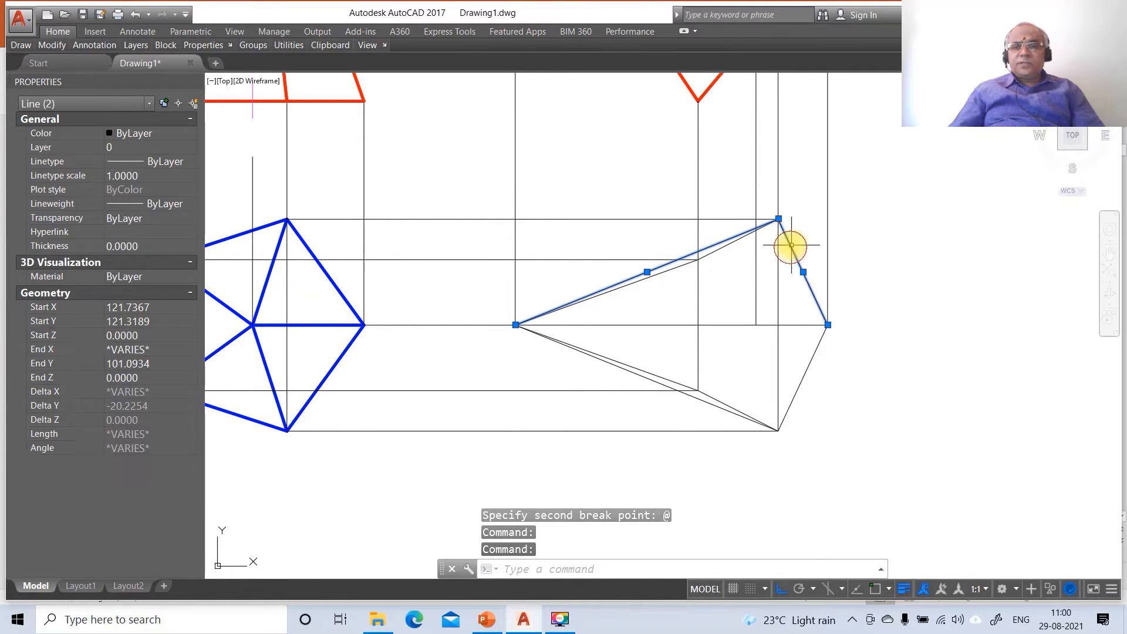
{"action": "left_click", "coordinate": [799, 382]}
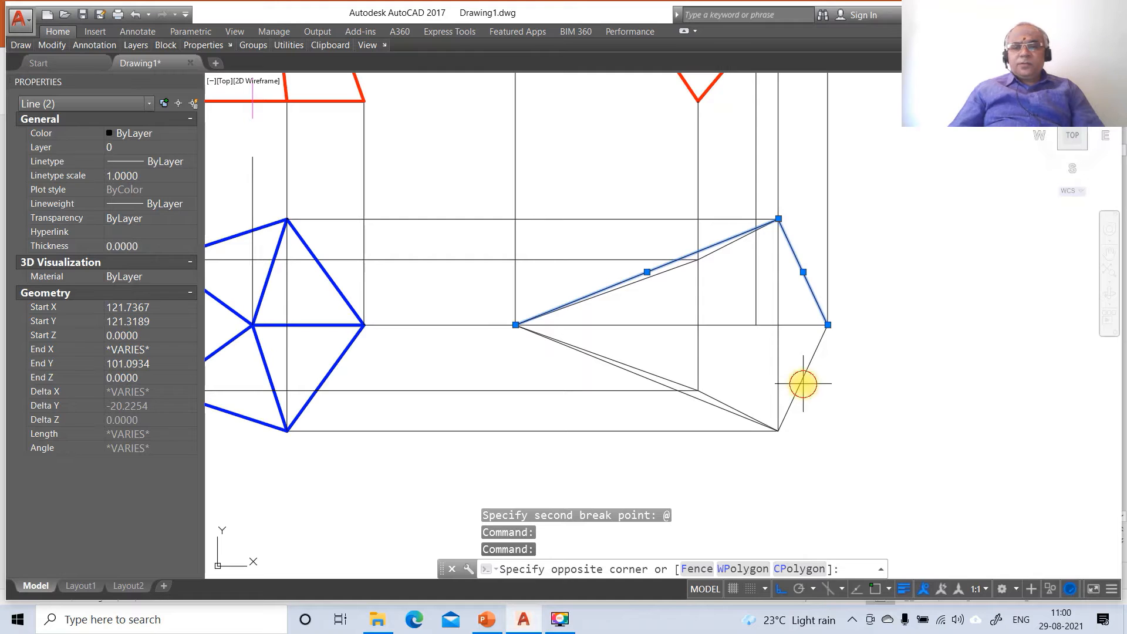
{"action": "left_click", "coordinate": [735, 408]}
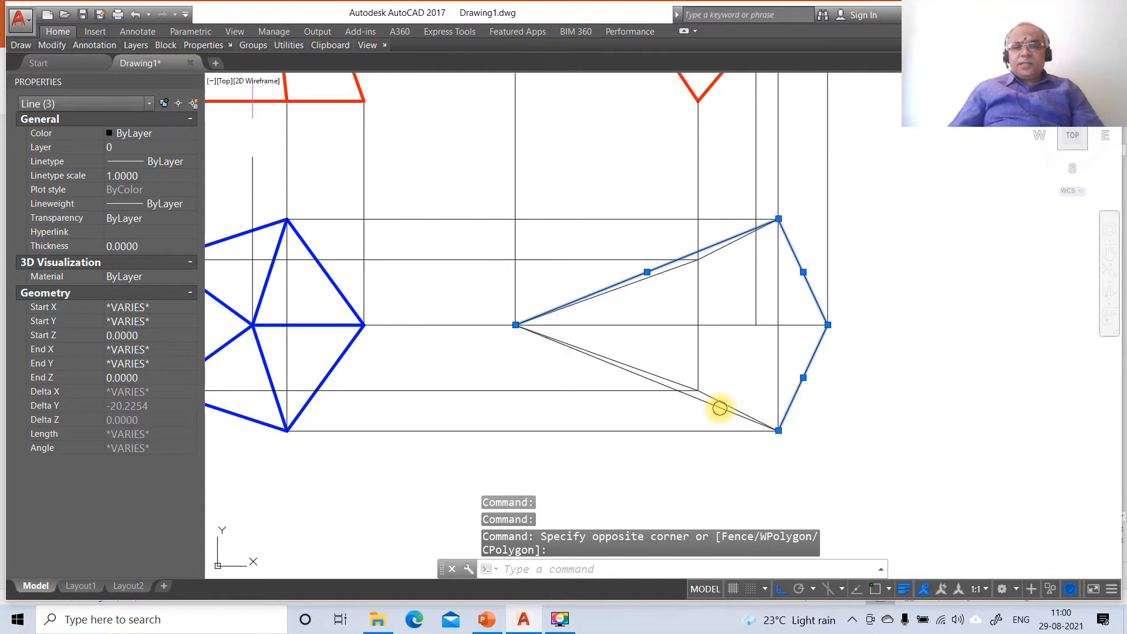
{"action": "left_click", "coordinate": [720, 410]}
{"action": "left_click", "coordinate": [804, 325]}
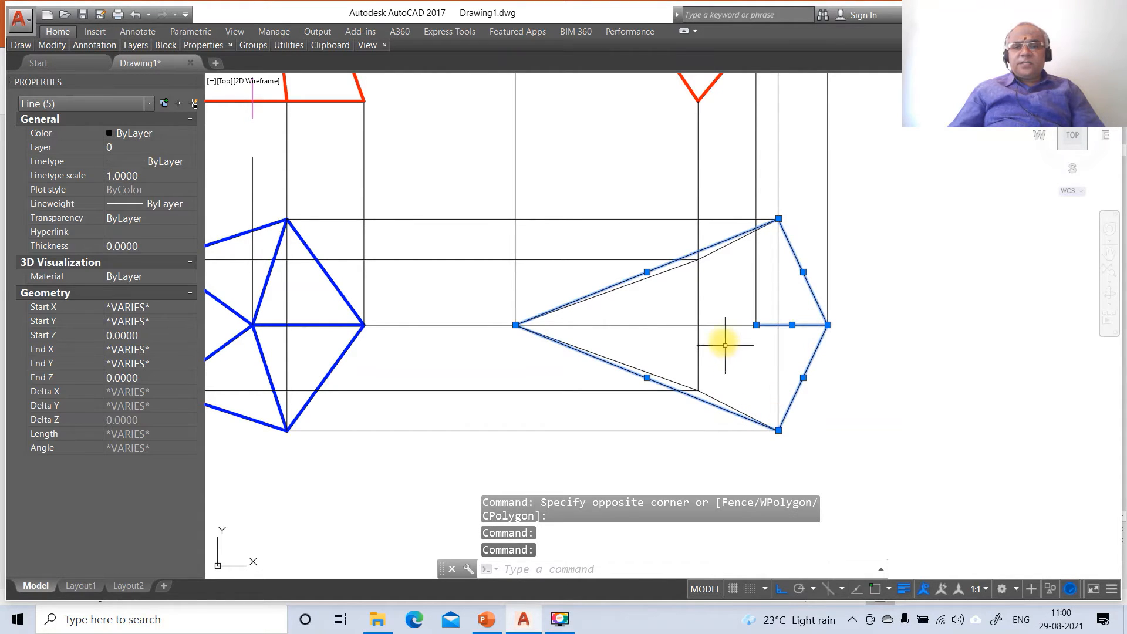
{"action": "left_click", "coordinate": [724, 323]}
{"action": "left_click", "coordinate": [716, 334]}
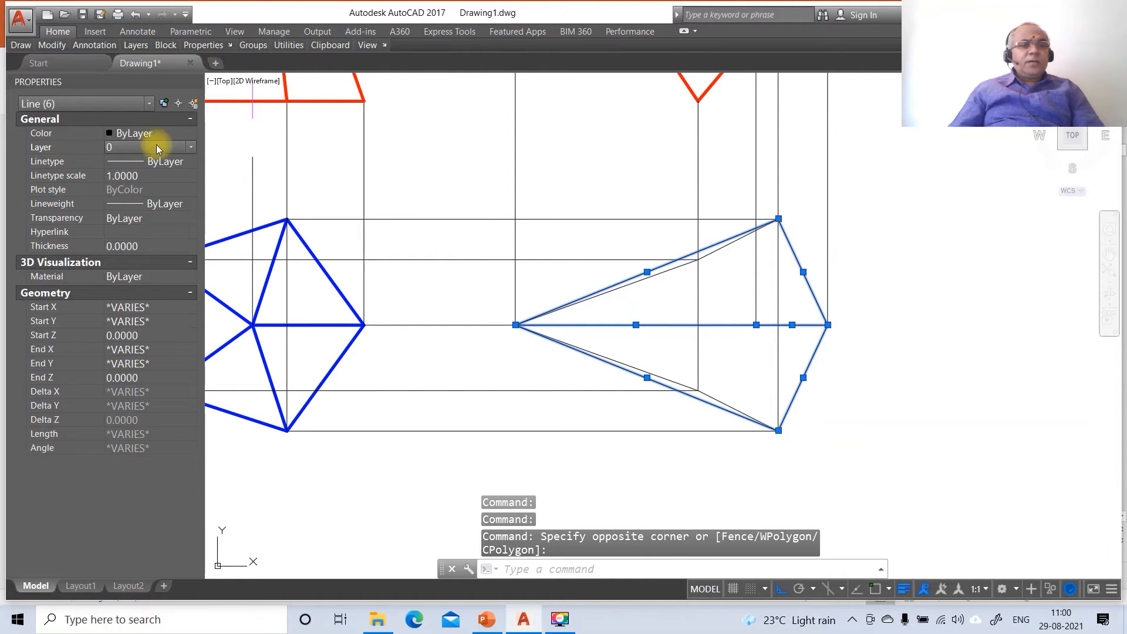
{"action": "left_click", "coordinate": [194, 149]}
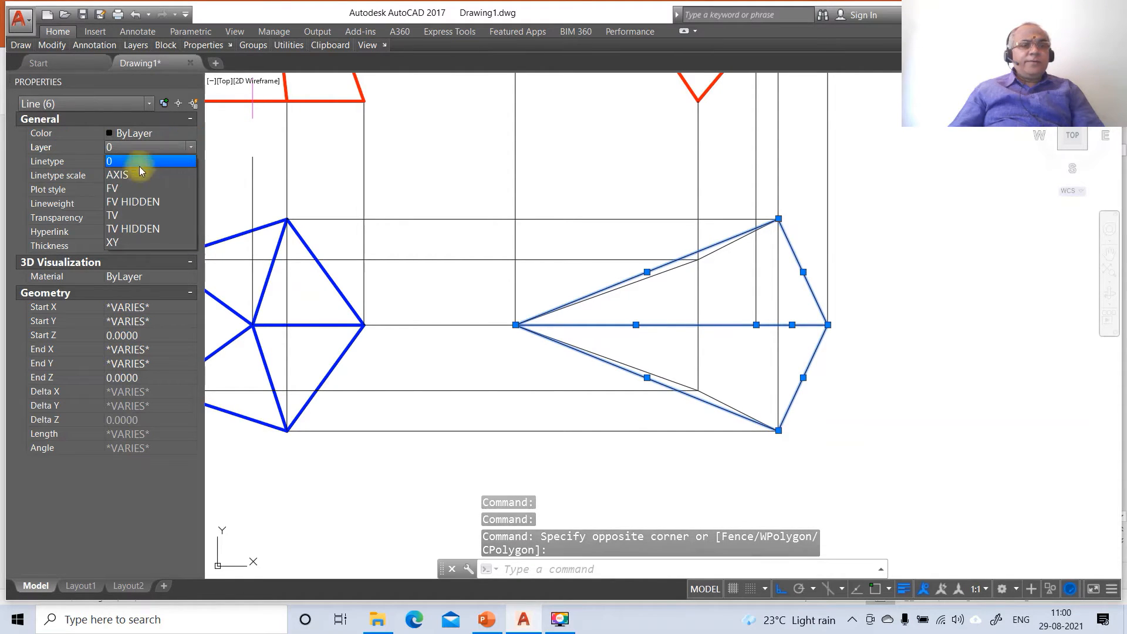
{"action": "left_click", "coordinate": [124, 216]}
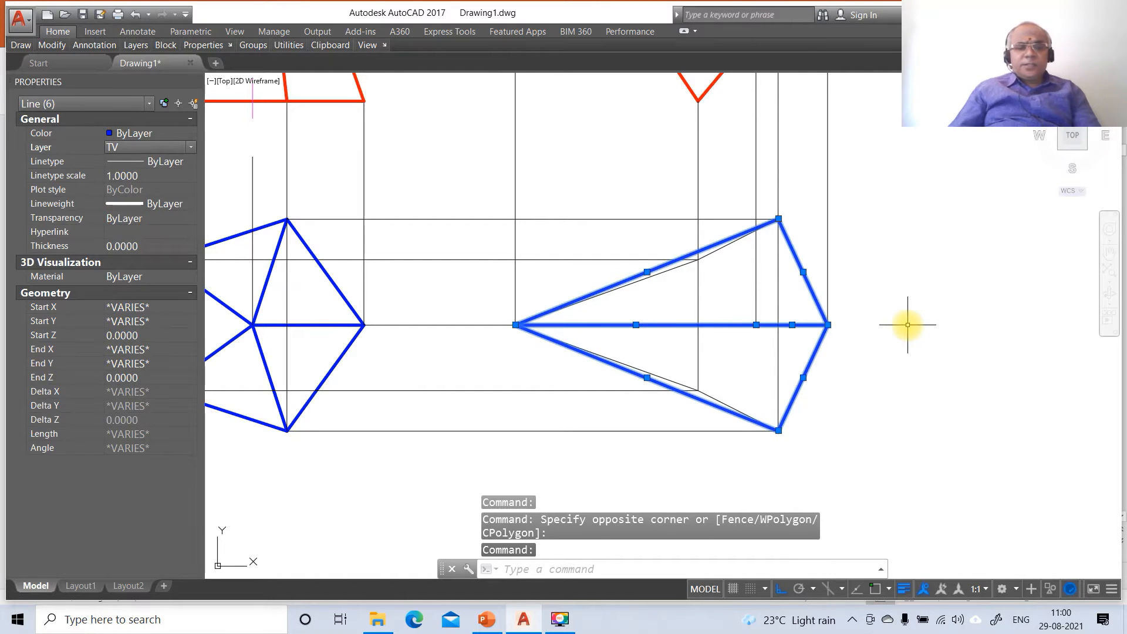
{"action": "key", "text": "Escape"}
{"action": "key", "text": "Escape"}
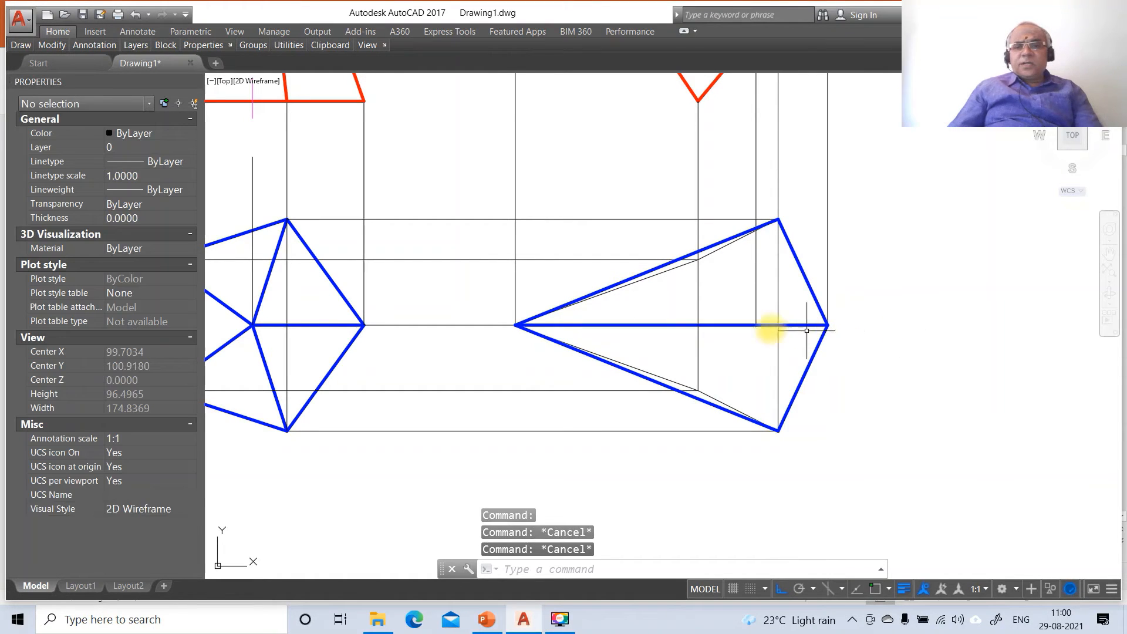
- Assign the second top view's two inner slant edges, vertical base edge and two short inner base edges to layer TV HIDDEN
{"action": "left_click", "coordinate": [697, 295]}
{"action": "left_click", "coordinate": [712, 252]}
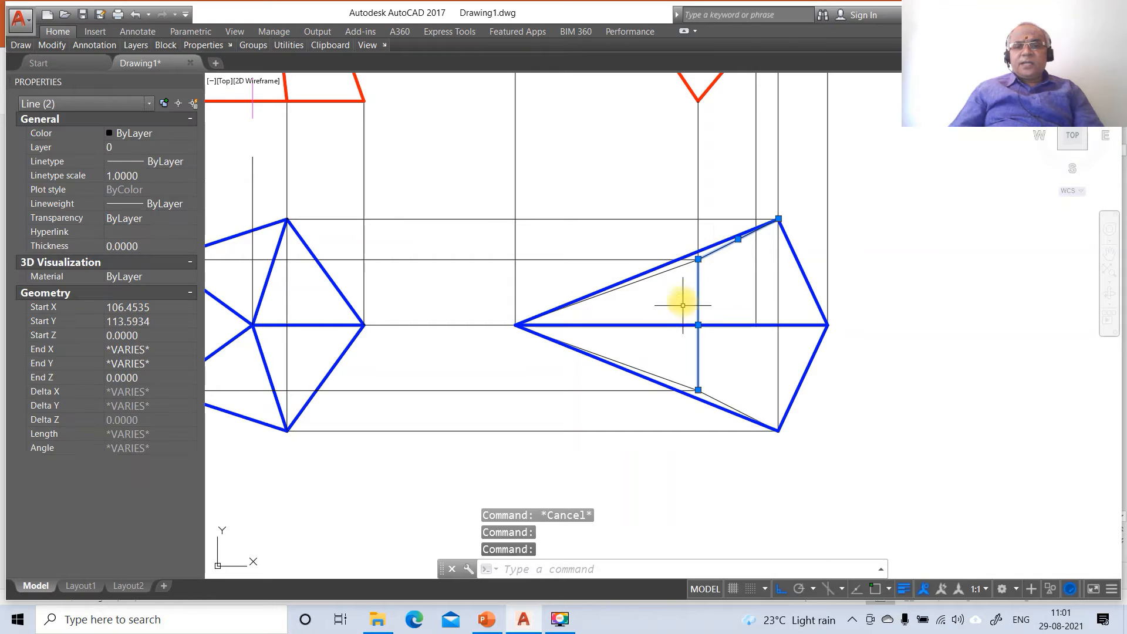
{"action": "left_click", "coordinate": [682, 268]}
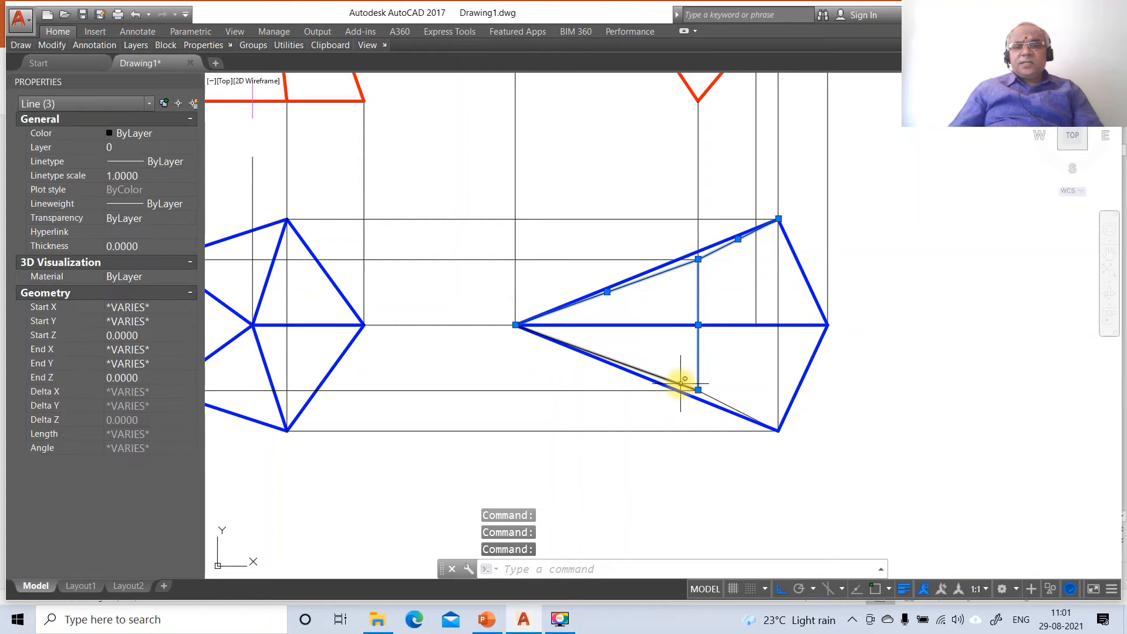
{"action": "left_click", "coordinate": [681, 383]}
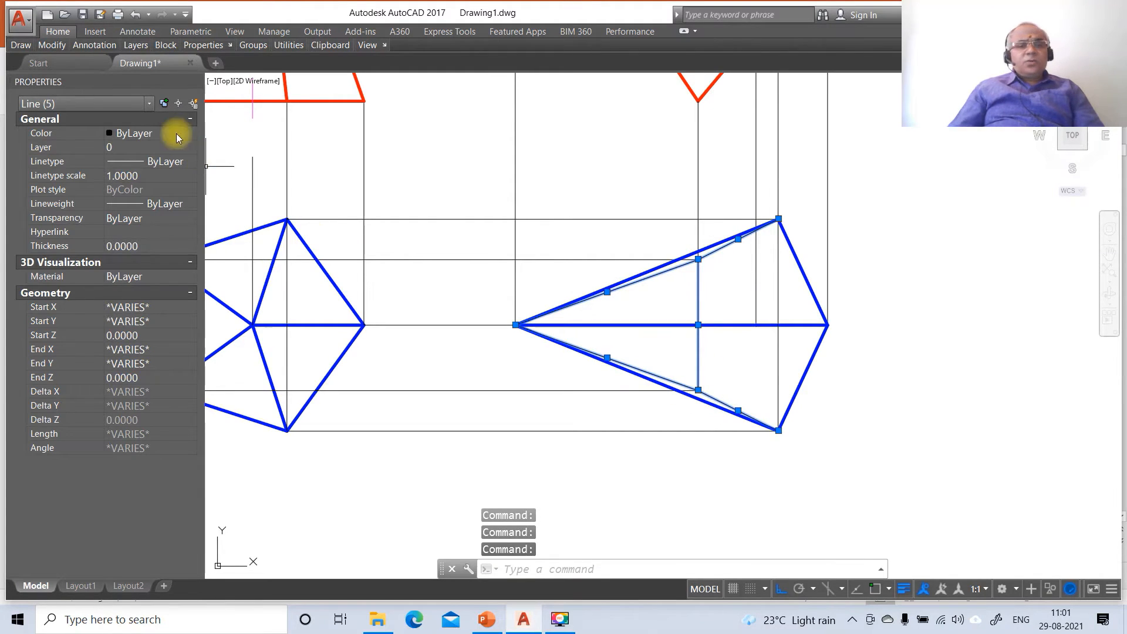
{"action": "left_click", "coordinate": [124, 152]}
{"action": "left_click", "coordinate": [184, 147]}
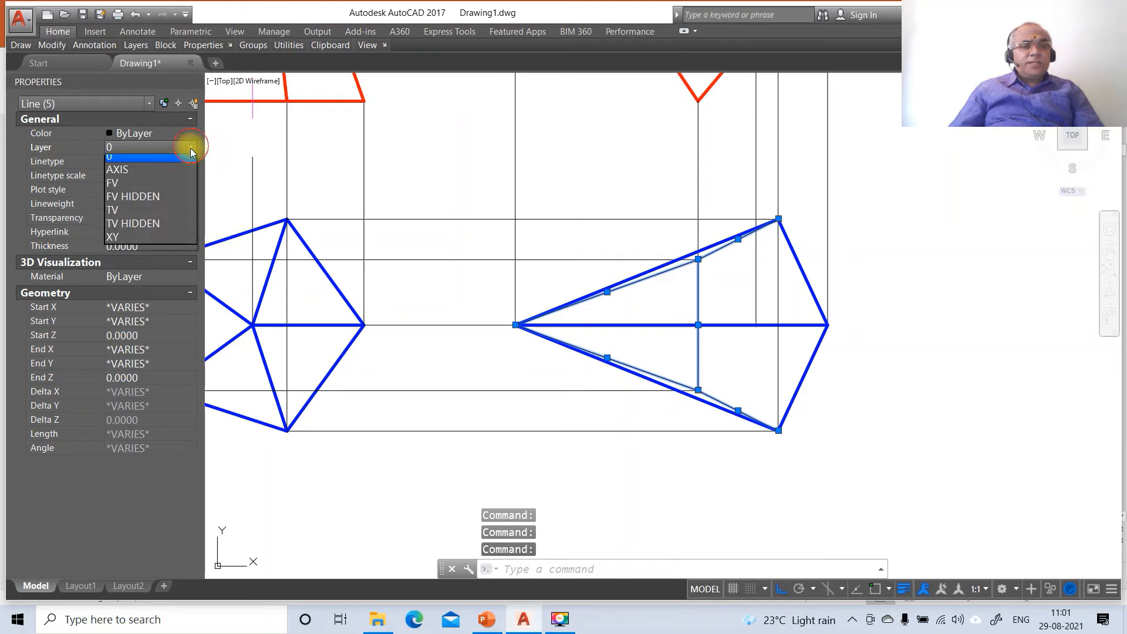
{"action": "left_click", "coordinate": [147, 230]}
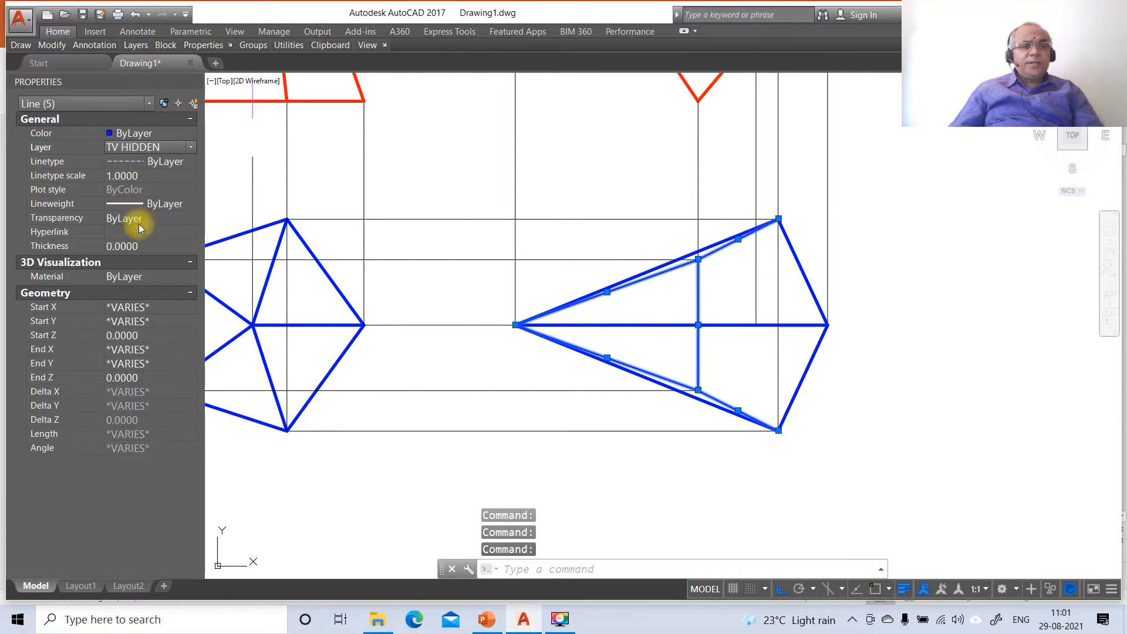
- Set the linetype scale of the selected hidden edges to 10 and clear the selection
{"action": "left_click", "coordinate": [122, 176]}
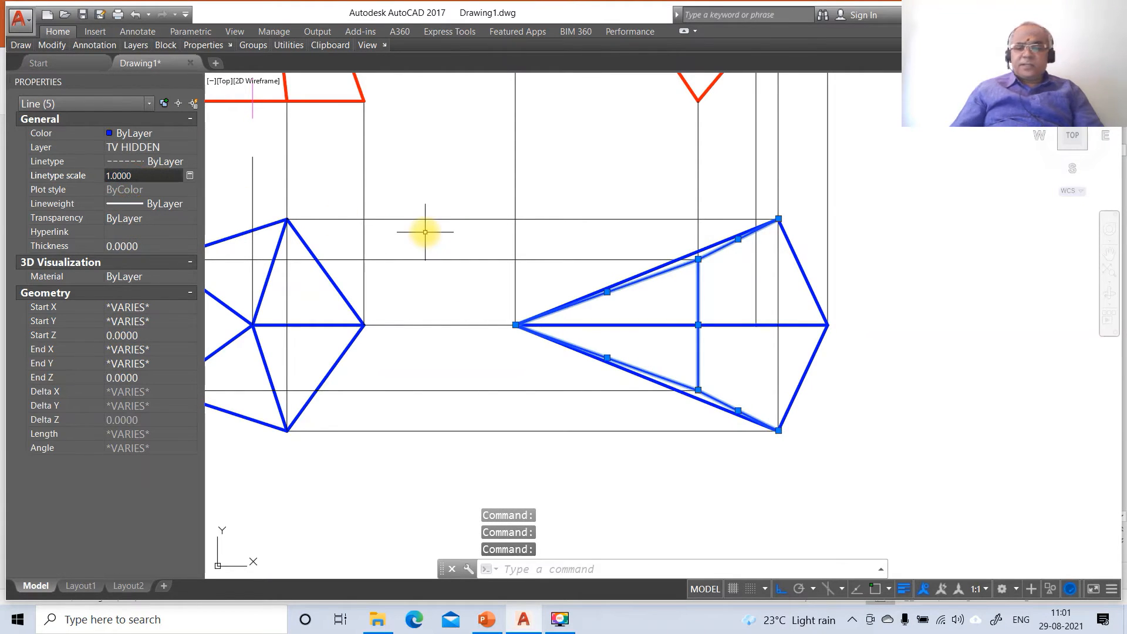
{"action": "type", "text": "1"}
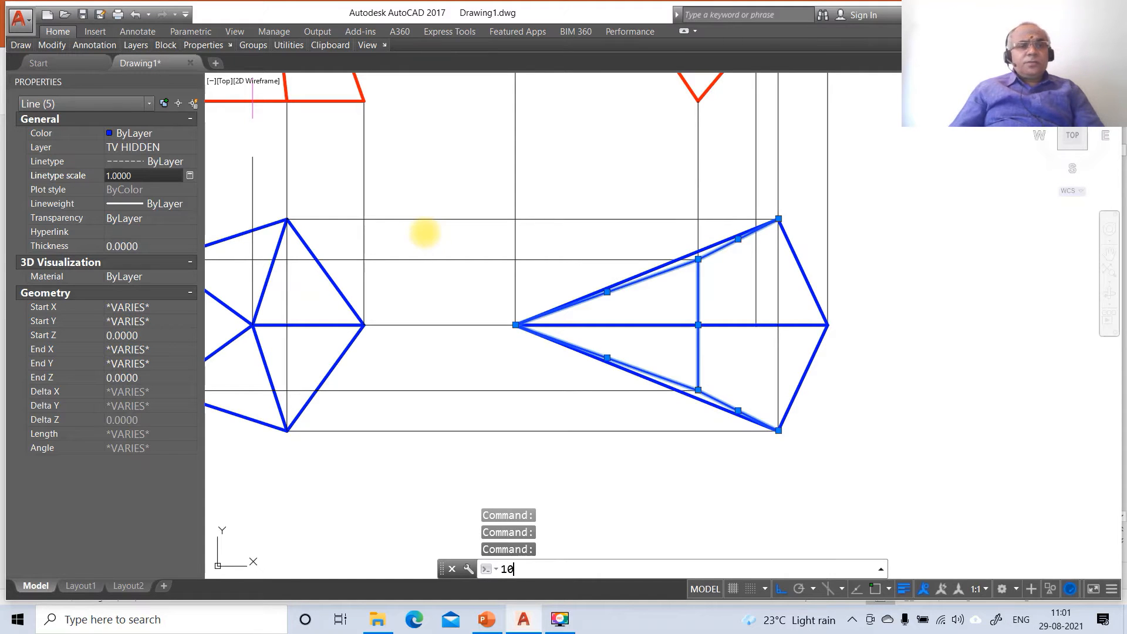
{"action": "type", "text": "0"}
{"action": "key", "text": "Return"}
{"action": "left_click", "coordinate": [81, 175]}
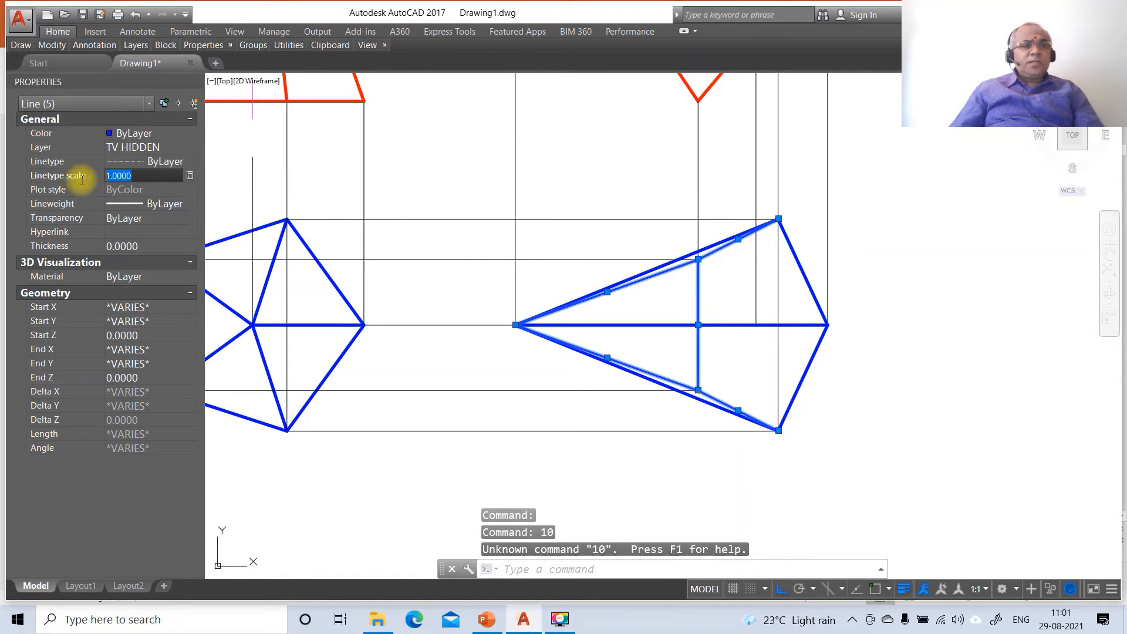
{"action": "type", "text": "10"}
{"action": "key", "text": "Return"}
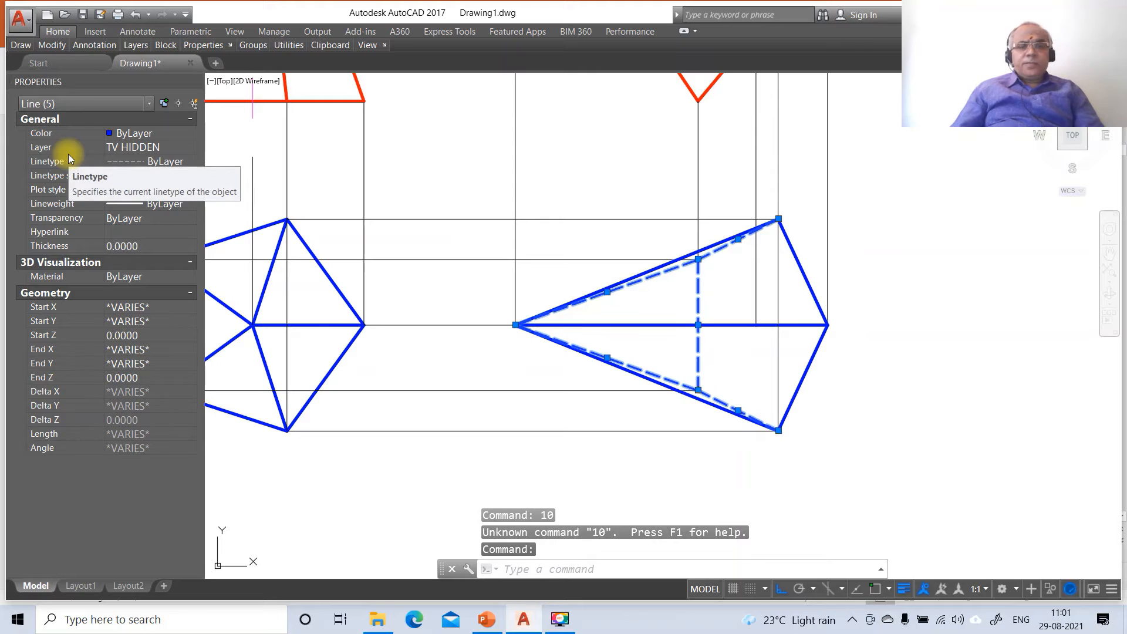
{"action": "key", "text": "Escape"}
{"action": "key", "text": "Escape"}
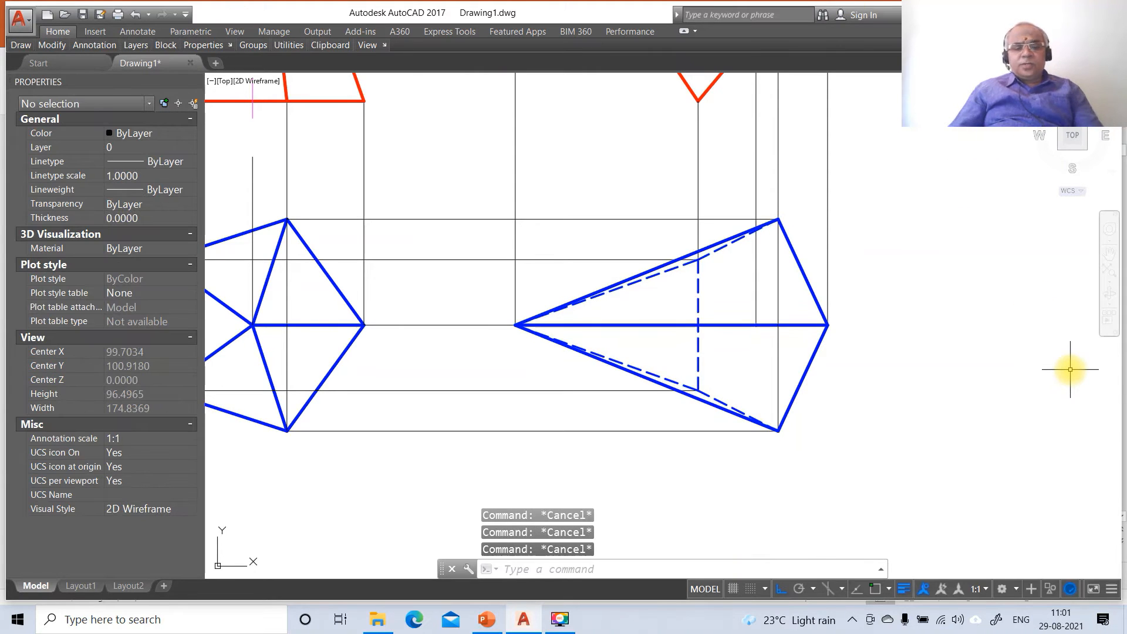
- Draw a short horizontal reference line leftward from the lower-left base corner of the first front view
{"action": "type", "text": "Z"}
{"action": "key", "text": "Return"}
{"action": "type", "text": "a"}
{"action": "key", "text": "Return"}
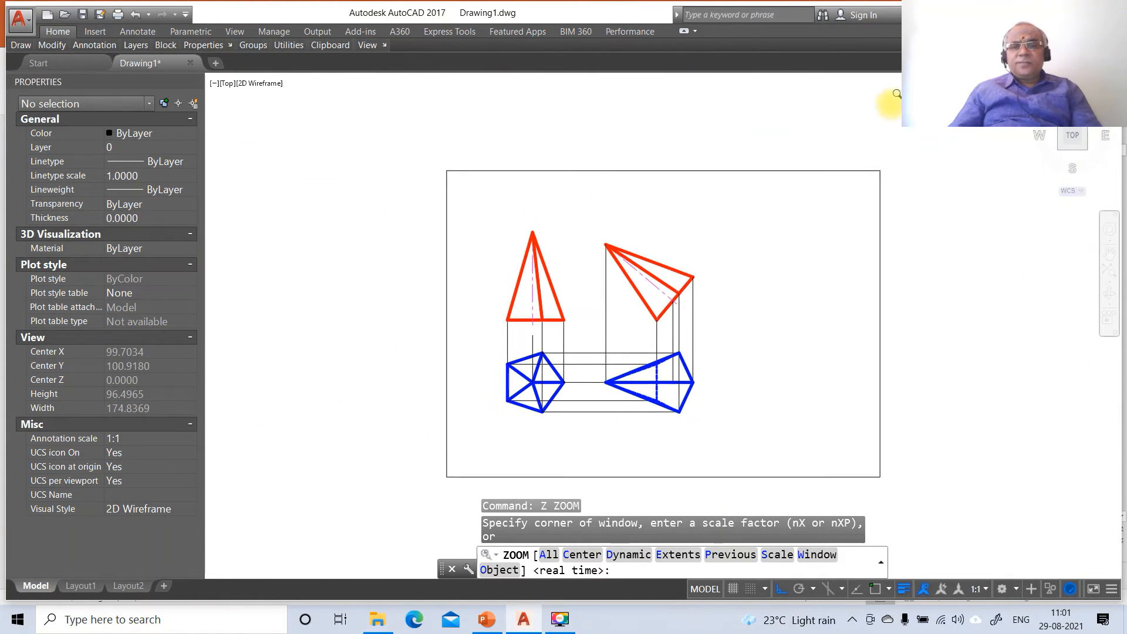
{"action": "type", "text": "L"}
{"action": "key", "text": "Return"}
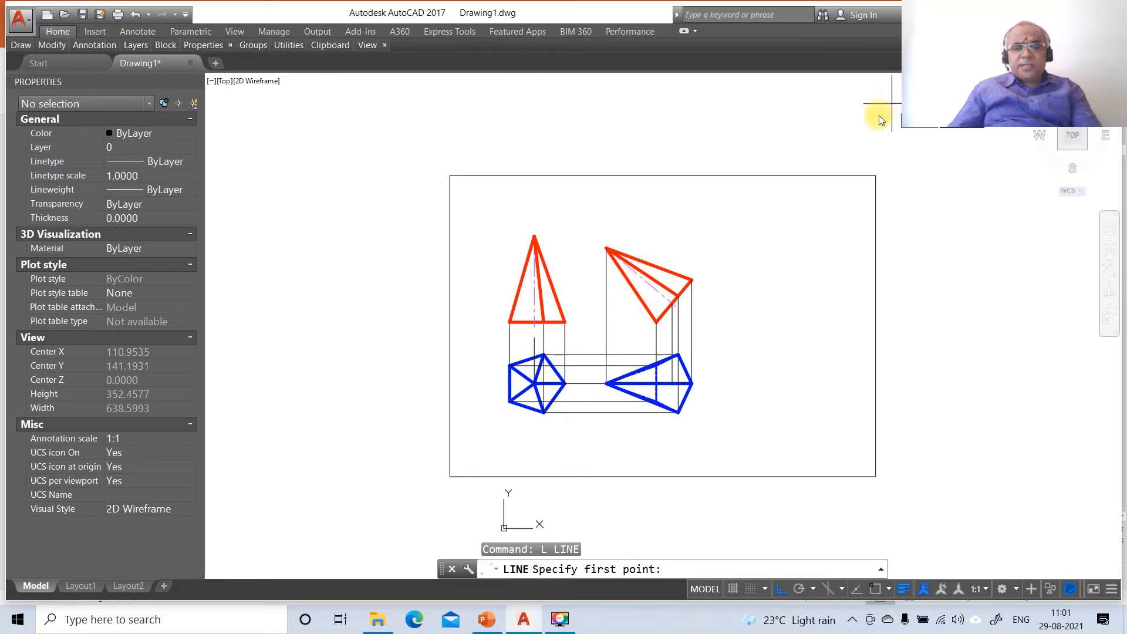
{"action": "type", "text": "INT"}
{"action": "key", "text": "Return"}
{"action": "left_click", "coordinate": [508, 327]}
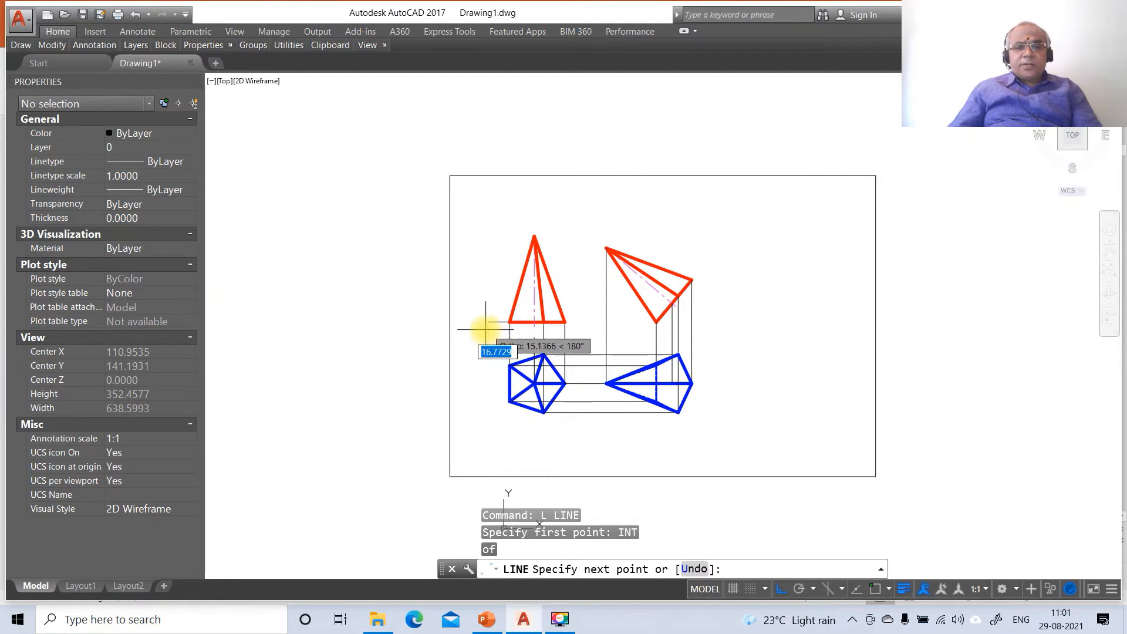
{"action": "left_click", "coordinate": [473, 333]}
{"action": "key", "text": "Return"}
- Draw the horizontal reference line from the first front view's lower-right base corner rightward to near the sheet's right border
{"action": "key", "text": "Return"}
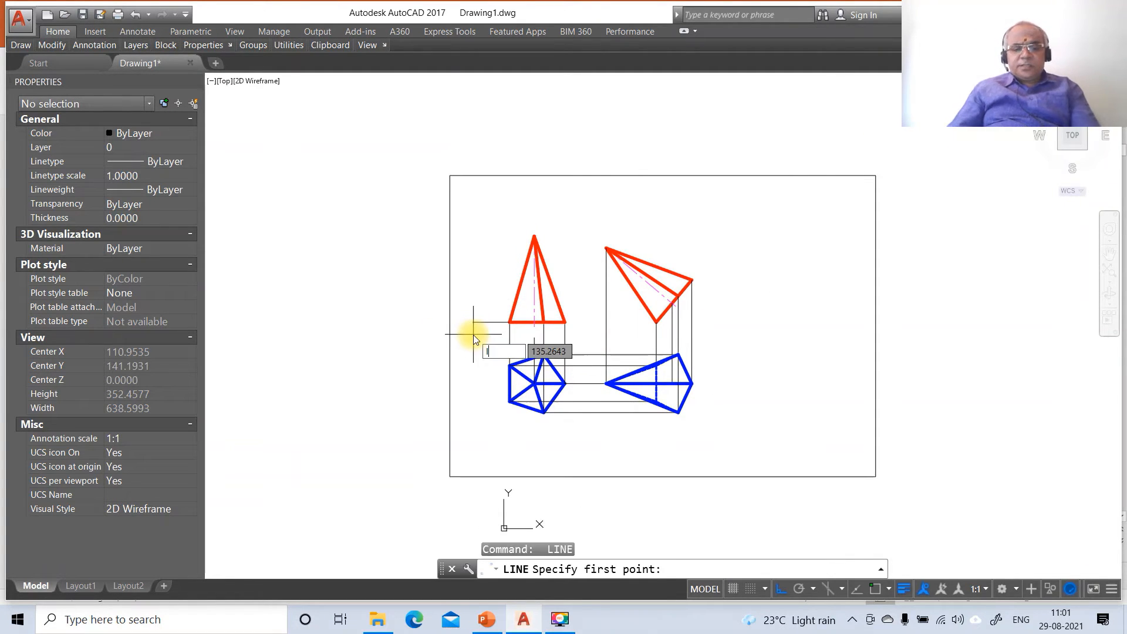
{"action": "type", "text": "INT"}
{"action": "key", "text": "Return"}
{"action": "left_click", "coordinate": [565, 321]}
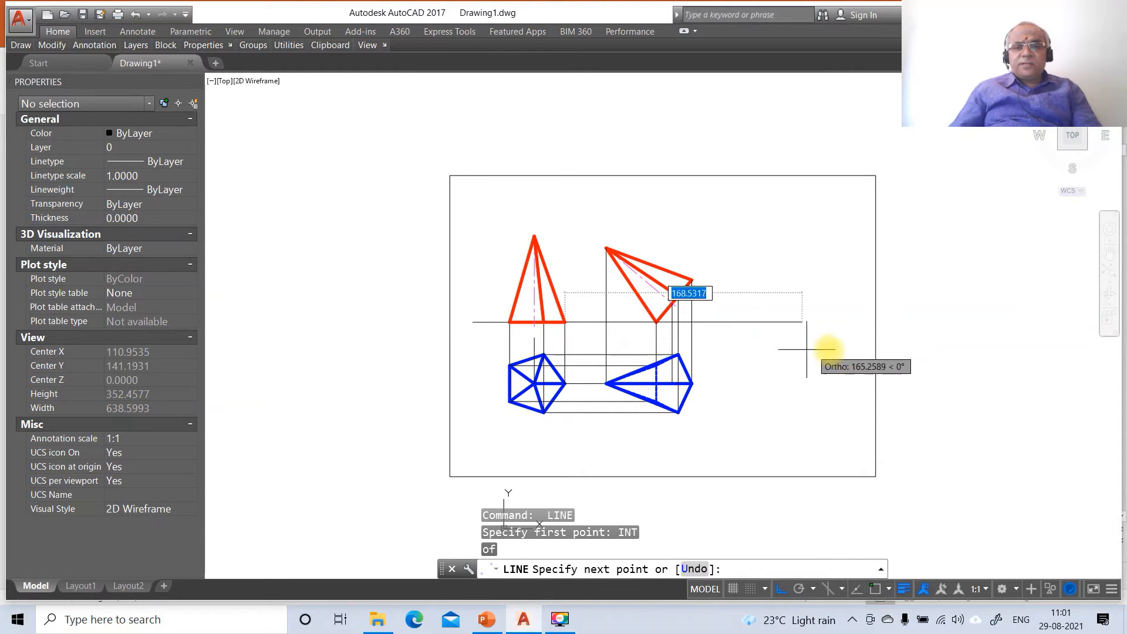
{"action": "left_click", "coordinate": [852, 350]}
{"action": "key", "text": "Return"}
- Copy the second top view, including its hidden edges, horizontally to the empty area on its right below the reference line
{"action": "type", "text": "Z"}
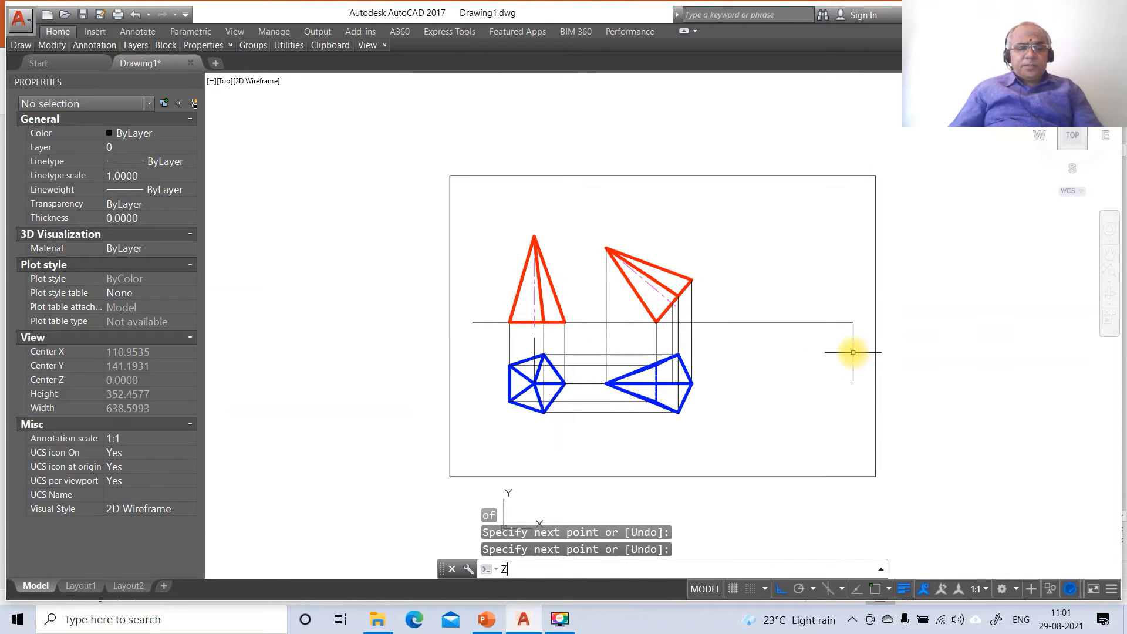
{"action": "key", "text": "Return"}
{"action": "type", "text": "W"}
{"action": "key", "text": "Return"}
{"action": "left_click", "coordinate": [455, 222]}
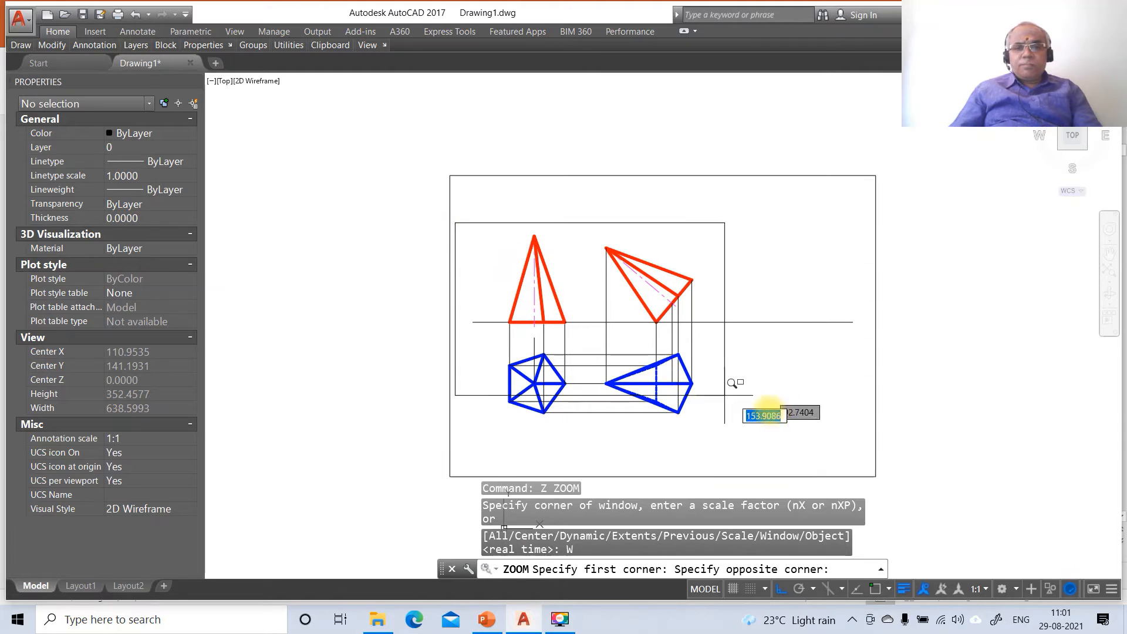
{"action": "left_click", "coordinate": [906, 463]}
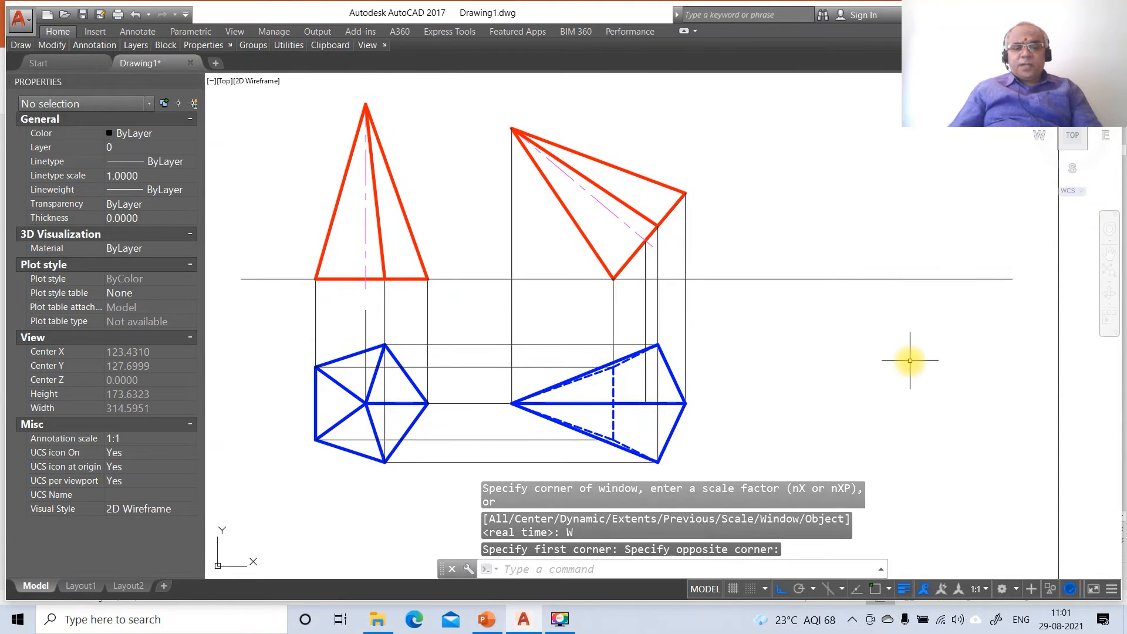
{"action": "type", "text": "co"}
{"action": "key", "text": "Return"}
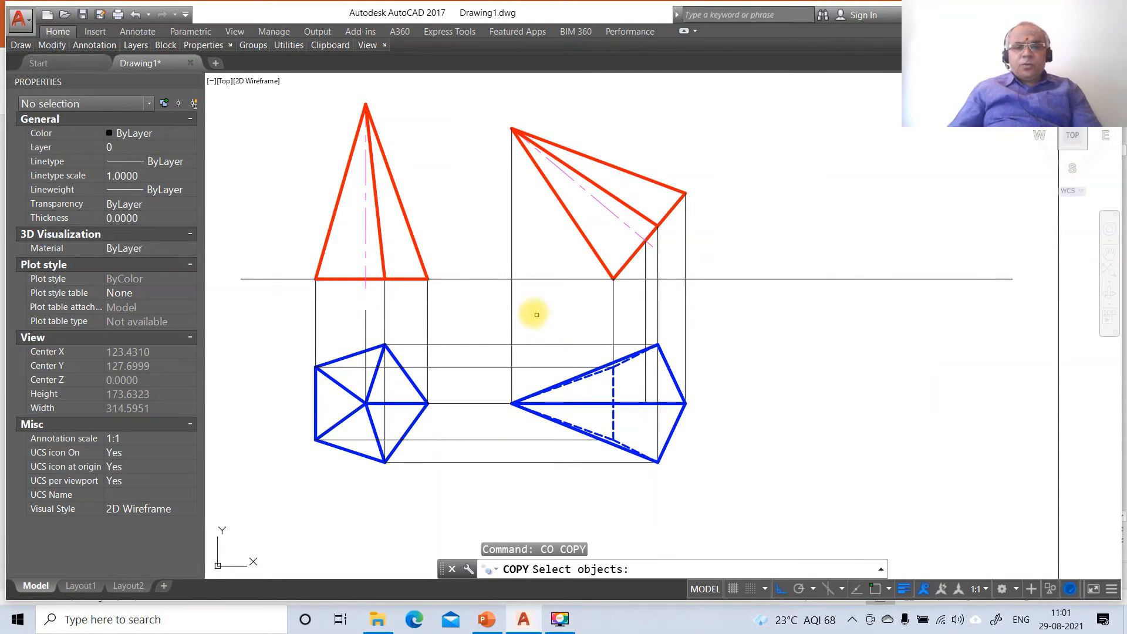
{"action": "left_click", "coordinate": [481, 306]}
{"action": "left_click", "coordinate": [781, 506]}
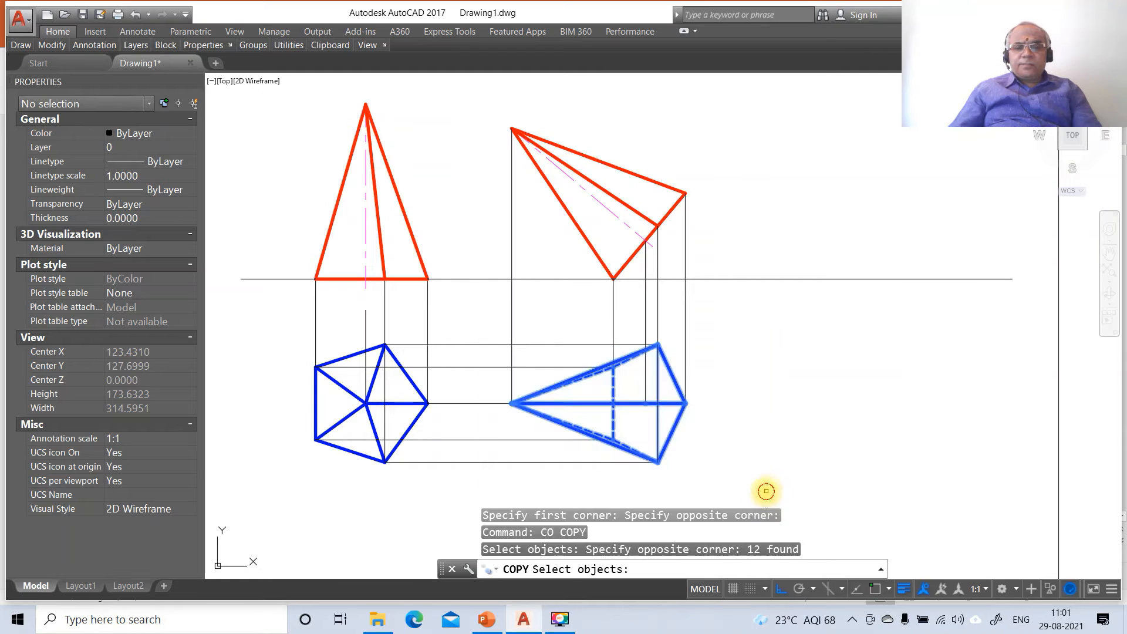
{"action": "key", "text": "Return"}
{"action": "left_click", "coordinate": [725, 470]}
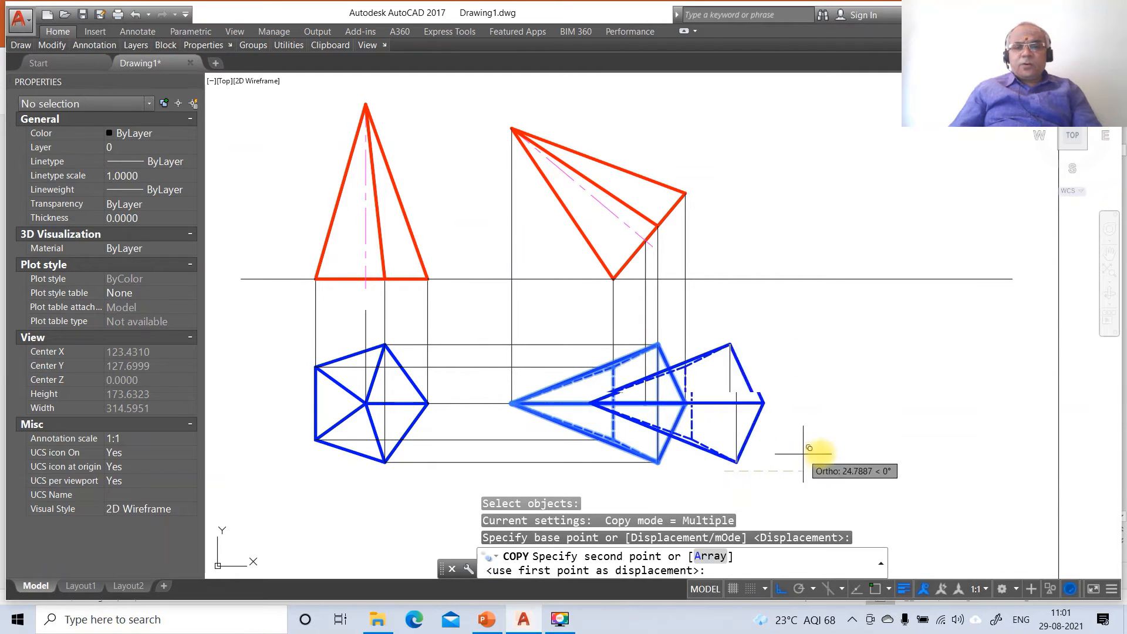
{"action": "left_click", "coordinate": [989, 455]}
{"action": "key", "text": "Return"}
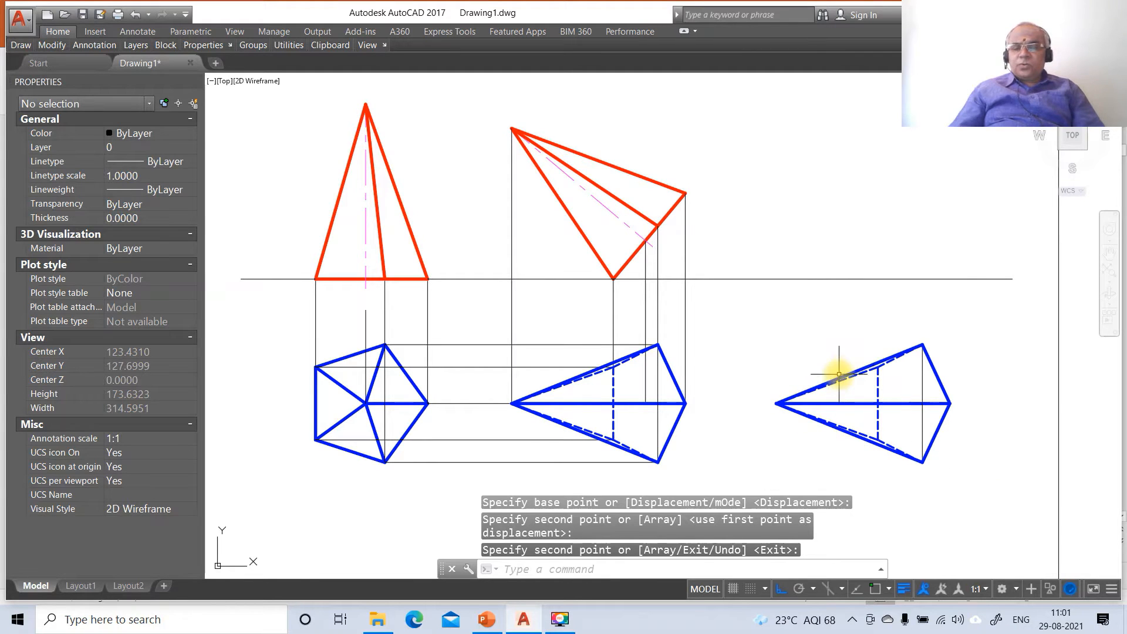
- Rotate the copied top view by -60° about the intersection of its horizontal centre edge and dashed base edge
{"action": "left_click", "coordinate": [485, 620]}
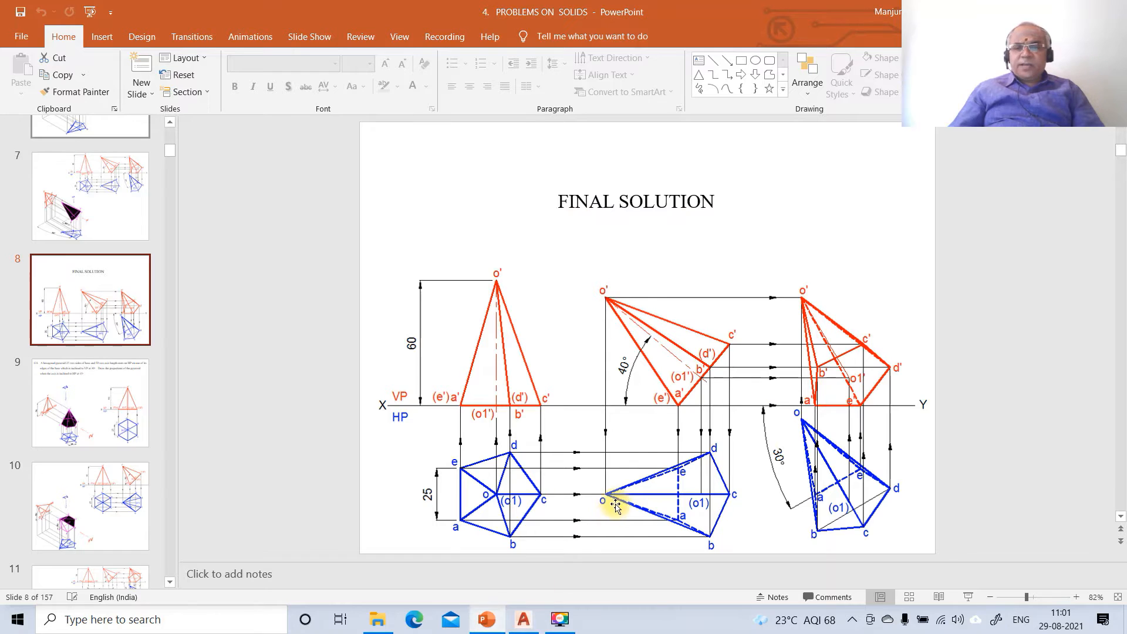
{"action": "left_click", "coordinate": [523, 619]}
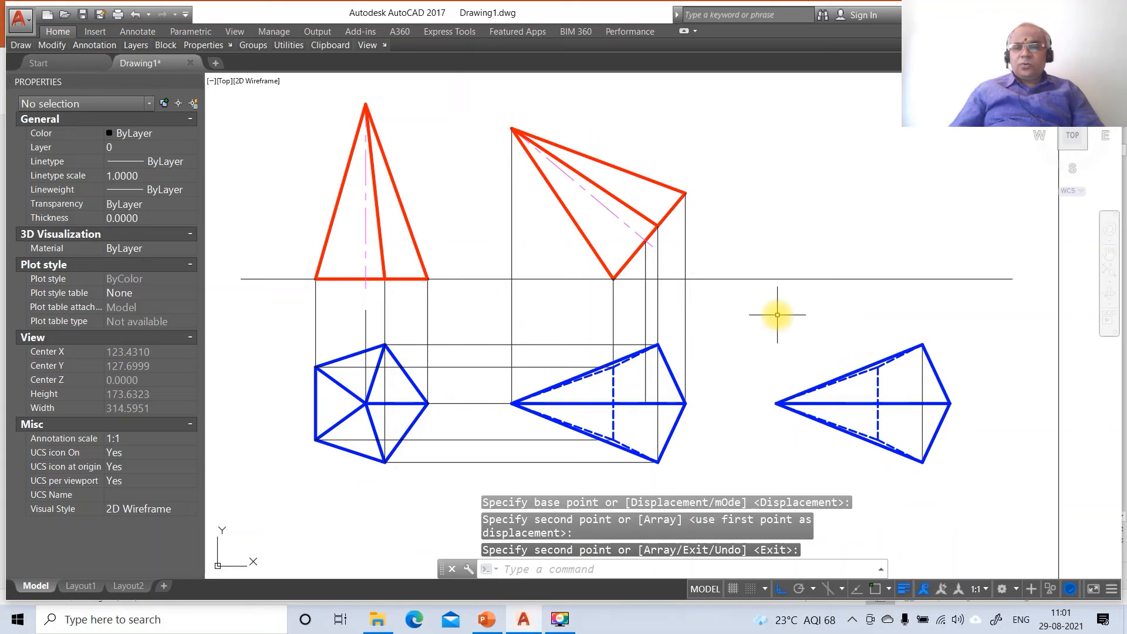
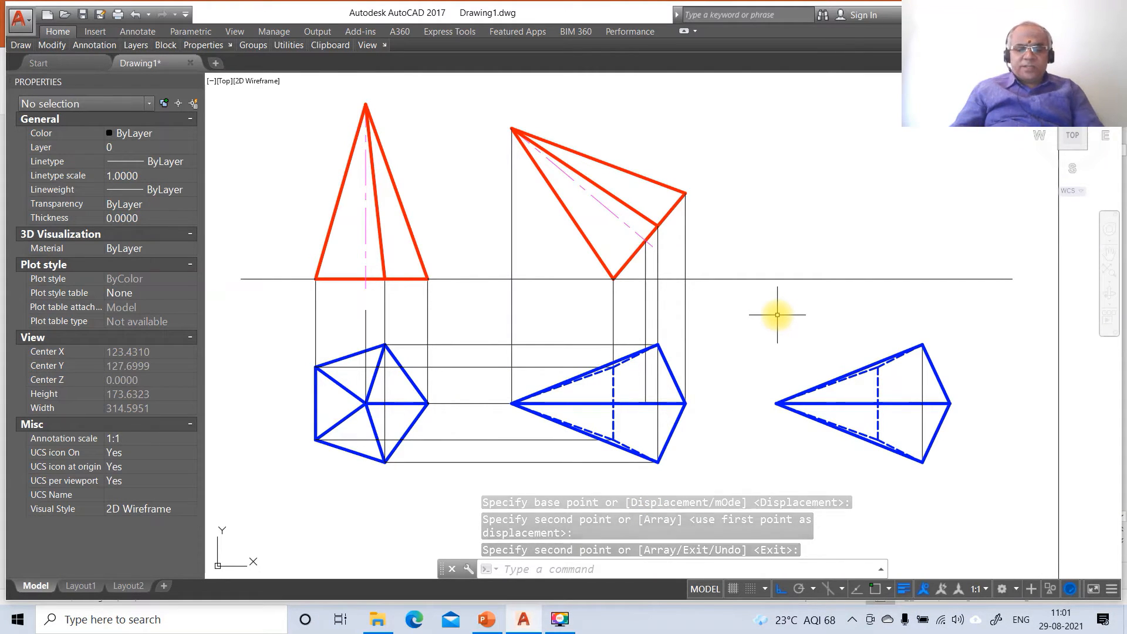
{"action": "type", "text": "ro"}
{"action": "key", "text": "Return"}
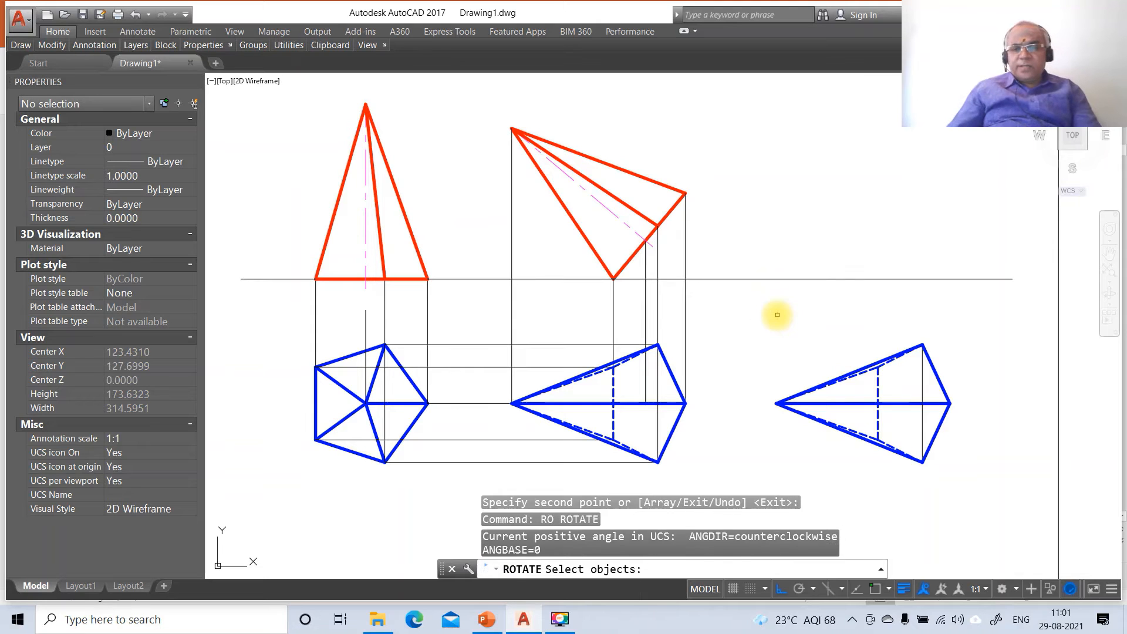
{"action": "left_click", "coordinate": [759, 321]}
{"action": "left_click", "coordinate": [1000, 488]}
{"action": "key", "text": "Return"}
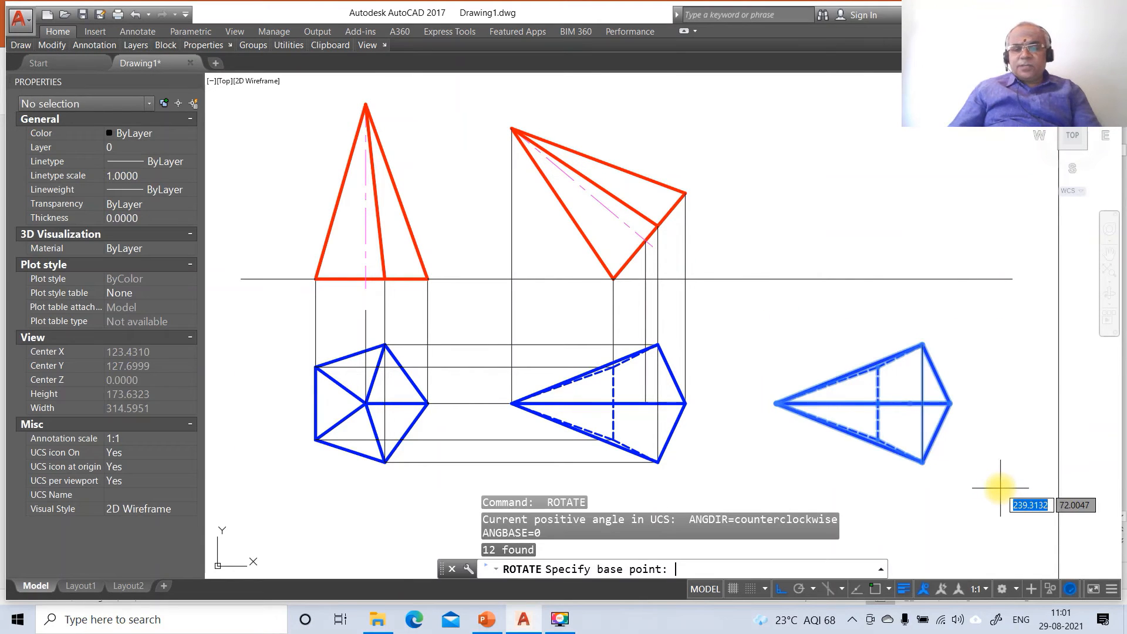
{"action": "type", "text": "int"}
{"action": "key", "text": "Return"}
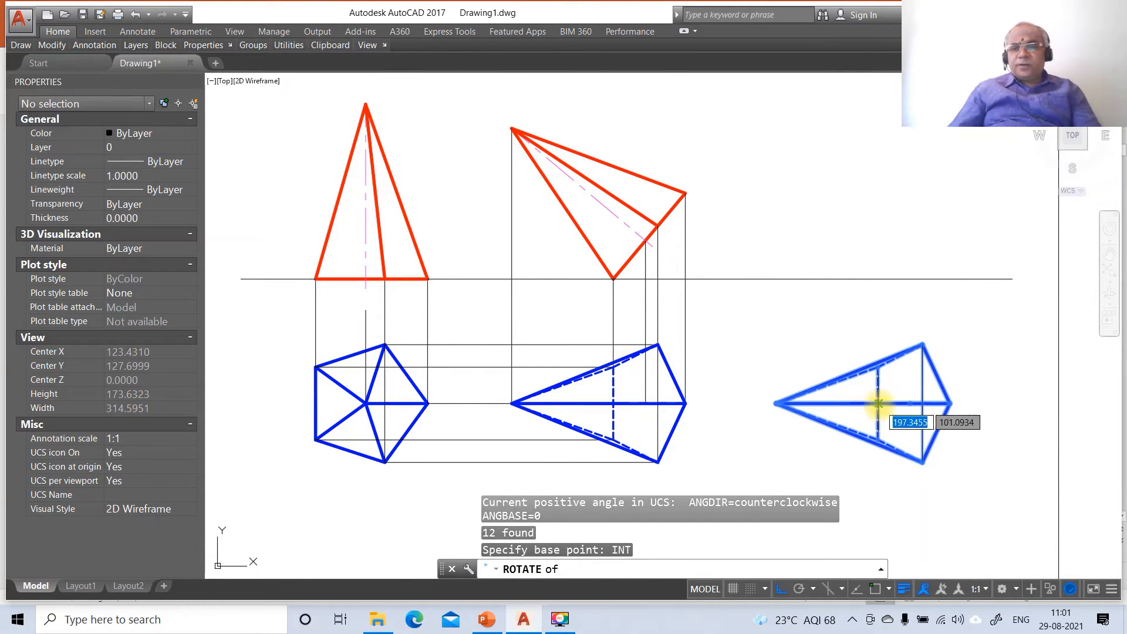
{"action": "left_click", "coordinate": [878, 403]}
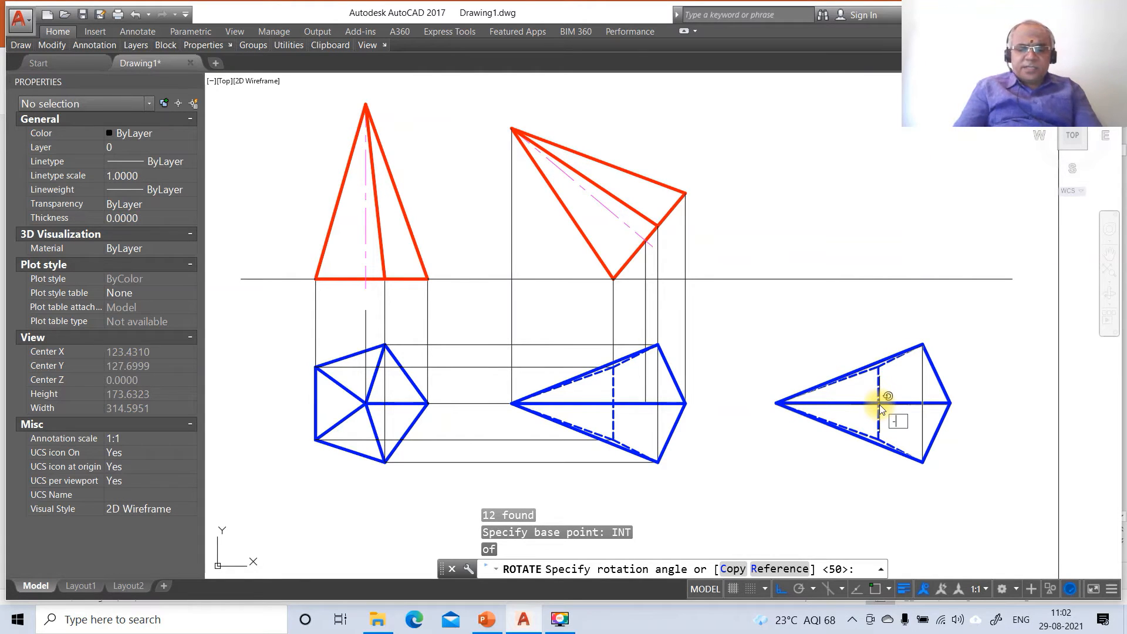
{"action": "type", "text": "-60"}
{"action": "key", "text": "Return"}
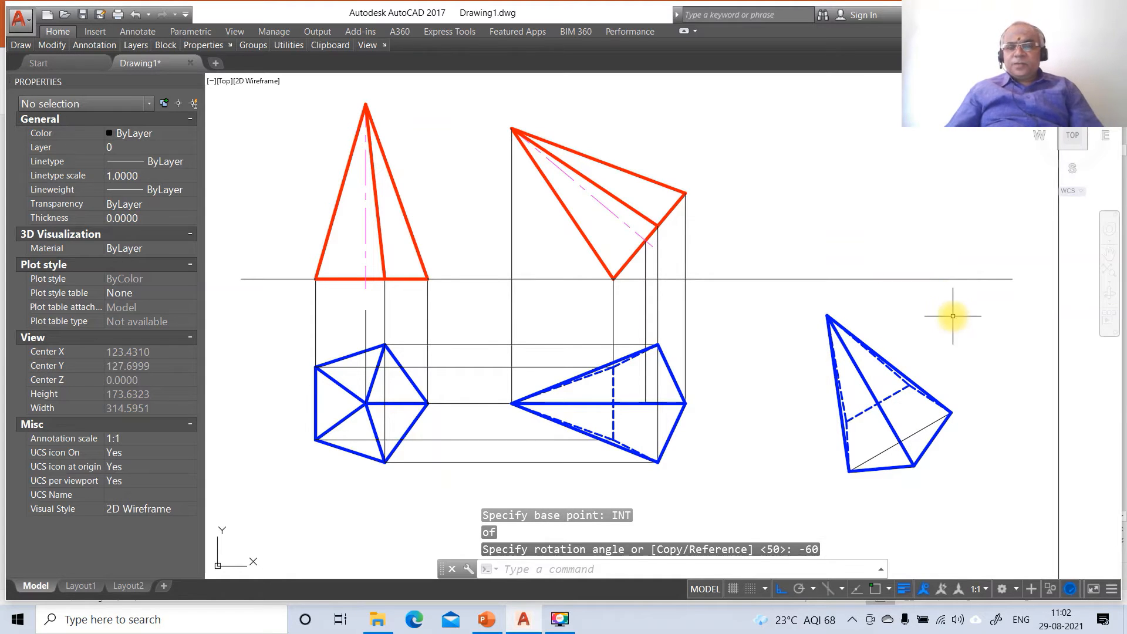
- Draw a horizontal projector from the apex of the tilted front view rightward past the rotated top view's apex
{"action": "left_click", "coordinate": [892, 317]}
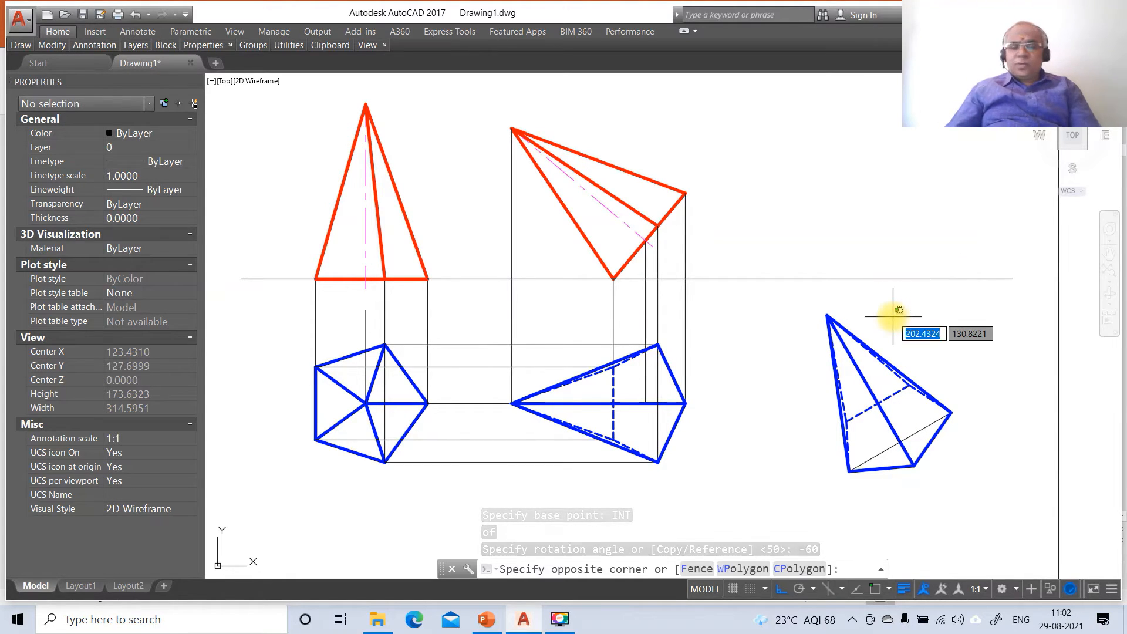
{"action": "type", "text": "l"}
{"action": "key", "text": "Return"}
{"action": "type", "text": "int:"}
{"action": "key", "text": "Return"}
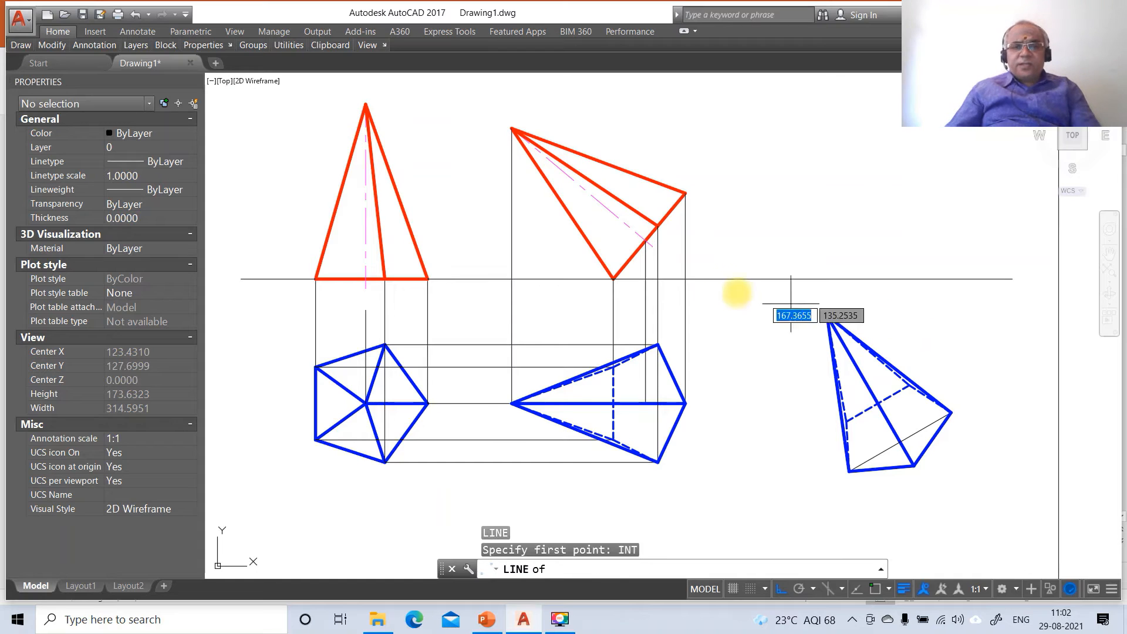
{"action": "left_click", "coordinate": [515, 131]}
{"action": "left_click", "coordinate": [959, 174]}
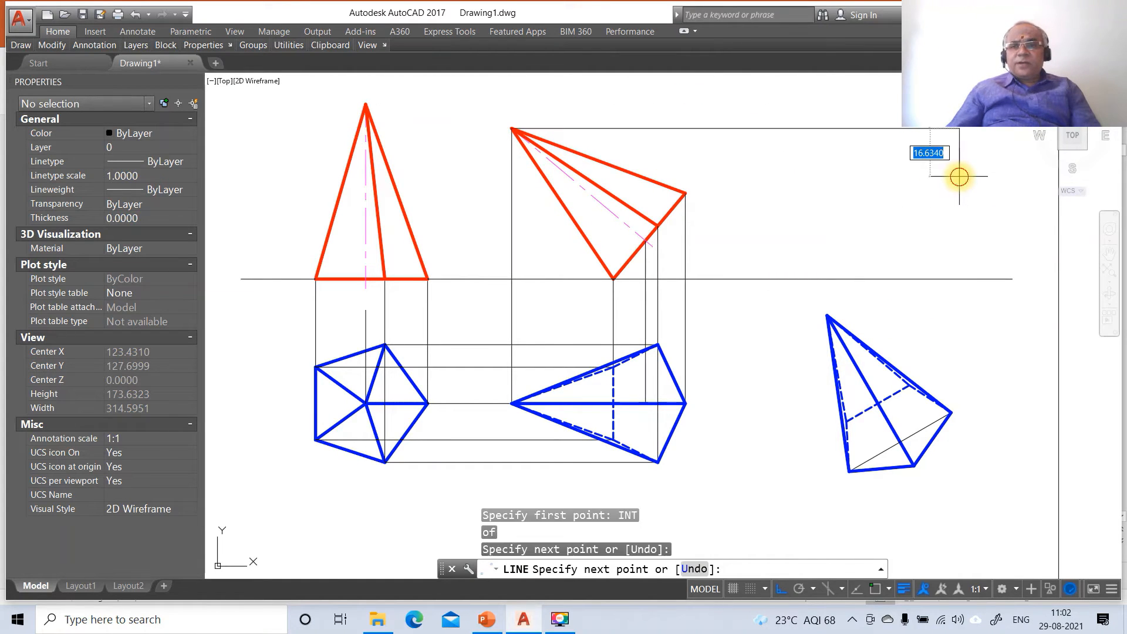
{"action": "key", "text": "Return"}
- Draw a vertical projector from the rotated top view's apex, ending perpendicular to the horizontal apex projector
{"action": "key", "text": "Return"}
{"action": "type", "text": "INT"}
{"action": "key", "text": "Return"}
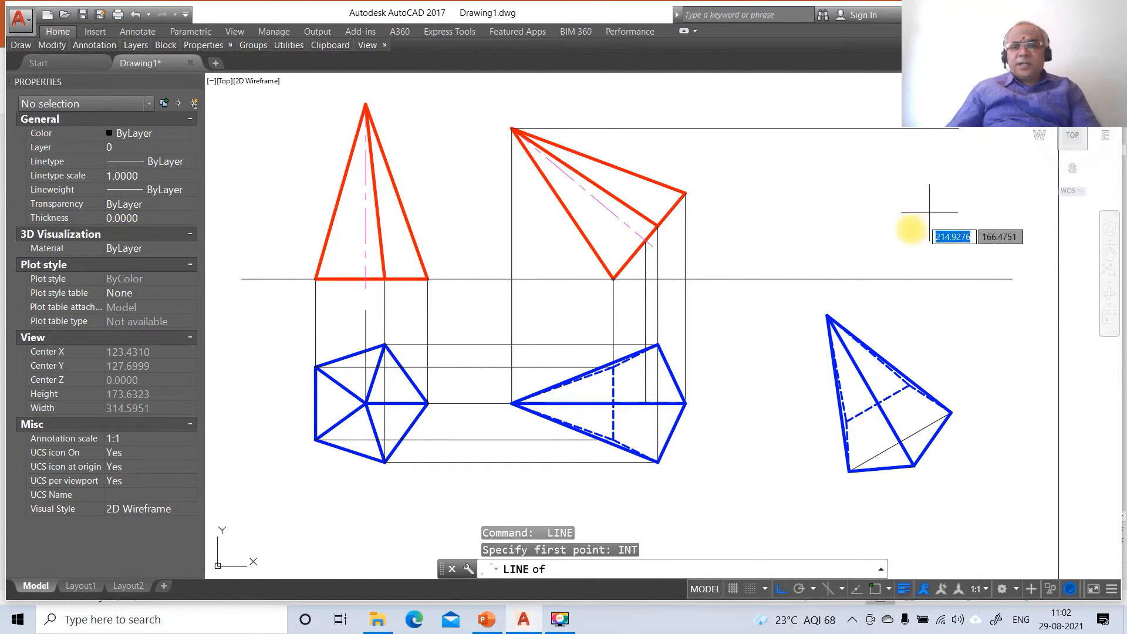
{"action": "left_click", "coordinate": [828, 317]}
{"action": "type", "text": "PE"}
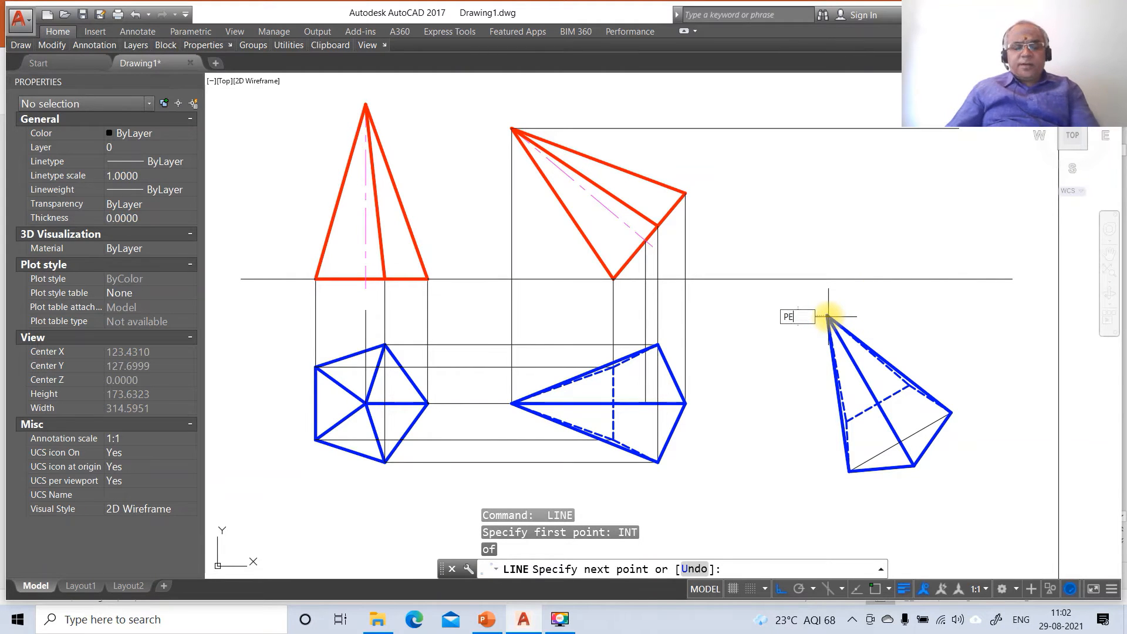
{"action": "type", "text": "R"}
{"action": "key", "text": "Return"}
{"action": "left_click", "coordinate": [855, 128]}
{"action": "key", "text": "Return"}
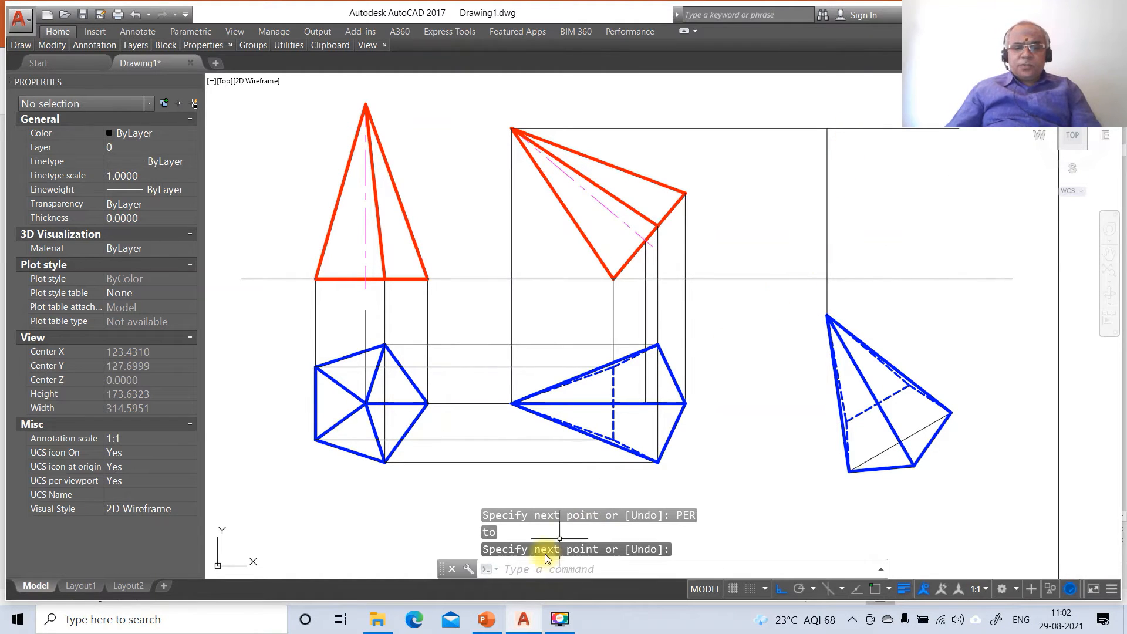
- Switch to PowerPoint and examine the FINAL SOLUTION slide for how the third front view's points are projected
{"action": "left_click", "coordinate": [500, 617]}
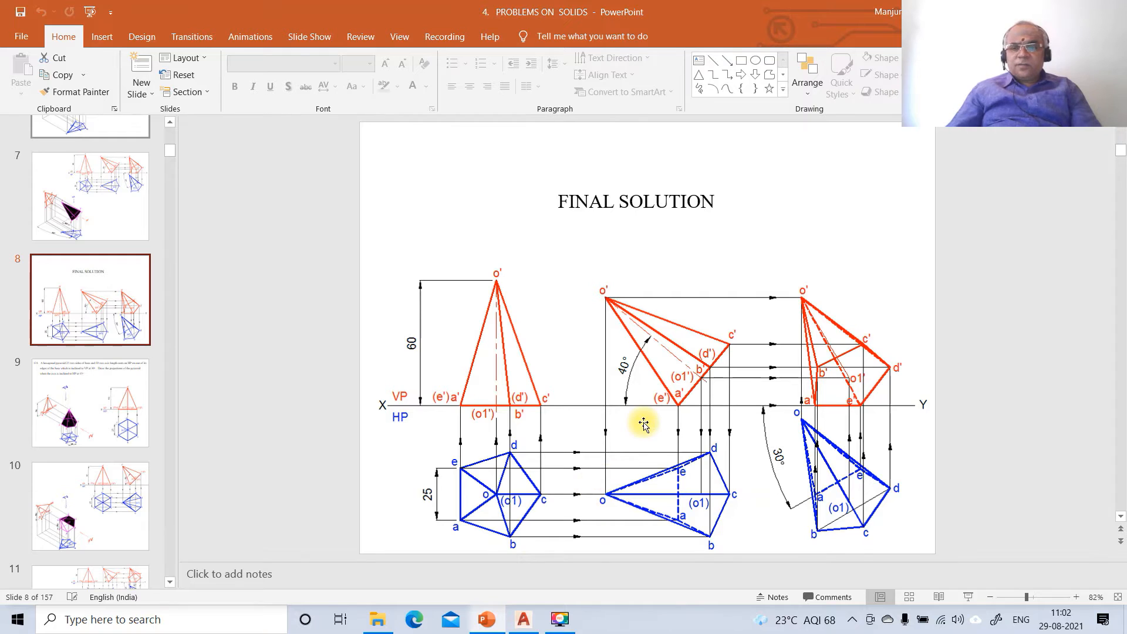
{"action": "left_click", "coordinate": [524, 620]}
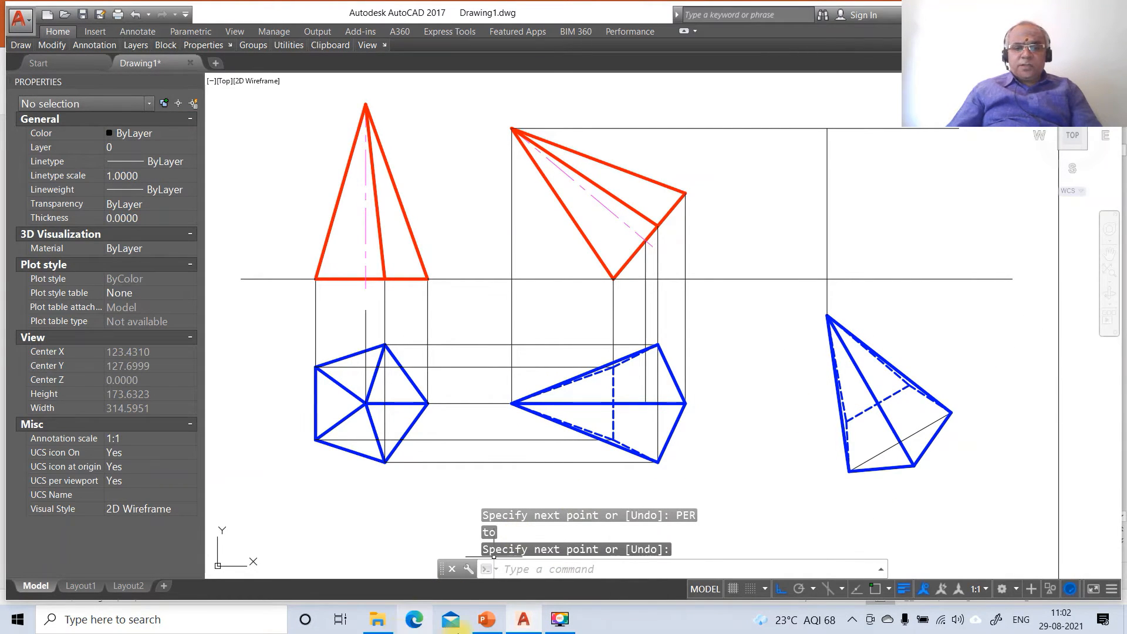
{"action": "left_click_drag", "start_coordinate": [451, 622], "coordinate": [486, 624]}
{"action": "left_click", "coordinate": [490, 626]}
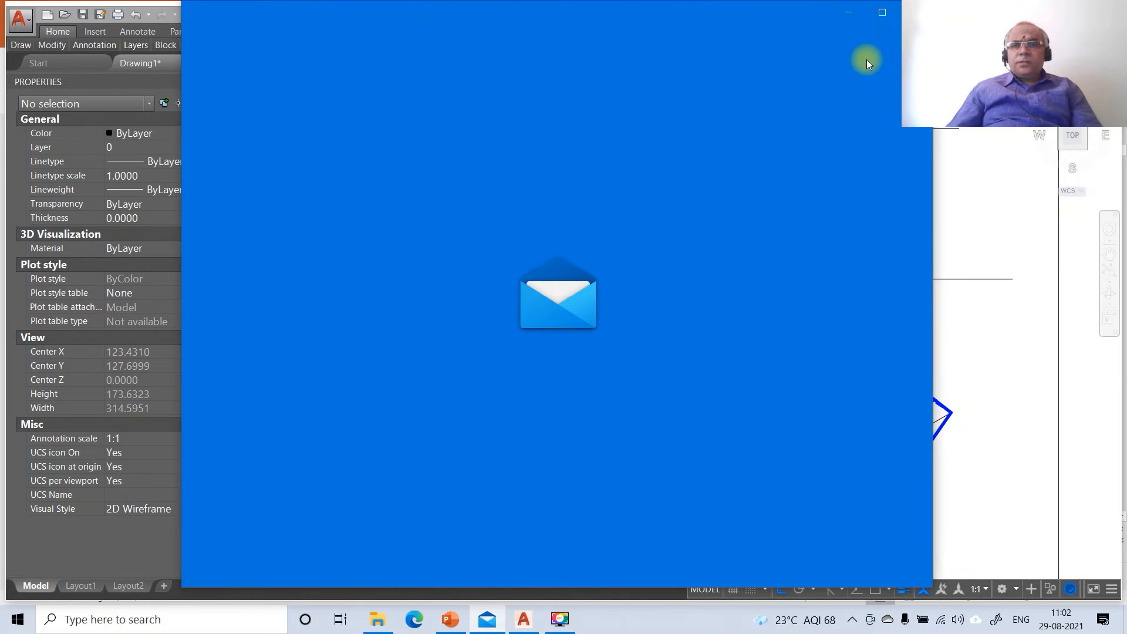
- Close the Mail window, then check the final solution slide in PowerPoint and return to AutoCAD
{"action": "left_click", "coordinate": [916, 11]}
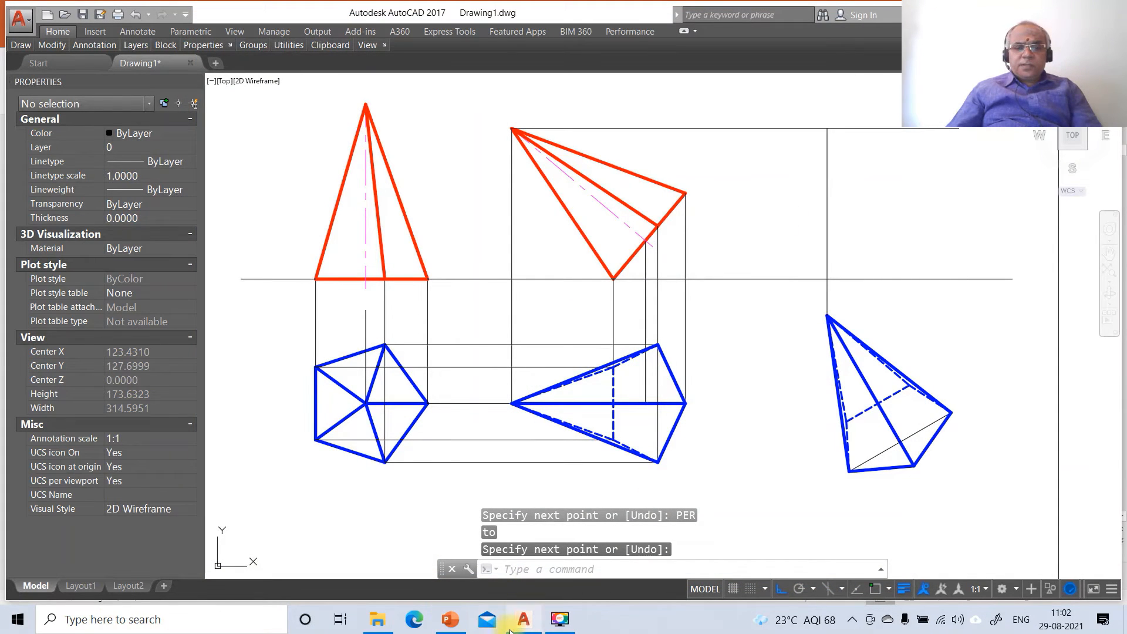
{"action": "left_click", "coordinate": [460, 625]}
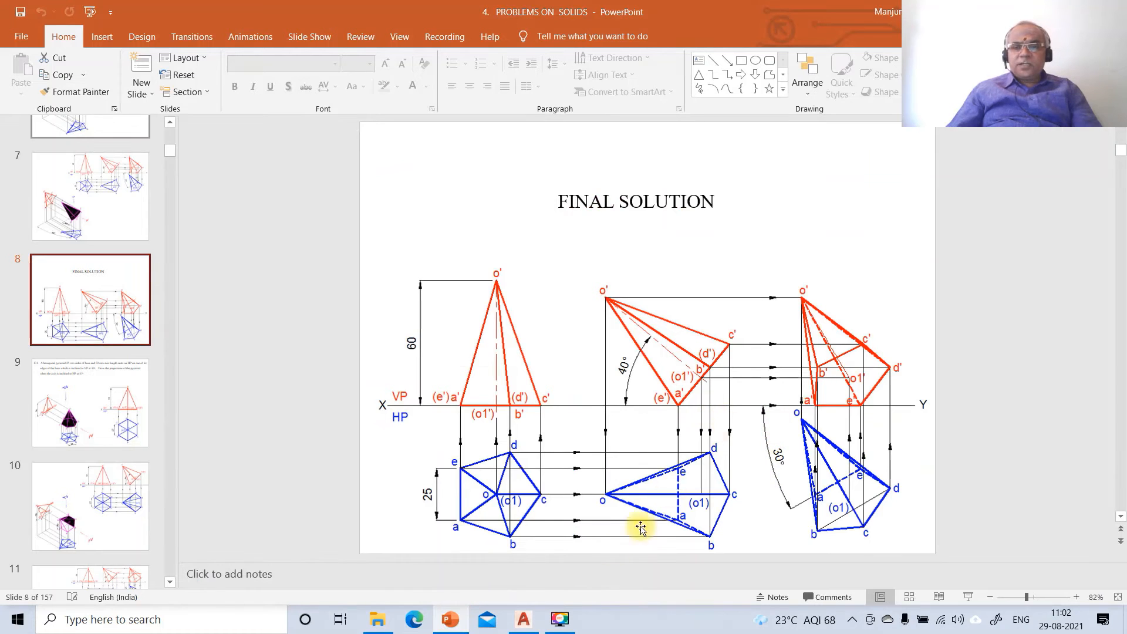
{"action": "left_click", "coordinate": [536, 625]}
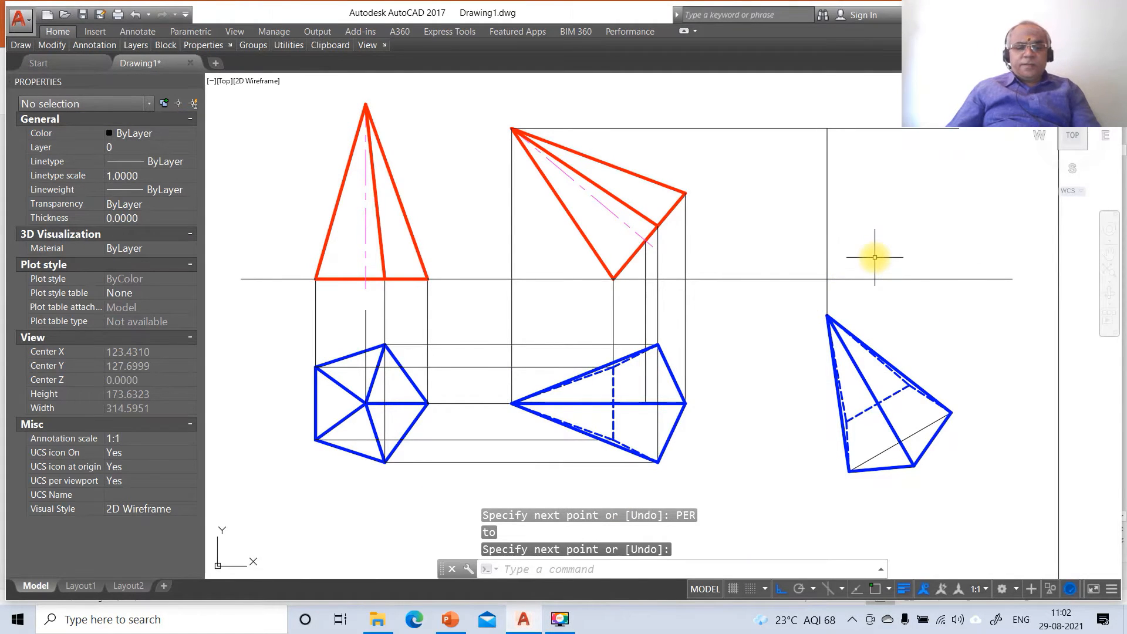
- Fillet the apex's horizontal projector and the final top view's vertical apex projector into a sharp corner
{"action": "key", "text": "Escape"}
{"action": "type", "text": "f"}
{"action": "key", "text": "Return"}
{"action": "left_click", "coordinate": [815, 129]}
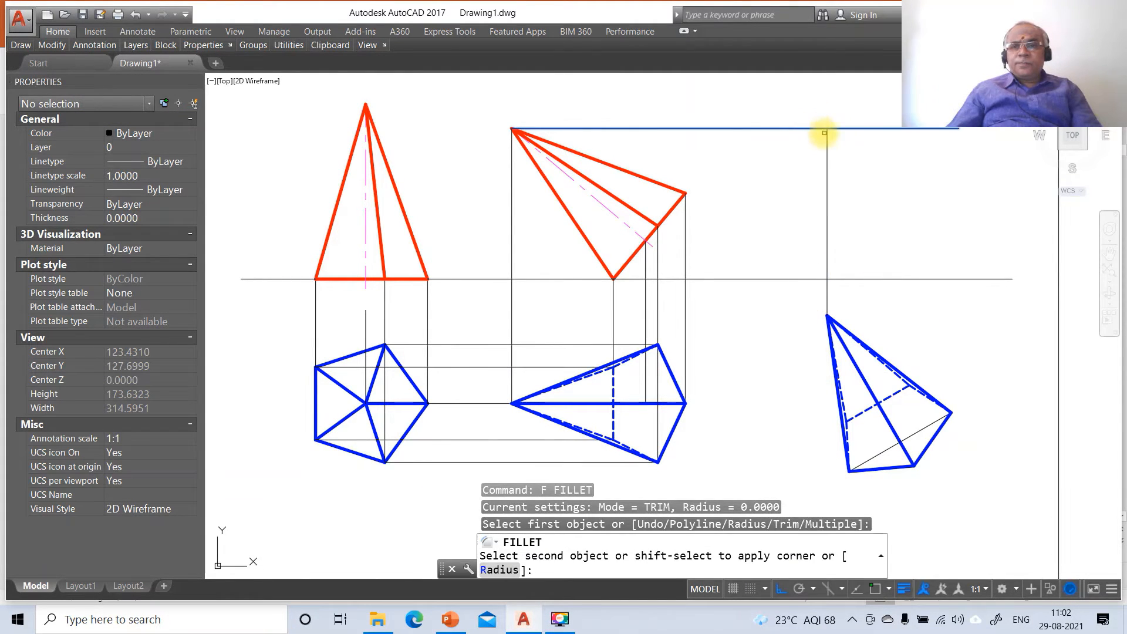
{"action": "left_click", "coordinate": [826, 135]}
- Draw a vertical projector from the left end of the dashed base edge in the final top view, perpendicular to the XY line
{"action": "type", "text": "l"}
{"action": "key", "text": "Return"}
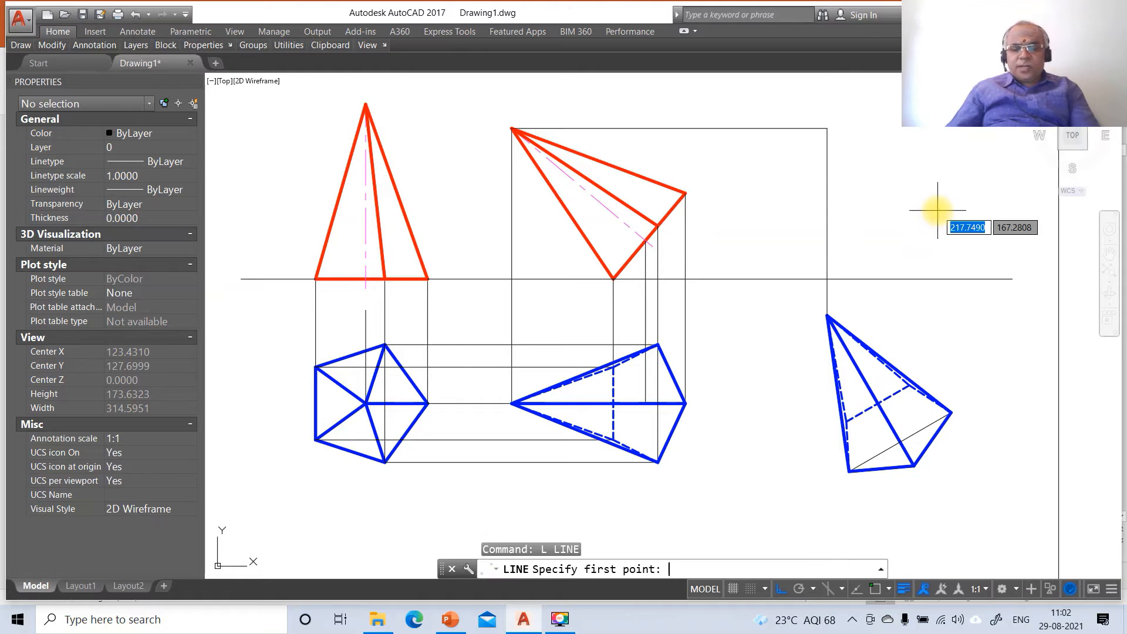
{"action": "type", "text": "int"}
{"action": "key", "text": "Return"}
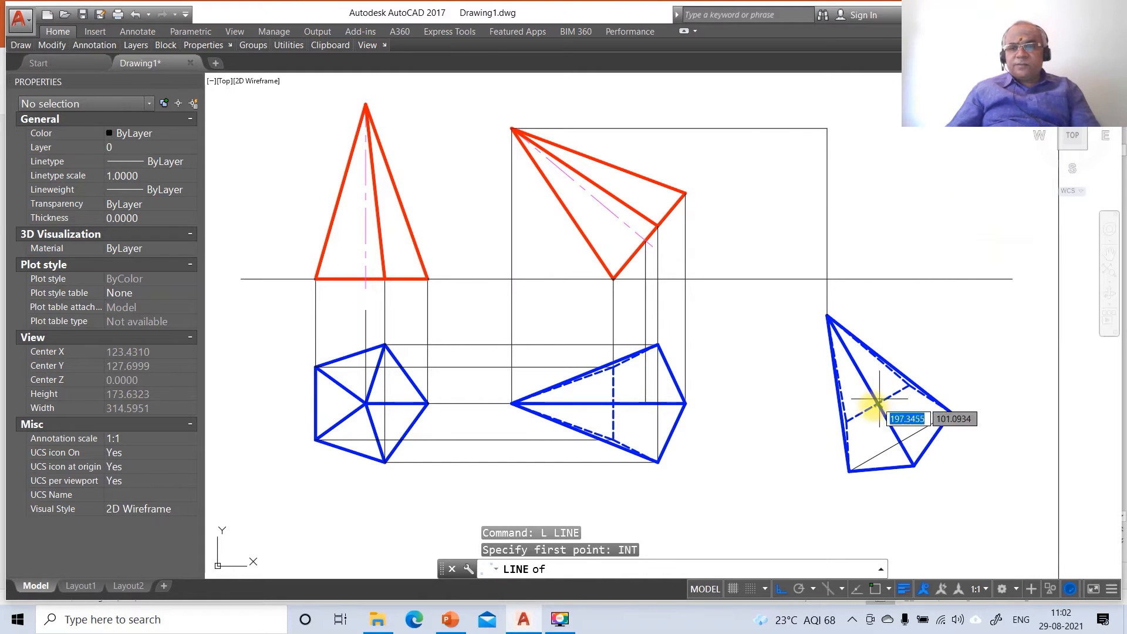
{"action": "left_click", "coordinate": [849, 421]}
{"action": "type", "text": "pe"}
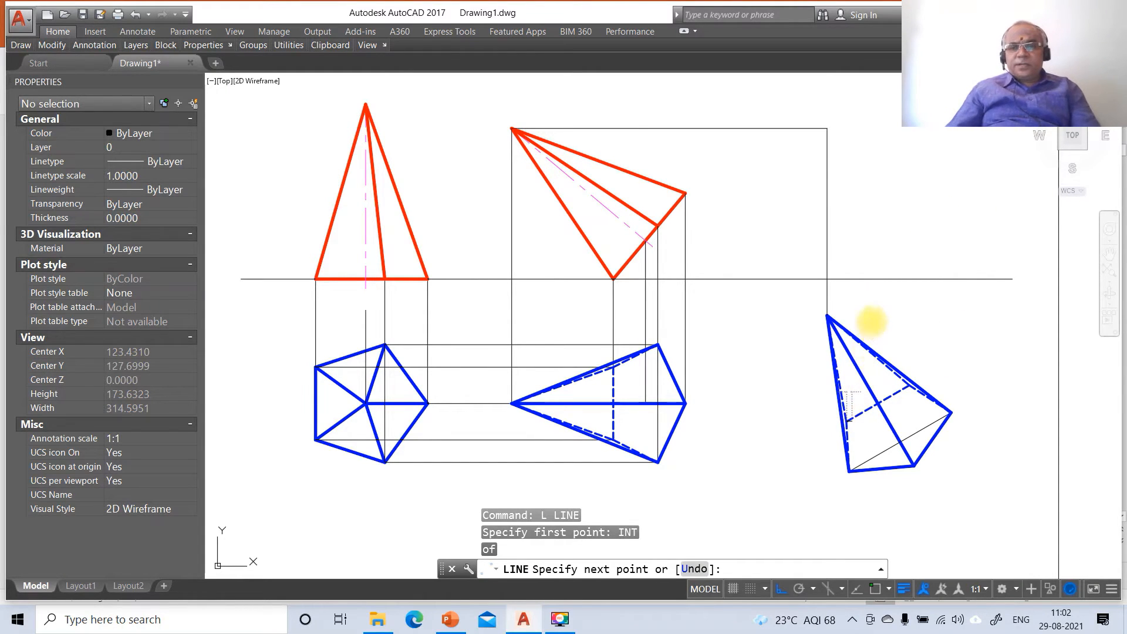
{"action": "type", "text": "r"}
{"action": "key", "text": "Return"}
{"action": "left_click", "coordinate": [867, 277]}
{"action": "key", "text": "Return"}
- Draw a vertical projector from the right end of the final top view's dashed base edge, perpendicular to the XY line
{"action": "key", "text": "Return"}
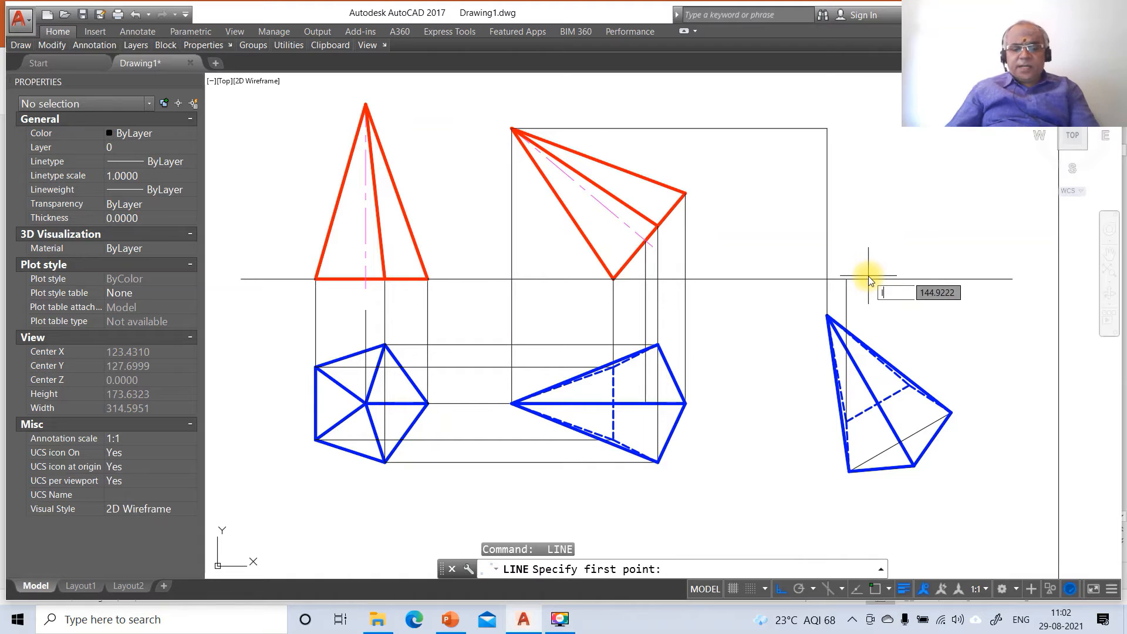
{"action": "type", "text": "int"}
{"action": "key", "text": "Return"}
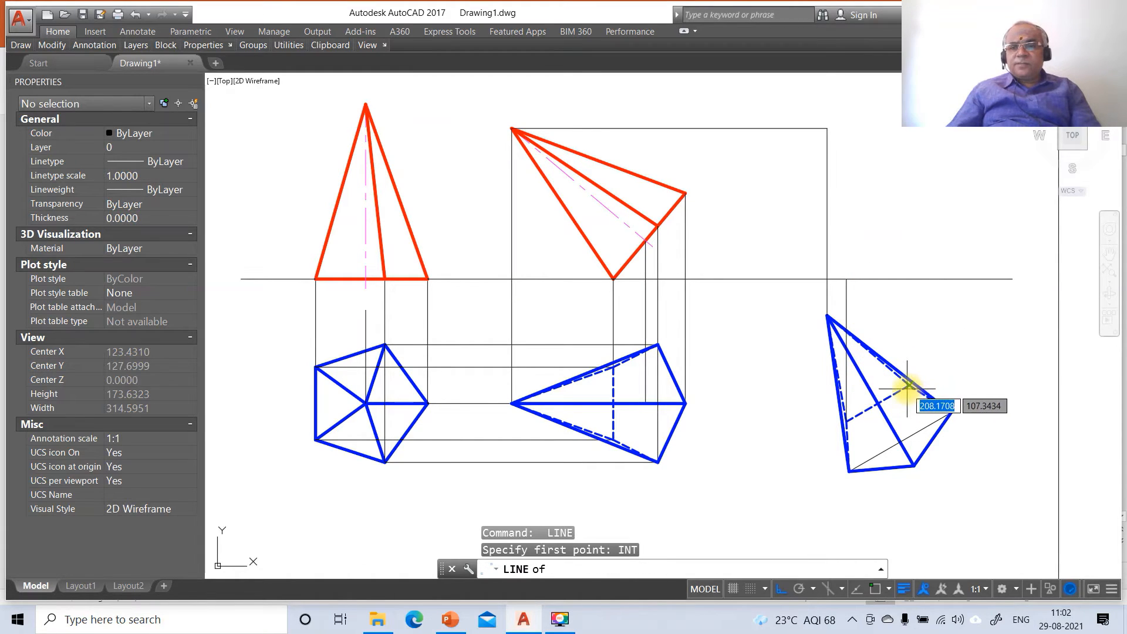
{"action": "left_click", "coordinate": [906, 386]}
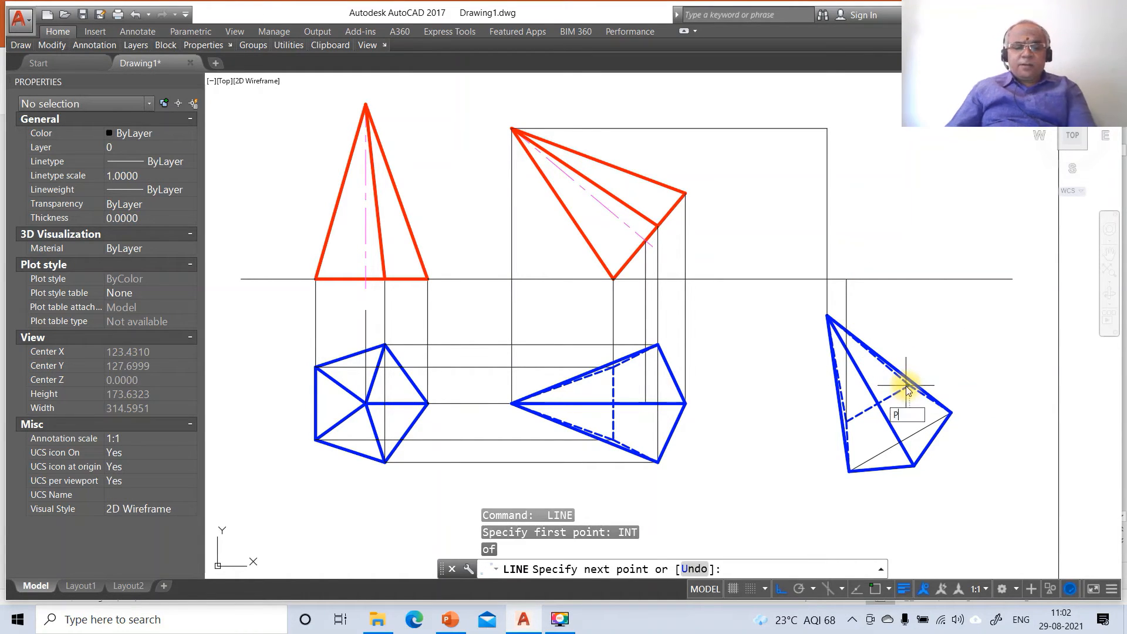
{"action": "type", "text": "PER"}
{"action": "key", "text": "Return"}
{"action": "left_click", "coordinate": [910, 278]}
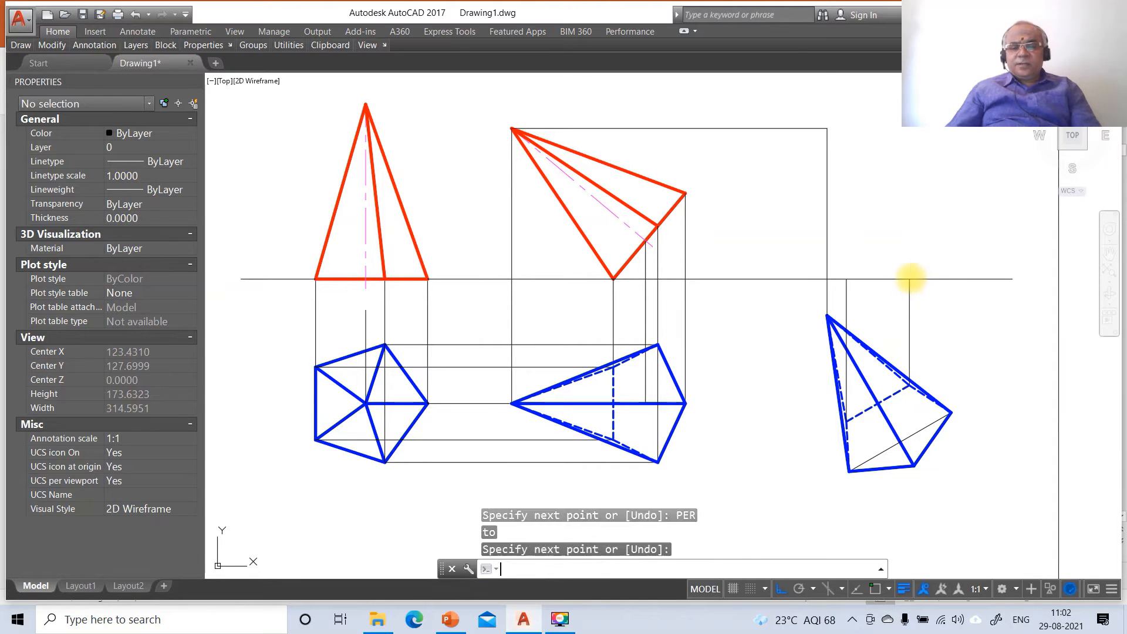
{"action": "key", "text": "Return"}
- Draw a horizontal projector from the base centre of the tilted red front view across above the final top view
{"action": "key", "text": "Return"}
{"action": "type", "text": "int"}
{"action": "key", "text": "Return"}
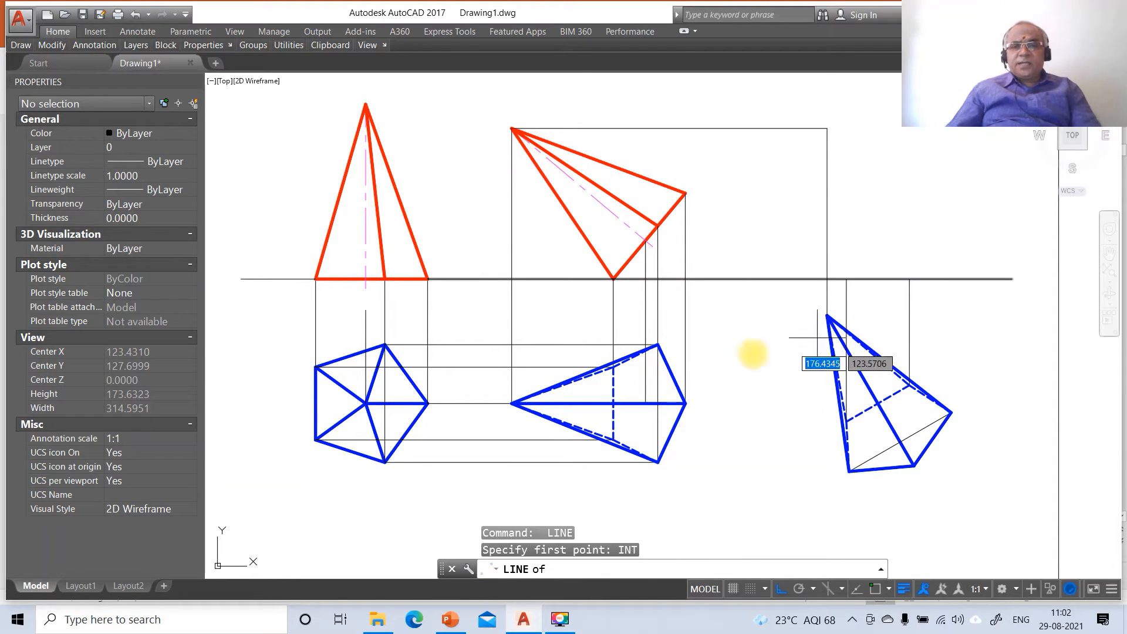
{"action": "left_click", "coordinate": [640, 243]}
{"action": "left_click", "coordinate": [989, 271]}
{"action": "key", "text": "Return"}
- Draw a vertical projector up from the base centre in the final top view and fillet it to the matching horizontal projector
{"action": "key", "text": "Return"}
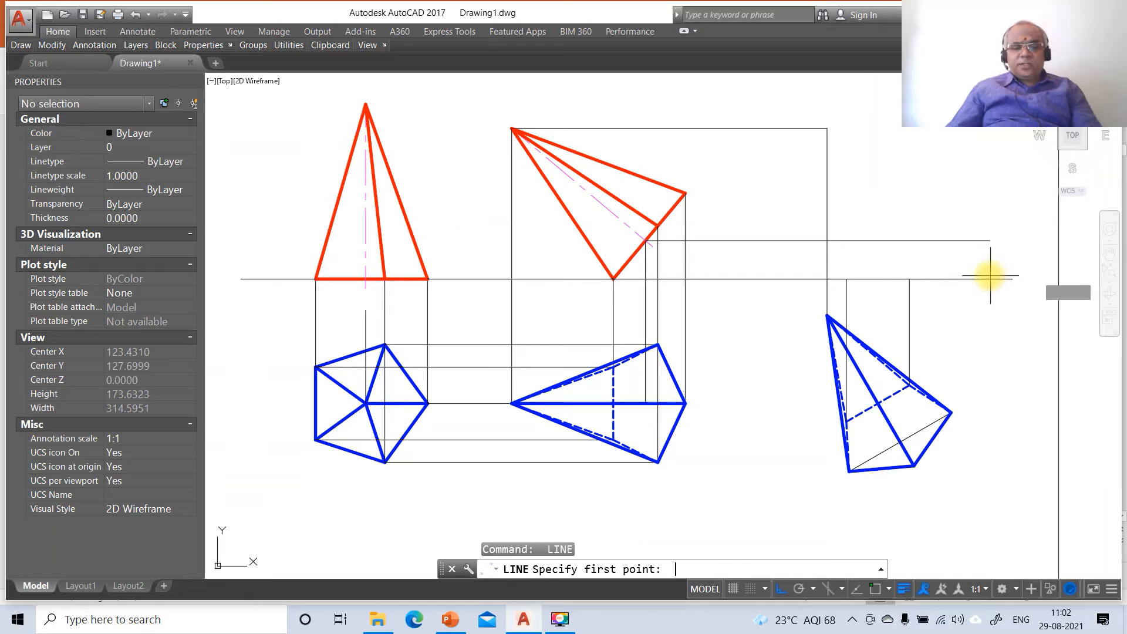
{"action": "type", "text": "END"}
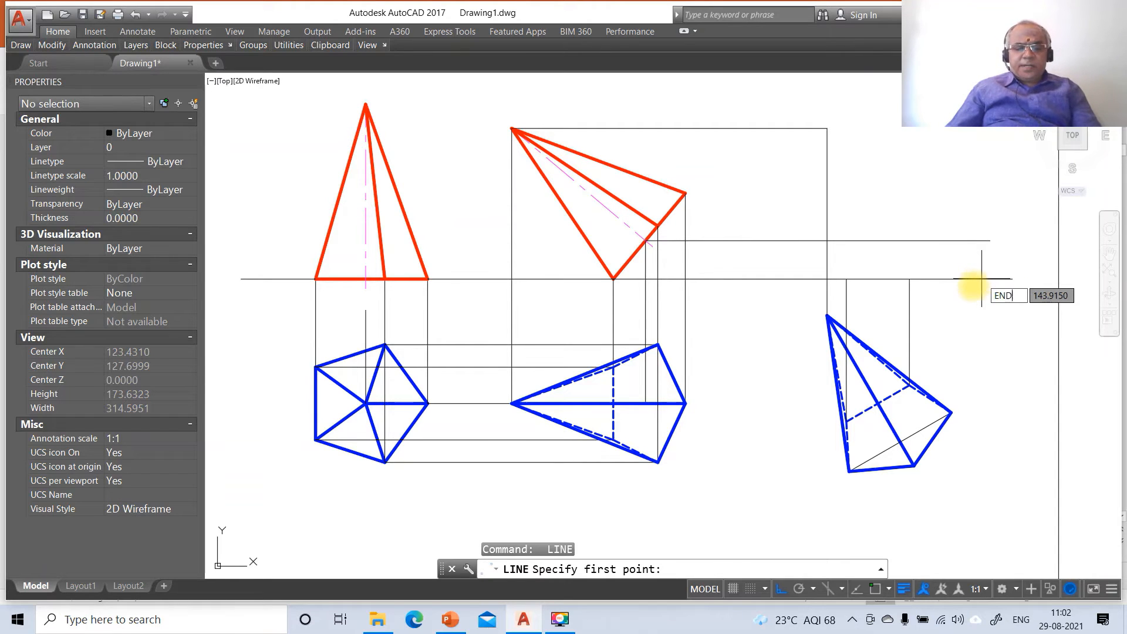
{"action": "key", "text": "Return"}
{"action": "left_click", "coordinate": [893, 431]}
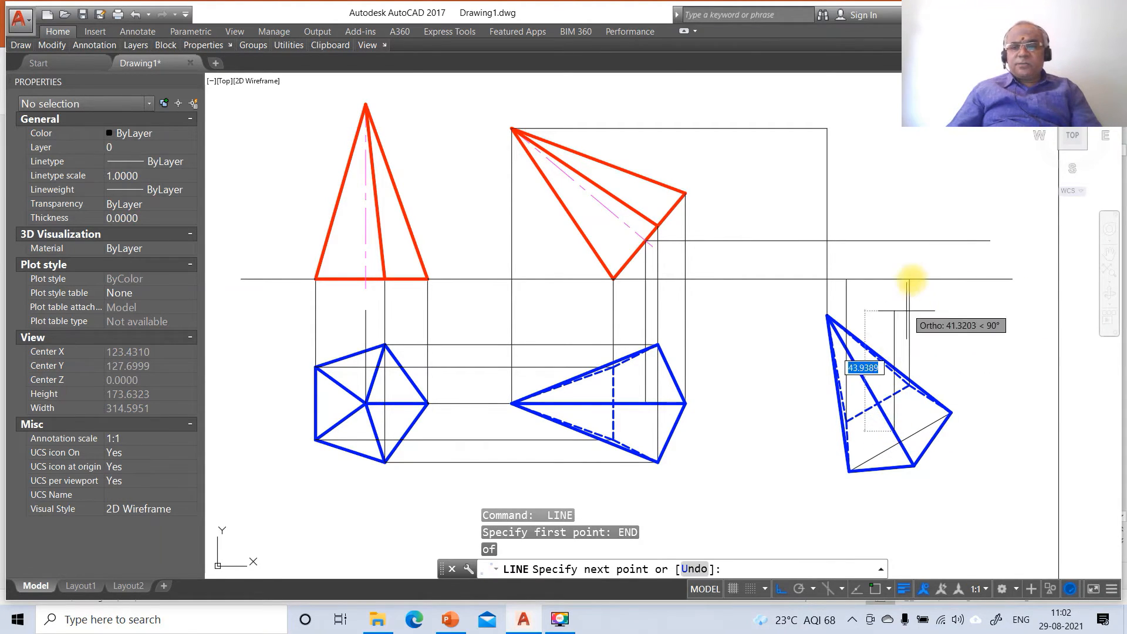
{"action": "left_click", "coordinate": [921, 202]}
{"action": "key", "text": "Return"}
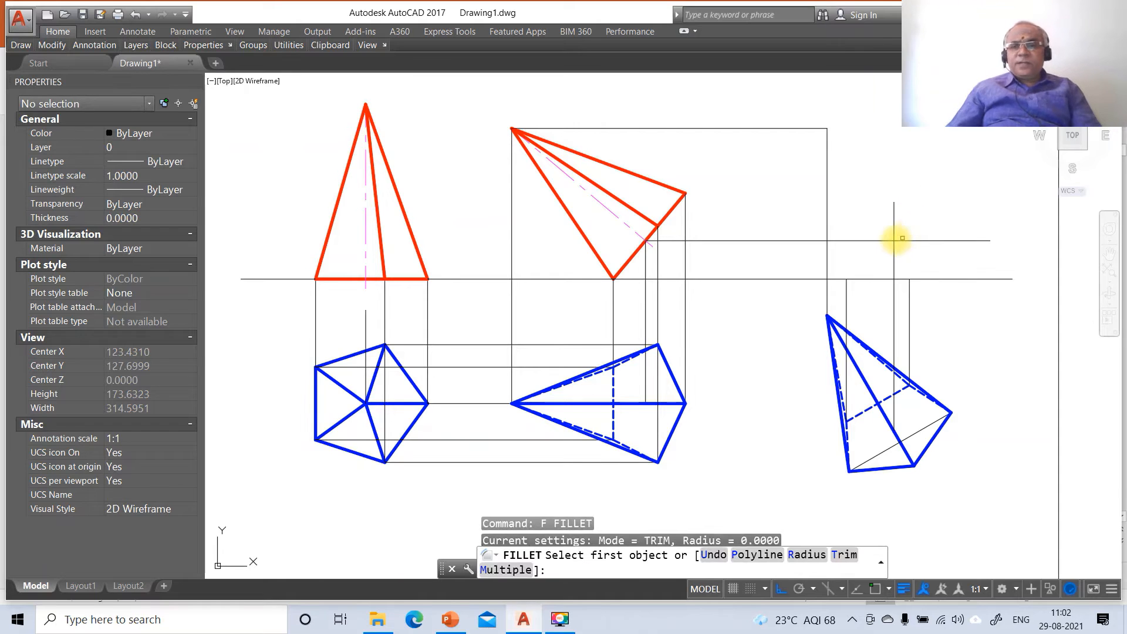
{"action": "left_click", "coordinate": [887, 240]}
{"action": "left_click", "coordinate": [895, 246]}
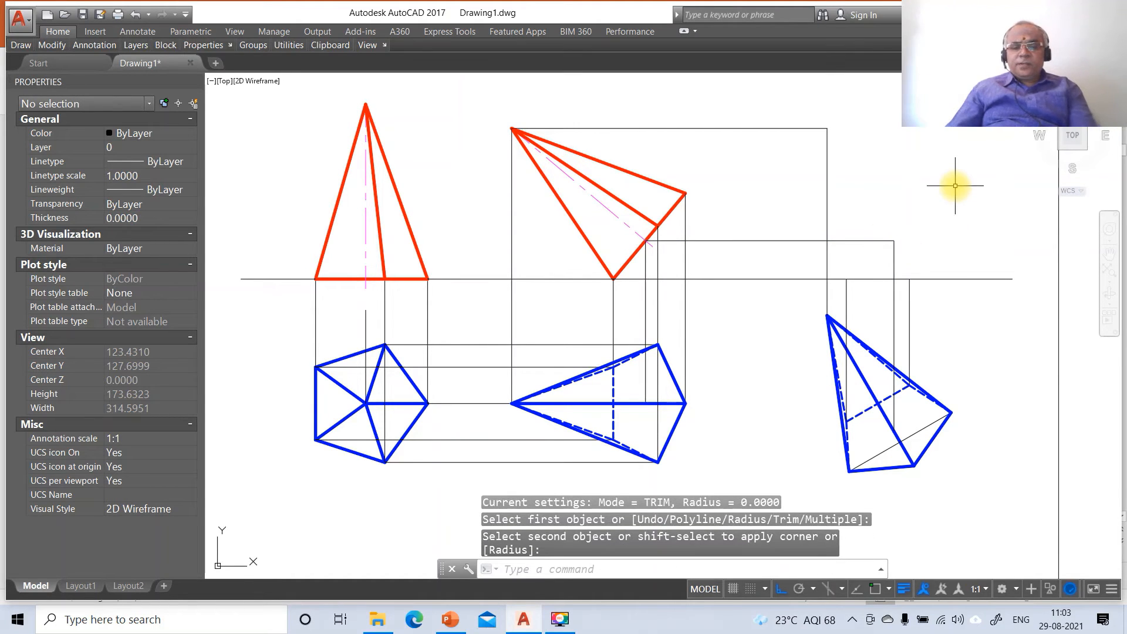
- Draw a horizontal projector from the middle base corner of the tilted front view past the final top view
{"action": "type", "text": "L"}
{"action": "key", "text": "Return"}
{"action": "type", "text": "INT"}
{"action": "key", "text": "Return"}
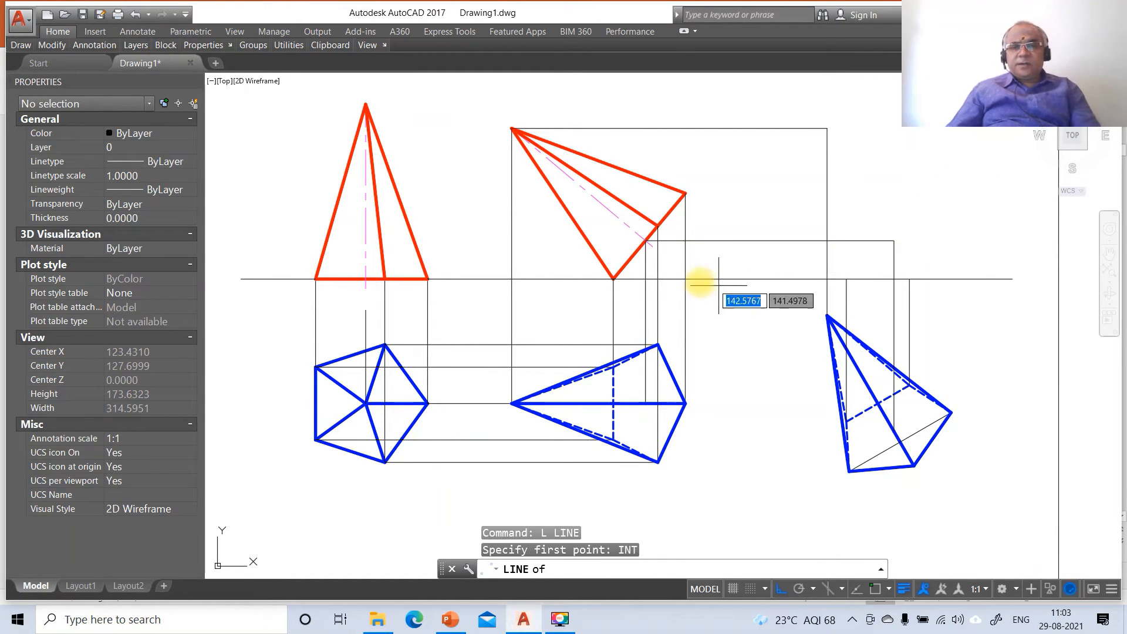
{"action": "left_click", "coordinate": [657, 225]}
{"action": "left_click", "coordinate": [1034, 274]}
{"action": "key", "text": "Return"}
- Draw a vertical projector from the final top view's lower-left base corner, perpendicular to the middle base corner's horizontal projector
{"action": "key", "text": "Return"}
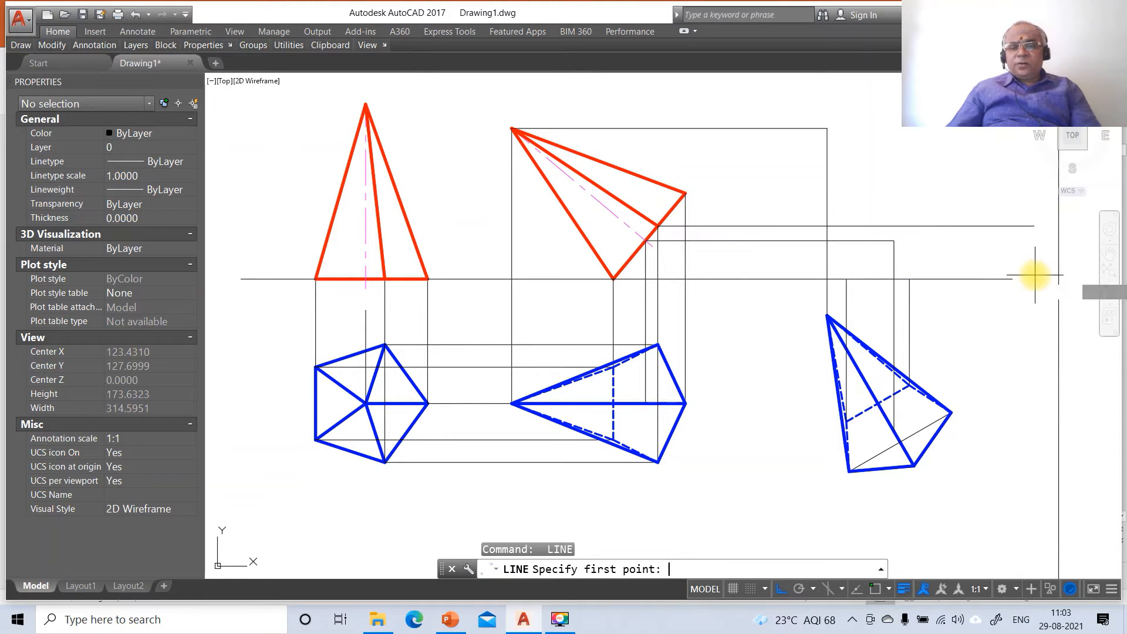
{"action": "type", "text": "INT"}
{"action": "key", "text": "Return"}
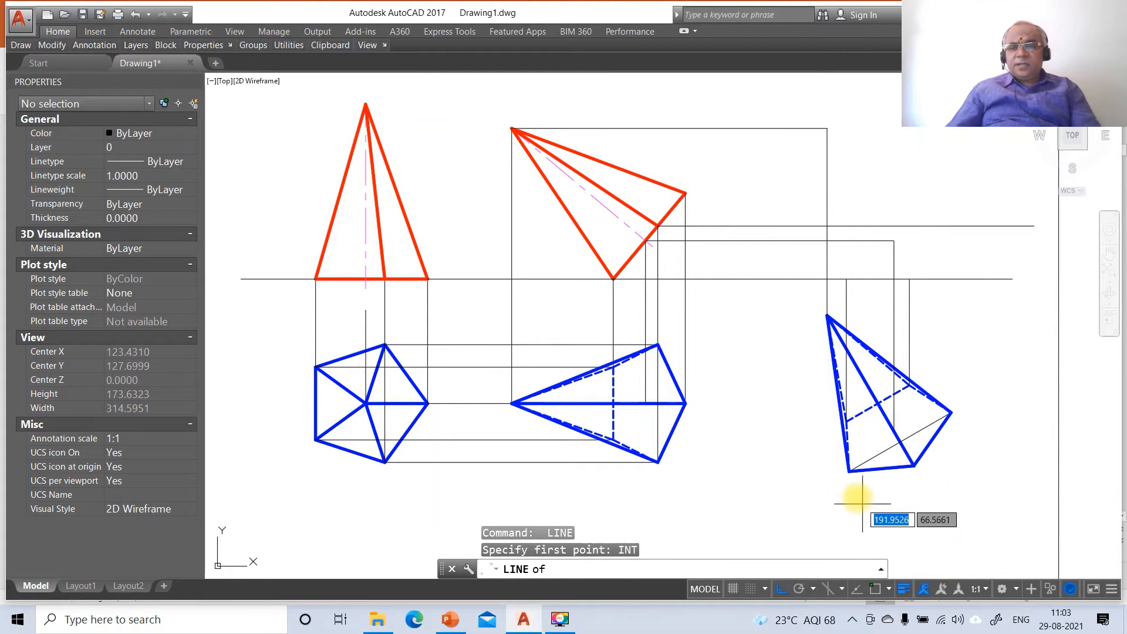
{"action": "left_click", "coordinate": [848, 472]}
{"action": "type", "text": "PER"}
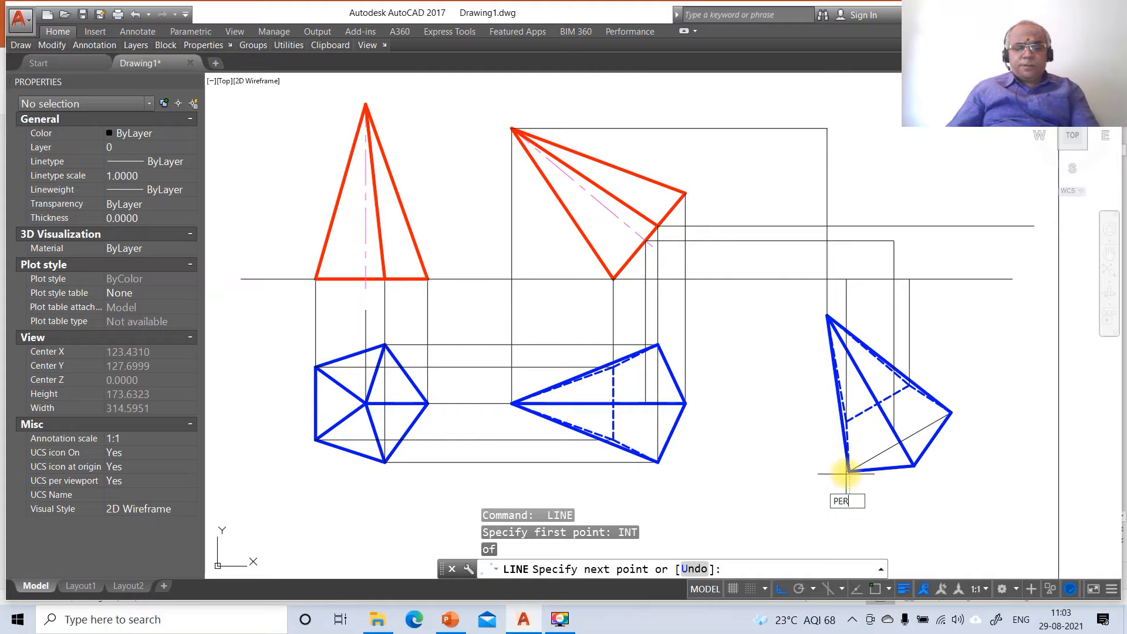
{"action": "key", "text": "Return"}
{"action": "left_click", "coordinate": [877, 230]}
{"action": "key", "text": "Return"}
- Draw a vertical projector from the final top view's rightmost base corner, perpendicular to the middle base corner's horizontal projector
{"action": "key", "text": "Return"}
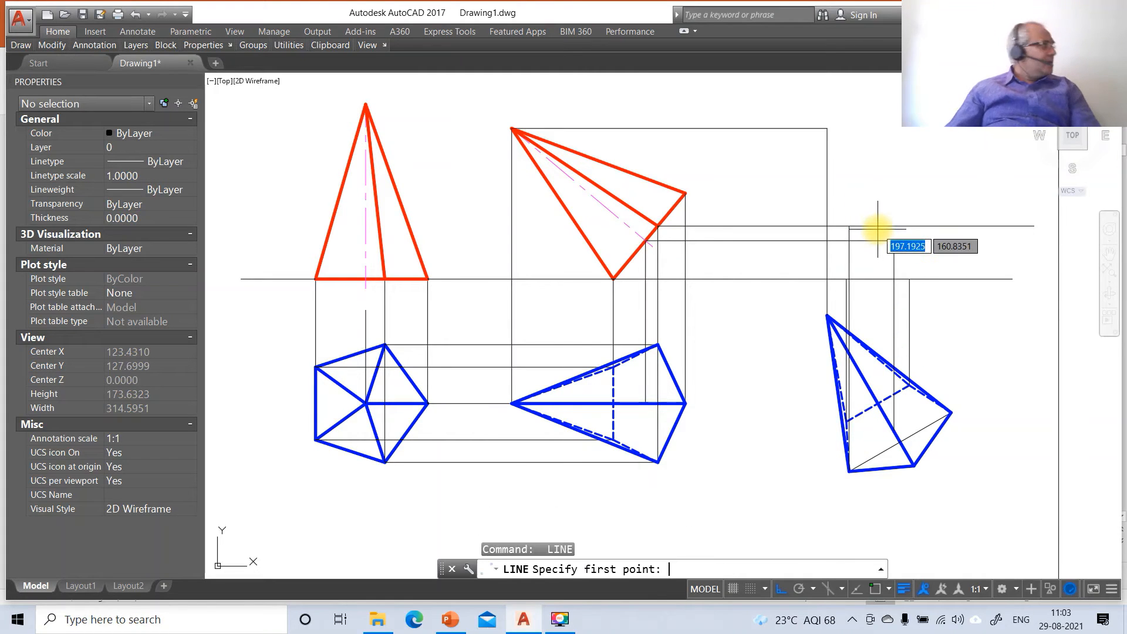
{"action": "type", "text": "INT"}
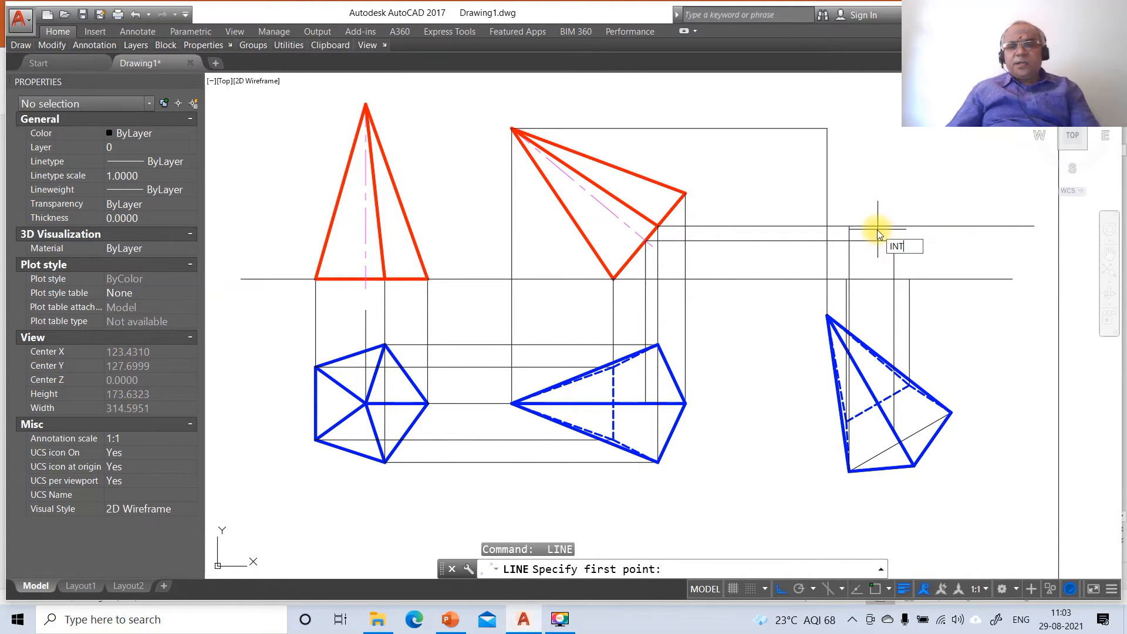
{"action": "key", "text": "Return"}
{"action": "left_click", "coordinate": [949, 412]}
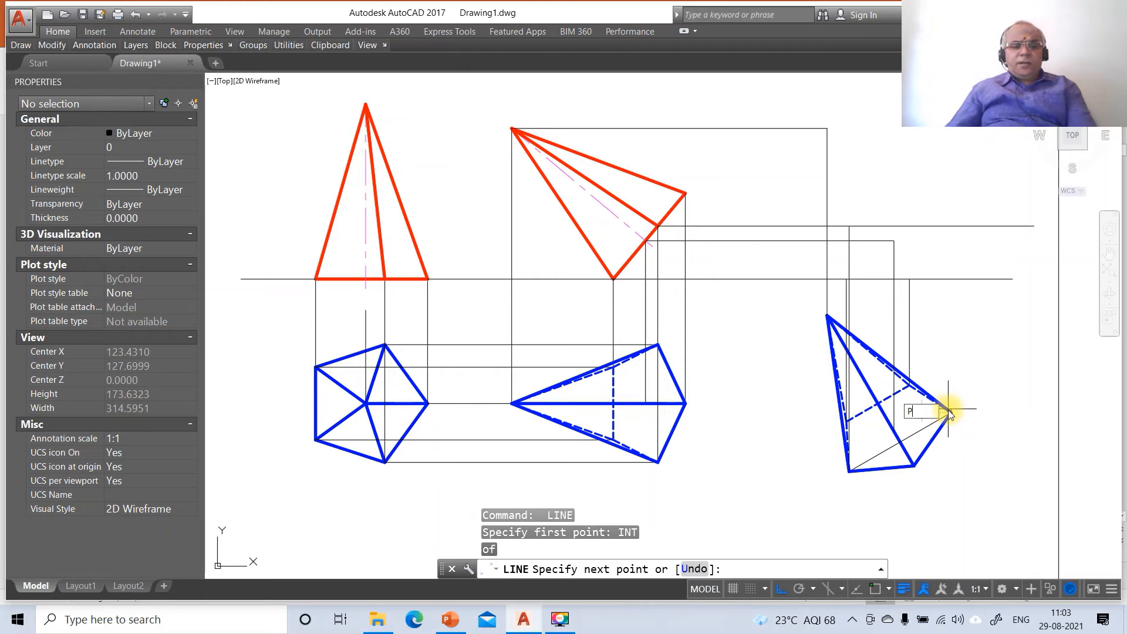
{"action": "type", "text": "PER"}
{"action": "key", "text": "Return"}
{"action": "left_click", "coordinate": [953, 227]}
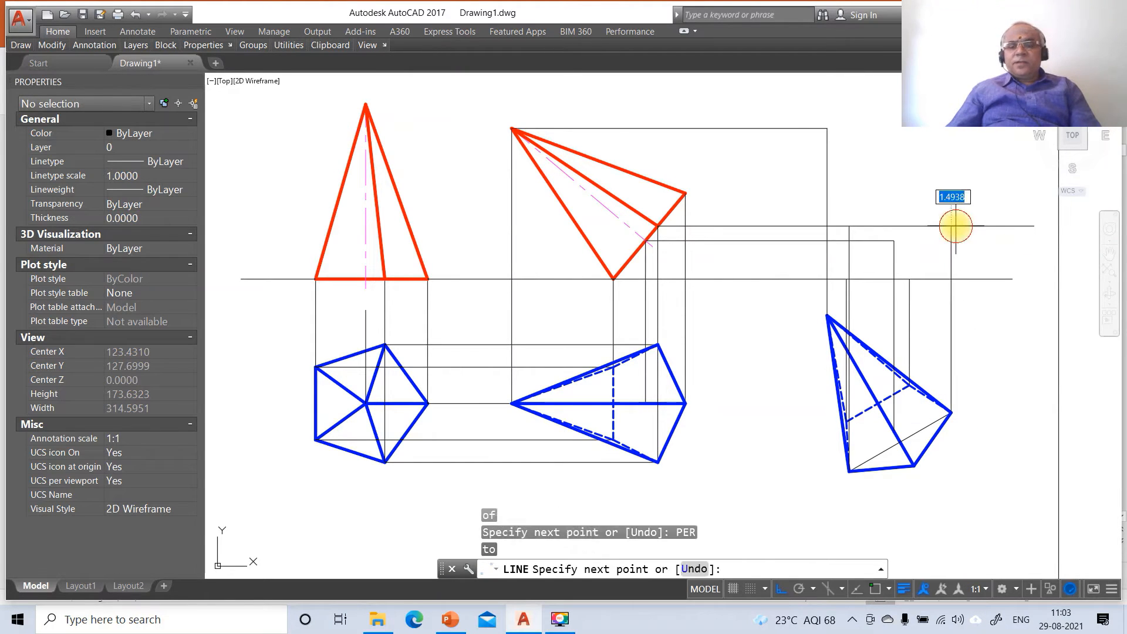
{"action": "key", "text": "Return"}
- Fillet the middle base corner's horizontal projector to the rightmost vertical projector, forming a sharp corner
{"action": "type", "text": "F"}
{"action": "key", "text": "Return"}
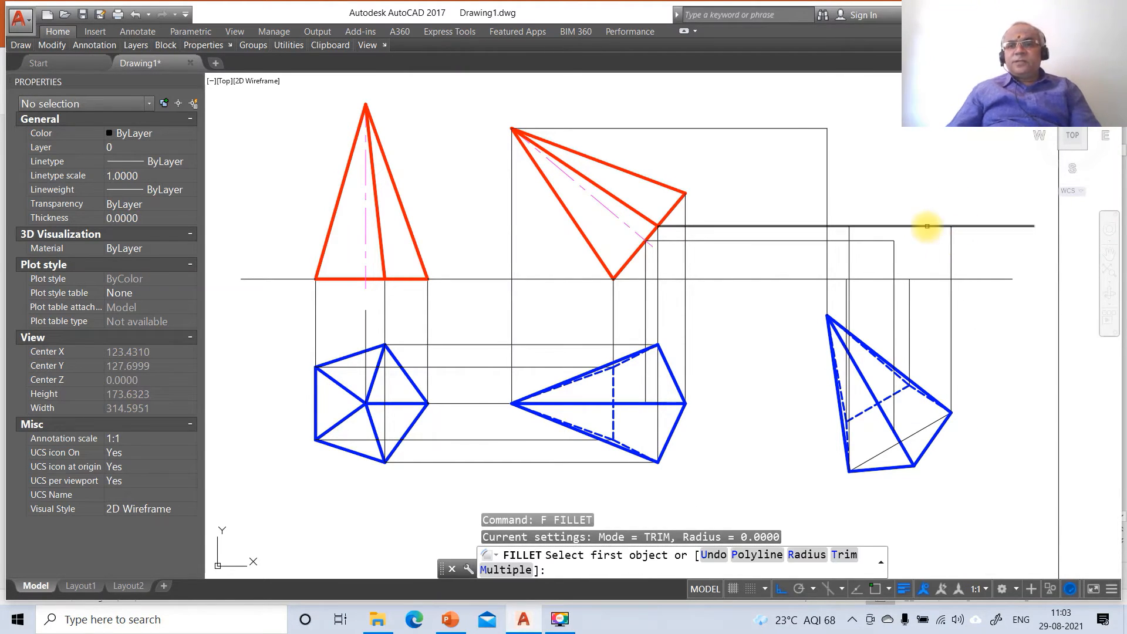
{"action": "left_click", "coordinate": [928, 226]}
{"action": "left_click", "coordinate": [951, 242]}
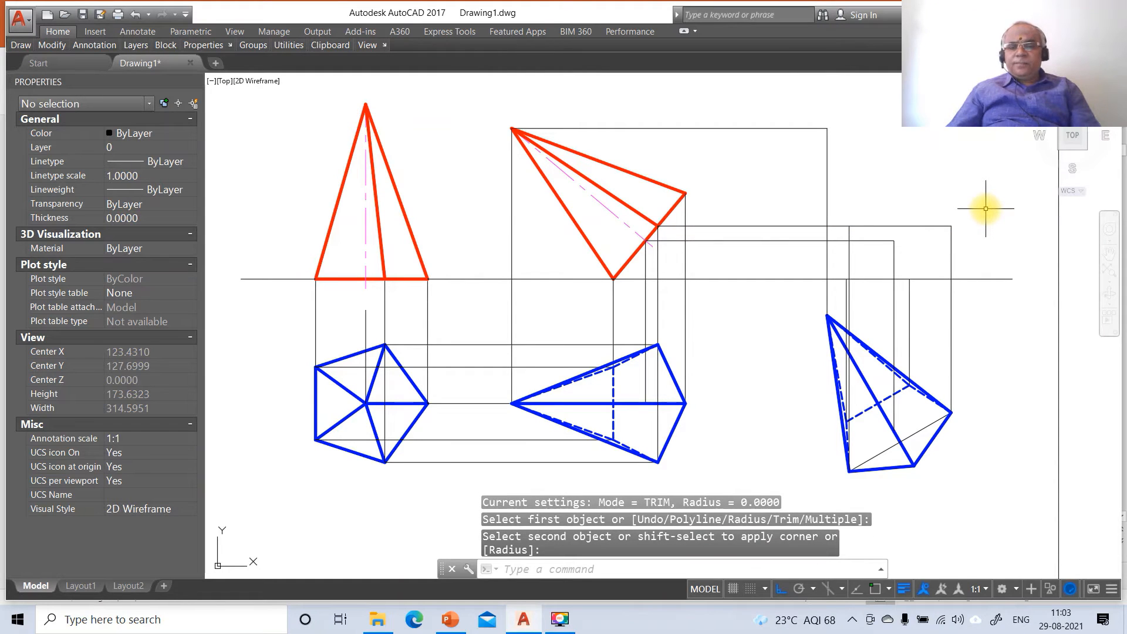
- Draw a horizontal projector from the upper right base corner of the tilted front view across above the final top view
{"action": "type", "text": "L"}
{"action": "key", "text": "Return"}
{"action": "type", "text": "INT"}
{"action": "key", "text": "Return"}
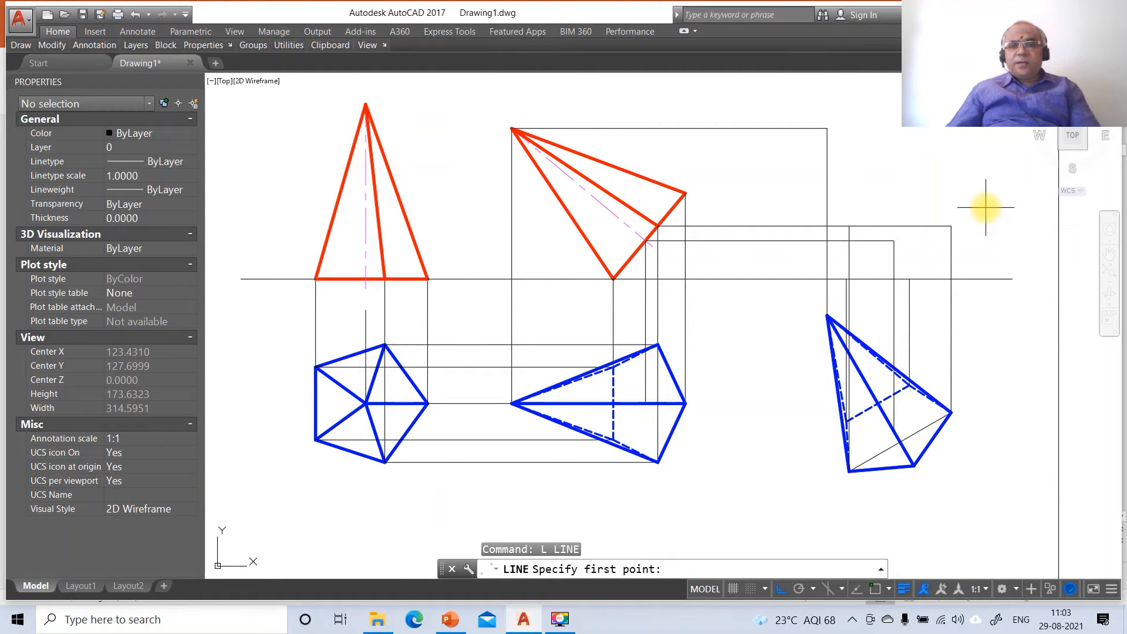
{"action": "left_click", "coordinate": [685, 192]}
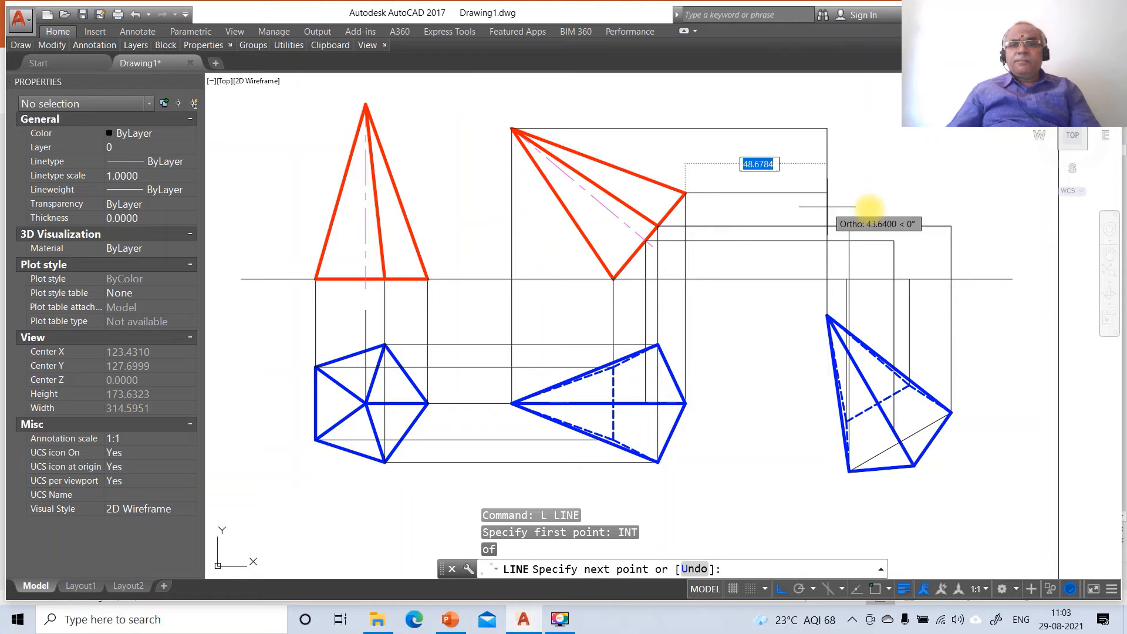
{"action": "left_click", "coordinate": [998, 218]}
{"action": "key", "text": "Return"}
- Draw a vertical projector from the final top view's lower right base corner, perpendicular to the uppermost base corner's horizontal projector
{"action": "key", "text": "Return"}
{"action": "type", "text": "INT"}
{"action": "key", "text": "Return"}
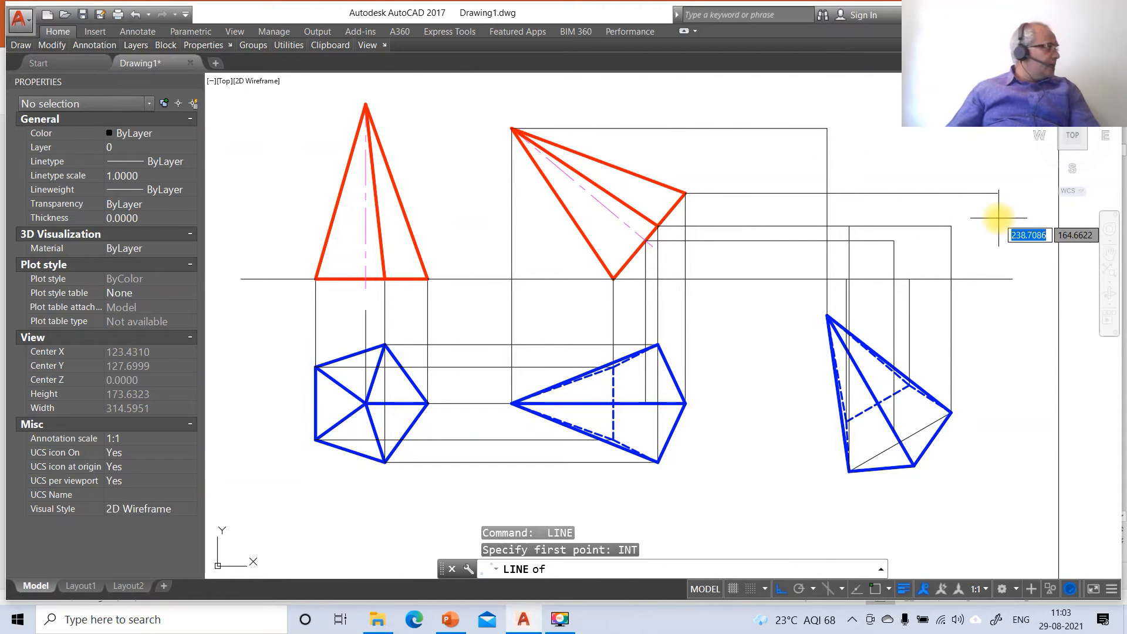
{"action": "left_click", "coordinate": [914, 467]}
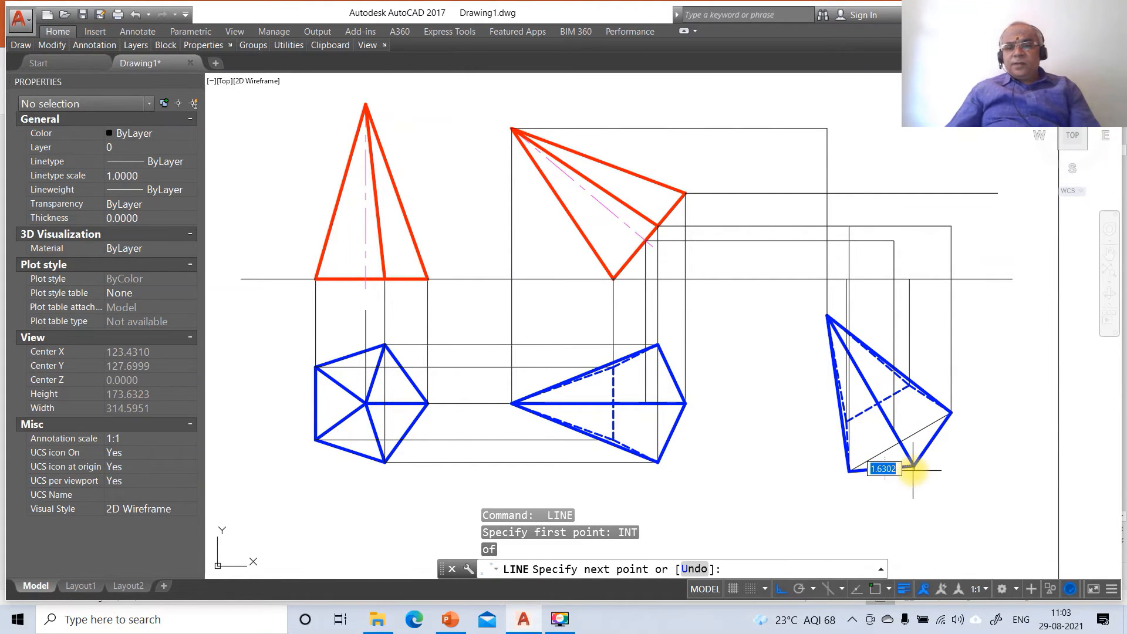
{"action": "type", "text": "PER"}
{"action": "key", "text": "Return"}
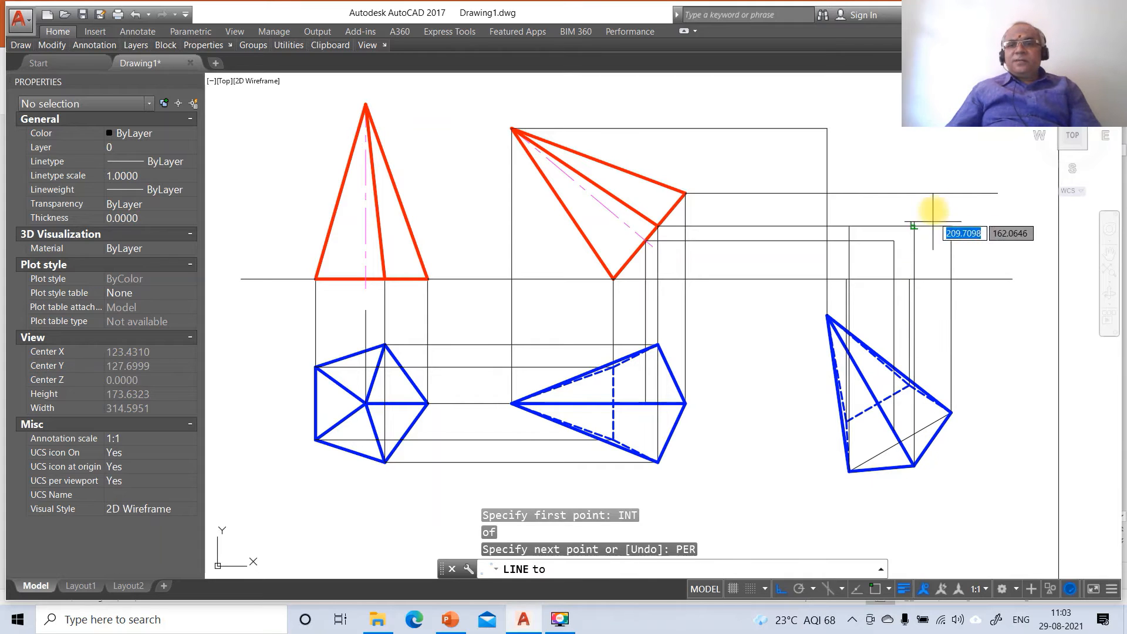
{"action": "left_click", "coordinate": [935, 192]}
- Fillet the upper right base corner's horizontal projector to its vertical projector, forming a sharp corner
{"action": "type", "text": "F"}
{"action": "key", "text": "Return"}
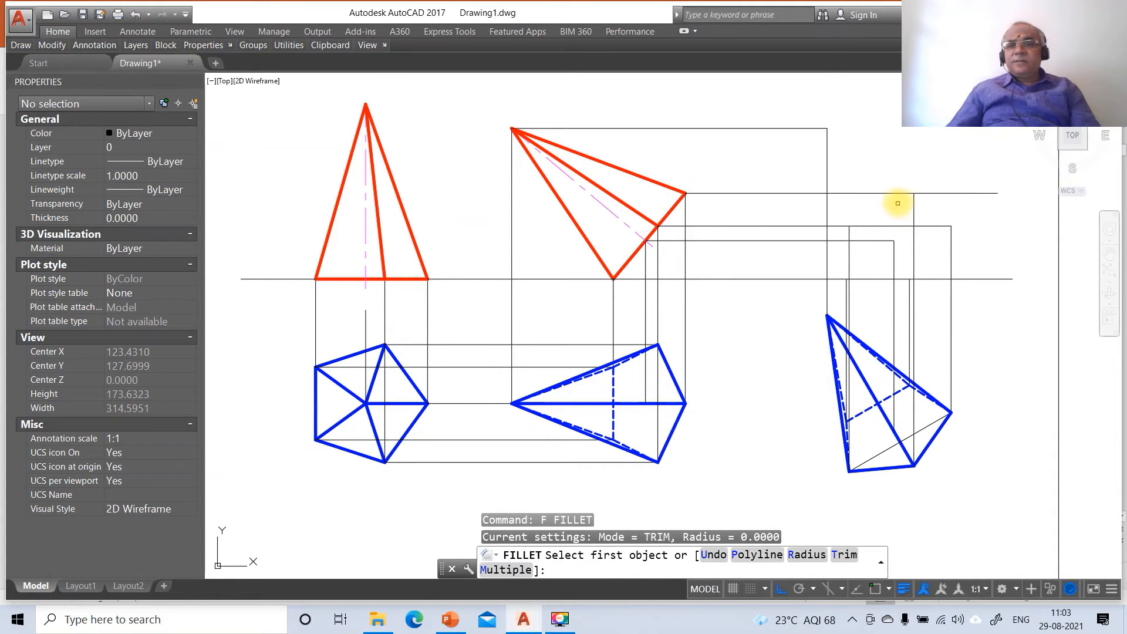
{"action": "left_click", "coordinate": [904, 197]}
{"action": "left_click", "coordinate": [913, 205]}
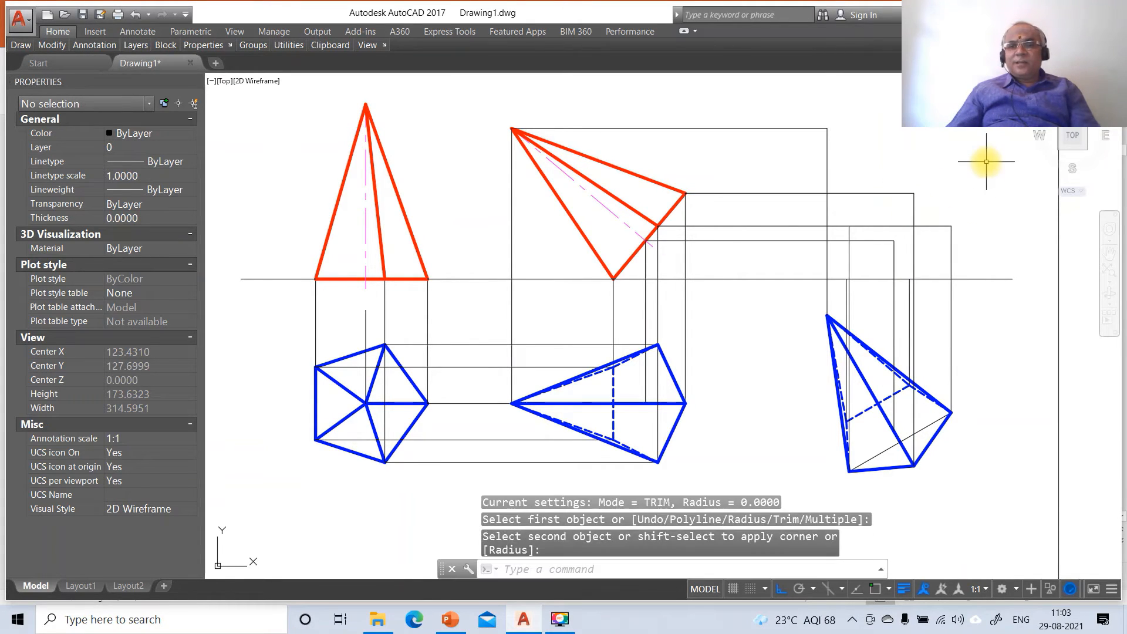
- Draw two base edges of the final front view, from the lower left corner on the reference line through the upper left corner to the uppermost corner
{"action": "type", "text": "L"}
{"action": "key", "text": "Return"}
{"action": "type", "text": "INT"}
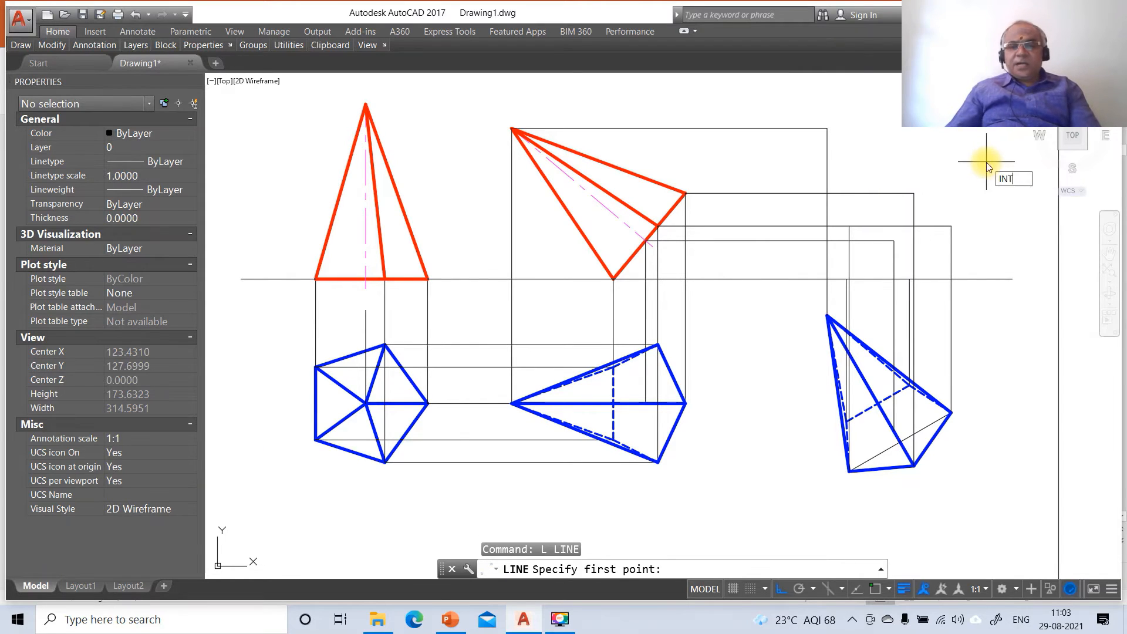
{"action": "key", "text": "Return"}
{"action": "left_click", "coordinate": [845, 278]}
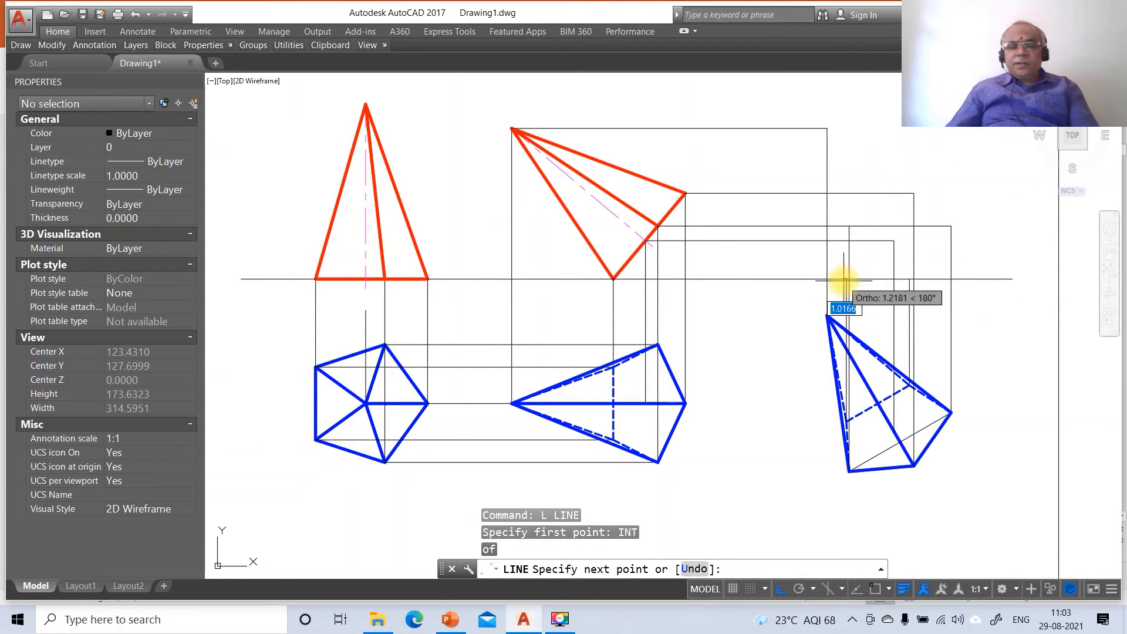
{"action": "type", "text": "INT"}
{"action": "key", "text": "Return"}
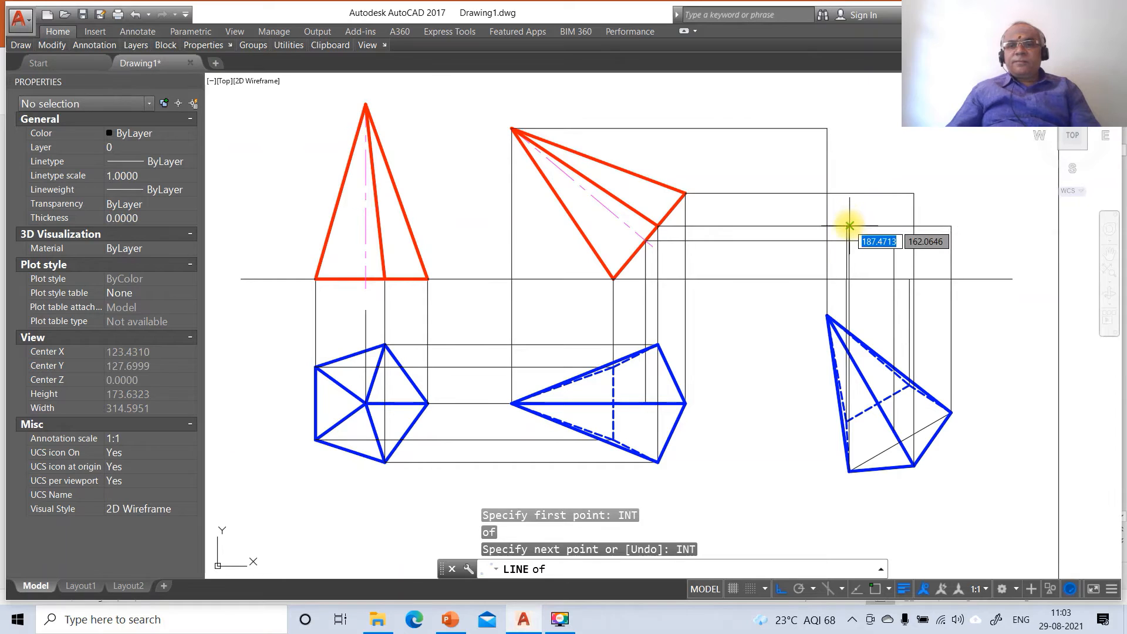
{"action": "left_click", "coordinate": [849, 226]}
{"action": "type", "text": "INT"}
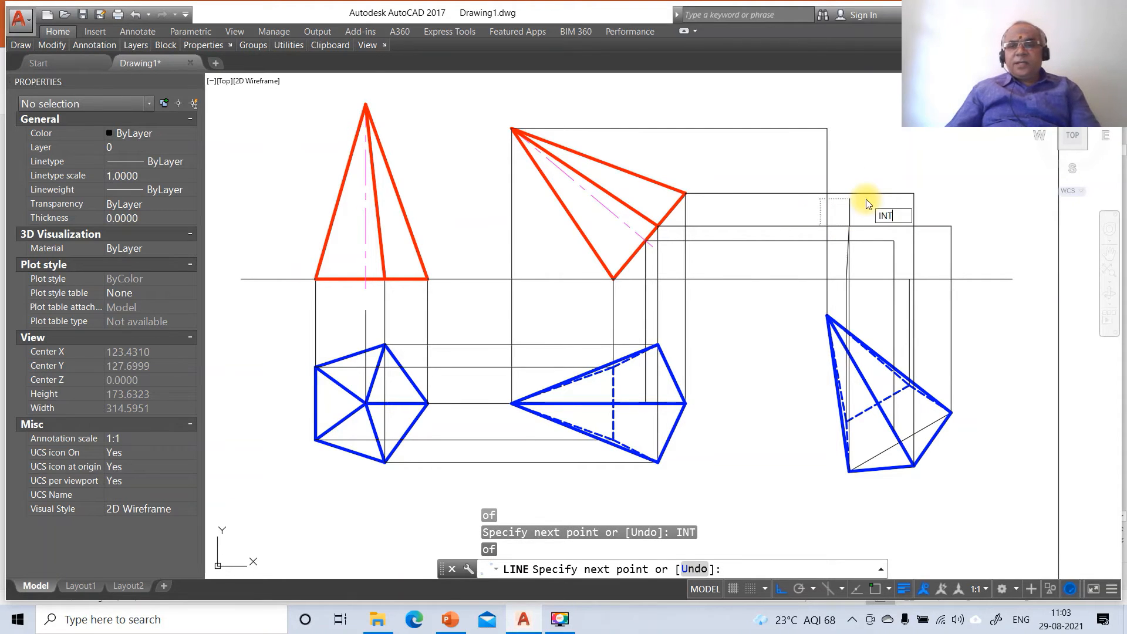
{"action": "key", "text": "Return"}
{"action": "left_click", "coordinate": [910, 194]}
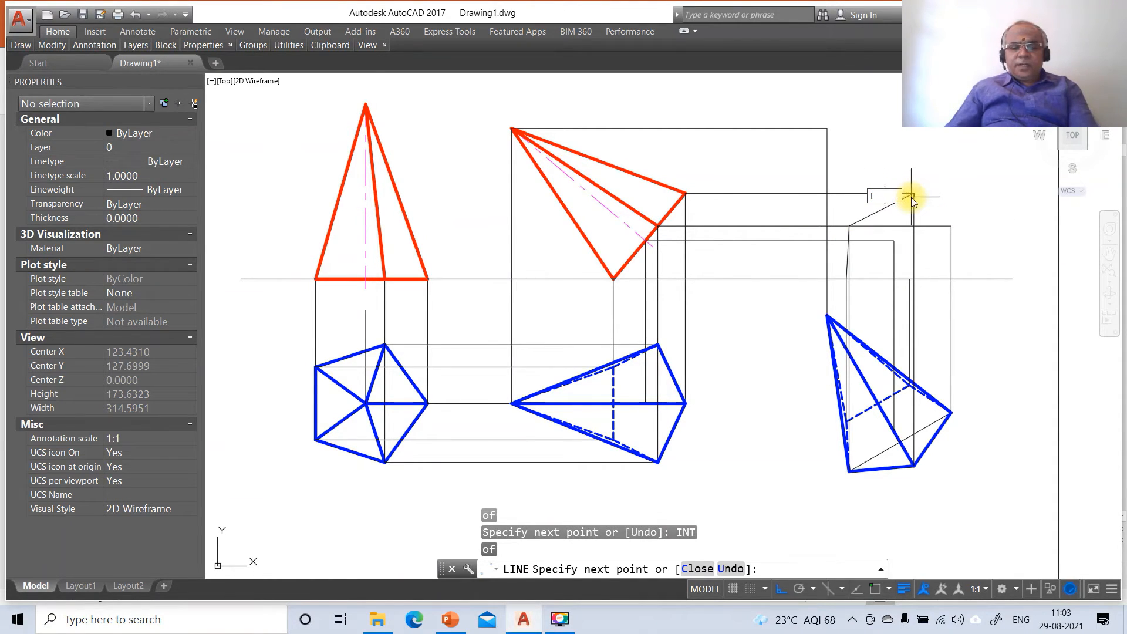
- Continue the base outline from the uppermost corner to the rightmost corner and down to the lower right corner on the reference line
{"action": "type", "text": "INT"}
{"action": "key", "text": "Return"}
{"action": "left_click", "coordinate": [948, 227]}
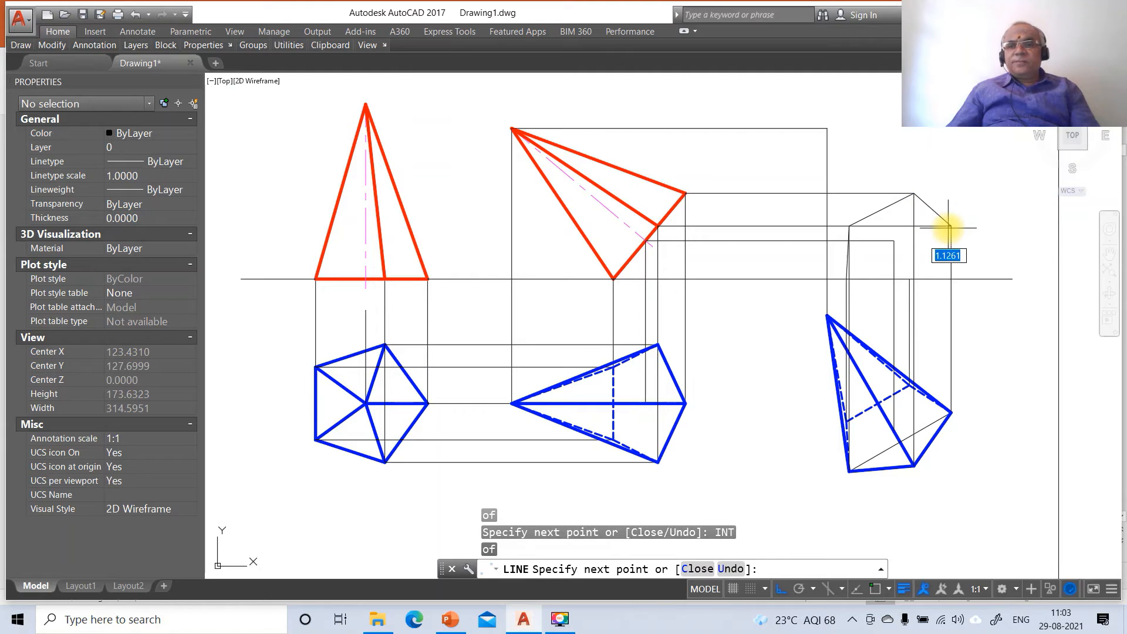
{"action": "key", "text": "Return"}
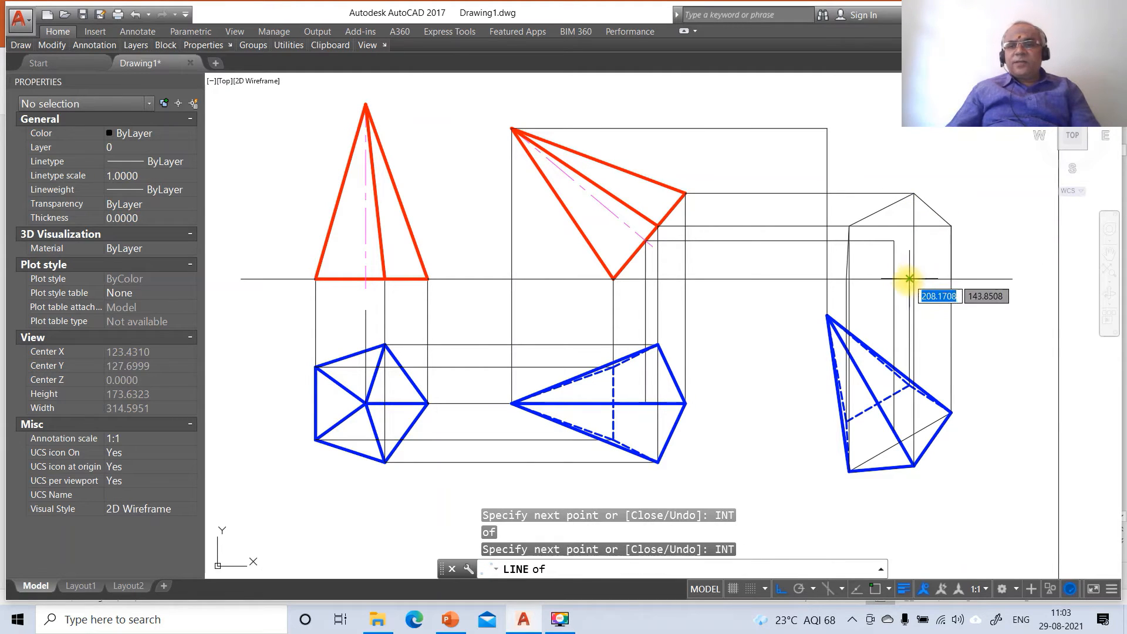
{"action": "left_click", "coordinate": [908, 280]}
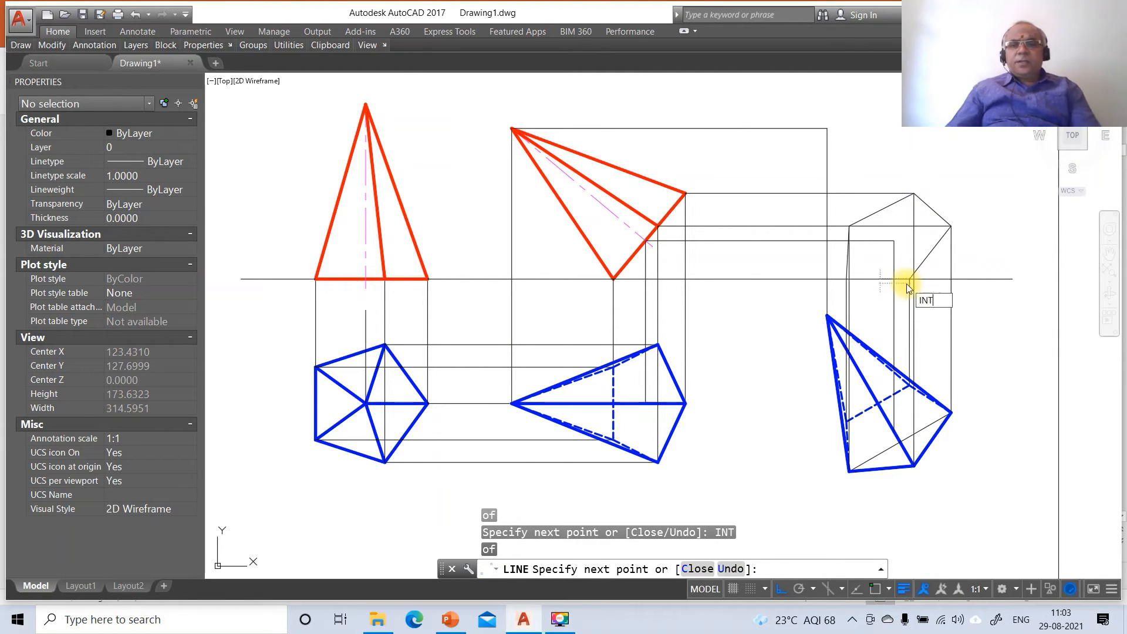
- Draw the slant edges from the lower right base corner to the projected apex and down to the lower left base corner
{"action": "key", "text": "Return"}
{"action": "left_click", "coordinate": [827, 128]}
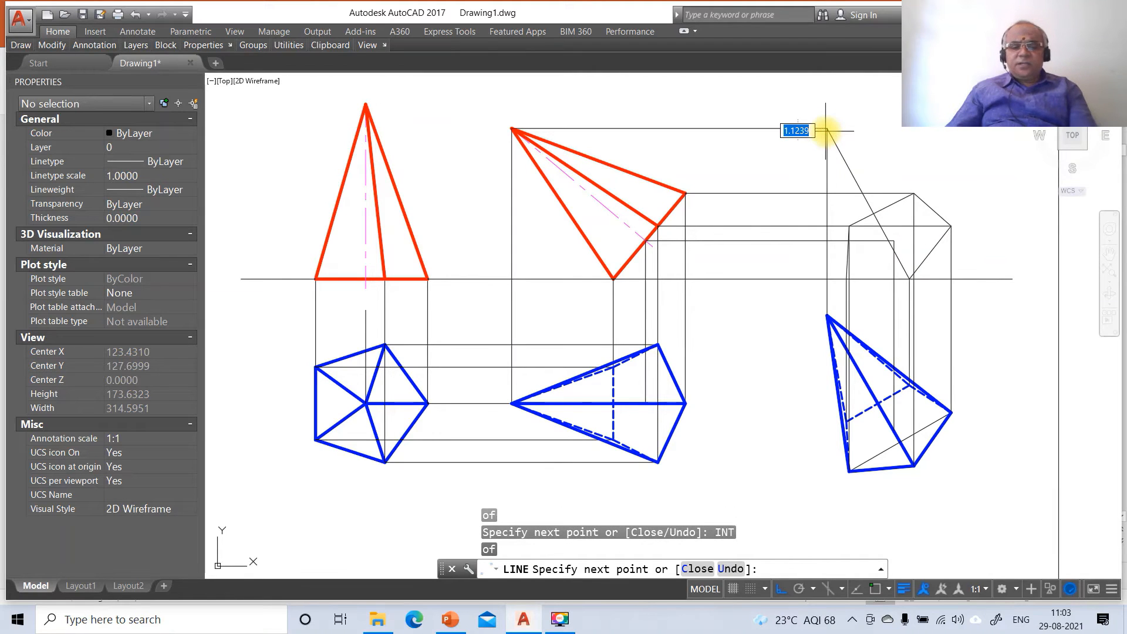
{"action": "type", "text": "INT"}
{"action": "key", "text": "Return"}
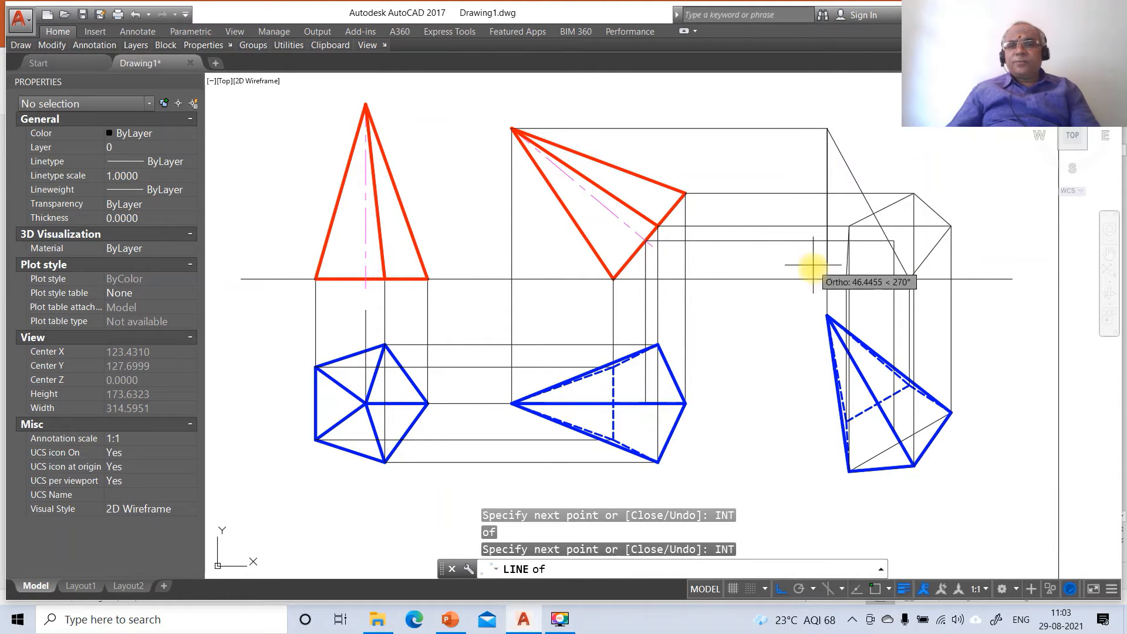
{"action": "left_click", "coordinate": [847, 279]}
{"action": "key", "text": "Return"}
- Draw the axis from the projected base centre to the apex and continue with the slant edge to the upper left base corner
{"action": "key", "text": "Return"}
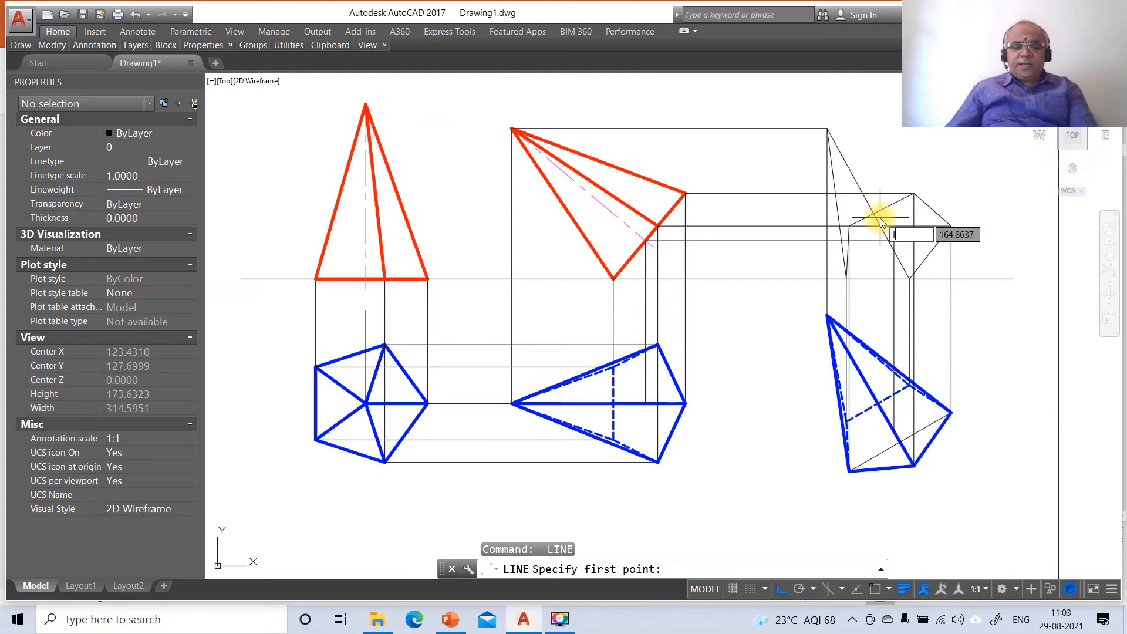
{"action": "key", "text": "Return"}
{"action": "left_click", "coordinate": [896, 237]}
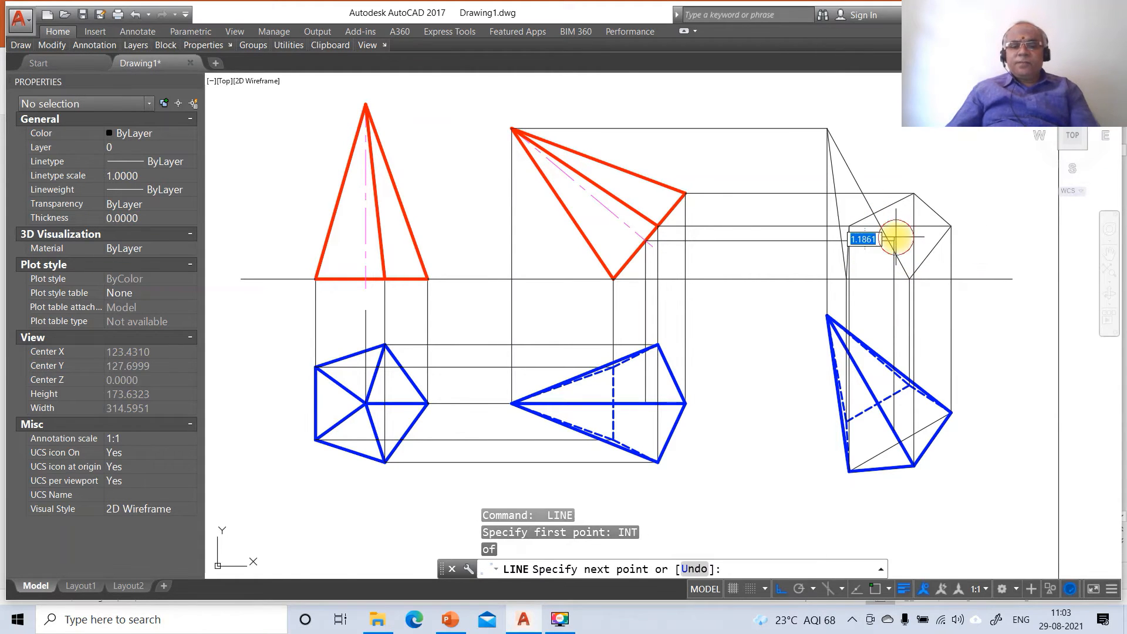
{"action": "key", "text": "Return"}
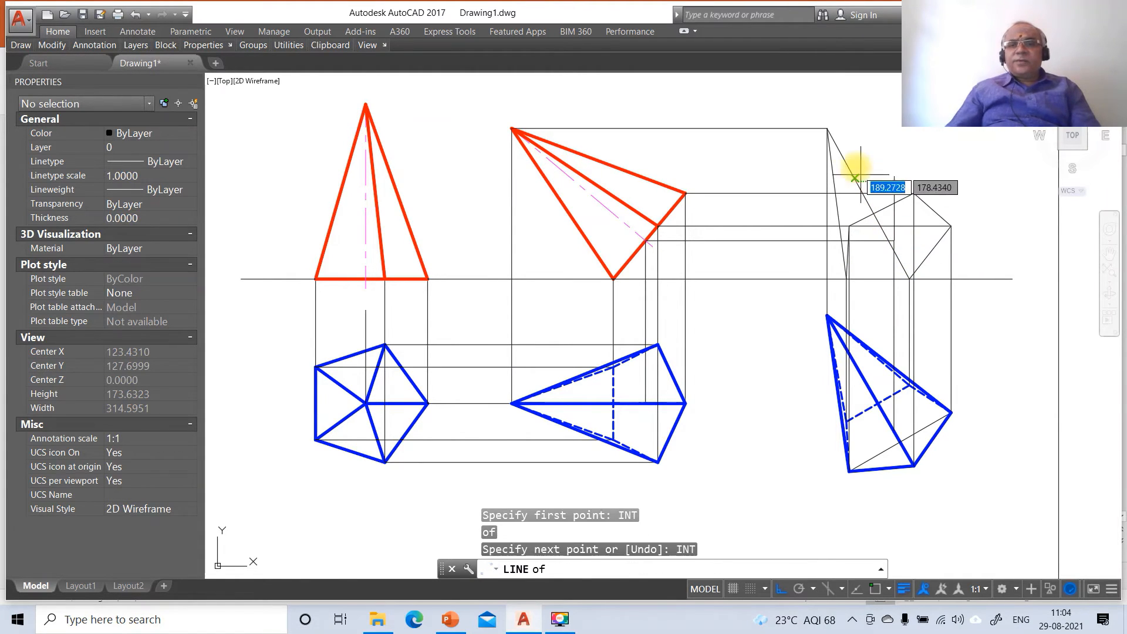
{"action": "left_click", "coordinate": [828, 132]}
{"action": "type", "text": "INT"}
{"action": "key", "text": "Return"}
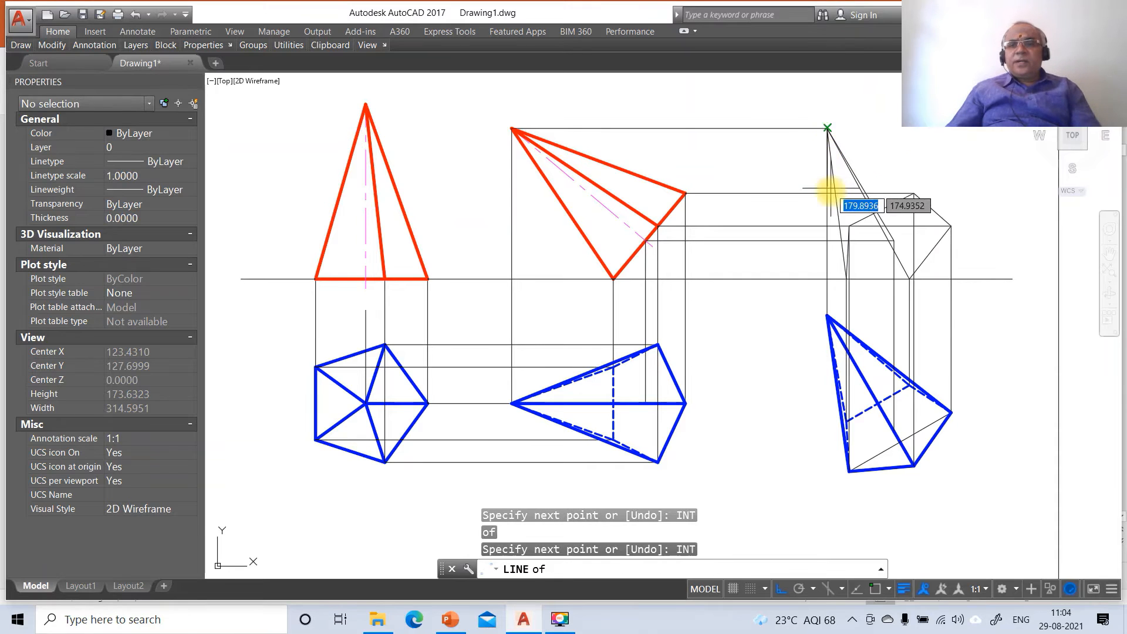
{"action": "left_click", "coordinate": [848, 226]}
{"action": "key", "text": "Return"}
- Draw the slant edge from the apex to the uppermost base corner of the final front view
{"action": "key", "text": "Return"}
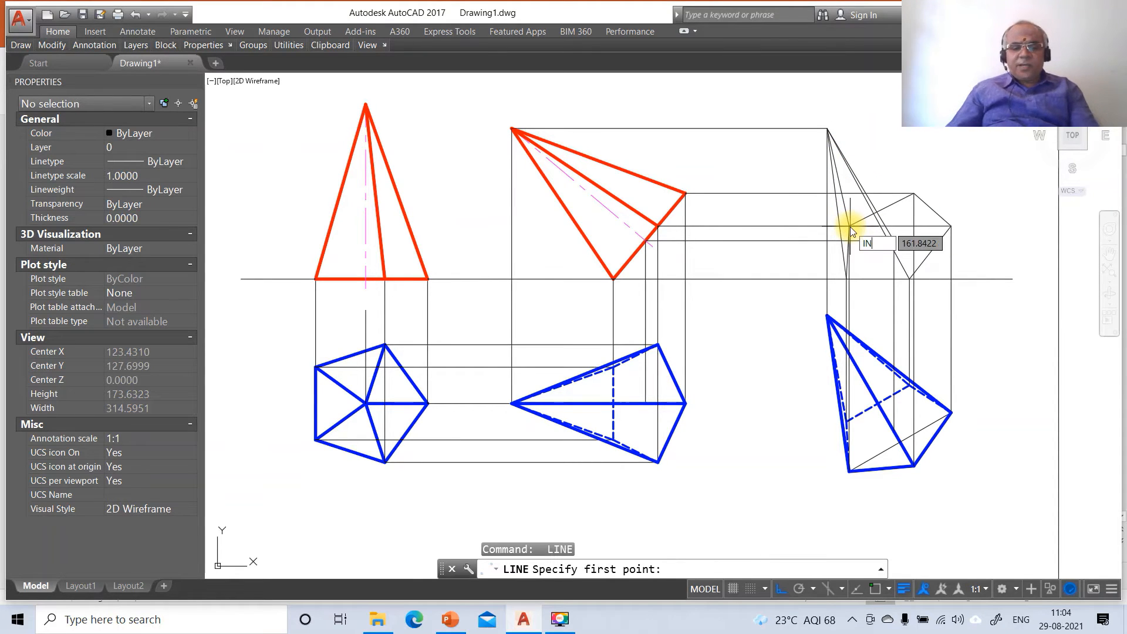
{"action": "type", "text": "INT"}
{"action": "key", "text": "Return"}
{"action": "left_click", "coordinate": [829, 131]}
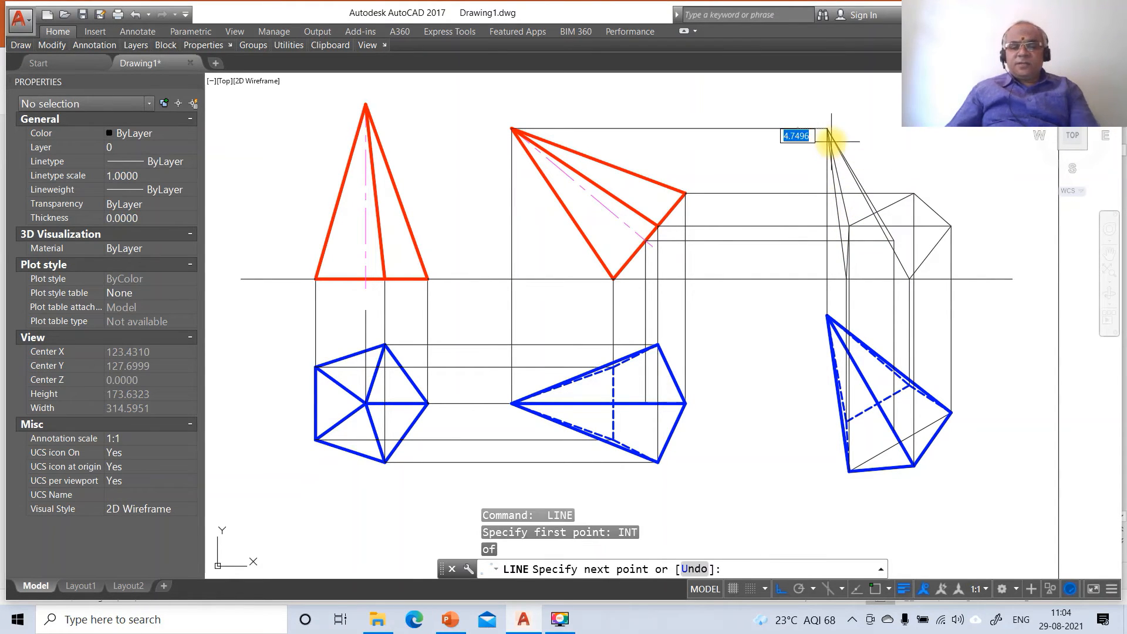
{"action": "type", "text": "INT"}
{"action": "key", "text": "Return"}
{"action": "left_click", "coordinate": [913, 193]}
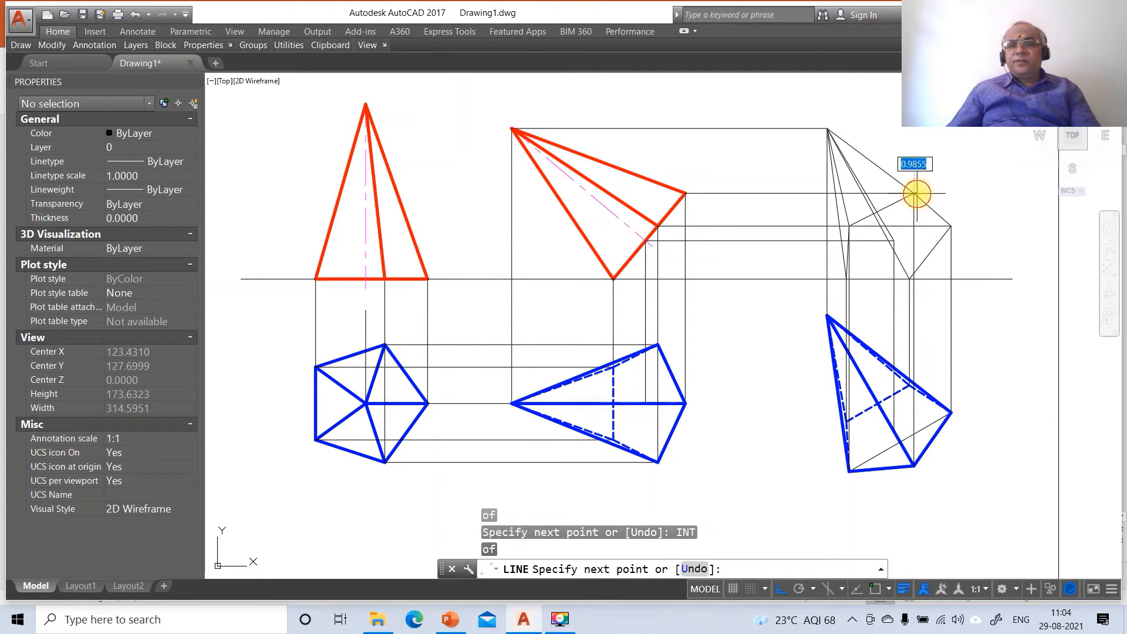
{"action": "key", "text": "Return"}
- Draw the slant edge from the rightmost base corner to the apex of the final front view
{"action": "key", "text": "Return"}
{"action": "type", "text": "INT"}
{"action": "key", "text": "Return"}
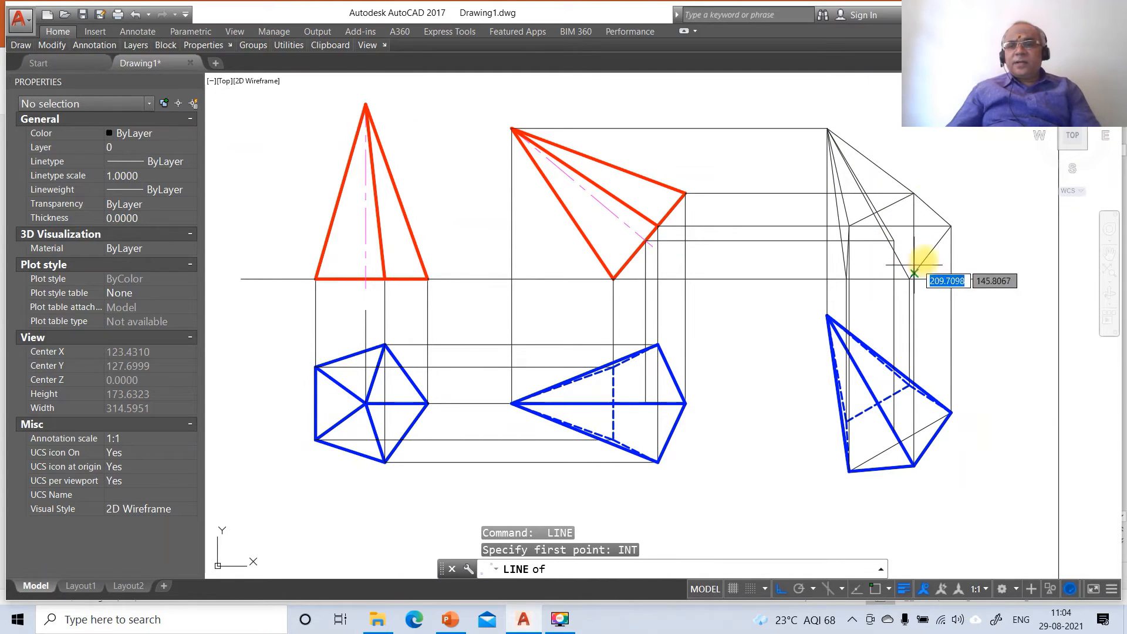
{"action": "left_click", "coordinate": [950, 228]}
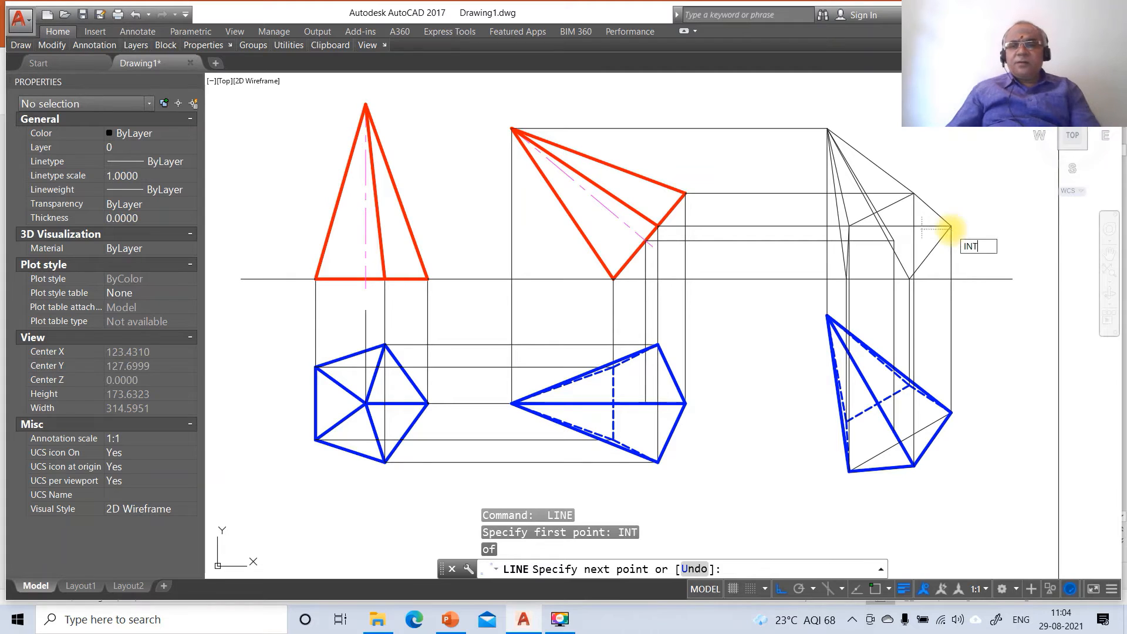
{"action": "key", "text": "Return"}
{"action": "left_click", "coordinate": [826, 133]}
{"action": "key", "text": "Return"}
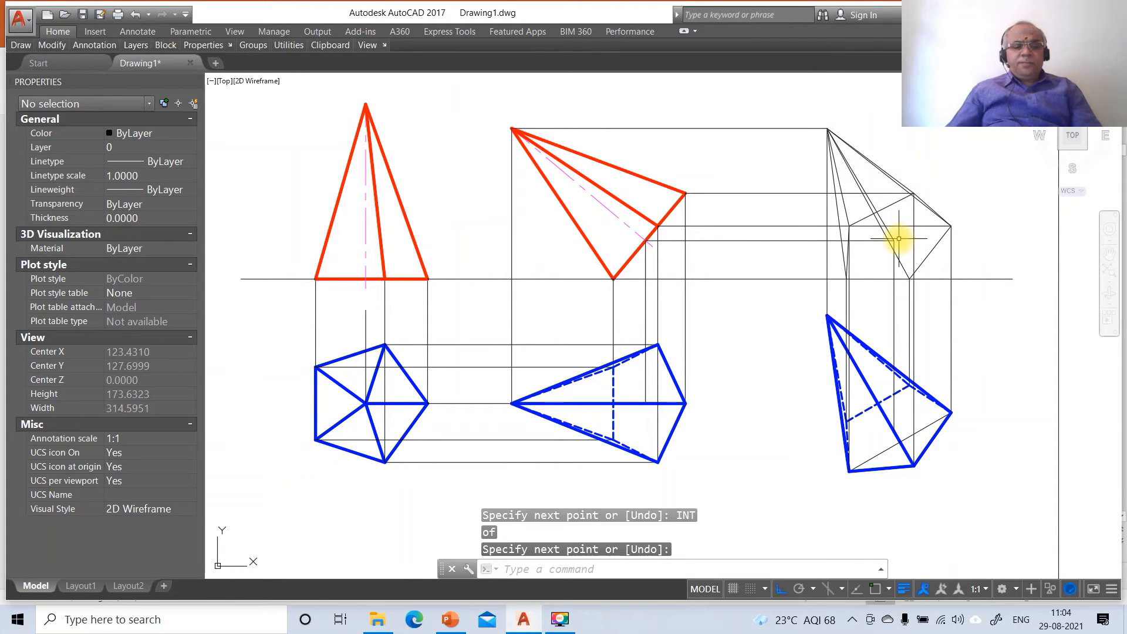
- Break the reference line at a single point where it meets the lower left base corner of the final front view
{"action": "type", "text": "Z"}
{"action": "key", "text": "Return"}
{"action": "type", "text": "W"}
{"action": "key", "text": "Return"}
{"action": "left_click", "coordinate": [773, 118]}
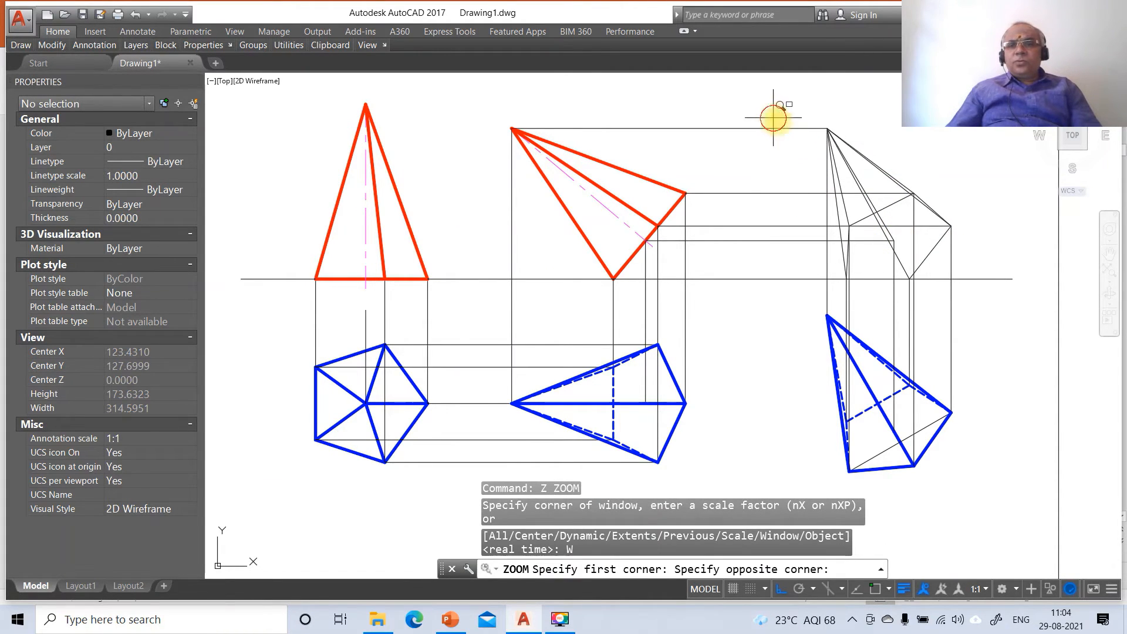
{"action": "left_click", "coordinate": [951, 353]}
{"action": "type", "text": "BR"}
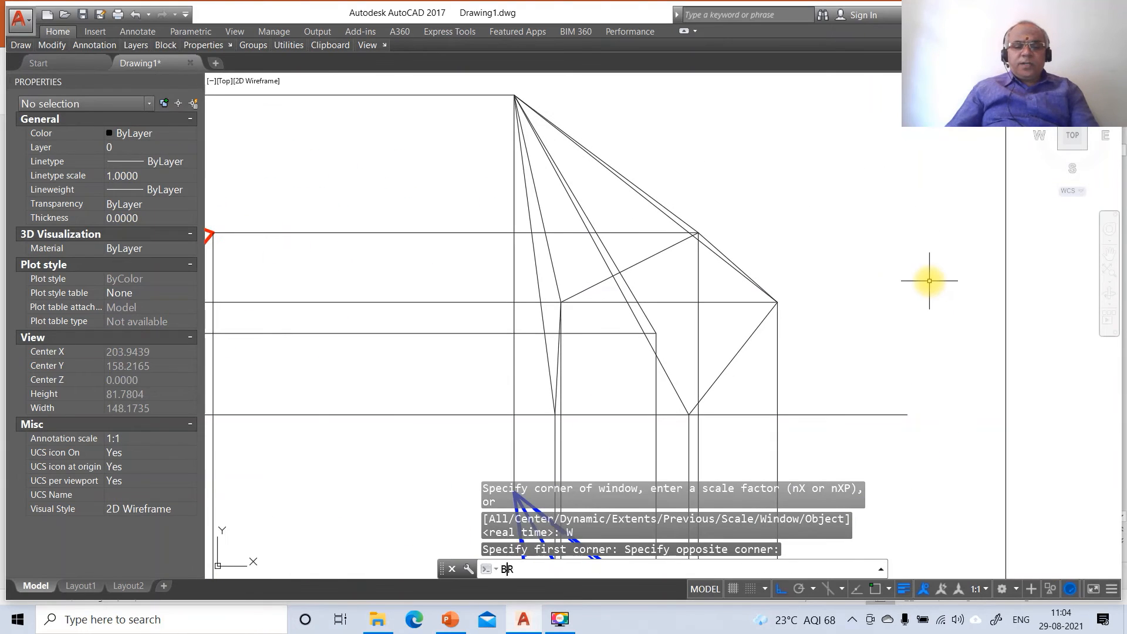
{"action": "key", "text": "Return"}
{"action": "left_click", "coordinate": [580, 415]}
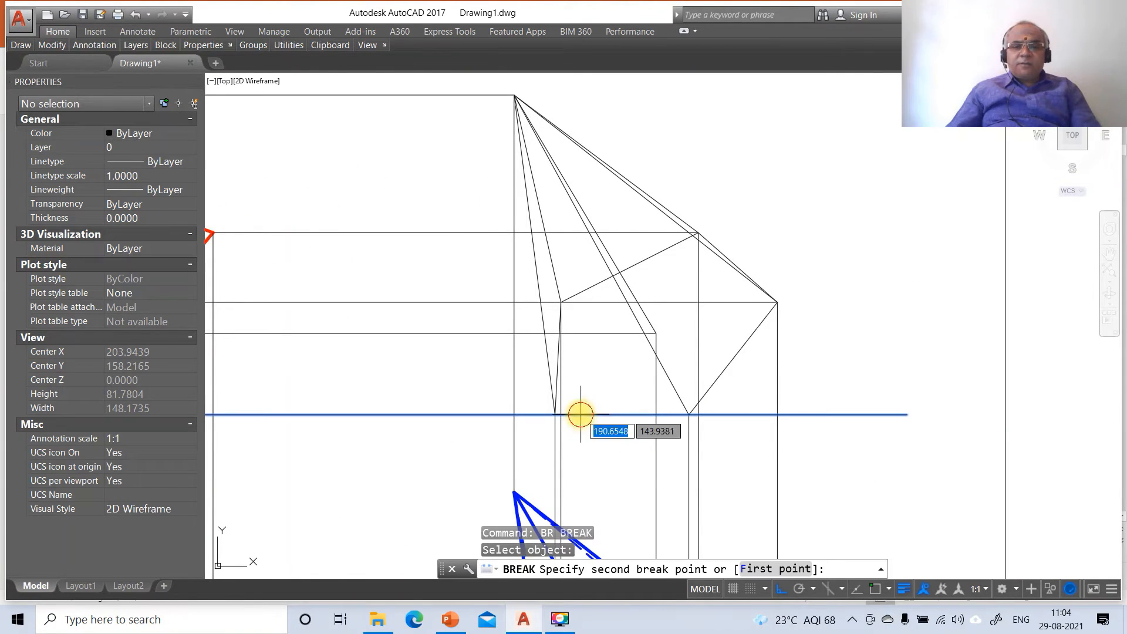
{"action": "type", "text": "F"}
{"action": "key", "text": "Return"}
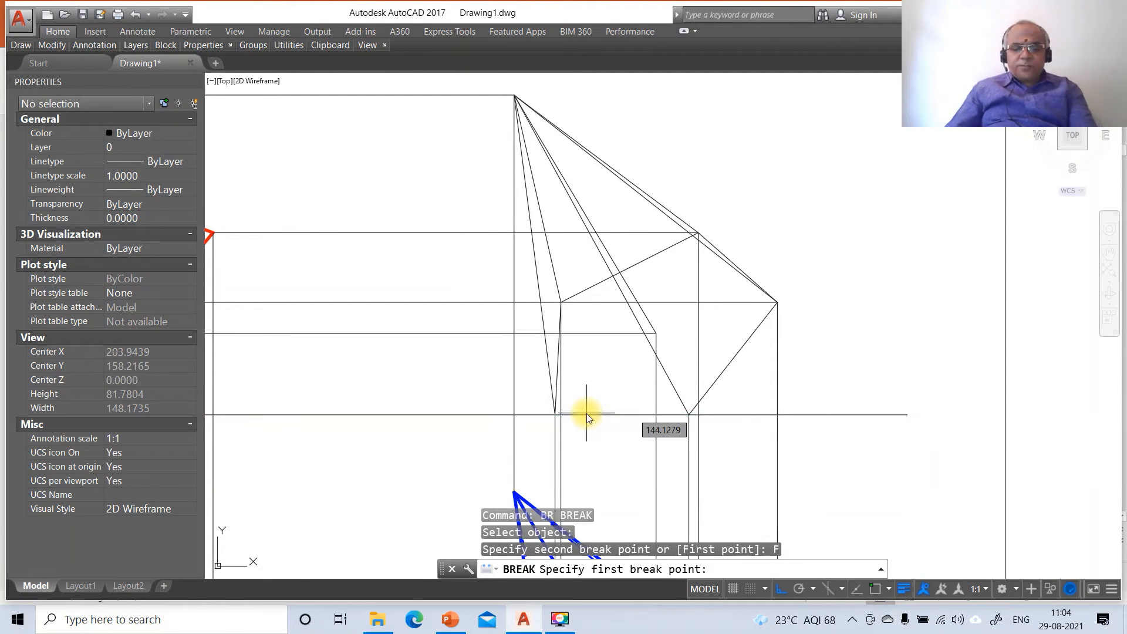
{"action": "type", "text": "INT"}
{"action": "key", "text": "Return"}
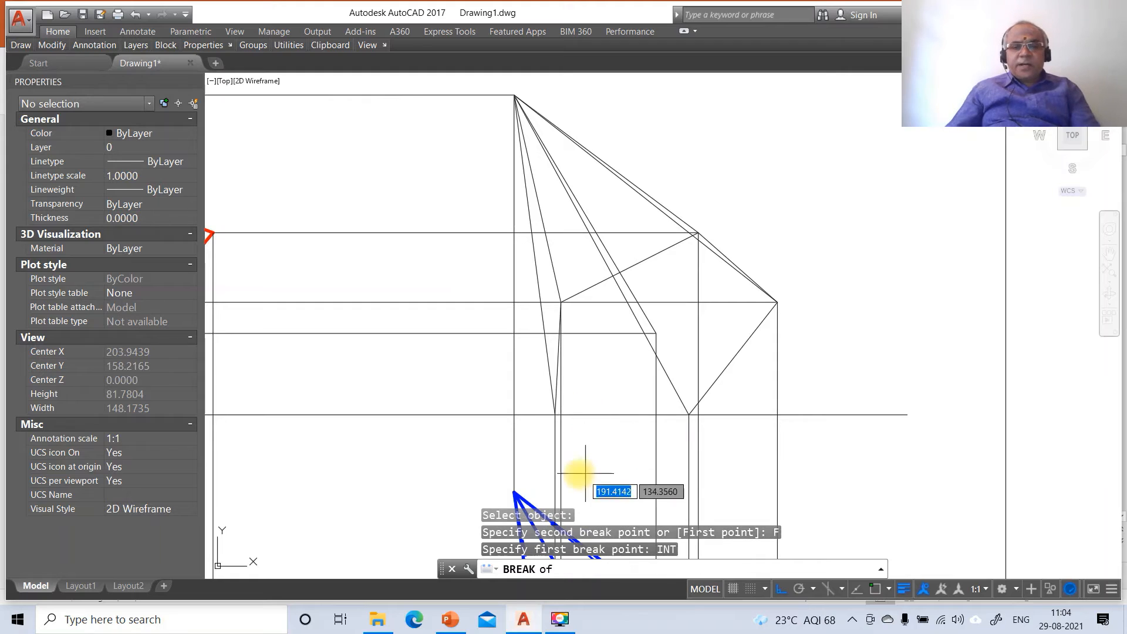
{"action": "left_click", "coordinate": [555, 415]}
{"action": "left_click", "coordinate": [555, 414]}
- Break the reference line at a single point where it meets the lower right base corner of the final front view
{"action": "key", "text": "Return"}
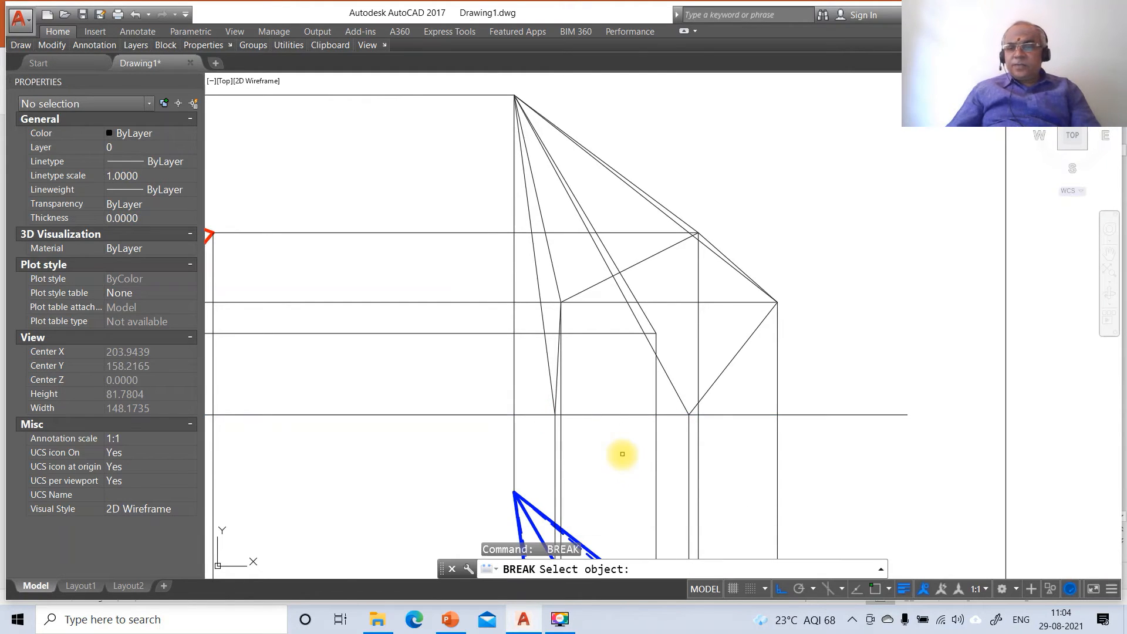
{"action": "left_click", "coordinate": [624, 415]}
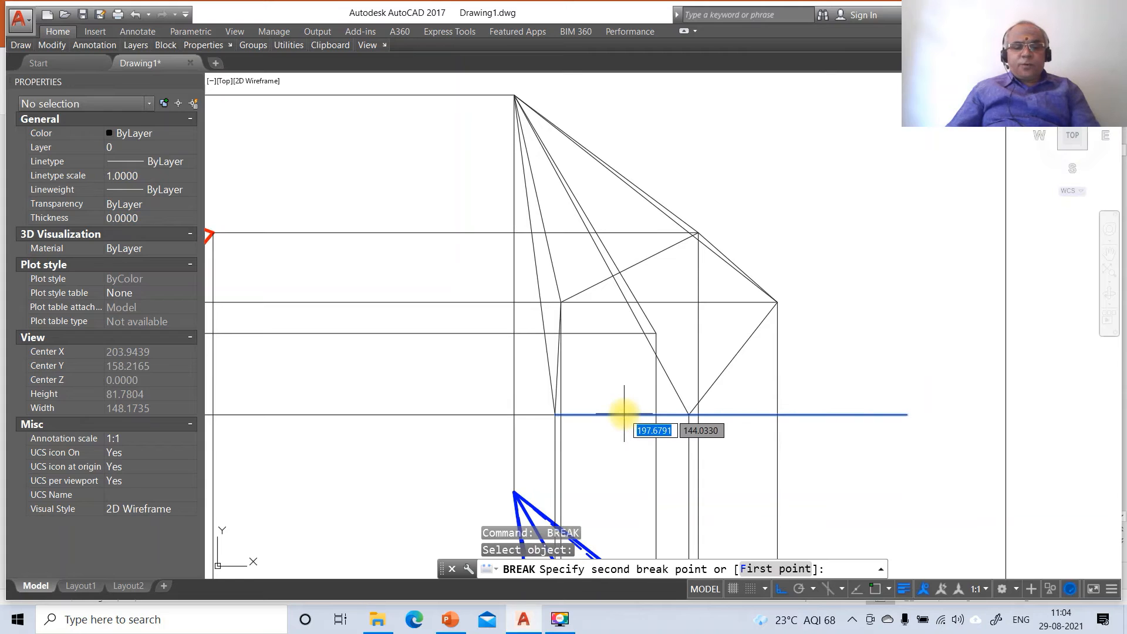
{"action": "type", "text": "F"}
{"action": "key", "text": "Return"}
{"action": "type", "text": "INT"}
{"action": "key", "text": "Return"}
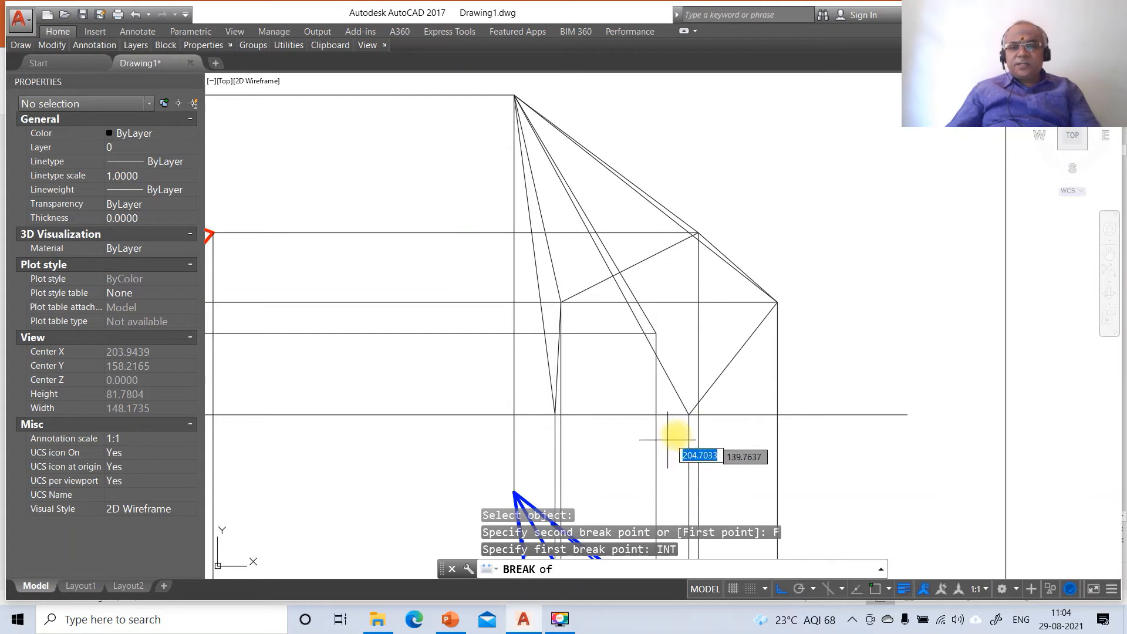
{"action": "left_click", "coordinate": [688, 414]}
{"action": "type", "text": "@"}
{"action": "key", "text": "Return"}
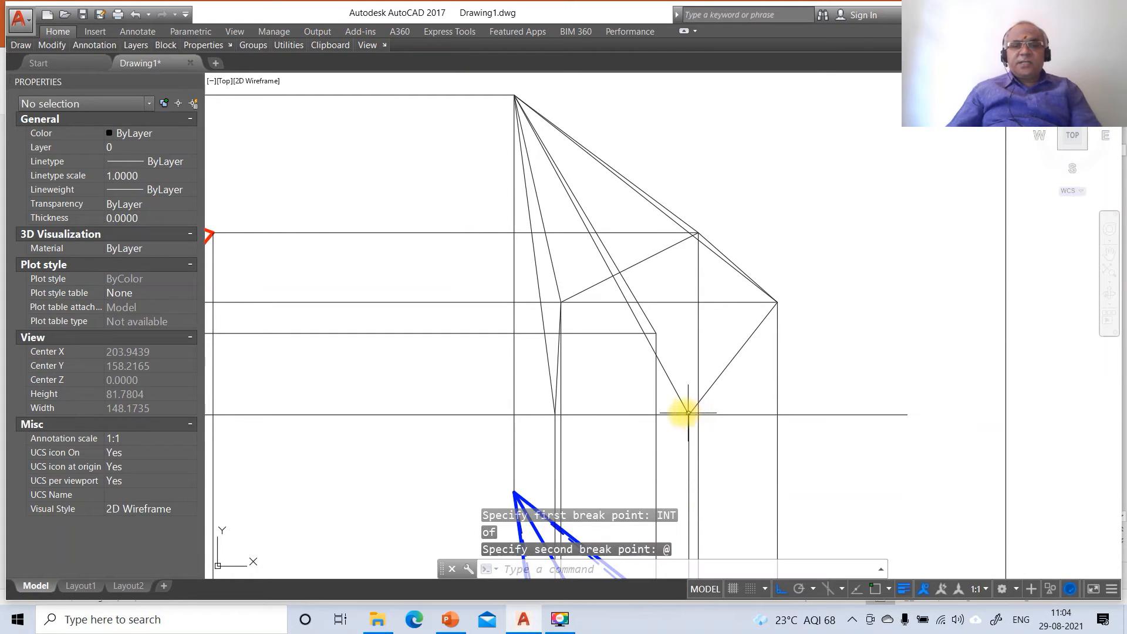
- Move the eight visible edges of the final front view, including its base edge on the reference line, to layer FV
{"action": "left_click", "coordinate": [595, 414]}
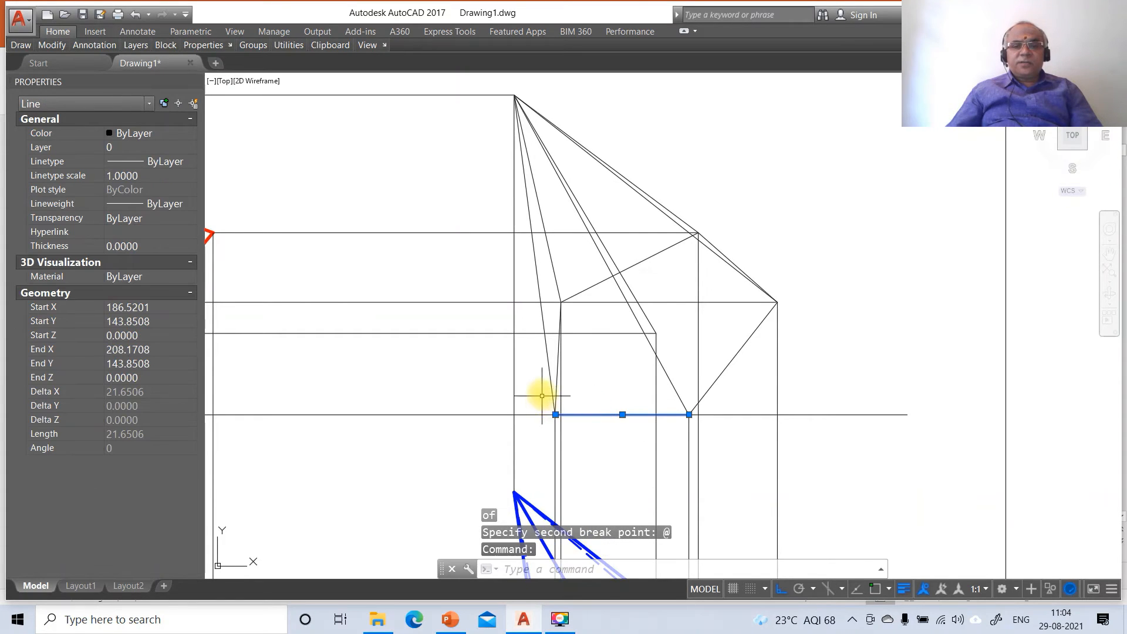
{"action": "left_click", "coordinate": [550, 375]}
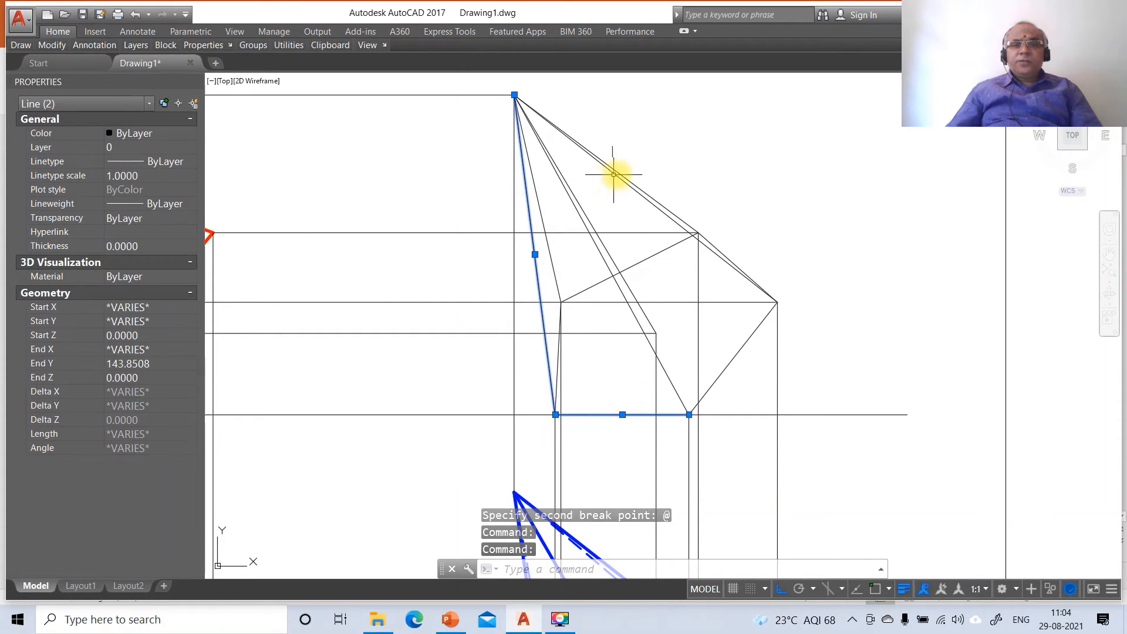
{"action": "left_click", "coordinate": [634, 182]}
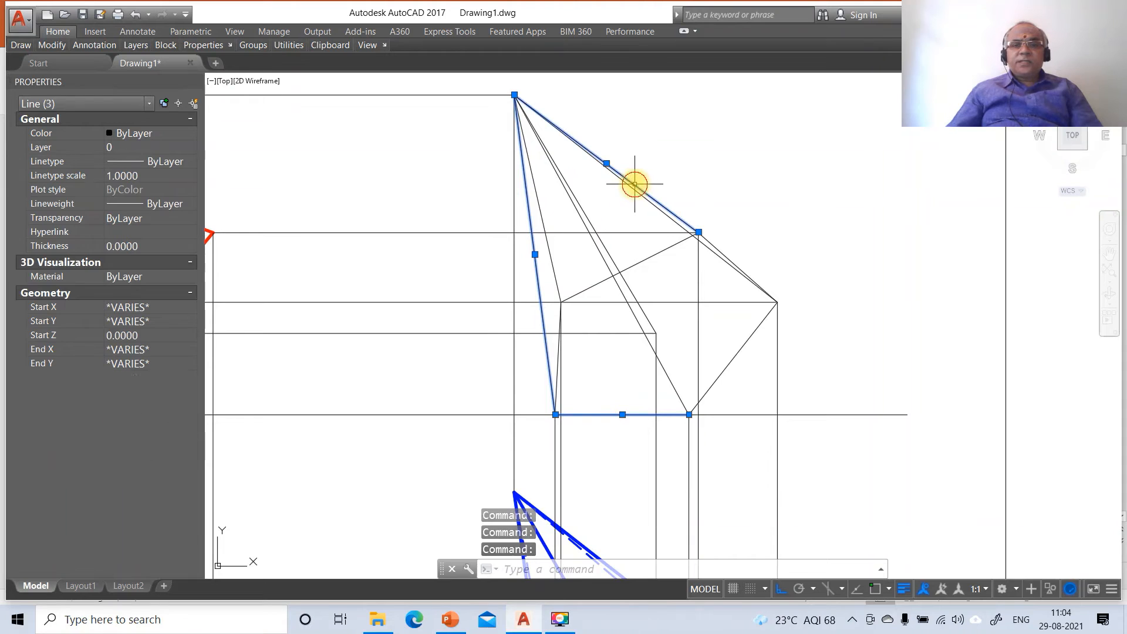
{"action": "left_click", "coordinate": [716, 246]}
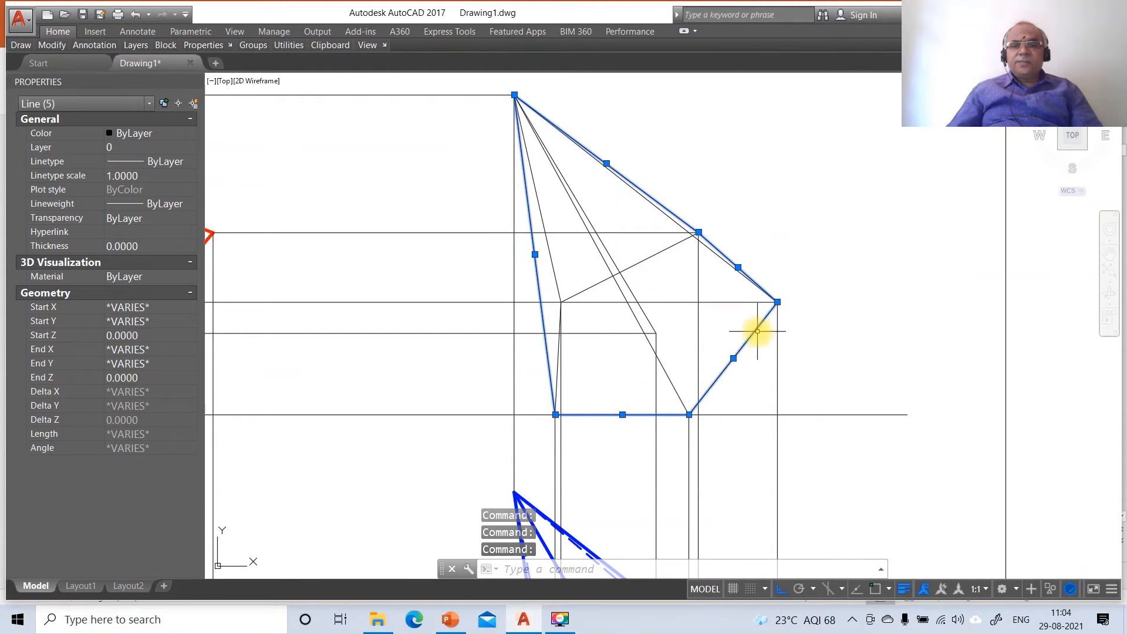
{"action": "left_click", "coordinate": [555, 382]}
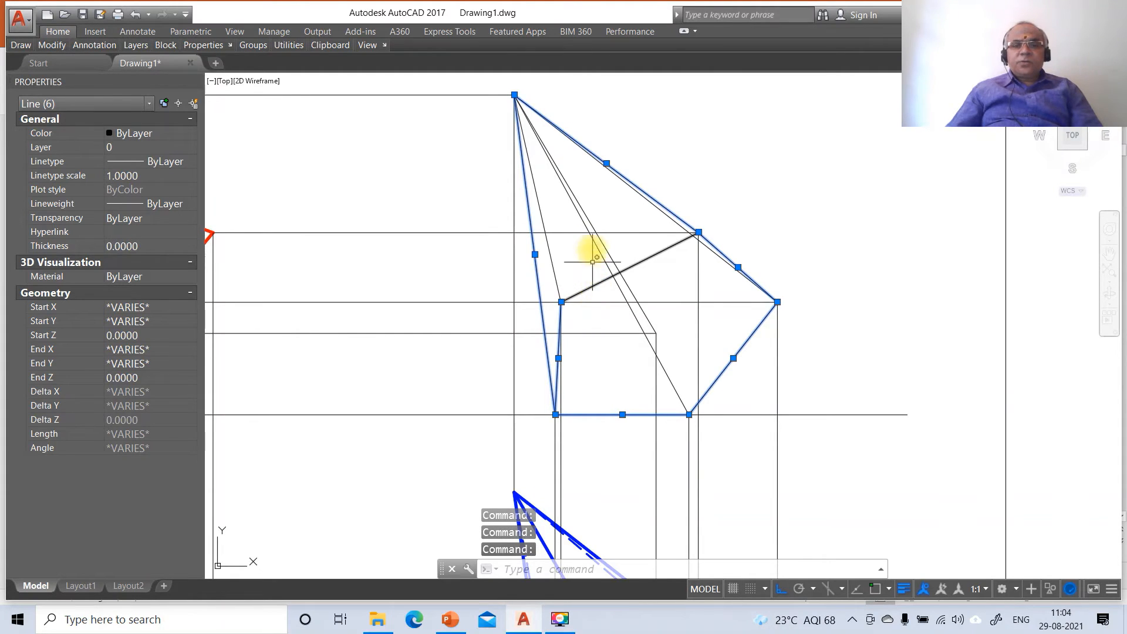
{"action": "left_click", "coordinate": [597, 283]}
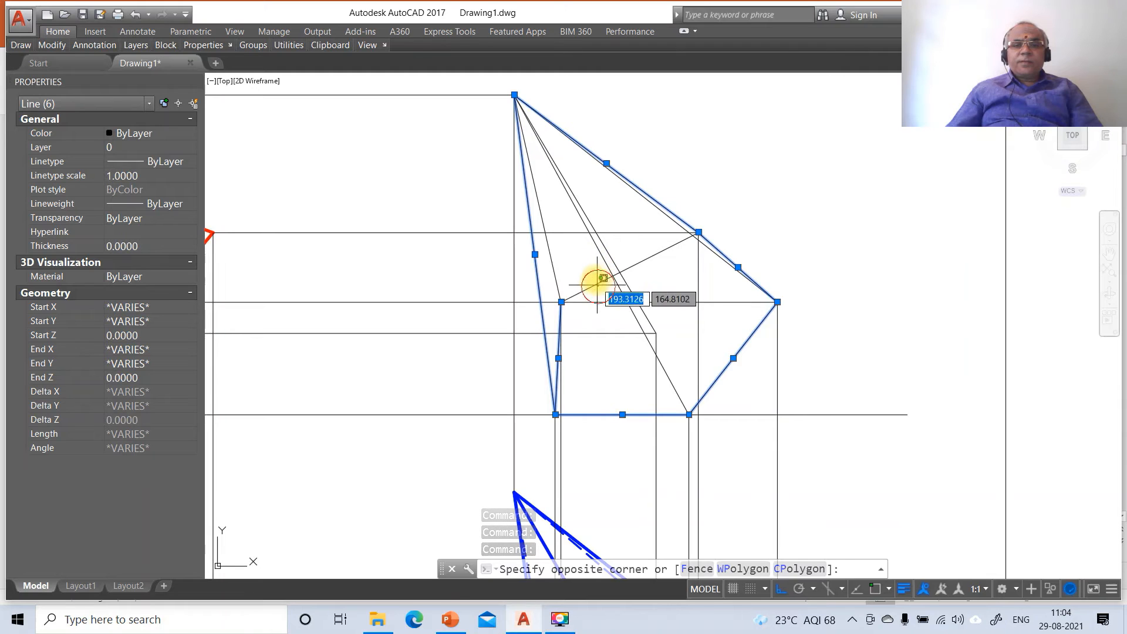
{"action": "left_click", "coordinate": [588, 276]}
{"action": "left_click", "coordinate": [550, 256]}
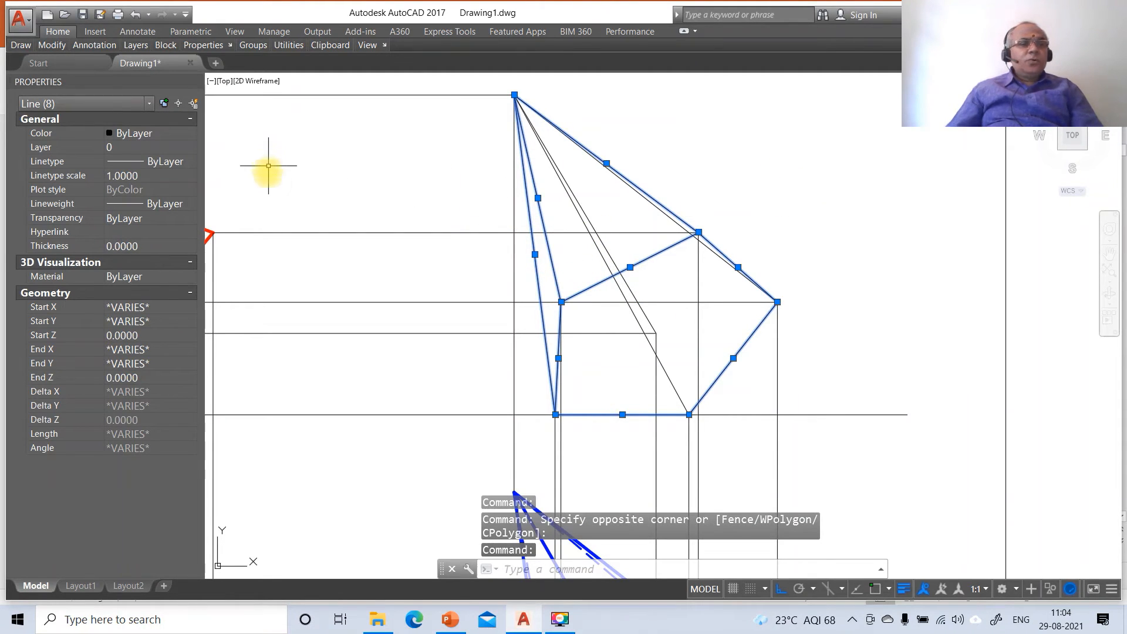
{"action": "left_click", "coordinate": [117, 147]}
{"action": "left_click", "coordinate": [189, 147]}
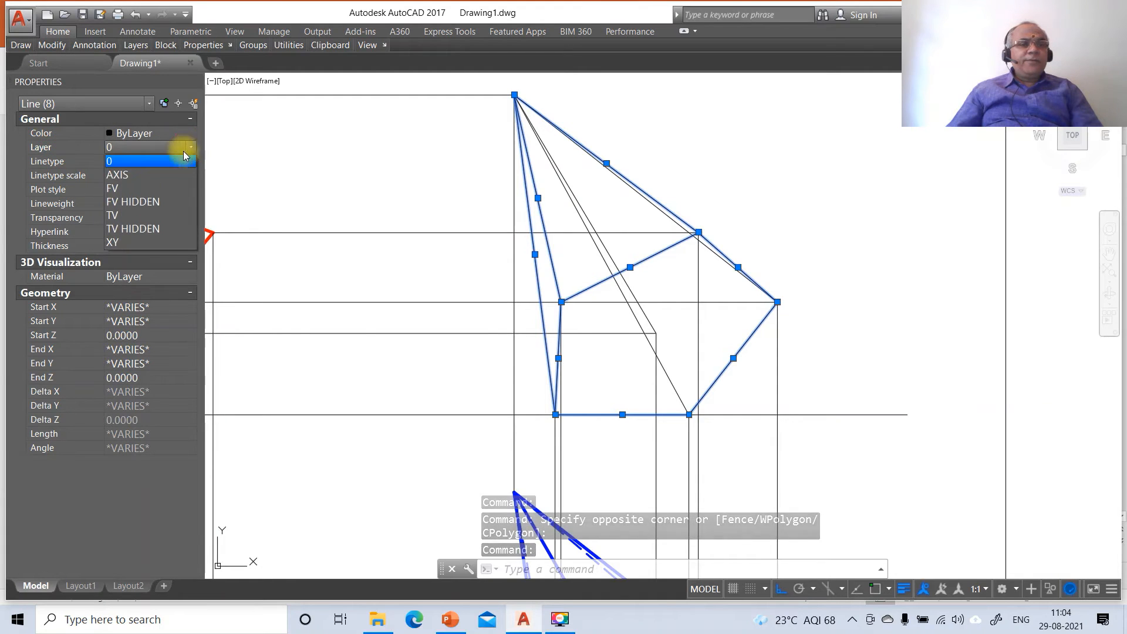
{"action": "left_click", "coordinate": [142, 188]}
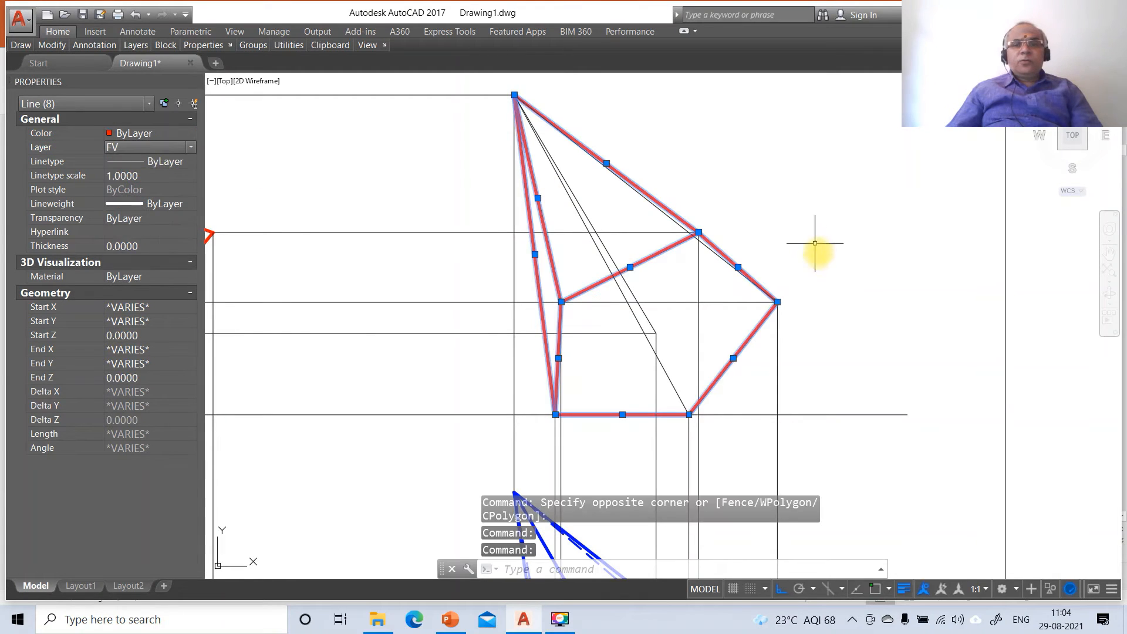
{"action": "key", "text": "Escape"}
{"action": "key", "text": "Escape"}
{"action": "key", "text": "Escape"}
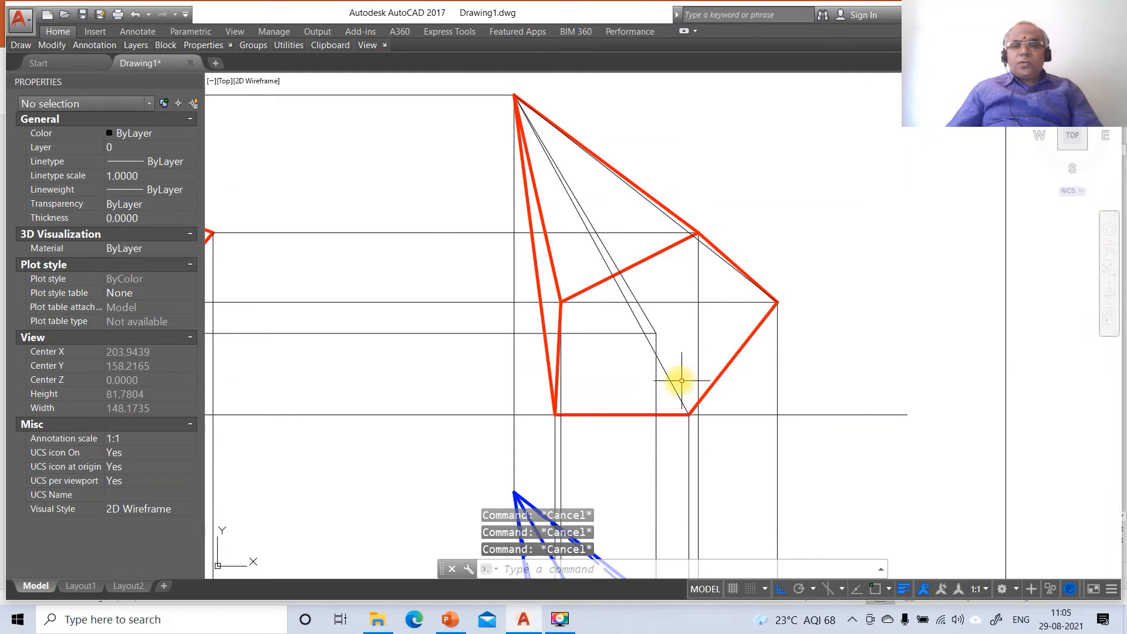
- Put the two hidden slant edges of the final front view on layer TV HIDDEN with a linetype scale of 10
{"action": "left_click", "coordinate": [668, 377]}
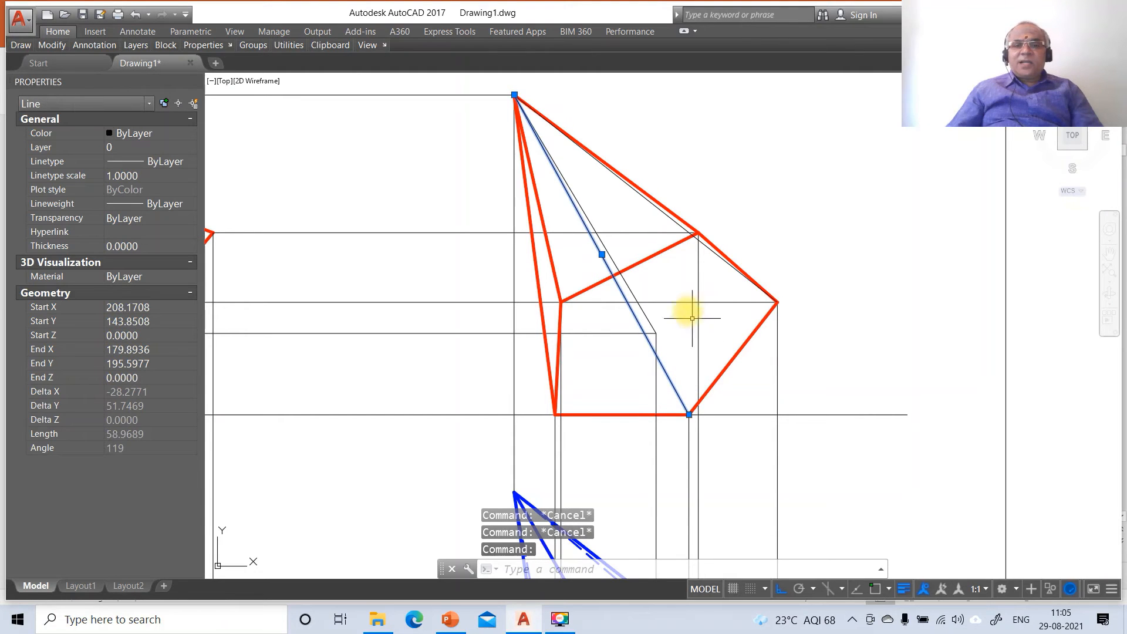
{"action": "left_click", "coordinate": [651, 205]}
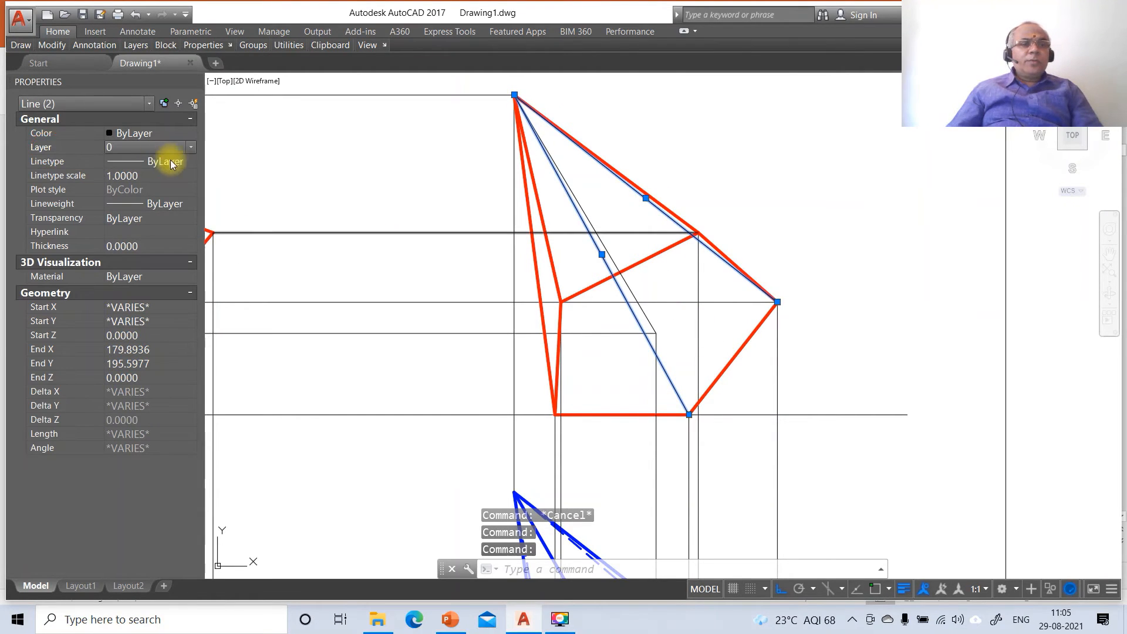
{"action": "left_click", "coordinate": [193, 147]}
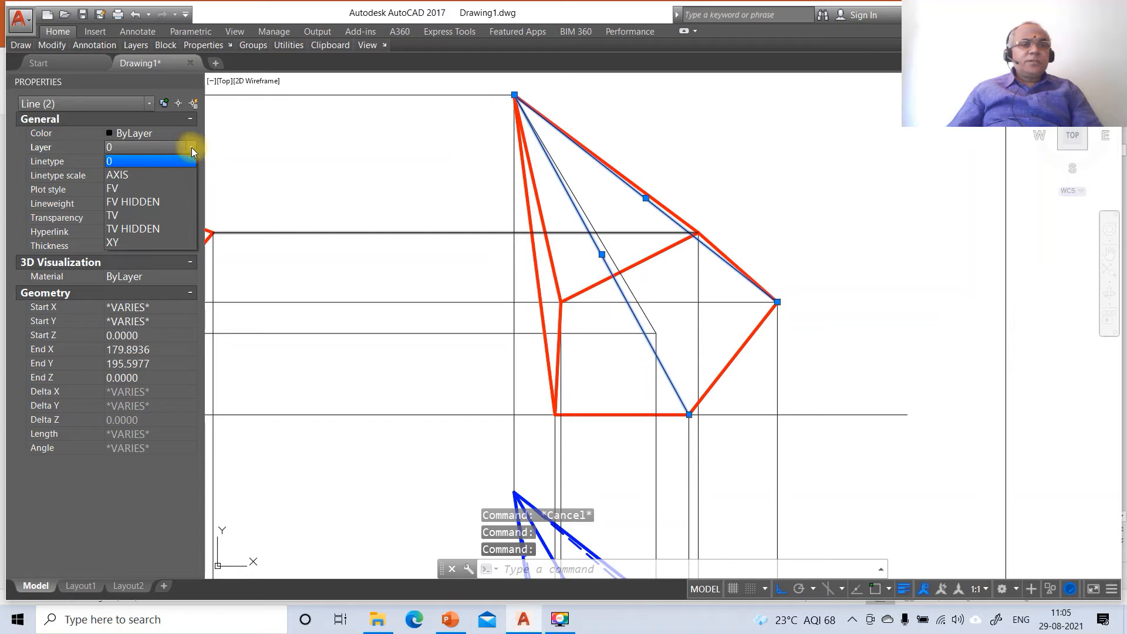
{"action": "left_click", "coordinate": [141, 227]}
{"action": "left_click", "coordinate": [120, 175]}
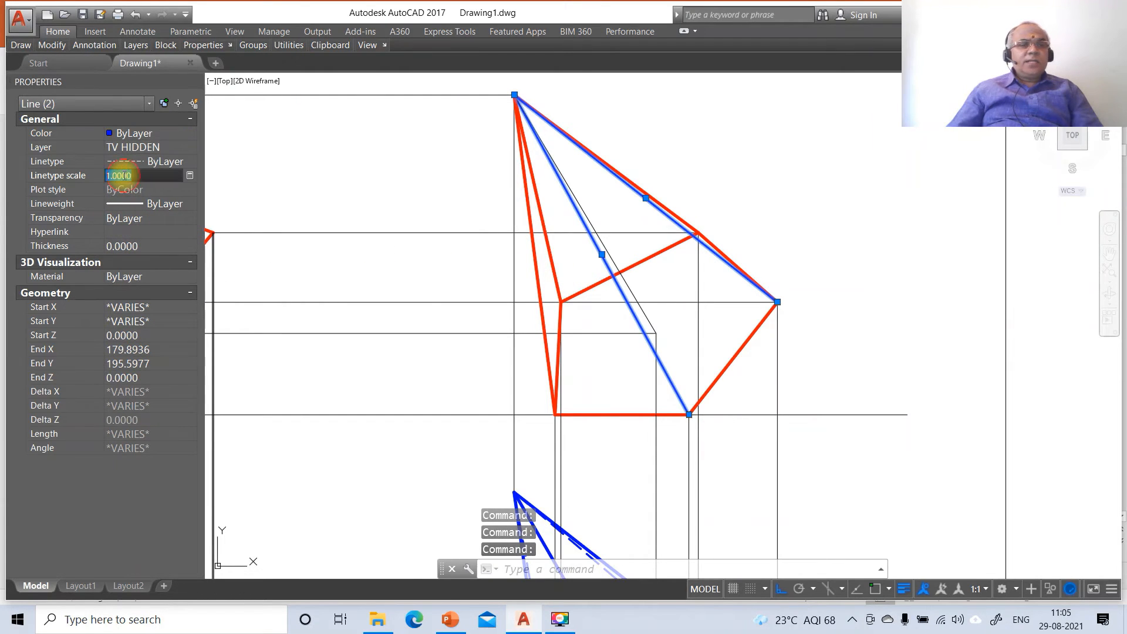
{"action": "key", "text": "Return"}
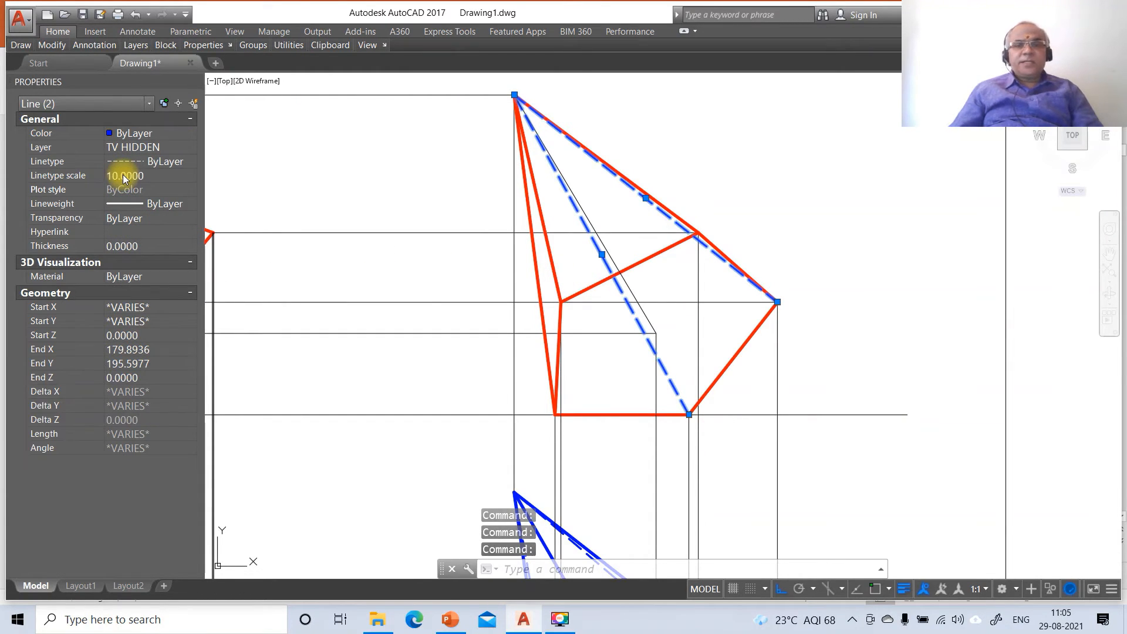
{"action": "key", "text": "Escape"}
{"action": "key", "text": "Escape"}
{"action": "key", "text": "Escape"}
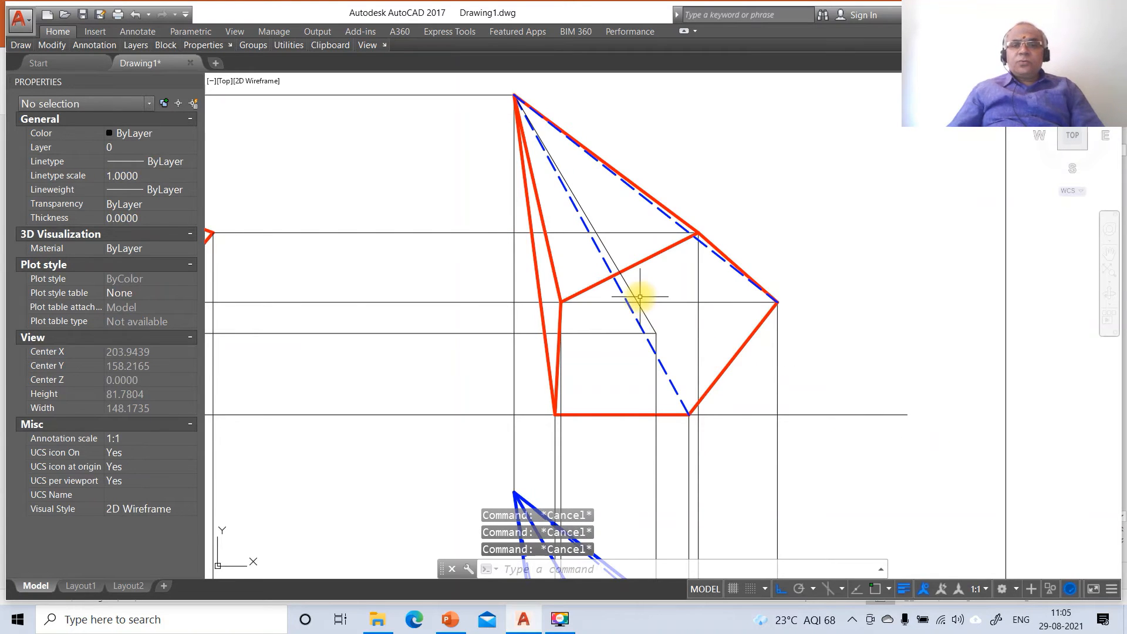
{"action": "left_click", "coordinate": [621, 293]}
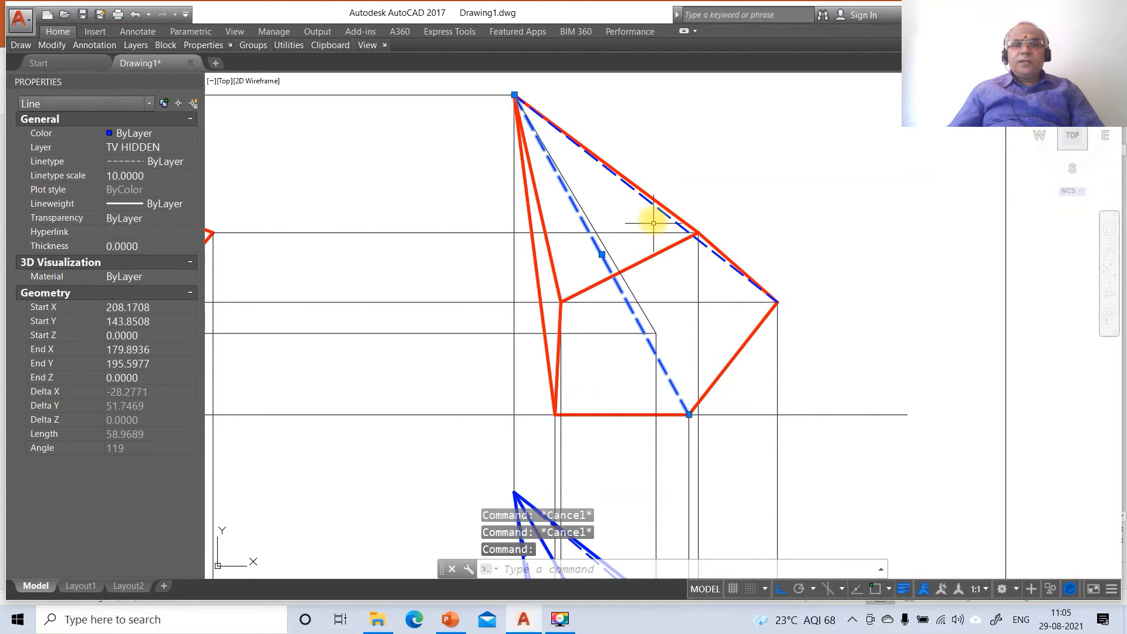
{"action": "left_click", "coordinate": [656, 211]}
{"action": "left_click", "coordinate": [650, 200]}
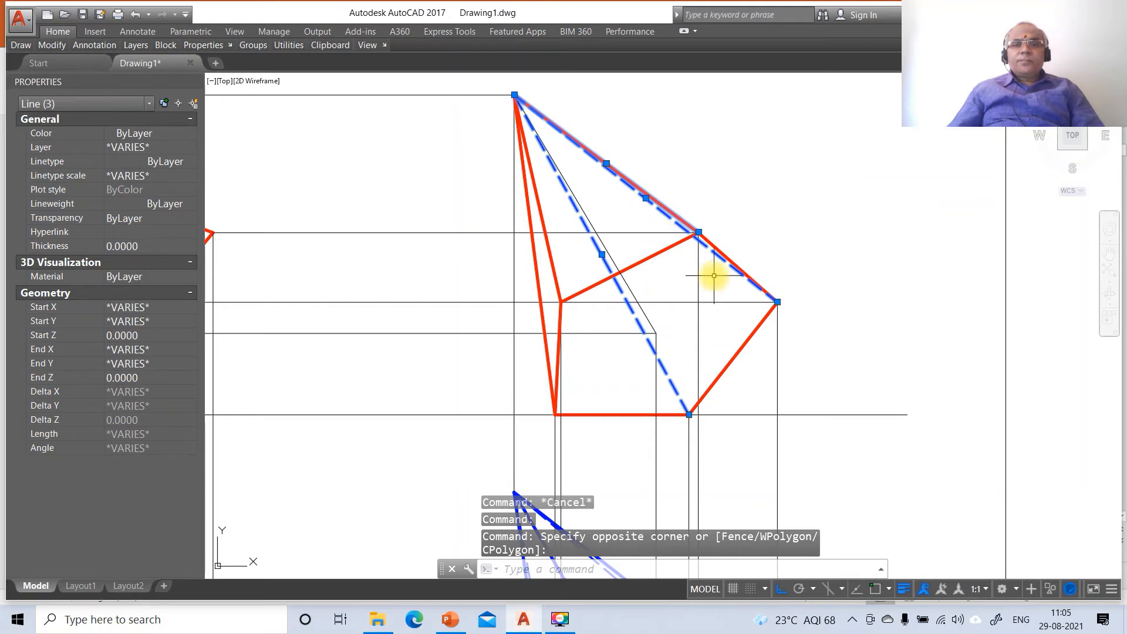
{"action": "key", "text": "Escape"}
{"action": "key", "text": "Escape"}
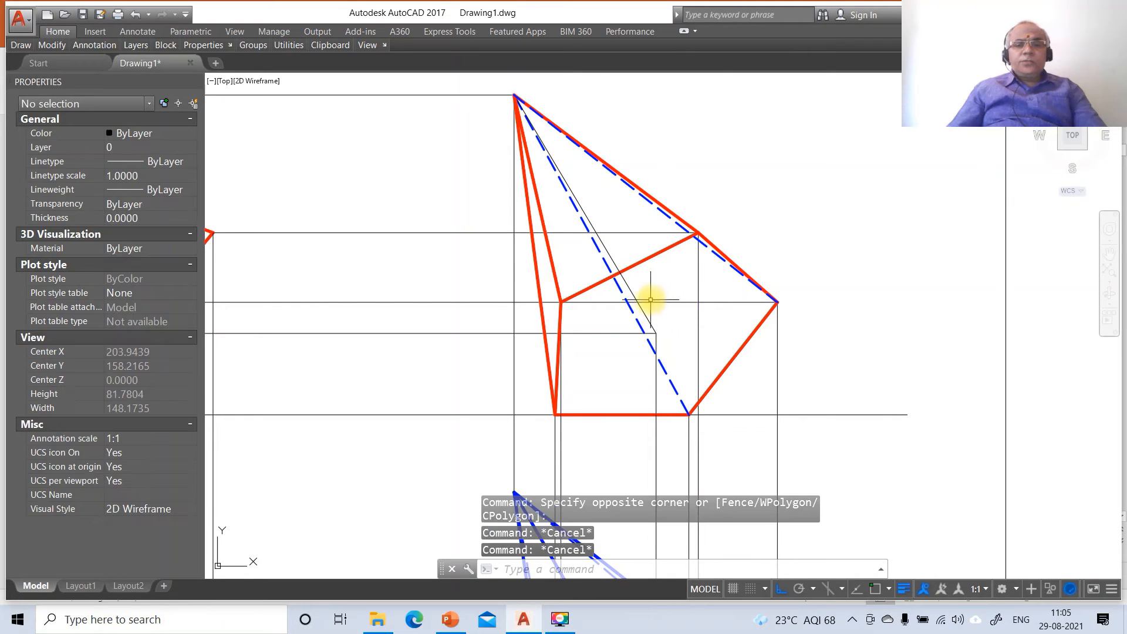
- Move the two dashed slant edges of the final front view to layer FV HIDDEN
{"action": "left_click", "coordinate": [604, 253]}
{"action": "left_click", "coordinate": [647, 200]}
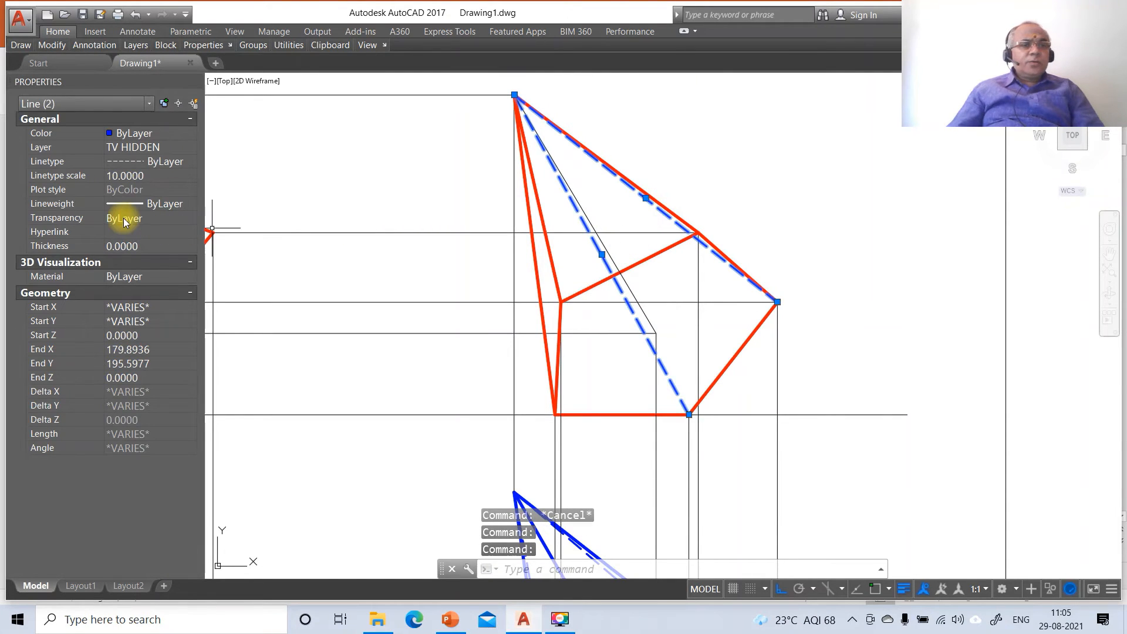
{"action": "left_click", "coordinate": [42, 150]}
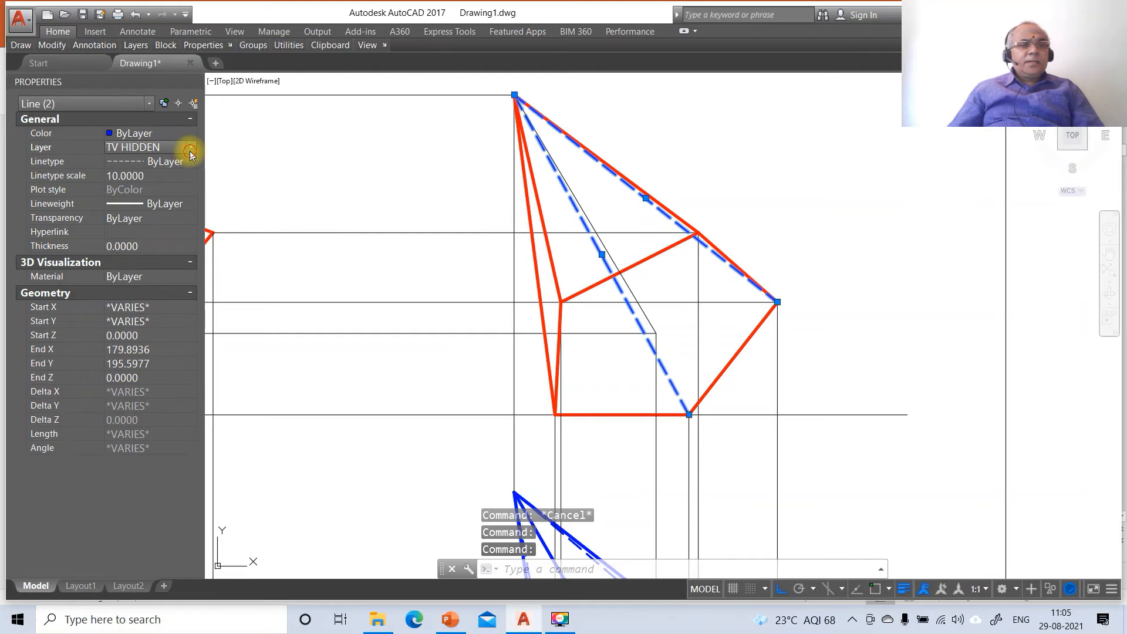
{"action": "left_click", "coordinate": [189, 151]}
{"action": "left_click", "coordinate": [126, 196]}
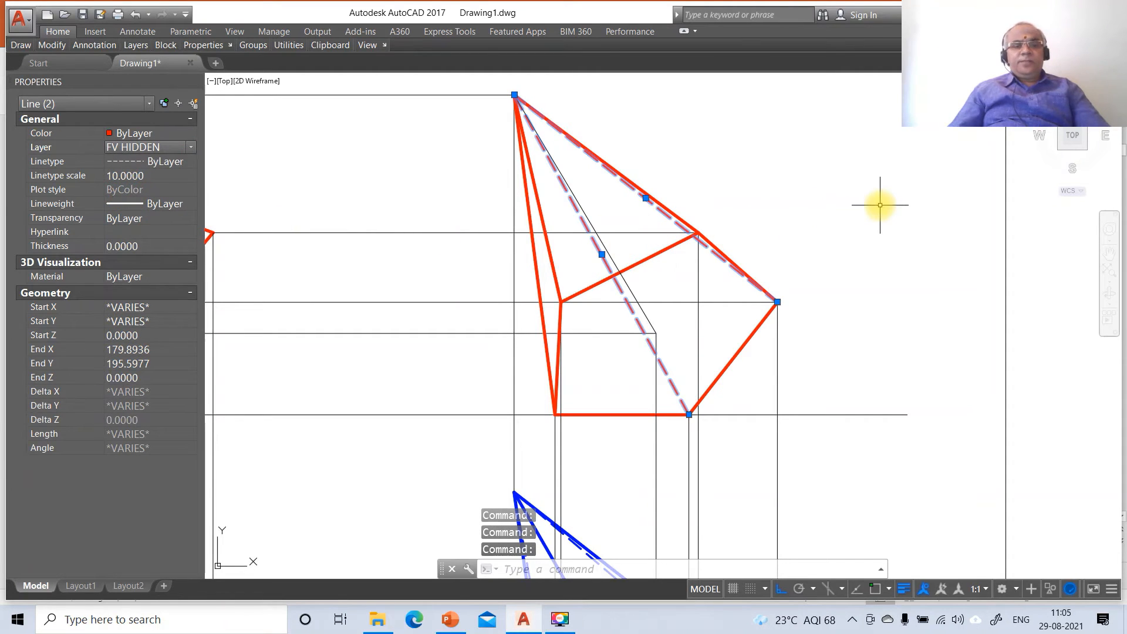
{"action": "key", "text": "Escape"}
{"action": "key", "text": "Escape"}
{"action": "key", "text": "Escape"}
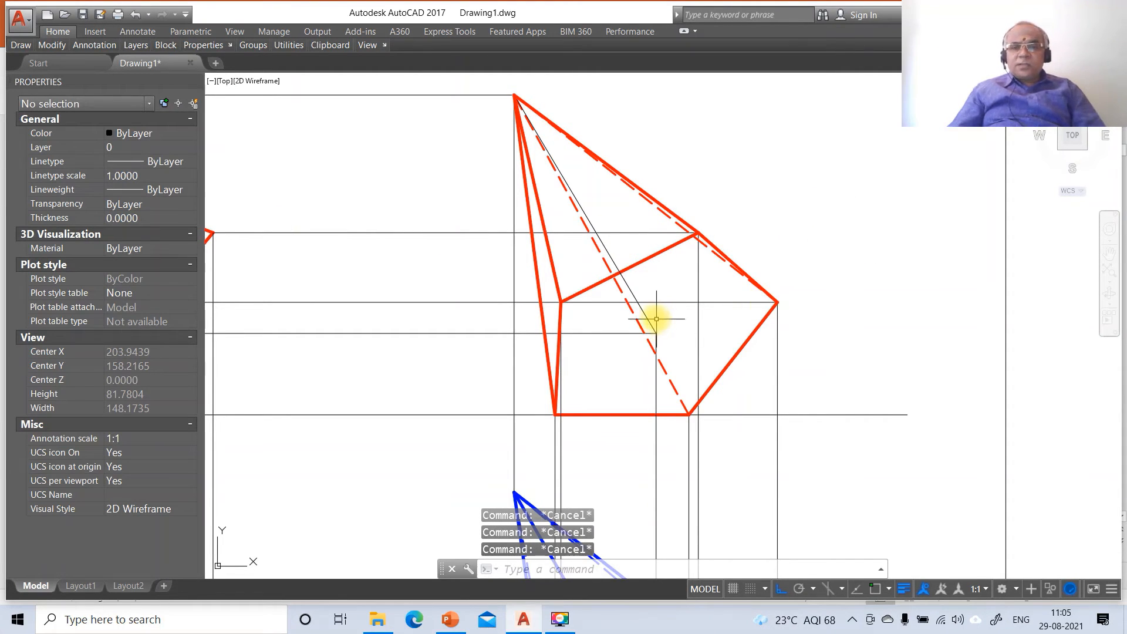
- Put the axis line of the final front view on layer AXIS with a linetype scale of 10
{"action": "left_click", "coordinate": [650, 320]}
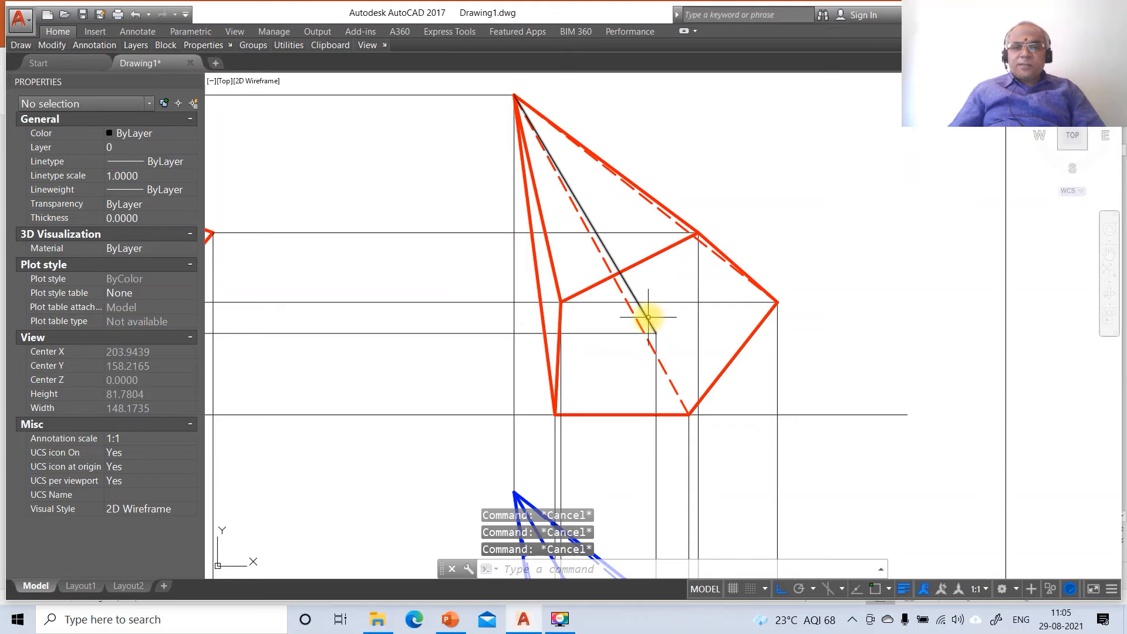
{"action": "left_click", "coordinate": [34, 151]}
{"action": "left_click", "coordinate": [196, 148]}
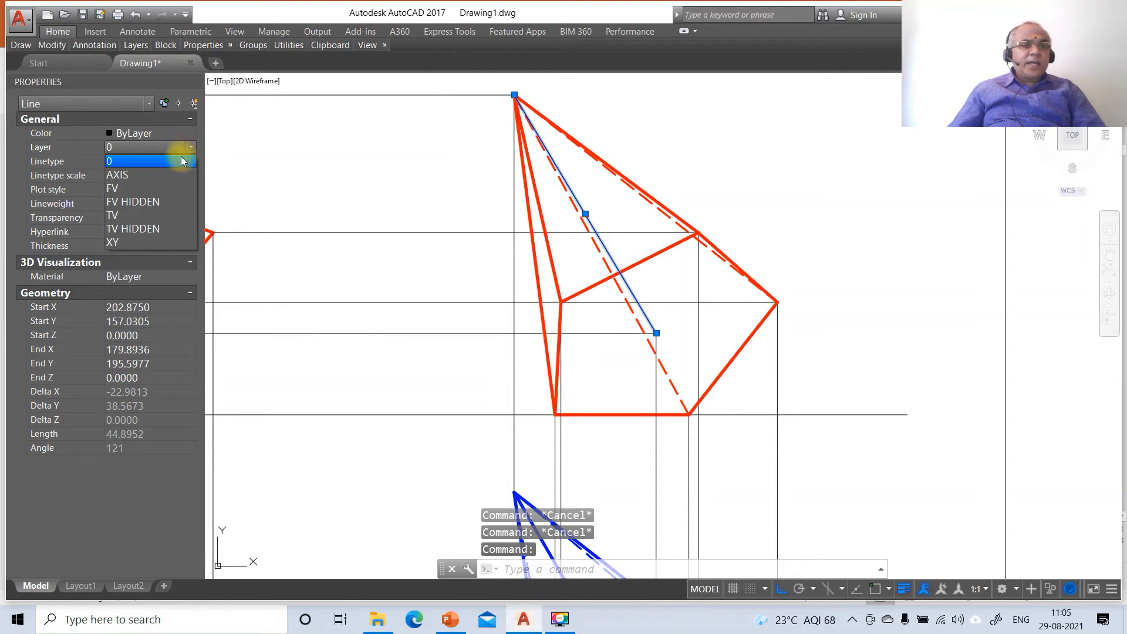
{"action": "left_click", "coordinate": [143, 176]}
{"action": "left_click", "coordinate": [134, 175]}
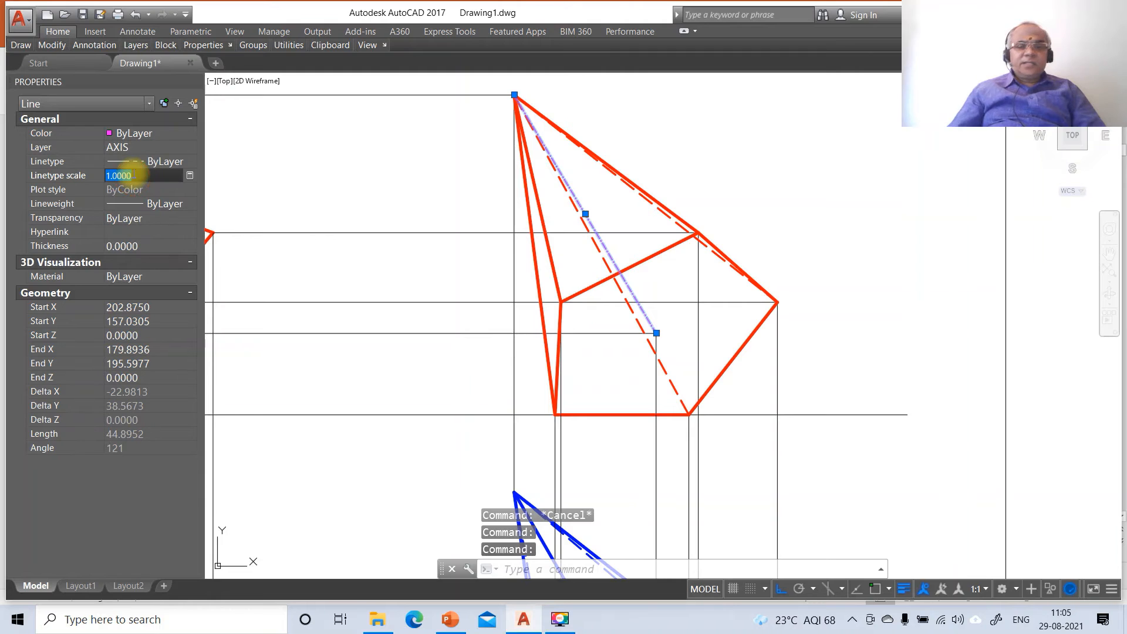
{"action": "key", "text": "Return"}
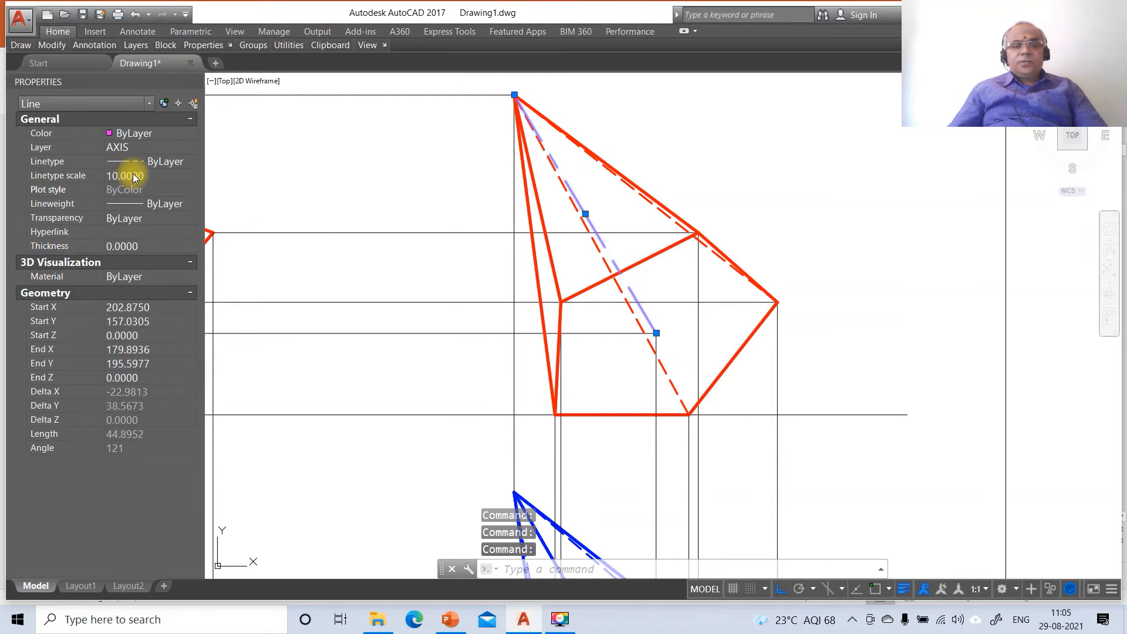
{"action": "key", "text": "Escape"}
{"action": "key", "text": "Escape"}
{"action": "key", "text": "Escape"}
- Move the three segments of the horizontal reference line between the front and top views to layer XY
{"action": "type", "text": "z"}
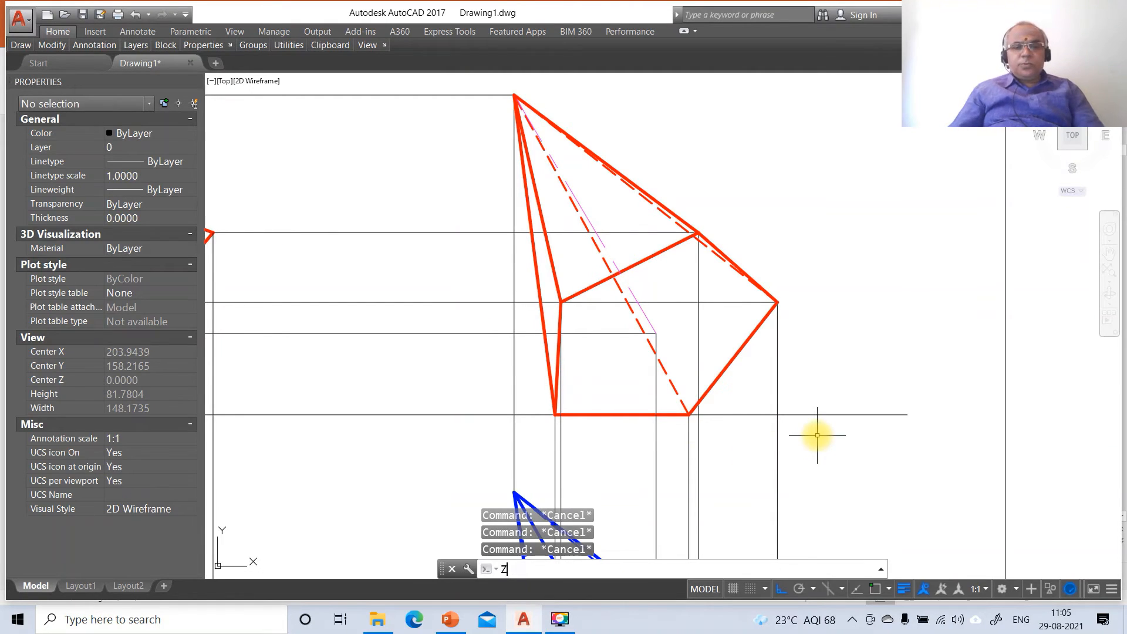
{"action": "key", "text": "Return"}
{"action": "type", "text": "P"}
{"action": "key", "text": "Return"}
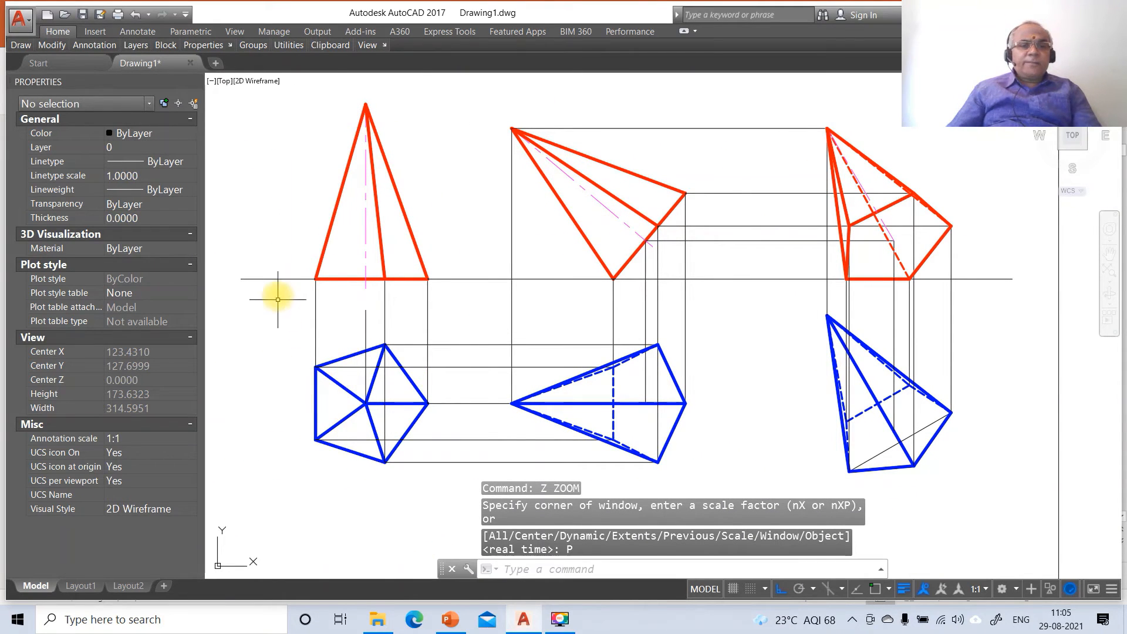
{"action": "left_click", "coordinate": [271, 278]}
{"action": "left_click", "coordinate": [486, 279]}
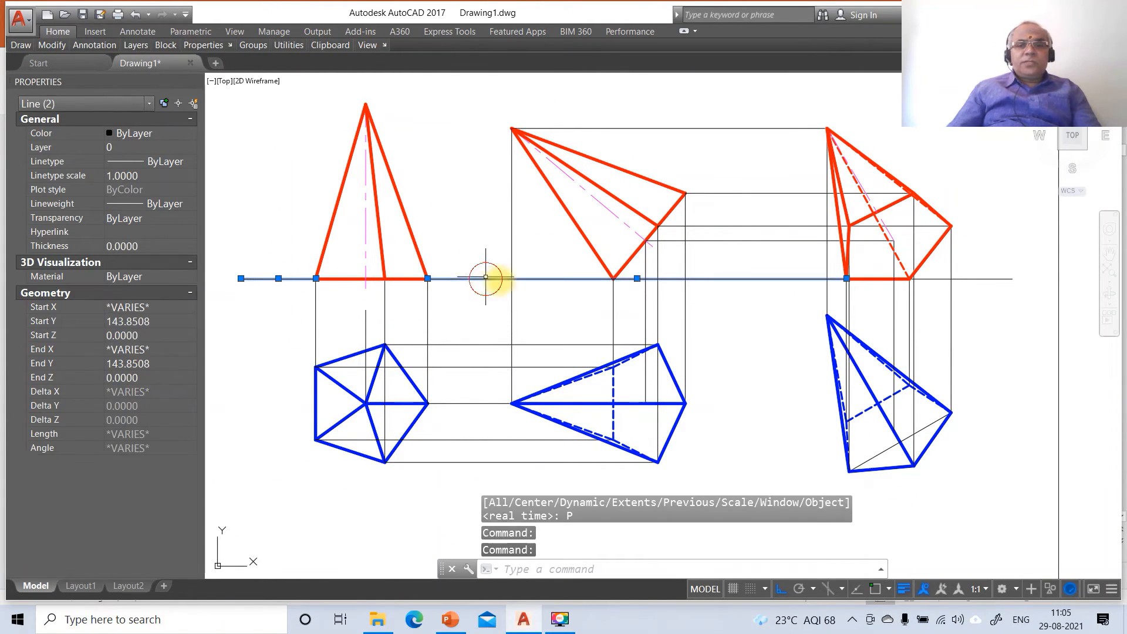
{"action": "left_click", "coordinate": [984, 278]}
{"action": "left_click", "coordinate": [37, 148]}
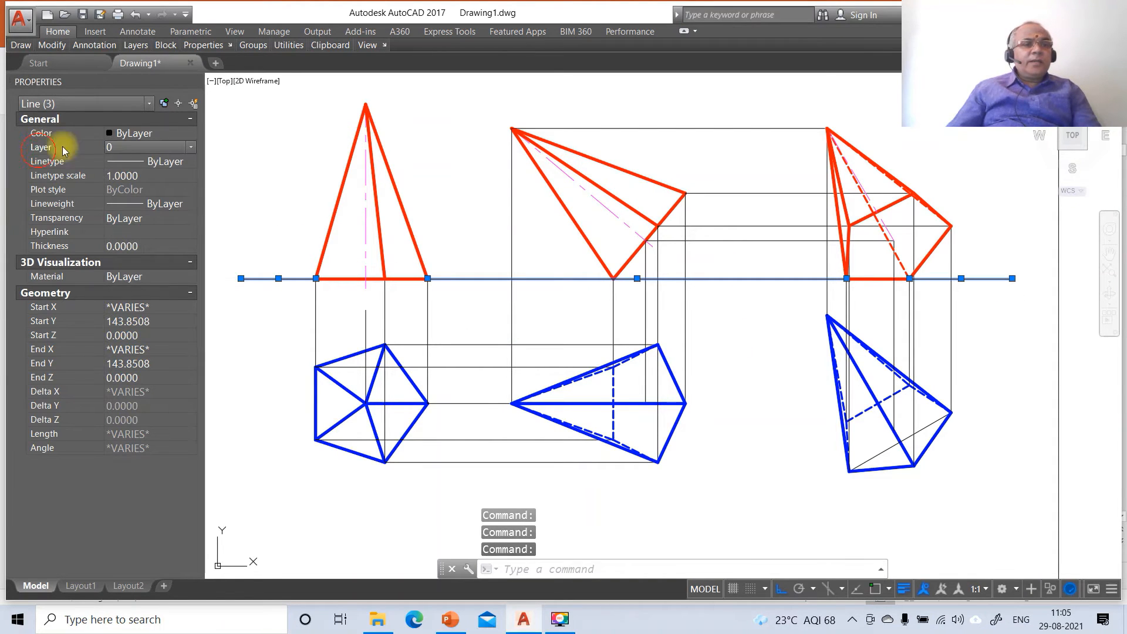
{"action": "left_click", "coordinate": [191, 147]}
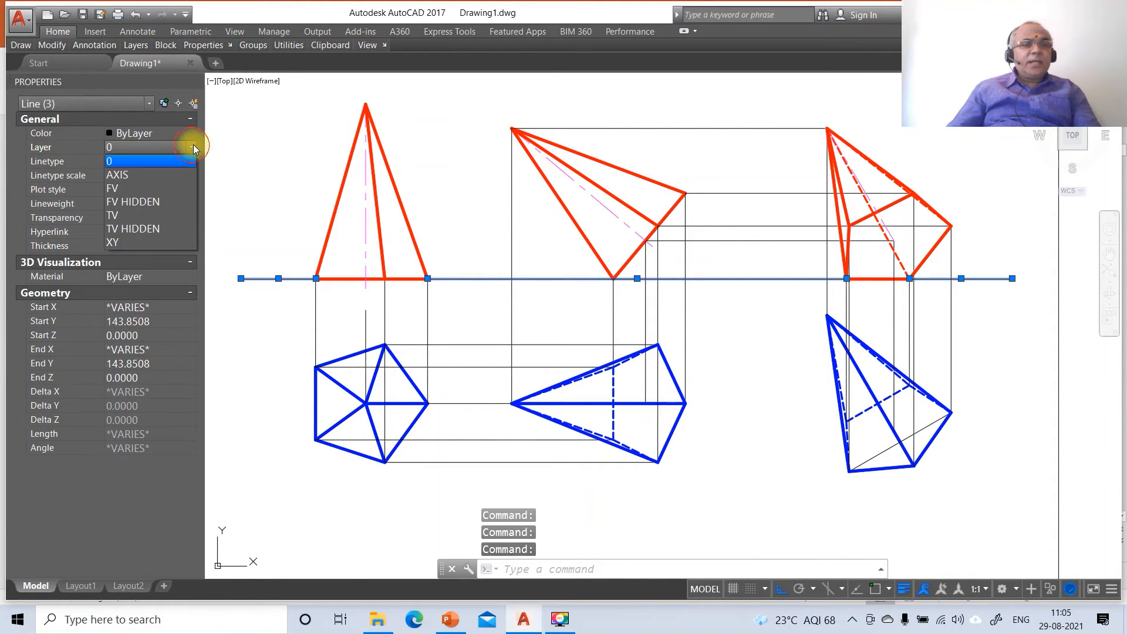
{"action": "left_click", "coordinate": [119, 241]}
{"action": "key", "text": "Escape"}
{"action": "key", "text": "Escape"}
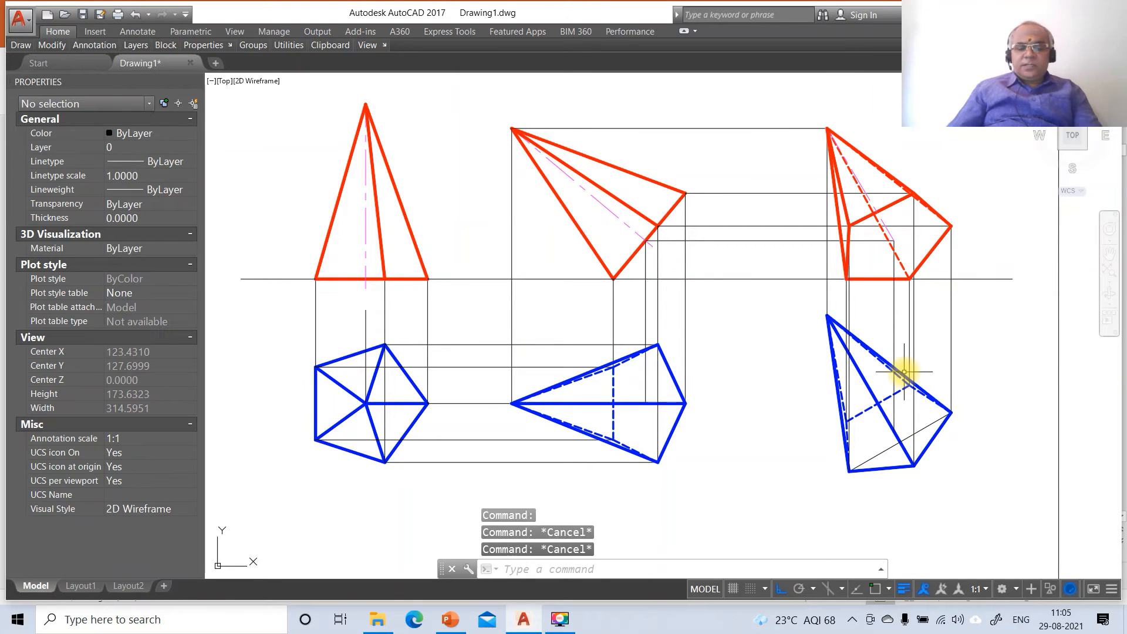
- Shorten the reference line's right end with Break, just beyond the final front view
{"action": "type", "text": "br"}
{"action": "key", "text": "Return"}
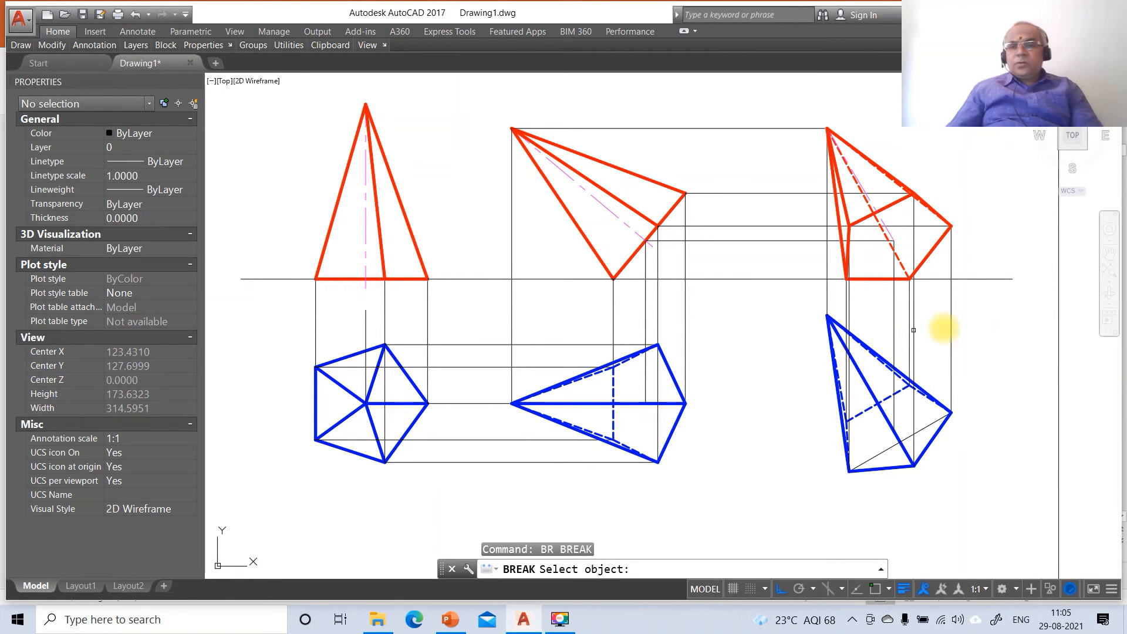
{"action": "left_click", "coordinate": [983, 279]}
{"action": "left_click", "coordinate": [1032, 281]}
{"action": "key", "text": "Return"}
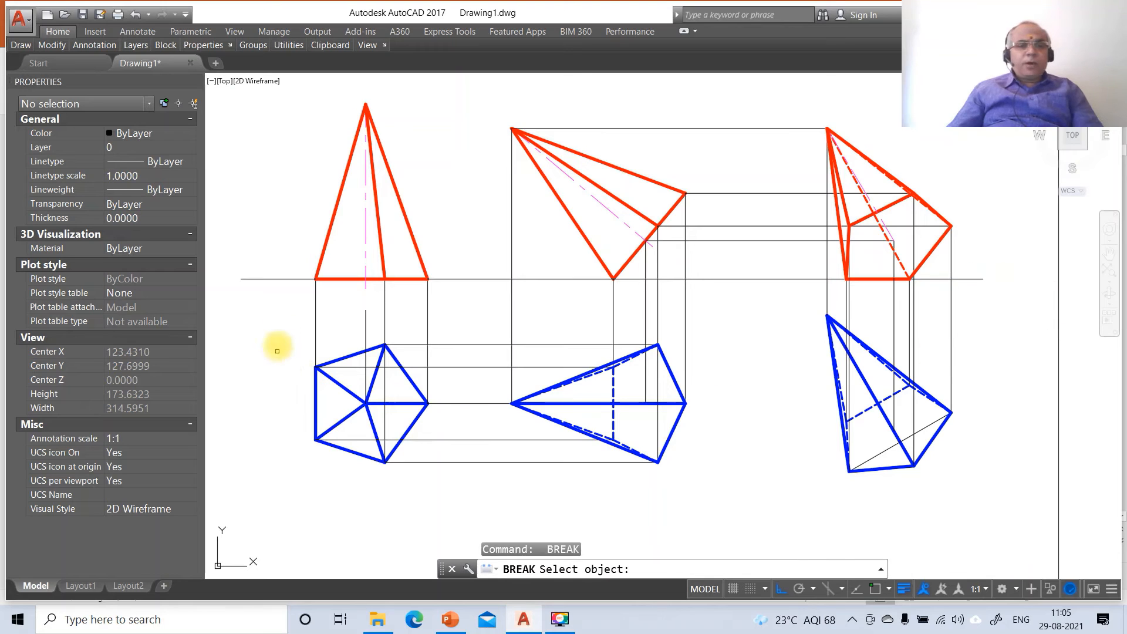
- Shorten the reference line's left end with Break, a short distance outside the first front view
{"action": "left_click", "coordinate": [257, 279]}
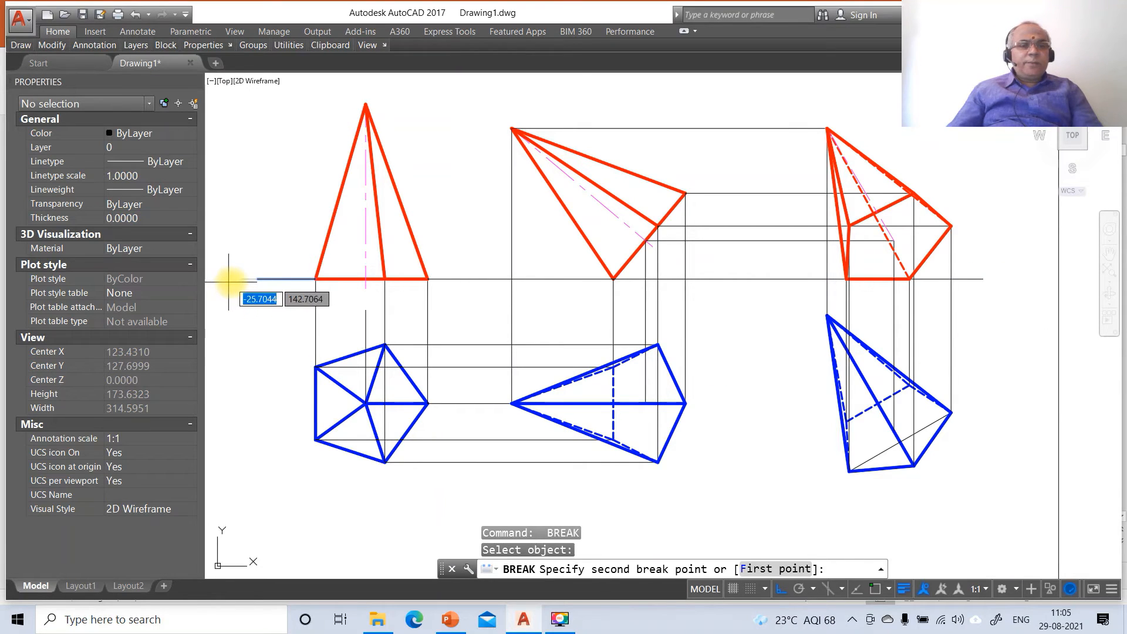
{"action": "left_click", "coordinate": [228, 282]}
- Modify the Standard dimension style so that linear dimensions use precision 0
{"action": "type", "text": "DDIM"}
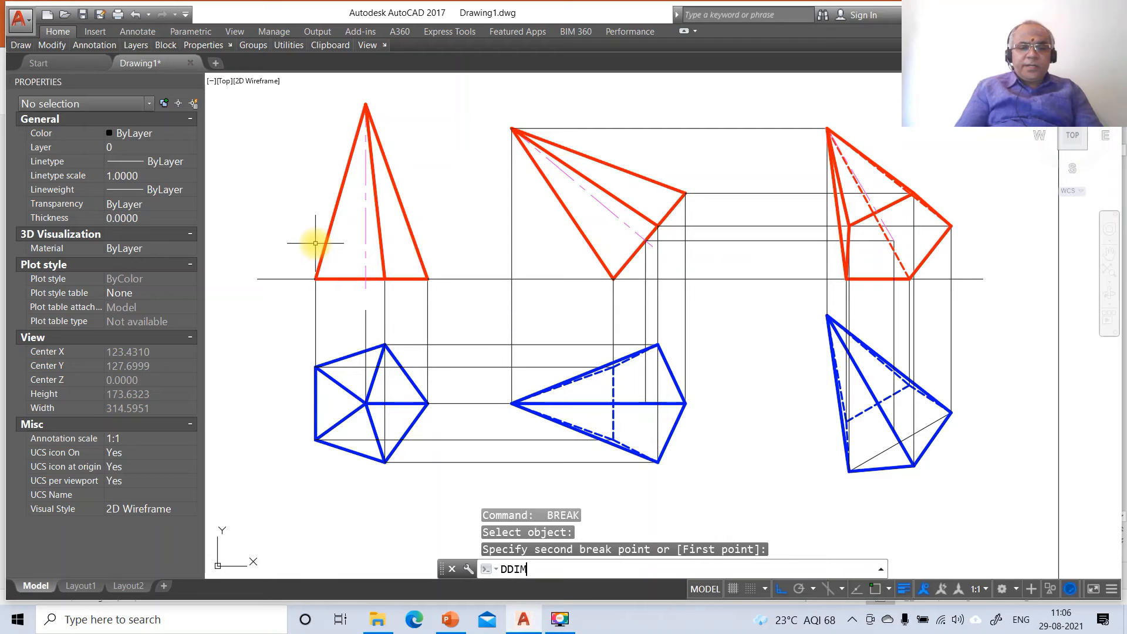
{"action": "key", "text": "Return"}
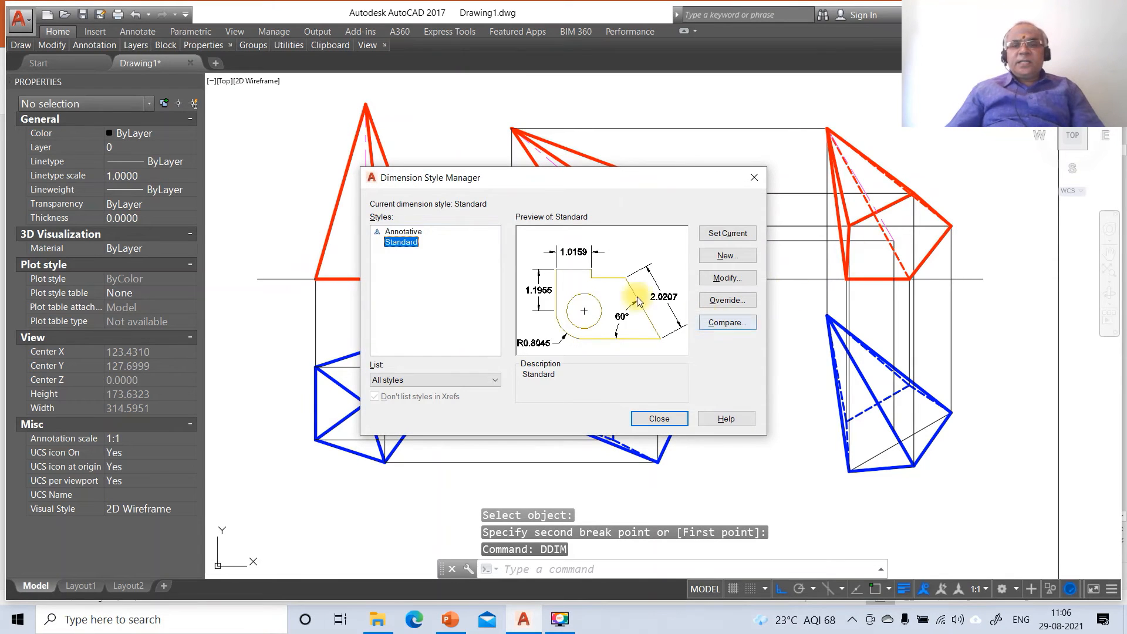
{"action": "left_click", "coordinate": [726, 278]}
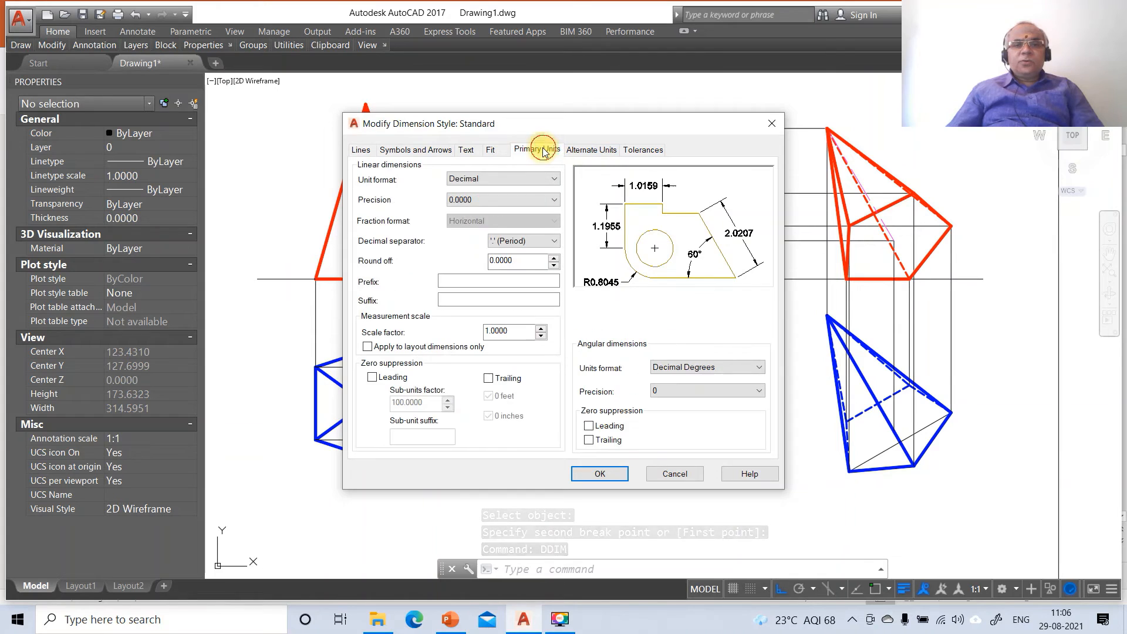
{"action": "left_click", "coordinate": [544, 149]}
{"action": "left_click", "coordinate": [484, 200]}
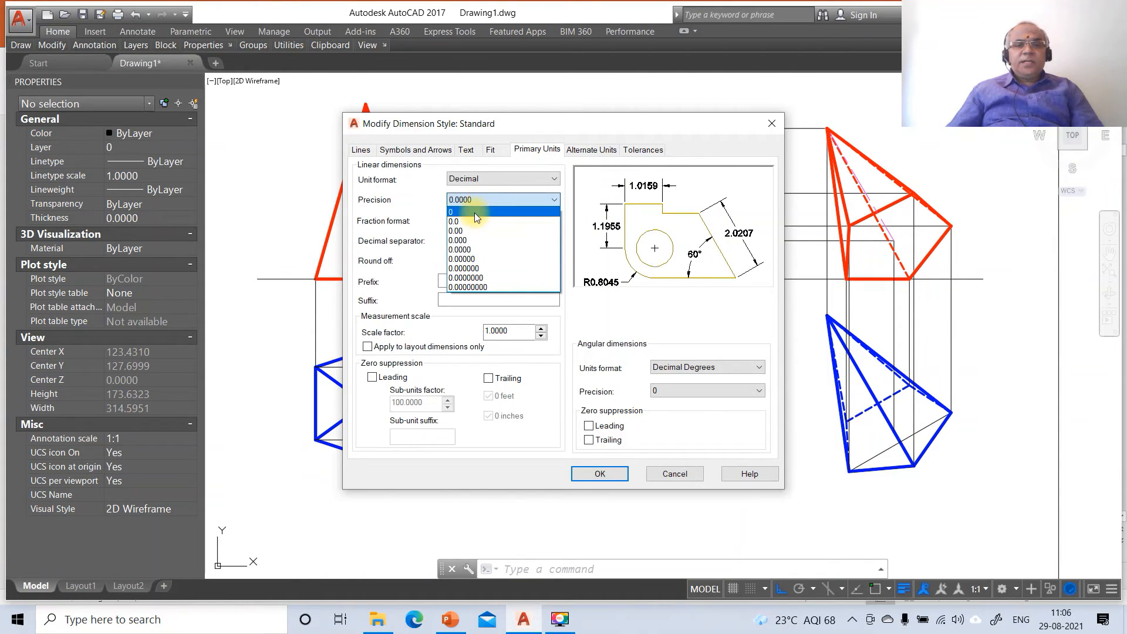
{"action": "left_click", "coordinate": [475, 213]}
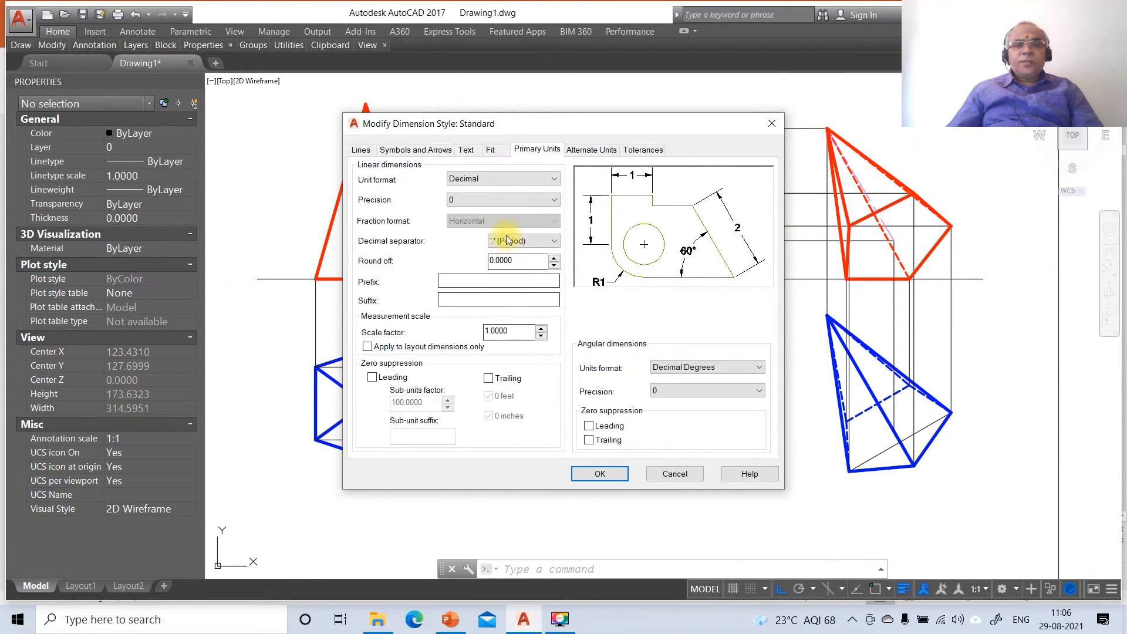
- Set the dimension text to height 3, aligned with the dimension line, vertical placement Above, and offset 3 from the dimension line
{"action": "left_click", "coordinate": [467, 151]}
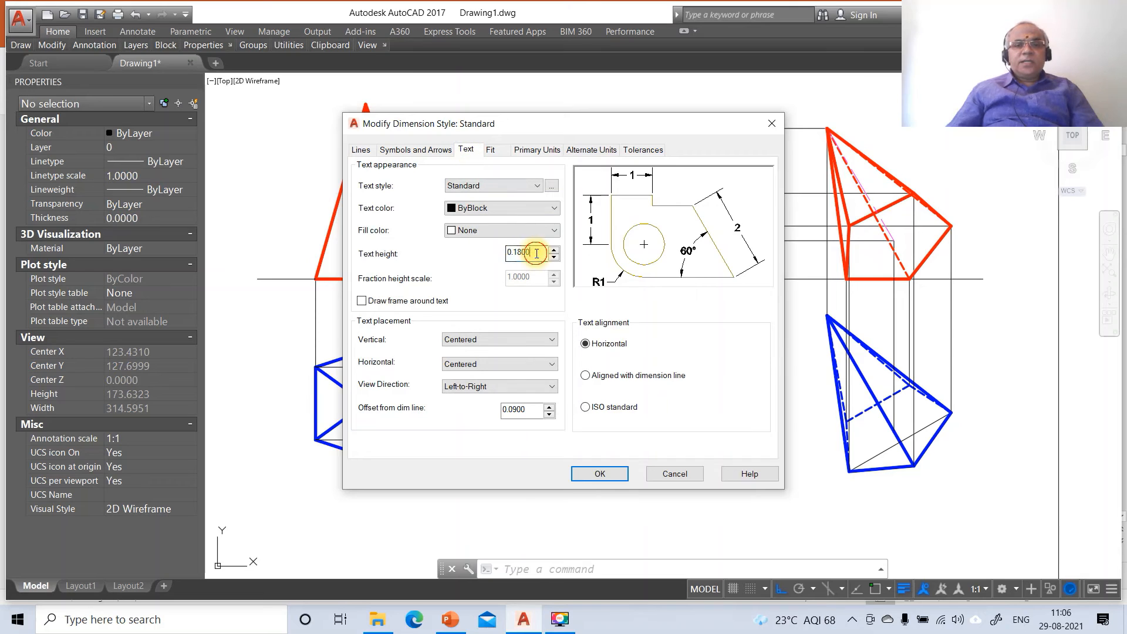
{"action": "type", "text": "3"}
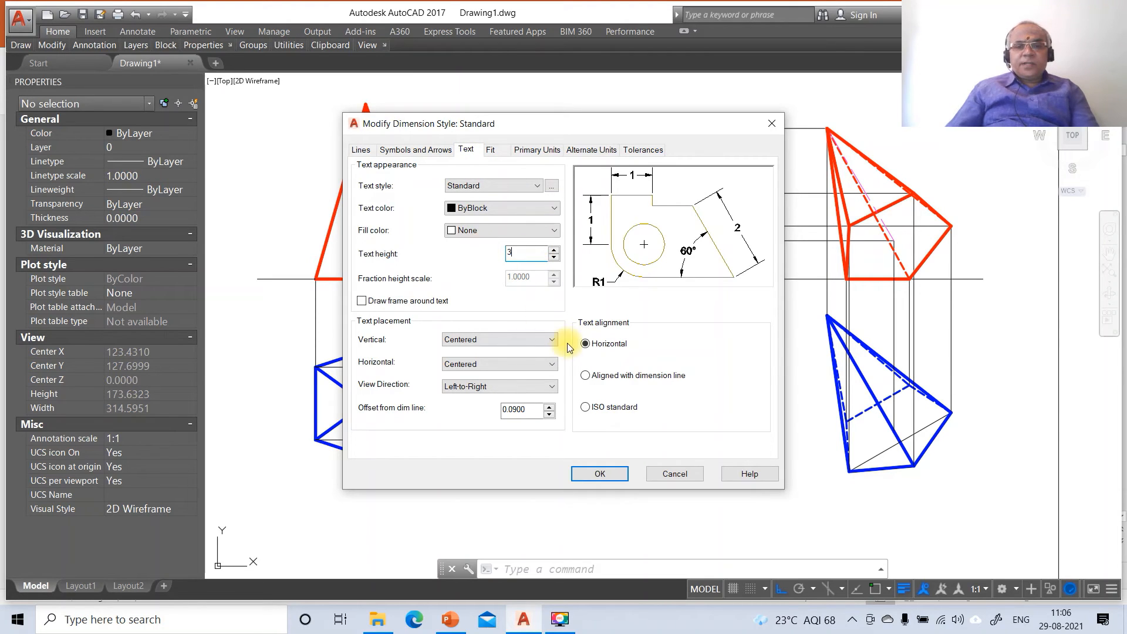
{"action": "left_click", "coordinate": [580, 377]}
{"action": "left_click", "coordinate": [536, 339]}
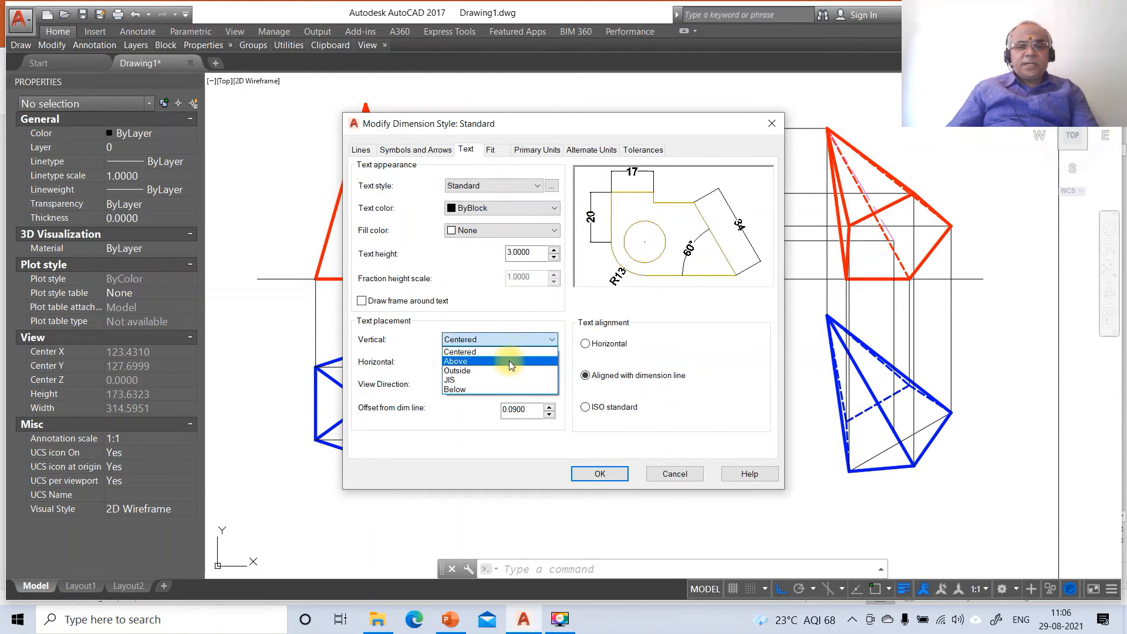
{"action": "left_click", "coordinate": [508, 358]}
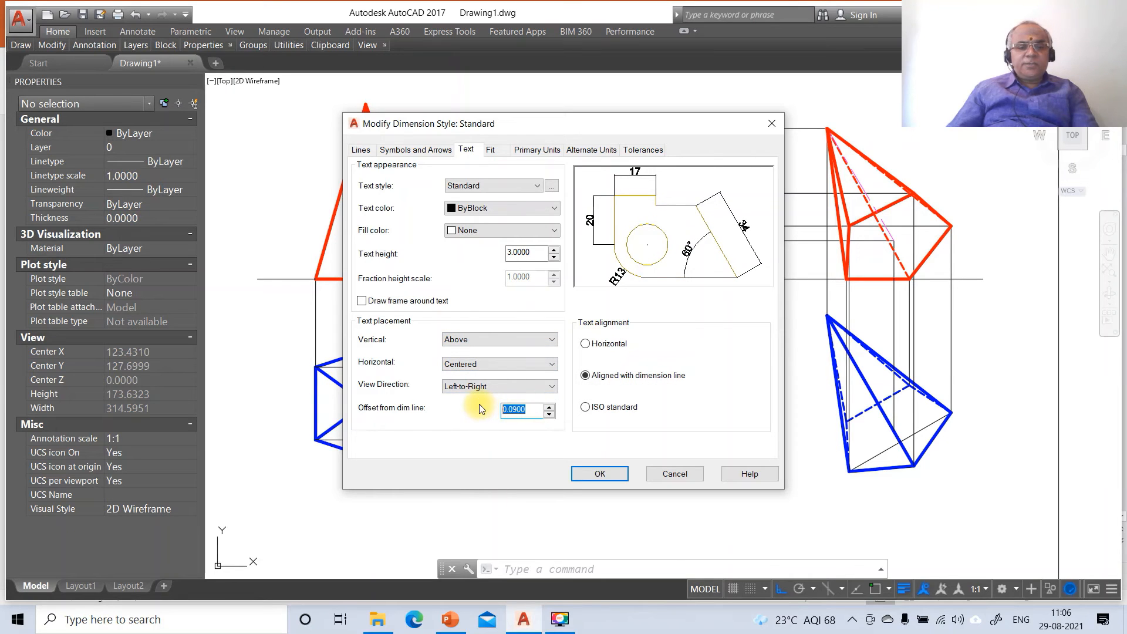
{"action": "type", "text": "3"}
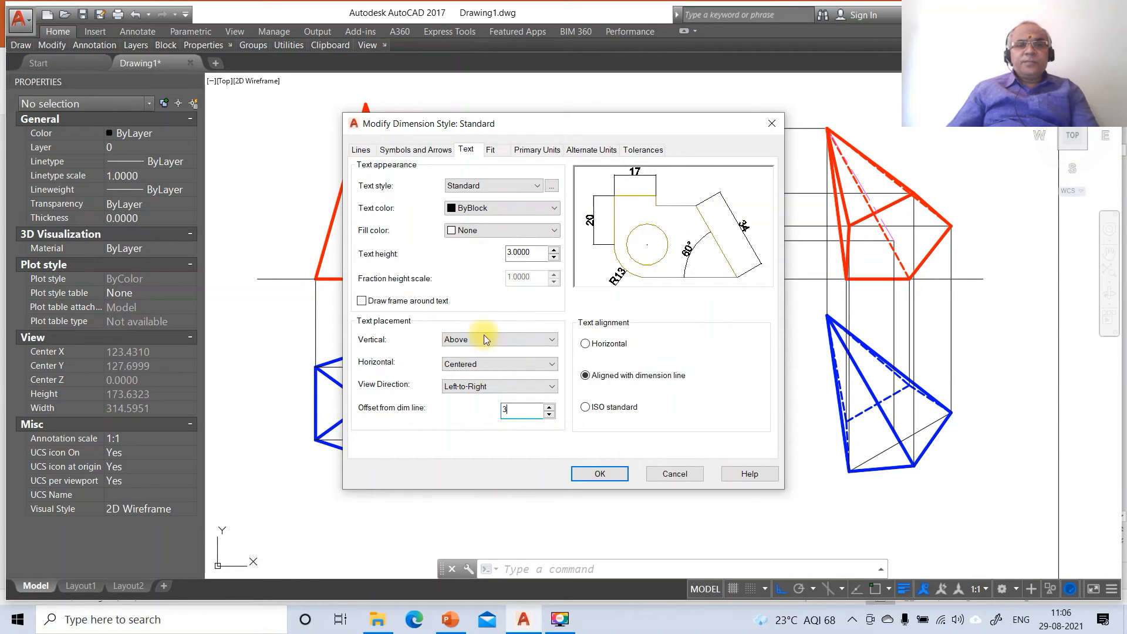
- Increase the dimension style's arrow size, set the extension lines' offset from origin to 3, and save the style
{"action": "left_click", "coordinate": [420, 149]}
{"action": "left_click_drag", "start_coordinate": [394, 297], "coordinate": [339, 296]}
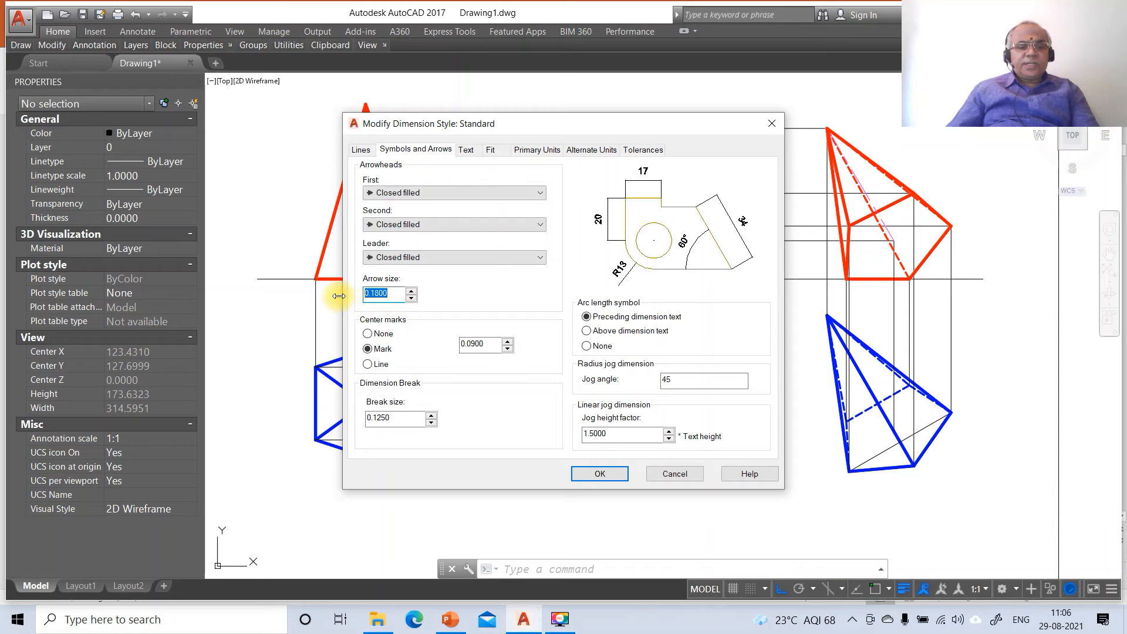
{"action": "left_click", "coordinate": [359, 150]}
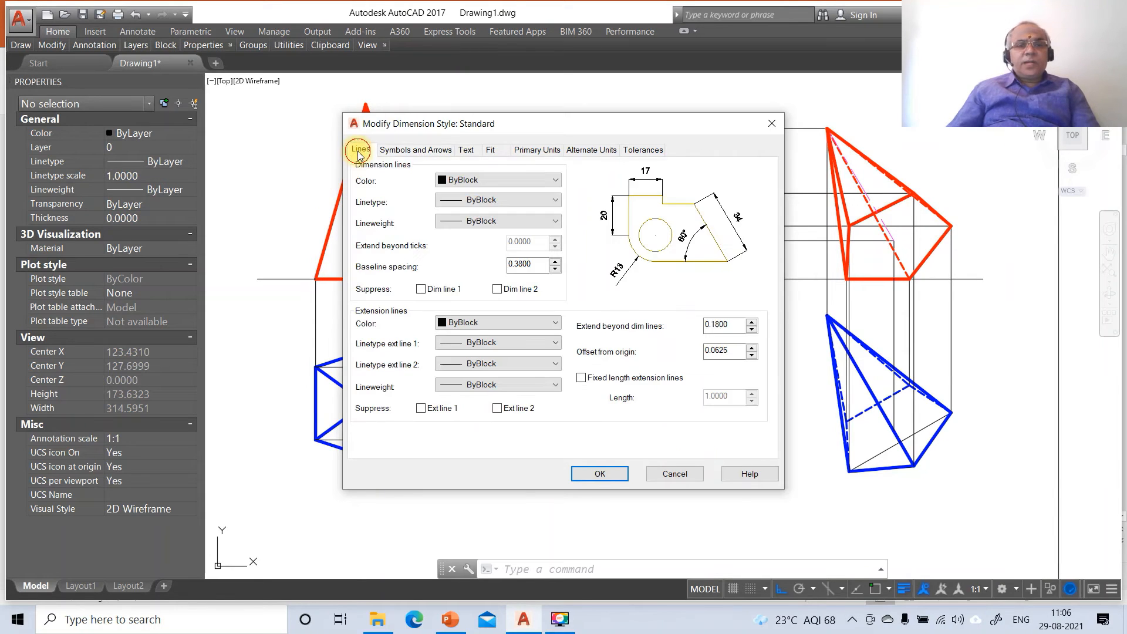
{"action": "left_click_drag", "start_coordinate": [737, 352], "coordinate": [669, 351]}
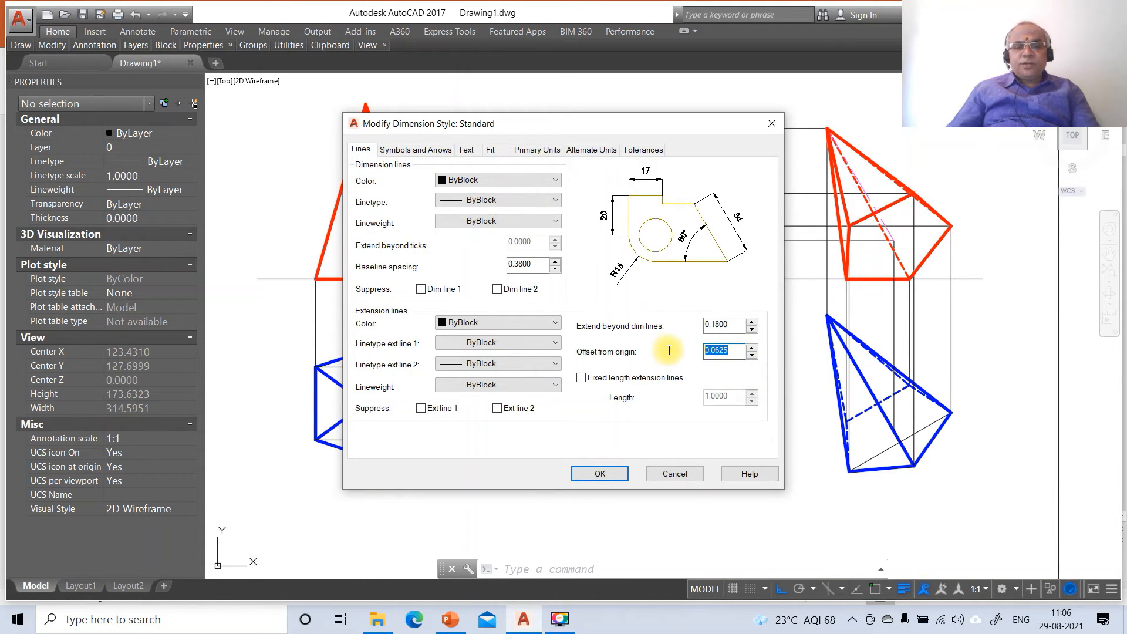
{"action": "type", "text": "3"}
{"action": "left_click", "coordinate": [599, 474]}
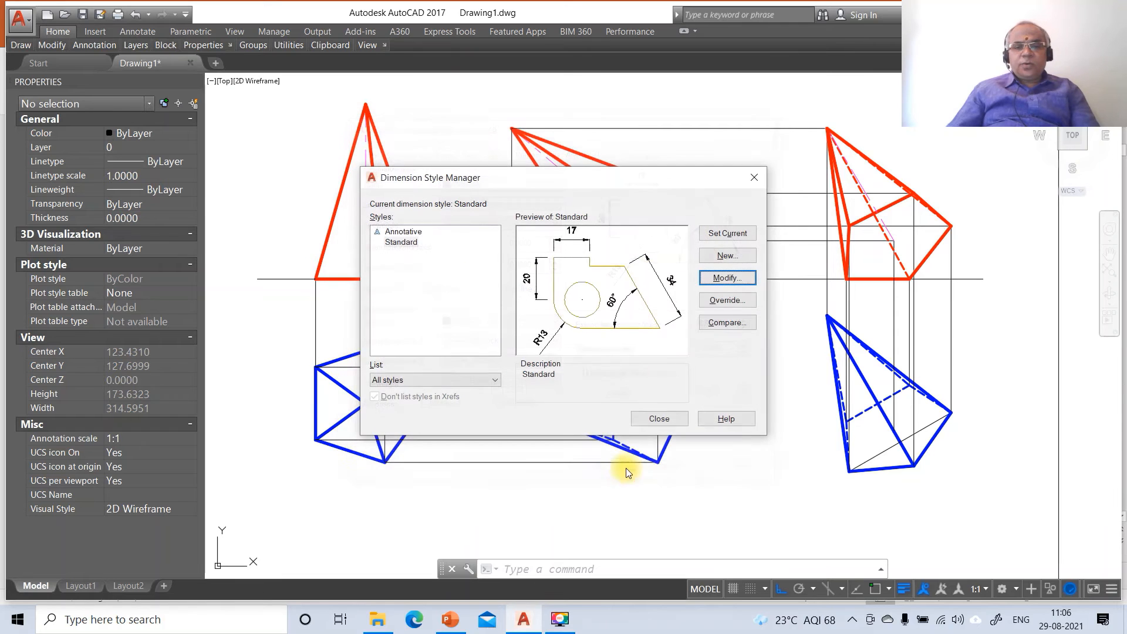
{"action": "left_click", "coordinate": [650, 421]}
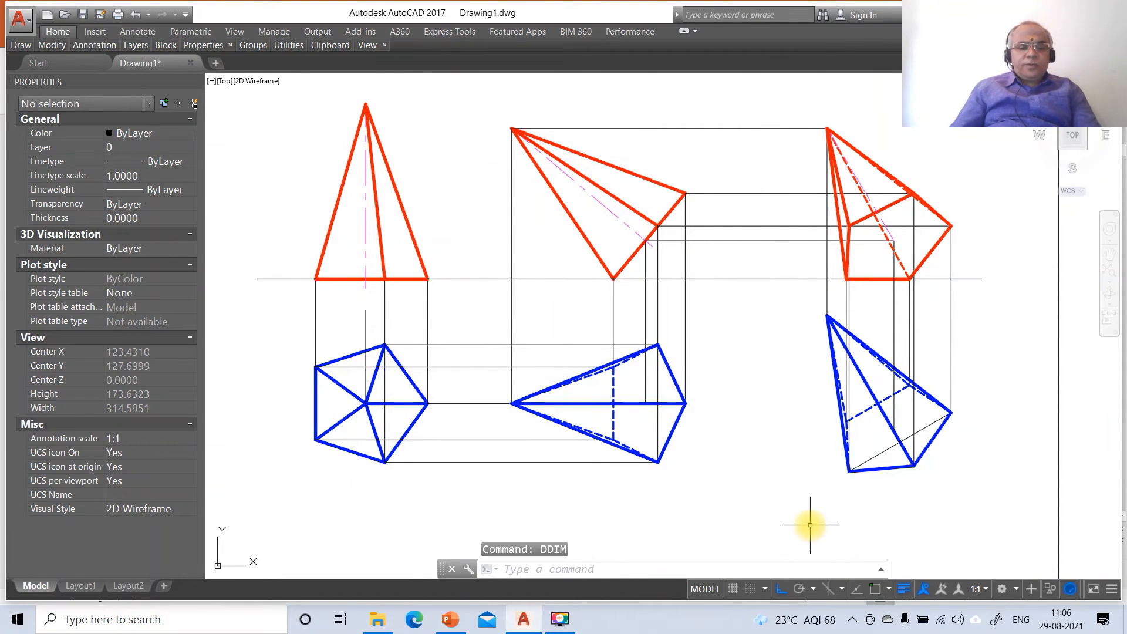
- Dimension the vertical left side of the pentagon in the first top view, placing the dimension outside it
{"action": "type", "text": "DIM"}
{"action": "key", "text": "Return"}
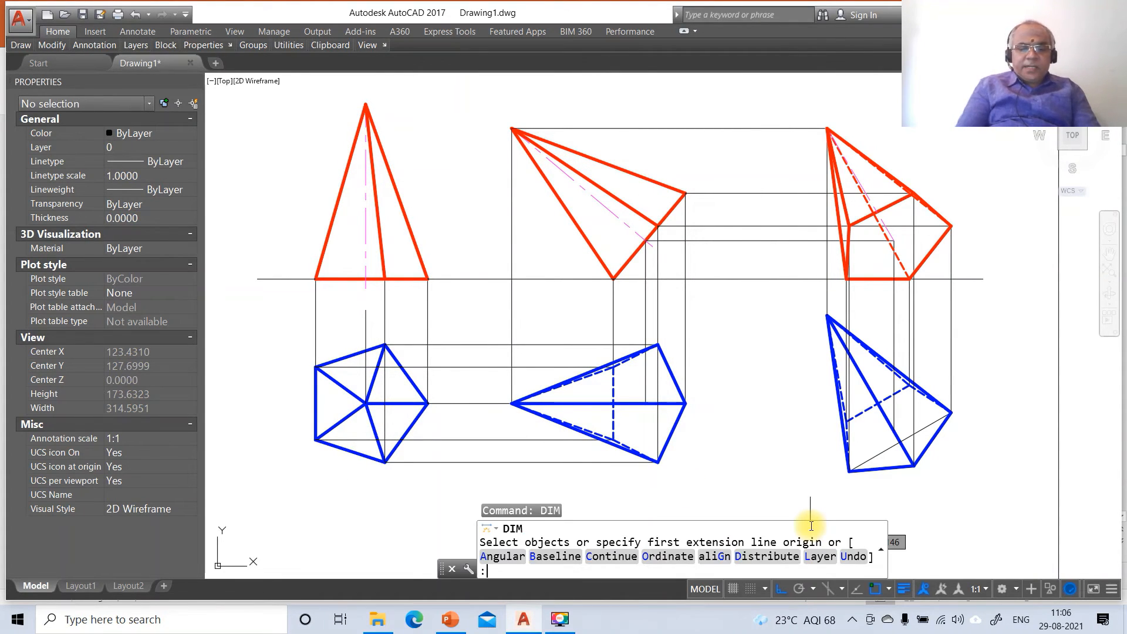
{"action": "type", "text": "INT"}
{"action": "key", "text": "Return"}
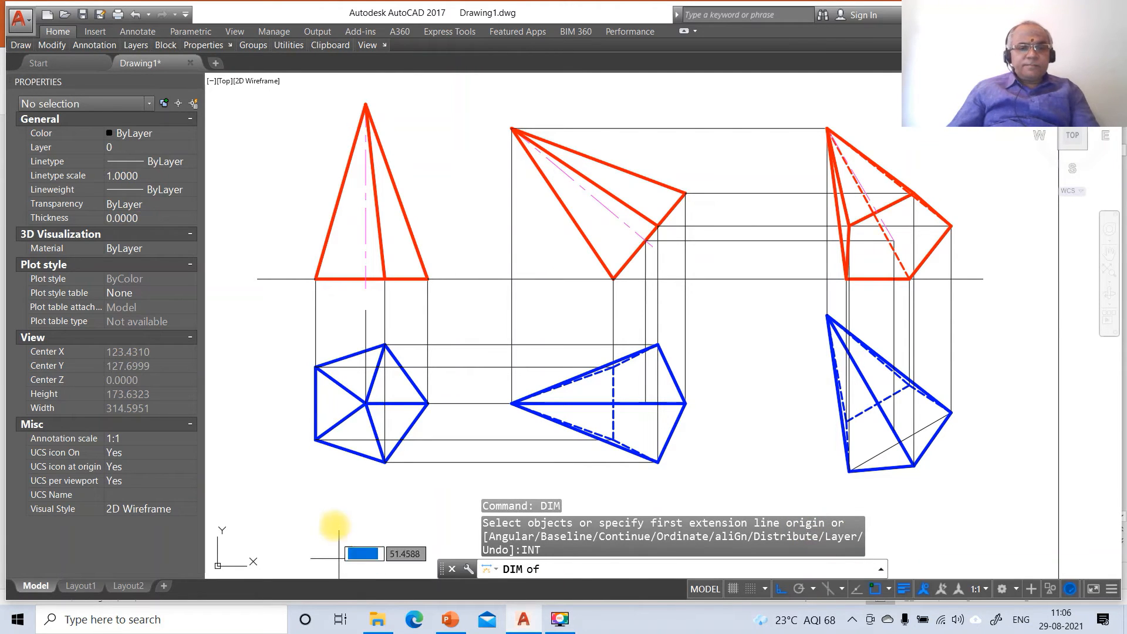
{"action": "left_click", "coordinate": [315, 440]}
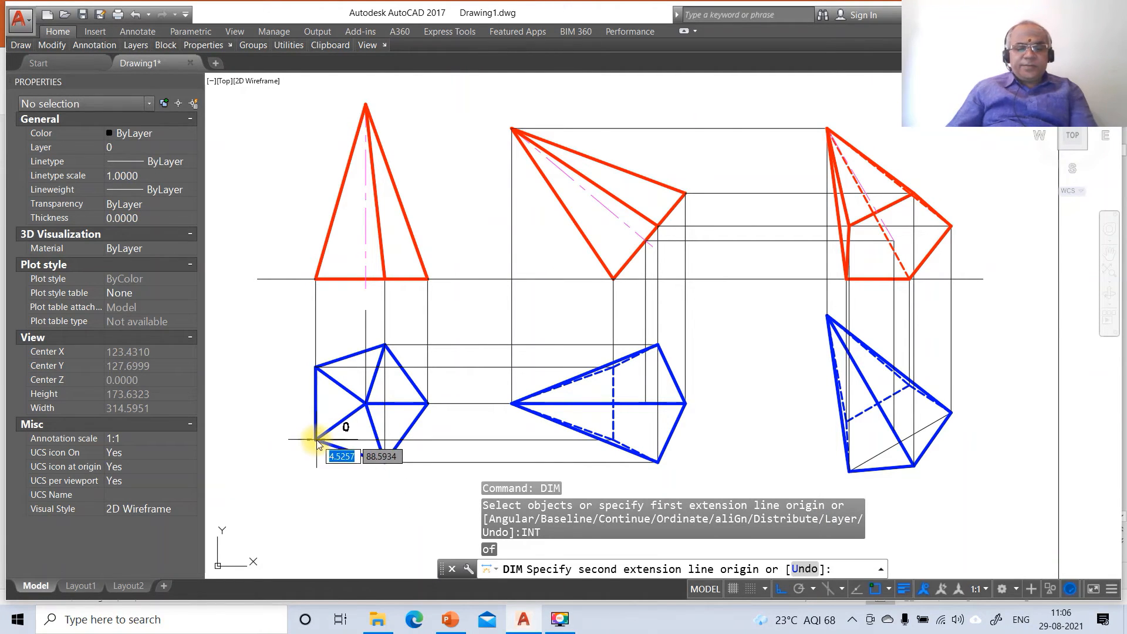
{"action": "type", "text": "INT"}
{"action": "key", "text": "Return"}
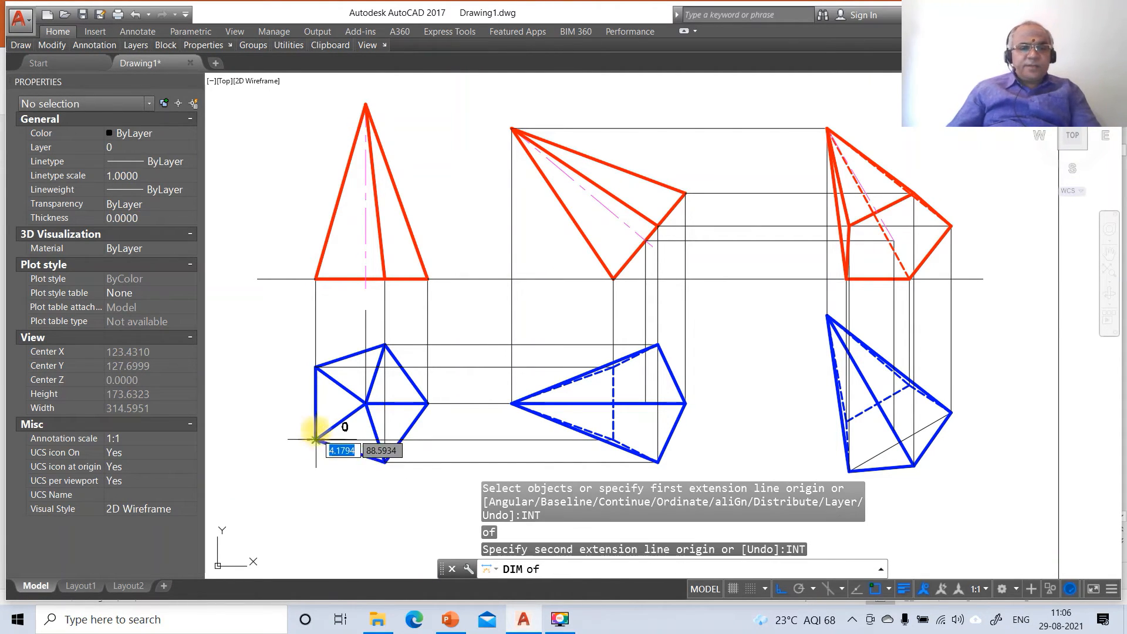
{"action": "left_click", "coordinate": [314, 369]}
{"action": "left_click", "coordinate": [294, 391]}
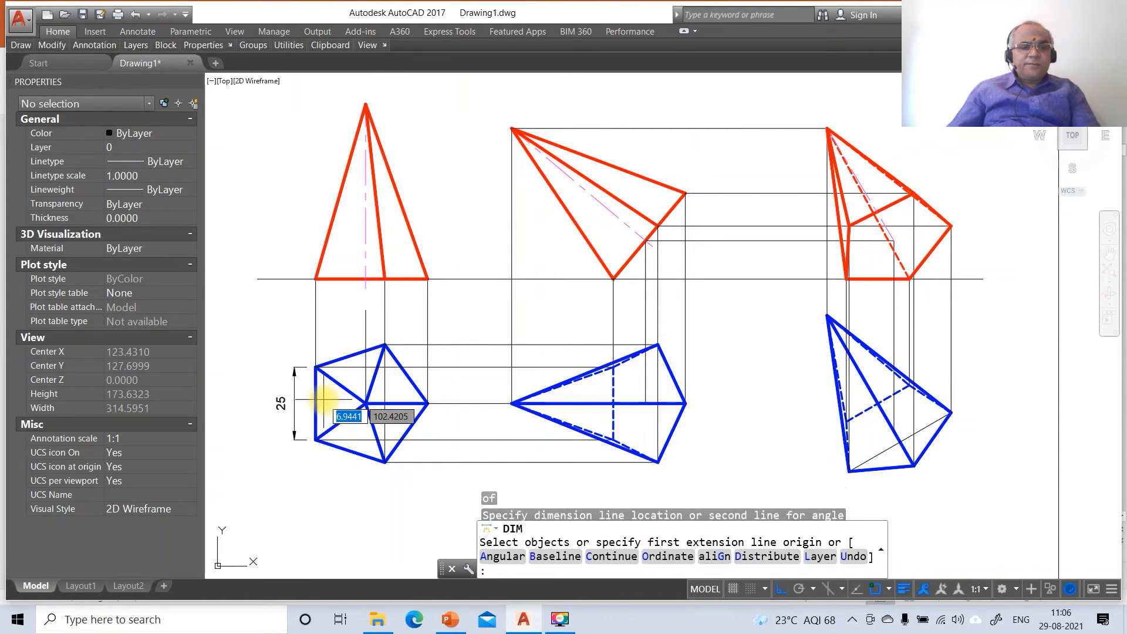
- Add an angular dimension between the inclined axis of the second front view and the XY reference line
{"action": "type", "text": "A"}
{"action": "key", "text": "Return"}
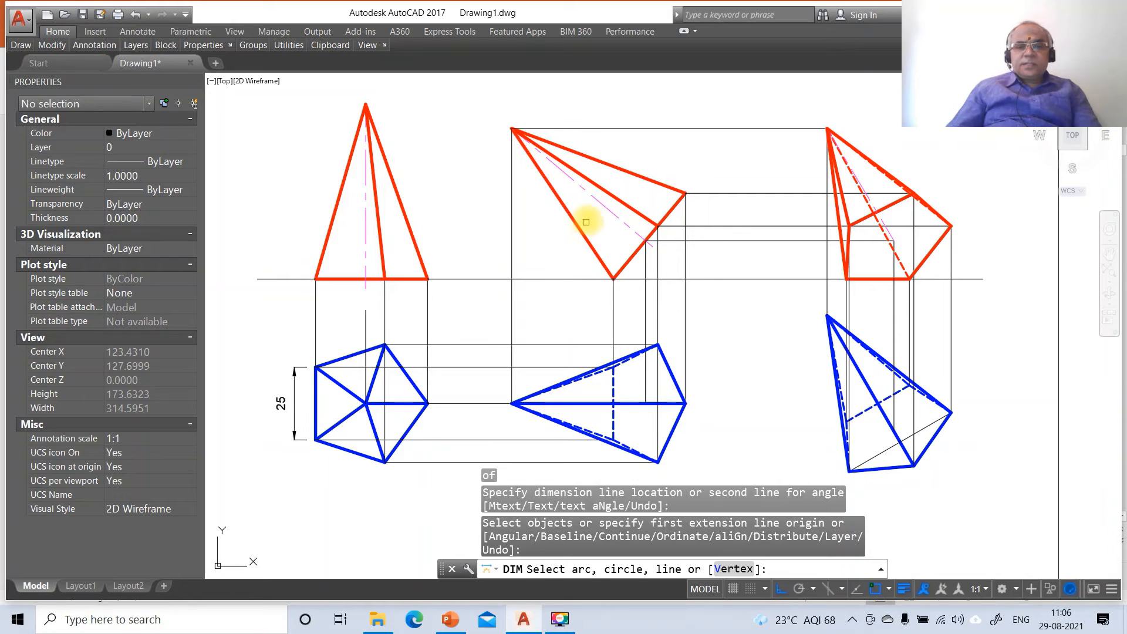
{"action": "left_click", "coordinate": [596, 205]}
{"action": "left_click", "coordinate": [563, 279]}
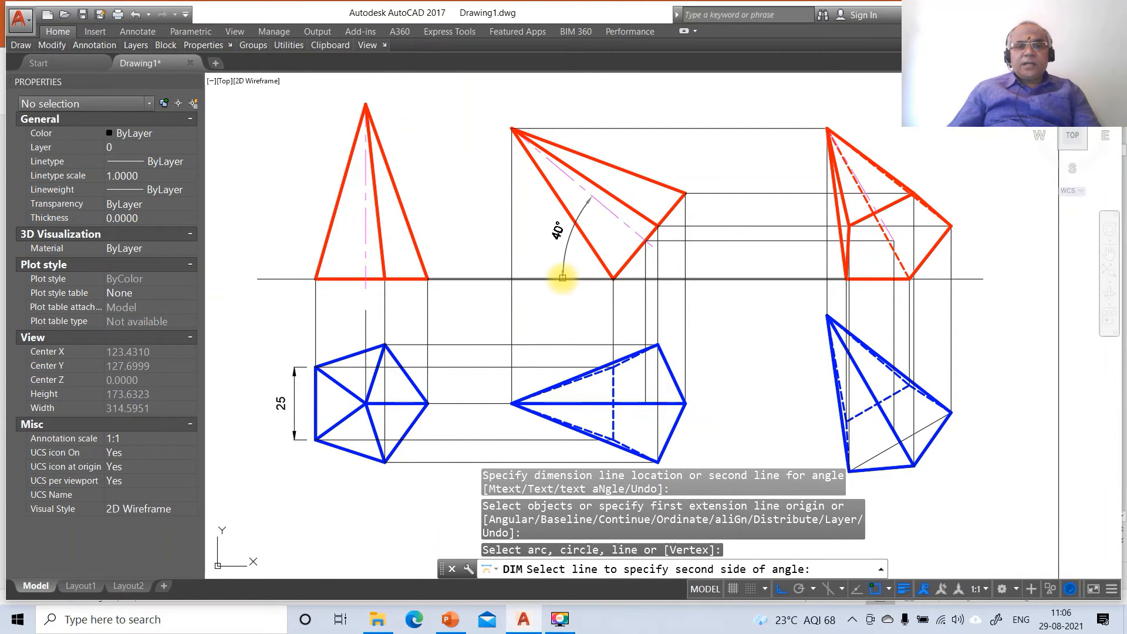
{"action": "left_click", "coordinate": [543, 248]}
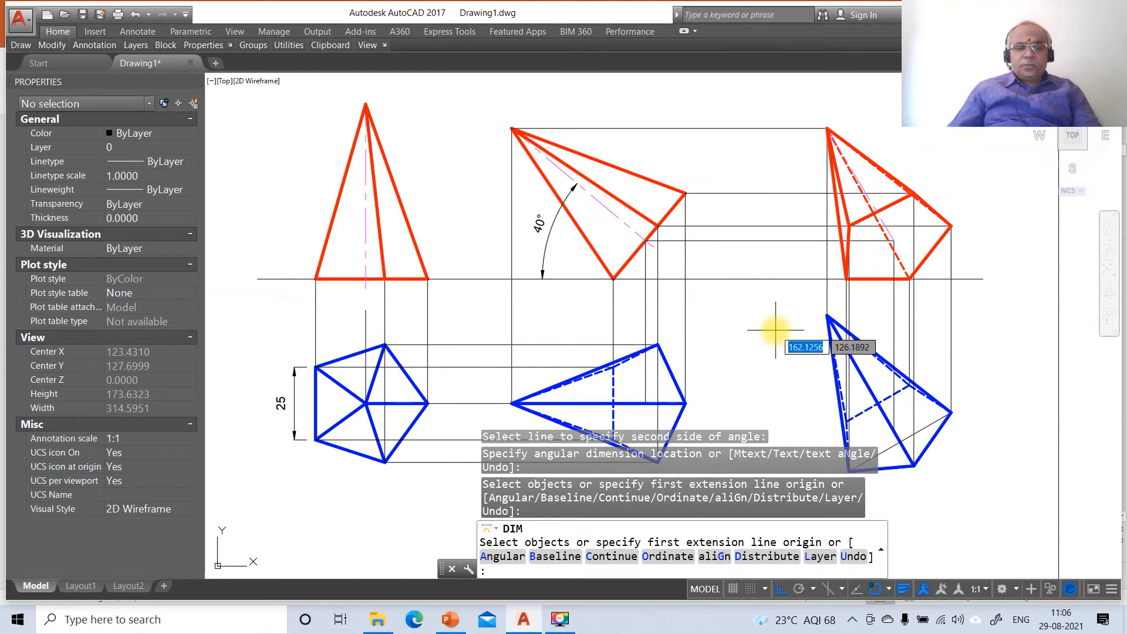
- Add an angular dimension between the dashed base edge of the final top view and the XY reference line
{"action": "type", "text": "A"}
{"action": "key", "text": "Return"}
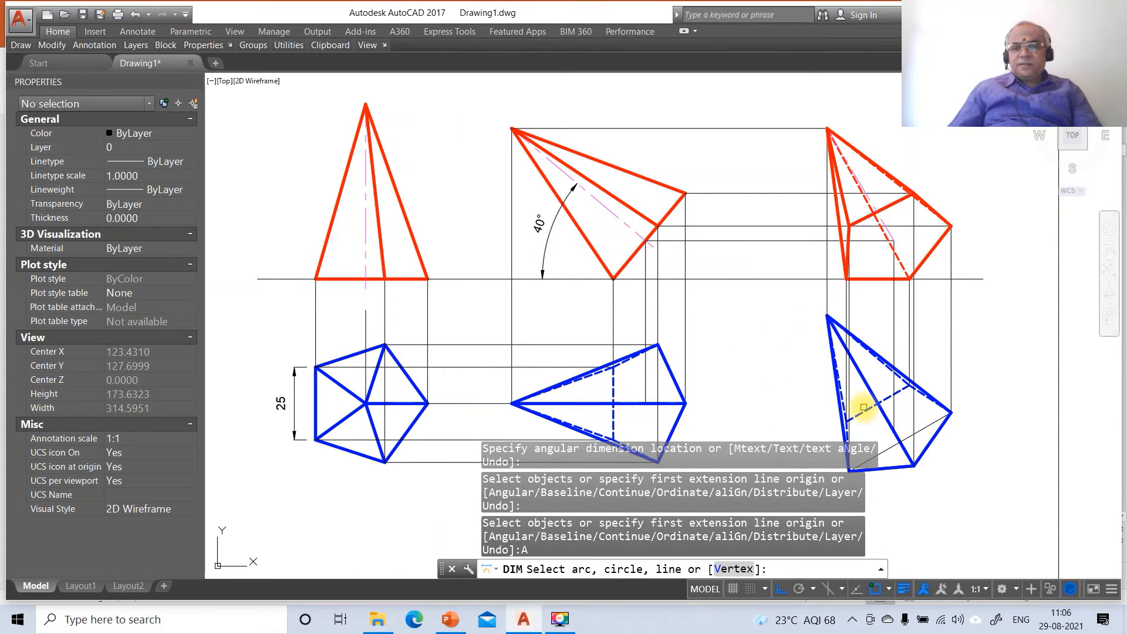
{"action": "left_click", "coordinate": [864, 410]}
{"action": "left_click", "coordinate": [769, 274]}
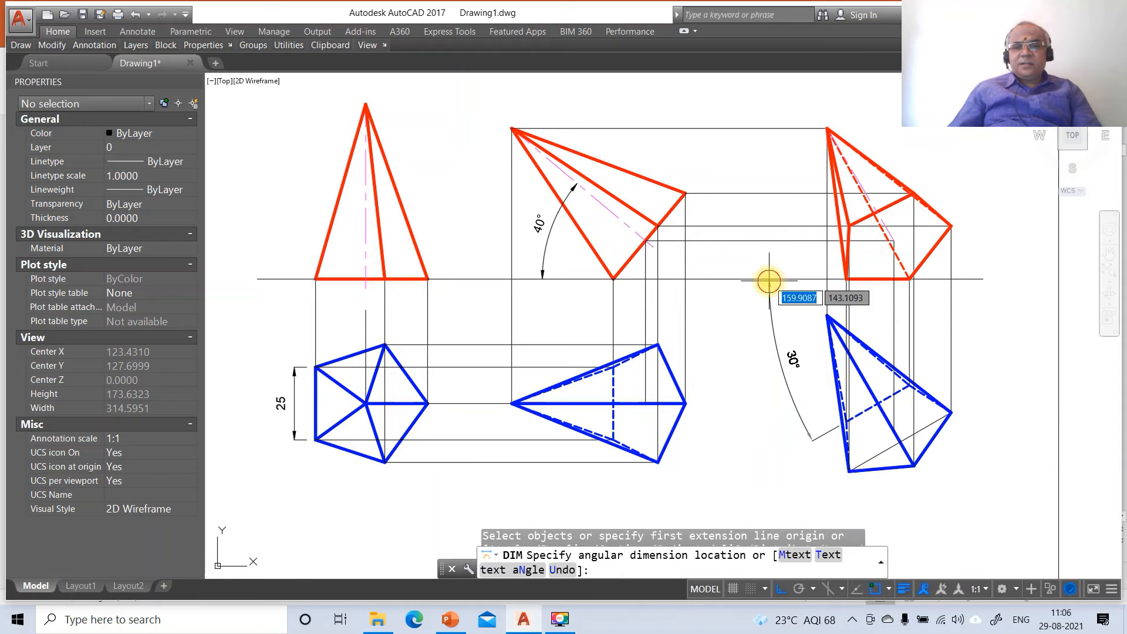
{"action": "left_click", "coordinate": [749, 306]}
{"action": "key", "text": "Escape"}
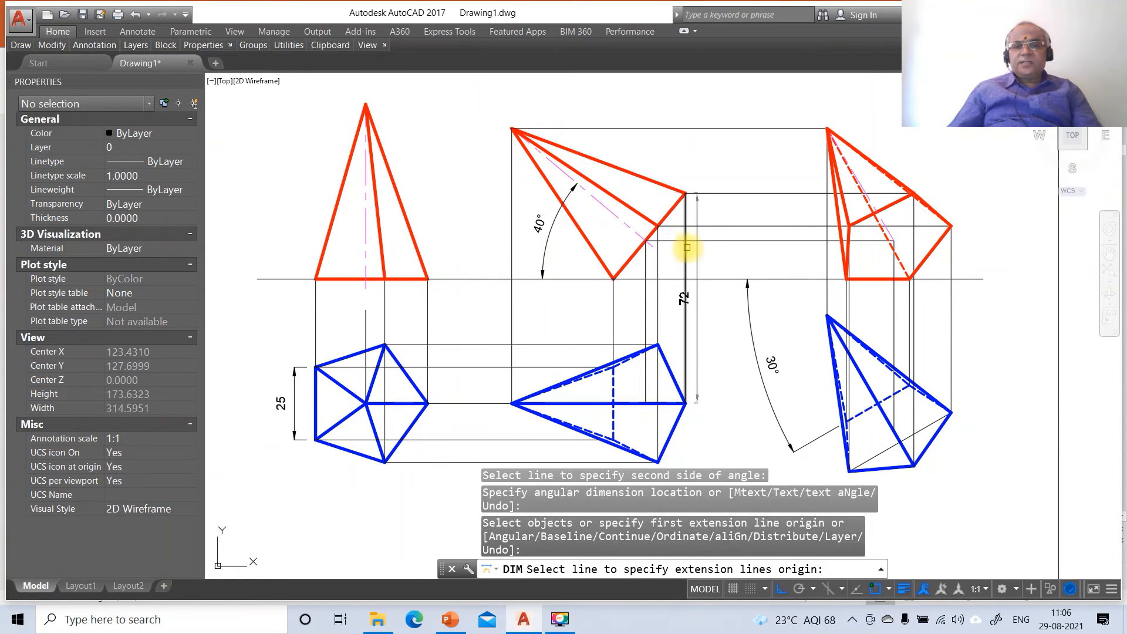
{"action": "key", "text": "Escape"}
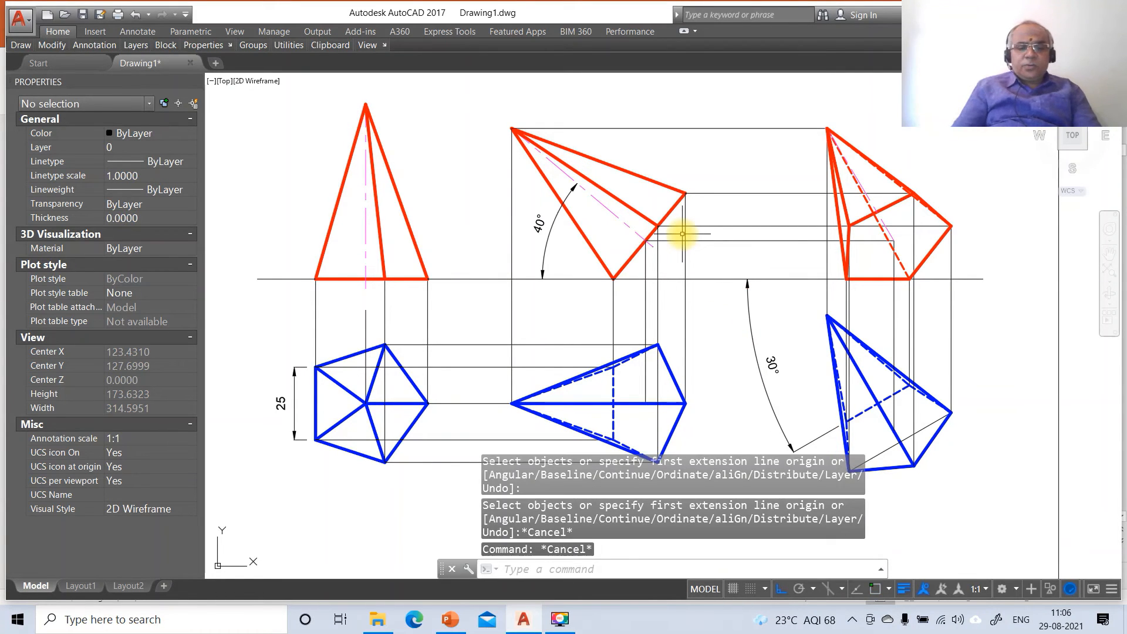
{"action": "type", "text": "dim"}
{"action": "key", "text": "Return"}
{"action": "key", "text": "Return"}
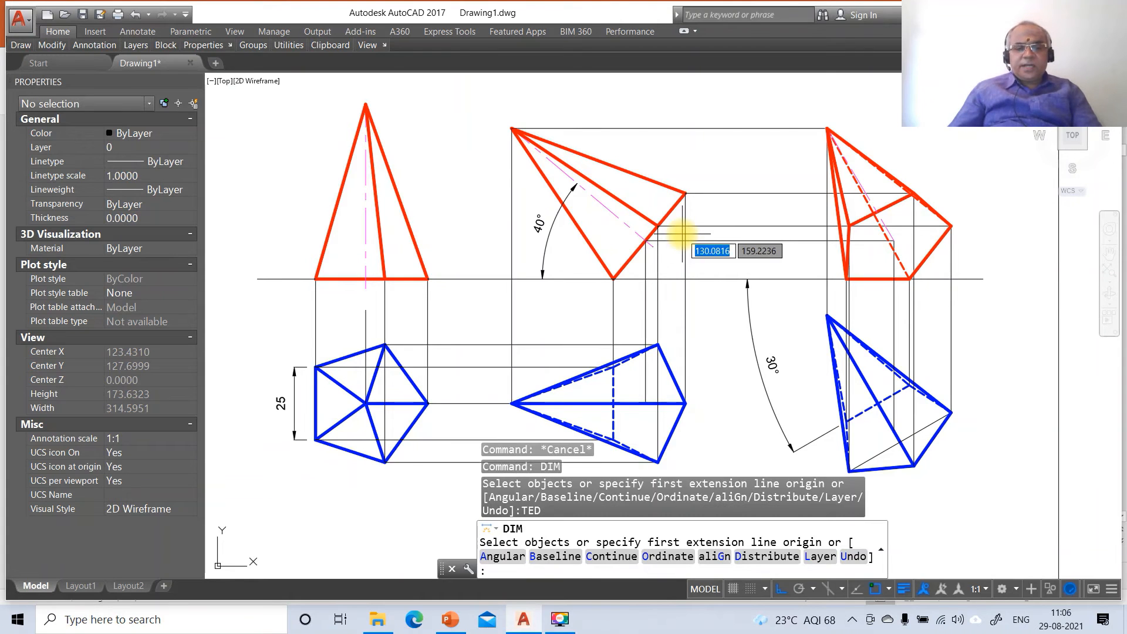
{"action": "key", "text": "Escape"}
{"action": "key", "text": "Escape"}
- Move the axis angle dimension of the second front view with DIMTEDIT to the gap between the pyramid's base and the reference line
{"action": "type", "text": "DIMT"}
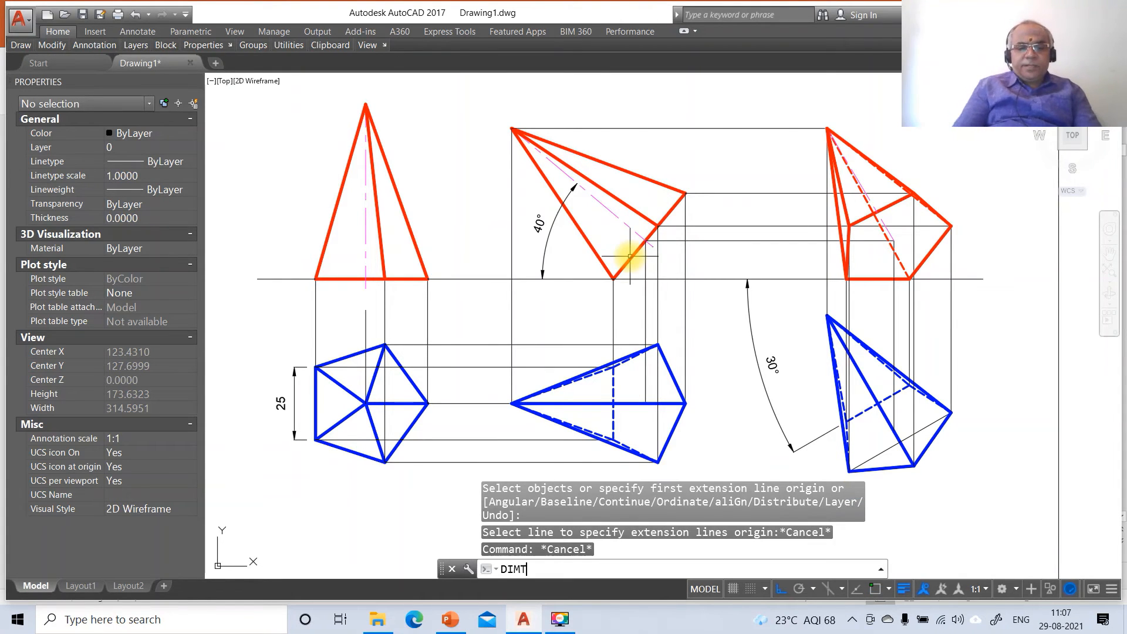
{"action": "type", "text": "ED"}
{"action": "key", "text": "Return"}
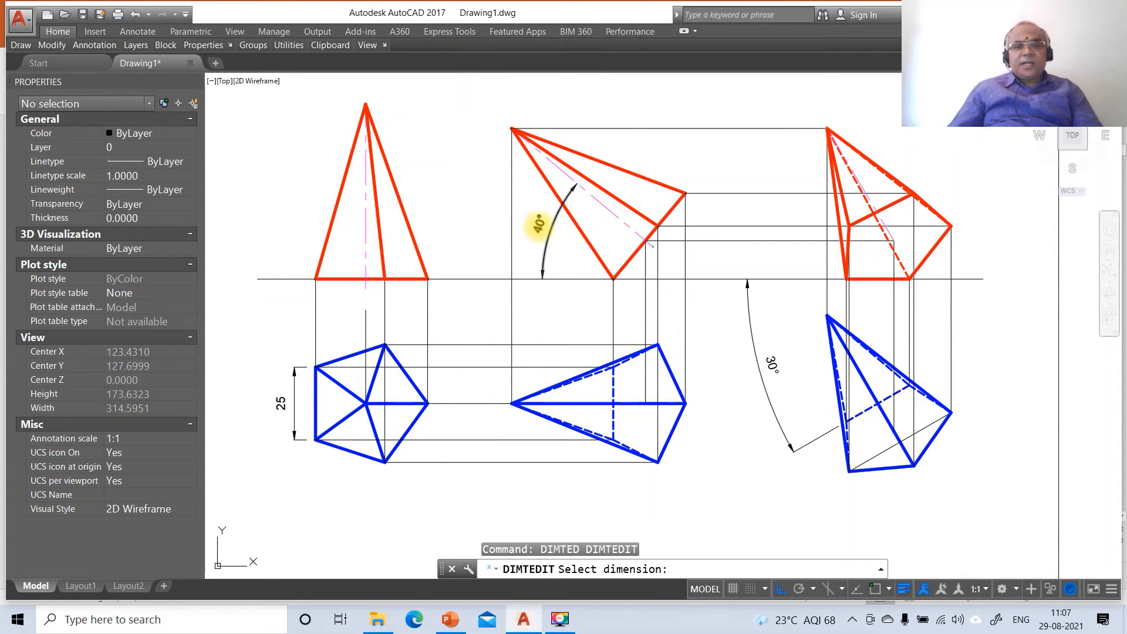
{"action": "left_click", "coordinate": [538, 225]}
{"action": "left_click", "coordinate": [666, 268]}
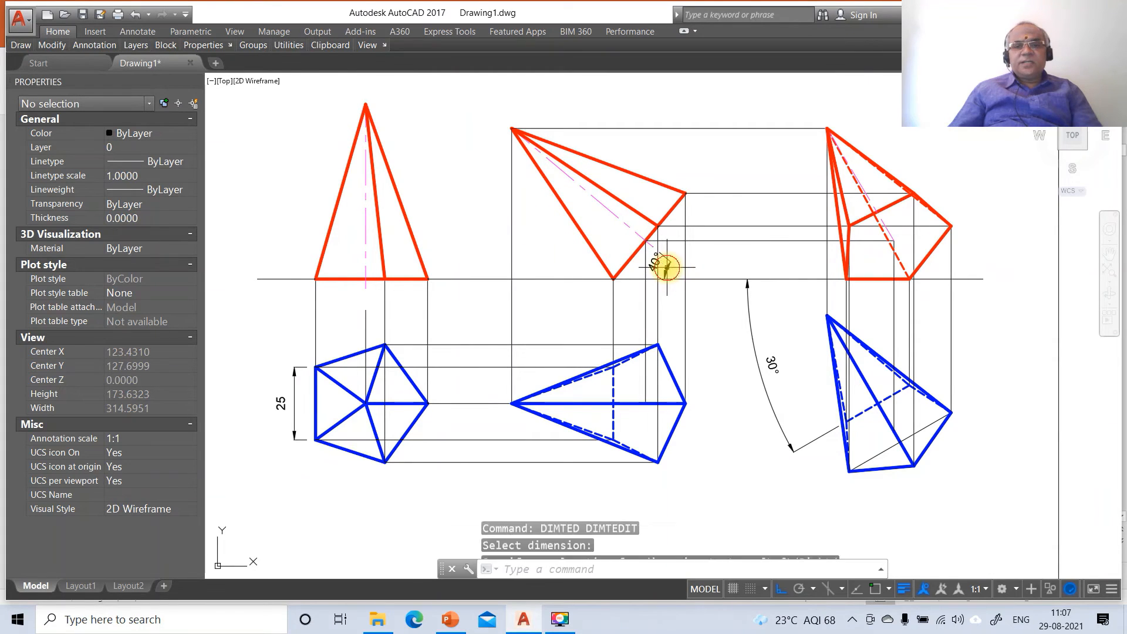
- Relocate the 30° dimension with DIMTEDIT to the right of the final top view, just below the reference line
{"action": "key", "text": "Return"}
{"action": "left_click", "coordinate": [773, 365]}
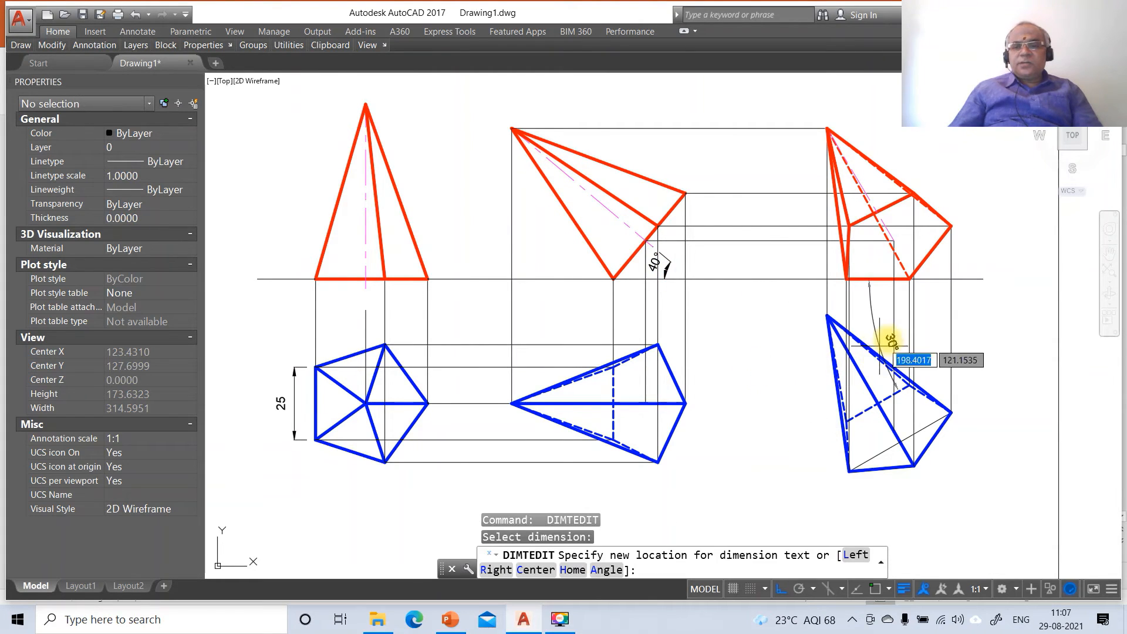
{"action": "left_click", "coordinate": [967, 311]}
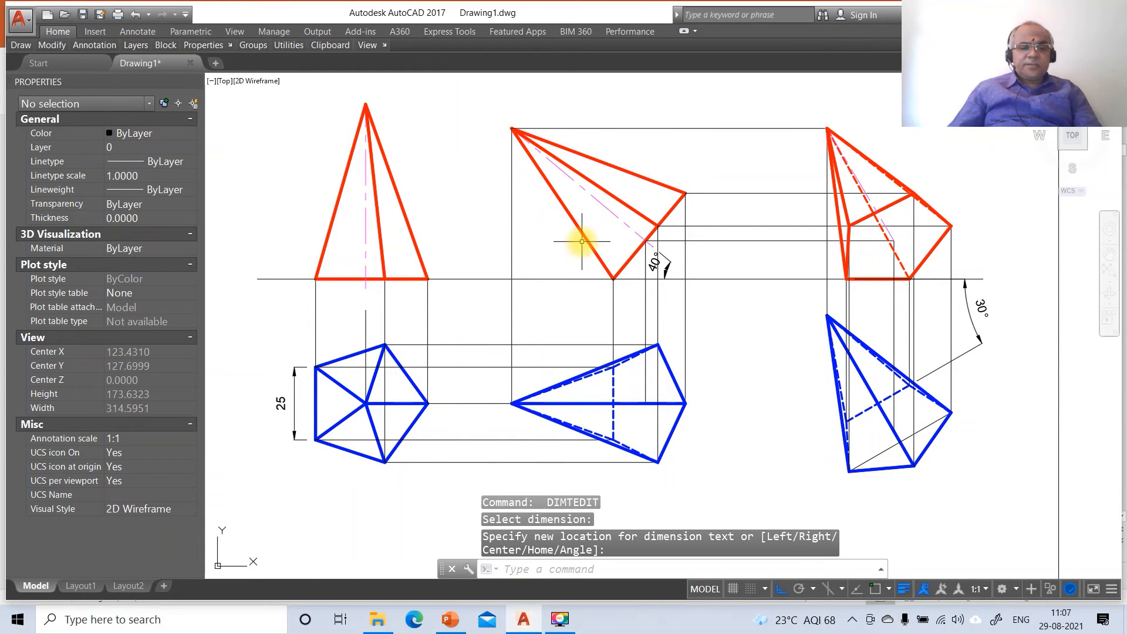
{"action": "type", "text": "DT"}
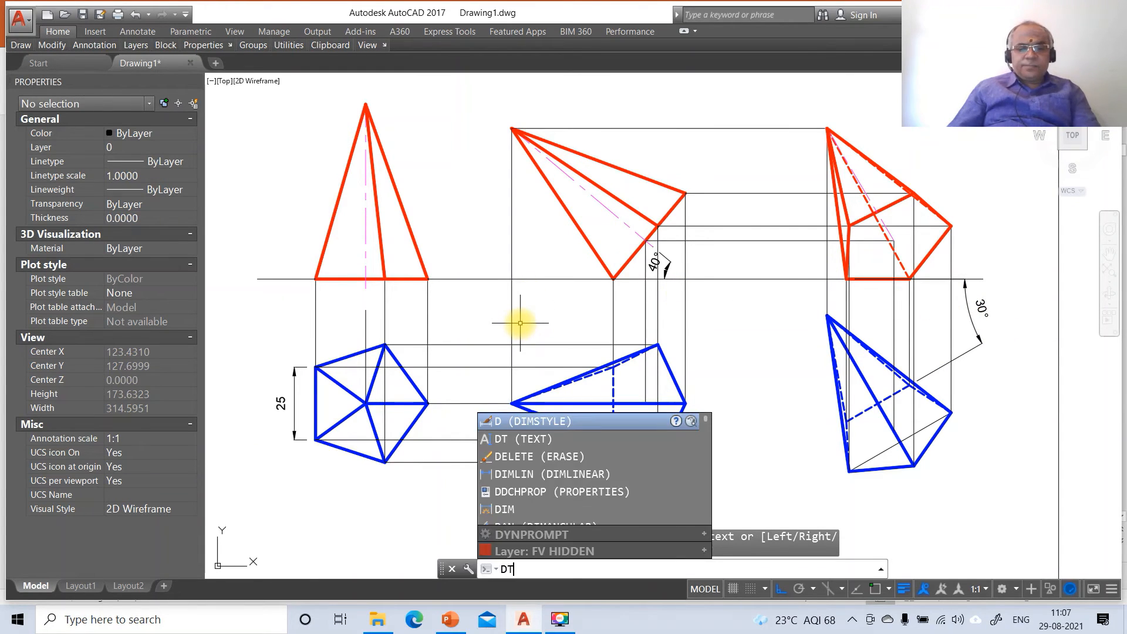
{"action": "key", "text": "Return"}
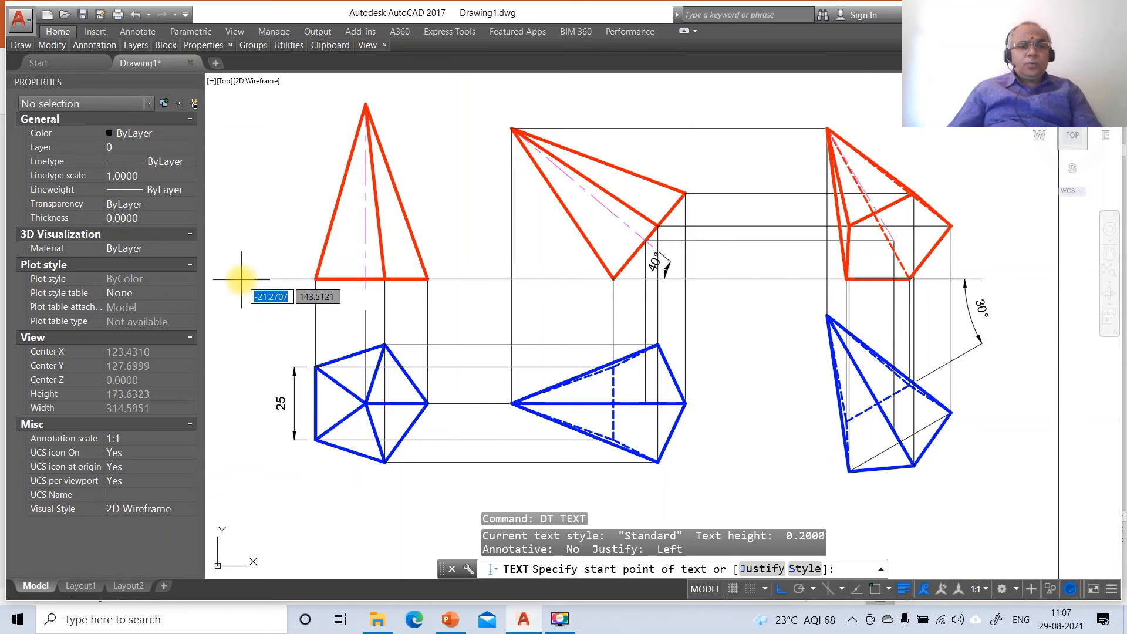
{"action": "key", "text": "Escape"}
- Add a vertical dimension for the pyramid's height to the left of the first front view, from its base corner to the apex
{"action": "type", "text": "DIM"}
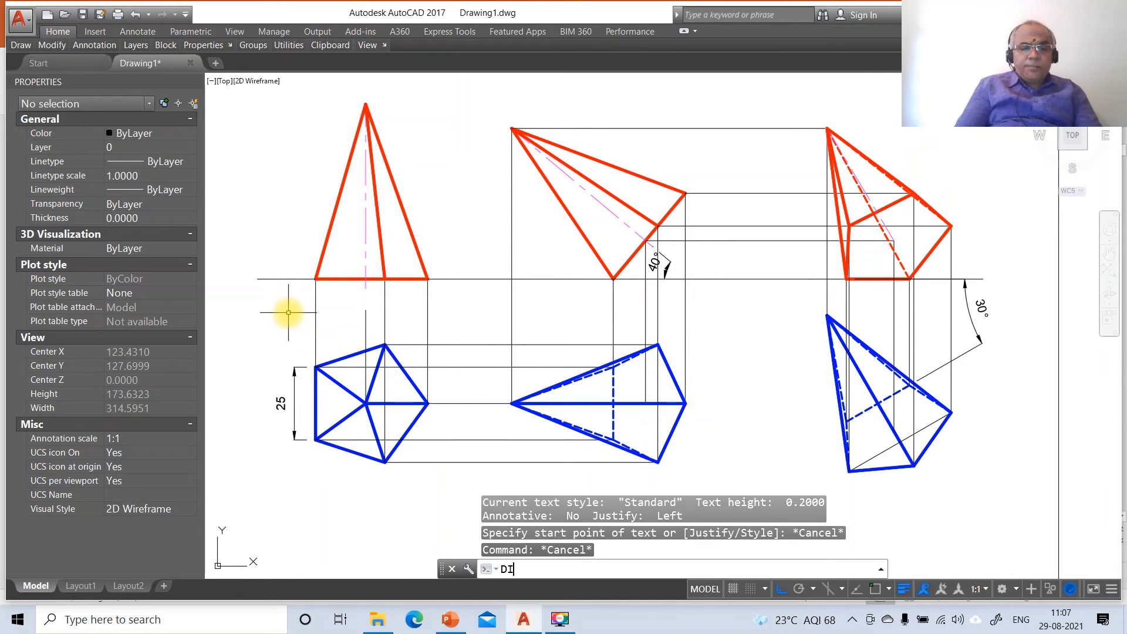
{"action": "key", "text": "Return"}
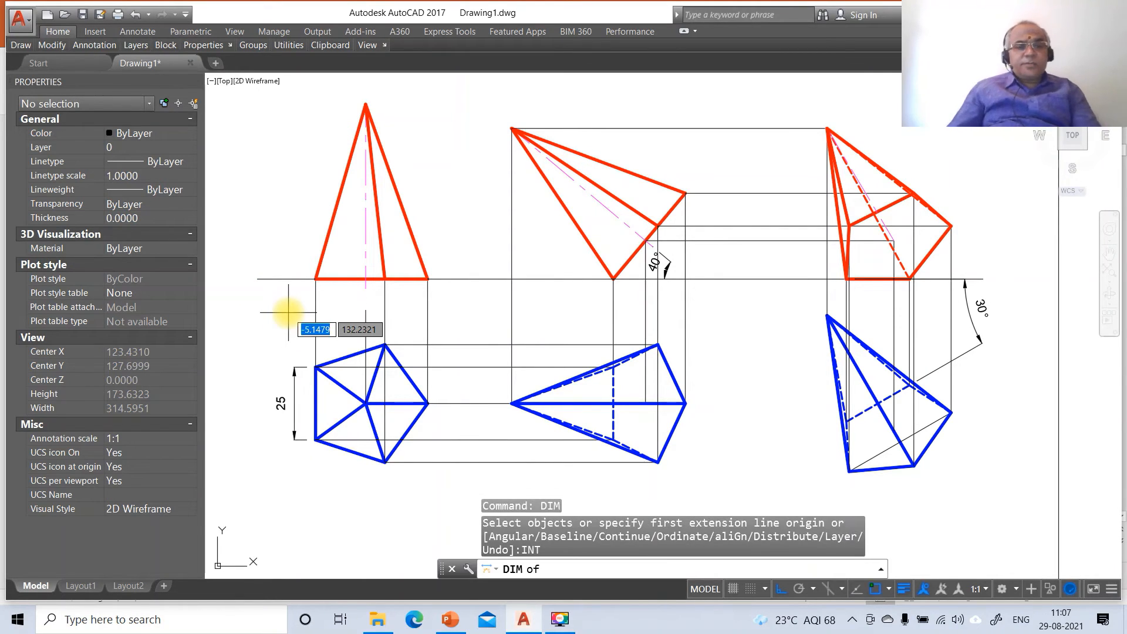
{"action": "left_click", "coordinate": [317, 278]}
{"action": "type", "text": "I"}
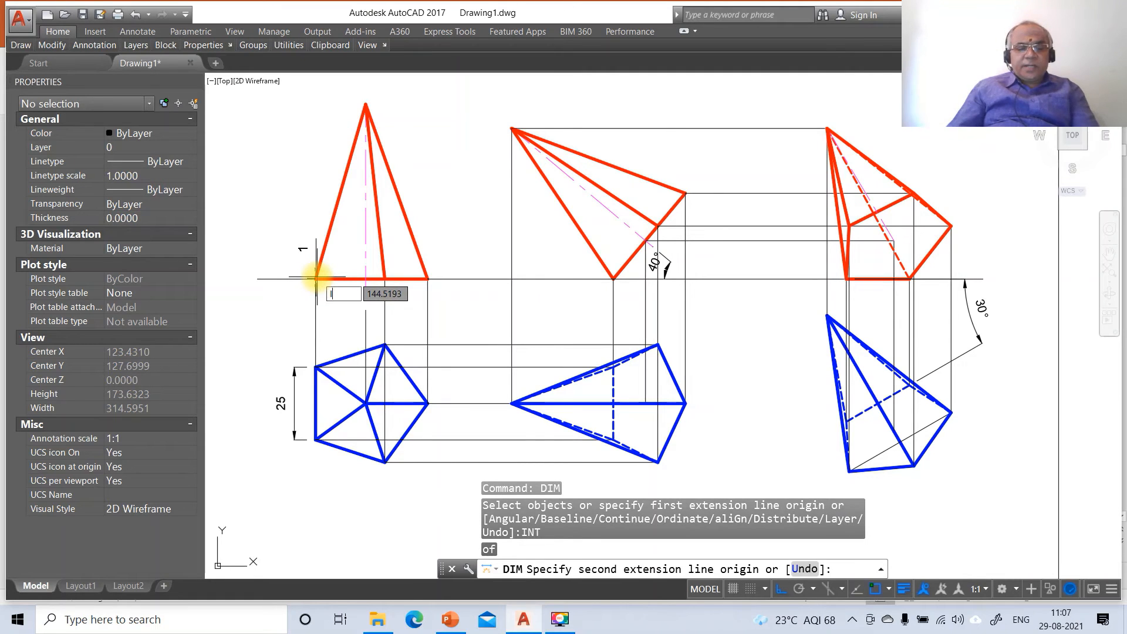
{"action": "type", "text": "NT"}
{"action": "key", "text": "Return"}
{"action": "left_click", "coordinate": [364, 106]}
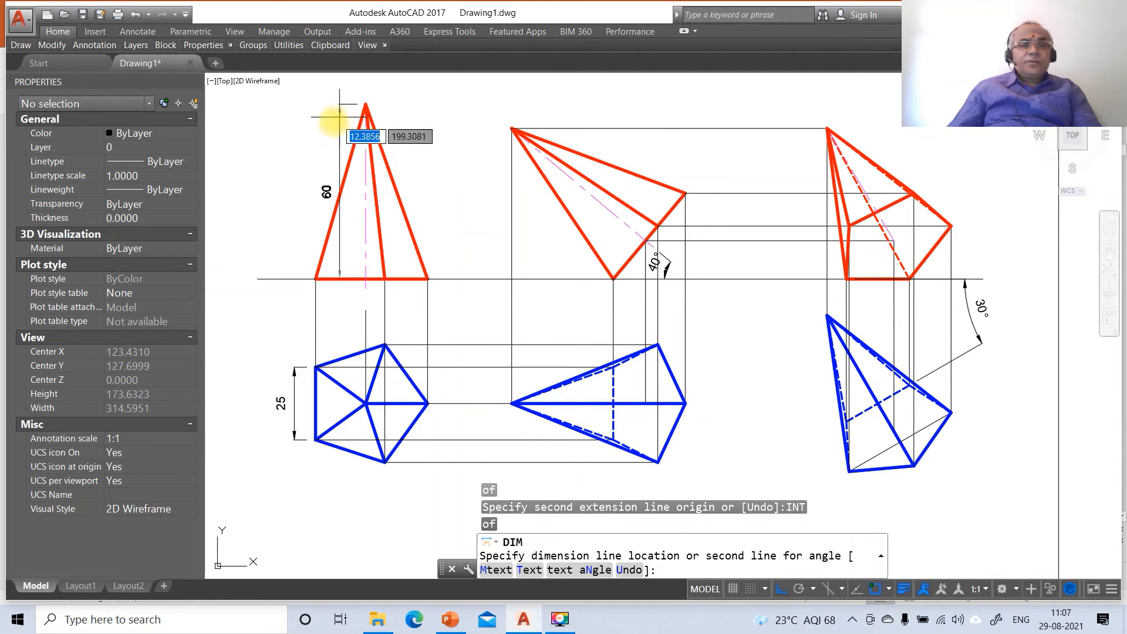
{"action": "left_click", "coordinate": [292, 162]}
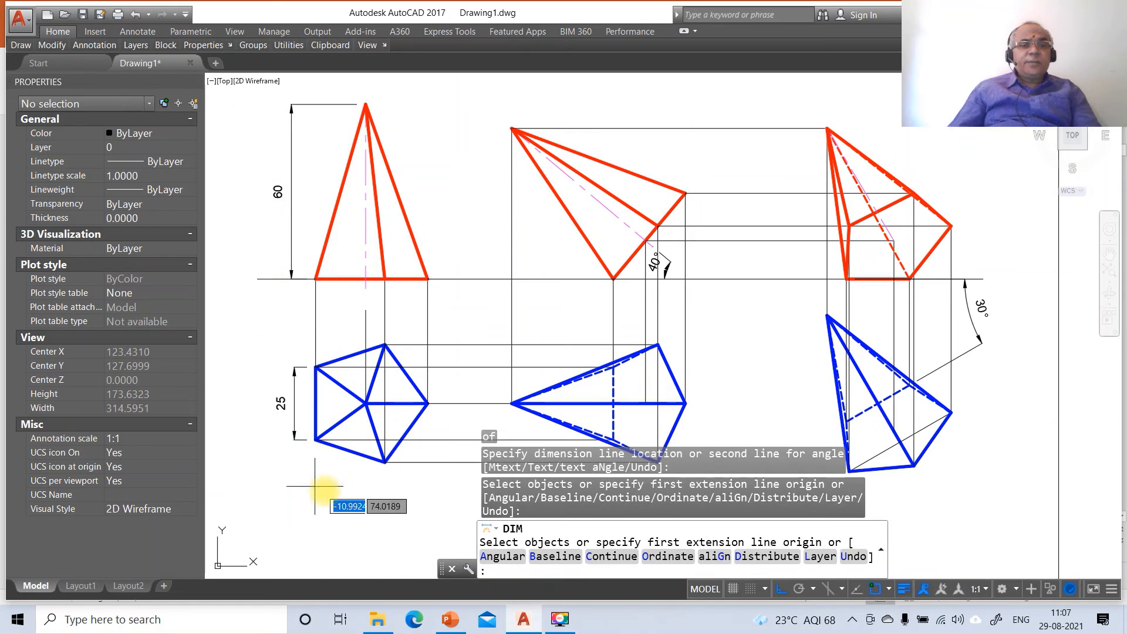
{"action": "type", "text": "DT"}
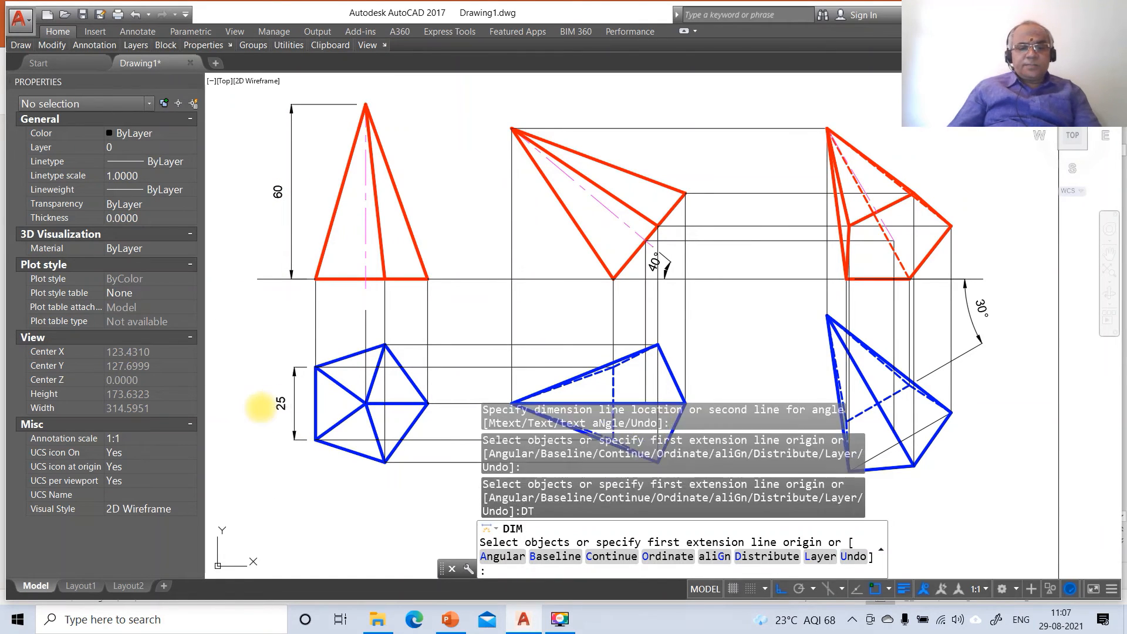
{"action": "key", "text": "Return"}
{"action": "key", "text": "Escape"}
{"action": "key", "text": "Escape"}
- Add the single-line text X with a height of 3 at the left end of the reference line
{"action": "type", "text": "DT"}
{"action": "key", "text": "Return"}
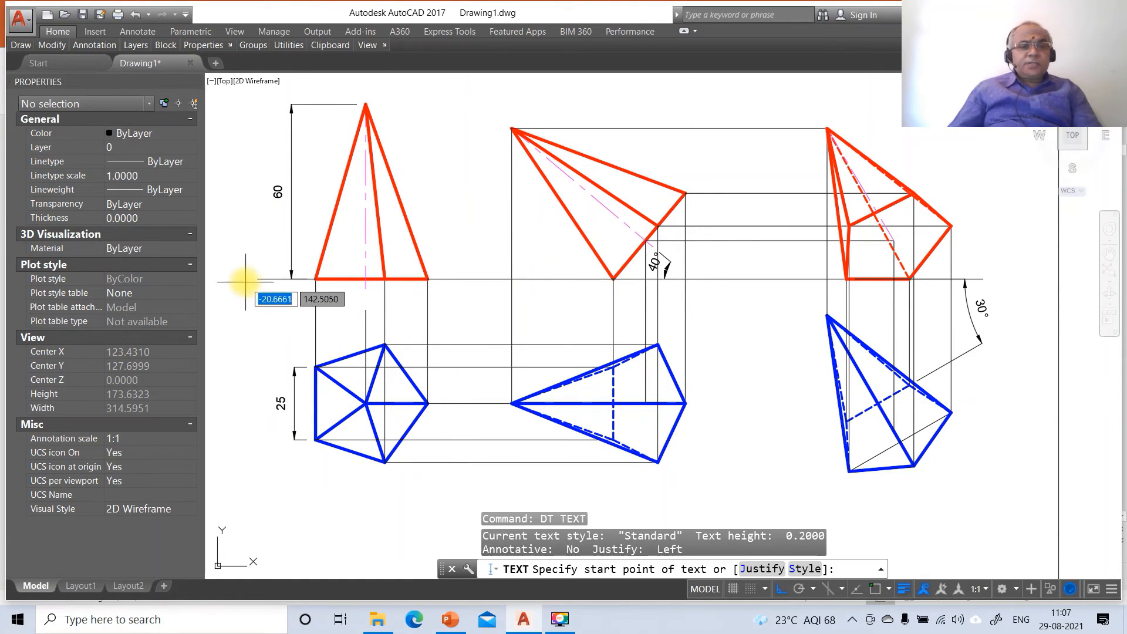
{"action": "left_click", "coordinate": [240, 284]}
{"action": "type", "text": "3"}
{"action": "key", "text": "Return"}
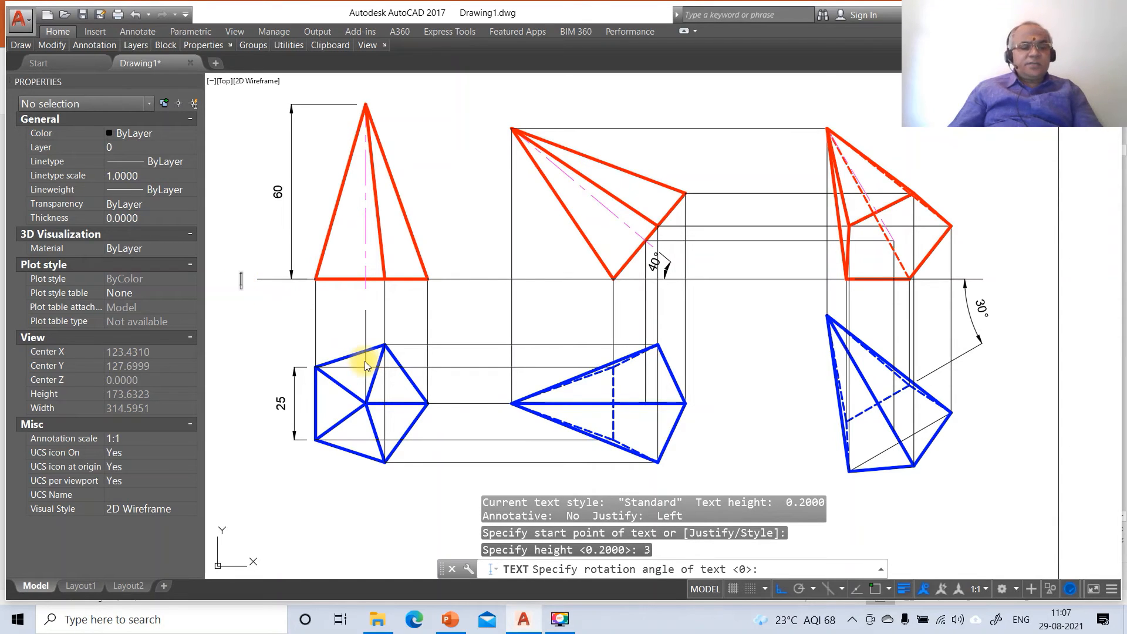
{"action": "type", "text": "X"}
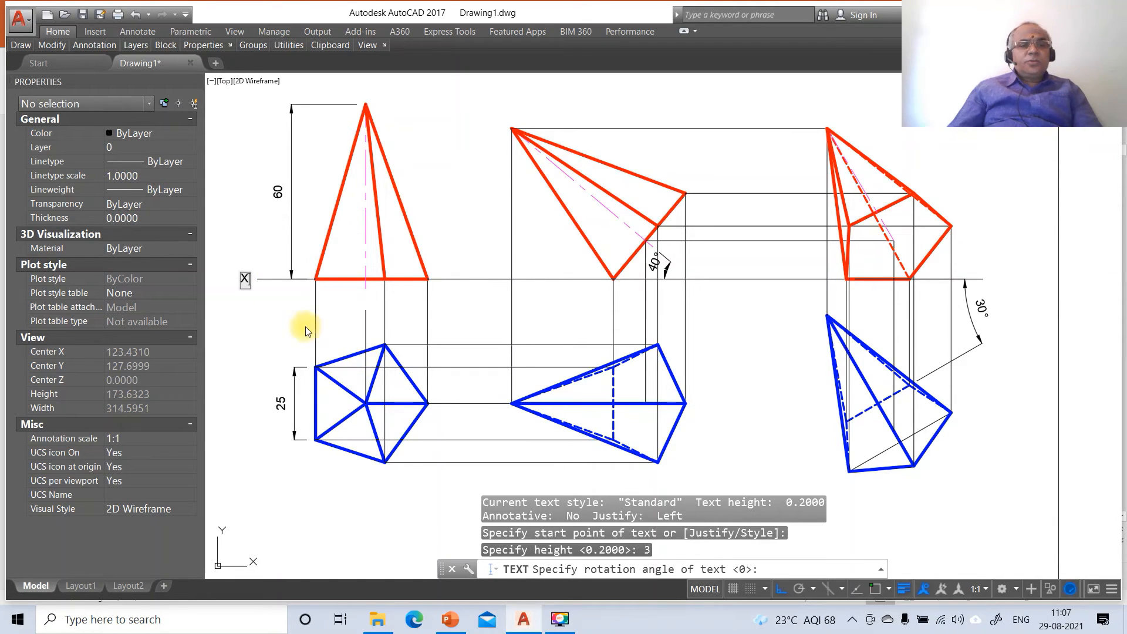
- Label VP above and HP below the left end of the reference line, and Y at its right end
{"action": "left_click", "coordinate": [258, 262]}
{"action": "type", "text": "VP"}
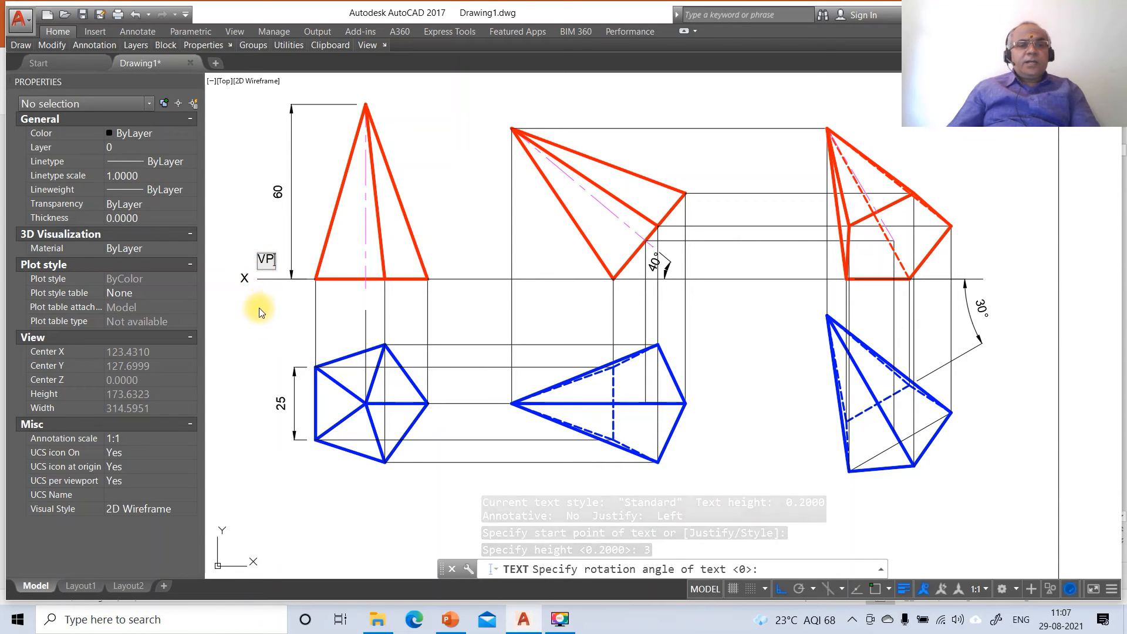
{"action": "left_click", "coordinate": [260, 304]}
{"action": "type", "text": "HP"}
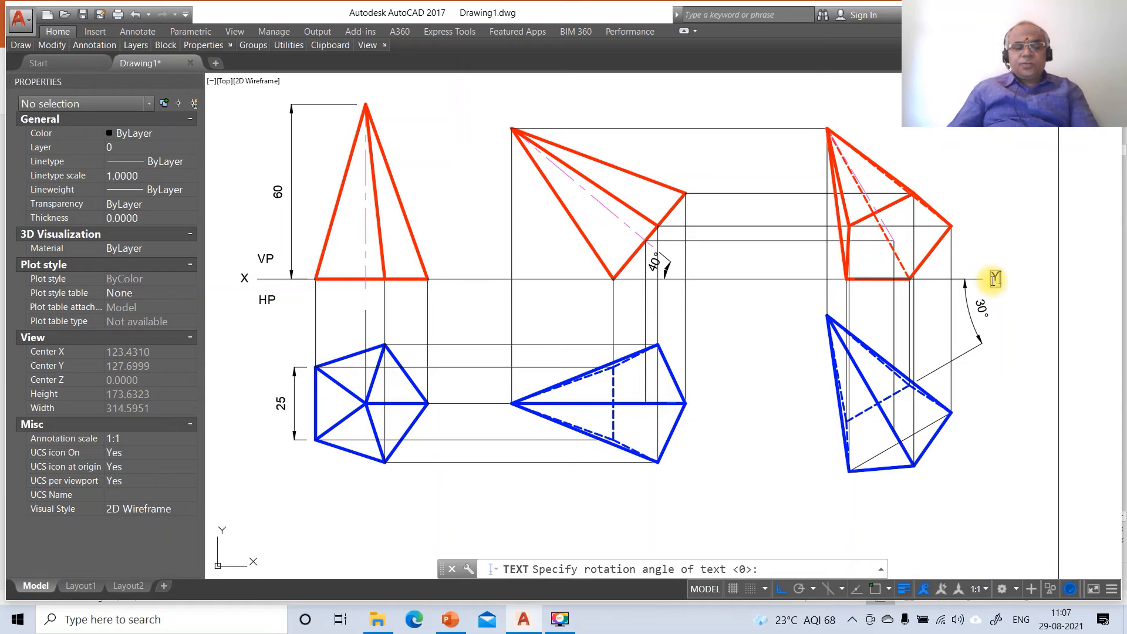
- Label the base corners of the first top view a, b, c, d and e, going around from the lower left corner
{"action": "left_click", "coordinate": [303, 463]}
{"action": "type", "text": "a"}
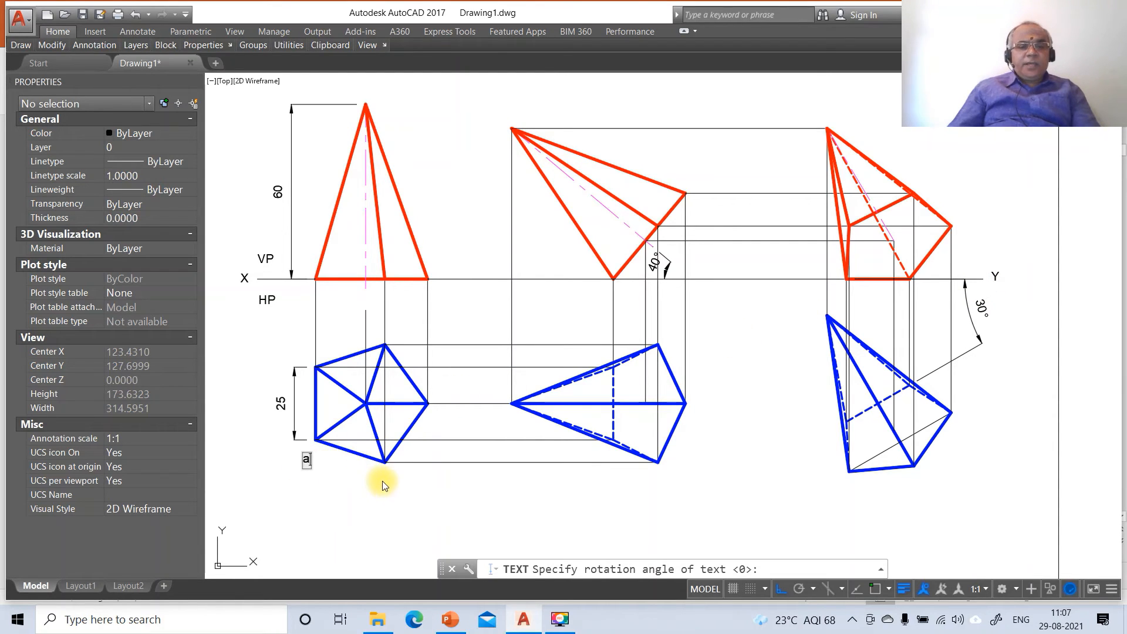
{"action": "left_click", "coordinate": [383, 480]}
{"action": "type", "text": "b"}
{"action": "left_click", "coordinate": [428, 421]}
{"action": "type", "text": "c"}
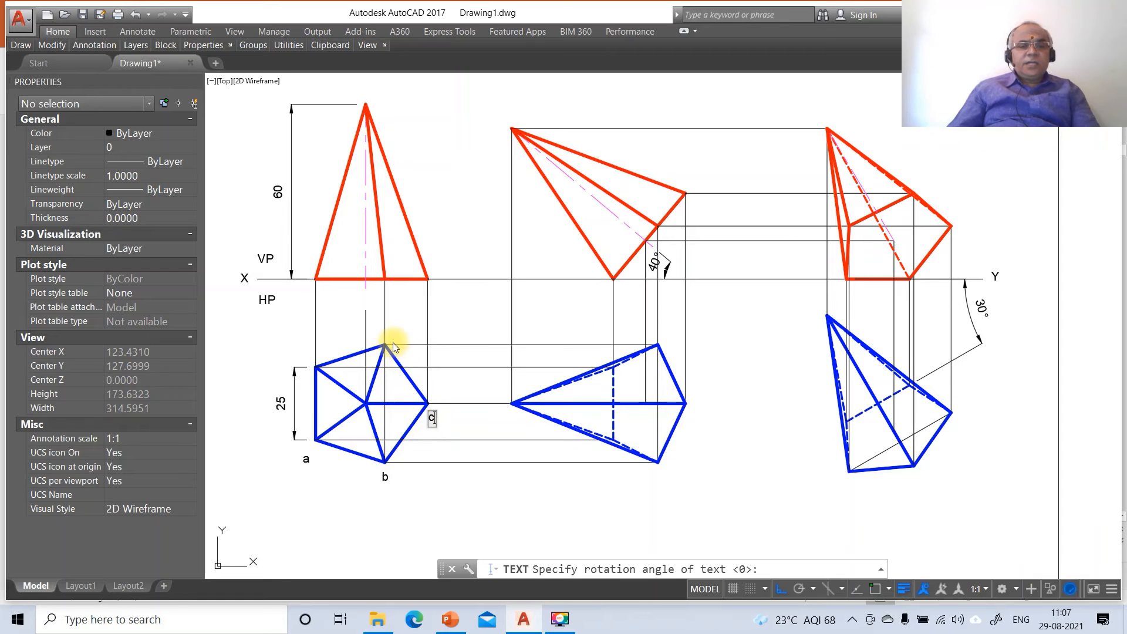
{"action": "left_click", "coordinate": [392, 344]}
{"action": "type", "text": "d"}
{"action": "type", "text": "e"}
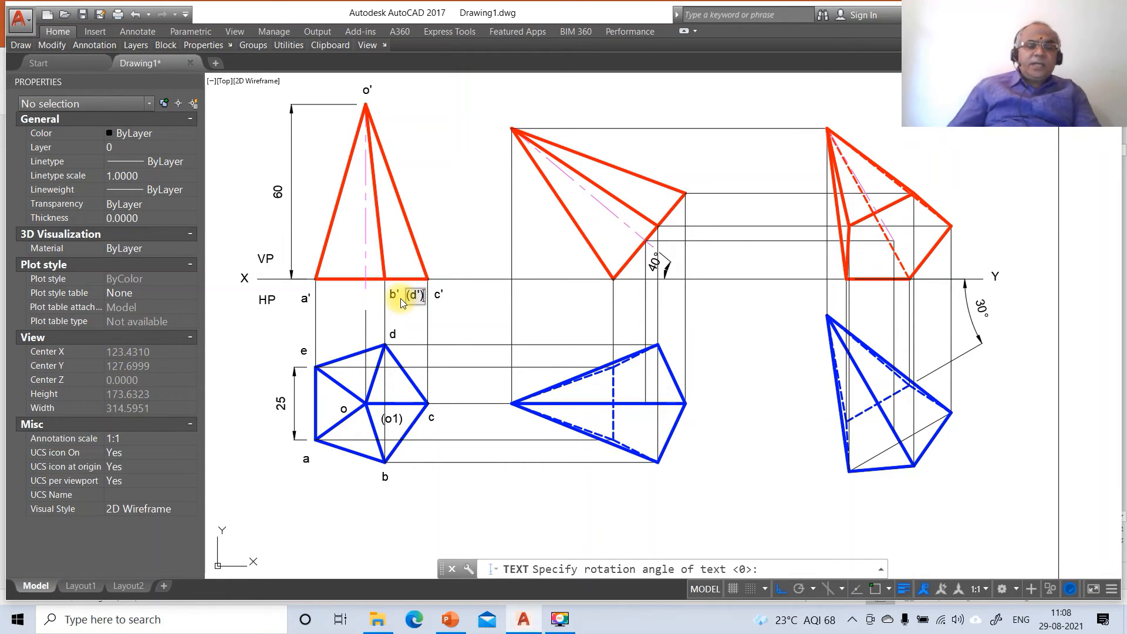
- Add the labels (o1') and (e') below the base of the first front view and finish the text command
{"action": "left_click", "coordinate": [344, 299]}
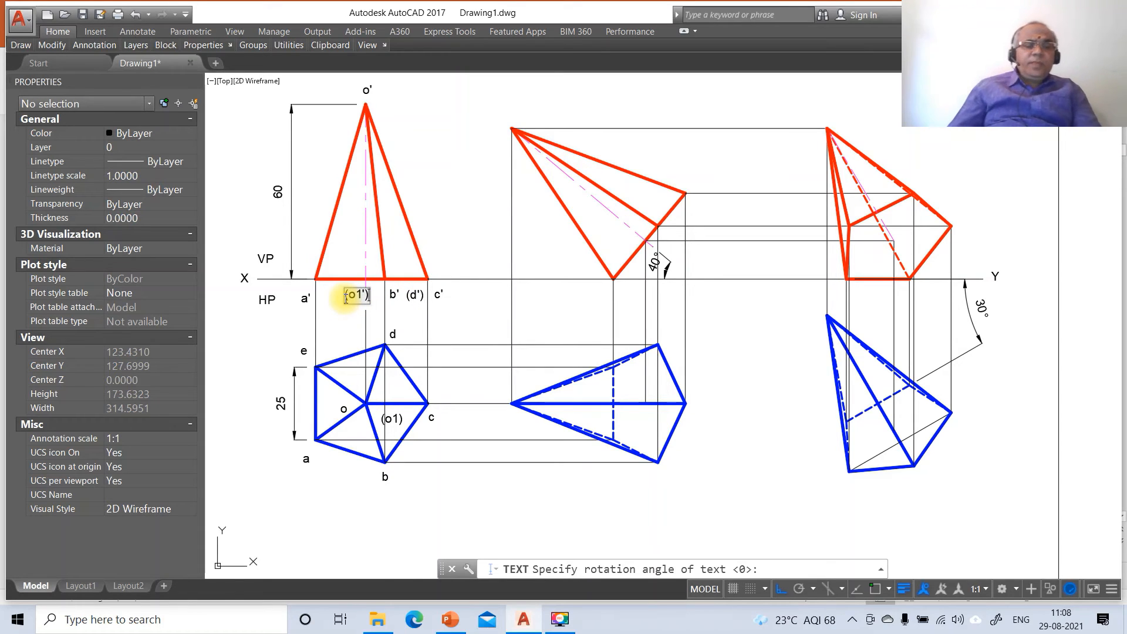
{"action": "left_click", "coordinate": [317, 300]}
{"action": "type", "text": "(e')"}
{"action": "key", "text": "Return"}
{"action": "key", "text": "Return"}
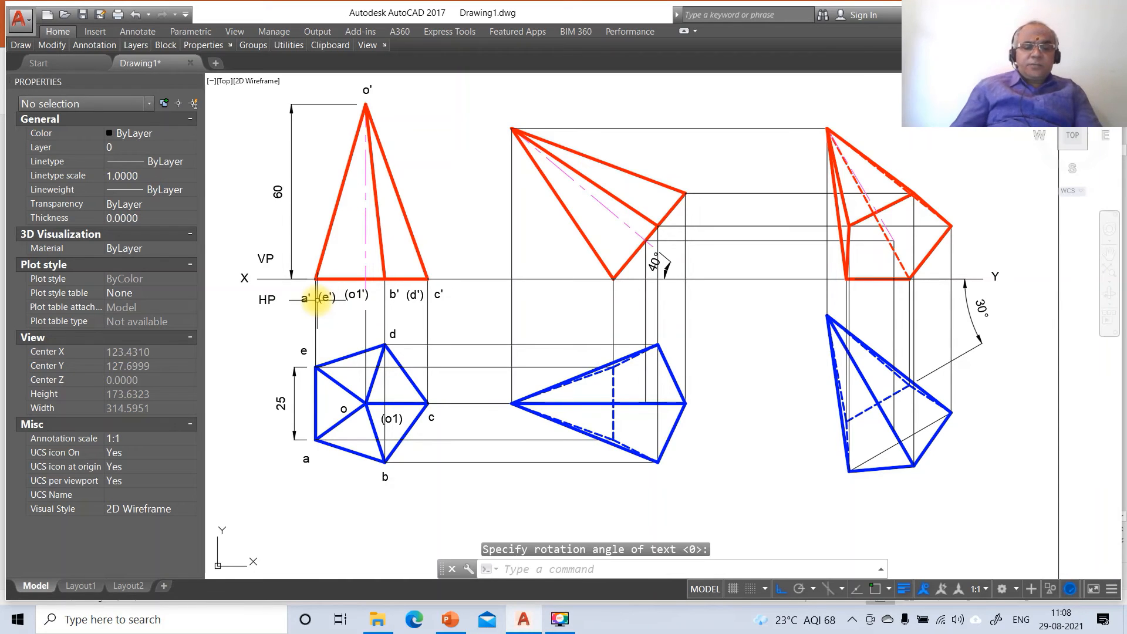
- Move the Y label closer to the right end of the reference line
{"action": "type", "text": "m"}
{"action": "key", "text": "Return"}
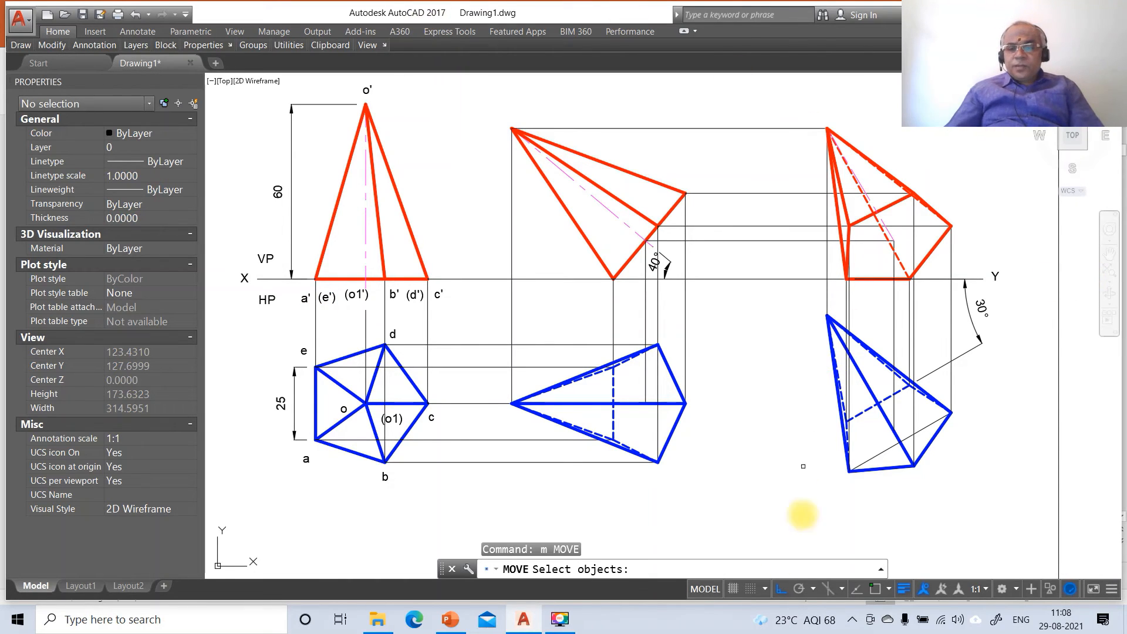
{"action": "left_click", "coordinate": [995, 276]}
{"action": "key", "text": "Return"}
{"action": "left_click", "coordinate": [1016, 303]}
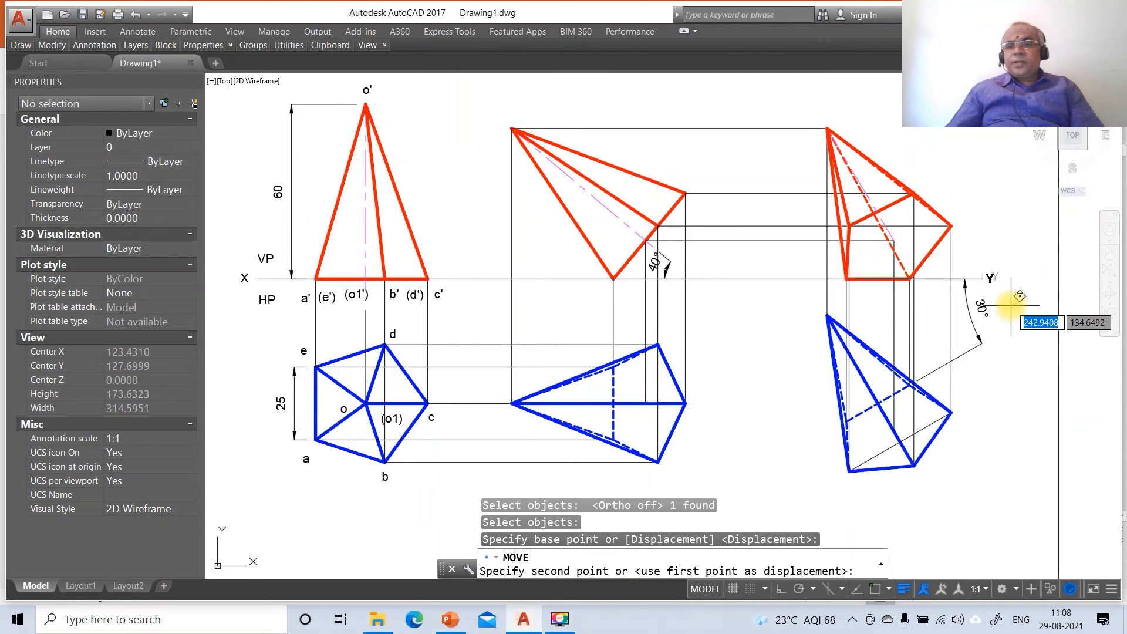
{"action": "left_click", "coordinate": [1017, 298]}
- Move the X label closer to the left end of the reference line
{"action": "key", "text": "Return"}
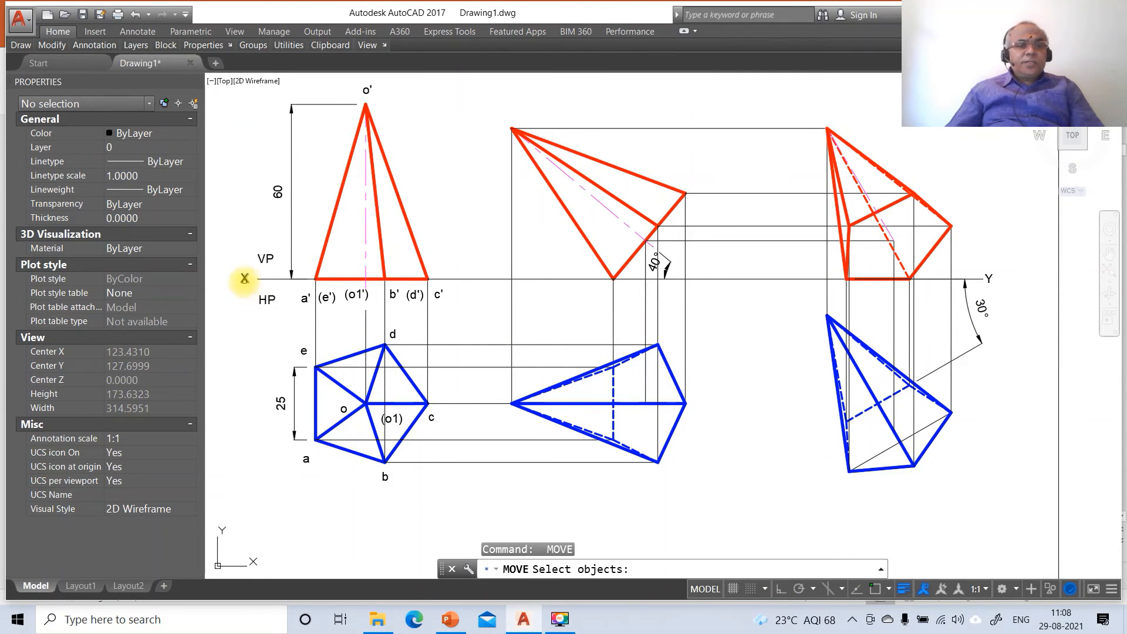
{"action": "left_click", "coordinate": [245, 281]}
{"action": "key", "text": "Return"}
{"action": "left_click", "coordinate": [266, 318]}
{"action": "left_click", "coordinate": [271, 318]}
- Move the VP label down so it sits just above the reference line
{"action": "key", "text": "Return"}
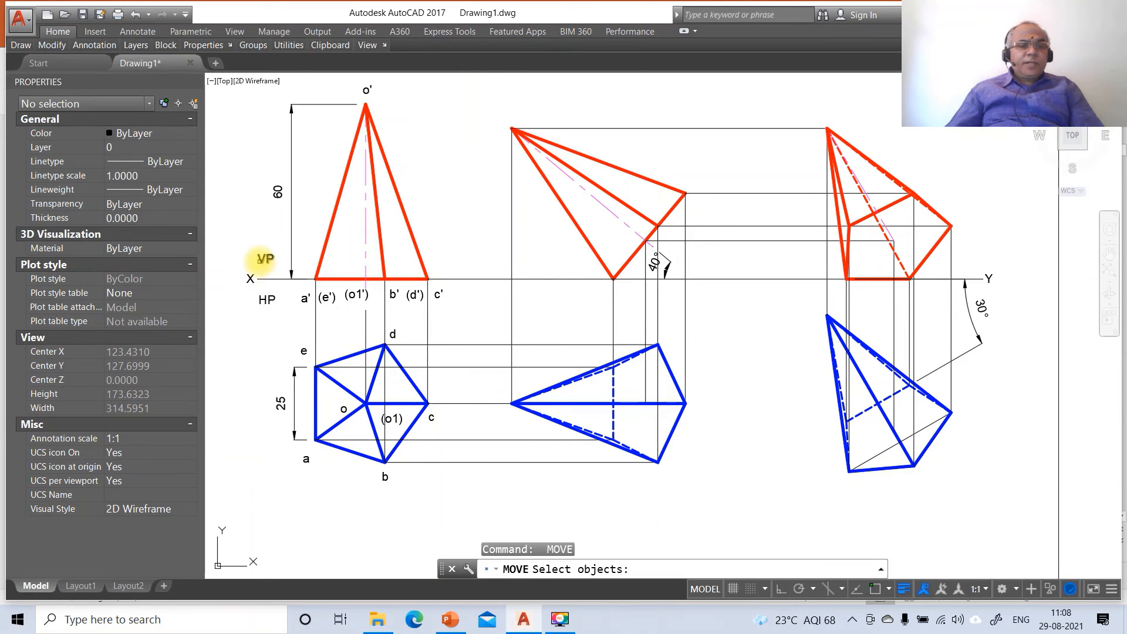
{"action": "left_click", "coordinate": [262, 259]}
{"action": "key", "text": "Return"}
{"action": "left_click", "coordinate": [269, 291]}
{"action": "left_click", "coordinate": [273, 301]}
- Move the HP label up so it sits just below the reference line, directly under VP
{"action": "key", "text": "Return"}
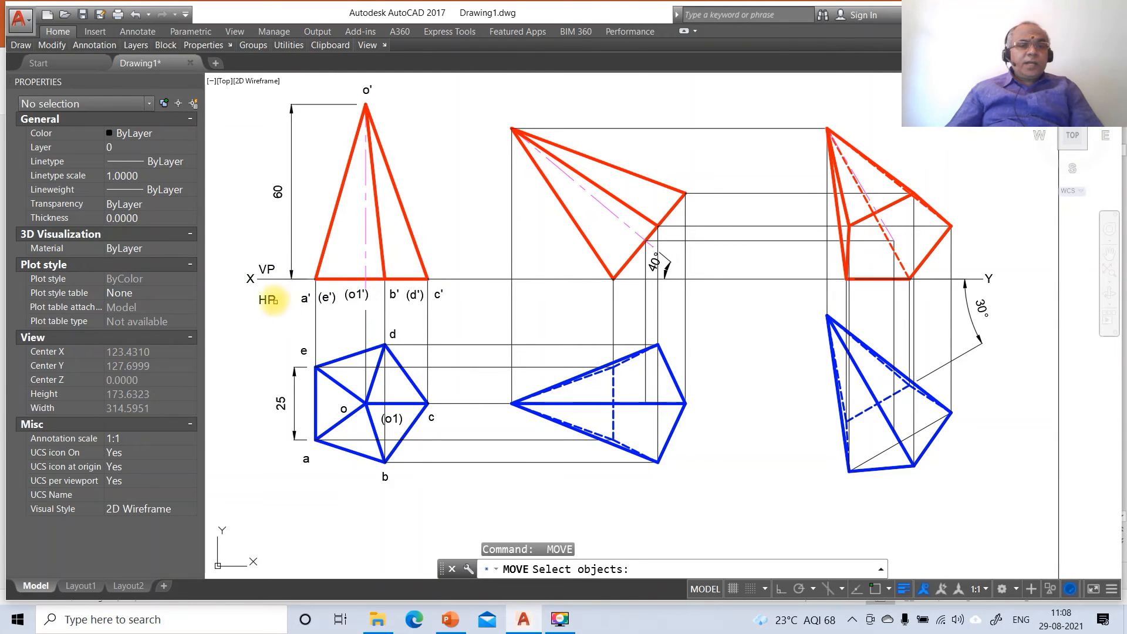
{"action": "left_click", "coordinate": [268, 300]}
{"action": "key", "text": "Return"}
{"action": "left_click", "coordinate": [315, 322]}
{"action": "left_click", "coordinate": [299, 319]}
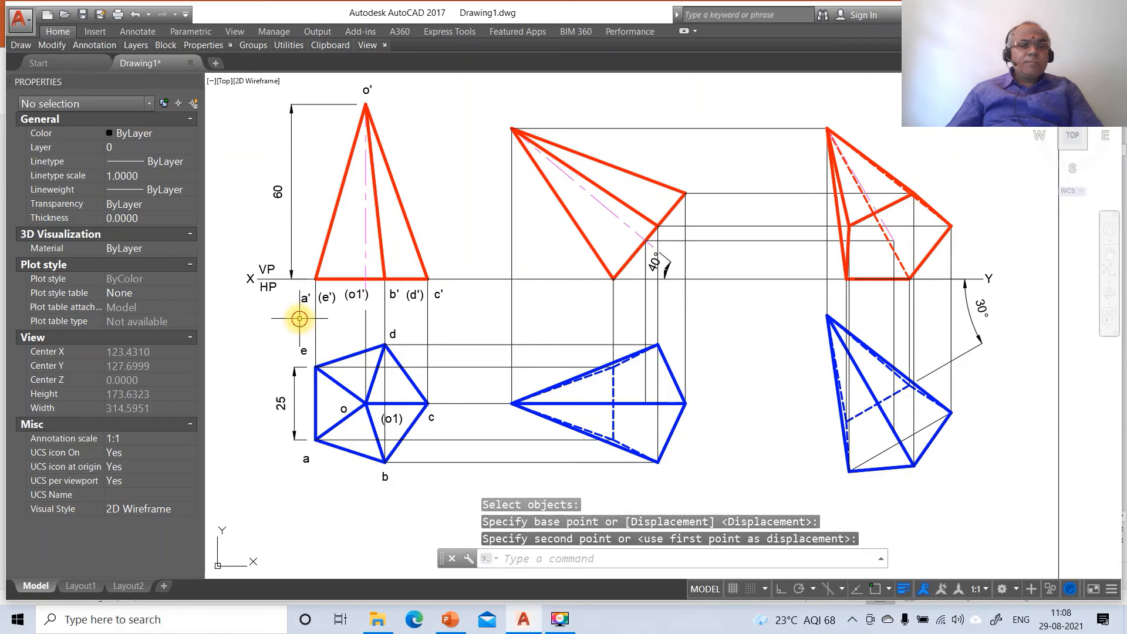
- Move the label a closer to the lower left corner of the first top view
{"action": "key", "text": "Return"}
{"action": "left_click", "coordinate": [305, 461]}
{"action": "key", "text": "Return"}
{"action": "left_click", "coordinate": [363, 489]}
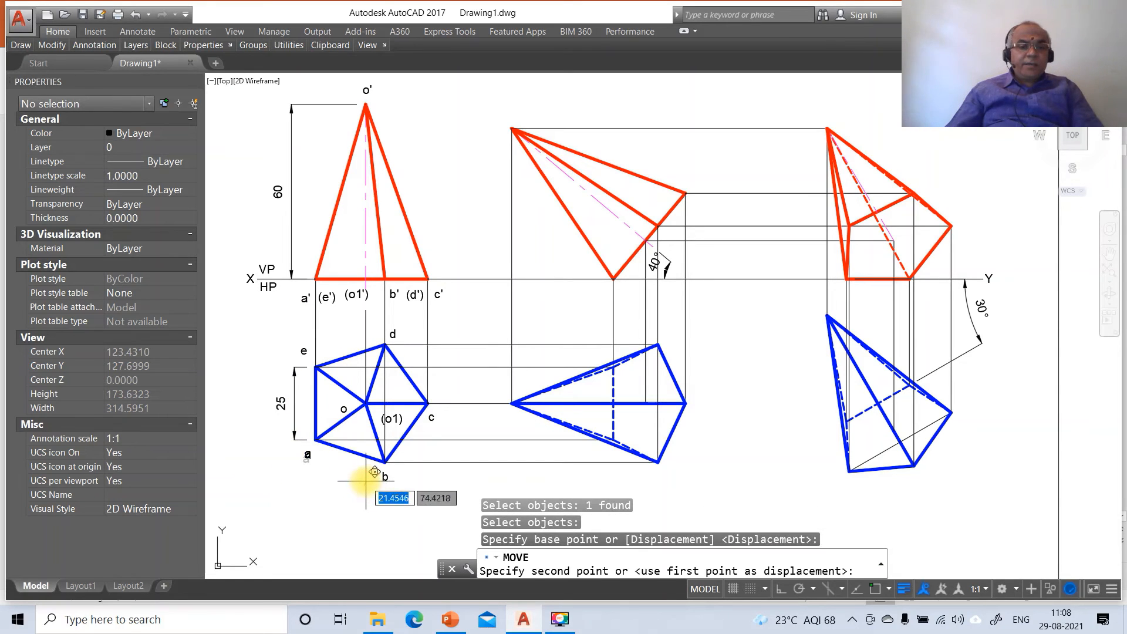
{"action": "left_click", "coordinate": [368, 477]}
- Move the label b up, closer to the lowest corner of the first top view
{"action": "key", "text": "Return"}
{"action": "left_click", "coordinate": [385, 476]}
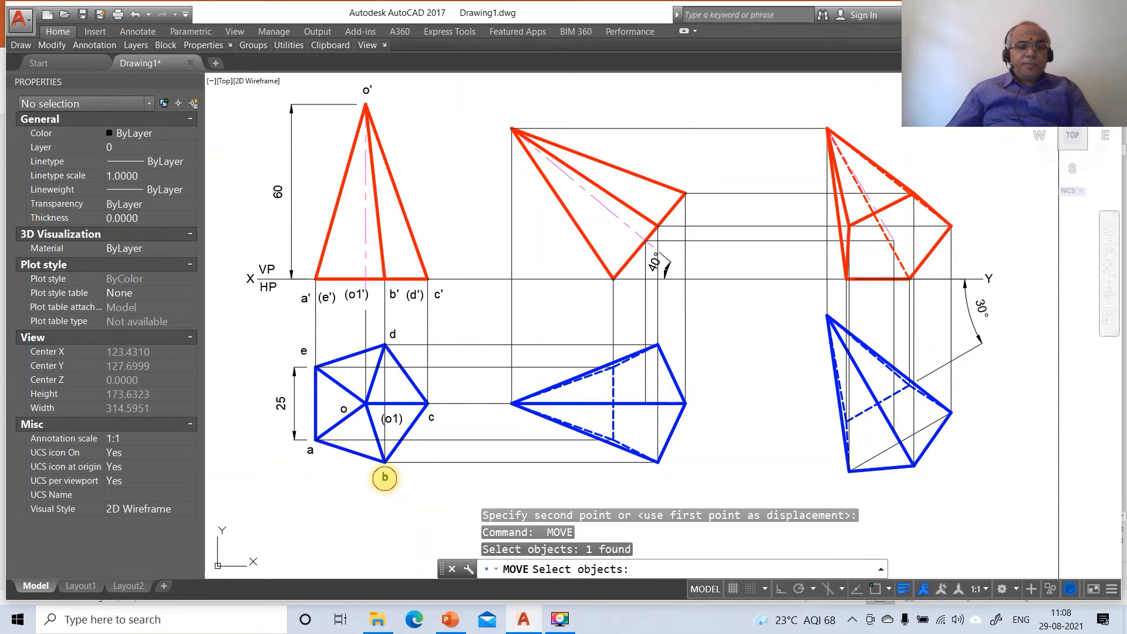
{"action": "key", "text": "Return"}
{"action": "left_click", "coordinate": [447, 489]}
{"action": "left_click", "coordinate": [447, 483]}
- Move the label c up to just above and right of the rightmost corner of the first top view
{"action": "key", "text": "Return"}
{"action": "left_click", "coordinate": [431, 418]}
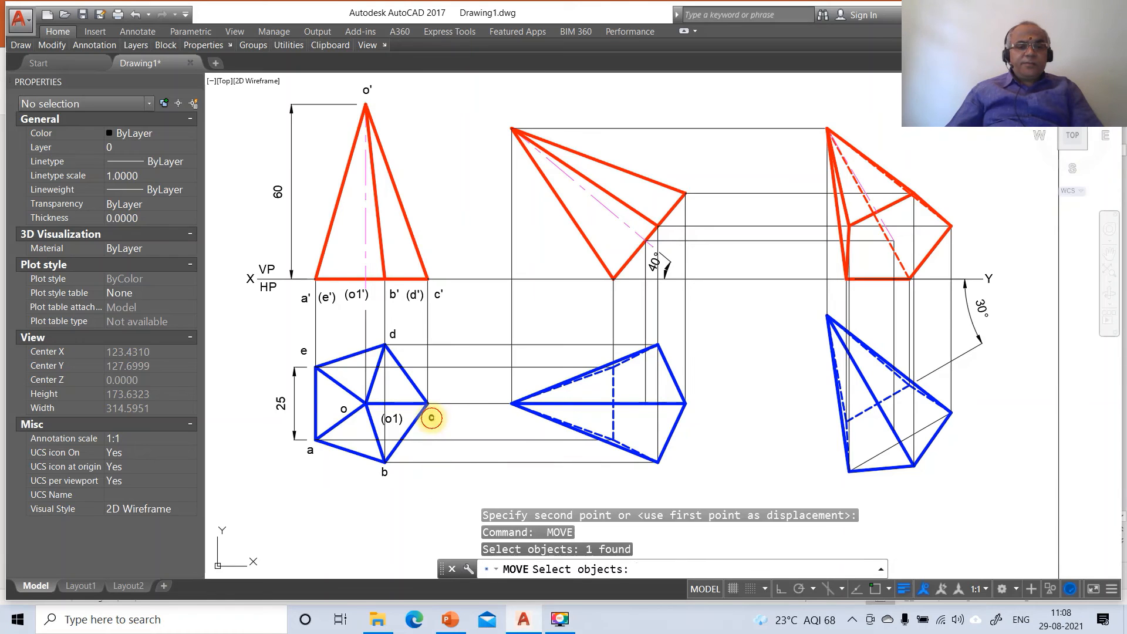
{"action": "key", "text": "Return"}
{"action": "left_click", "coordinate": [448, 449]}
{"action": "left_click", "coordinate": [449, 428]}
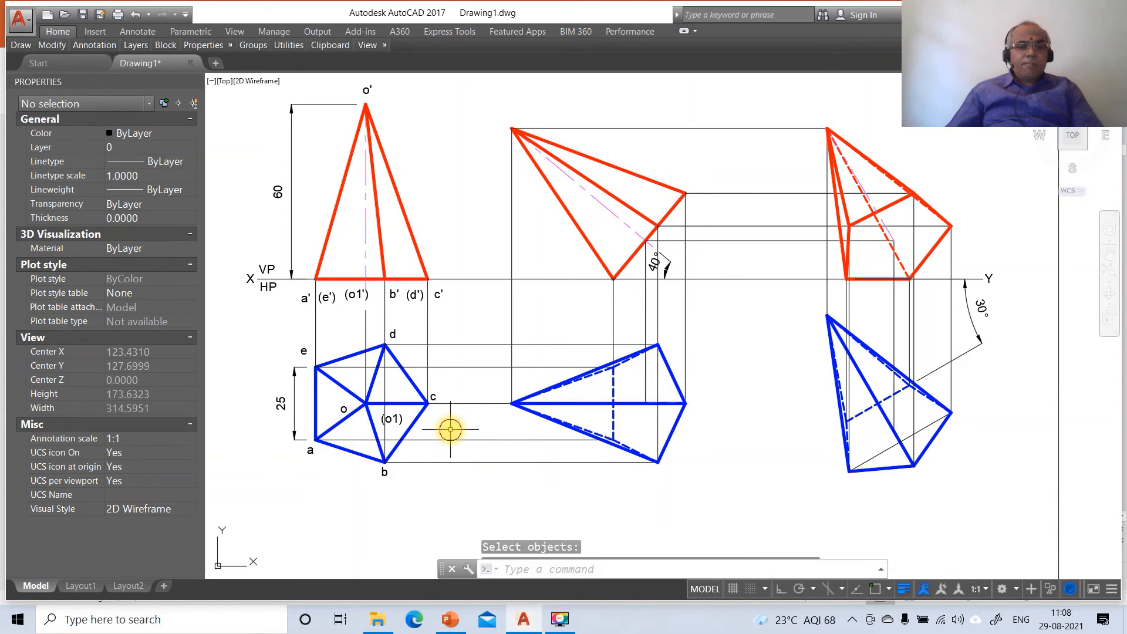
- Move the label d to the left side of the topmost corner of the first top view
{"action": "key", "text": "Return"}
{"action": "left_click", "coordinate": [389, 335]}
{"action": "key", "text": "Return"}
{"action": "left_click", "coordinate": [414, 363]}
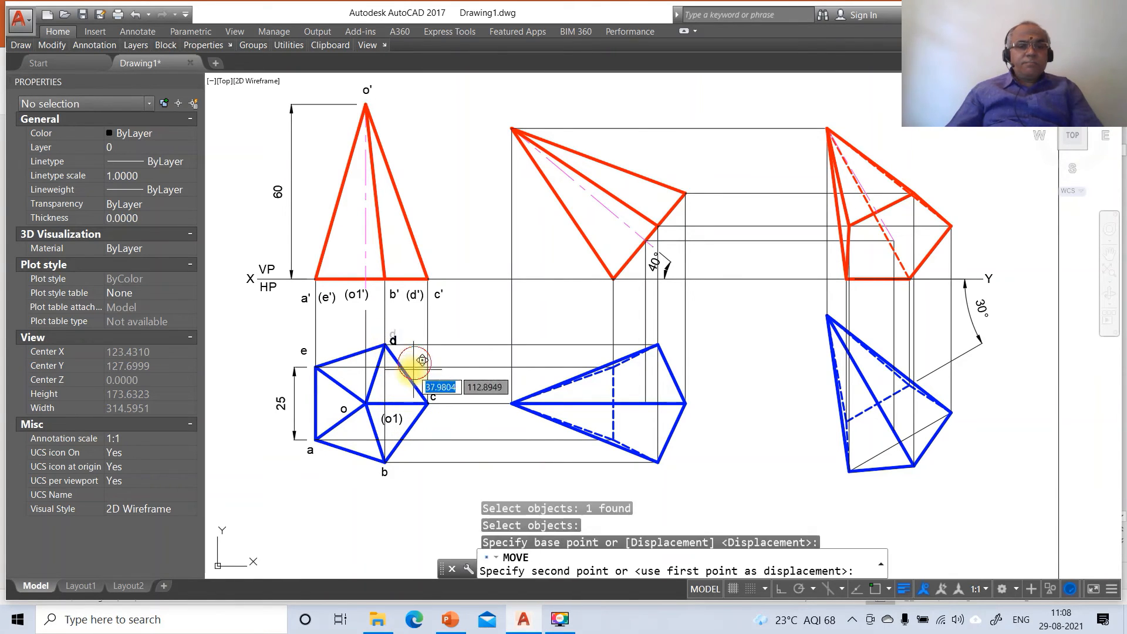
{"action": "left_click", "coordinate": [398, 366]}
- Move the label e down beside the upper left corner of the first top view
{"action": "key", "text": "Return"}
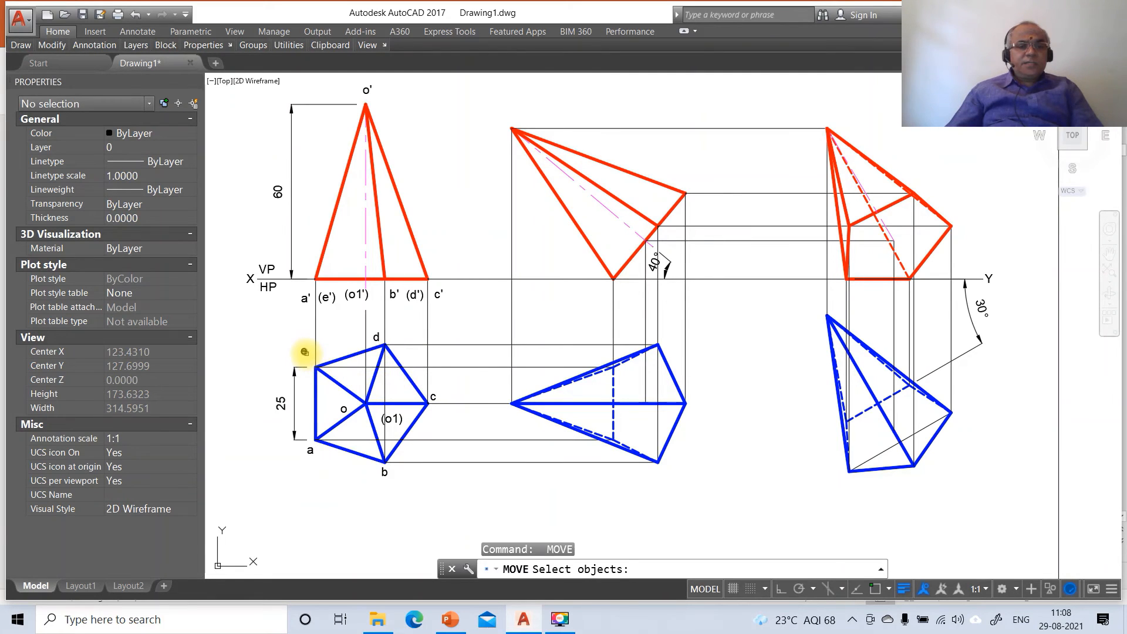
{"action": "left_click", "coordinate": [304, 352]}
{"action": "key", "text": "Return"}
{"action": "left_click", "coordinate": [332, 372]}
{"action": "left_click", "coordinate": [335, 393]}
- Move the label o right beside the centre point of the first top view
{"action": "key", "text": "Return"}
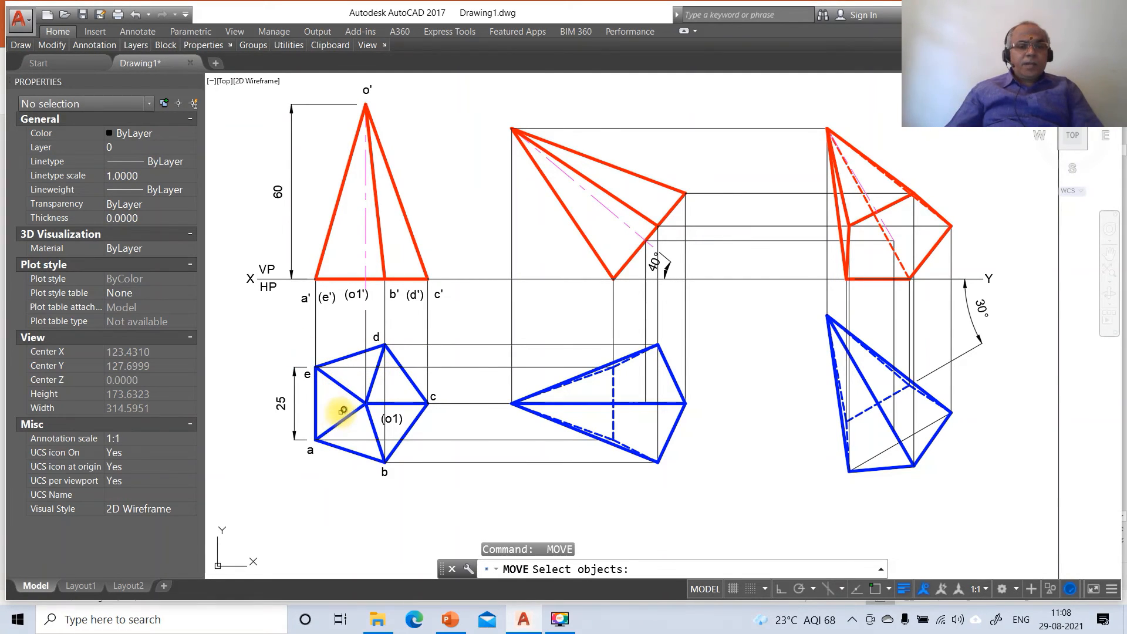
{"action": "left_click", "coordinate": [343, 411]}
{"action": "key", "text": "Return"}
{"action": "left_click", "coordinate": [342, 446]}
{"action": "left_click", "coordinate": [352, 441]}
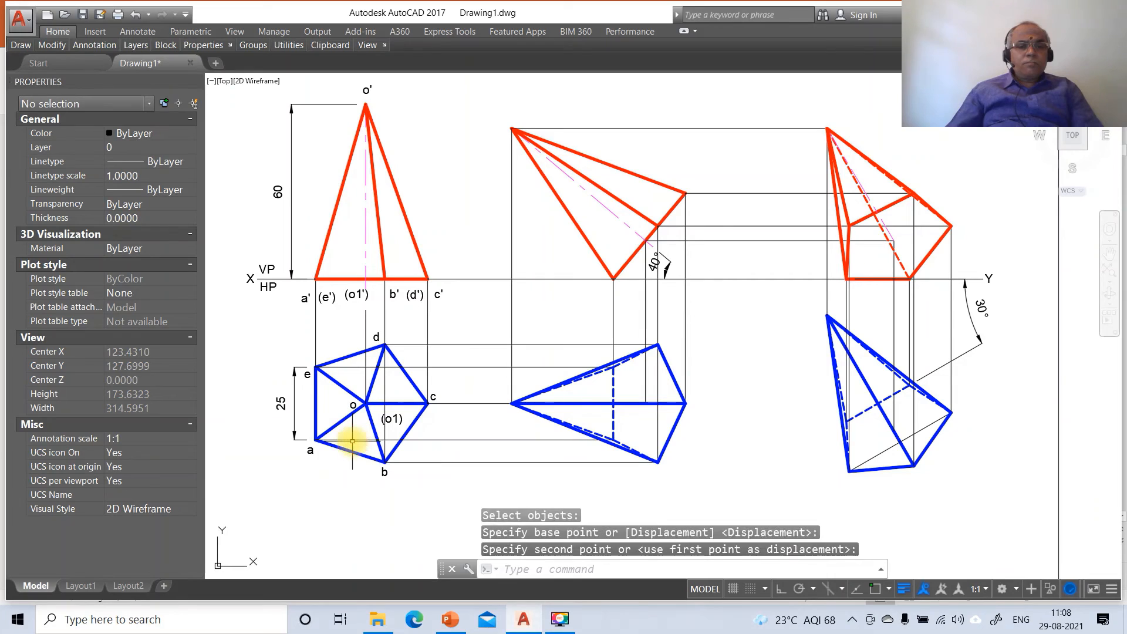
- Move the label (o1) to the immediate left of the label o in the first top view
{"action": "key", "text": "Return"}
{"action": "left_click", "coordinate": [391, 419]}
{"action": "key", "text": "Return"}
{"action": "left_click", "coordinate": [425, 431]}
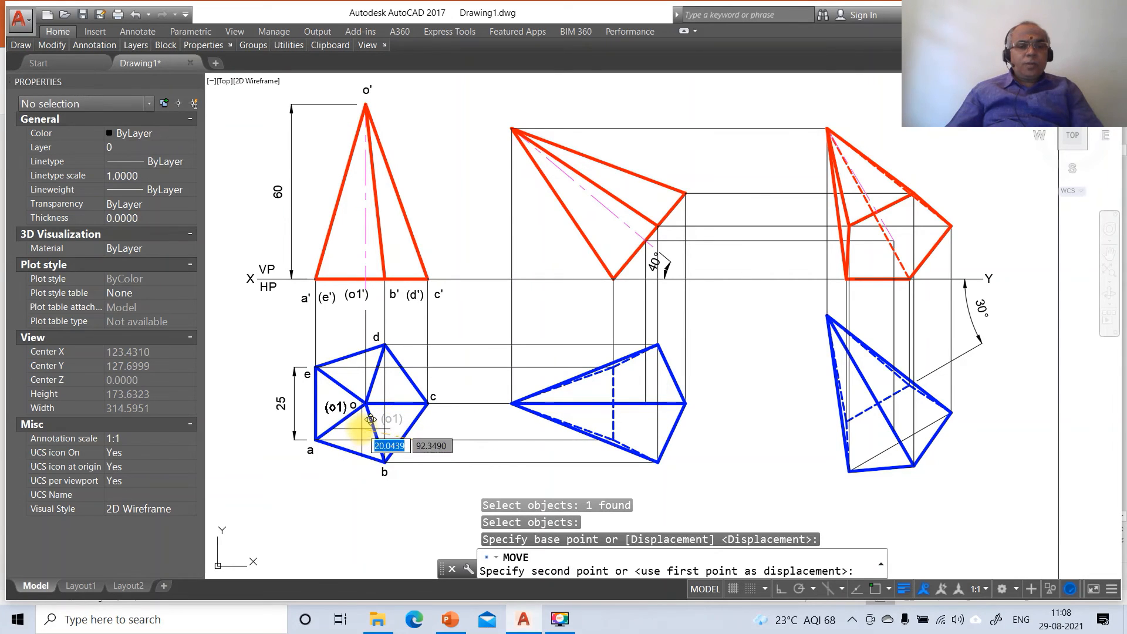
{"action": "left_click", "coordinate": [370, 419]}
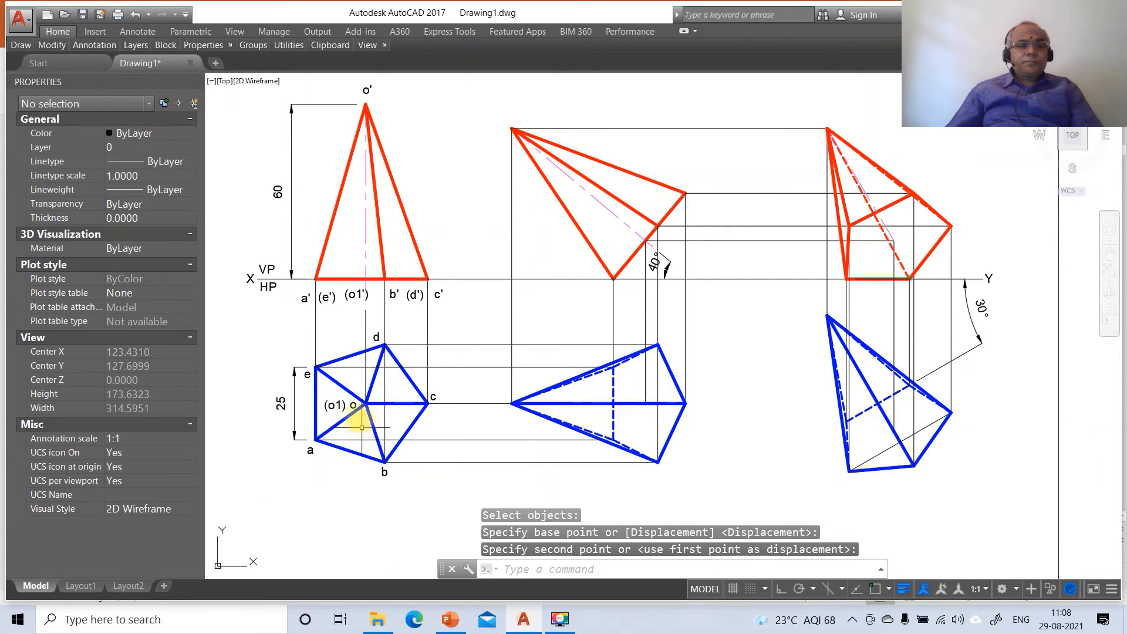
- Move the label a' up to just below the reference line at the left base corner of the first front view
{"action": "key", "text": "Return"}
{"action": "left_click", "coordinate": [305, 300]}
{"action": "key", "text": "Return"}
{"action": "left_click", "coordinate": [333, 353]}
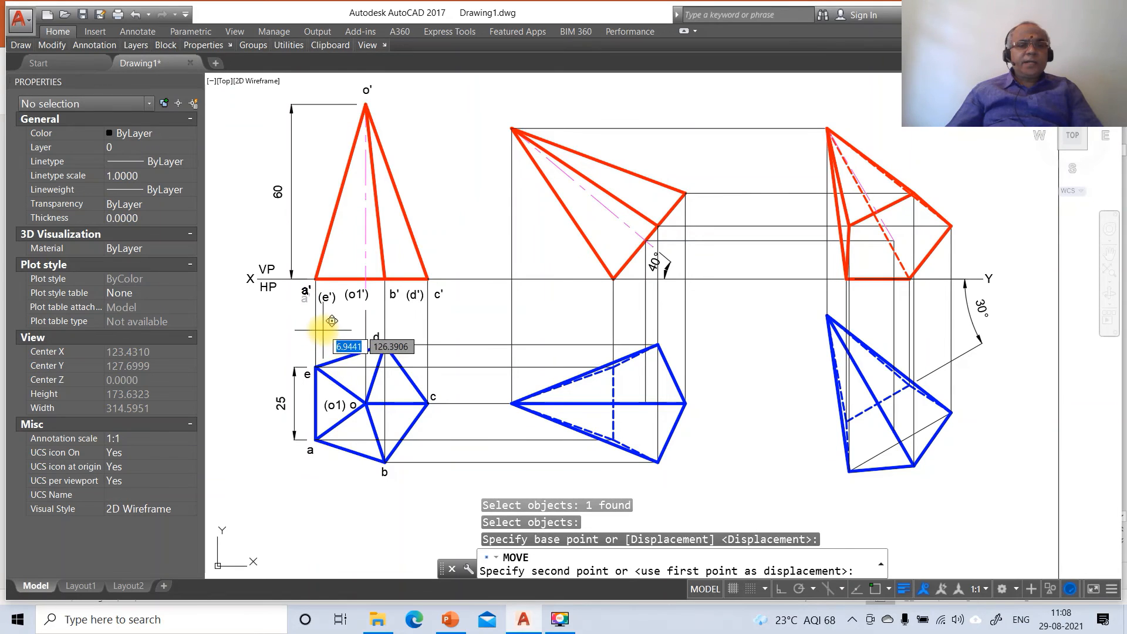
{"action": "left_click", "coordinate": [322, 321]}
- Move the label (e') up to just below the reference line, level with and right of a'
{"action": "key", "text": "Return"}
{"action": "left_click", "coordinate": [326, 304]}
{"action": "key", "text": "Return"}
{"action": "left_click", "coordinate": [326, 322]}
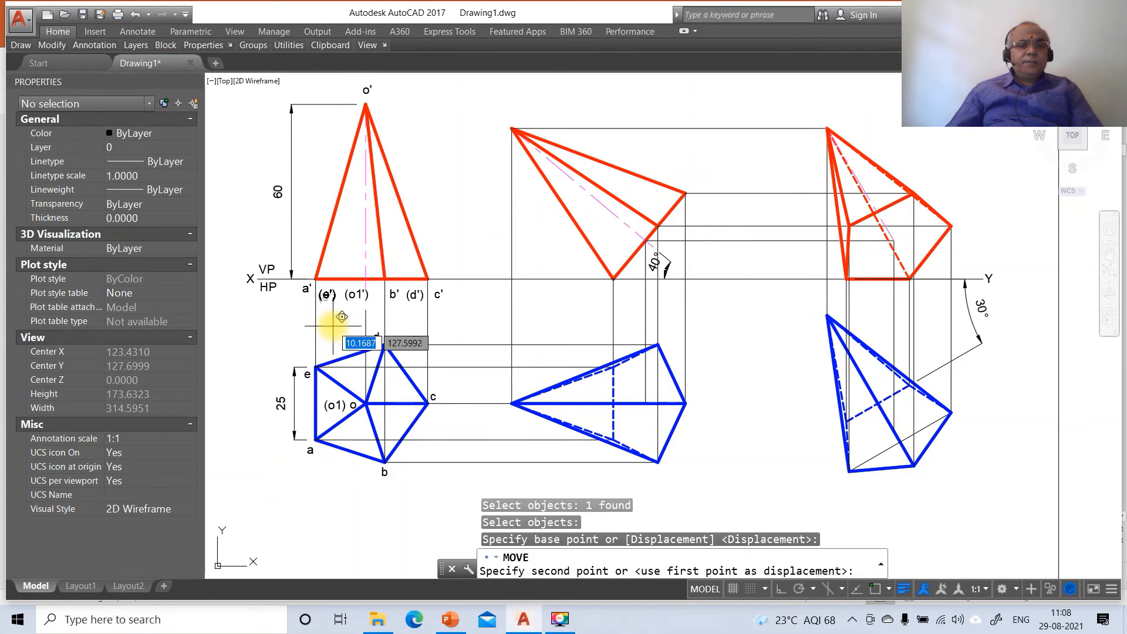
{"action": "left_click", "coordinate": [327, 314]}
- Move the label (o1') up and slightly left, in line with (e') below the first front view
{"action": "key", "text": "Return"}
{"action": "left_click", "coordinate": [345, 300]}
{"action": "key", "text": "Return"}
{"action": "left_click", "coordinate": [346, 300]}
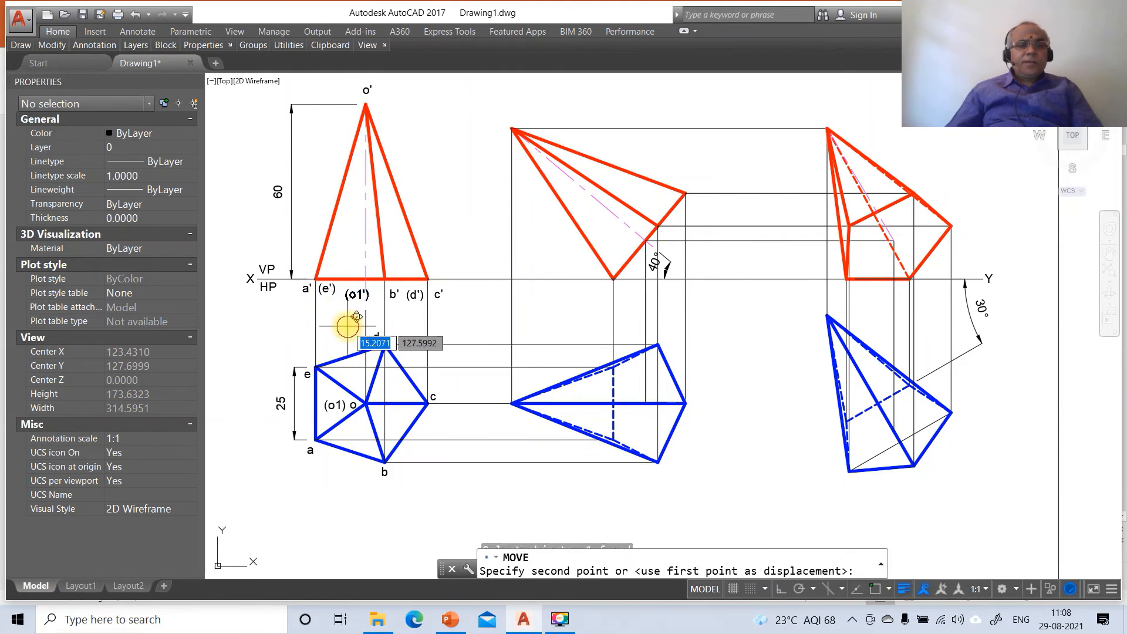
{"action": "left_click", "coordinate": [342, 294]}
- Move the label b' up and left, in line with (o1') and just left of the projector through b
{"action": "key", "text": "Return"}
{"action": "left_click", "coordinate": [384, 295]}
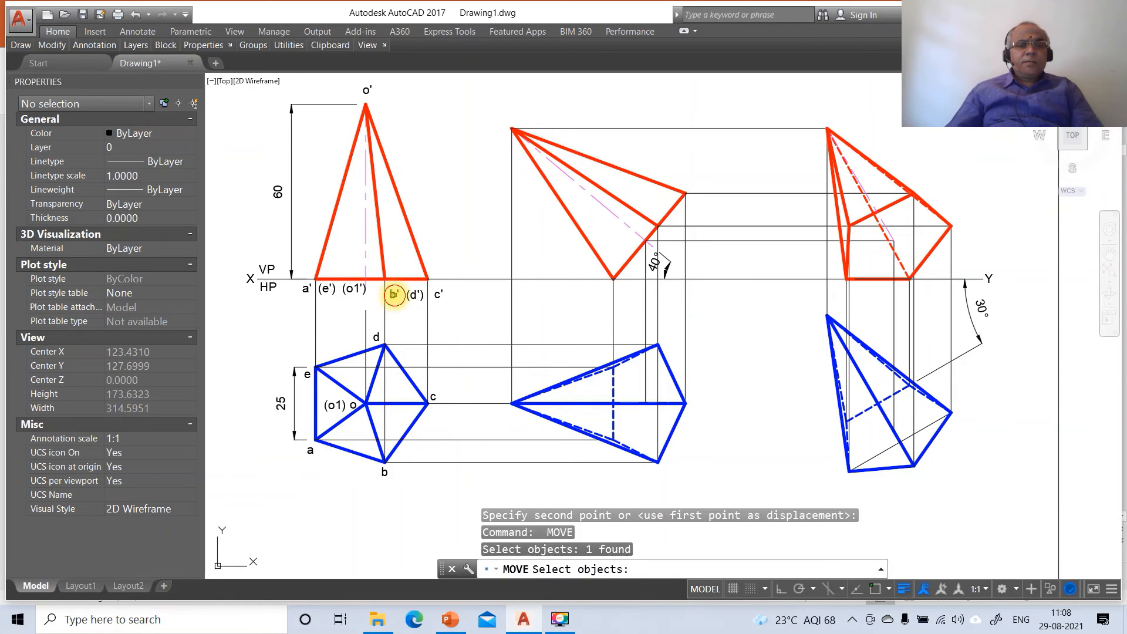
{"action": "key", "text": "Return"}
{"action": "left_click", "coordinate": [389, 297]}
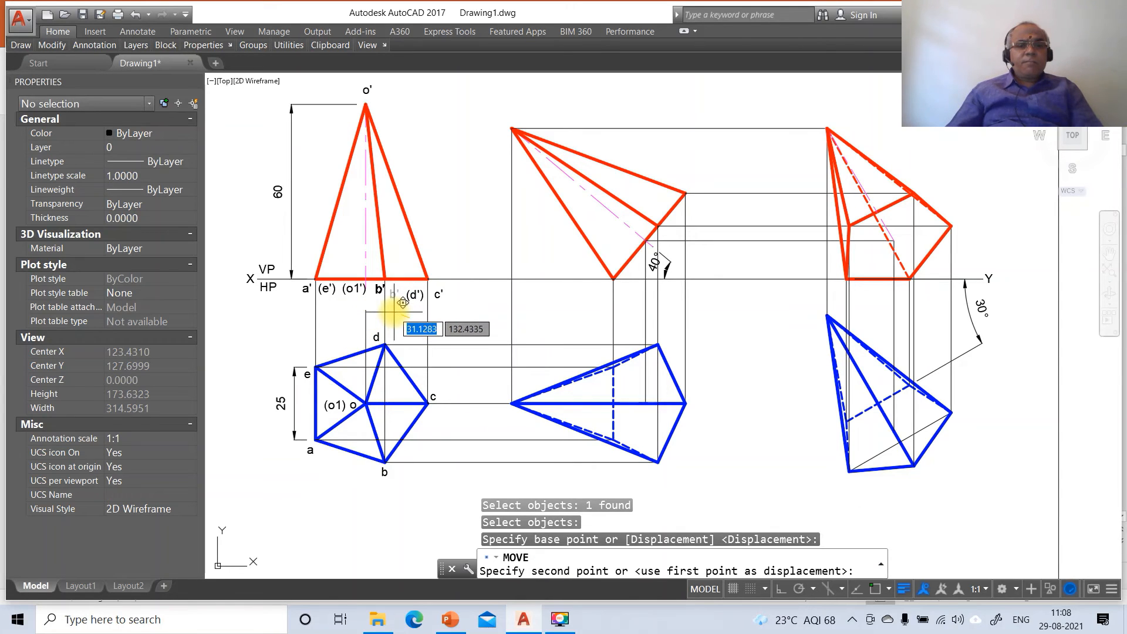
{"action": "left_click", "coordinate": [388, 296]}
- Move the label (d') up and left to sit directly beside b' below the first front view
{"action": "key", "text": "Return"}
{"action": "left_click", "coordinate": [413, 294]}
{"action": "key", "text": "Return"}
{"action": "left_click", "coordinate": [416, 311]}
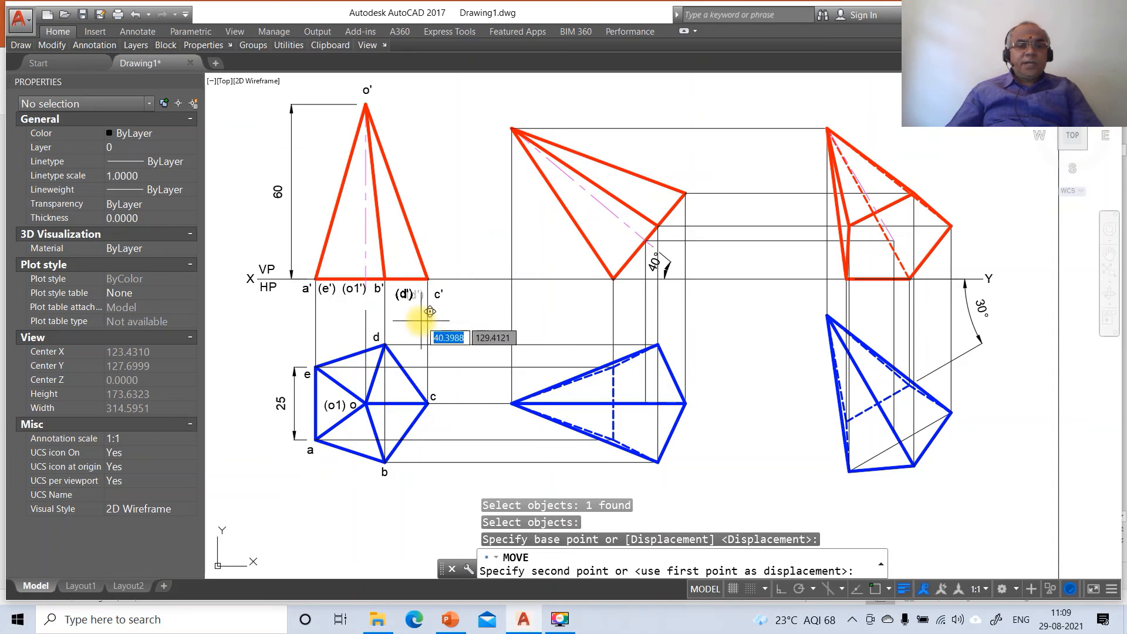
{"action": "left_click", "coordinate": [418, 310]}
- Move the label c' up beside the right base corner of the first front view, just below the reference line
{"action": "key", "text": "Return"}
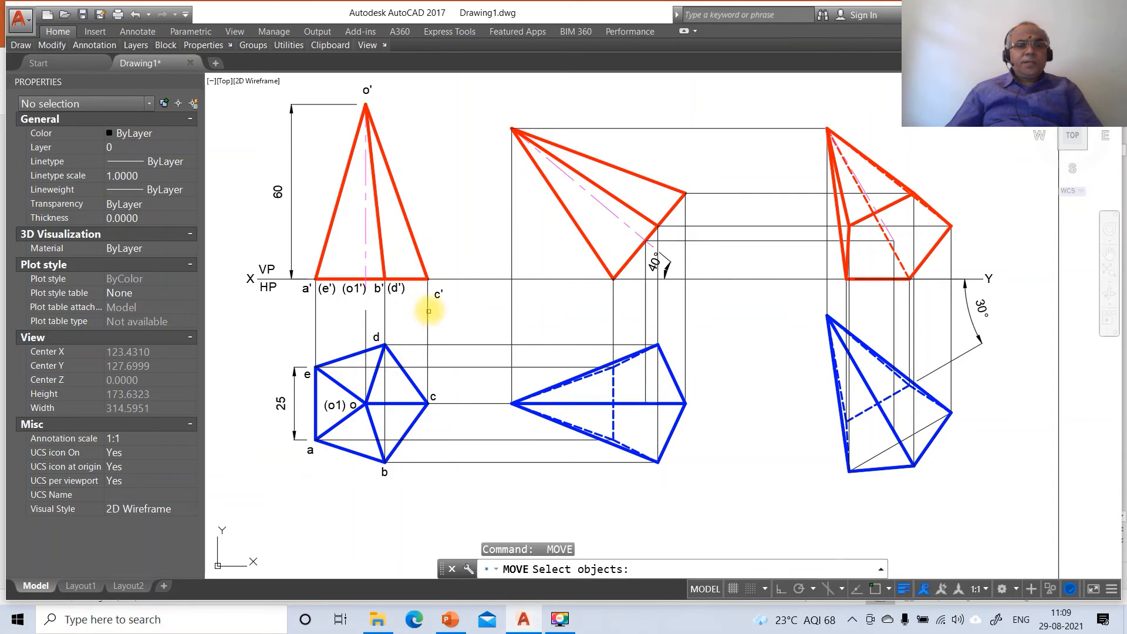
{"action": "left_click", "coordinate": [439, 295]}
{"action": "key", "text": "Return"}
{"action": "left_click", "coordinate": [460, 317]}
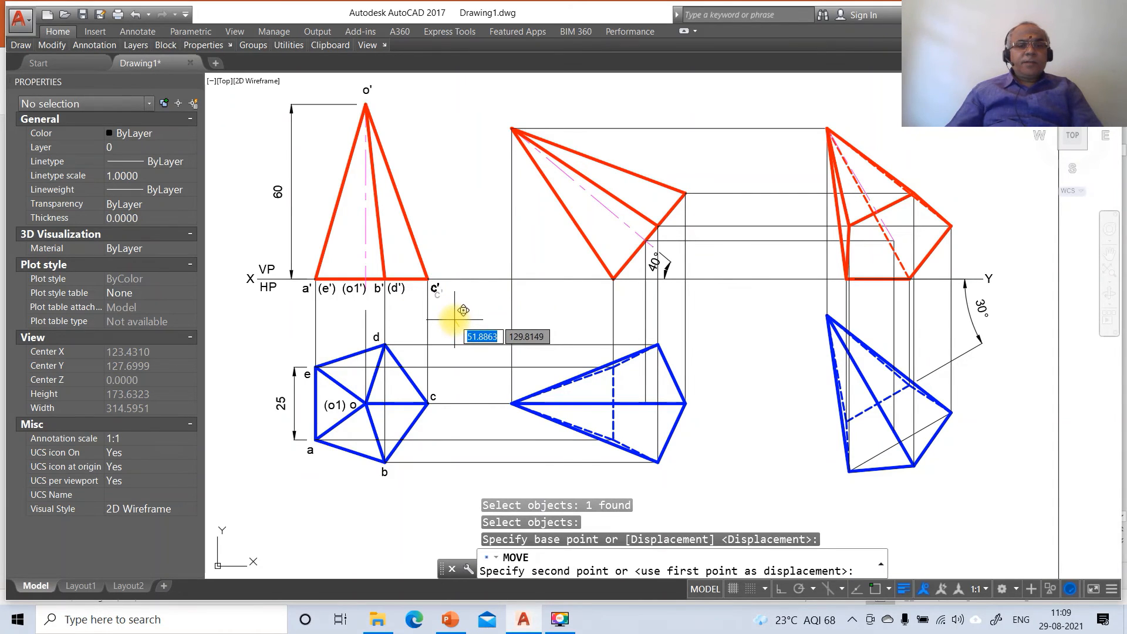
{"action": "left_click", "coordinate": [451, 314]}
- Move the label o' down closer to the apex of the first front view
{"action": "key", "text": "Return"}
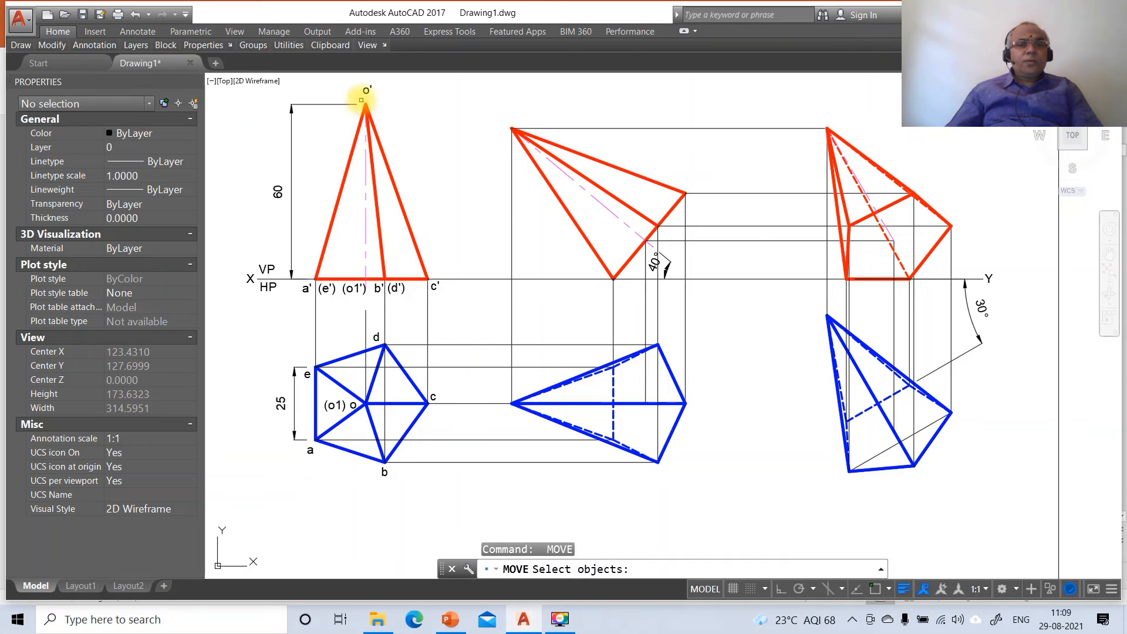
{"action": "left_click", "coordinate": [361, 100]}
{"action": "key", "text": "Return"}
{"action": "left_click", "coordinate": [387, 119]}
{"action": "left_click", "coordinate": [386, 125]}
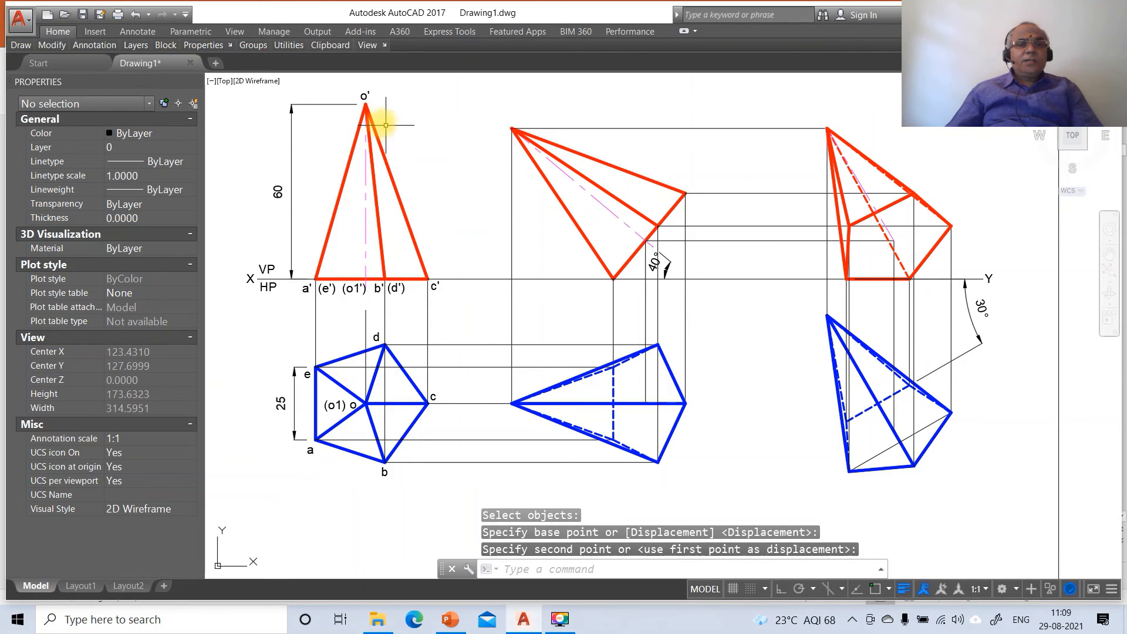
- Assign the labels o', a', (e'), (o1'), b', (d'), c' and VP to the FV layer
{"action": "left_click", "coordinate": [364, 95]}
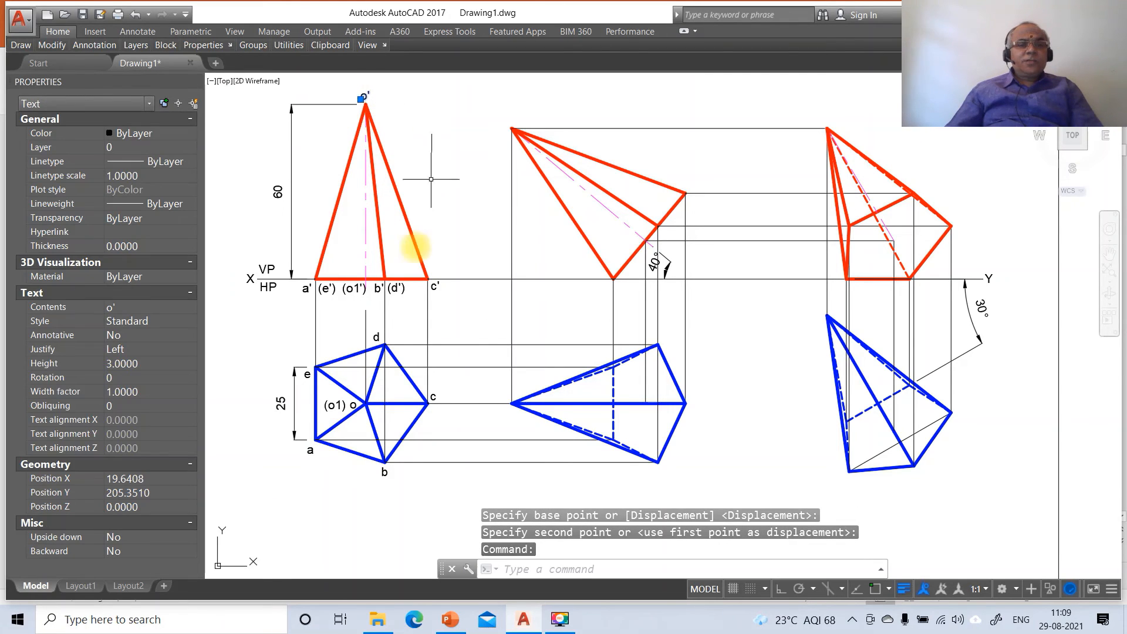
{"action": "left_click", "coordinate": [305, 288]}
{"action": "left_click", "coordinate": [326, 288]}
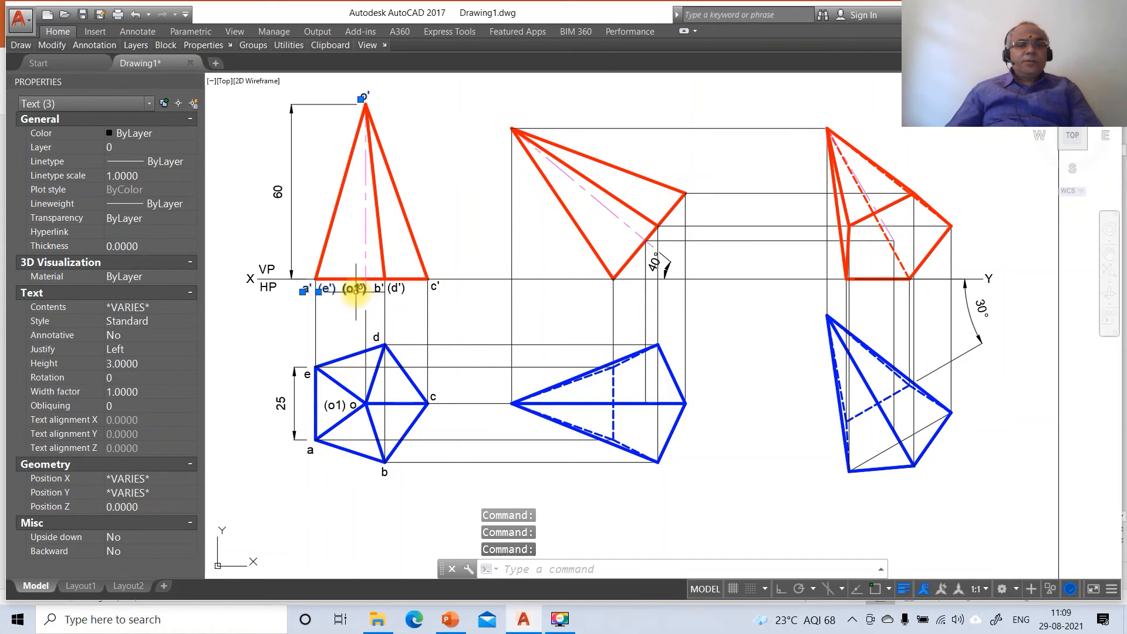
{"action": "left_click", "coordinate": [355, 288]}
{"action": "left_click", "coordinate": [379, 288]}
{"action": "left_click", "coordinate": [395, 288]}
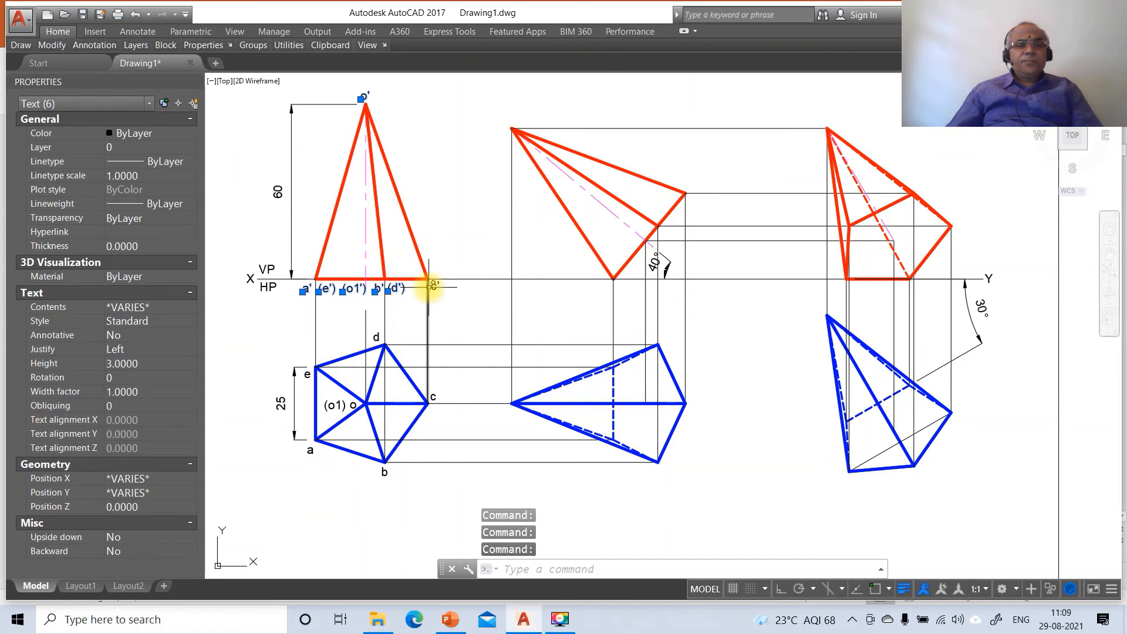
{"action": "left_click", "coordinate": [266, 271]}
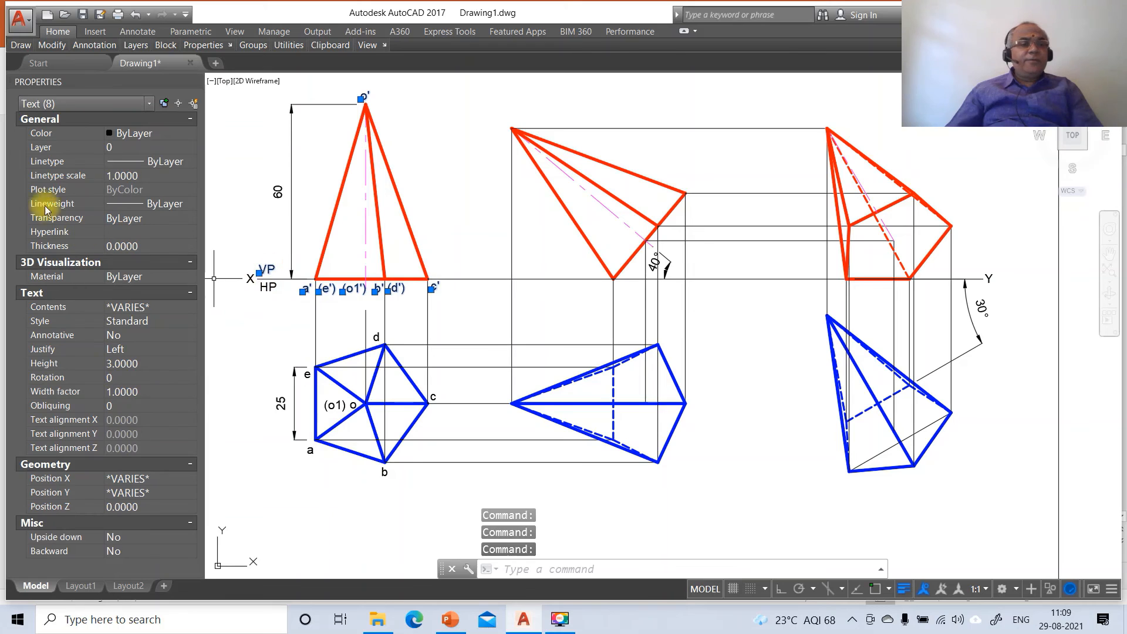
{"action": "left_click", "coordinate": [184, 147]}
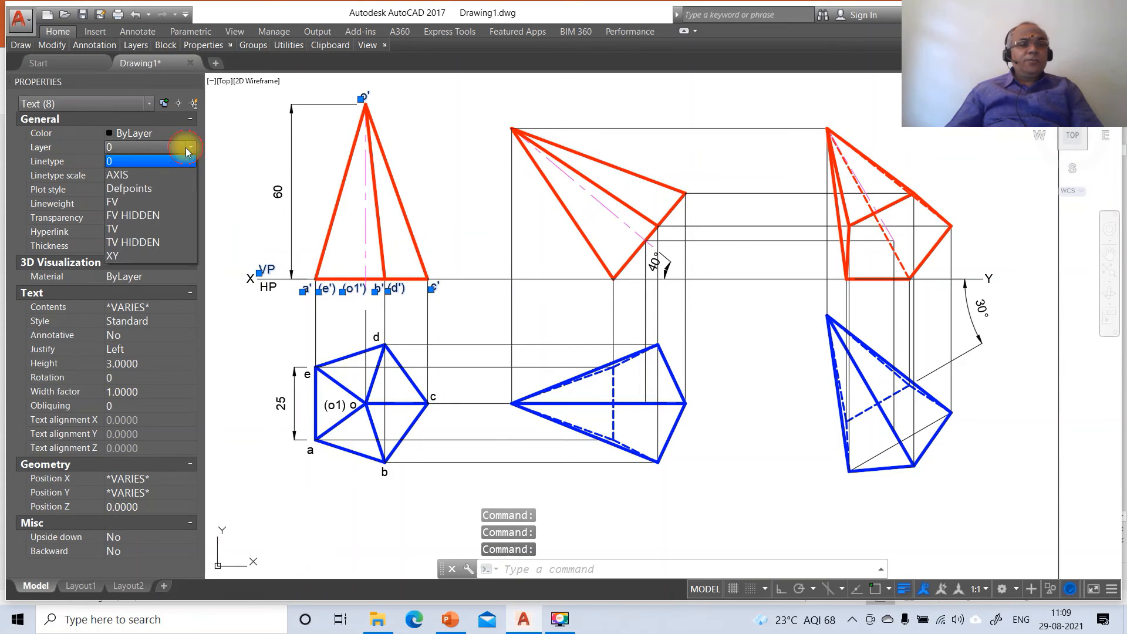
{"action": "left_click", "coordinate": [137, 198]}
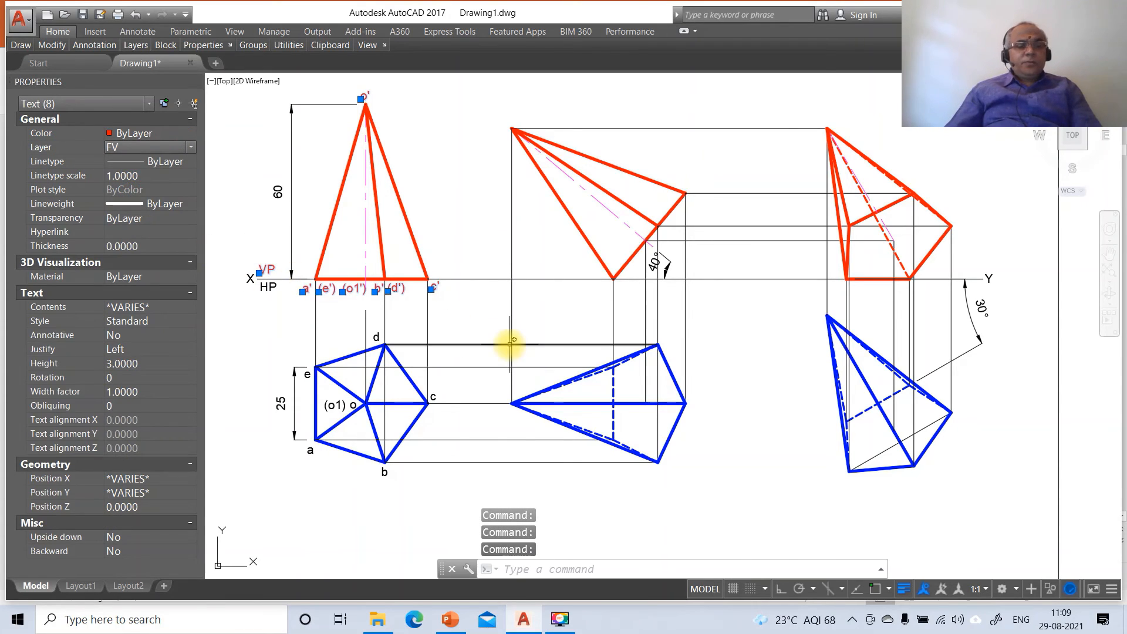
{"action": "key", "text": "Escape"}
{"action": "key", "text": "Escape"}
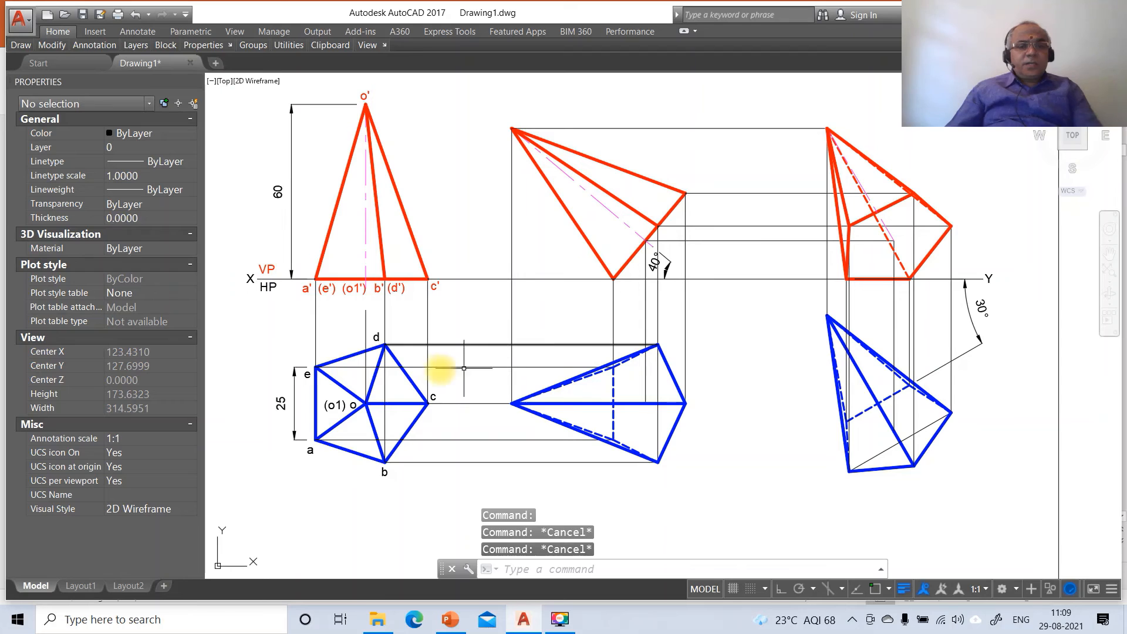
- Assign the labels HP, e, a, (o1), o, d, c and b to the TV layer
{"action": "left_click", "coordinate": [267, 287]}
{"action": "left_click", "coordinate": [307, 374]}
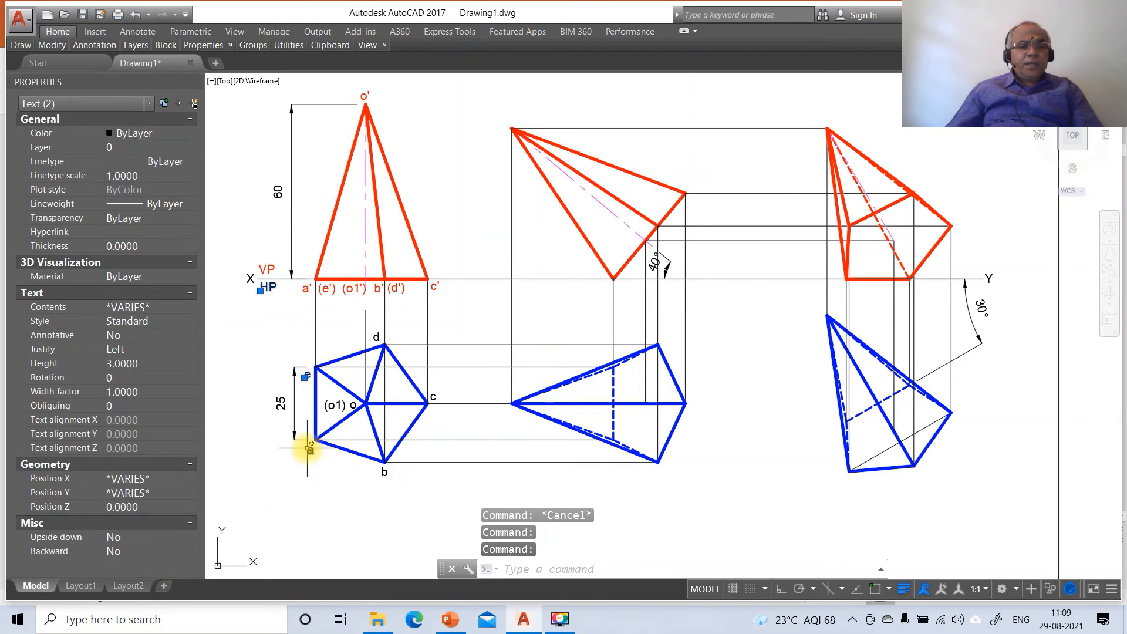
{"action": "left_click", "coordinate": [309, 449]}
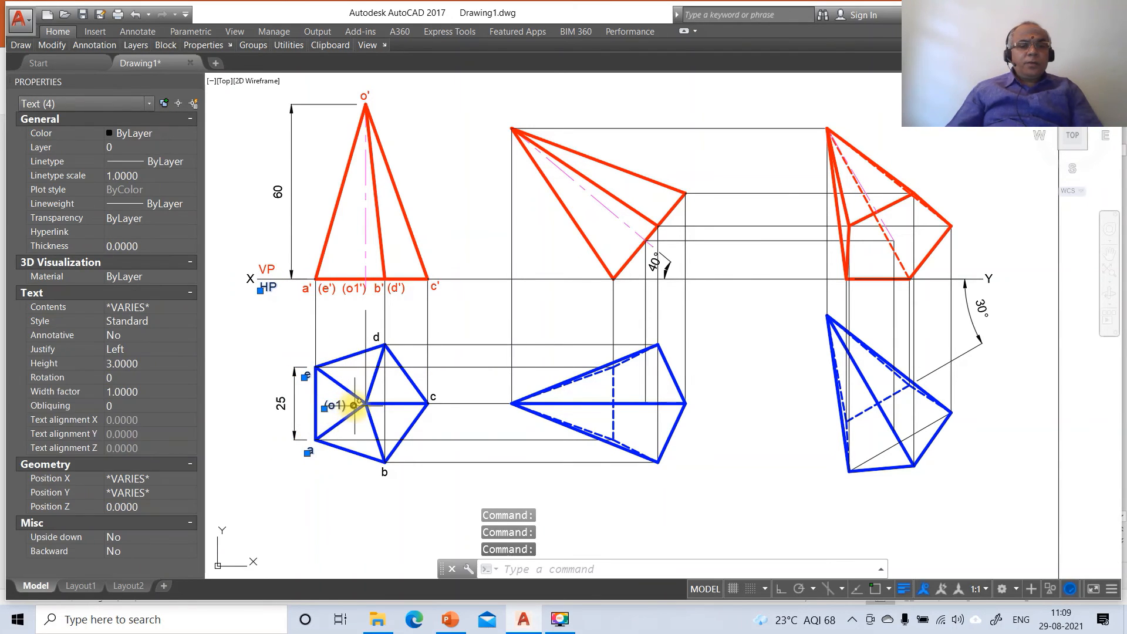
{"action": "left_click", "coordinate": [354, 405]}
{"action": "left_click", "coordinate": [379, 335]}
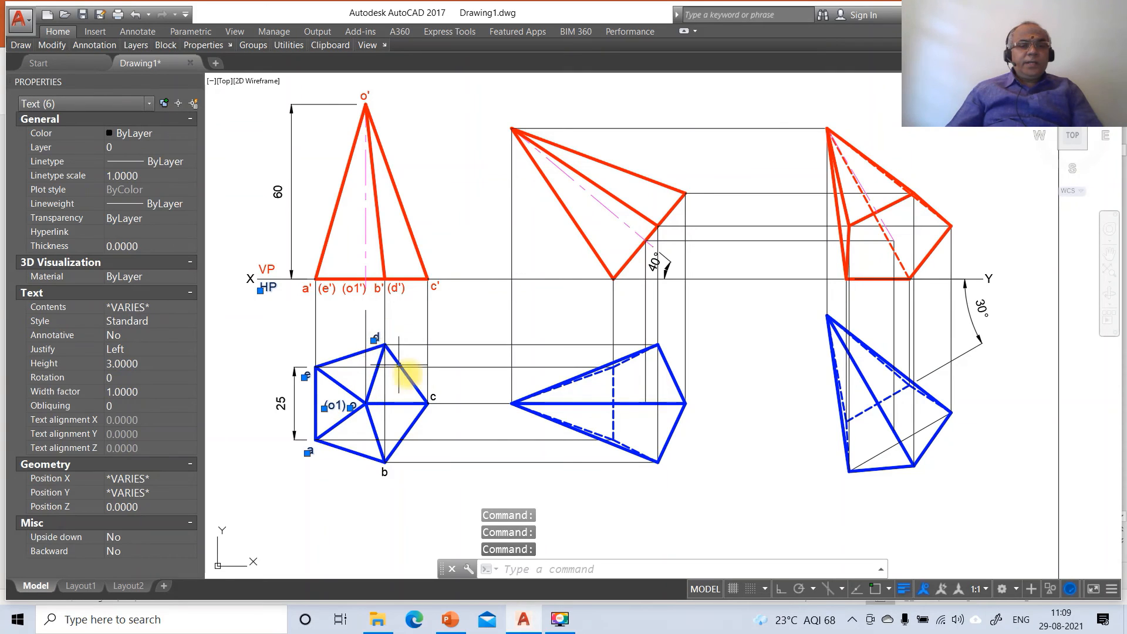
{"action": "left_click", "coordinate": [432, 395]}
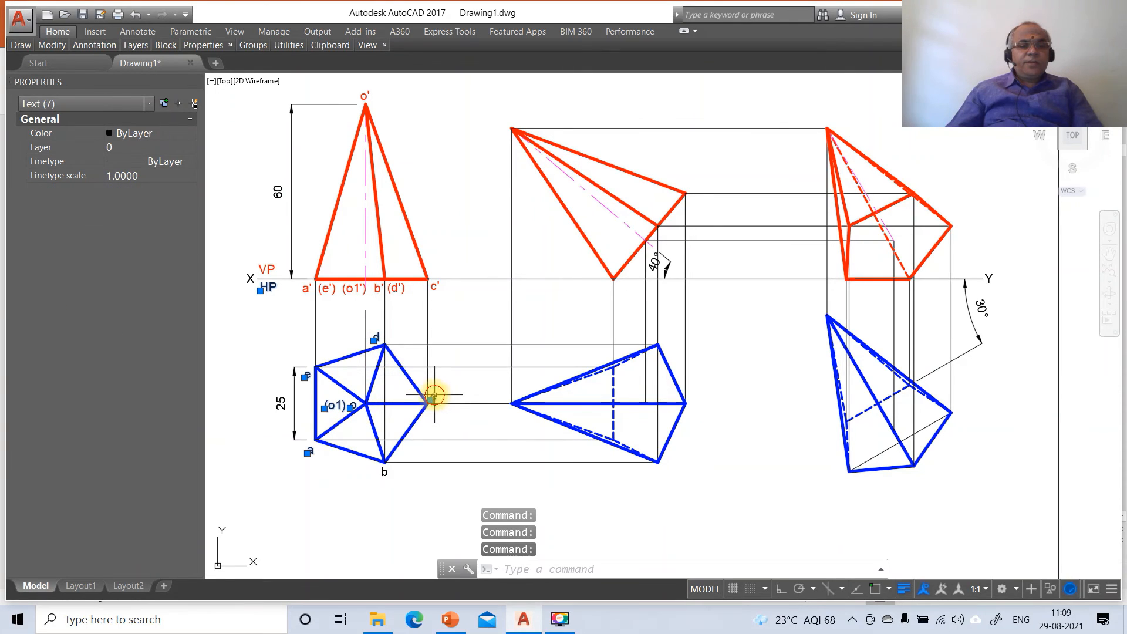
{"action": "left_click", "coordinate": [384, 471]}
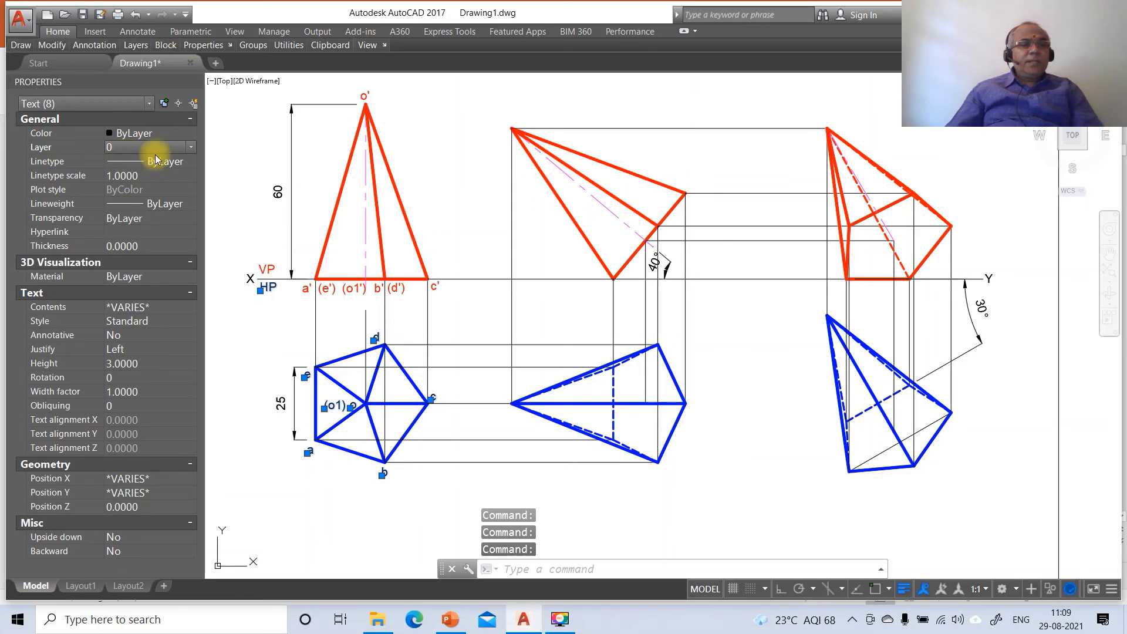
{"action": "left_click", "coordinate": [189, 148]}
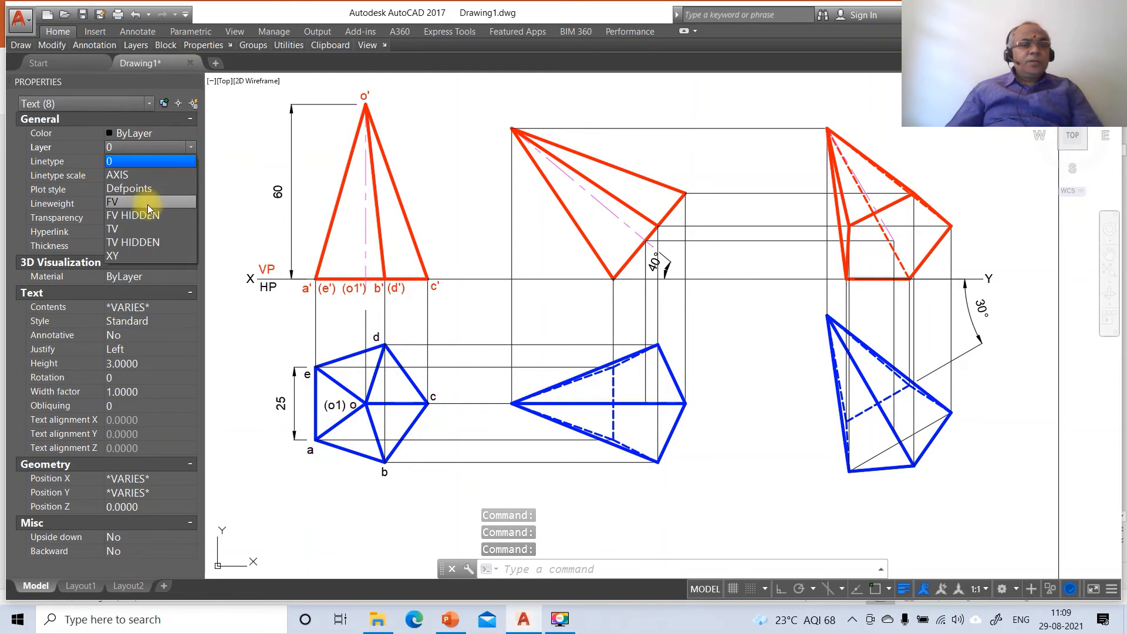
{"action": "left_click", "coordinate": [130, 229]}
{"action": "key", "text": "Escape"}
{"action": "key", "text": "Escape"}
{"action": "key", "text": "Escape"}
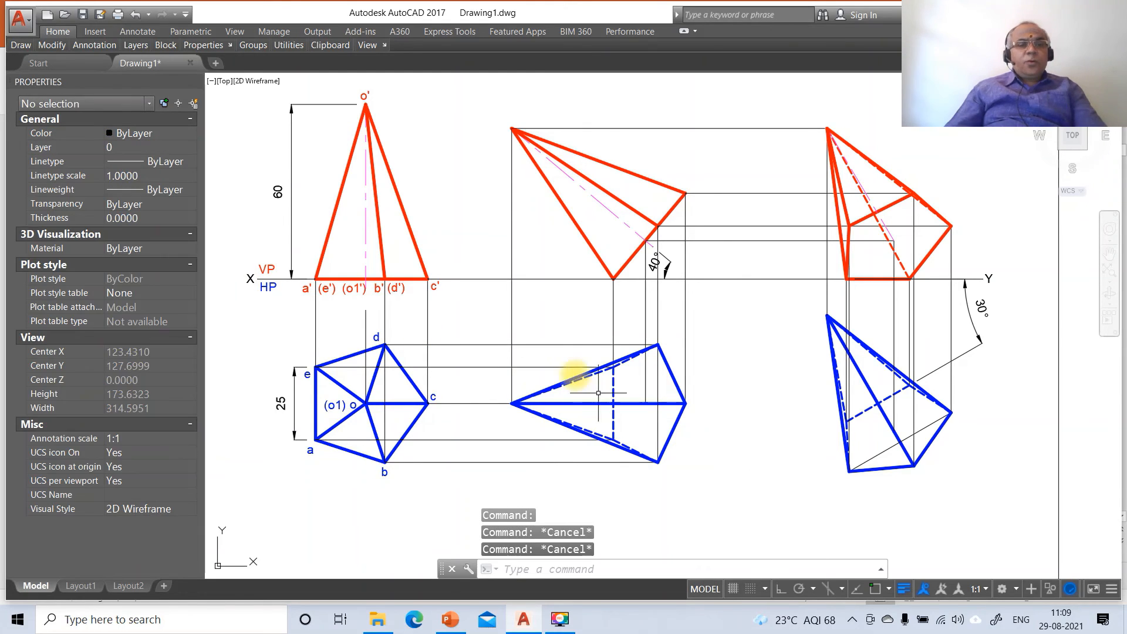
- Copy the label a' to the left of the lowest corner of the second front view, below the reference line
{"action": "type", "text": "CO"}
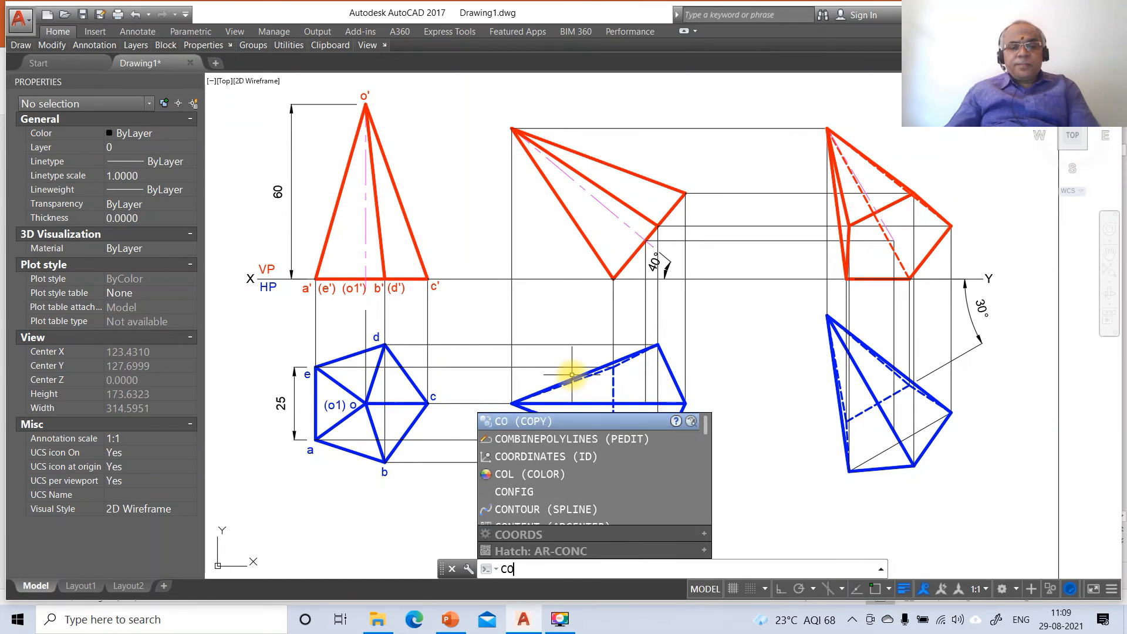
{"action": "key", "text": "Return"}
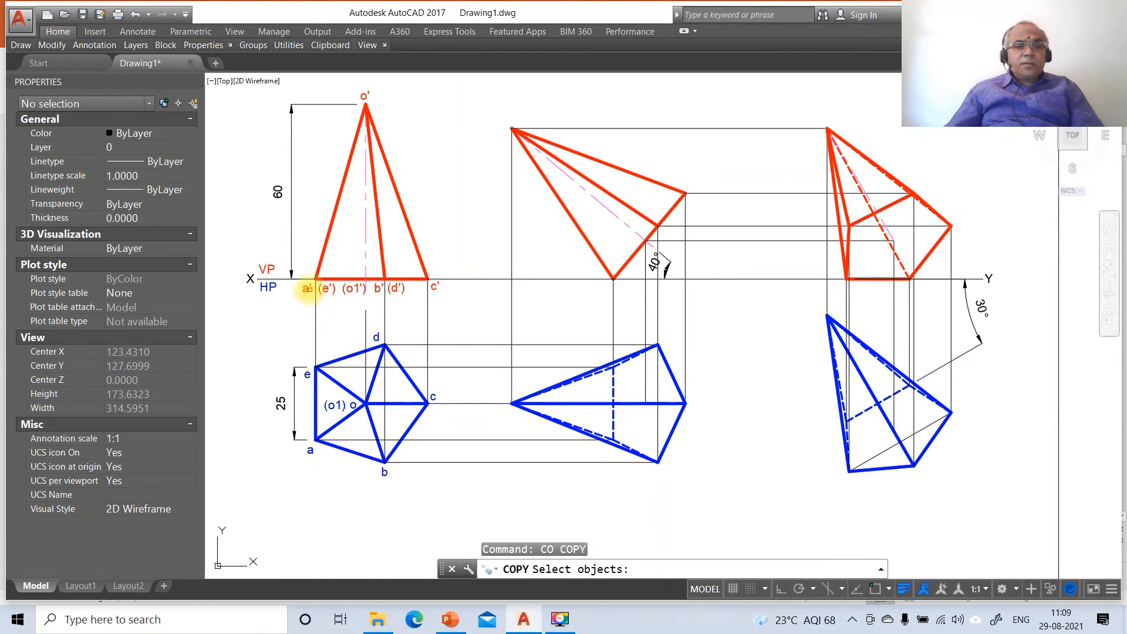
{"action": "left_click", "coordinate": [306, 288]}
{"action": "key", "text": "Return"}
{"action": "left_click", "coordinate": [329, 331]}
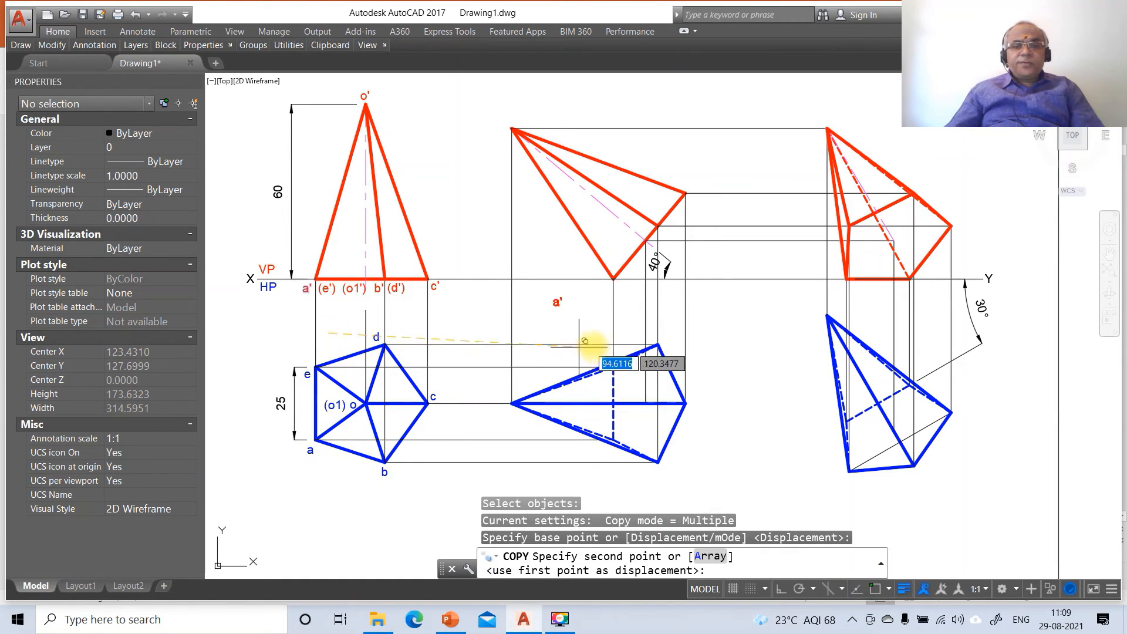
{"action": "left_click", "coordinate": [631, 328]}
{"action": "key", "text": "Return"}
- Copy the label (e') to the right of a' at the lowest corner of the second front view
{"action": "key", "text": "Return"}
{"action": "left_click", "coordinate": [325, 290]}
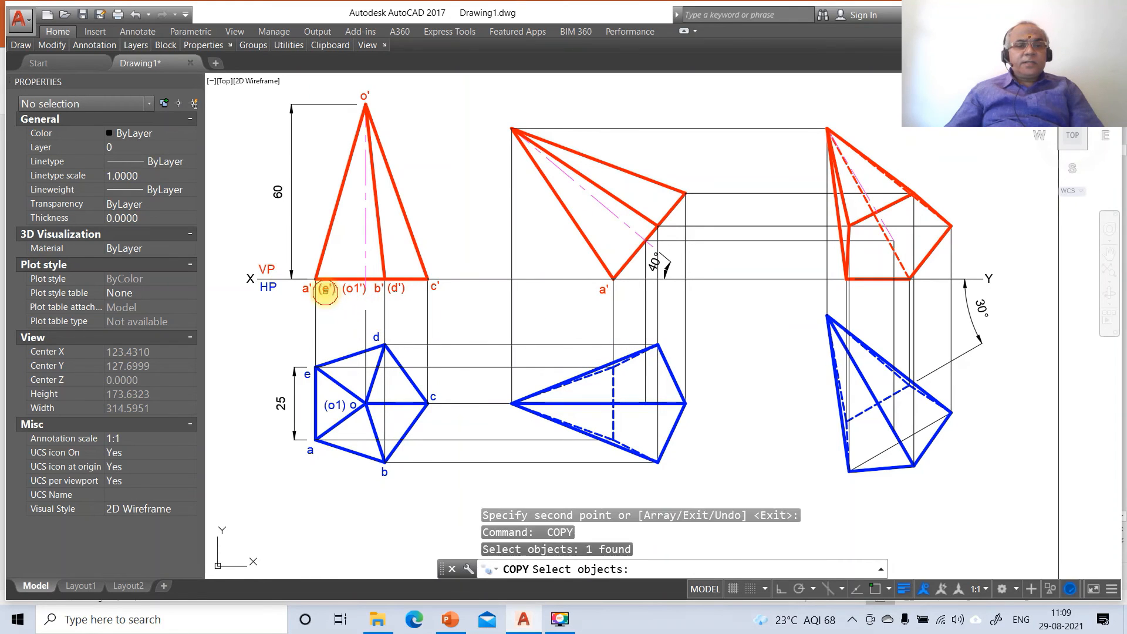
{"action": "key", "text": "Return"}
{"action": "left_click", "coordinate": [354, 323]}
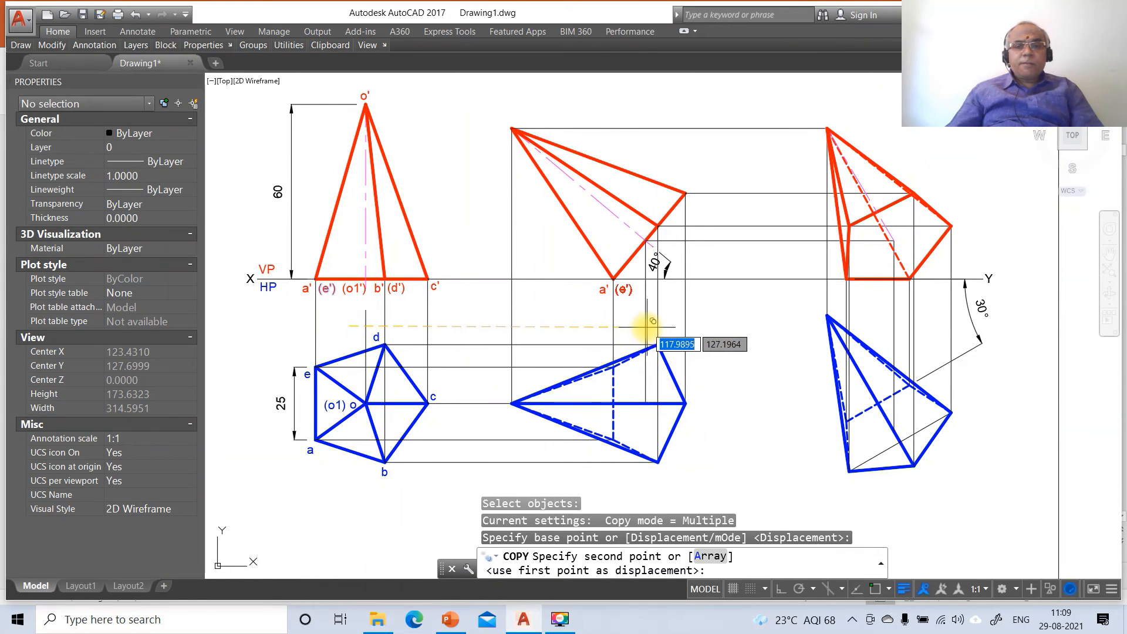
{"action": "left_click", "coordinate": [647, 326]}
{"action": "key", "text": "Return"}
- Copy the label (o1') to the left of the base midpoint on the axis of the second front view
{"action": "key", "text": "Return"}
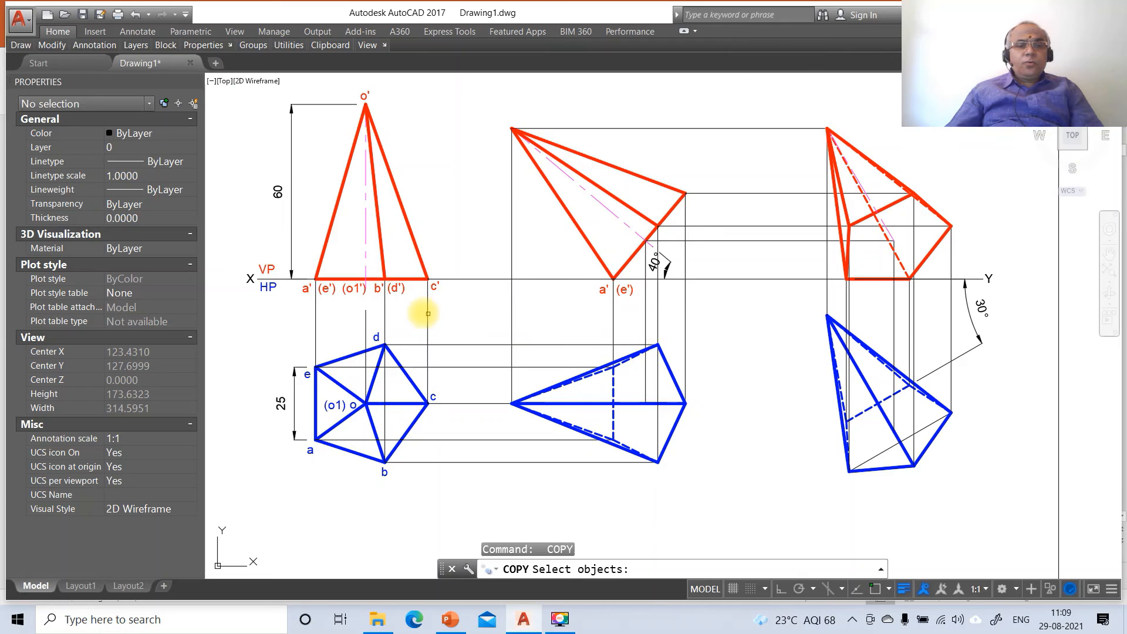
{"action": "left_click", "coordinate": [353, 294]}
{"action": "key", "text": "Return"}
{"action": "left_click", "coordinate": [353, 319]}
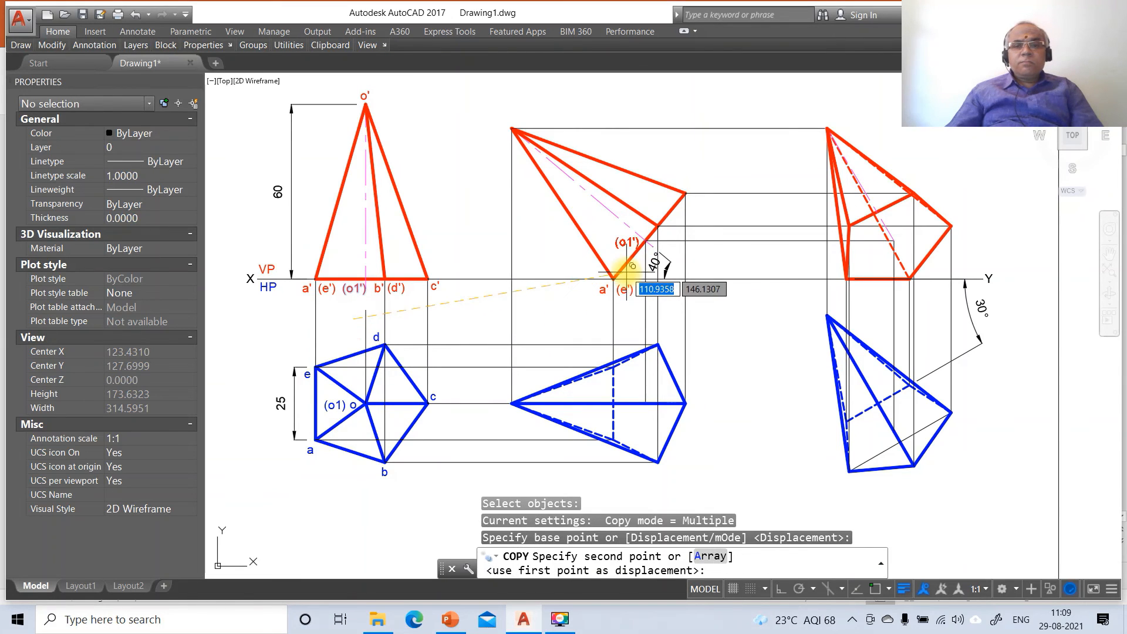
{"action": "left_click", "coordinate": [630, 263]}
{"action": "key", "text": "Return"}
- Copy the label b' to just above the middle point on the base edge of the second front view
{"action": "key", "text": "Return"}
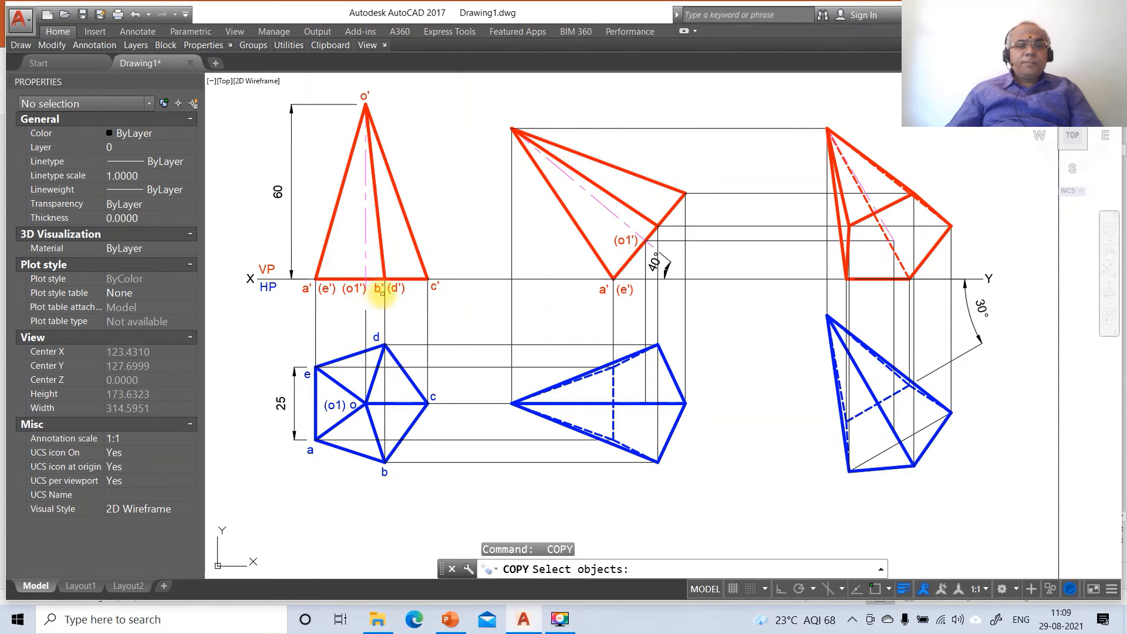
{"action": "left_click", "coordinate": [380, 292]}
{"action": "key", "text": "Return"}
{"action": "left_click", "coordinate": [378, 328]}
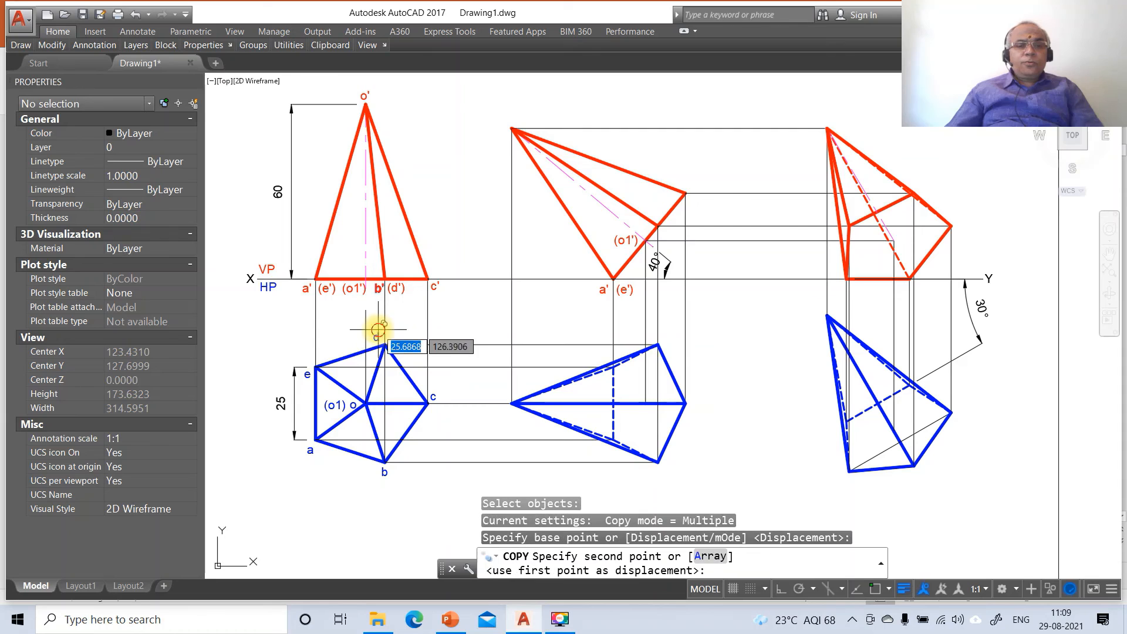
{"action": "left_click", "coordinate": [658, 254]}
{"action": "key", "text": "Return"}
- Copy the label (d') to the lower right of b' on the base edge of the second front view
{"action": "key", "text": "Return"}
{"action": "left_click", "coordinate": [397, 288]}
{"action": "key", "text": "Return"}
{"action": "left_click", "coordinate": [409, 314]}
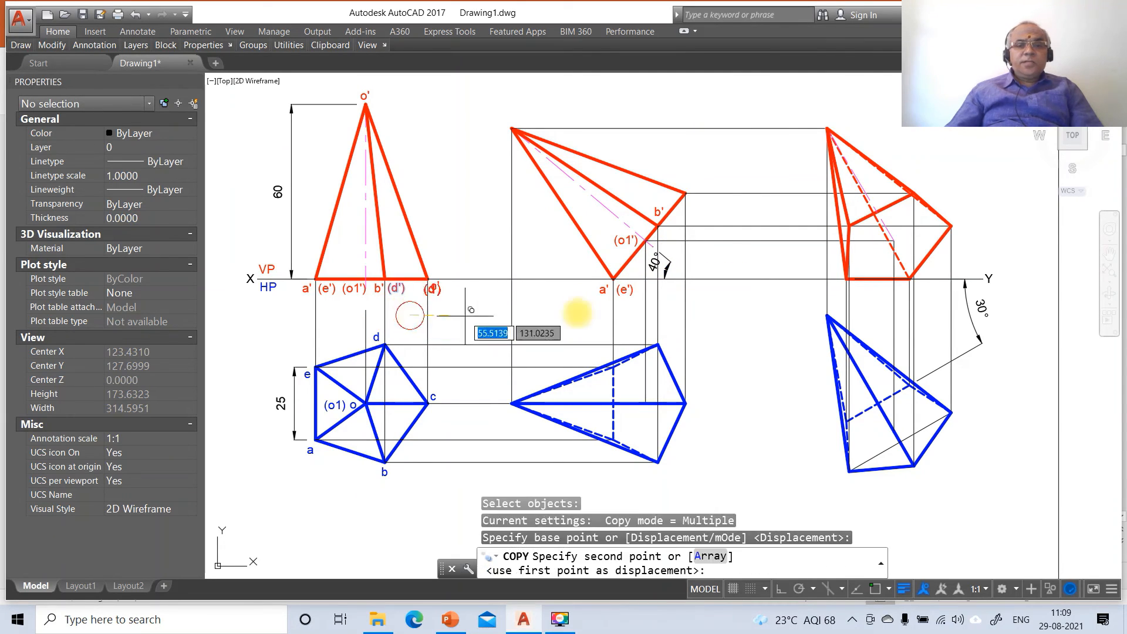
{"action": "left_click", "coordinate": [686, 258]}
{"action": "key", "text": "Return"}
{"action": "key", "text": "Return"}
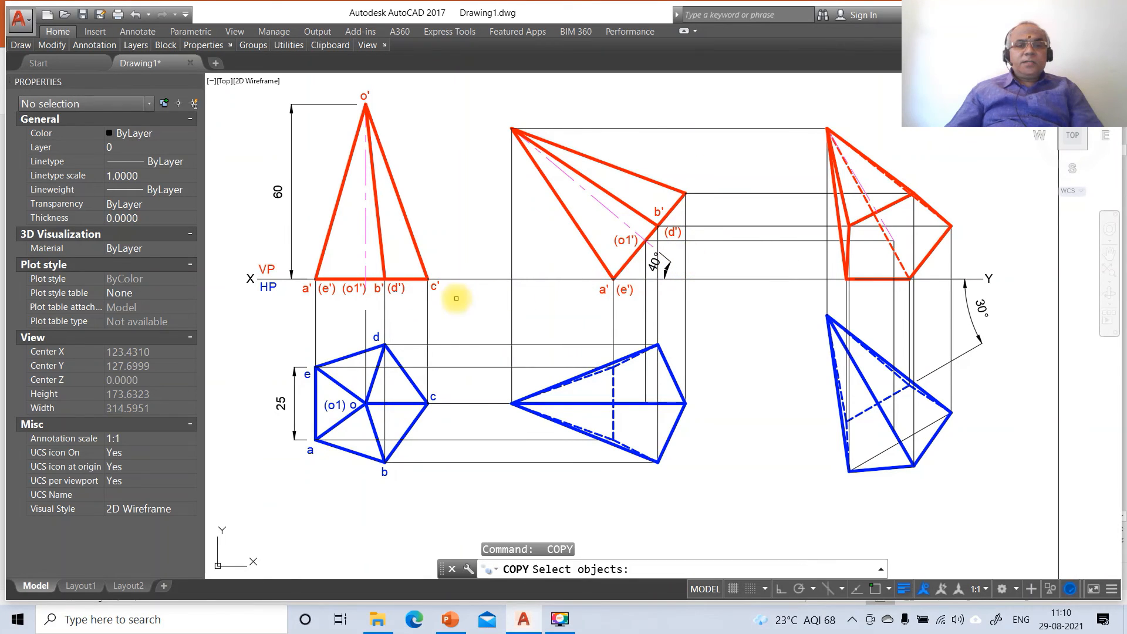
- Copy the label c' from the first front view to just above the right-hand base corner of the second front view
{"action": "left_click", "coordinate": [436, 287]}
{"action": "key", "text": "Return"}
{"action": "left_click", "coordinate": [456, 326]}
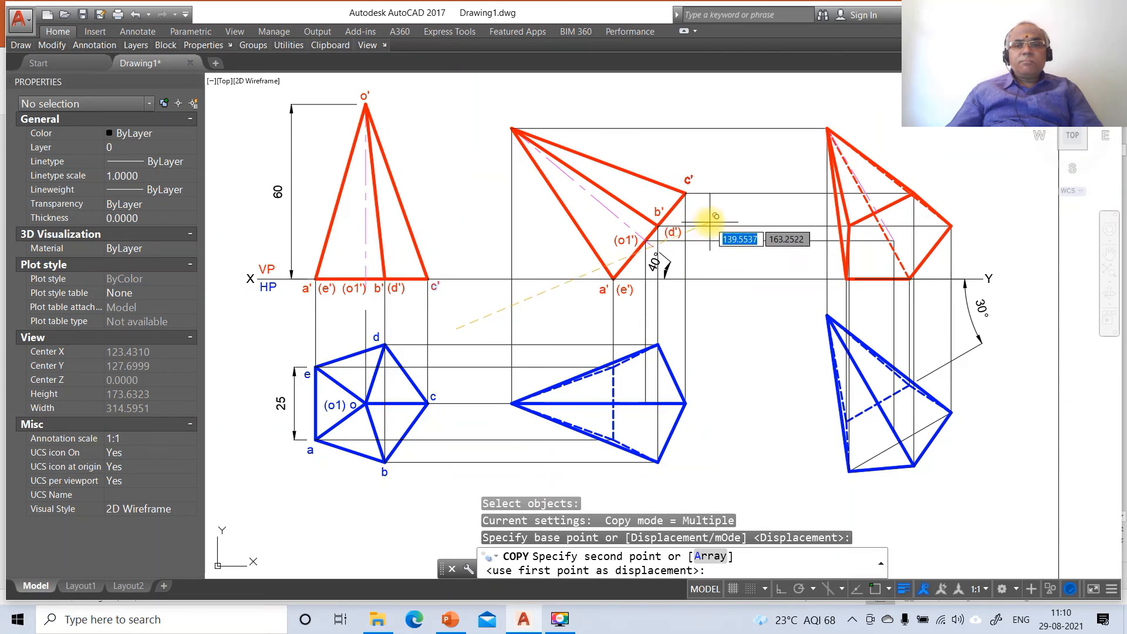
{"action": "left_click", "coordinate": [668, 232]}
{"action": "key", "text": "Return"}
- Copy the label o' from the first front view to just above the apex of the second front view
{"action": "key", "text": "Return"}
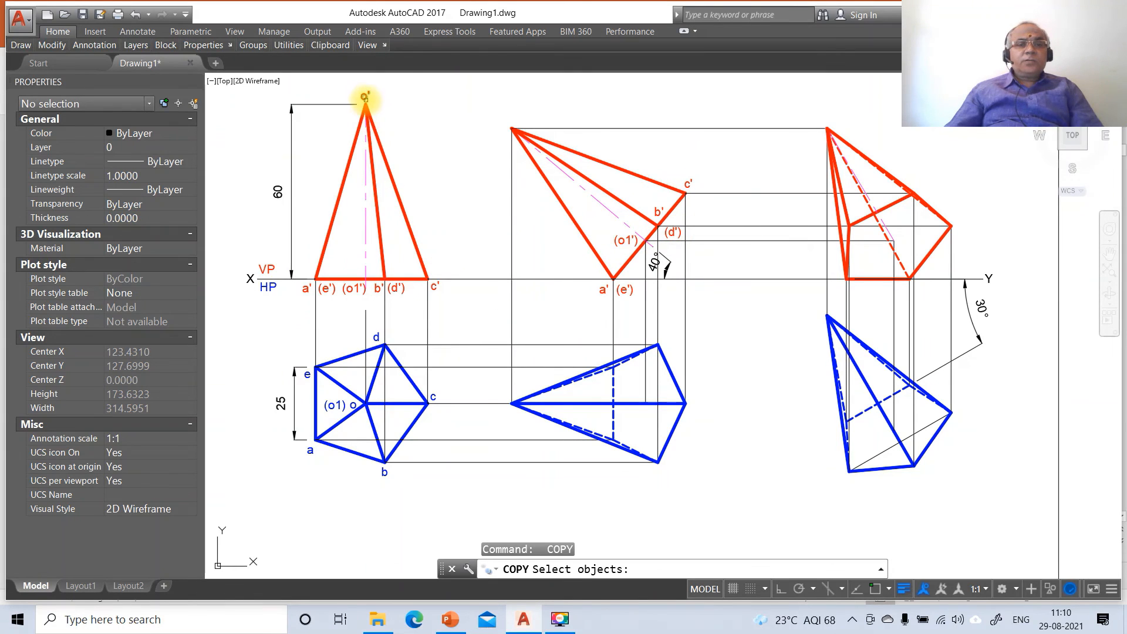
{"action": "left_click", "coordinate": [365, 97]}
{"action": "key", "text": "Return"}
{"action": "left_click", "coordinate": [389, 140]}
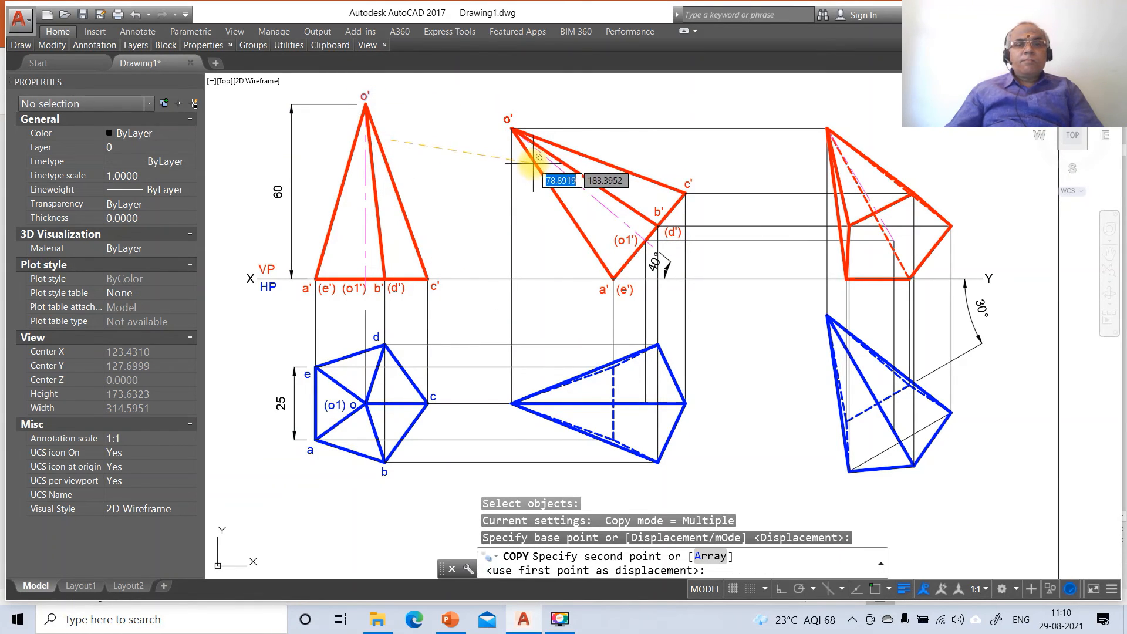
{"action": "left_click", "coordinate": [530, 164]}
{"action": "key", "text": "Return"}
- Copy the label o from the first top view to beside the apexes of the second and third top views
{"action": "key", "text": "Return"}
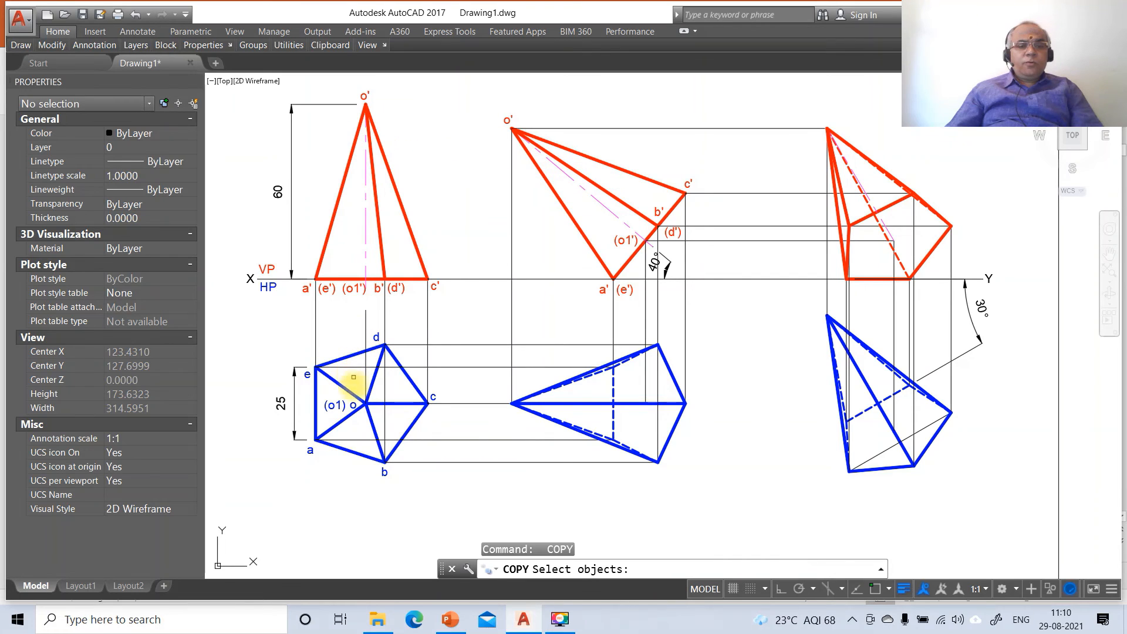
{"action": "left_click", "coordinate": [352, 405]}
{"action": "key", "text": "Return"}
{"action": "left_click", "coordinate": [392, 418]}
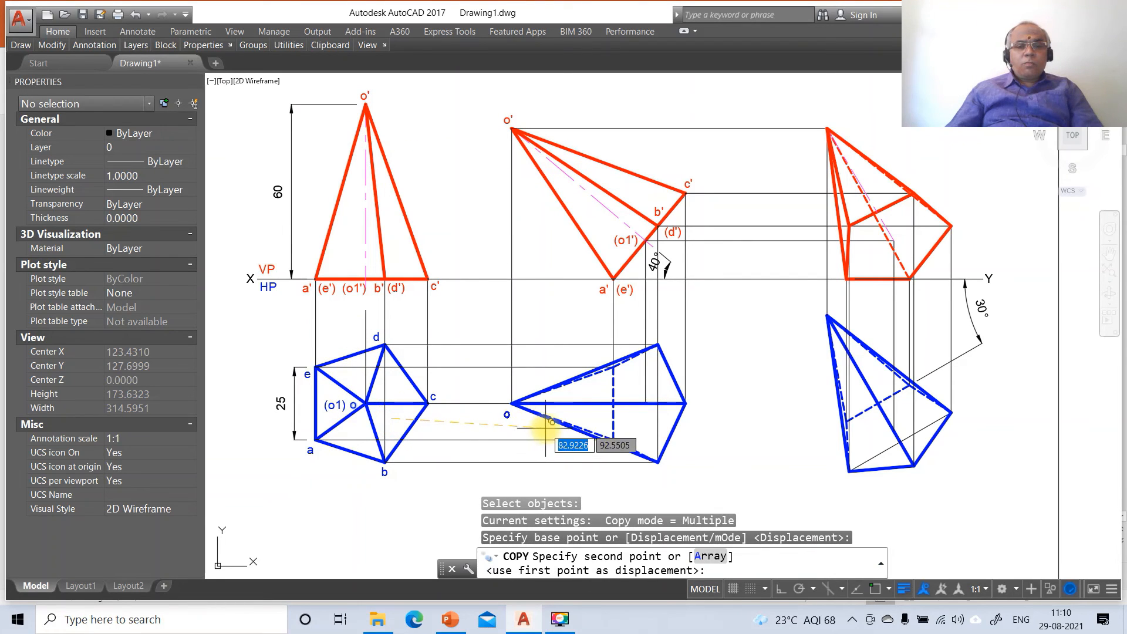
{"action": "left_click", "coordinate": [546, 423]}
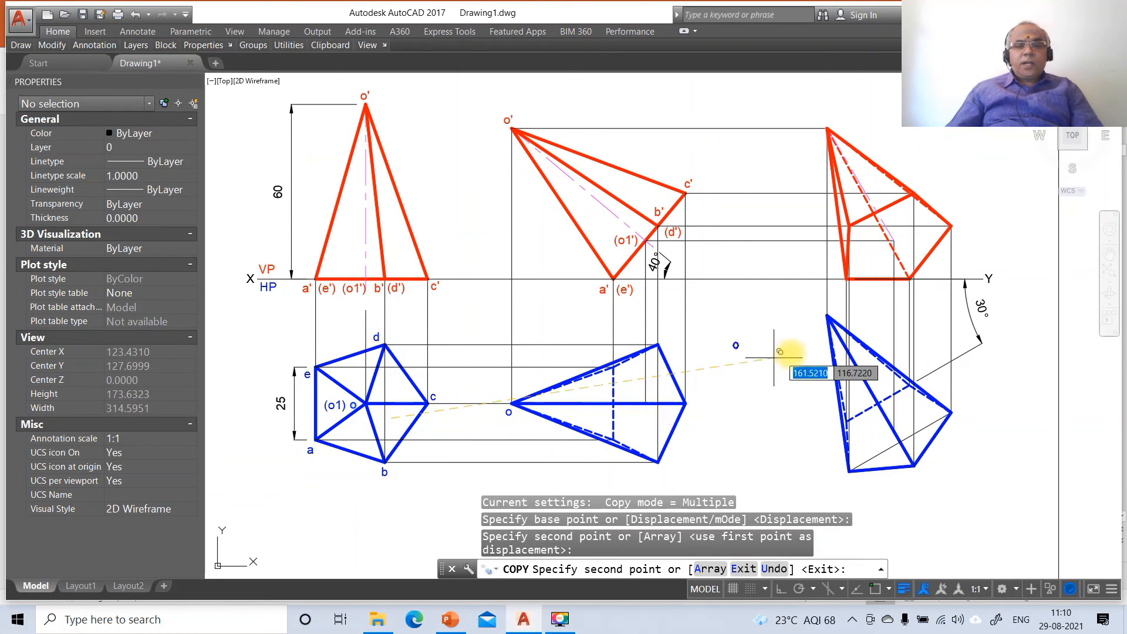
{"action": "left_click", "coordinate": [858, 321]}
{"action": "key", "text": "Return"}
- Copy the label (o1) to below the axis near the base centre in the second top view and beside the base centre in the third
{"action": "key", "text": "Return"}
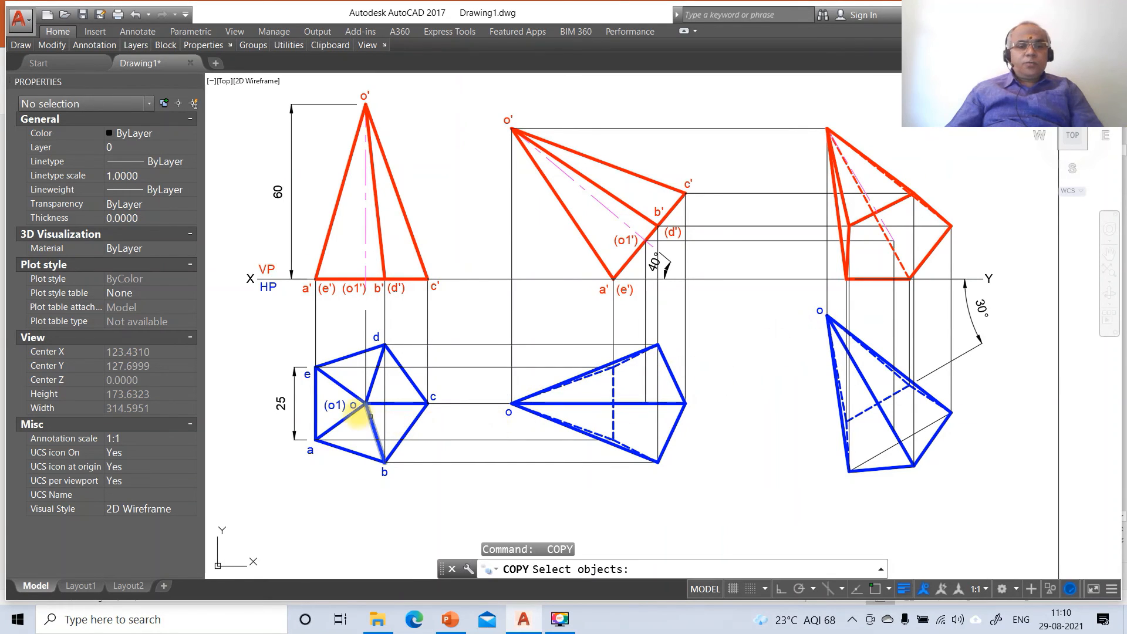
{"action": "left_click", "coordinate": [327, 407]}
{"action": "key", "text": "Return"}
{"action": "left_click", "coordinate": [320, 431]}
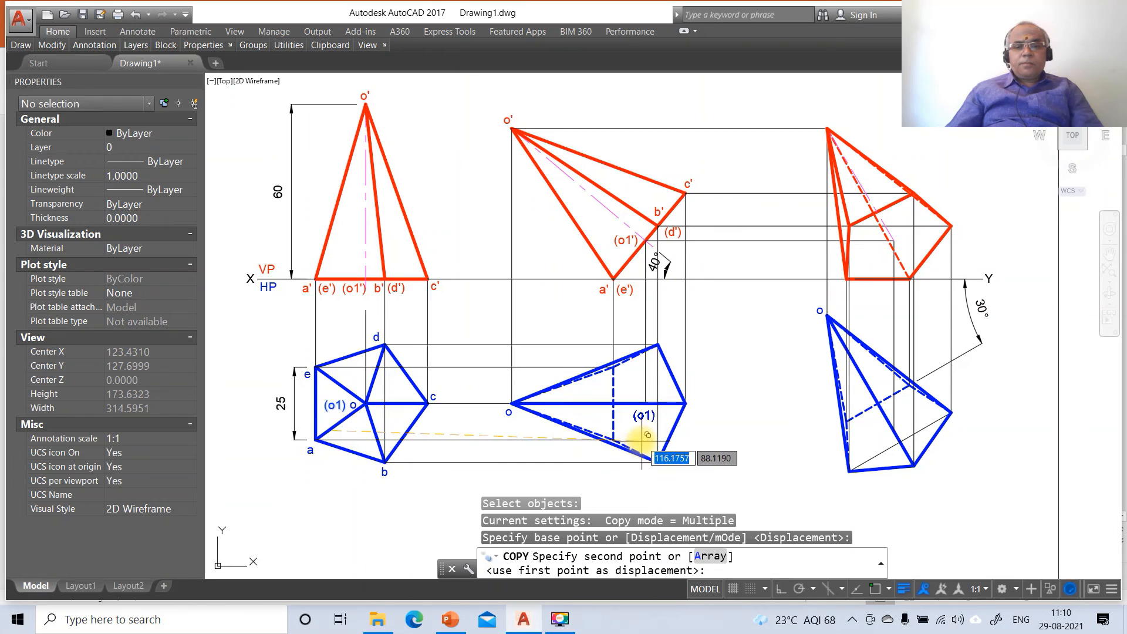
{"action": "left_click", "coordinate": [647, 435]}
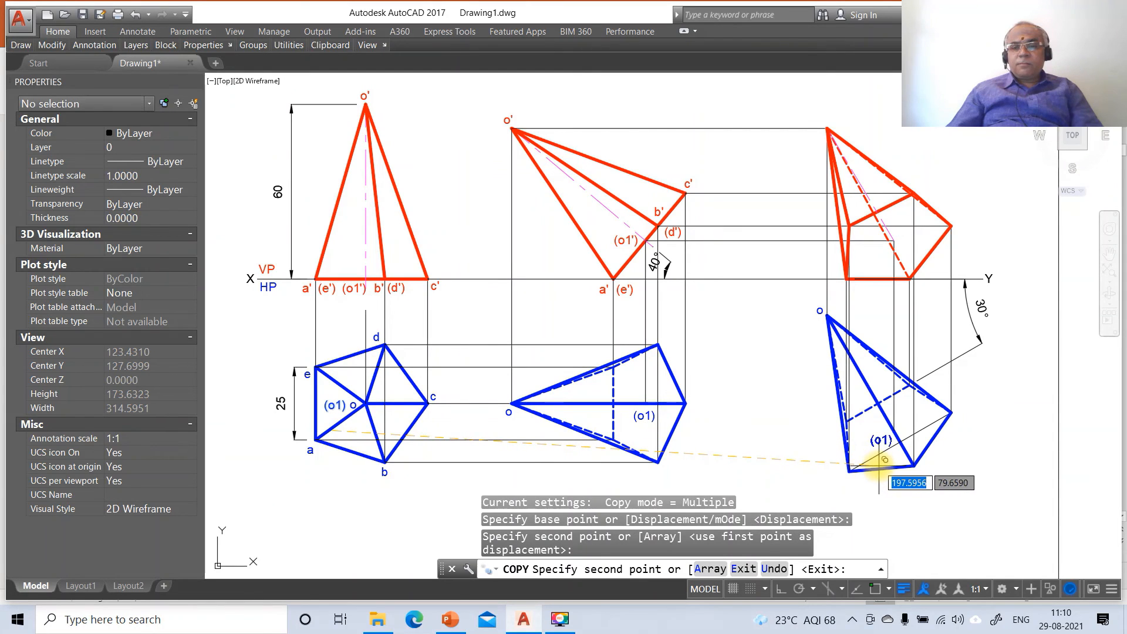
{"action": "left_click", "coordinate": [885, 460]}
{"action": "key", "text": "Return"}
- Copy the label a from the first top view to the lower-left end of the dashed base edge in the second and third top views
{"action": "key", "text": "Return"}
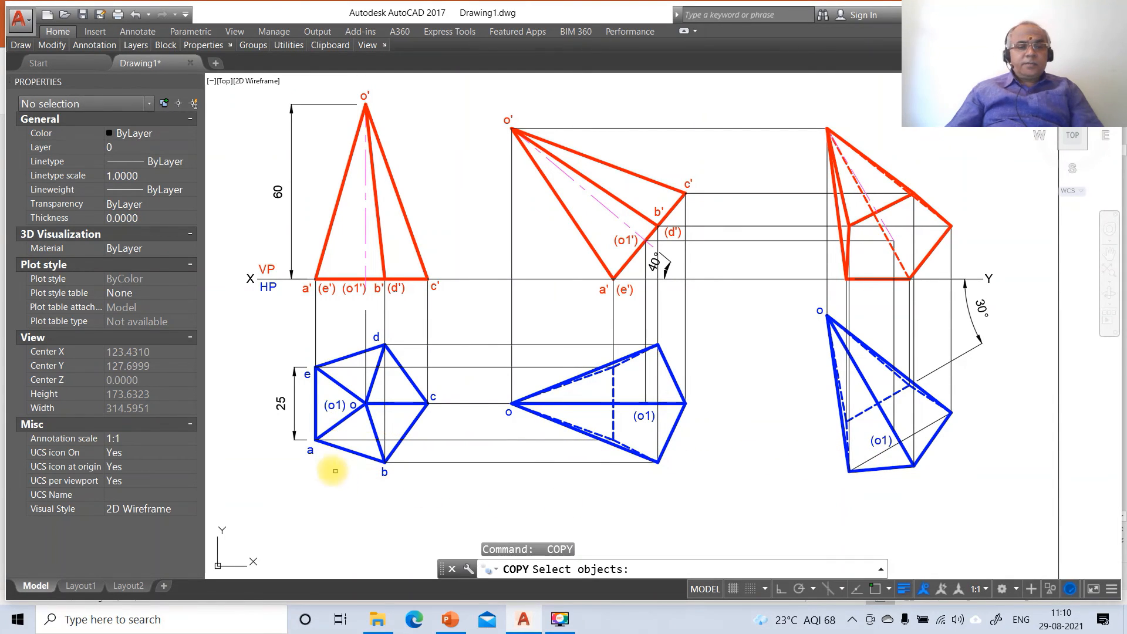
{"action": "left_click", "coordinate": [311, 457]}
{"action": "key", "text": "Return"}
{"action": "left_click", "coordinate": [309, 475]}
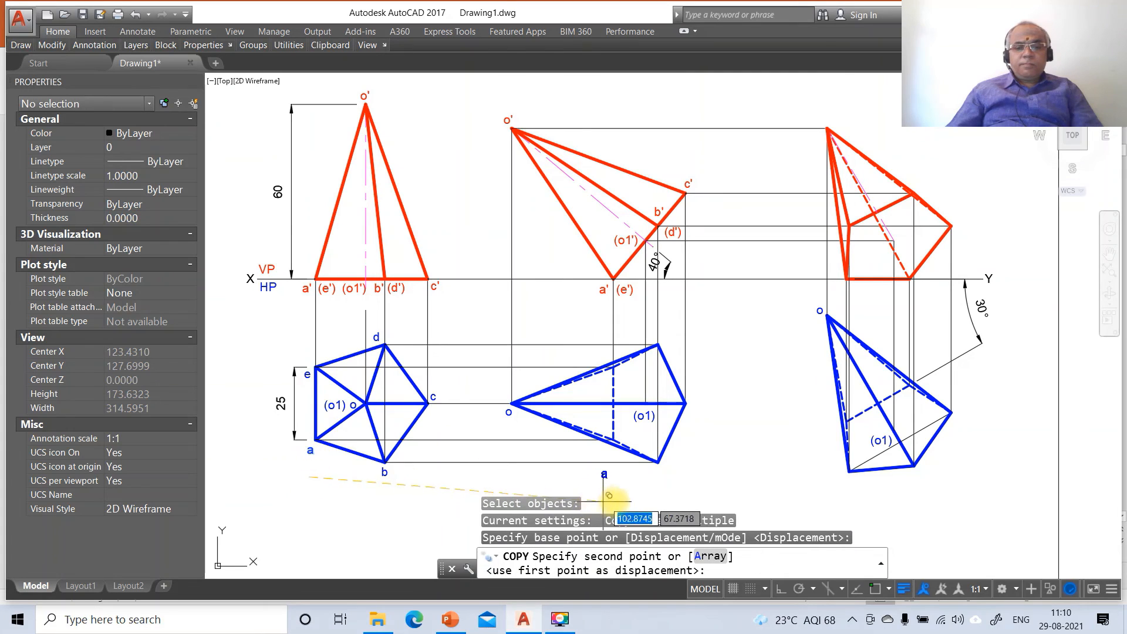
{"action": "left_click", "coordinate": [619, 459]}
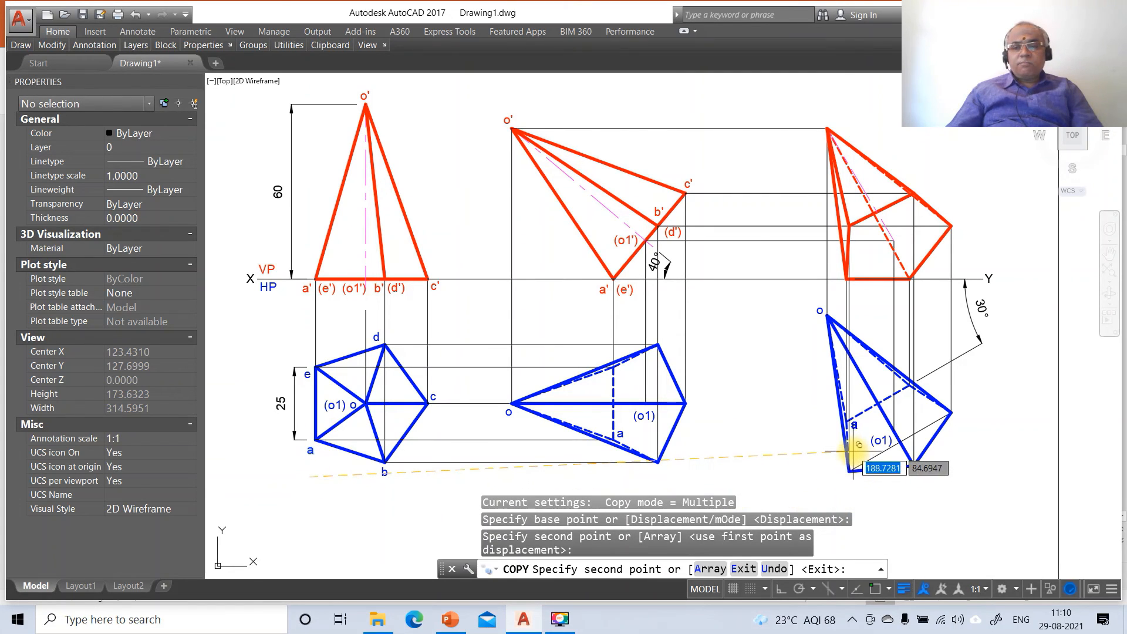
{"action": "left_click", "coordinate": [858, 445]}
{"action": "key", "text": "Return"}
- Copy the label b from the first top view to just below the lowest corners of the second and third top views
{"action": "key", "text": "Return"}
{"action": "left_click", "coordinate": [383, 473]}
{"action": "key", "text": "Return"}
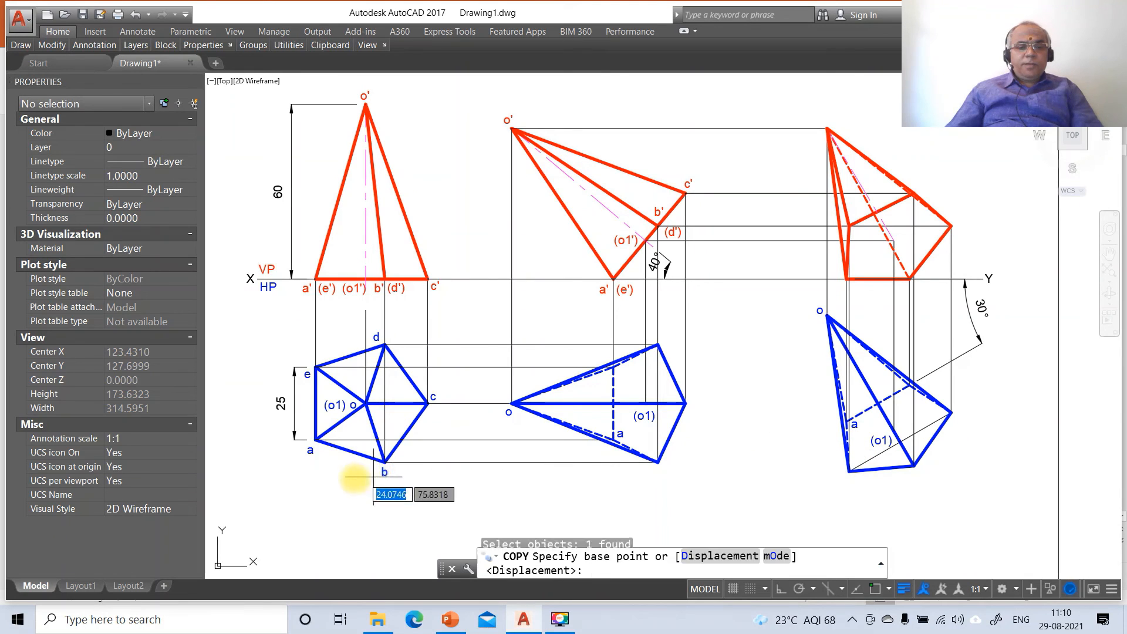
{"action": "left_click", "coordinate": [345, 486]}
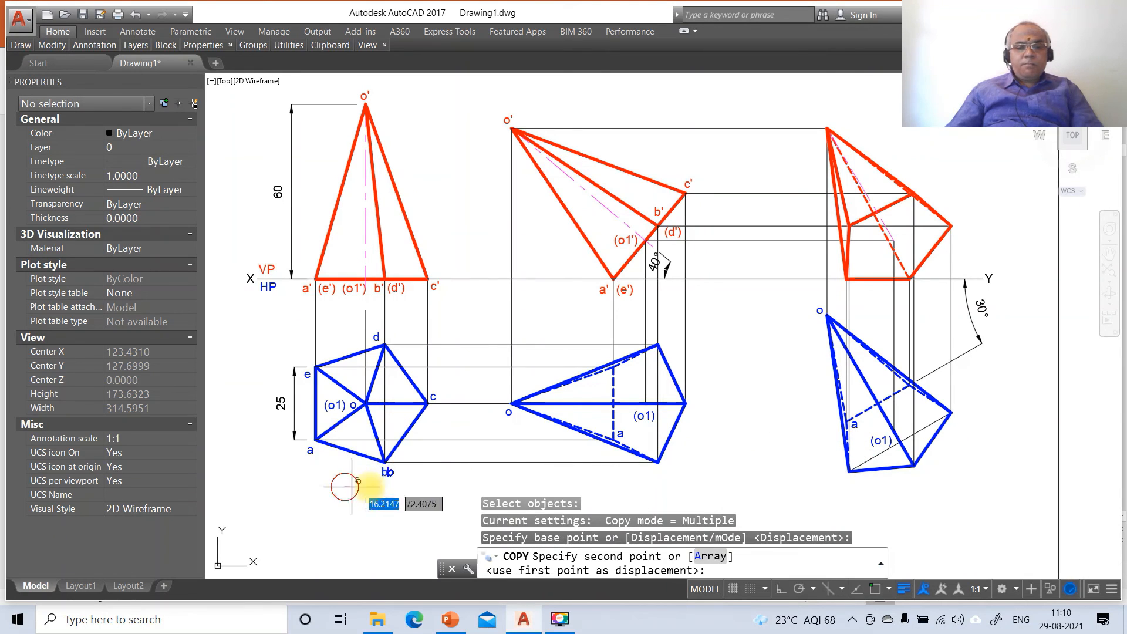
{"action": "left_click", "coordinate": [622, 482]}
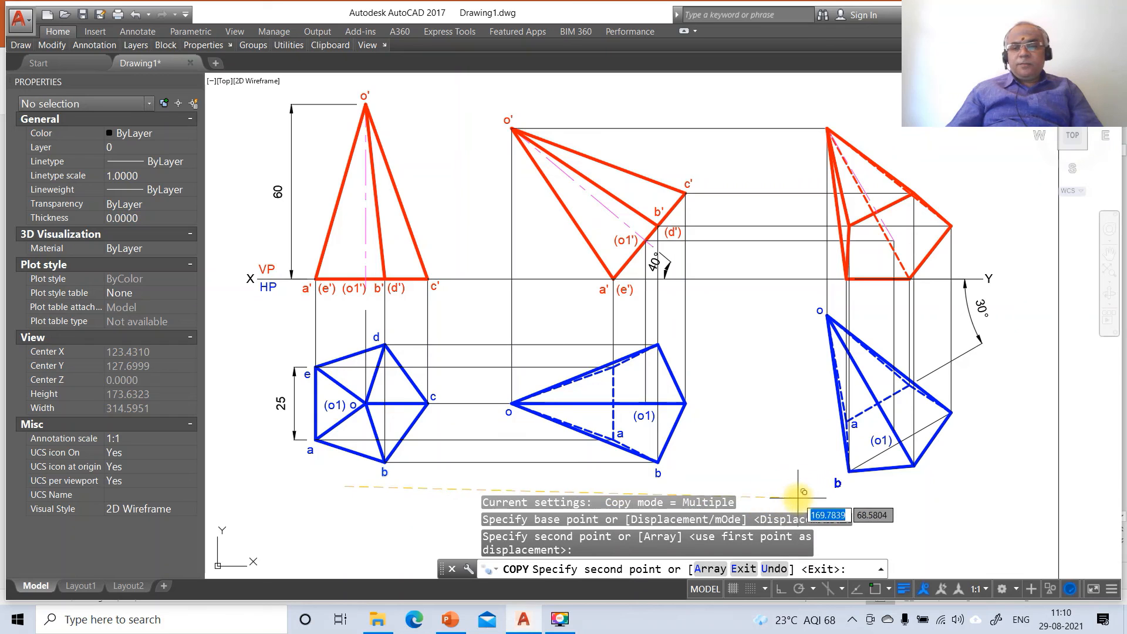
{"action": "left_click", "coordinate": [808, 486]}
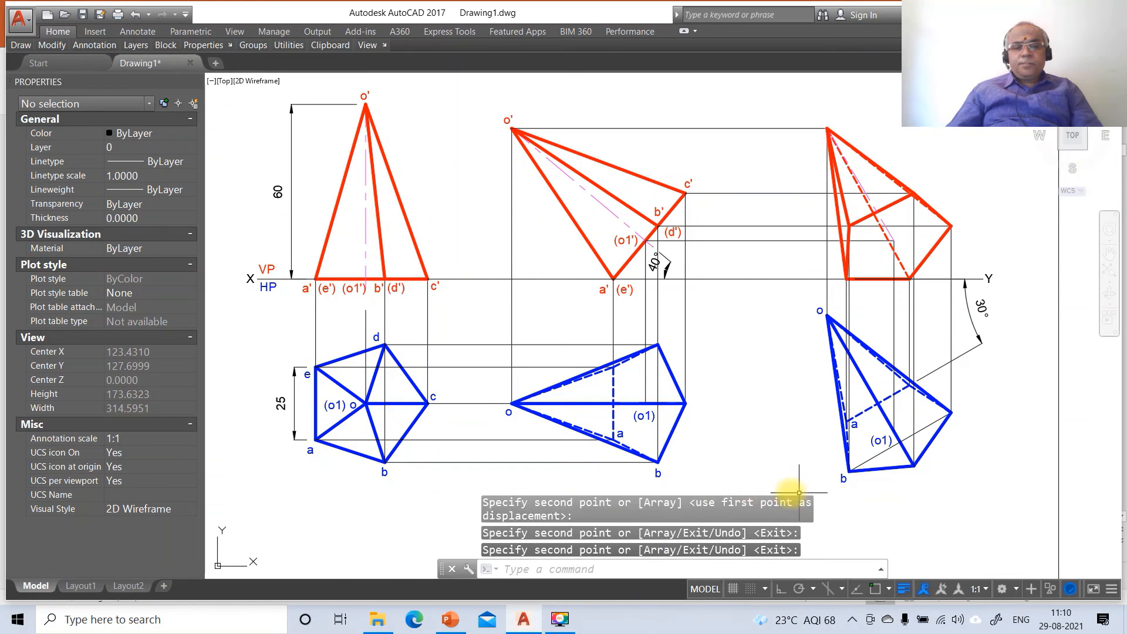
{"action": "key", "text": "Return"}
- Copy the label c to the rightmost corner of the second top view and below the lower-right base corner of the third
{"action": "key", "text": "Return"}
{"action": "left_click", "coordinate": [432, 398]}
{"action": "key", "text": "Return"}
{"action": "left_click", "coordinate": [437, 428]}
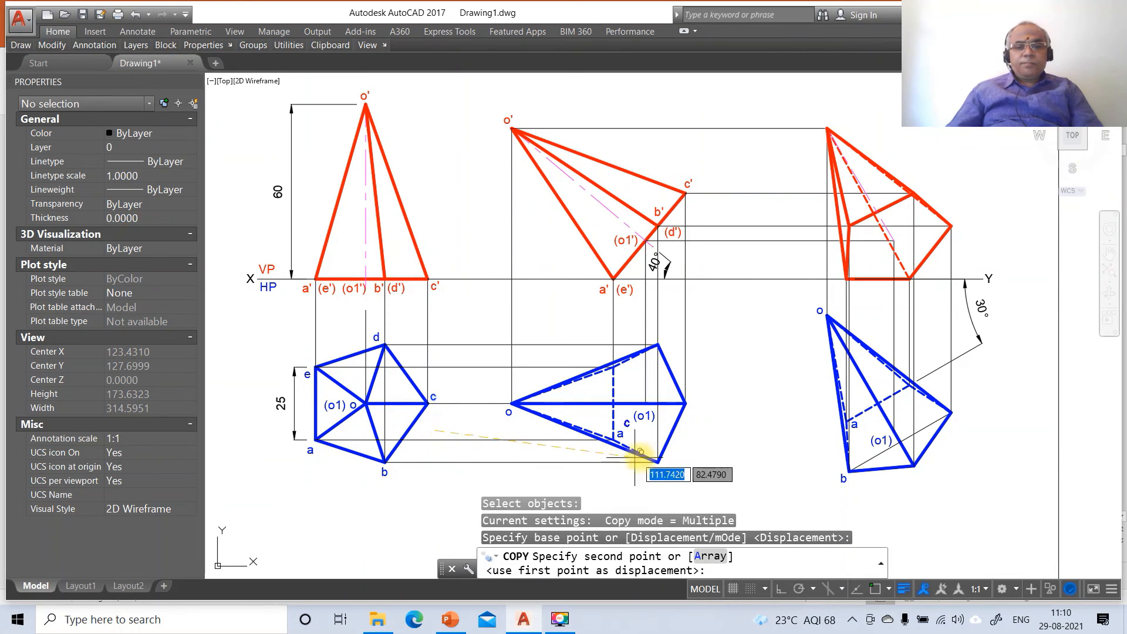
{"action": "left_click", "coordinate": [699, 430]}
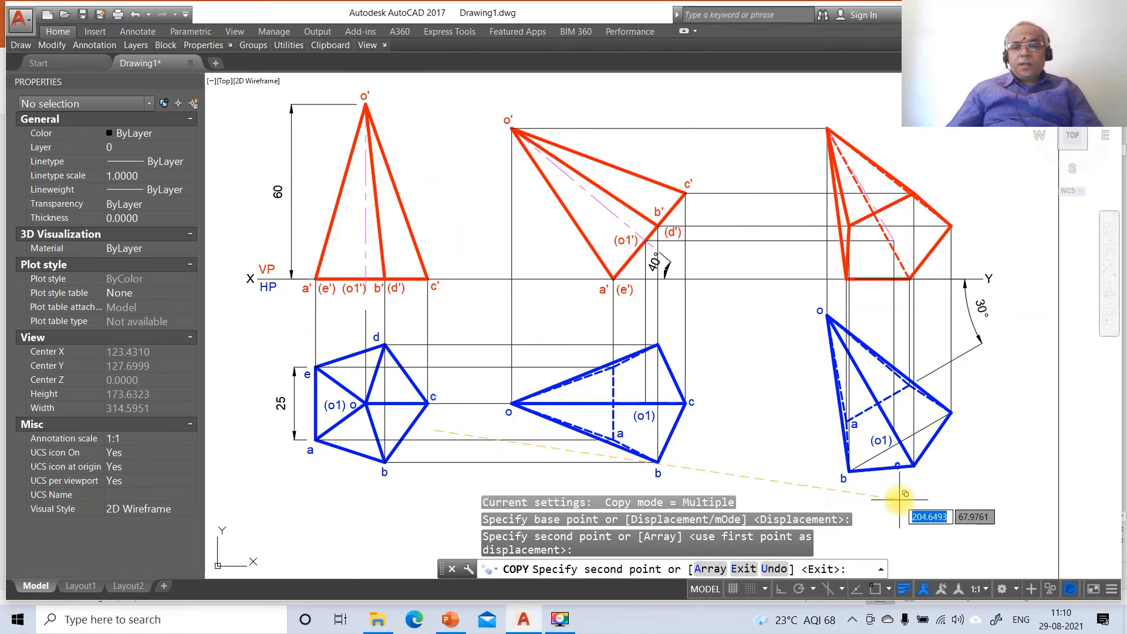
{"action": "left_click", "coordinate": [921, 503]}
{"action": "key", "text": "Return"}
- Copy the label d to the upper base corner of the second top view and the rightmost corner of the third
{"action": "key", "text": "Return"}
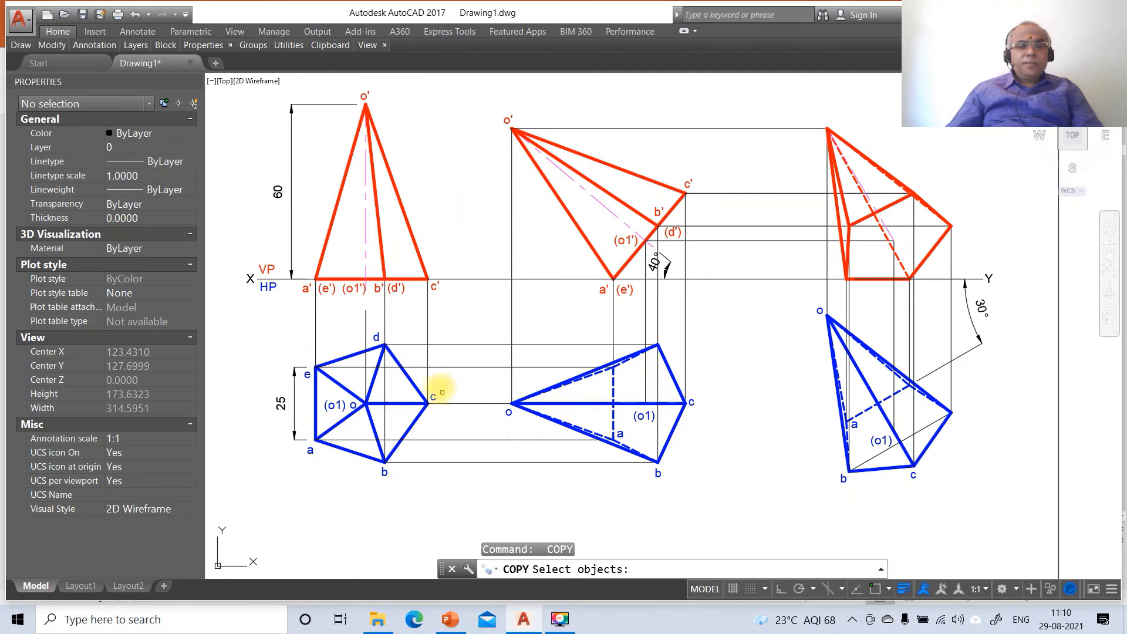
{"action": "left_click", "coordinate": [376, 338]}
{"action": "key", "text": "Return"}
{"action": "left_click", "coordinate": [381, 374]}
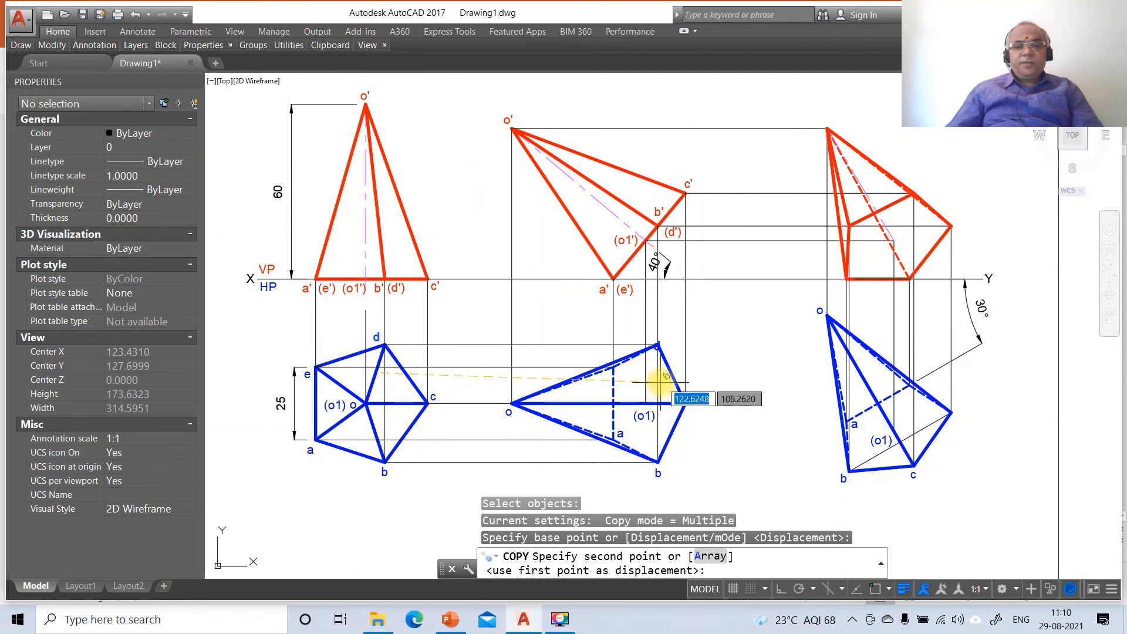
{"action": "left_click", "coordinate": [668, 376]}
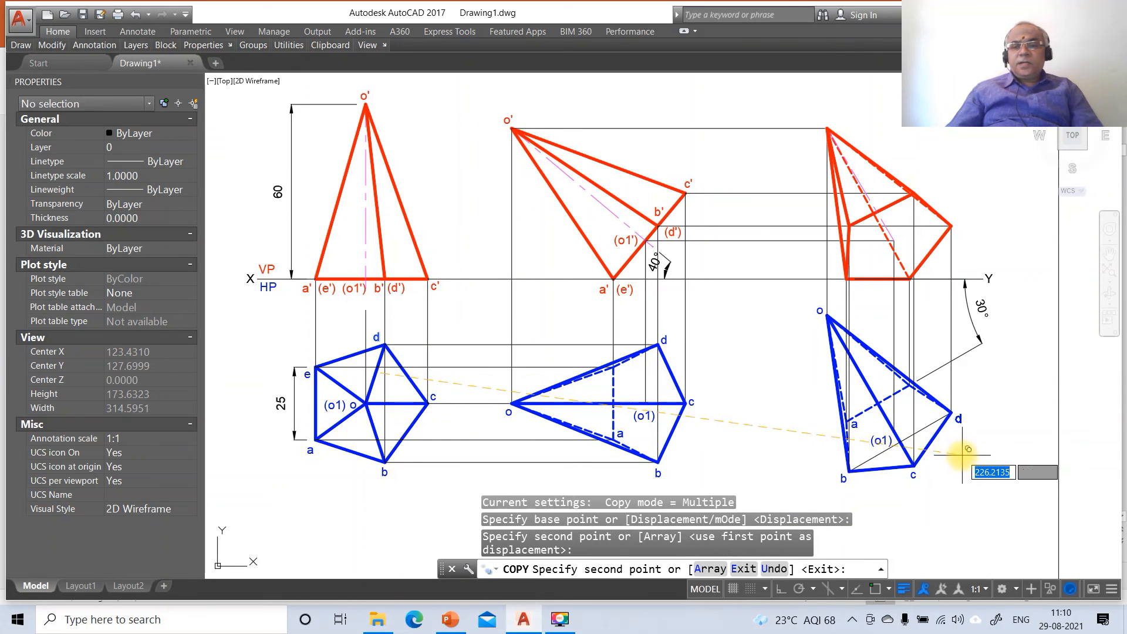
{"action": "left_click", "coordinate": [963, 450]}
{"action": "key", "text": "Return"}
- Copy the label e from the first top view to the upper end of the dashed base edge in the second and third top views
{"action": "key", "text": "Return"}
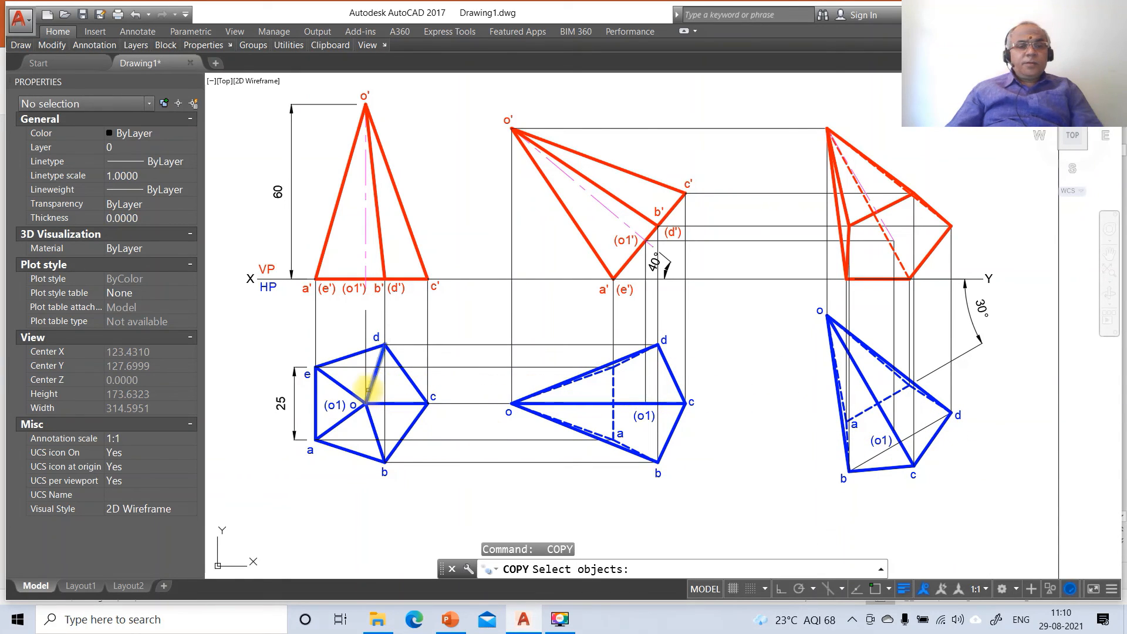
{"action": "left_click", "coordinate": [307, 374]}
{"action": "key", "text": "Return"}
{"action": "left_click", "coordinate": [314, 414]}
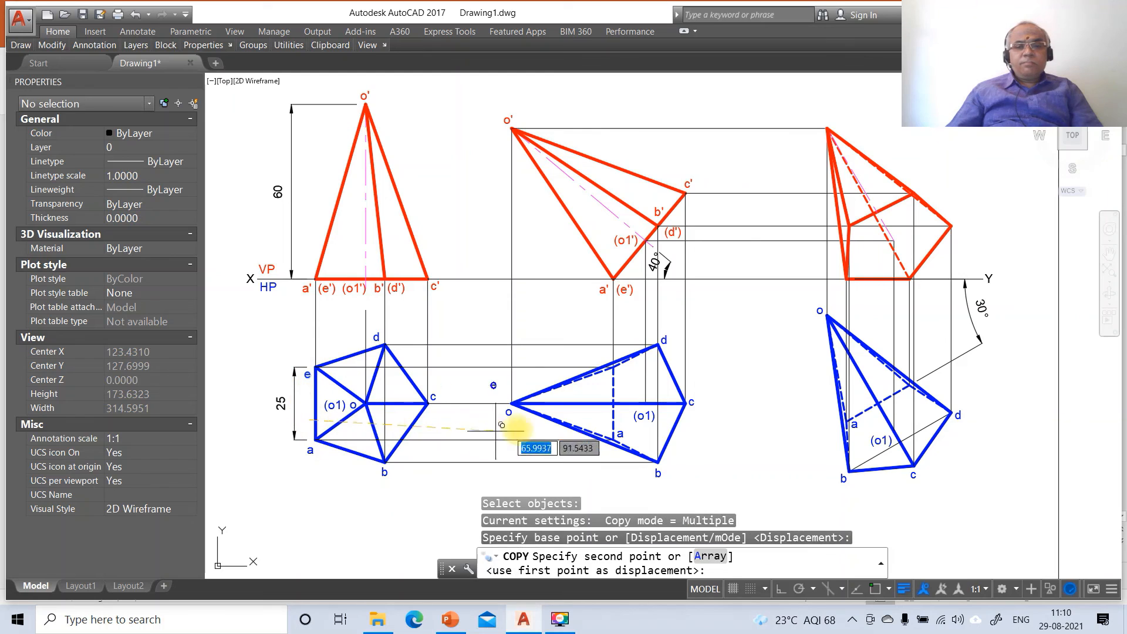
{"action": "left_click", "coordinate": [620, 419]}
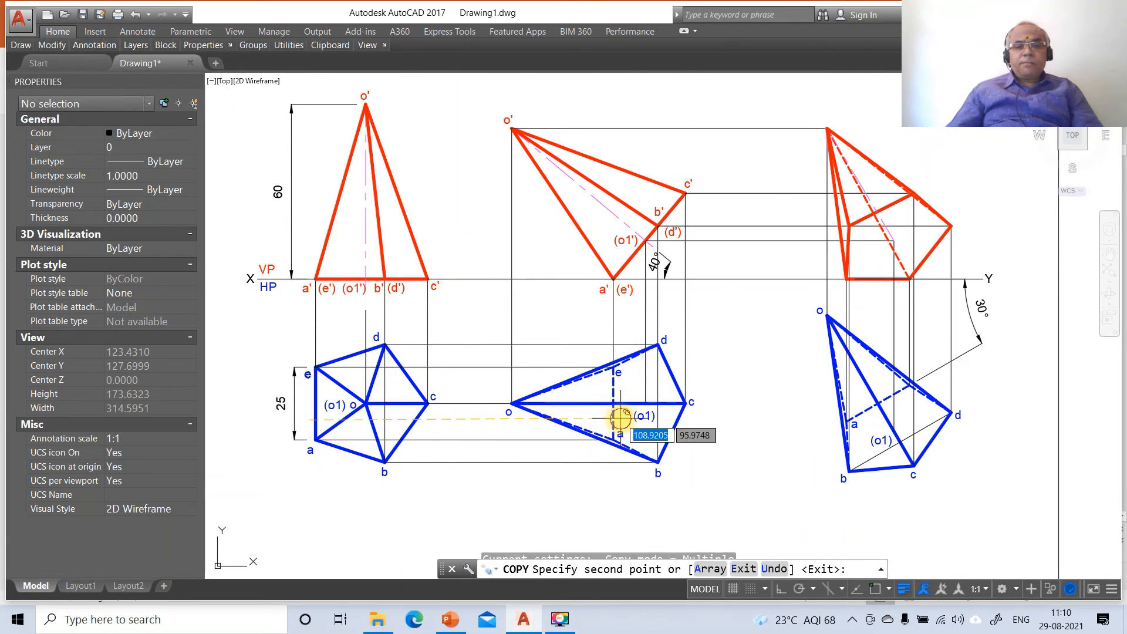
{"action": "left_click", "coordinate": [915, 434]}
{"action": "key", "text": "Return"}
{"action": "key", "text": "Return"}
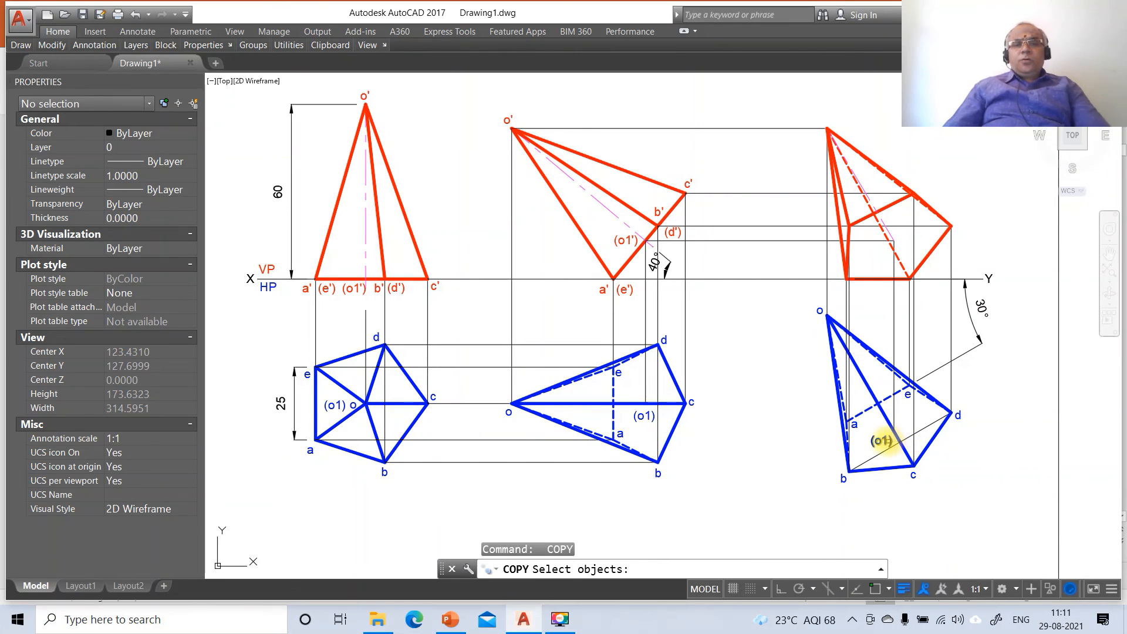
{"action": "key", "text": "Escape"}
{"action": "key", "text": "Escape"}
- Copy the label o' from the second front view to just above the apex of the third front view
{"action": "key", "text": "Return"}
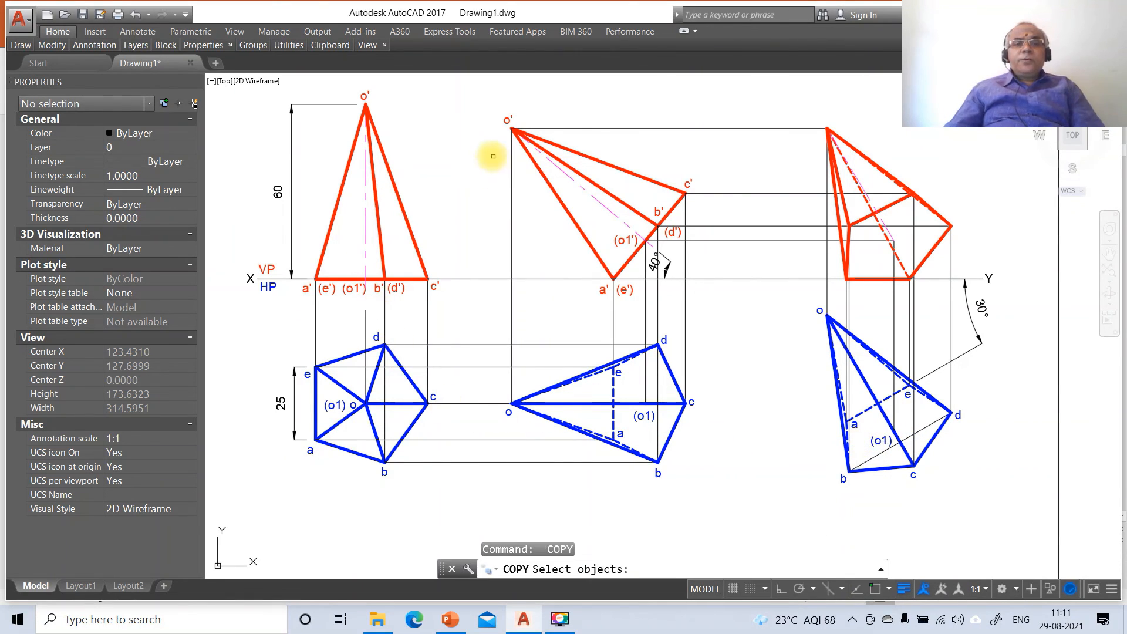
{"action": "left_click", "coordinate": [508, 119]}
{"action": "key", "text": "Return"}
{"action": "left_click", "coordinate": [505, 211]}
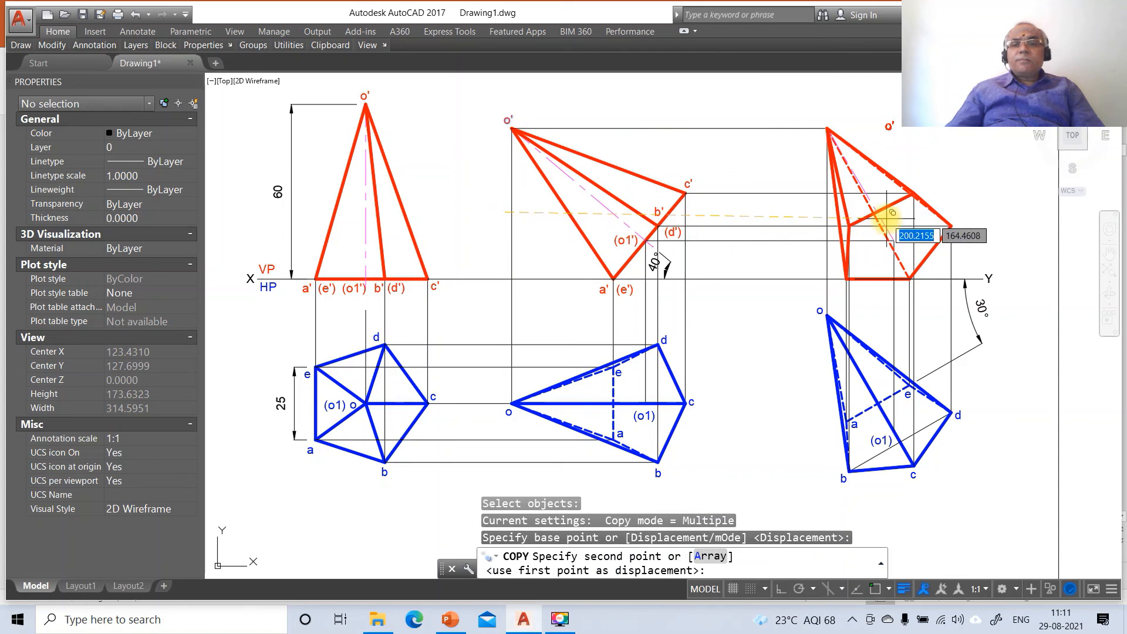
{"action": "left_click", "coordinate": [824, 210]}
{"action": "key", "text": "Return"}
- Copy the label a' from the second front view to below the lower-left base corner of the third front view, under the XY line
{"action": "key", "text": "Return"}
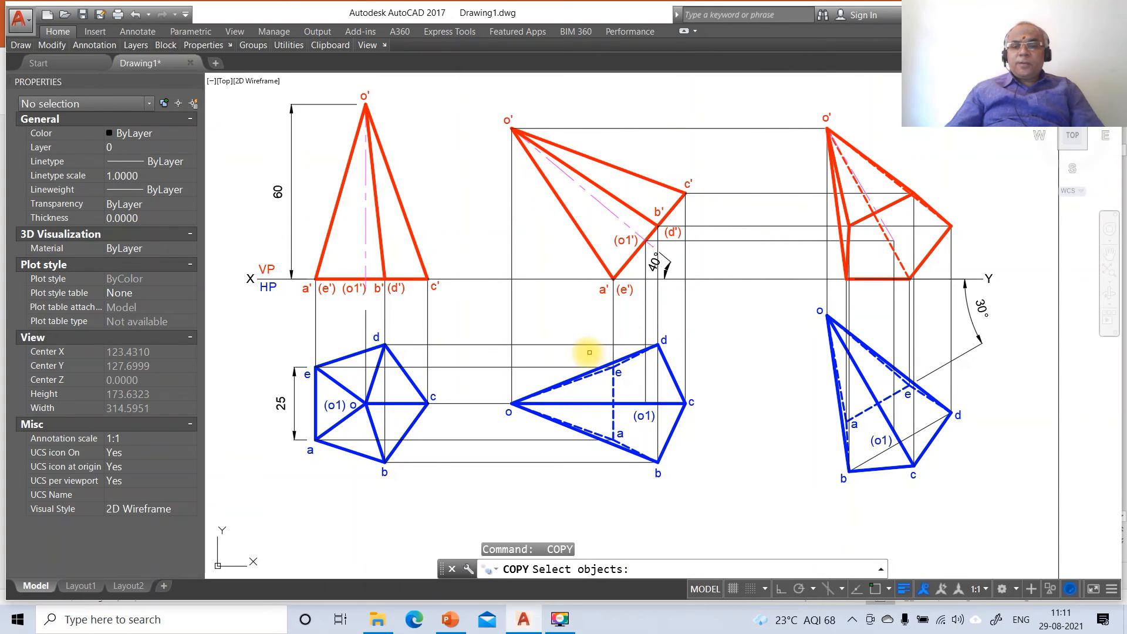
{"action": "left_click", "coordinate": [601, 289]}
{"action": "key", "text": "Return"}
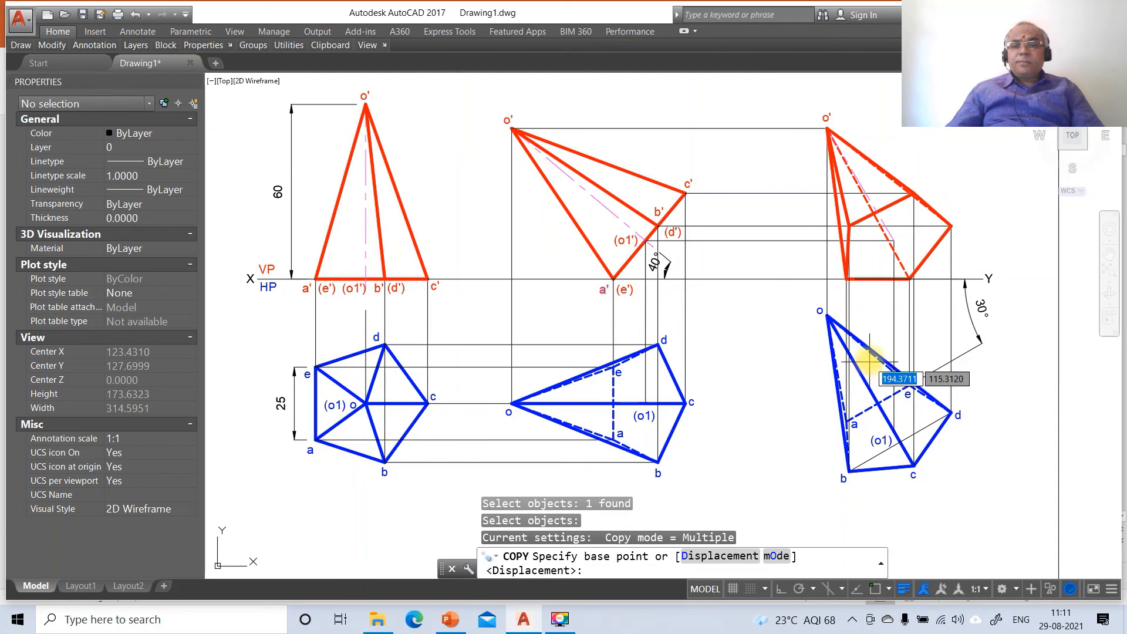
{"action": "left_click", "coordinate": [635, 327]}
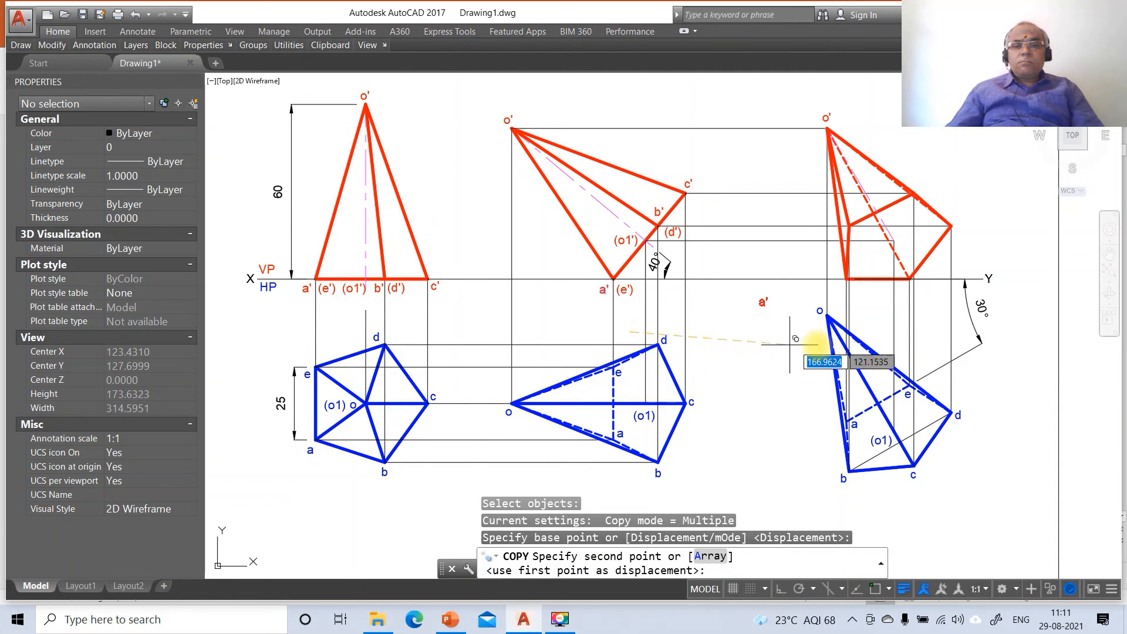
{"action": "left_click", "coordinate": [875, 330]}
{"action": "key", "text": "Return"}
- Copy the label b' from the second front view to just below the left middle base corner of the third front view
{"action": "key", "text": "Return"}
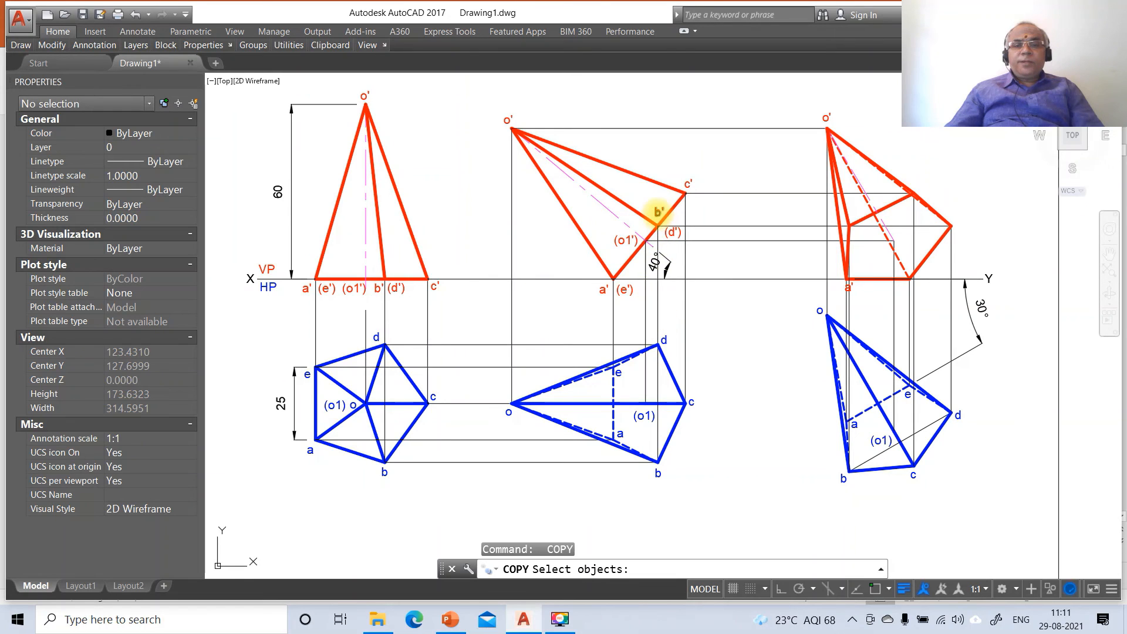
{"action": "left_click", "coordinate": [659, 212]}
{"action": "key", "text": "Return"}
{"action": "left_click", "coordinate": [660, 279]}
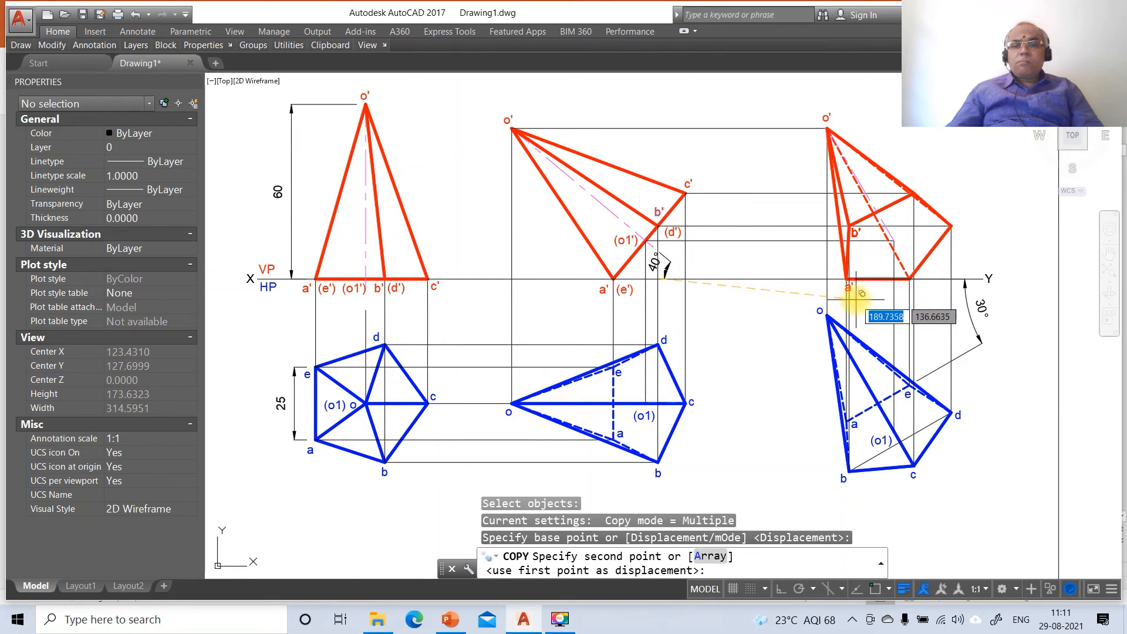
{"action": "left_click", "coordinate": [860, 294]}
{"action": "key", "text": "Return"}
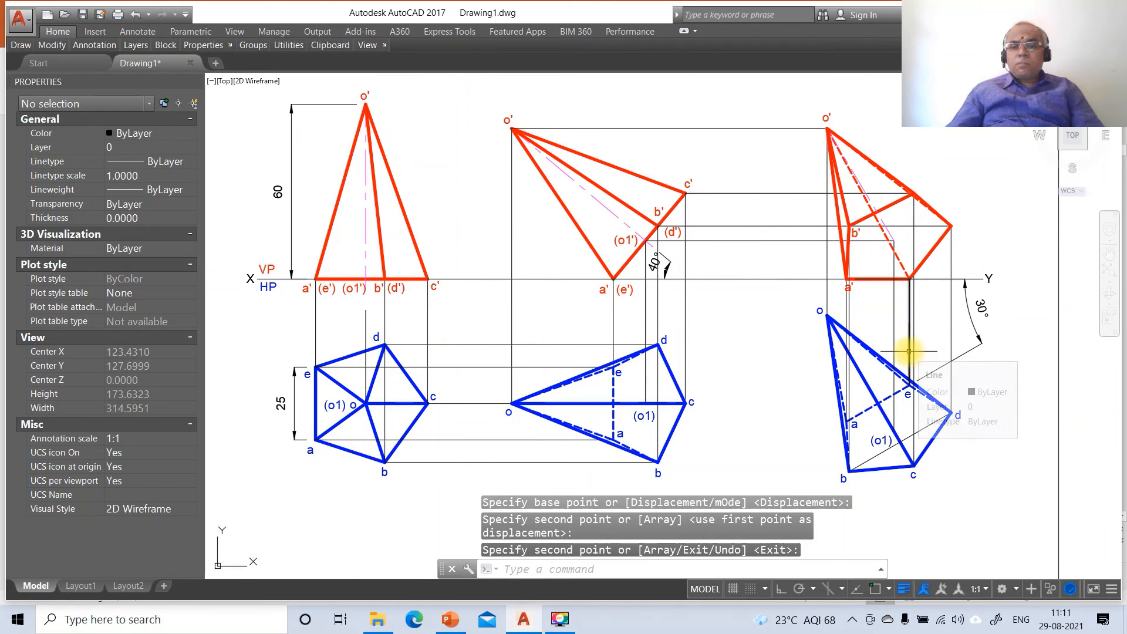
- Copy the label c' from the second front view to just below the upper-right base corner of the third front view
{"action": "key", "text": "Return"}
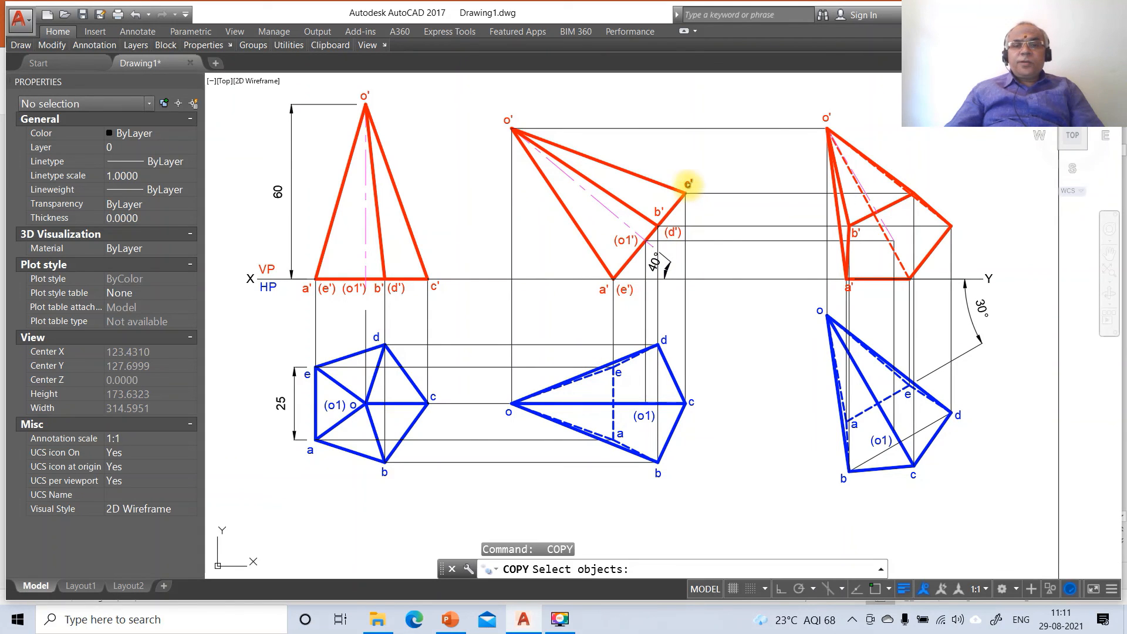
{"action": "left_click", "coordinate": [687, 184]}
{"action": "key", "text": "Return"}
{"action": "left_click", "coordinate": [698, 226]}
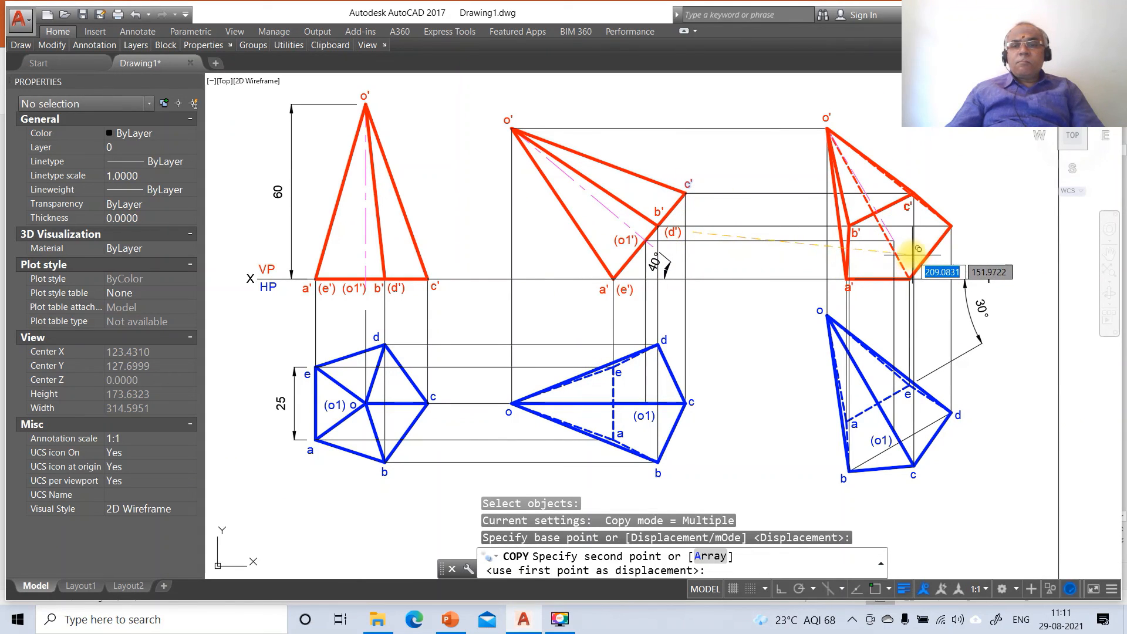
{"action": "left_click", "coordinate": [910, 244]}
{"action": "key", "text": "Return"}
- Copy the label (d') from the second front view to just right of the rightmost base corner of the third front view
{"action": "key", "text": "Return"}
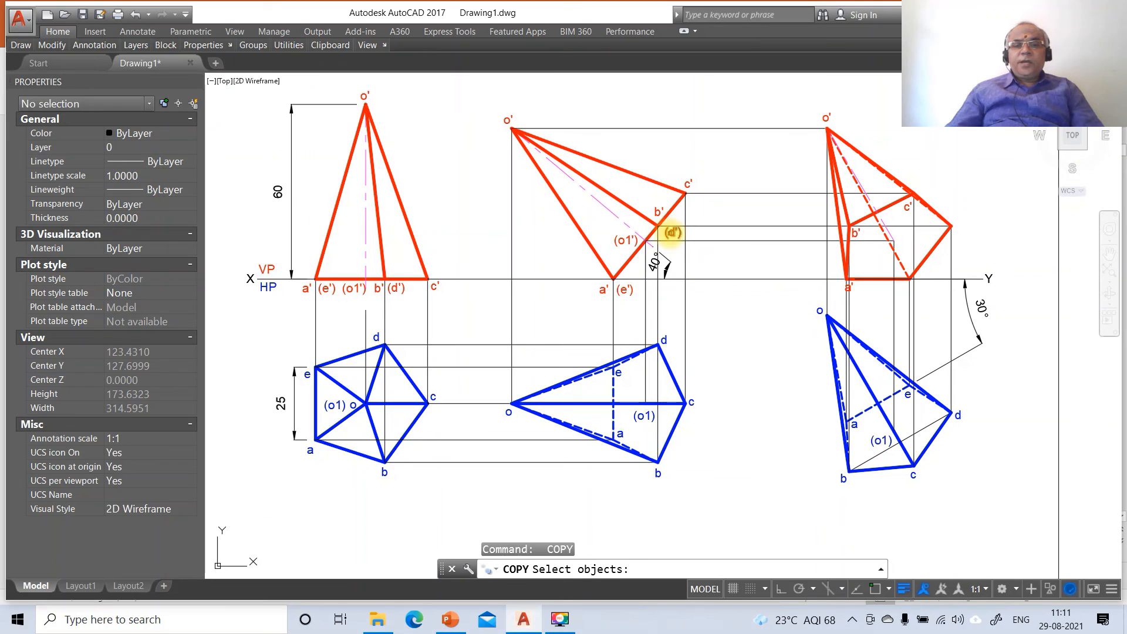
{"action": "left_click", "coordinate": [672, 233]}
{"action": "key", "text": "Return"}
{"action": "left_click", "coordinate": [657, 279]}
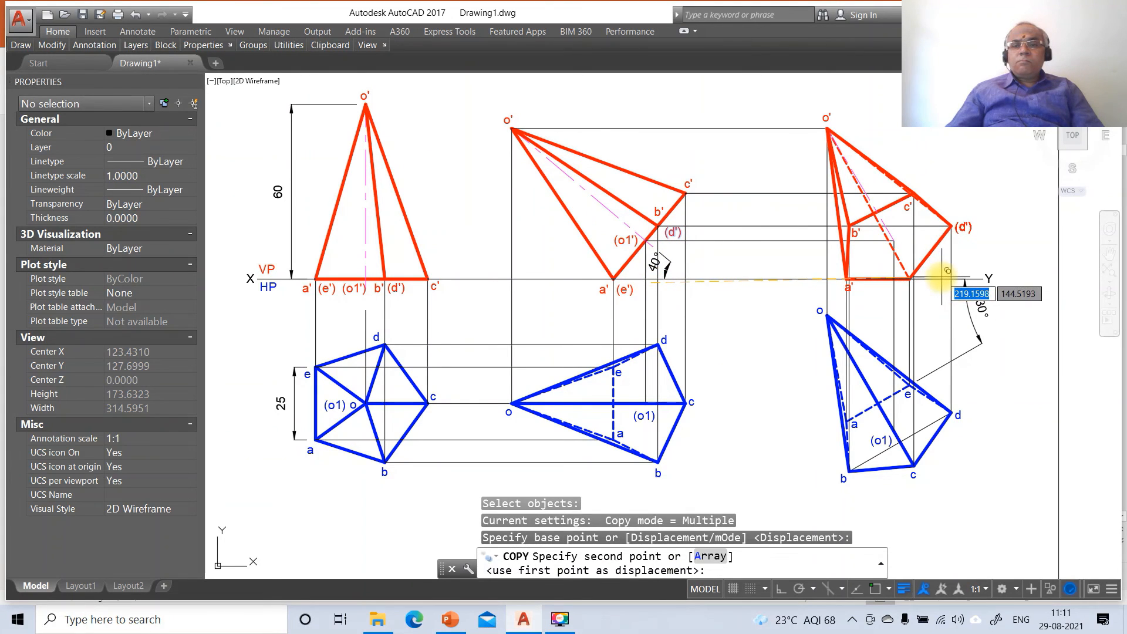
{"action": "left_click", "coordinate": [946, 271]}
{"action": "key", "text": "Return"}
- Copy the label (e') from the second front view to below the lower-right base corner of the third front view, under the XY line
{"action": "key", "text": "Return"}
{"action": "left_click", "coordinate": [632, 298]}
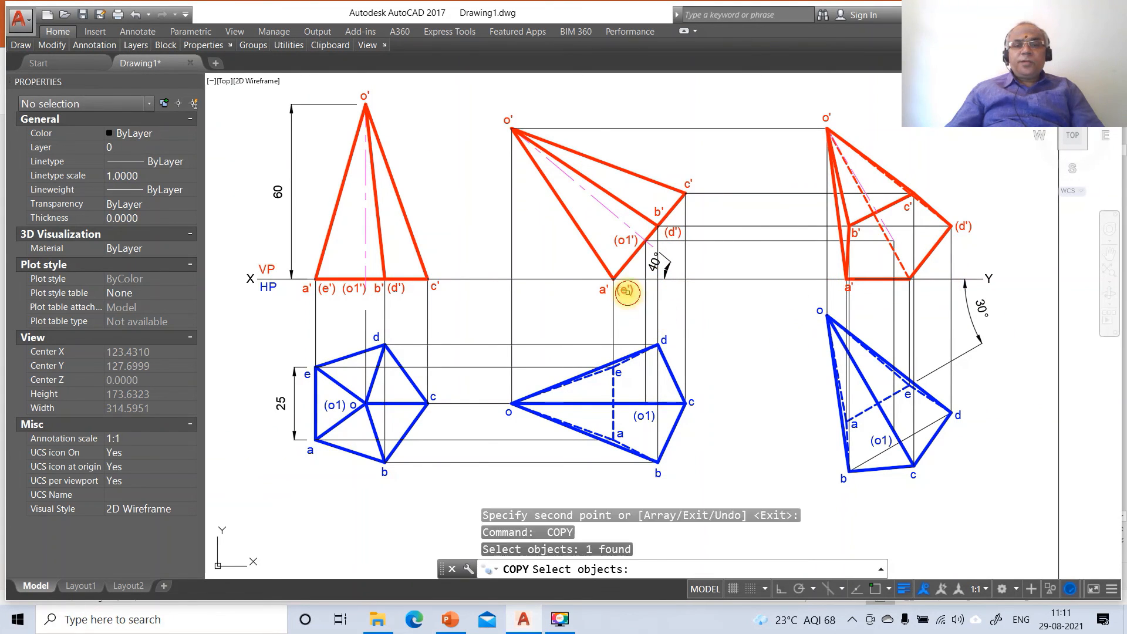
{"action": "key", "text": "Return"}
{"action": "left_click", "coordinate": [657, 340]}
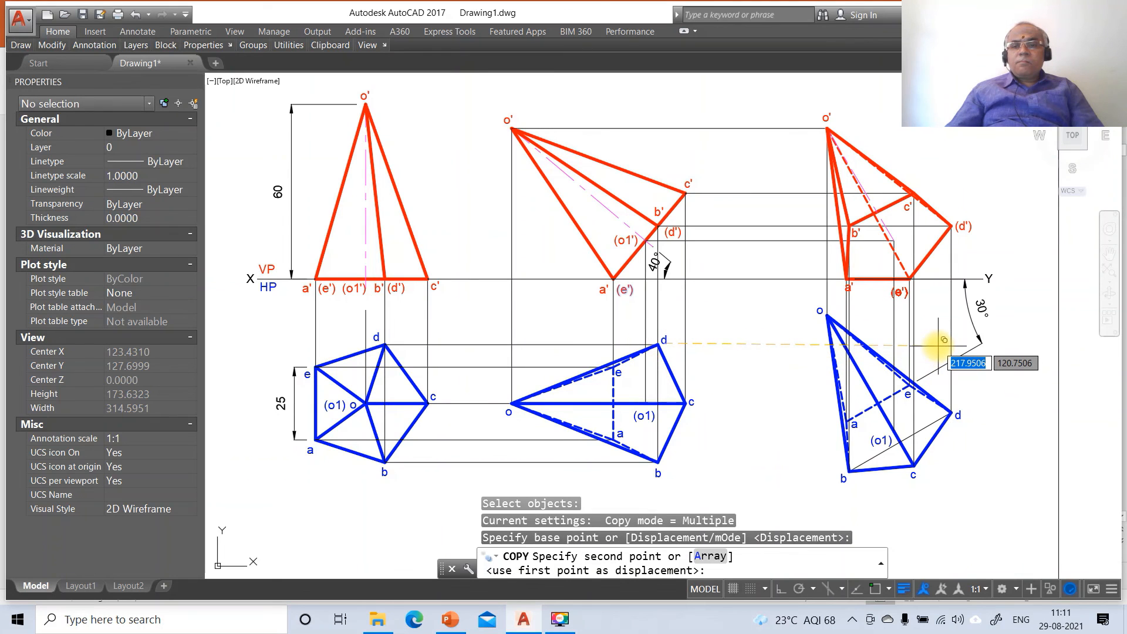
{"action": "left_click", "coordinate": [943, 338]}
{"action": "key", "text": "Return"}
- Copy the label (o1') from the second front view to beside the lower end of the axis in the third front view
{"action": "key", "text": "Return"}
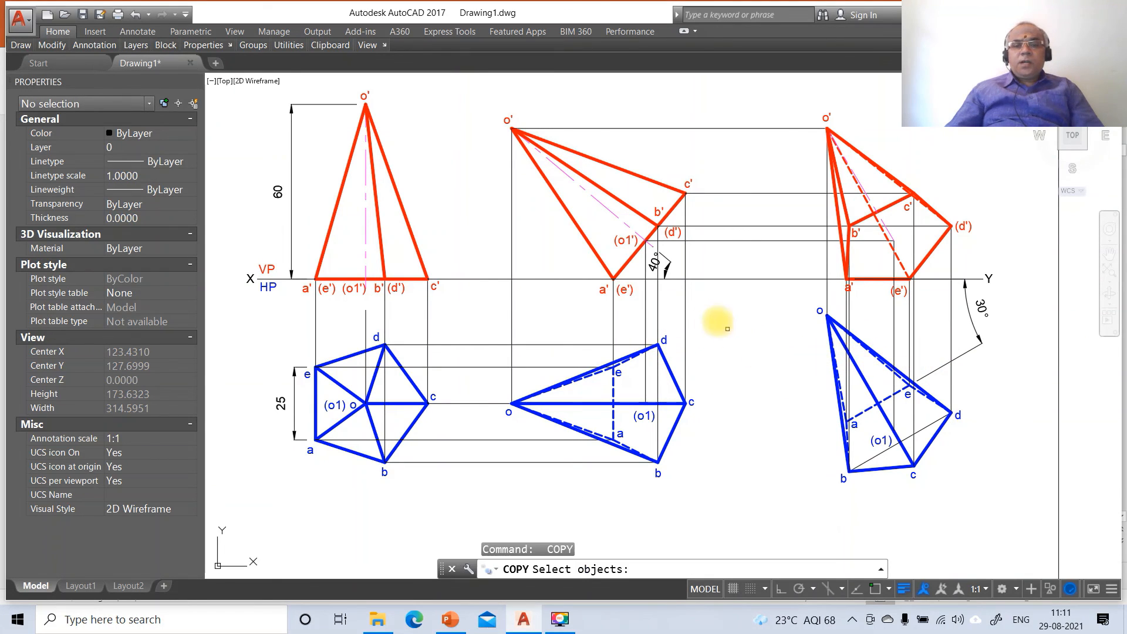
{"action": "left_click", "coordinate": [632, 251]}
{"action": "key", "text": "Return"}
{"action": "left_click", "coordinate": [615, 300]}
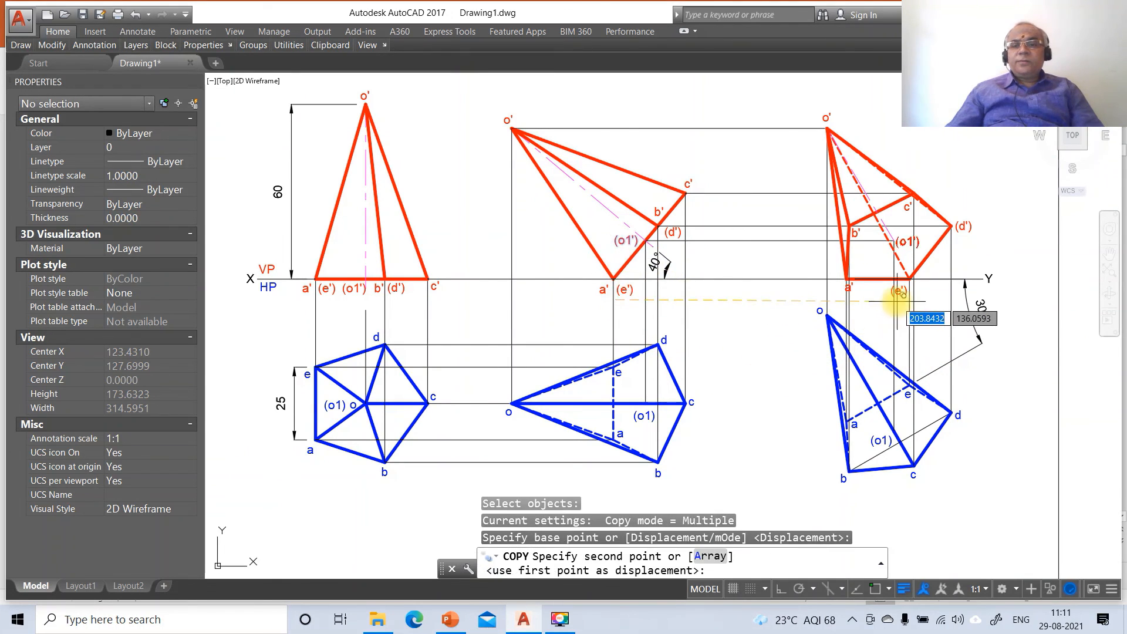
{"action": "left_click", "coordinate": [898, 301]}
{"action": "key", "text": "Return"}
- Edit the third front view's labels (d'), (e') and (o1') to read d', e' and o1' without parentheses
{"action": "type", "text": "dd"}
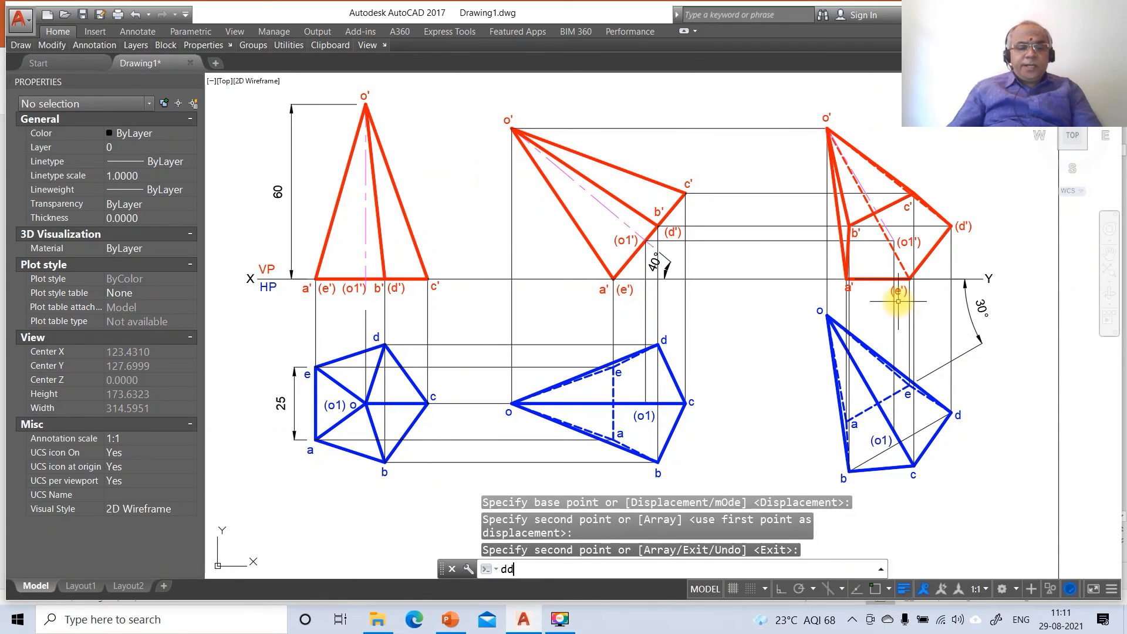
{"action": "type", "text": "edit"}
{"action": "key", "text": "Return"}
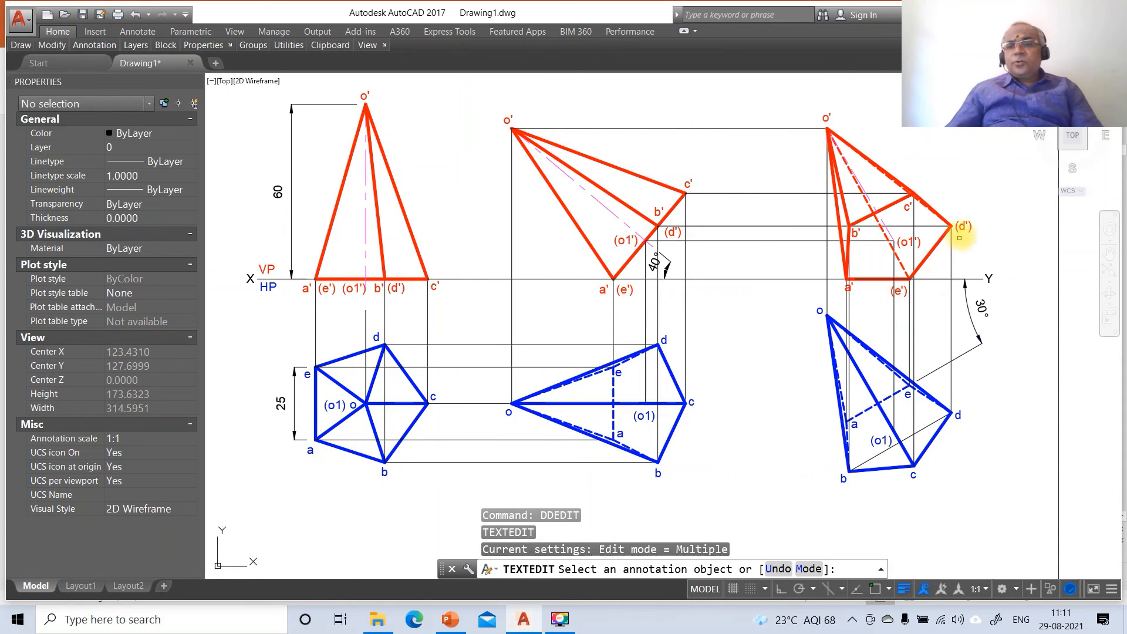
{"action": "left_click", "coordinate": [964, 225]}
{"action": "key", "text": "Return"}
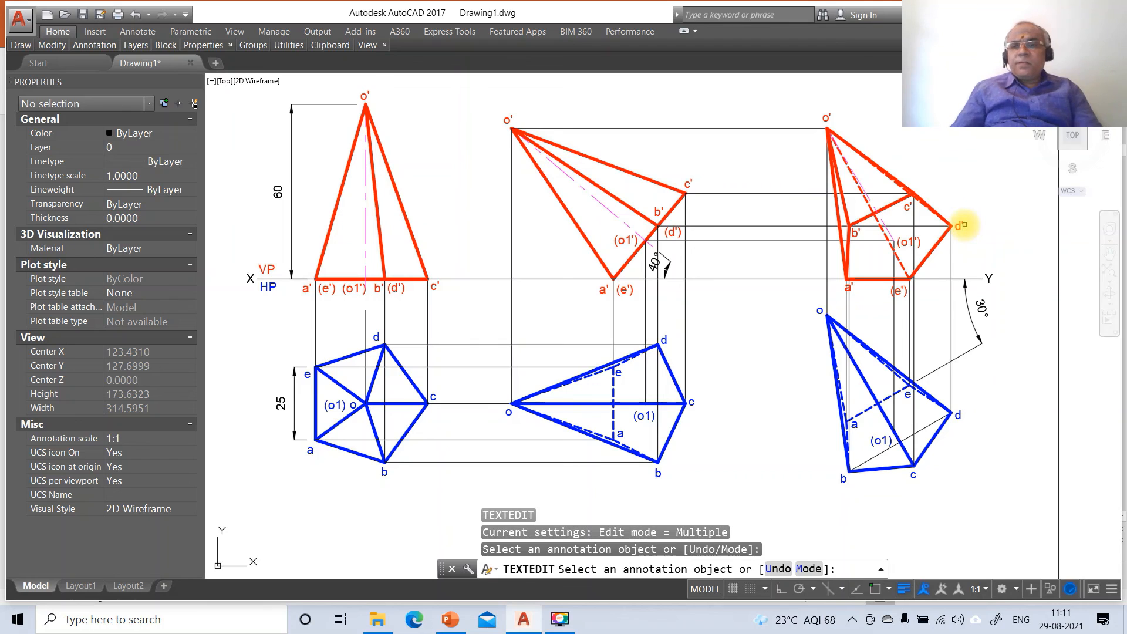
{"action": "left_click", "coordinate": [898, 292]}
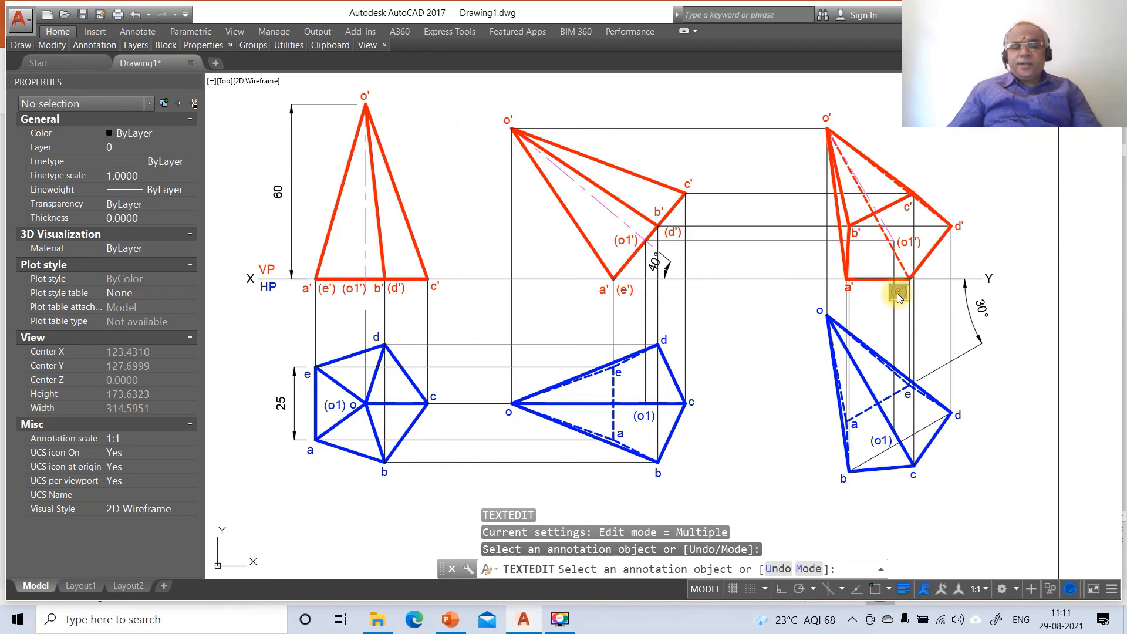
{"action": "key", "text": "Return"}
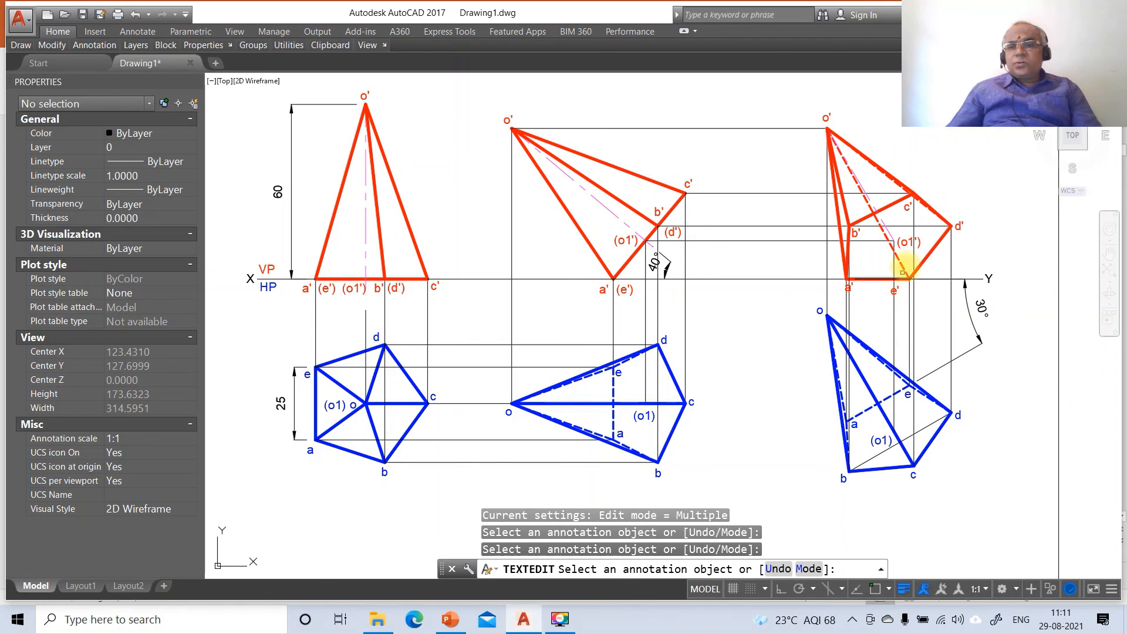
{"action": "left_click", "coordinate": [908, 242]}
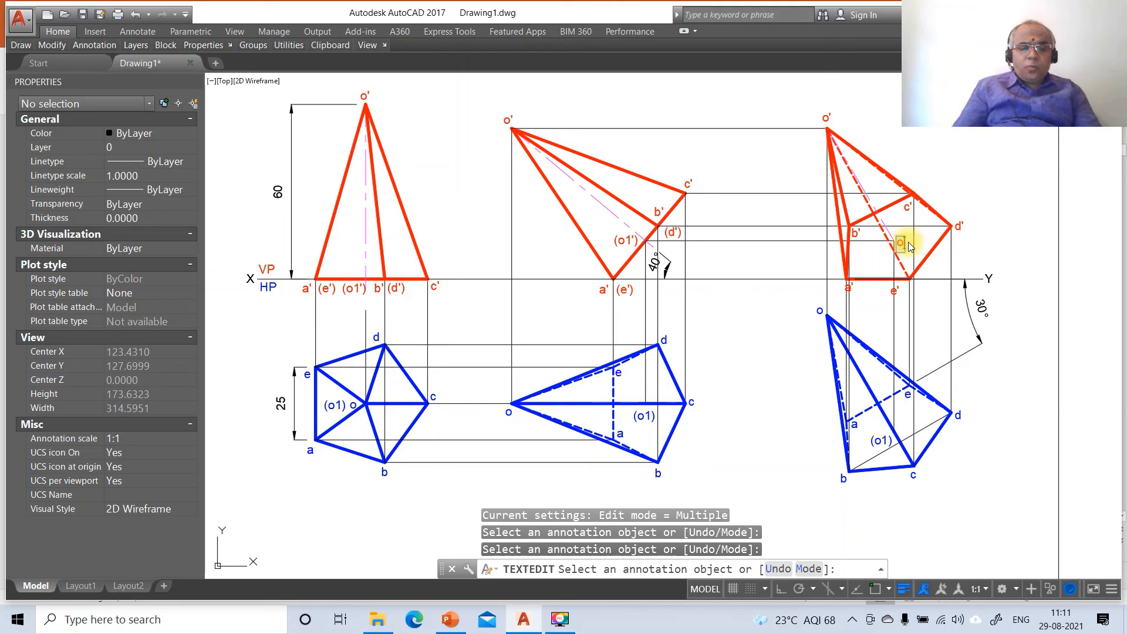
{"action": "key", "text": "Return"}
{"action": "key", "text": "Return"}
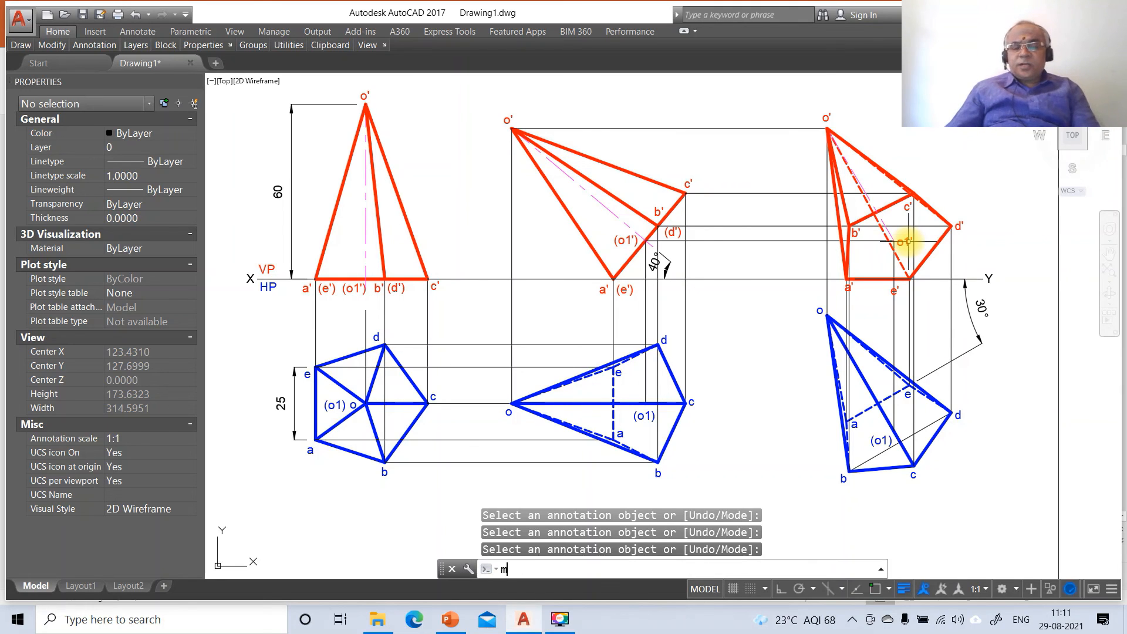
- Move the o1' label of the third front view slightly, keeping it beside the base centre at the axis end
{"action": "key", "text": "Return"}
{"action": "left_click", "coordinate": [902, 242]}
{"action": "key", "text": "Return"}
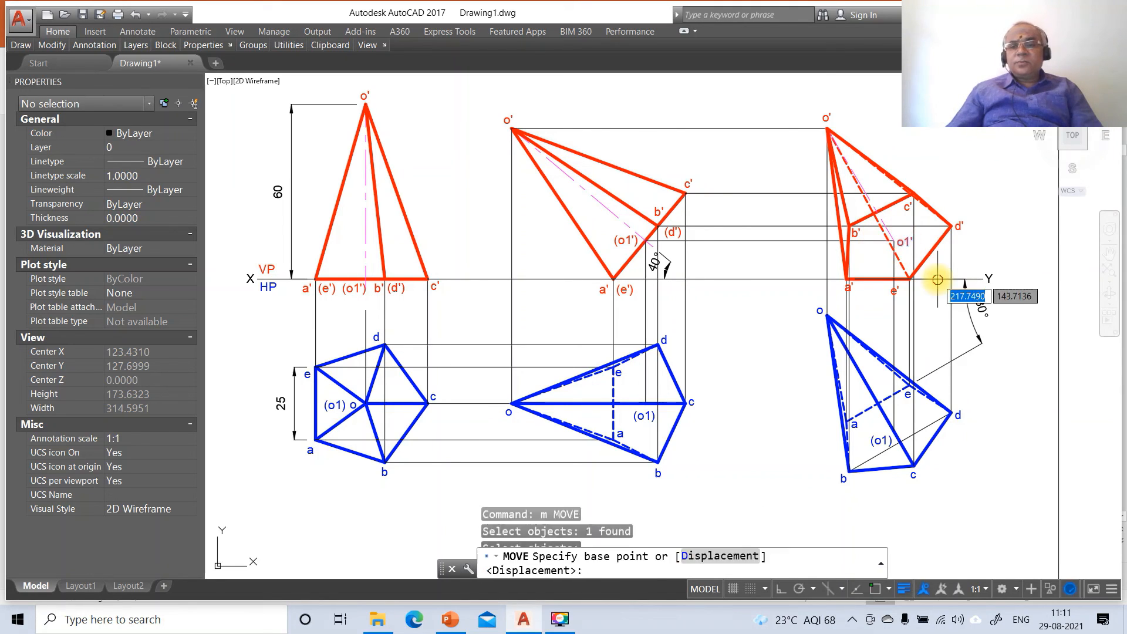
{"action": "left_click", "coordinate": [946, 274]}
{"action": "left_click", "coordinate": [946, 271]}
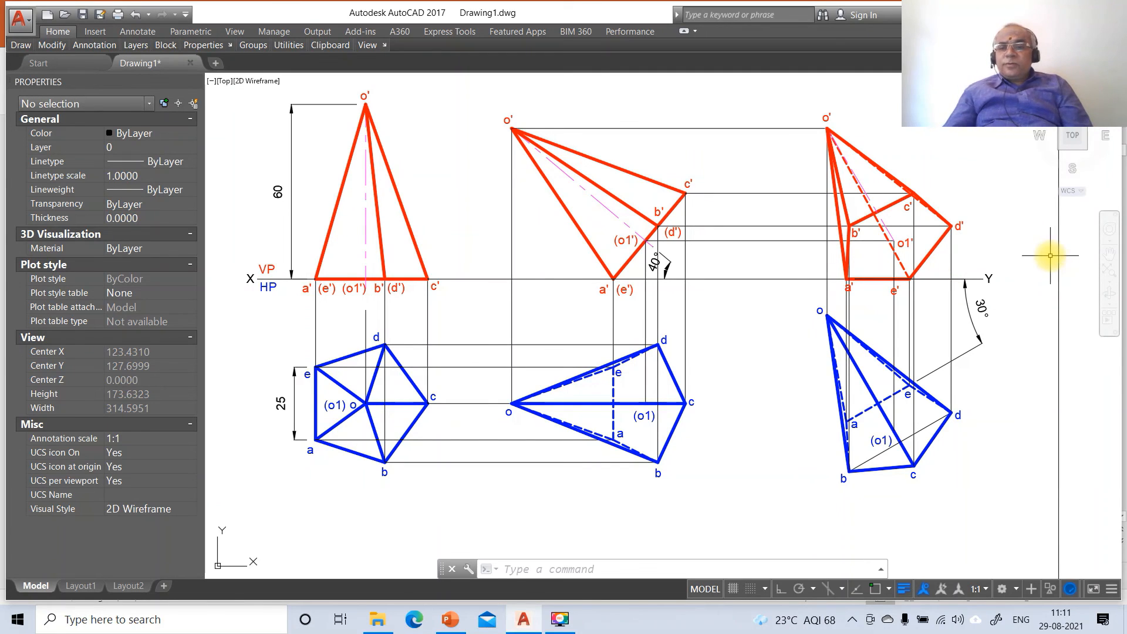
- Compare with the FINAL SOLUTION slide in PowerPoint, then return to AutoCAD and zoom the drawing out by a factor of .8x
{"action": "left_click", "coordinate": [521, 623]}
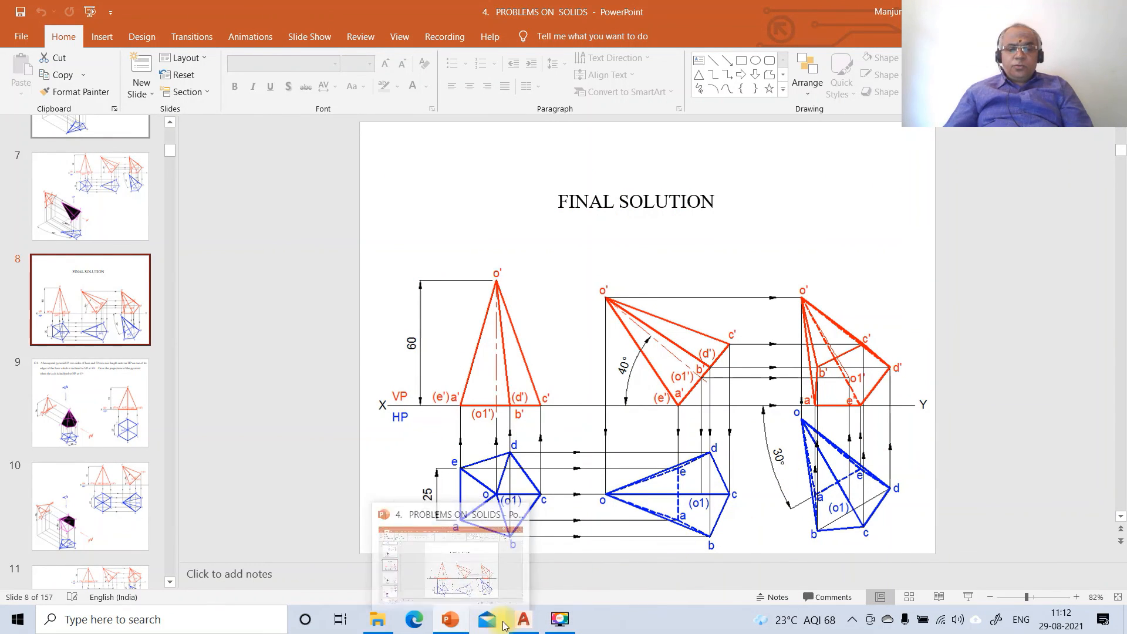
{"action": "left_click", "coordinate": [523, 619]}
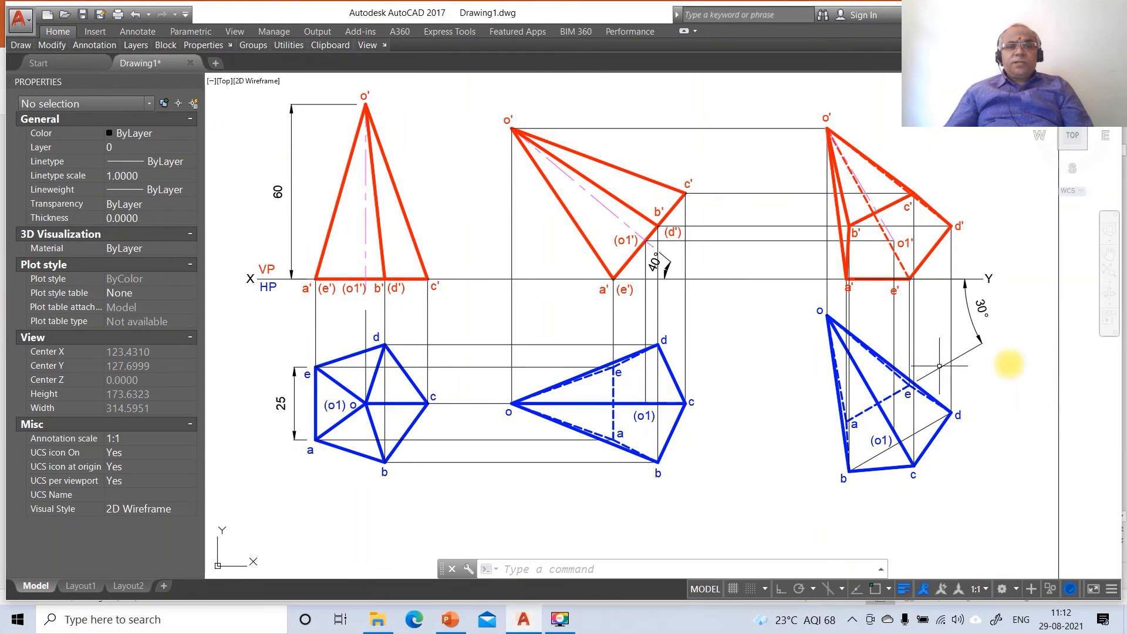
{"action": "type", "text": "z"}
{"action": "key", "text": "Return"}
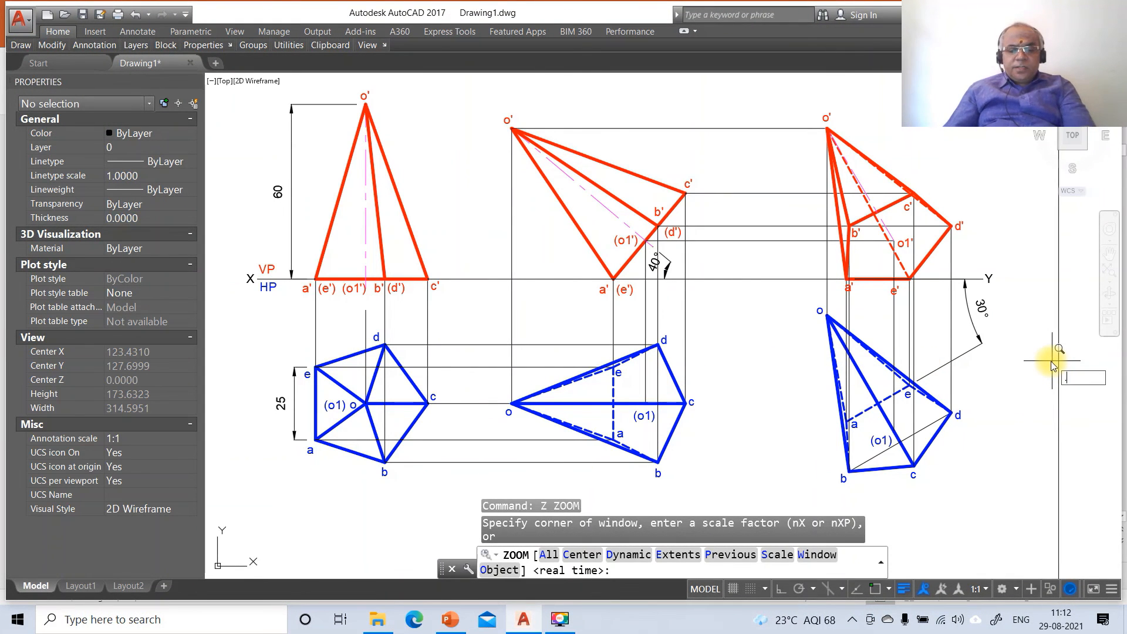
{"action": "type", "text": ".8x"}
{"action": "key", "text": "Return"}
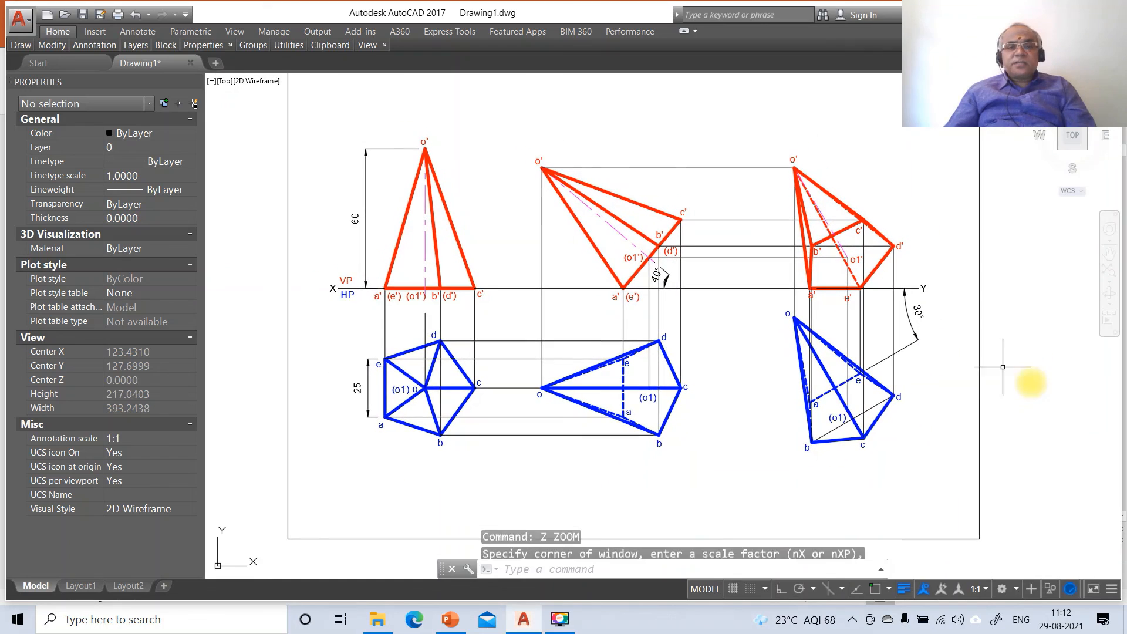